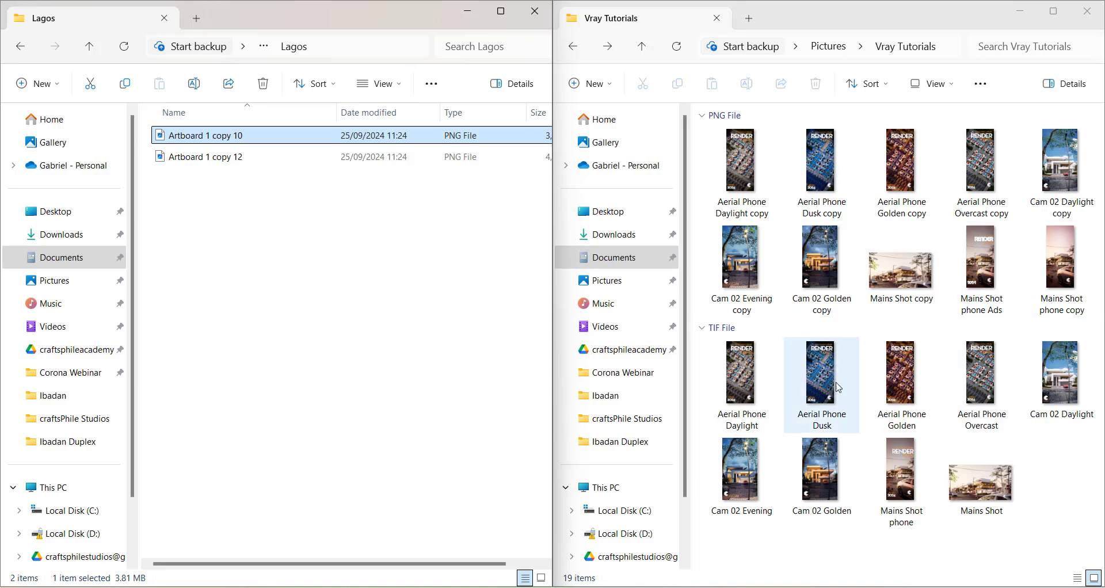
Minimise the two file explorer windows and switch to the building scene in 3ds Max.
left_click(1027, 5)
left_click_drag(460, 13, 461, 30)
left_click(462, 45)
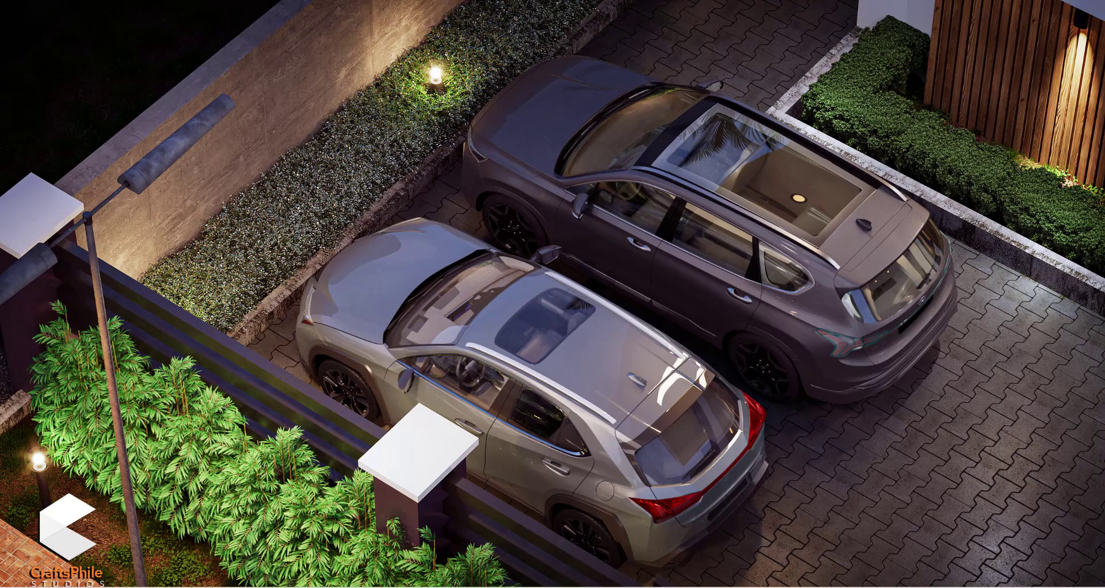
mouse_move(712, 587)
key("alt+Tab")
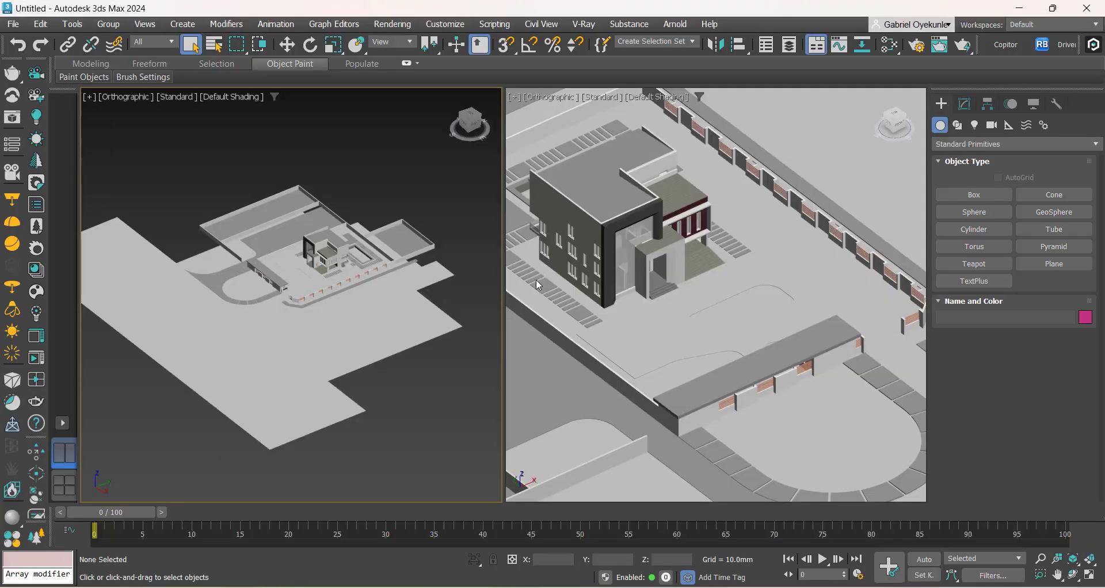
Examine the imported site model in the first orthographic viewport, covering the building, pool area, fence and driveway.
scroll(386, 403, "down", 5)
scroll(351, 367, "up", 8)
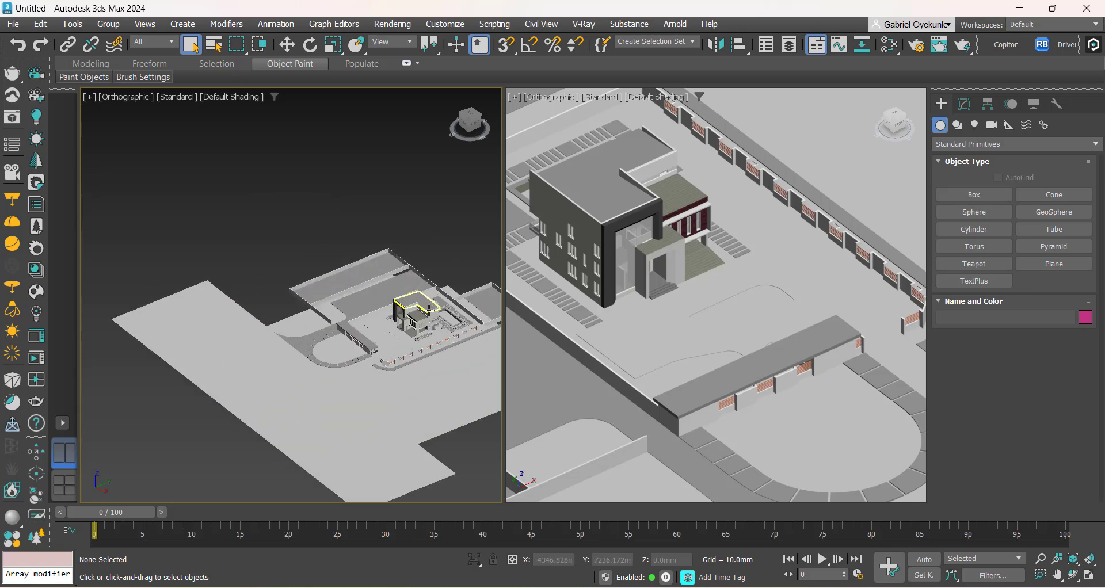
scroll(387, 272, "up", 8)
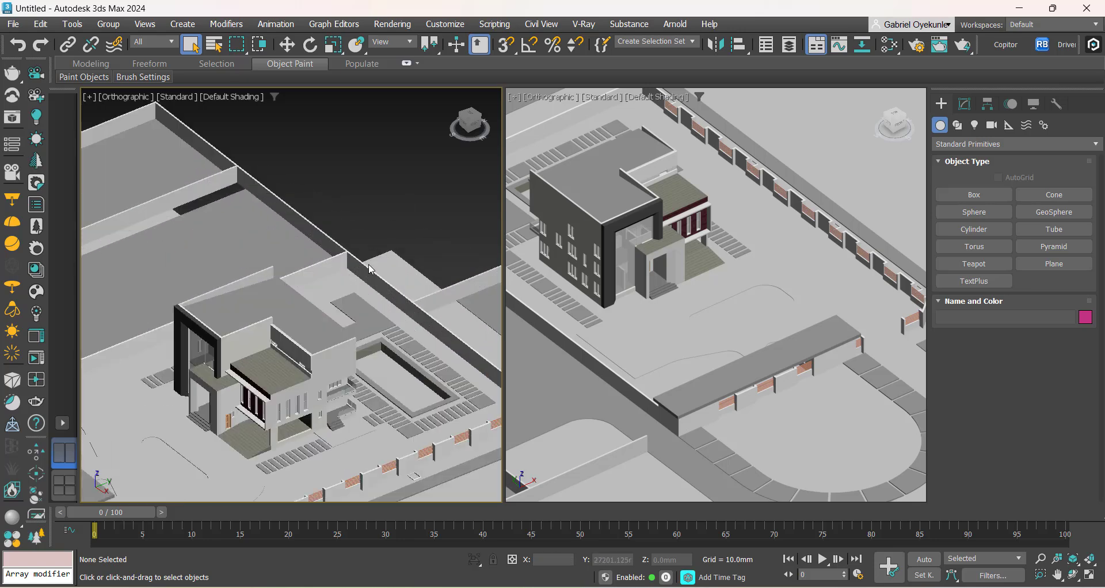
scroll(305, 389, "down", 8)
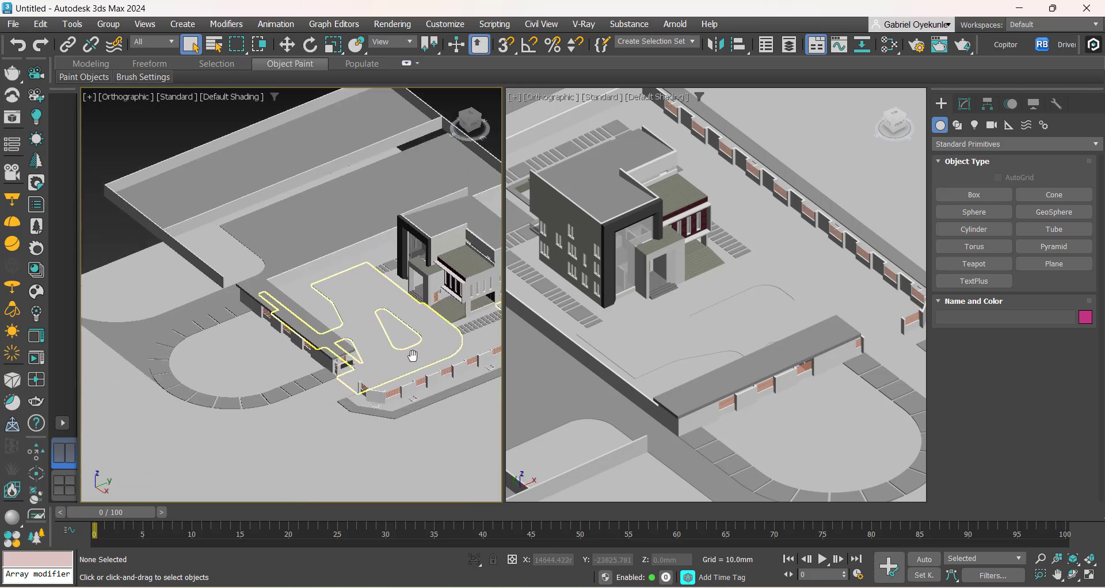
scroll(277, 370, "up", 3)
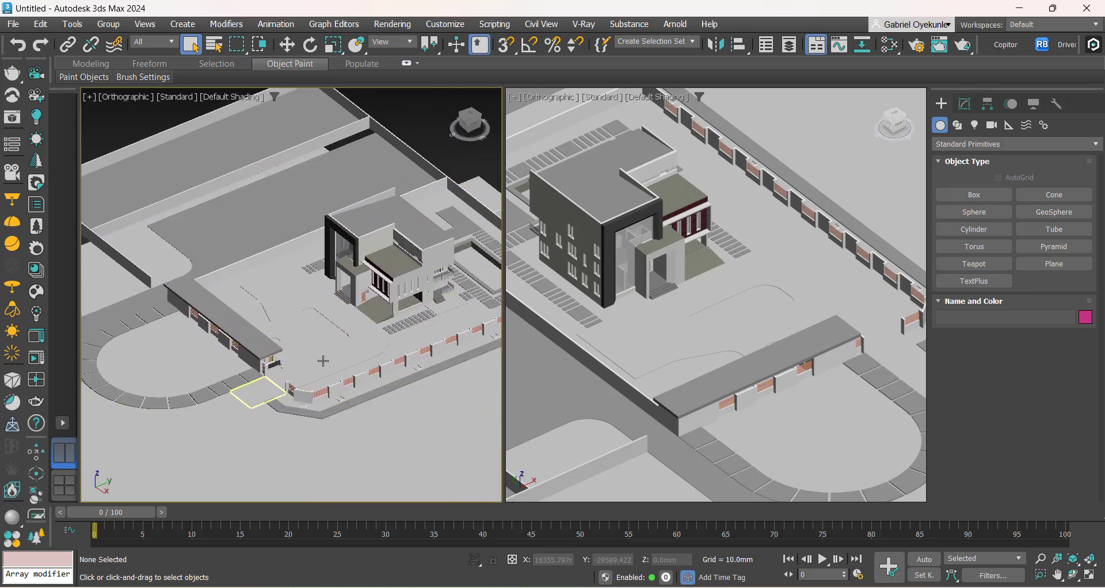
middle_click_drag(374, 189, 330, 328)
scroll(361, 212, "up", 5)
scroll(355, 235, "down", 3)
middle_click_drag(355, 237, 331, 283)
scroll(367, 282, "down", 5)
scroll(395, 400, "up", 3)
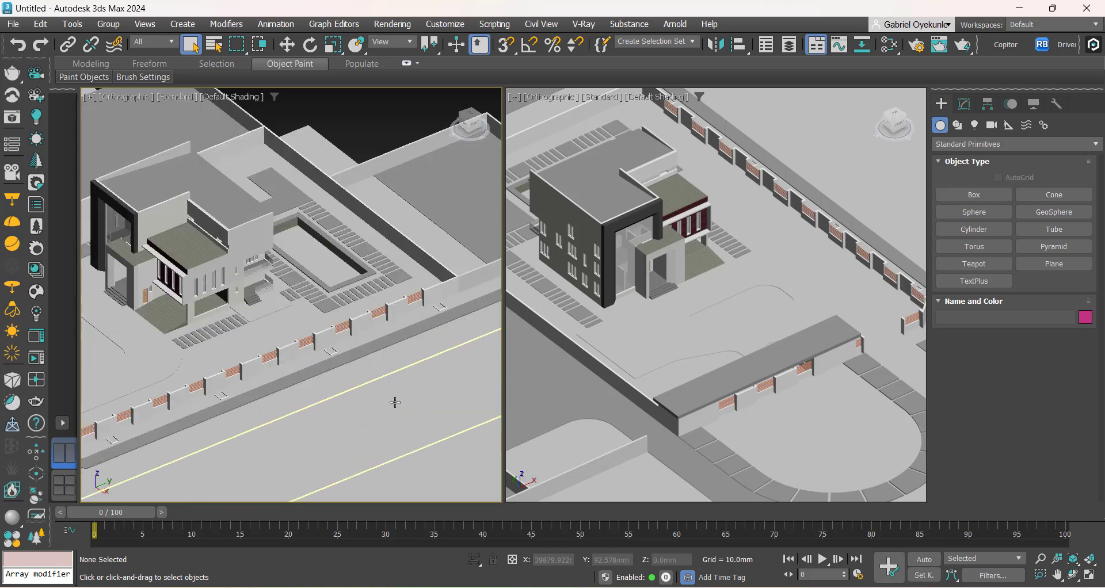
scroll(402, 358, "down", 3)
scroll(709, 353, "down", 5)
scroll(708, 352, "up", 5)
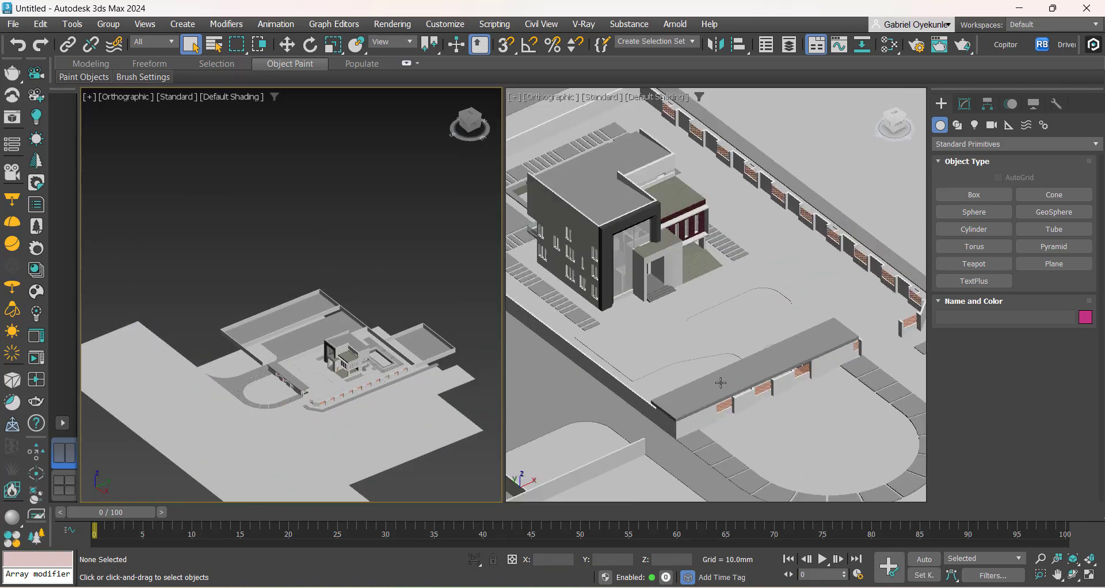
left_click(919, 52)
left_click(521, 33)
scroll(659, 416, "down", 5)
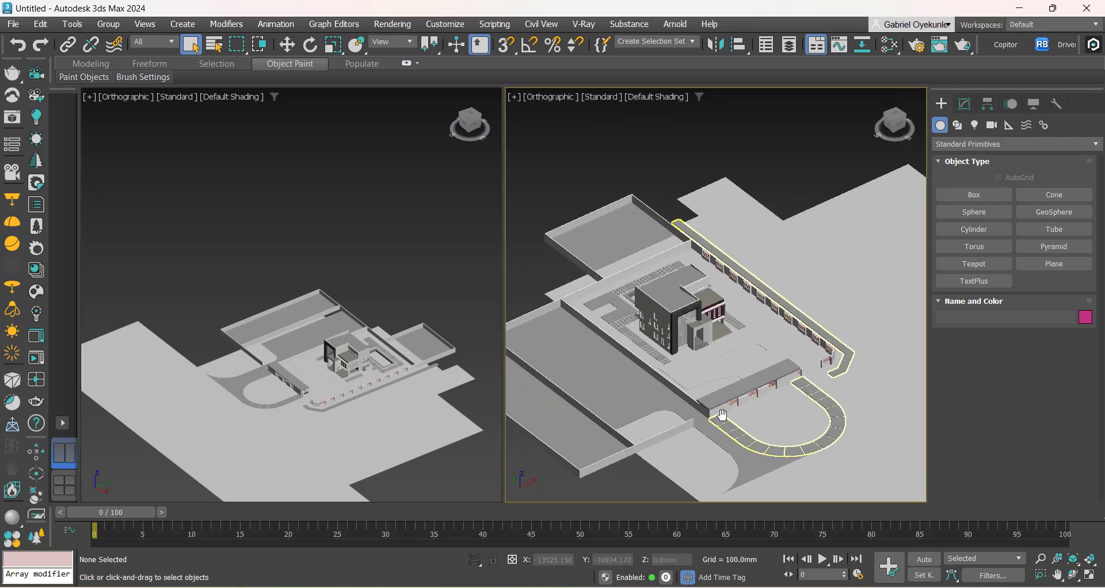
scroll(724, 361, "up", 4)
scroll(701, 368, "down", 1)
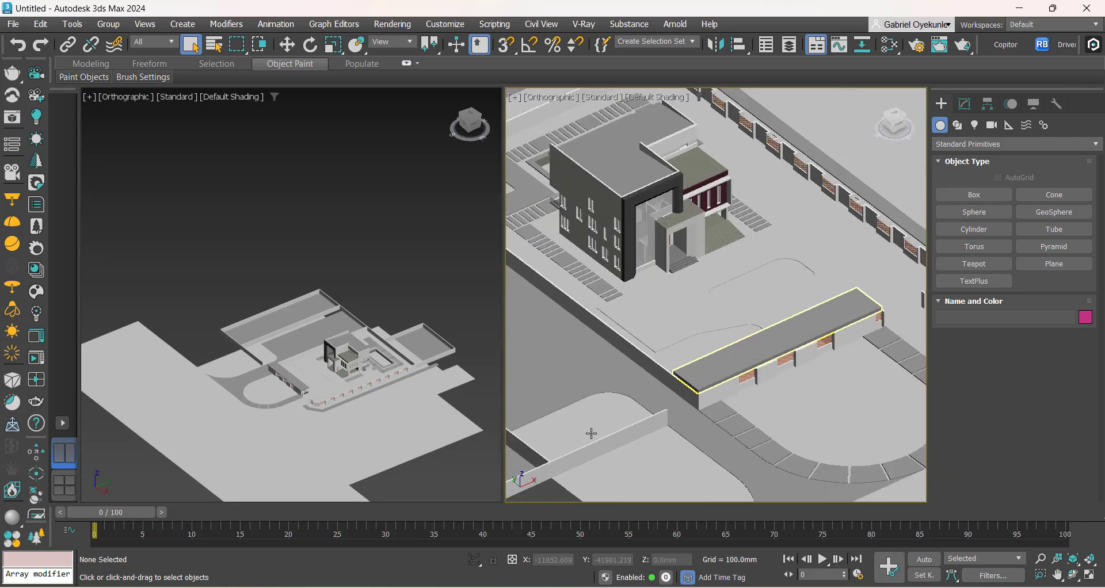
middle_click_drag(759, 320, 717, 325)
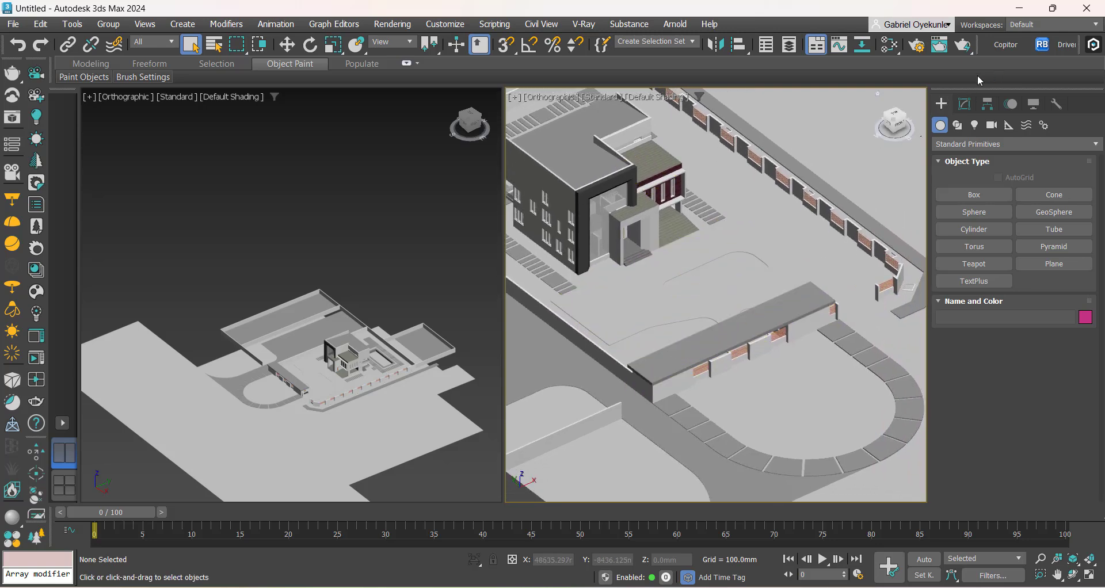
Change the renderer to Corona in the render setup and close the settings.
left_click(919, 46)
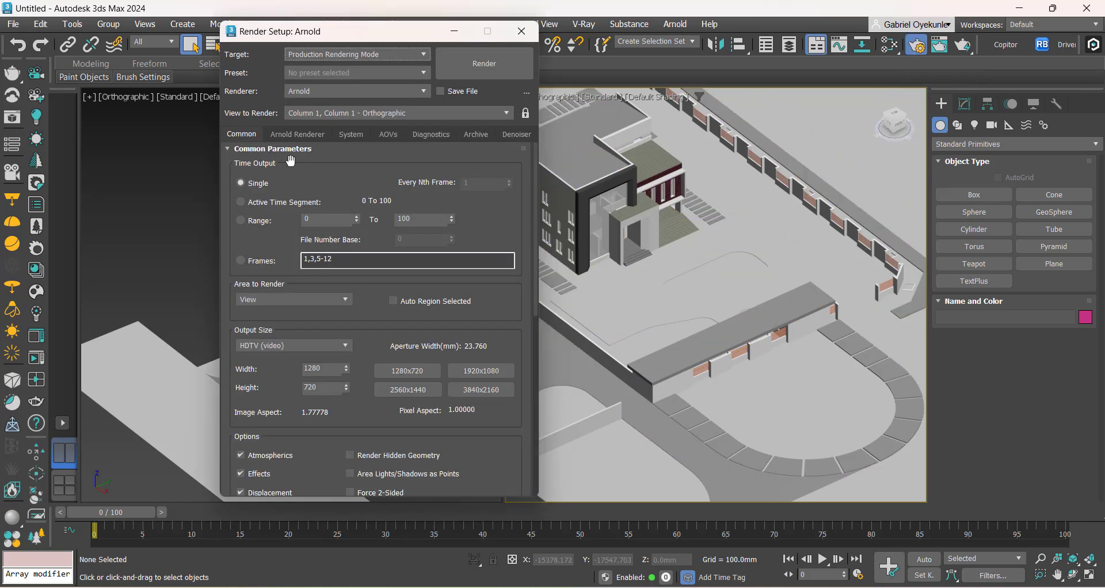
left_click_drag(349, 42, 729, 62)
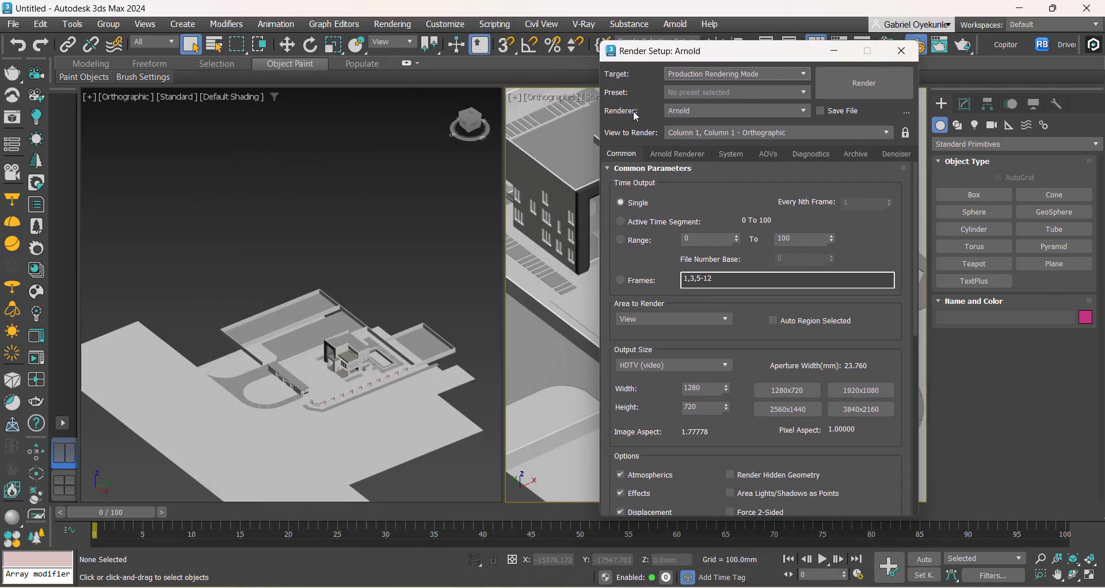
left_click(691, 111)
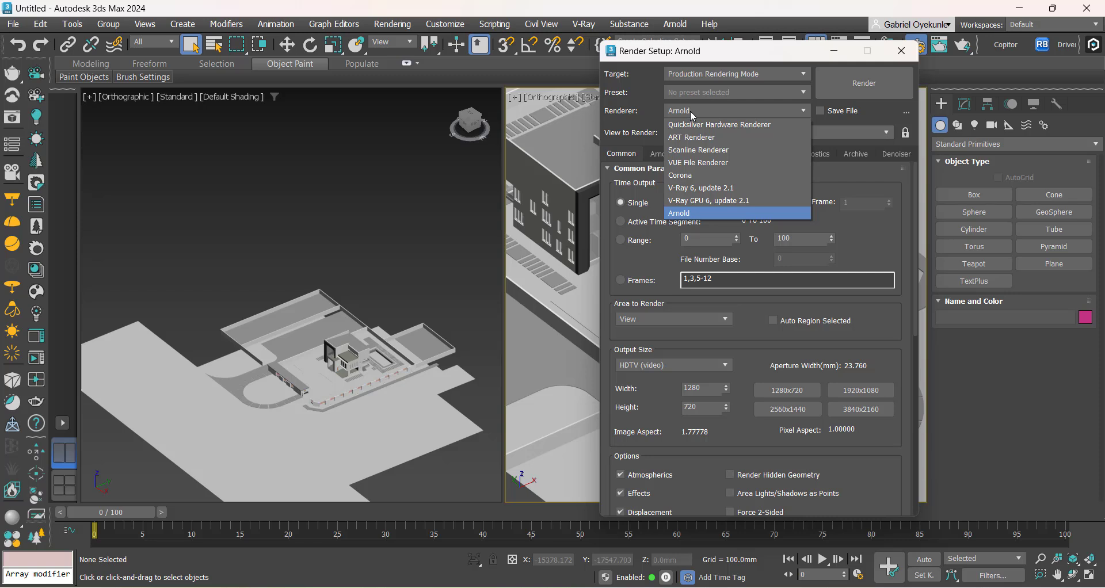
left_click(695, 215)
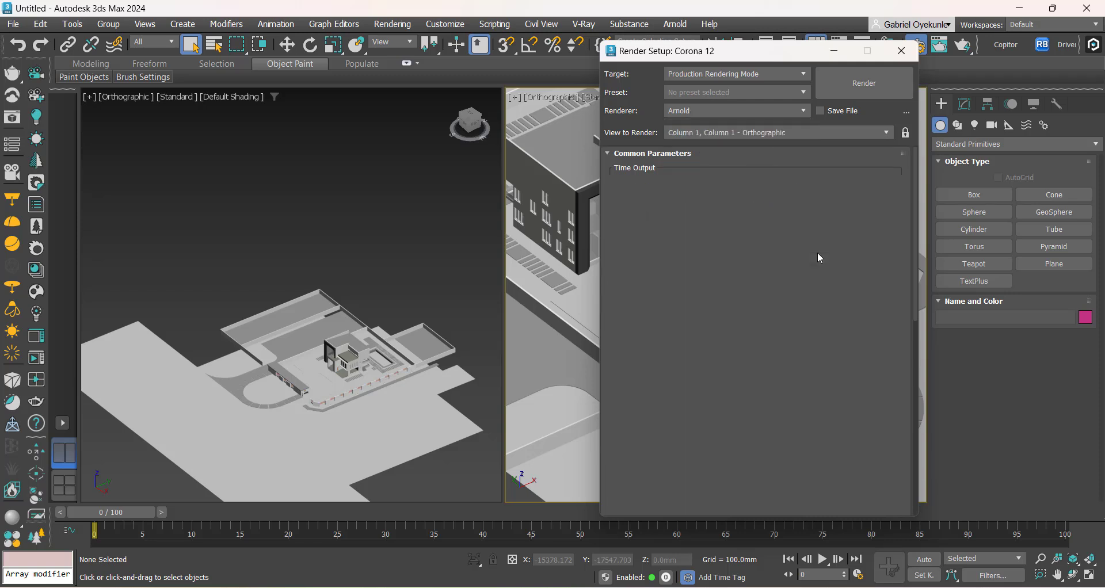
left_click(901, 51)
Select the grass floor and the road floor slab in turn to inspect how the site surfaces are separated.
left_click(387, 229)
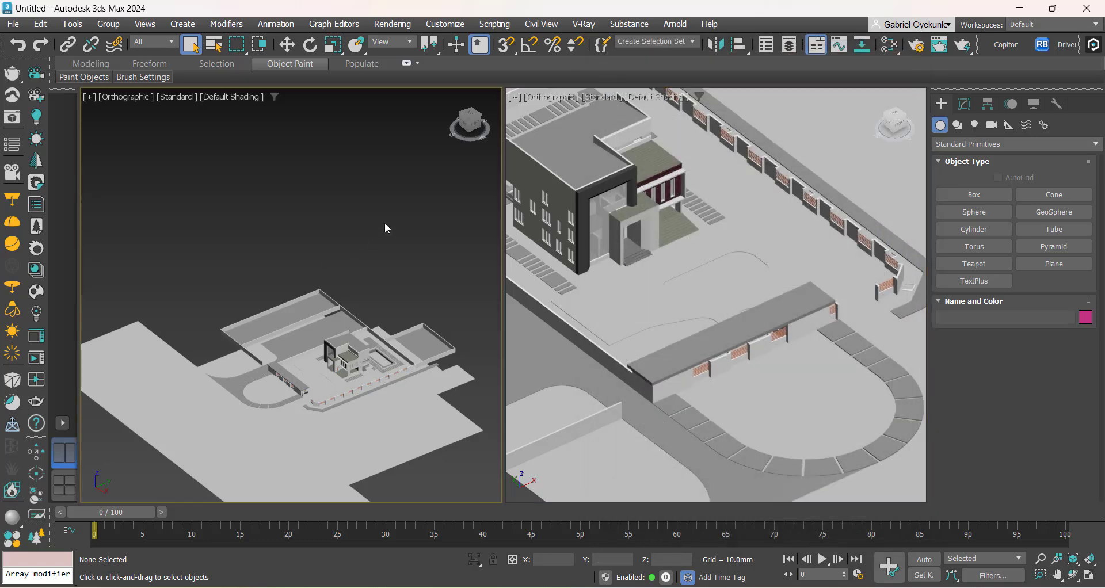
scroll(385, 224, "down", 4)
scroll(321, 313, "up", 8)
middle_click_drag(320, 311, 320, 362)
left_click(411, 406)
middle_click_drag(431, 400, 378, 391)
scroll(377, 392, "up", 4)
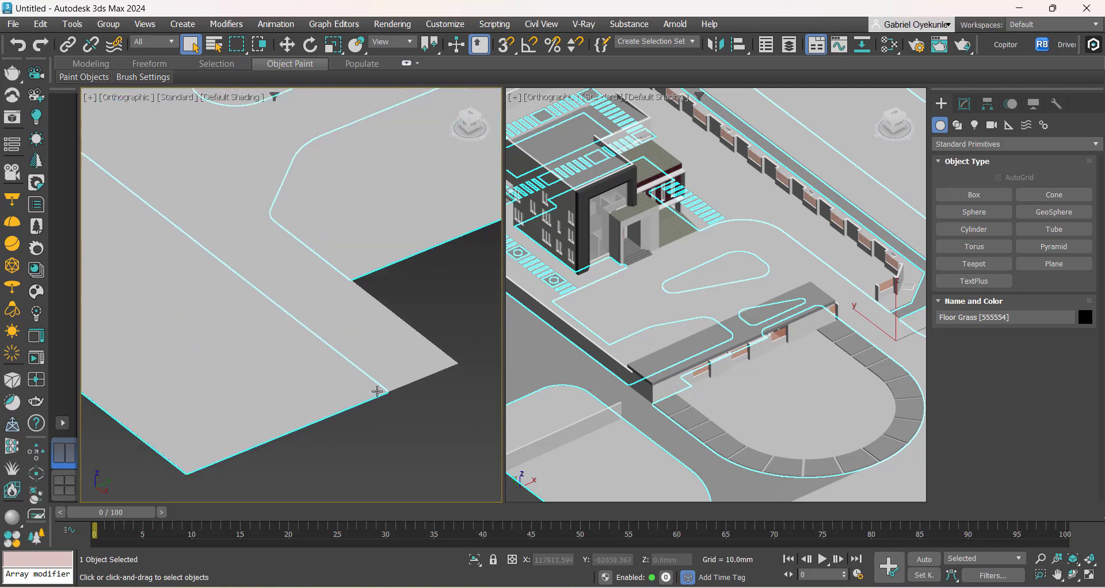
left_click(378, 392)
scroll(374, 369, "down", 5)
scroll(385, 332, "up", 3)
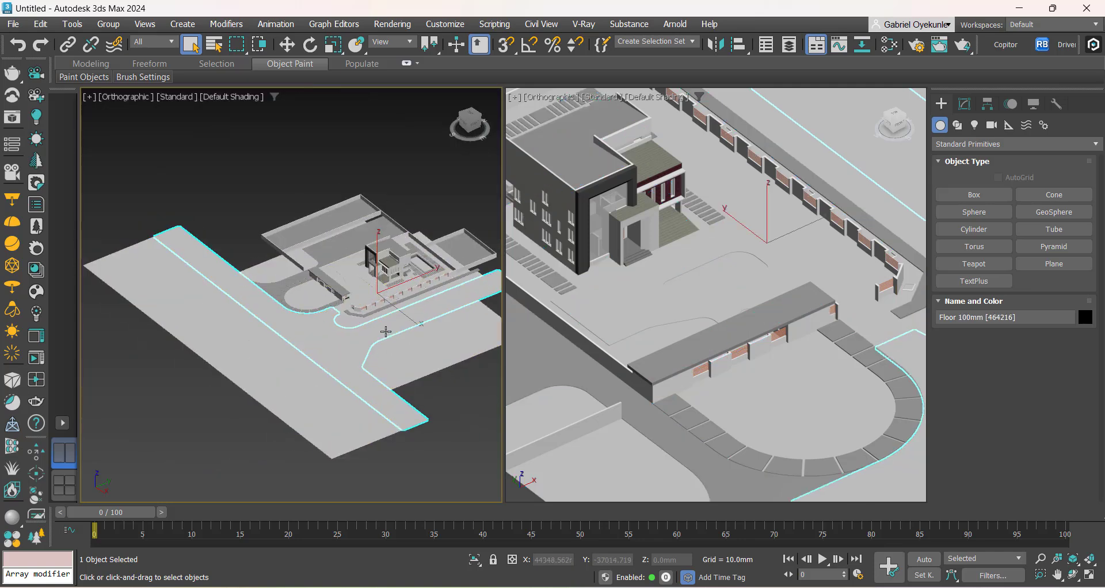
Try the Move tool on the road slab, deselect and reselect the slab, and return to the Select tool.
key("w")
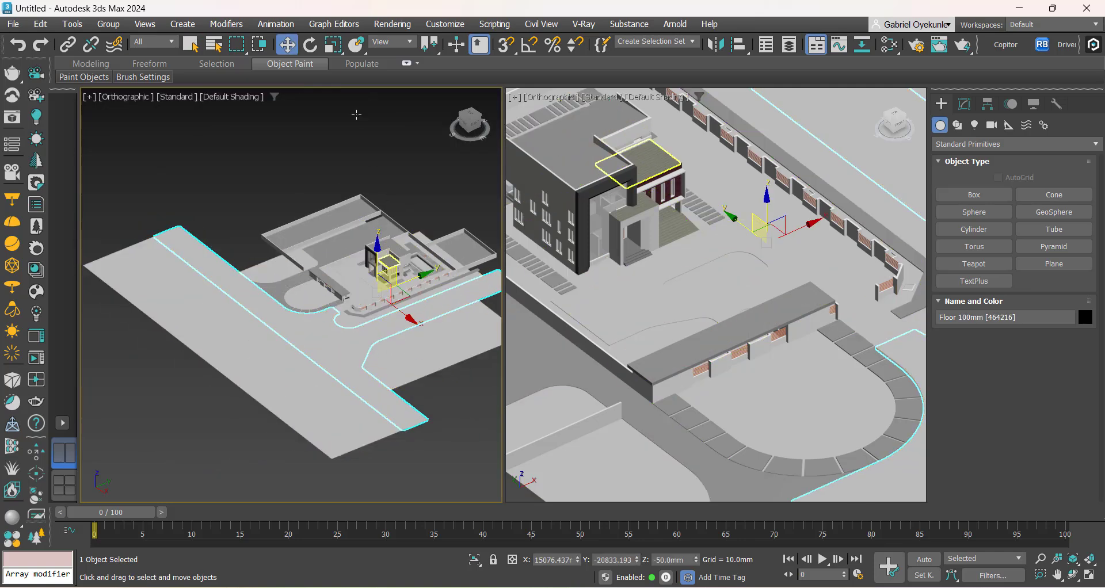
left_click(288, 208)
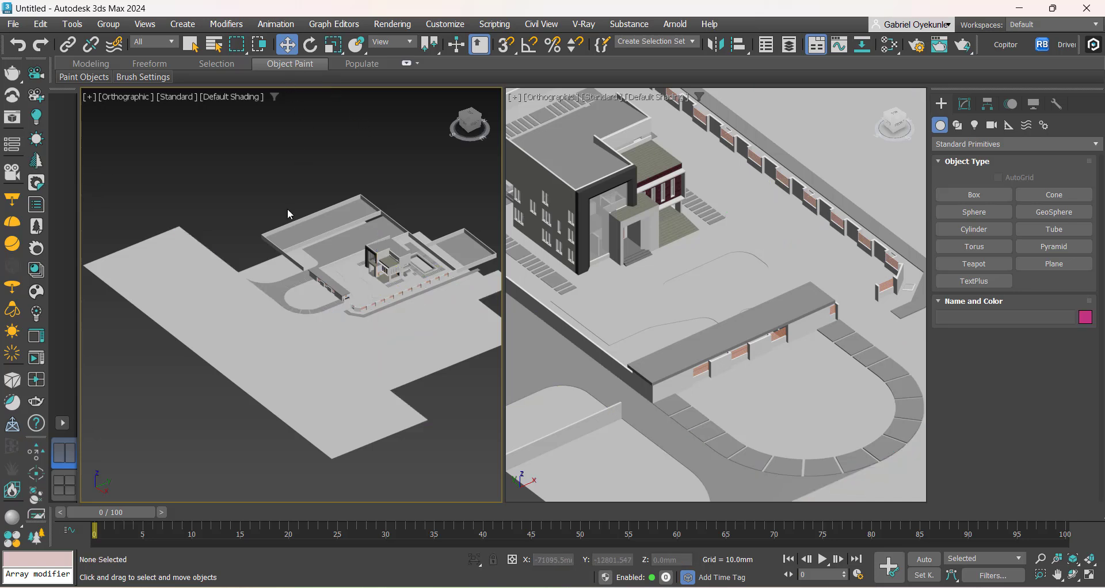
left_click(333, 346)
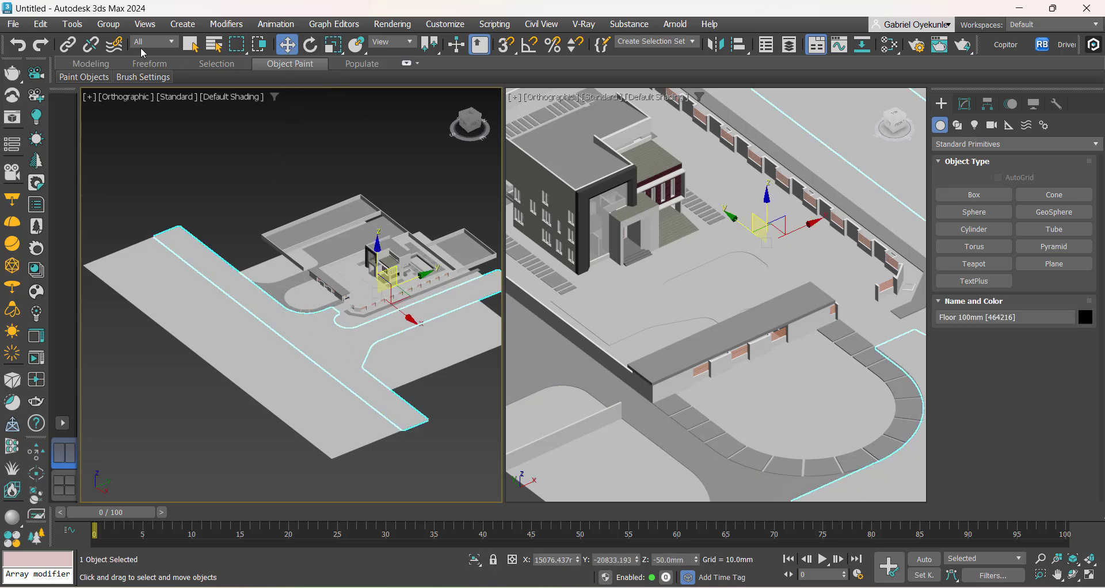
left_click(191, 45)
Examine the building and the whole site with the road slab selected, and clear the selection.
scroll(377, 340, "up", 5)
middle_click_drag(377, 339, 393, 355)
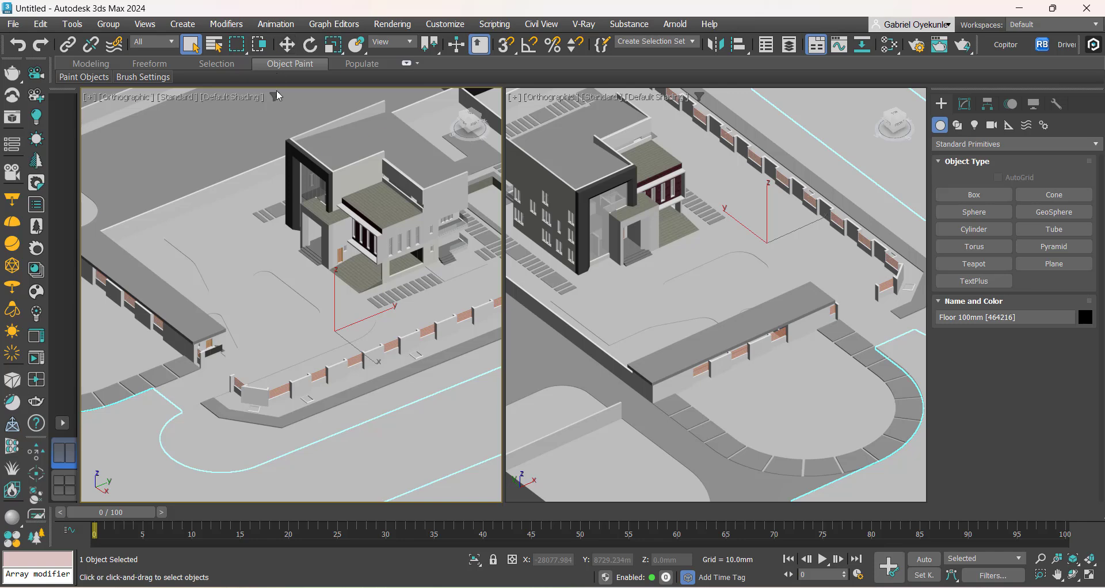
scroll(377, 320, "down", 7)
scroll(402, 426, "up", 2)
scroll(358, 348, "up", 5)
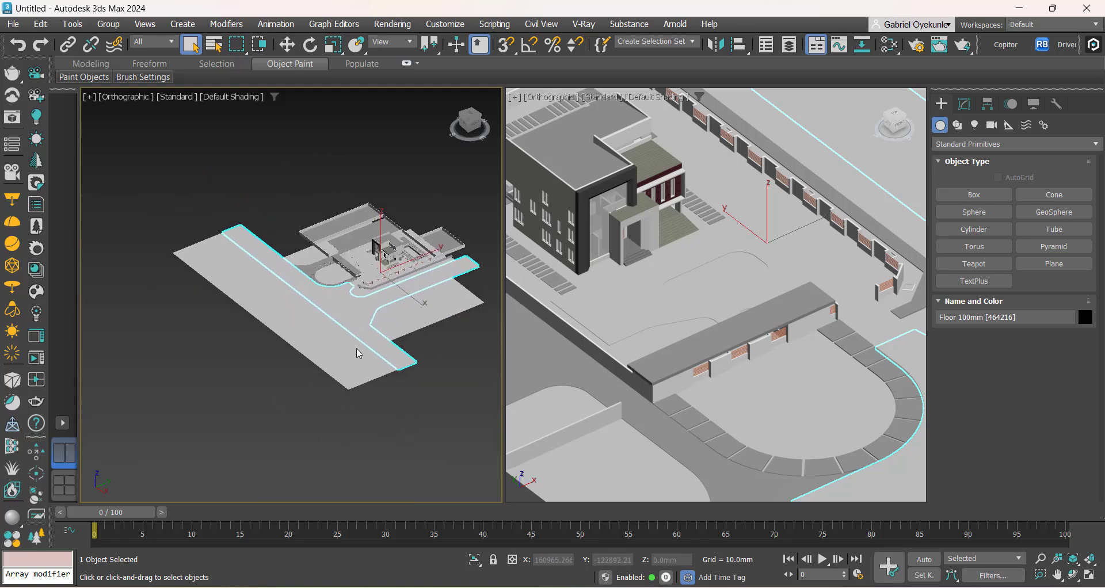
scroll(329, 277, "down", 4)
left_click(399, 419)
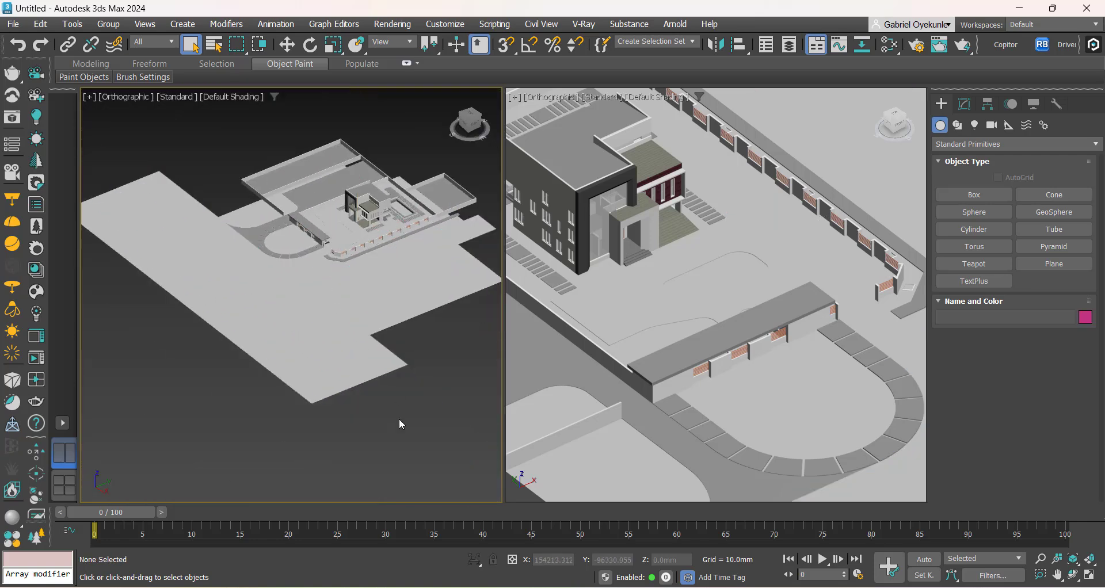
scroll(396, 398, "up", 3)
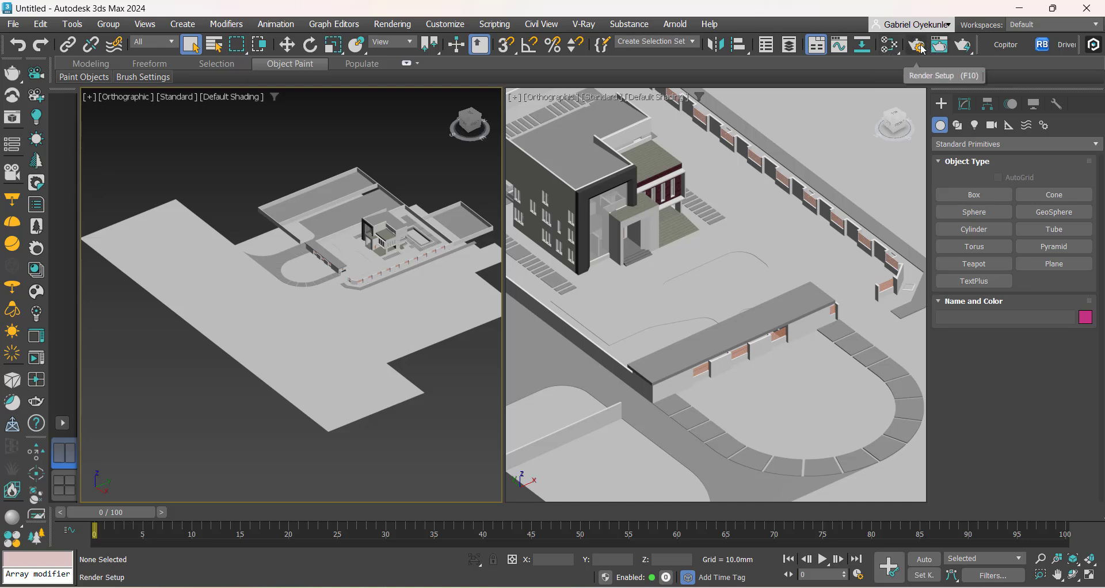
Open the Slate Material Editor and reposition its window over the viewports.
left_click(895, 51)
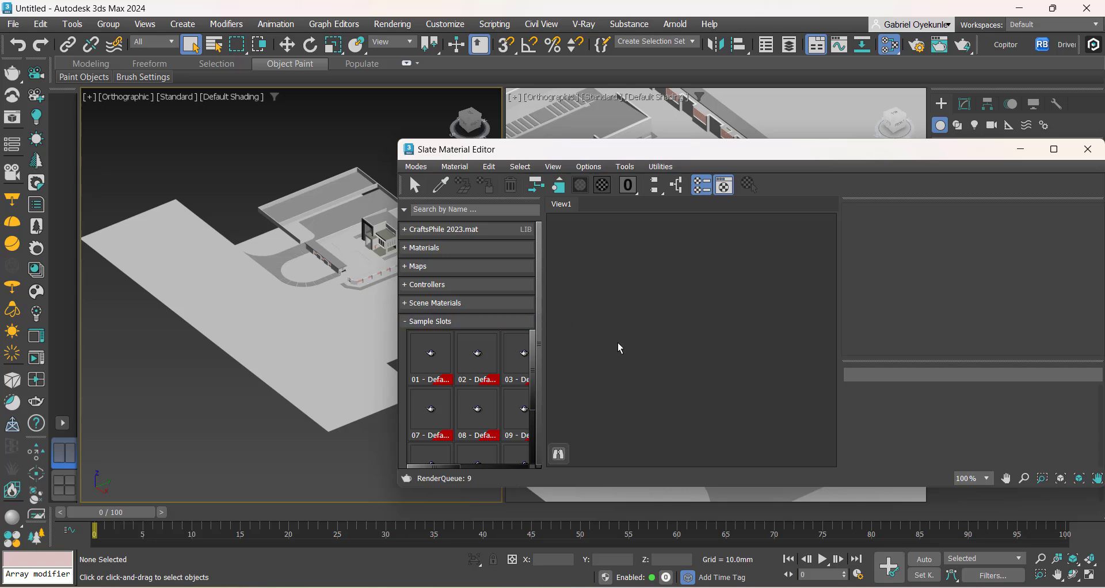
left_click_drag(696, 152, 566, 154)
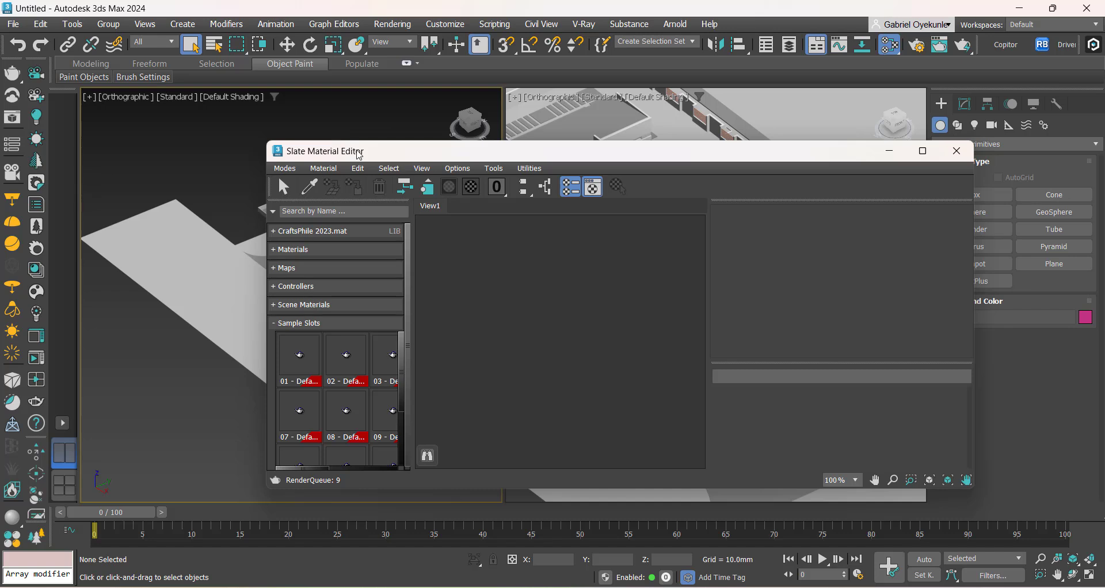
Try the Compact Material Editor mode and return to the Slate mode.
left_click(286, 171)
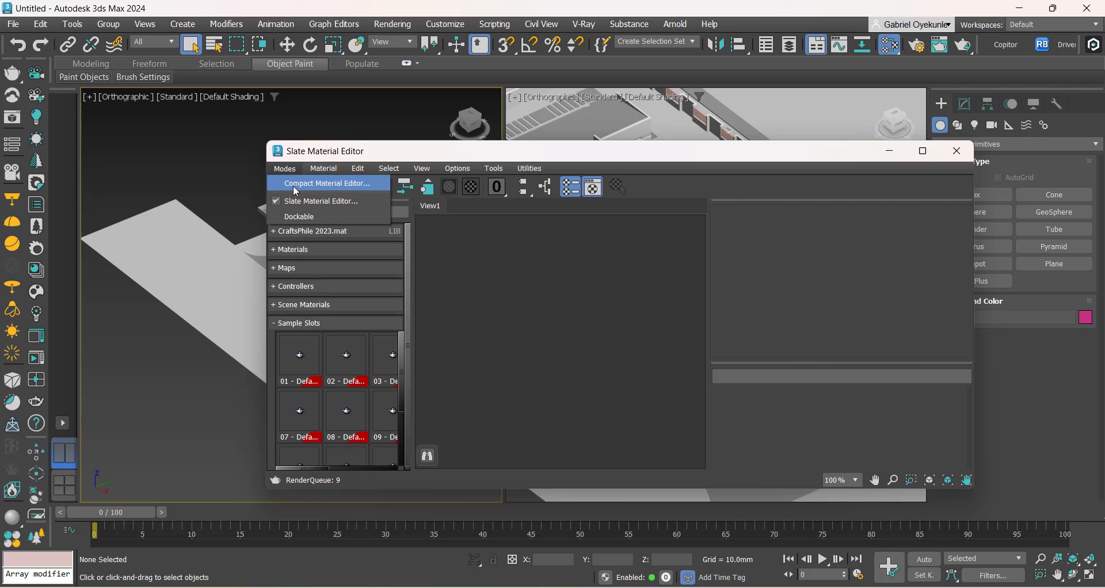
left_click(296, 188)
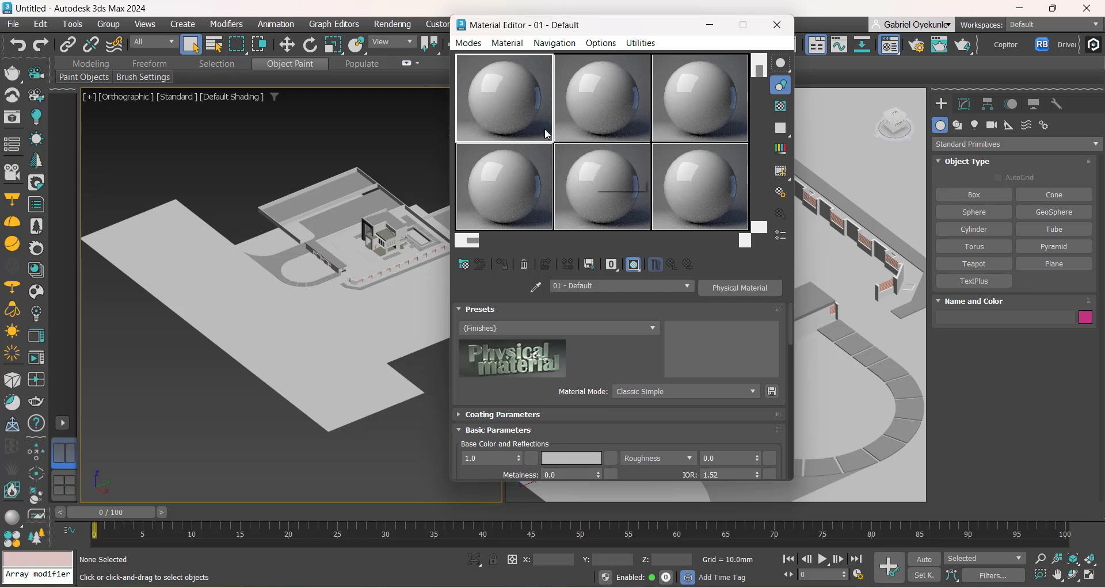
left_click(477, 46)
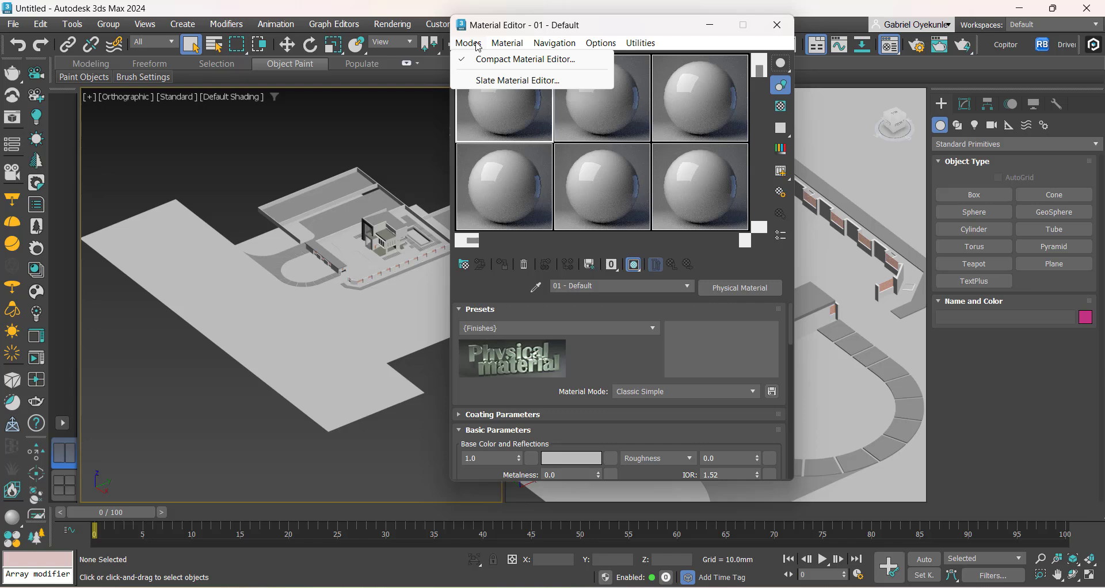
left_click(492, 85)
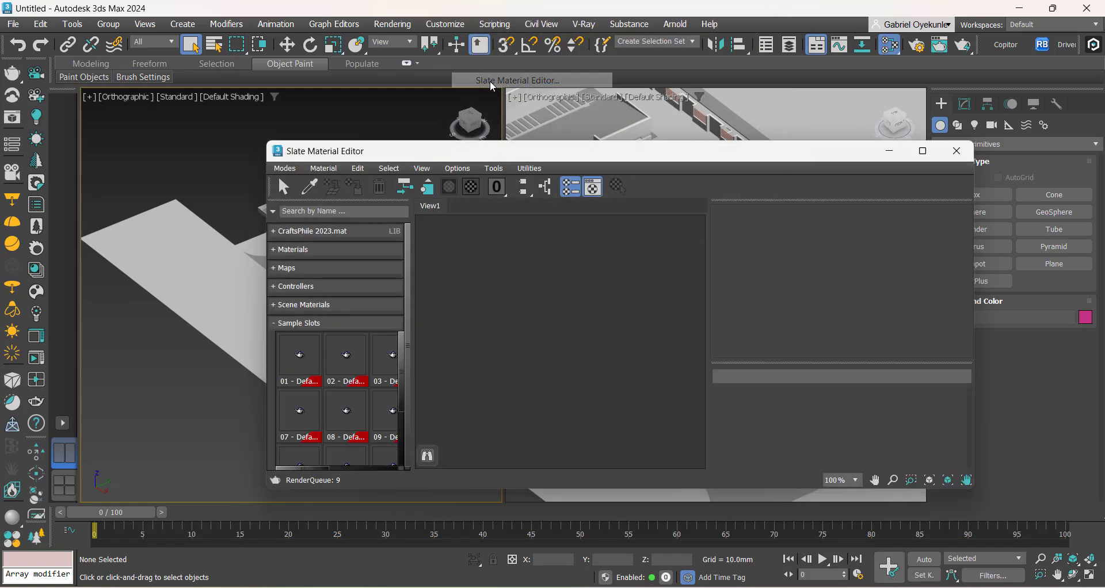
Make the Slate Material Editor dockable and dock it above the viewports.
left_click_drag(383, 158, 475, 131)
left_click(379, 141)
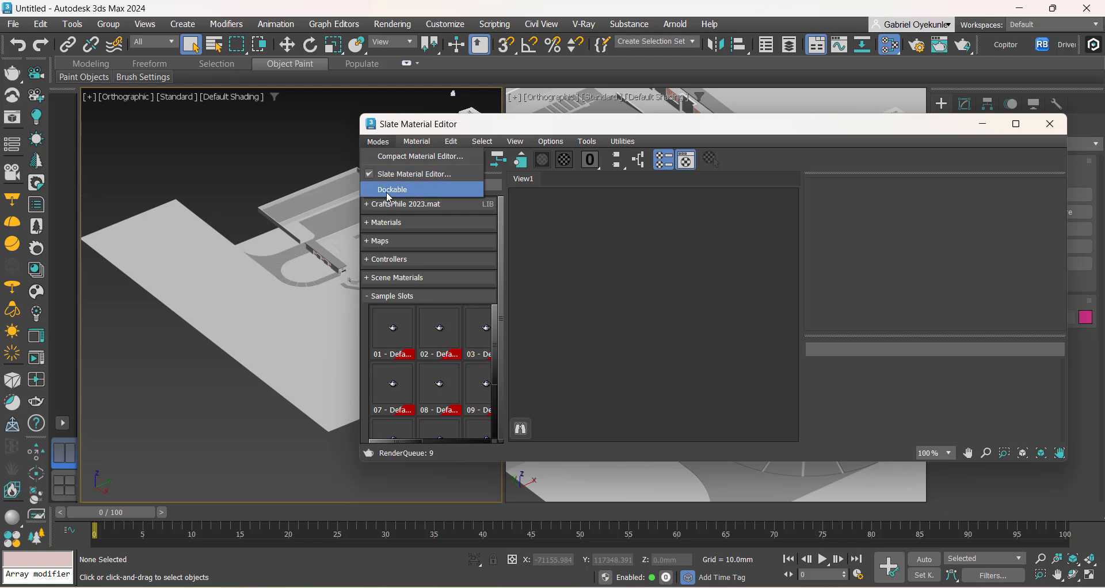
left_click(386, 191)
left_click(378, 143)
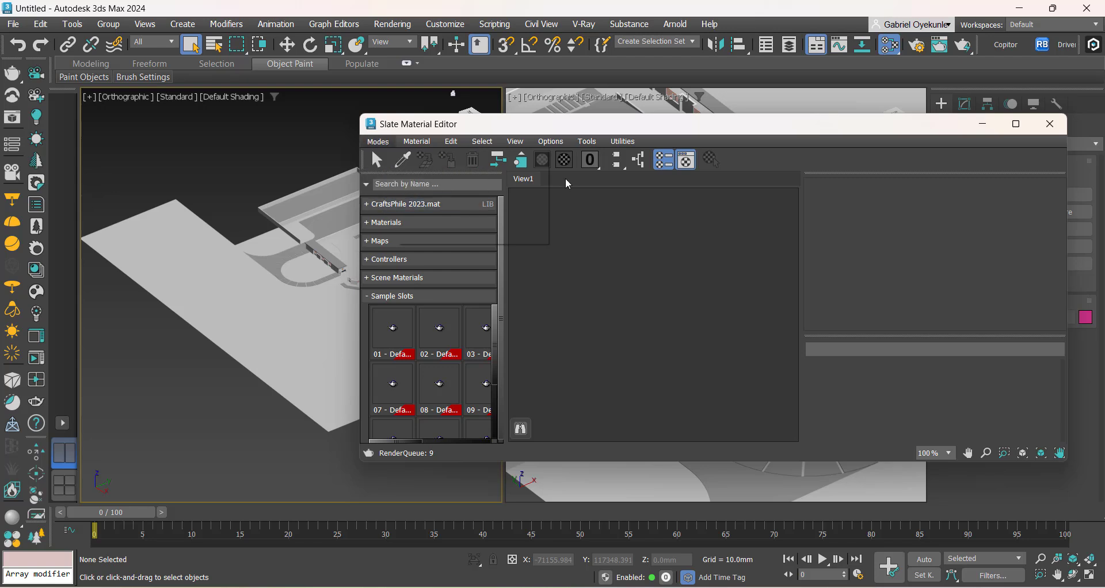
left_click(150, 432)
left_click_drag(543, 128, 1104, 327)
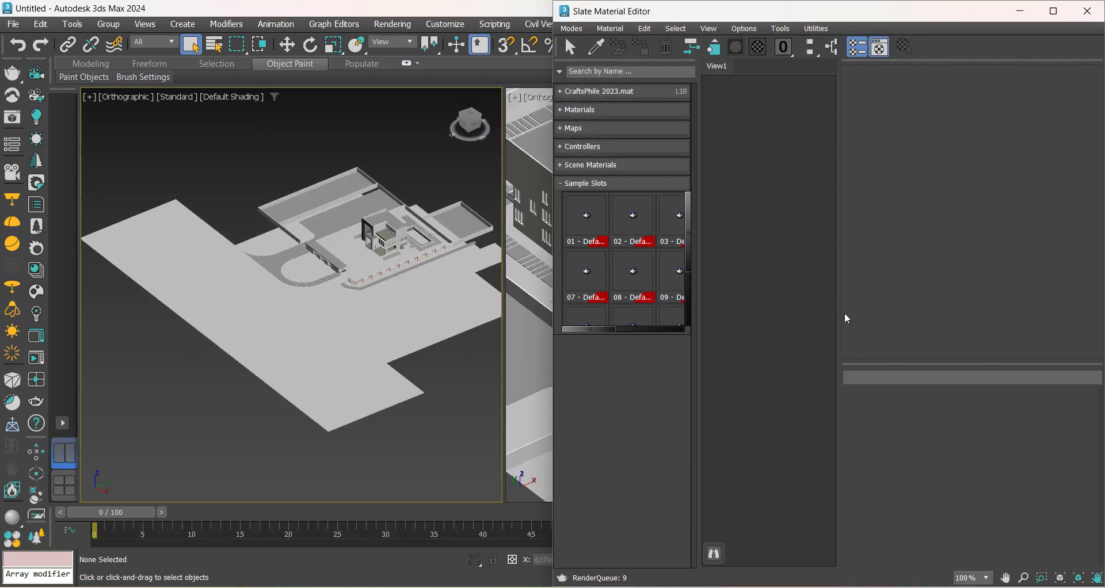
left_click_drag(905, 16, 781, 67)
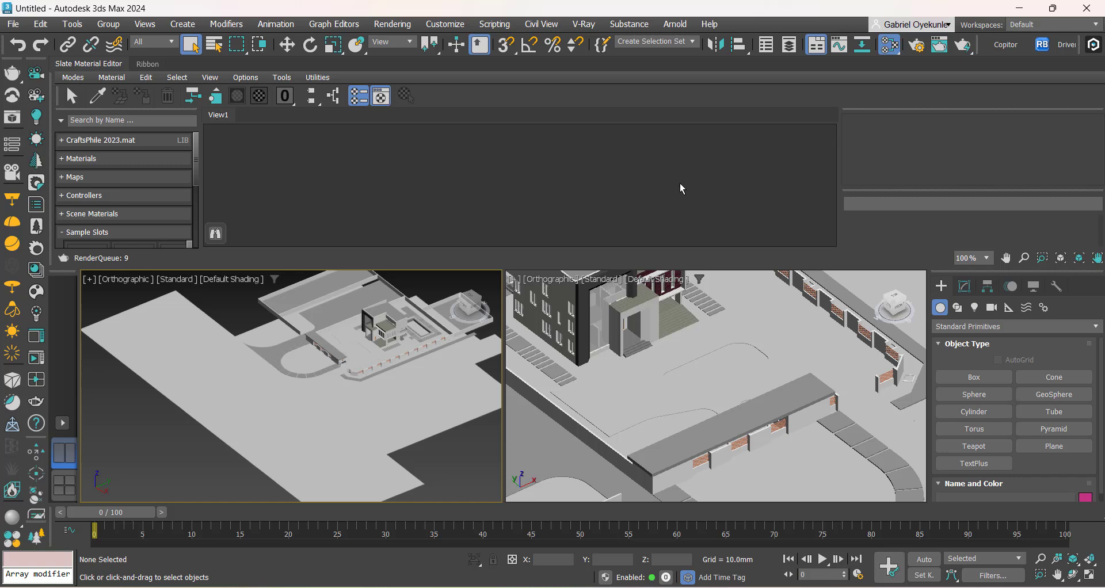
scroll(343, 410, "down", 2)
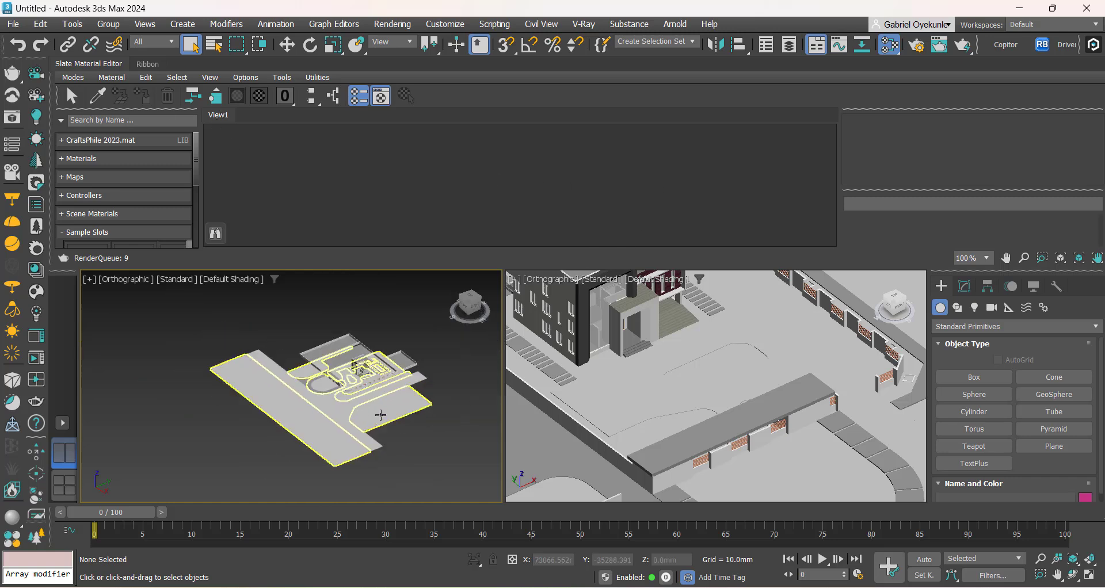
scroll(381, 415, "up", 1)
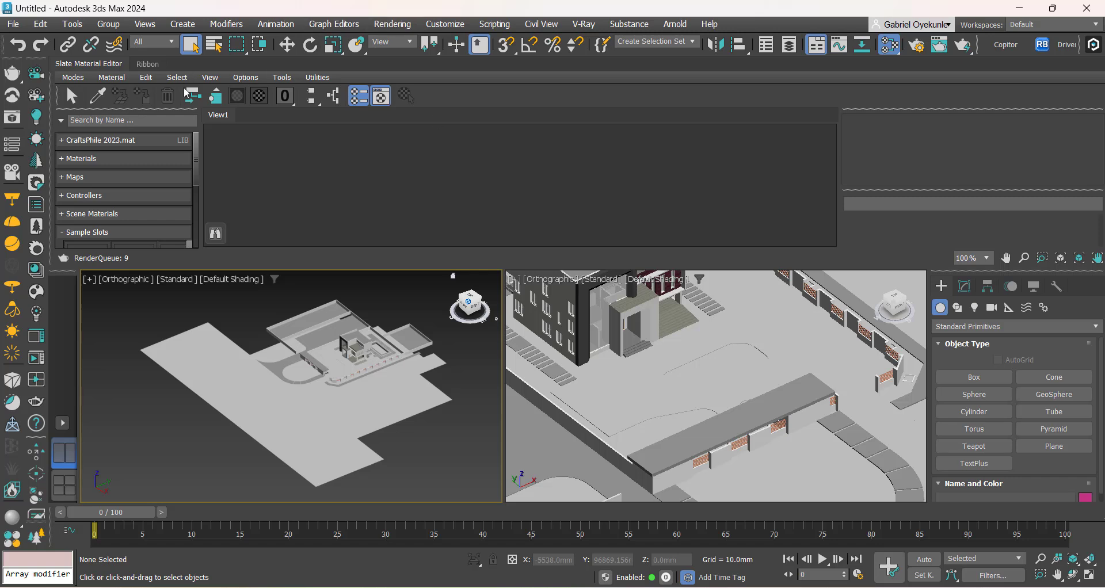
left_click(145, 64)
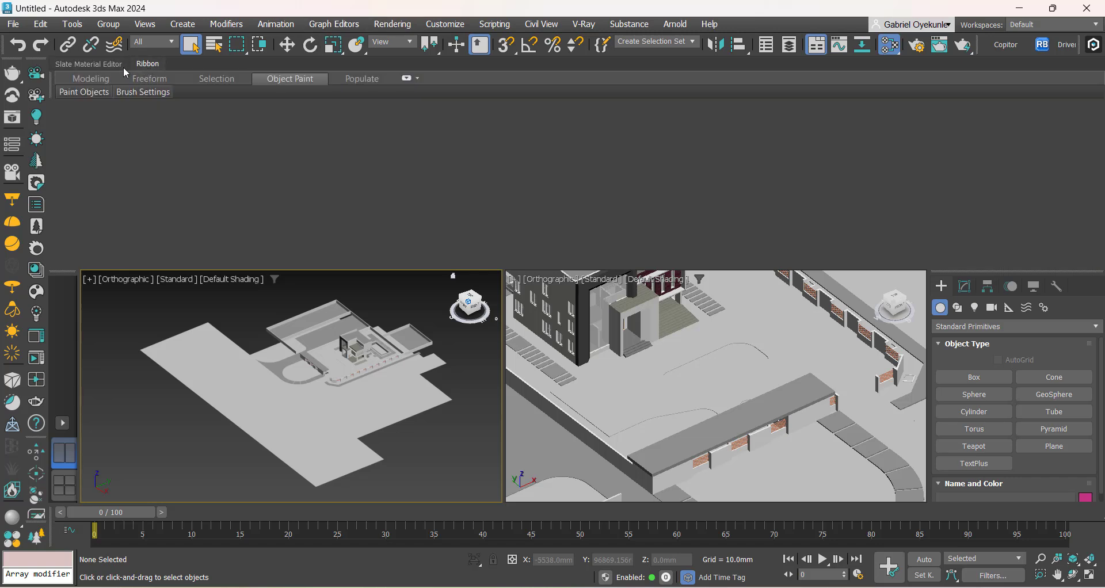
left_click(97, 66)
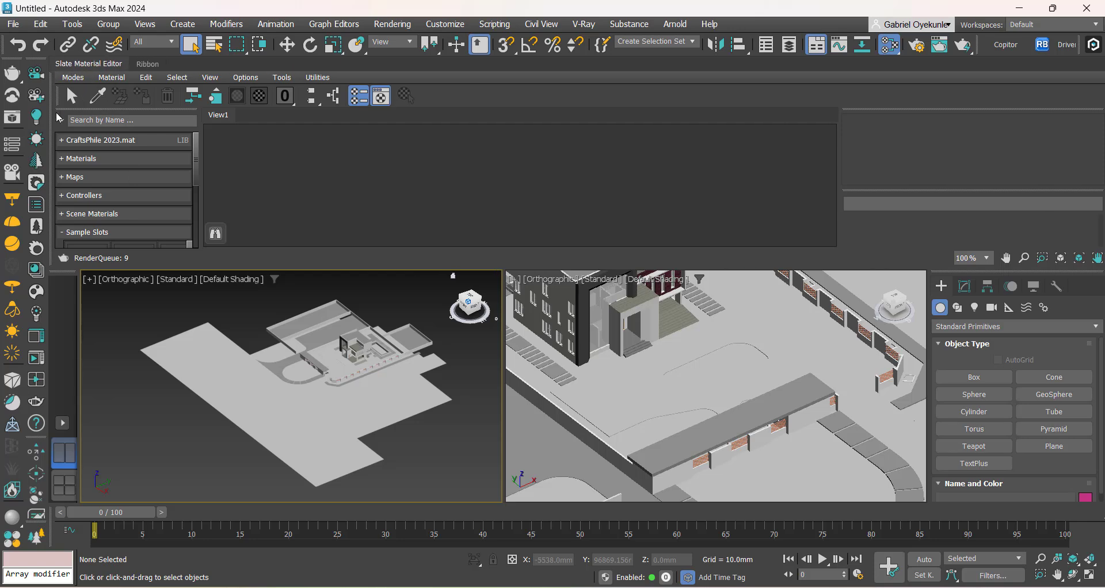
Undock the Slate Material Editor, make its window taller and place it over the second viewport.
left_click_drag(59, 167, 113, 320)
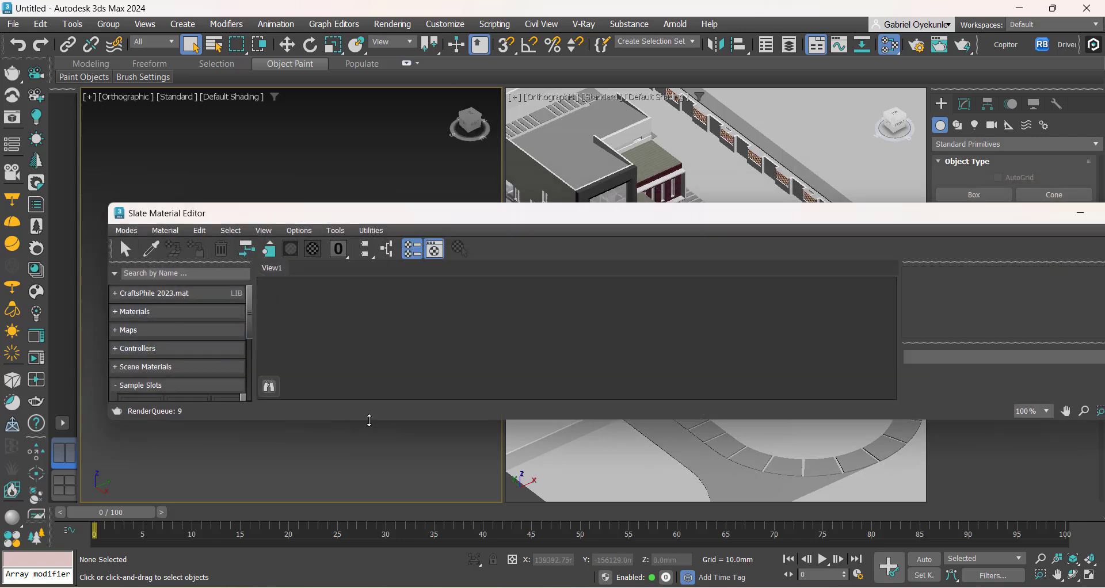
left_click_drag(370, 415, 376, 480)
left_click_drag(384, 204, 369, 102)
left_click_drag(99, 254, 418, 242)
mouse_move(703, 111)
left_mouse_down()
mouse_move(472, 150)
mouse_move(700, 124)
left_mouse_up()
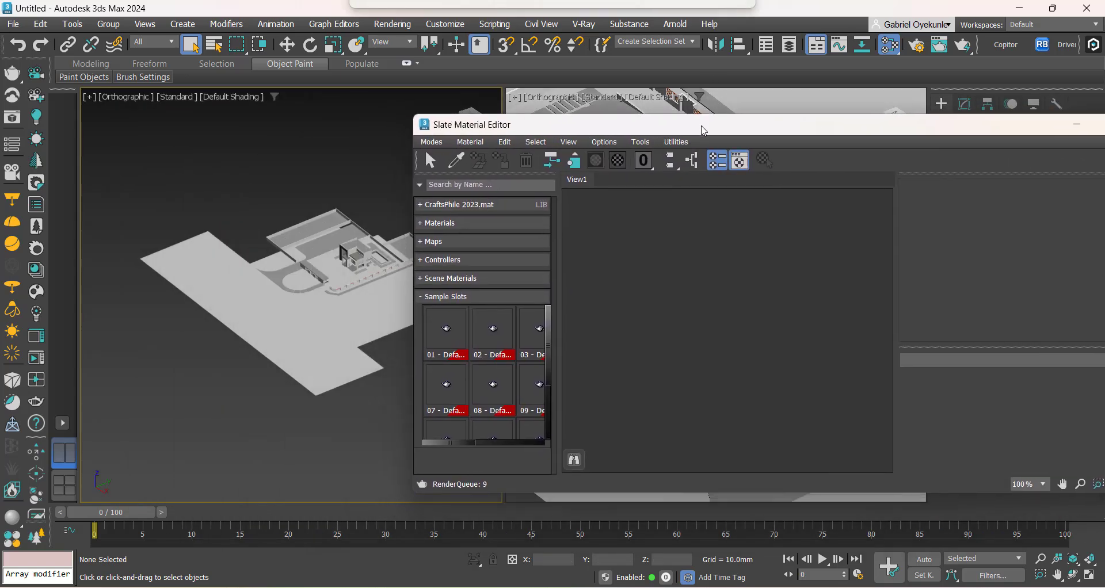
Examine the road and the building site in the orthographic view beside the material editor.
scroll(333, 278, "down", 3)
scroll(279, 343, "up", 5)
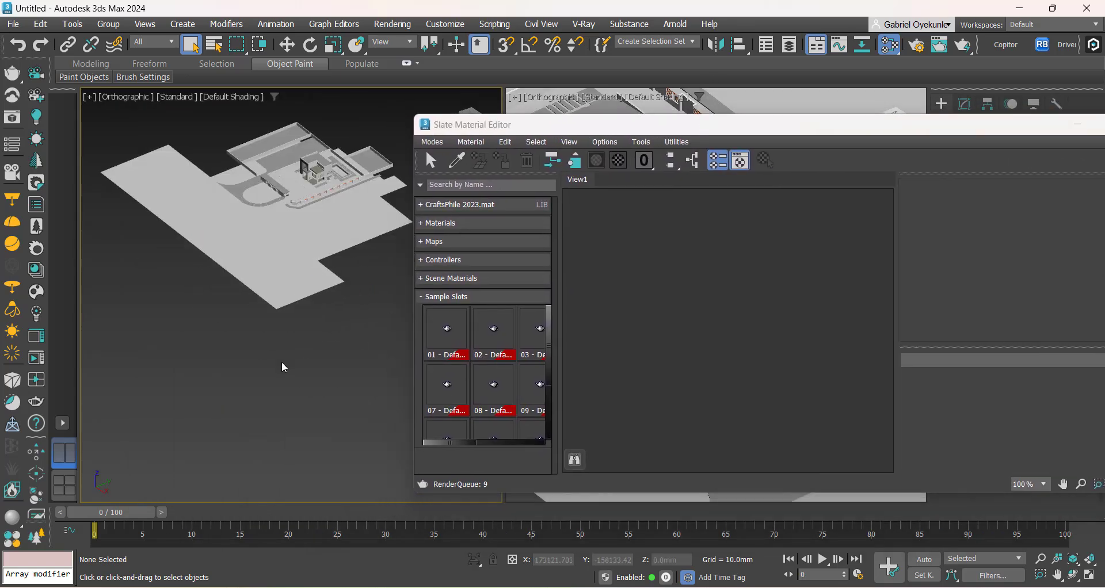
scroll(277, 254, "up", 10)
scroll(277, 255, "down", 4)
scroll(274, 326, "up", 4)
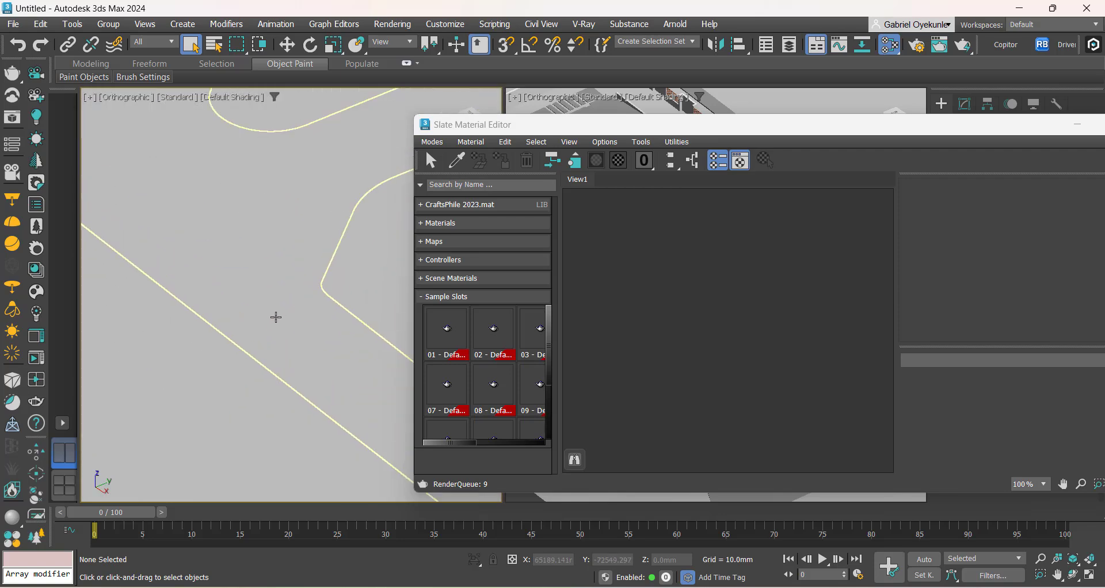
middle_click_drag(274, 316, 268, 419)
scroll(277, 377, "down", 5)
scroll(267, 370, "up", 2)
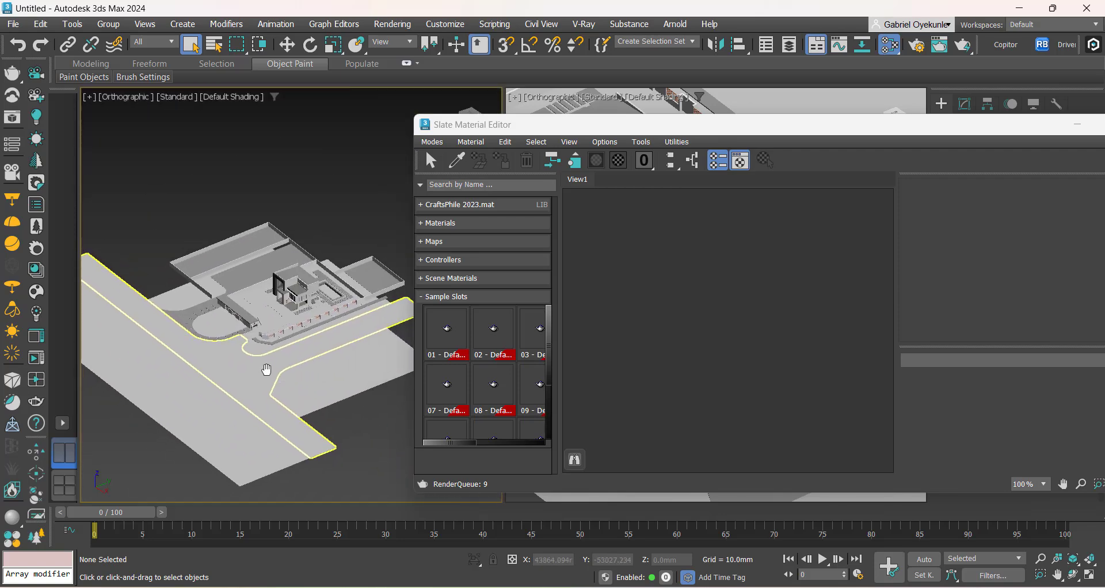
scroll(303, 410, "up", 3)
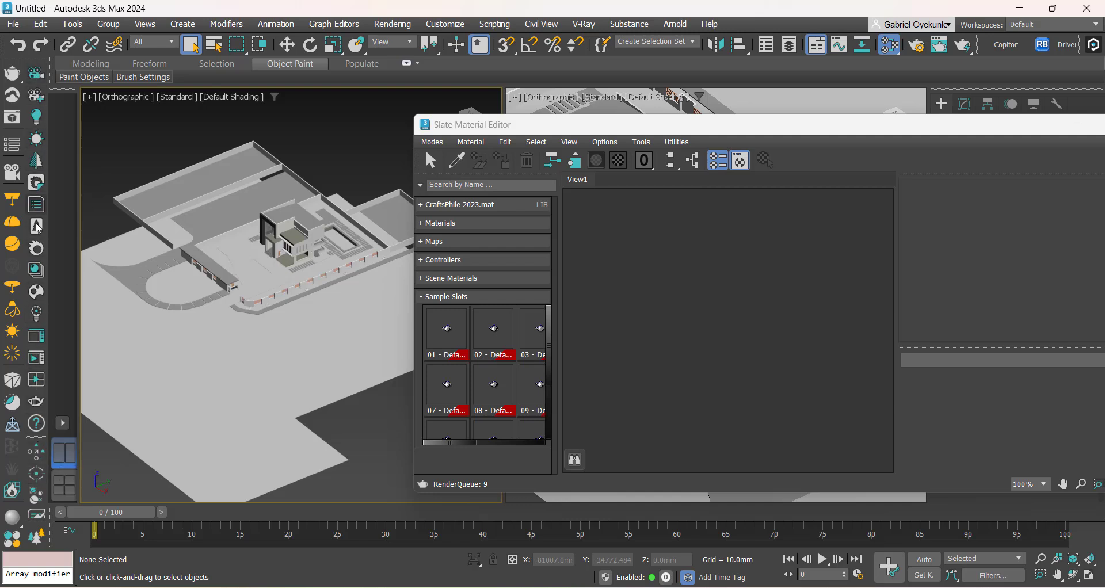
Open the Corona Material Library and browse its material categories from Carpaints to Fabrics.
left_click(38, 273)
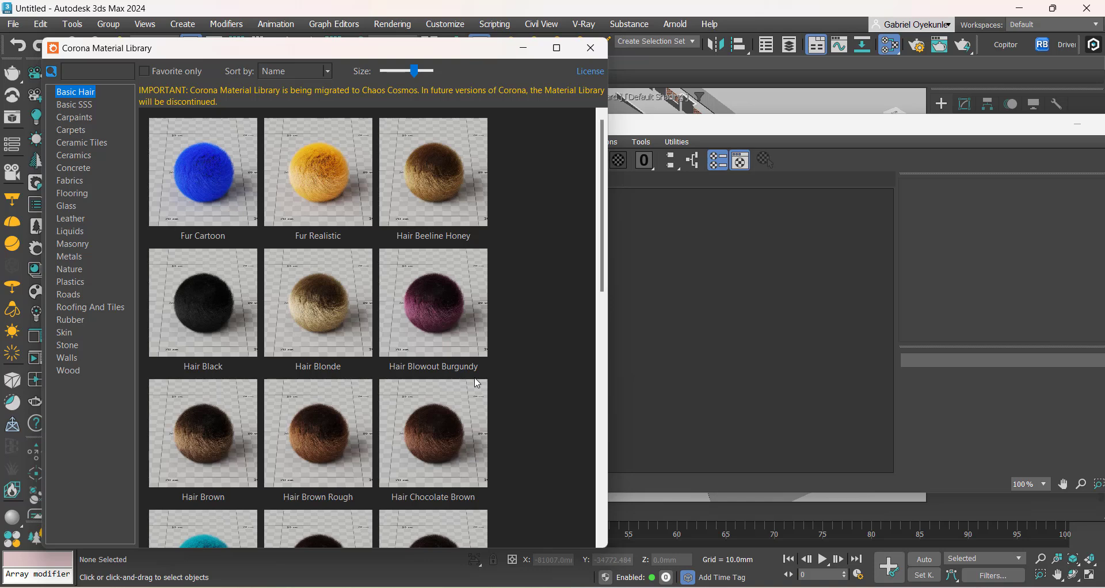
left_click(68, 117)
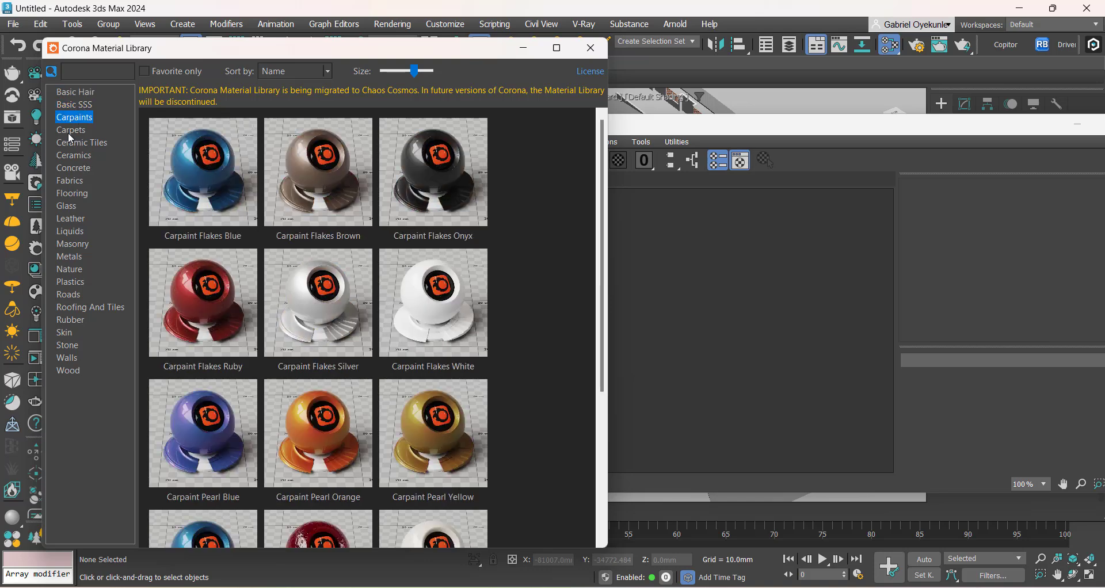
left_click(71, 130)
left_click(78, 142)
left_click(81, 156)
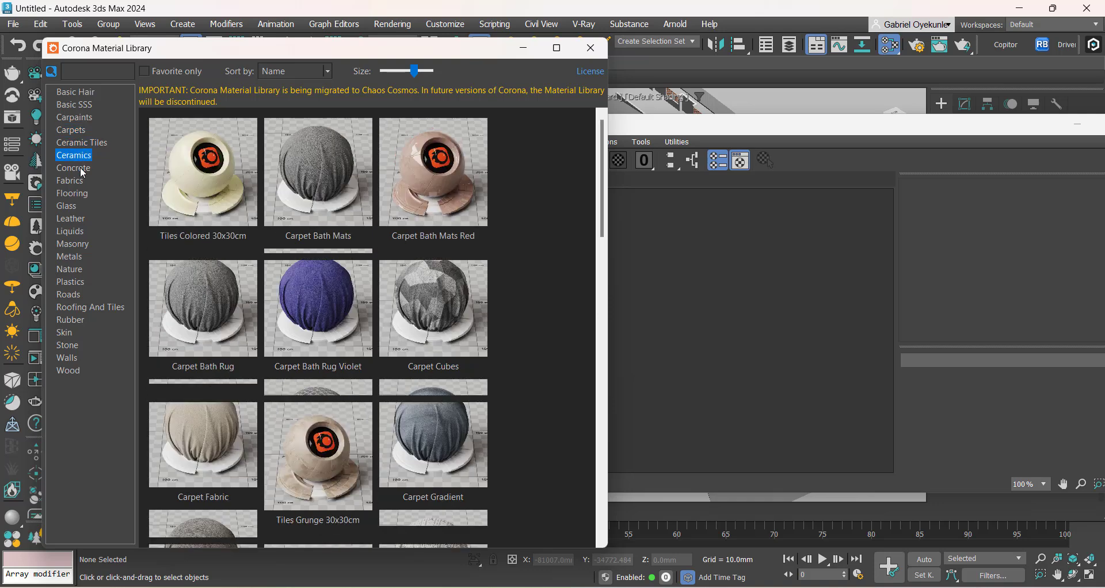
left_click(79, 168)
left_click(75, 180)
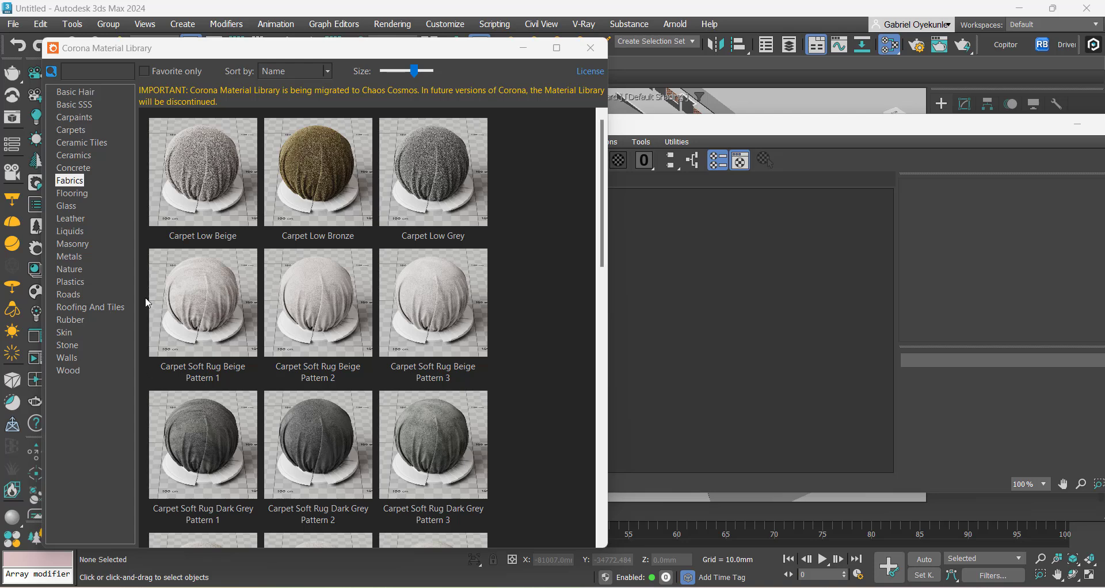
Browse the library's material categories from Flooring to Plastics and close the library.
left_click(72, 195)
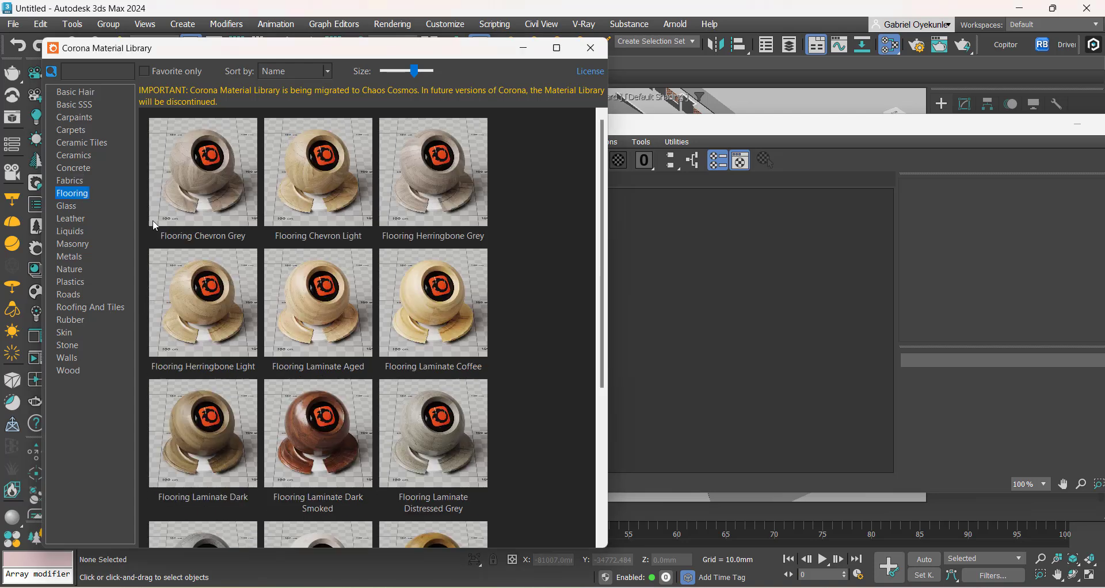
left_click(71, 219)
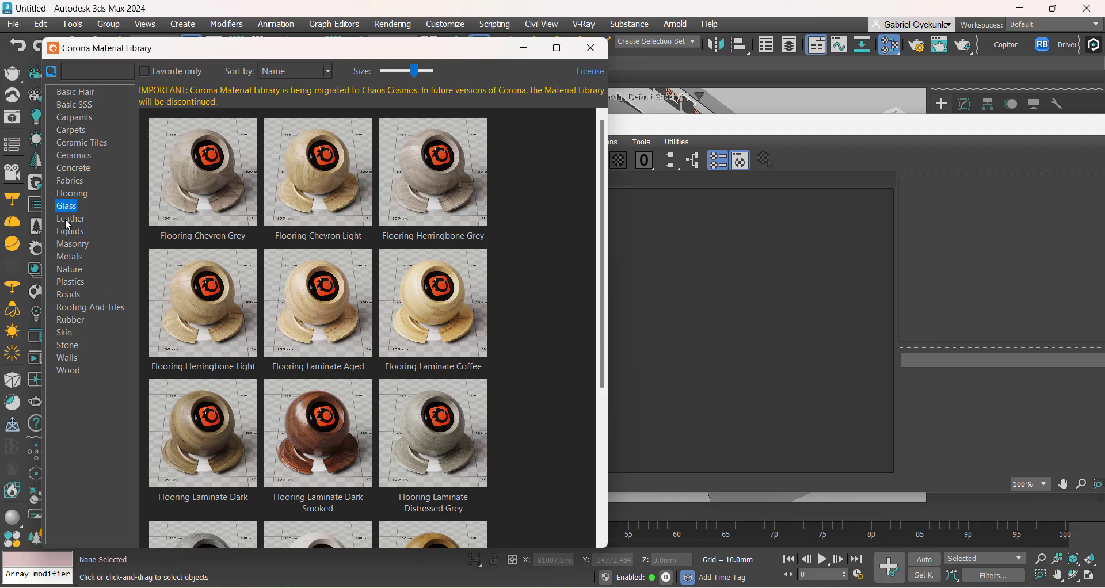
left_click(70, 245)
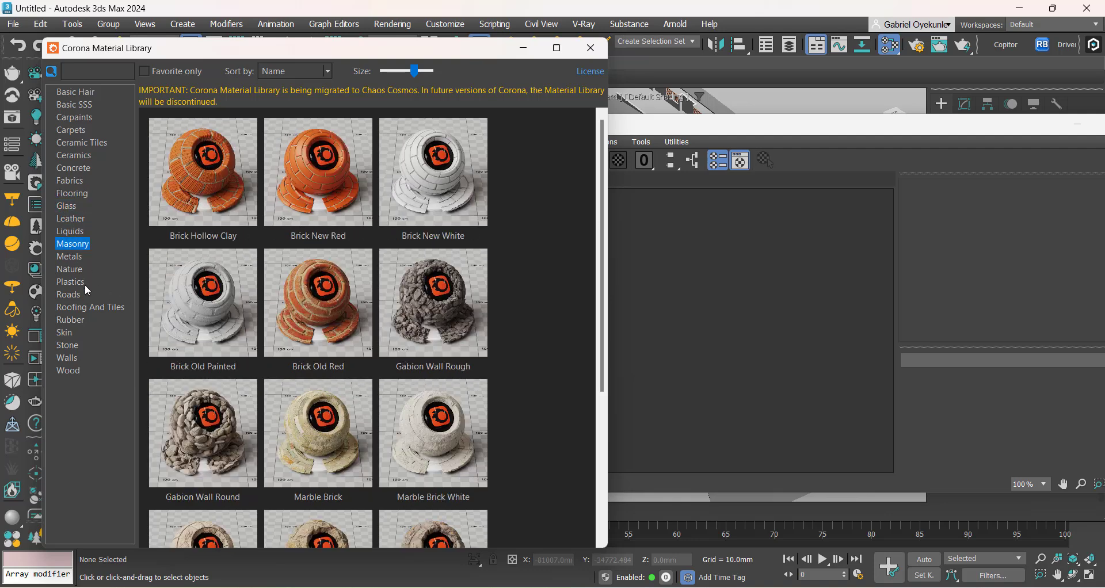
left_click(71, 259)
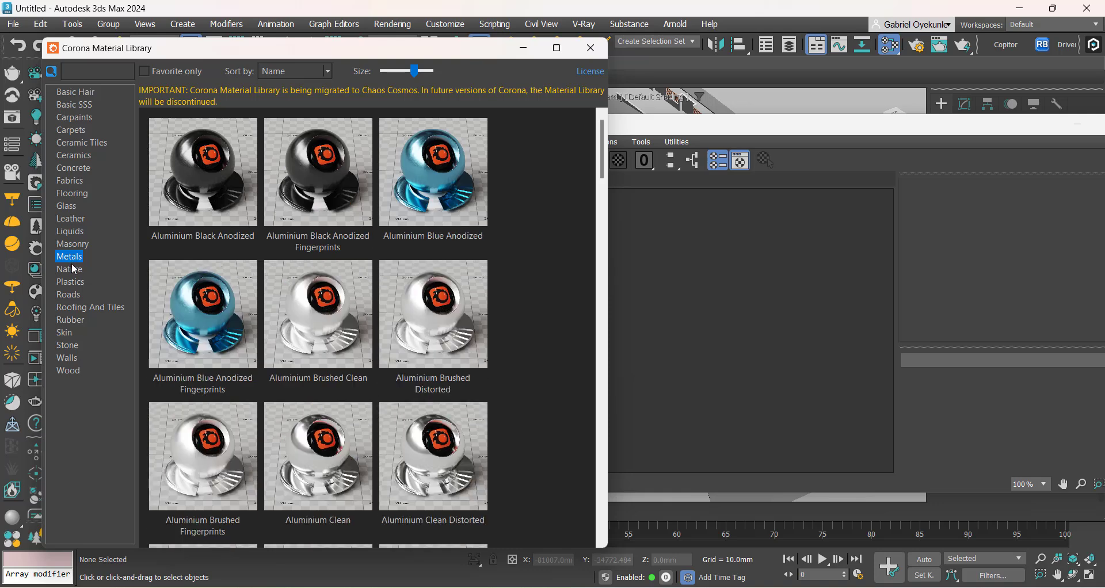
left_click(73, 272)
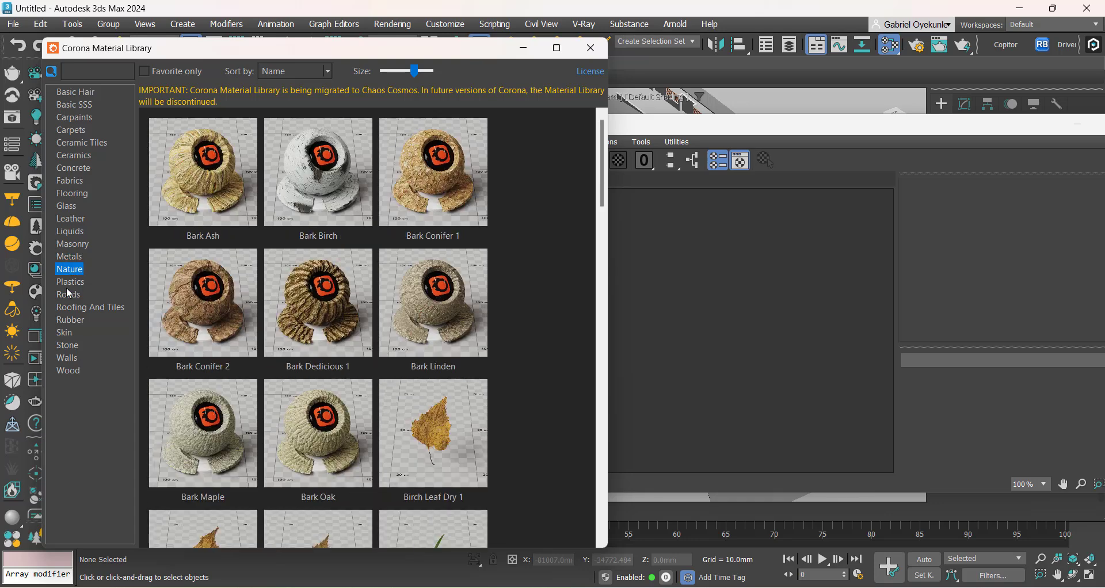
left_click(74, 282)
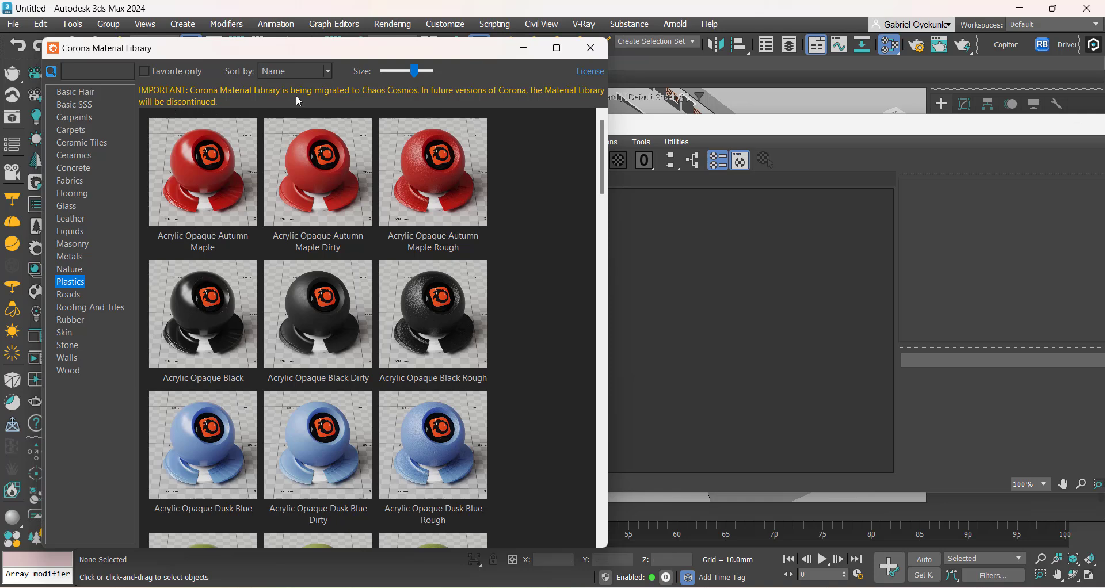
left_click(590, 47)
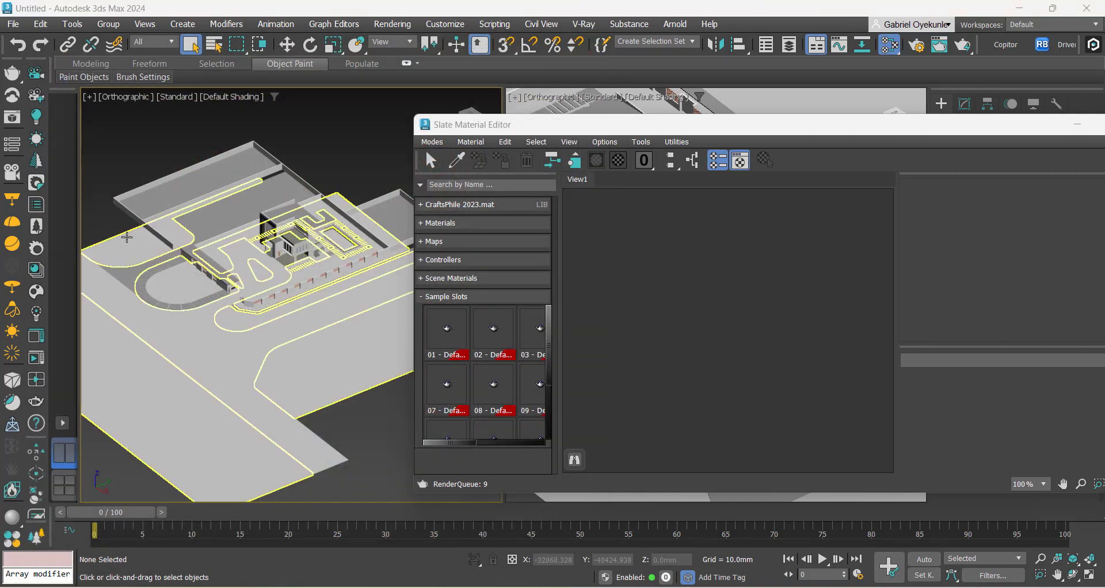
Reopen and close the Corona Material Library, and open the Chaos Cosmos asset browser.
left_click(37, 275)
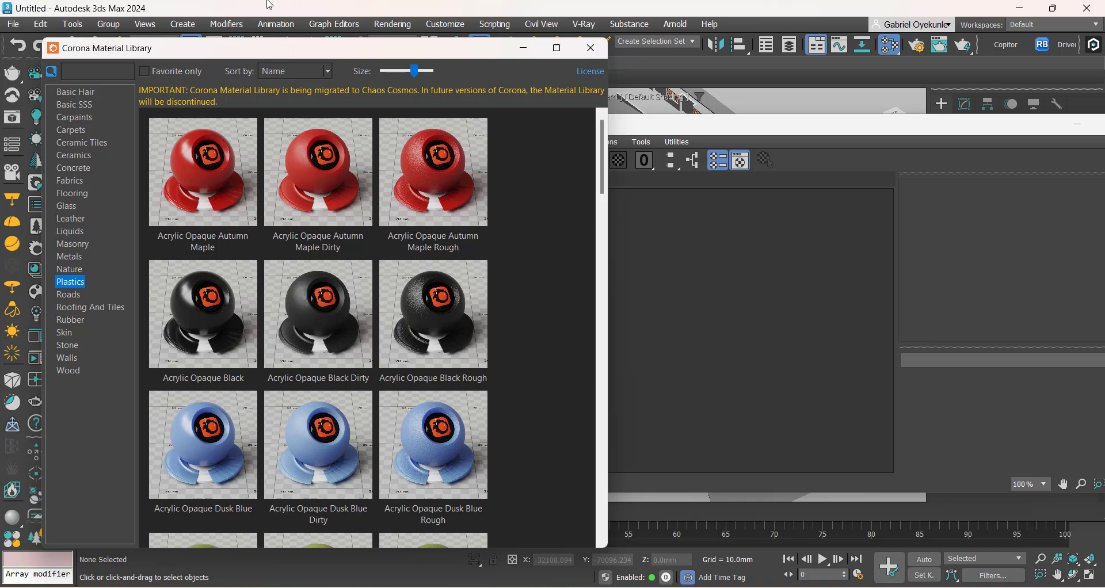
left_click(591, 50)
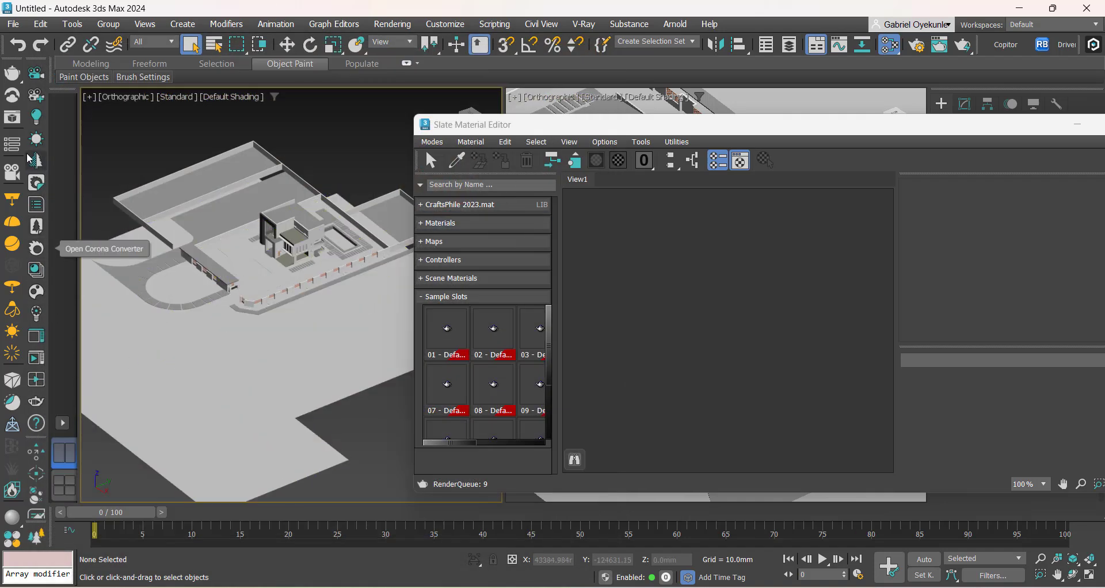
left_click(38, 294)
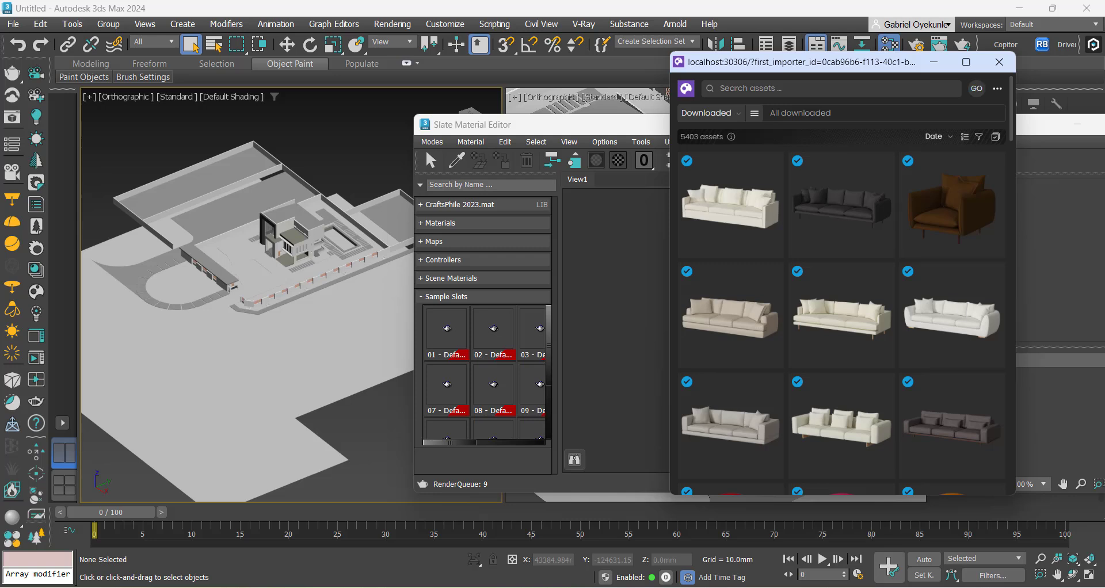
Switch to Chrome and look through the free assets on the Poliigon page.
key("alt+Tab")
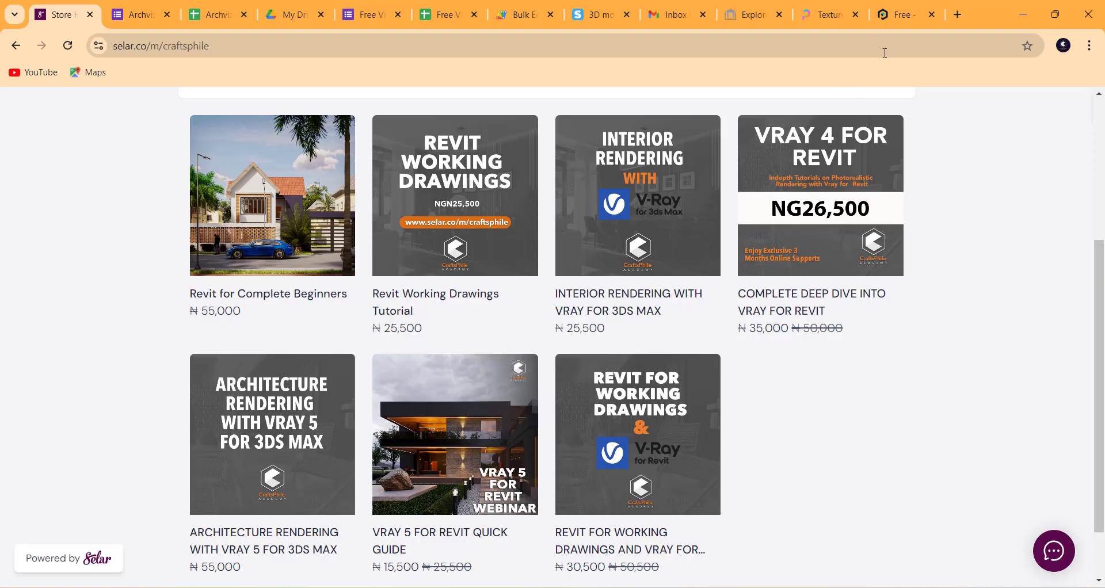
left_click(912, 15)
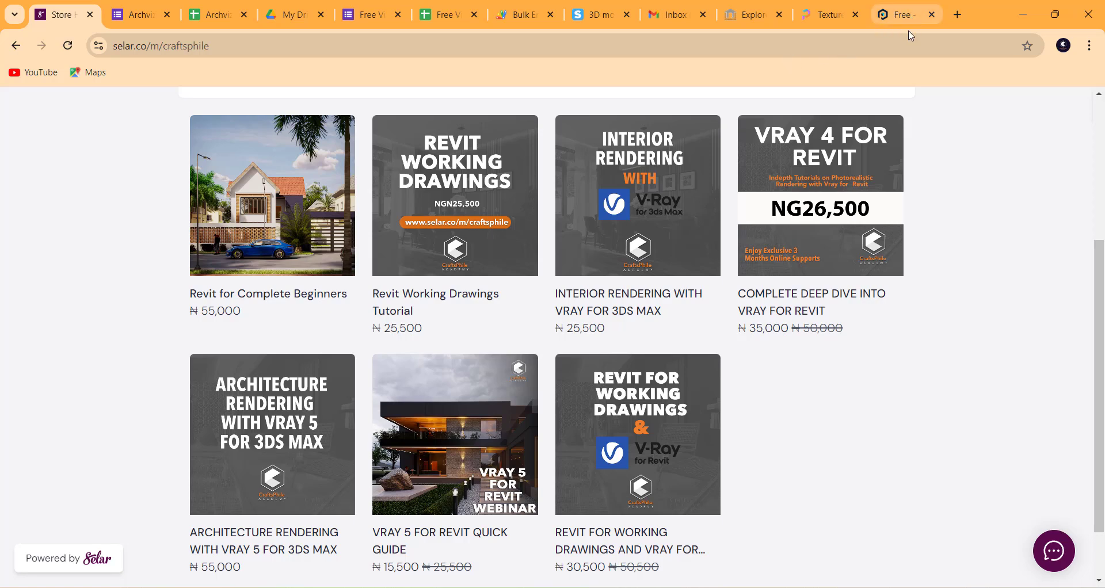
scroll(916, 358, "down", 6)
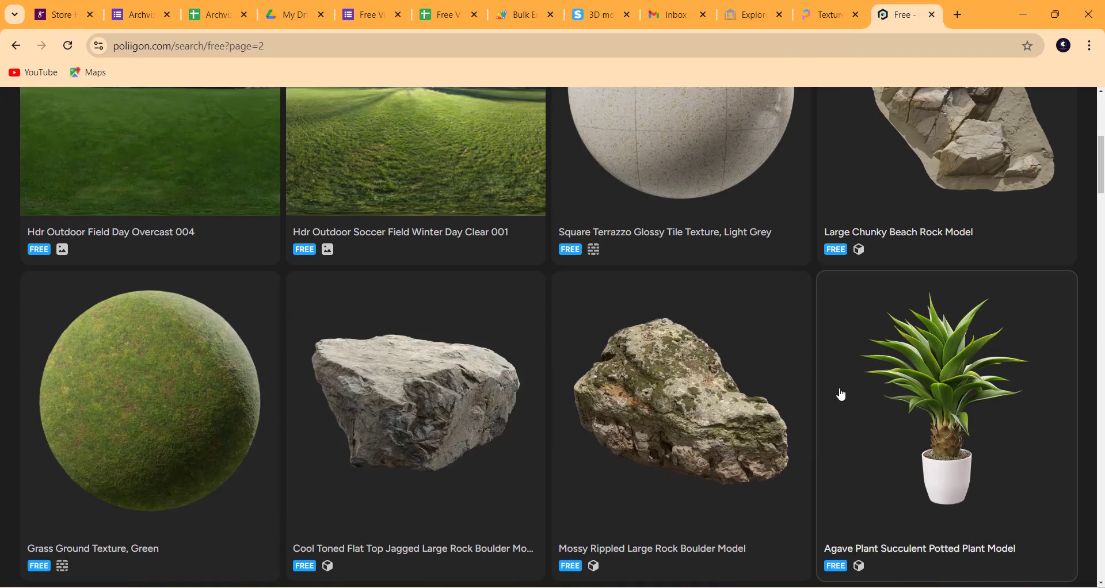
scroll(824, 375, "up", 6)
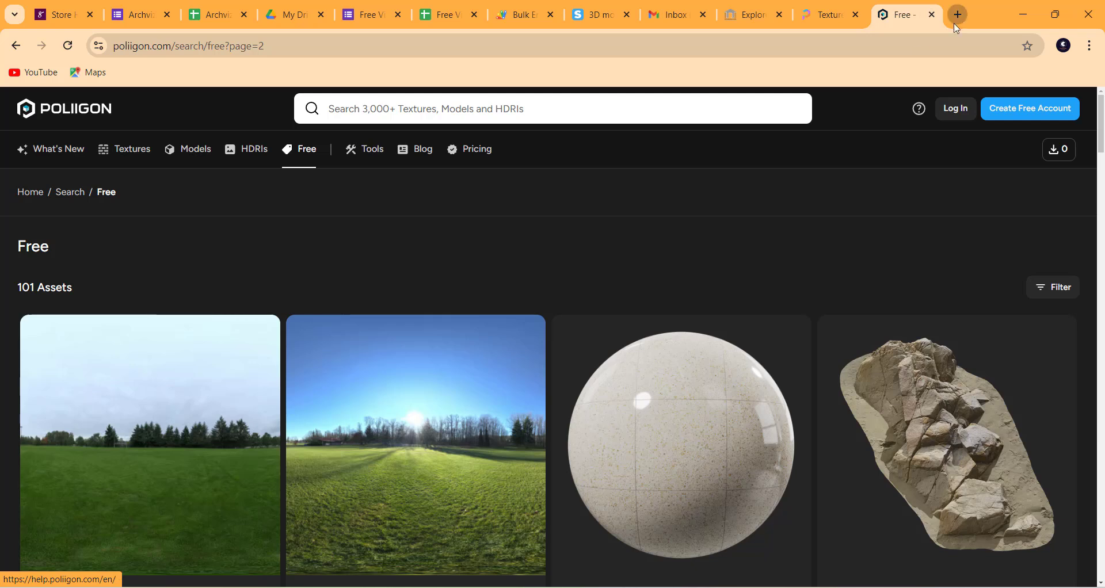
Open the chaos.com website in a new browser tab.
key("ctrl+t")
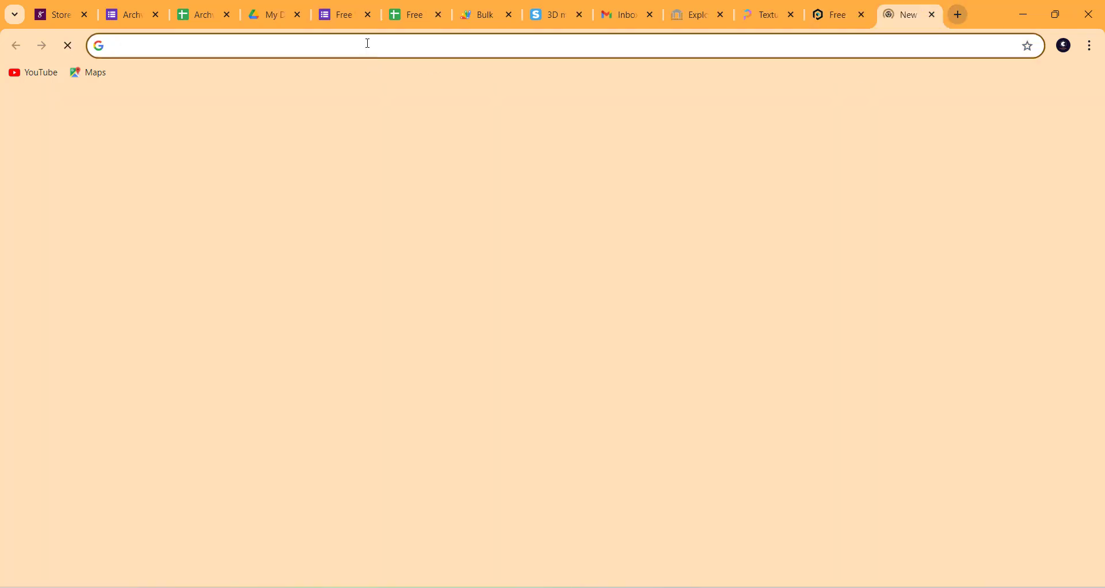
left_click(369, 44)
type("c")
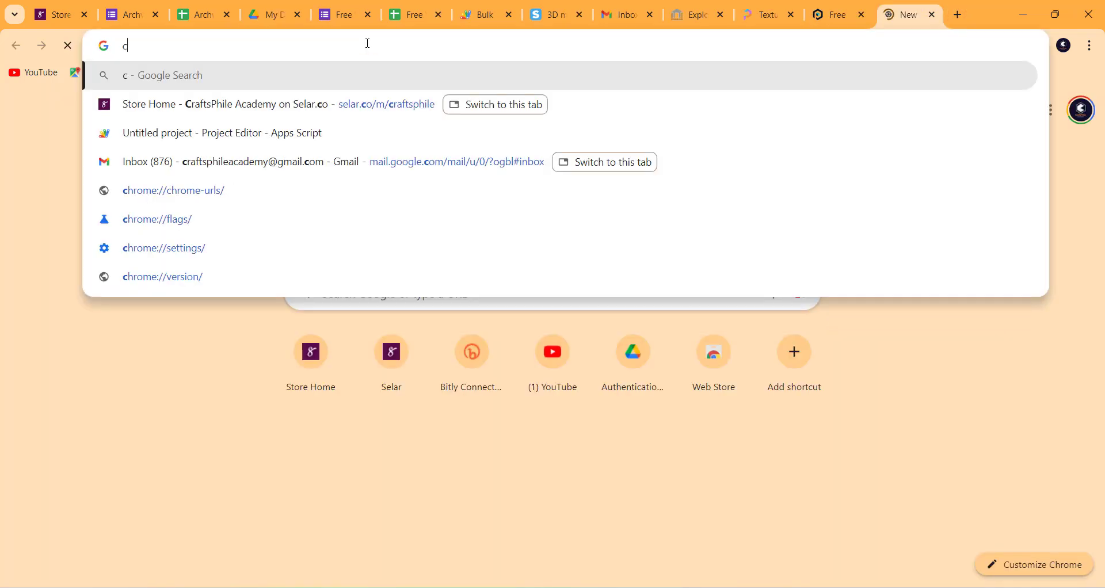
type("h")
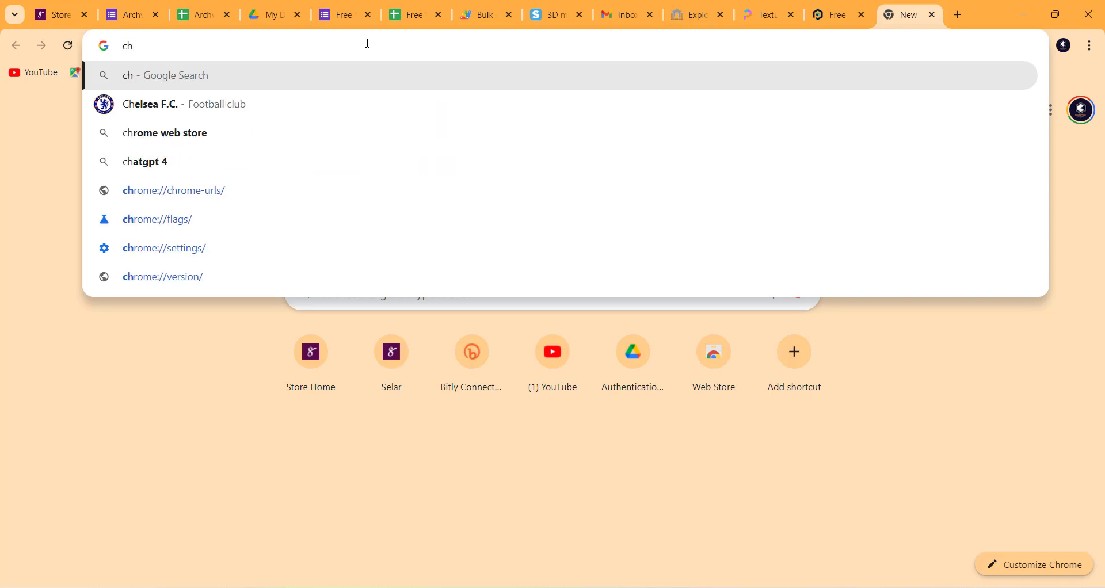
type("a")
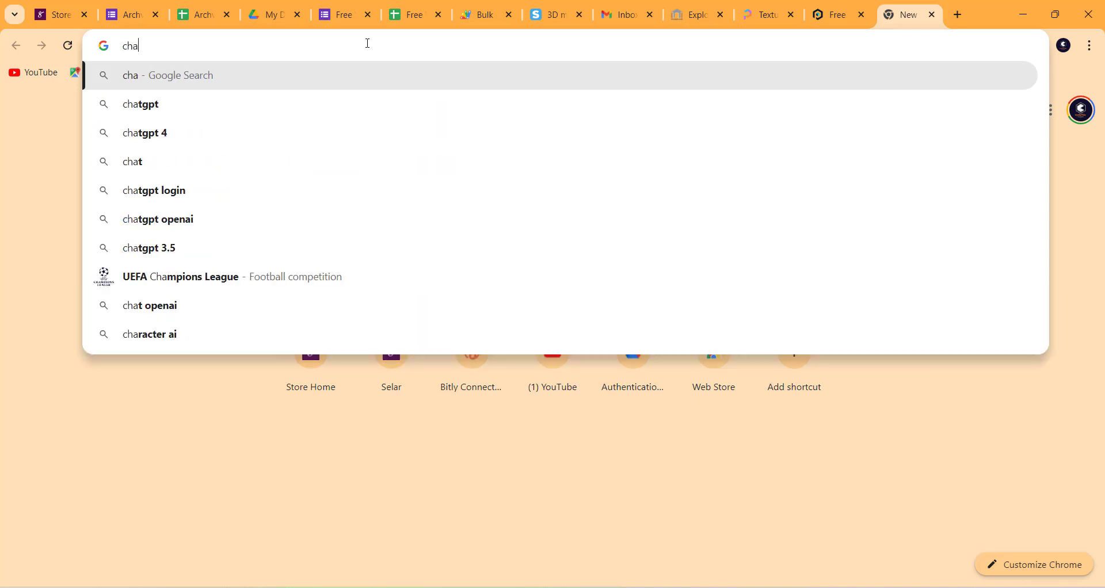
type("os")
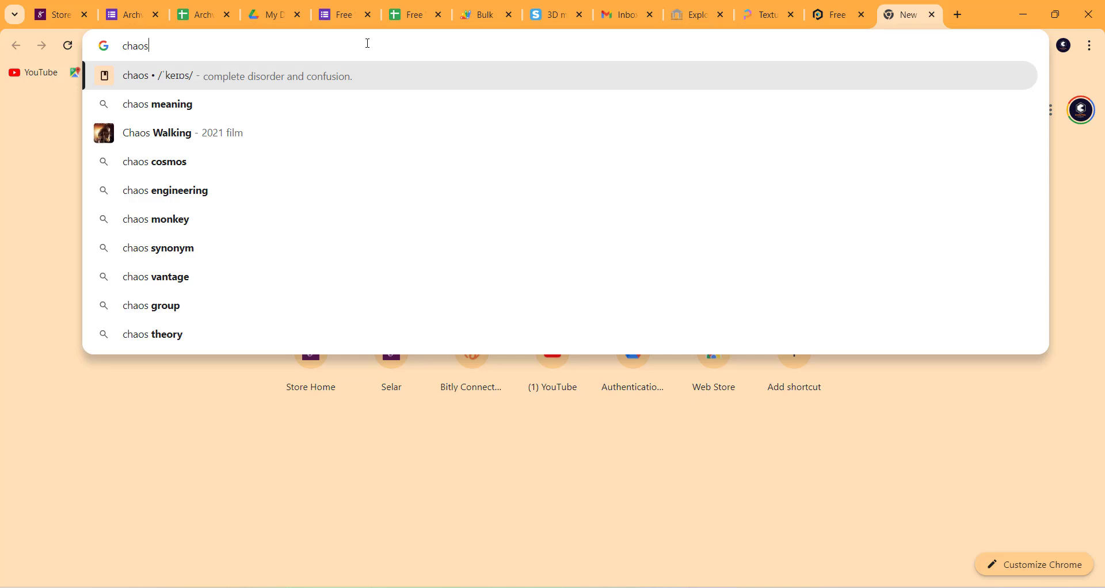
type(".com")
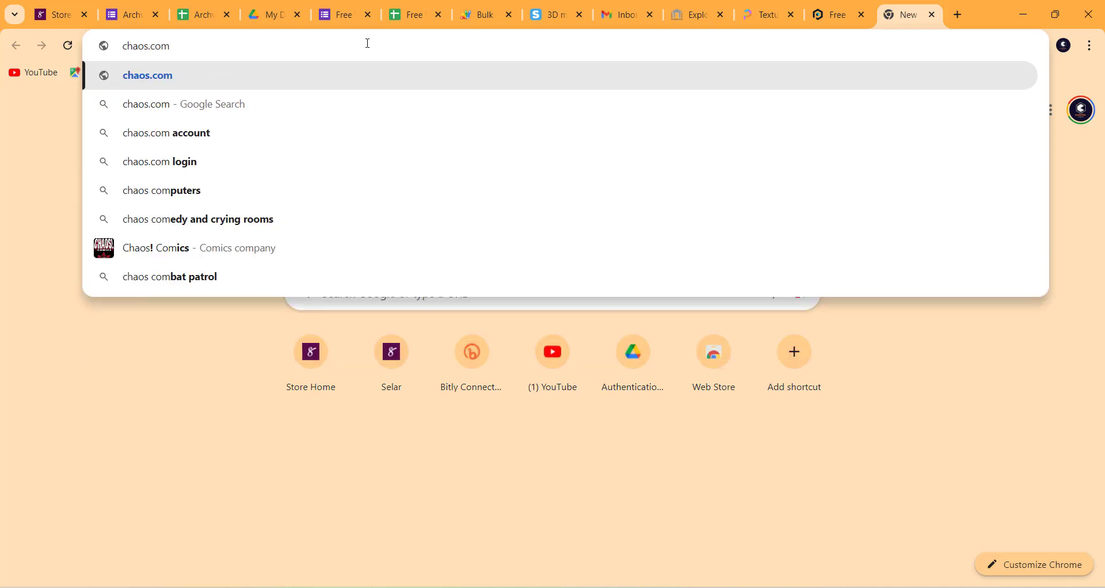
key("Return")
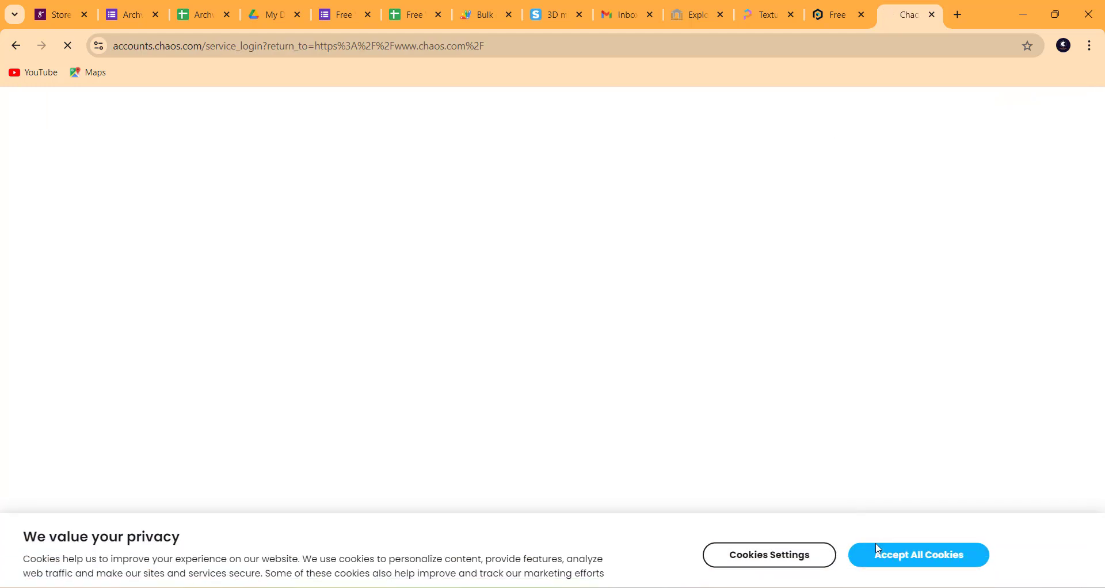
Accept all cookies on the Chaos site and open the account creation page from the sign-in form.
left_click(888, 552)
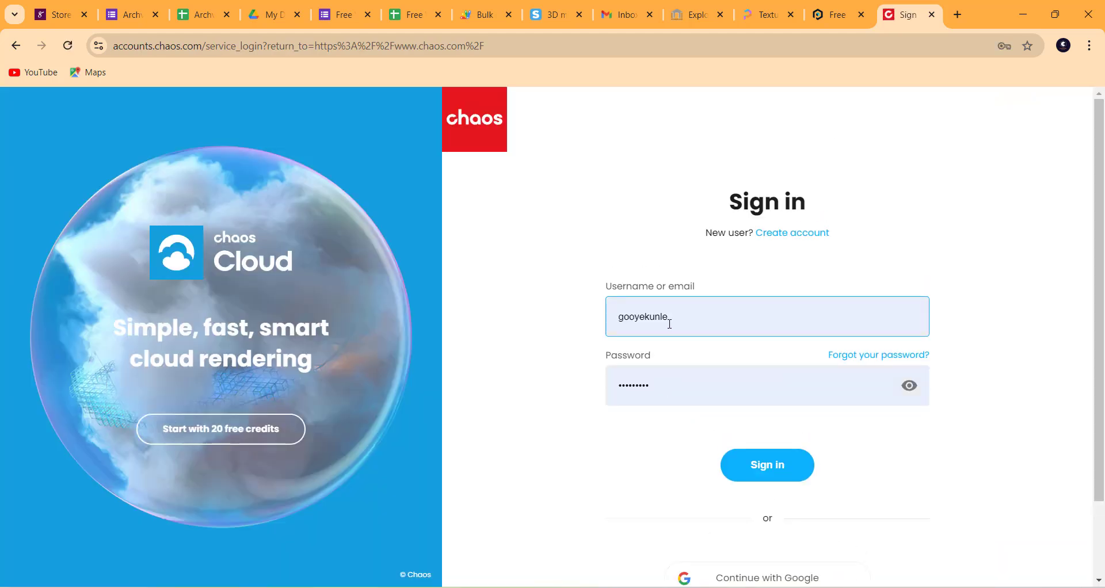
left_click(684, 319)
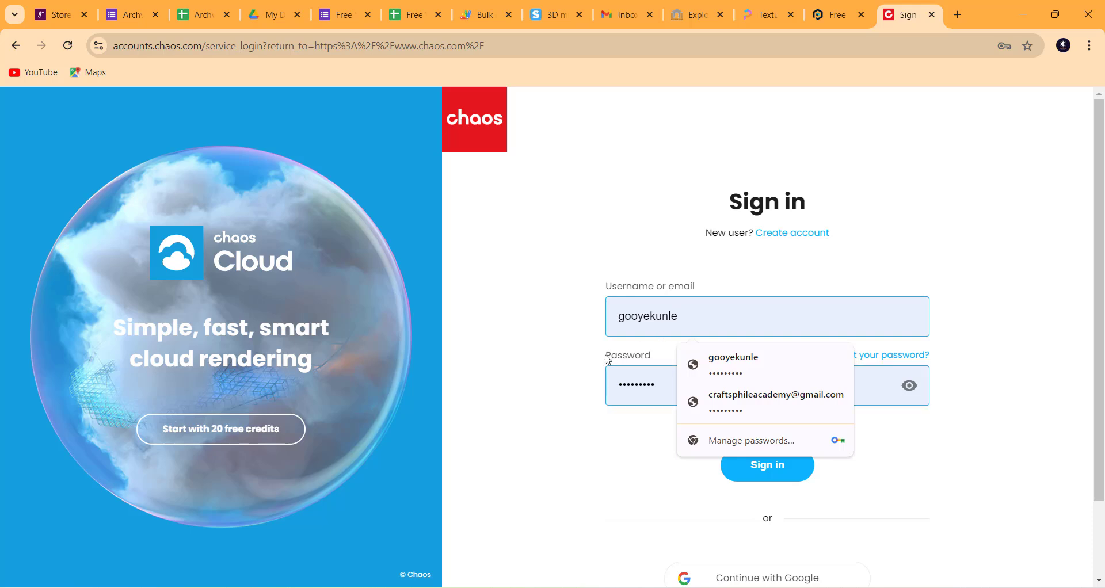
left_click(511, 351)
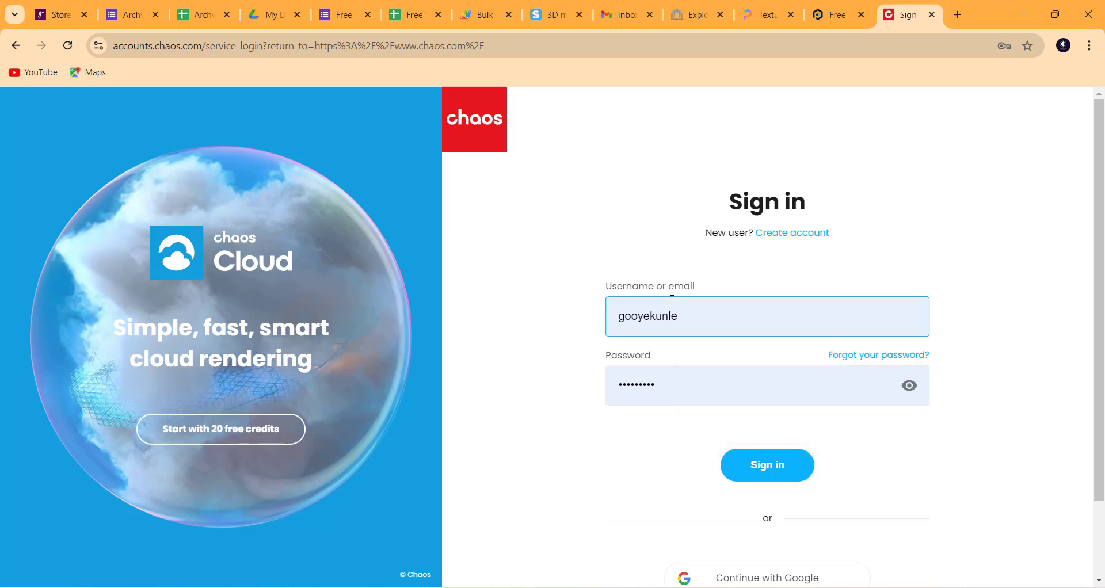
left_click(795, 238)
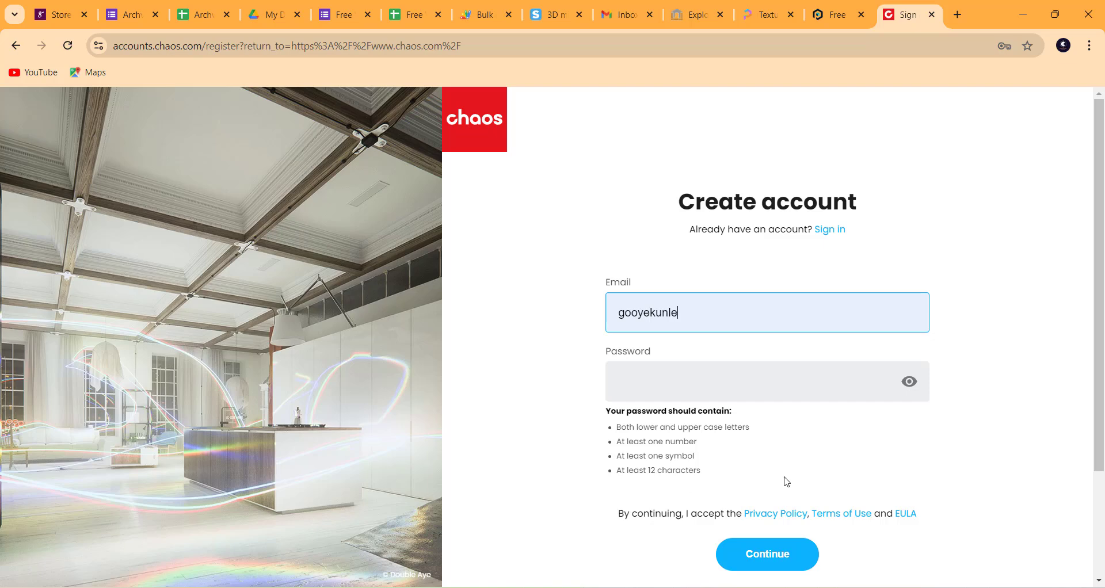
Switch back to 3ds Max, minimise the Slate Material Editor, and bring the Chaos Cosmos browser back into view.
left_click(1024, 13)
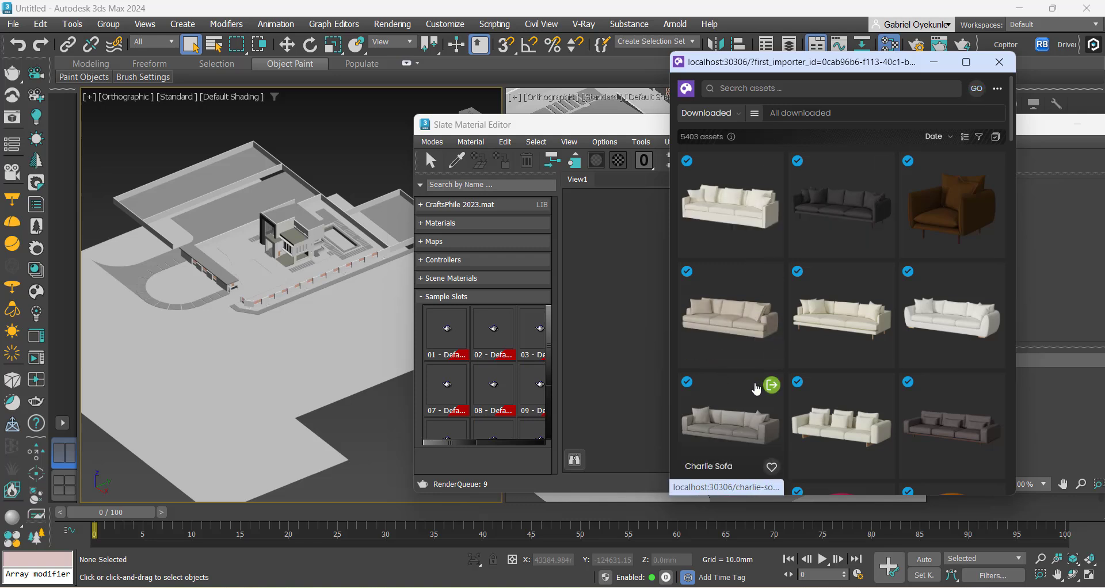
left_click(582, 124)
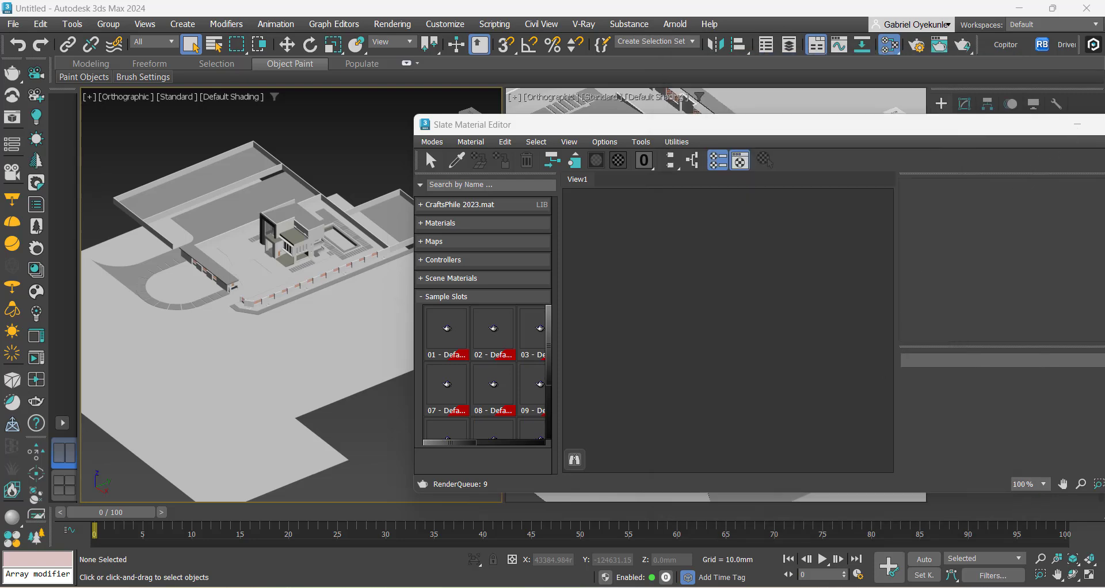
left_click(1077, 125)
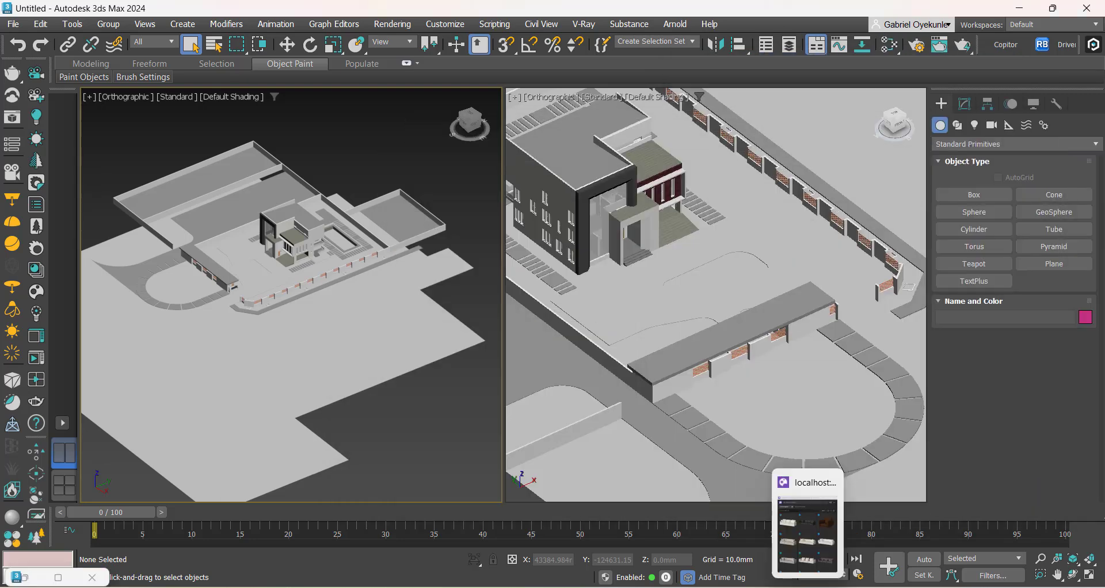
left_click(808, 587)
mouse_move(848, 390)
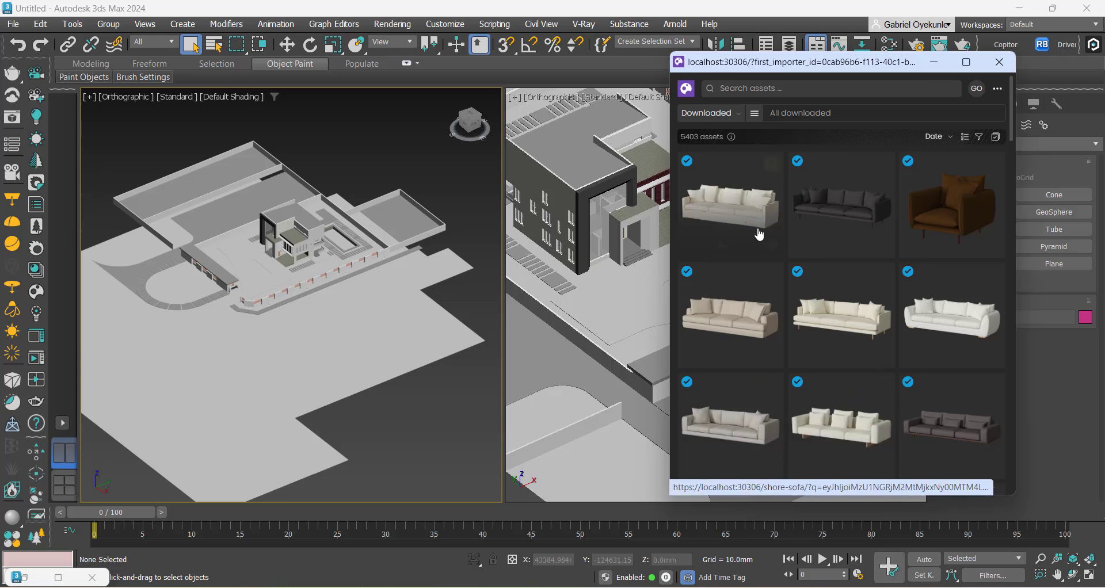
Check the asset source options and look through the downloaded Cosmos assets.
left_click(736, 115)
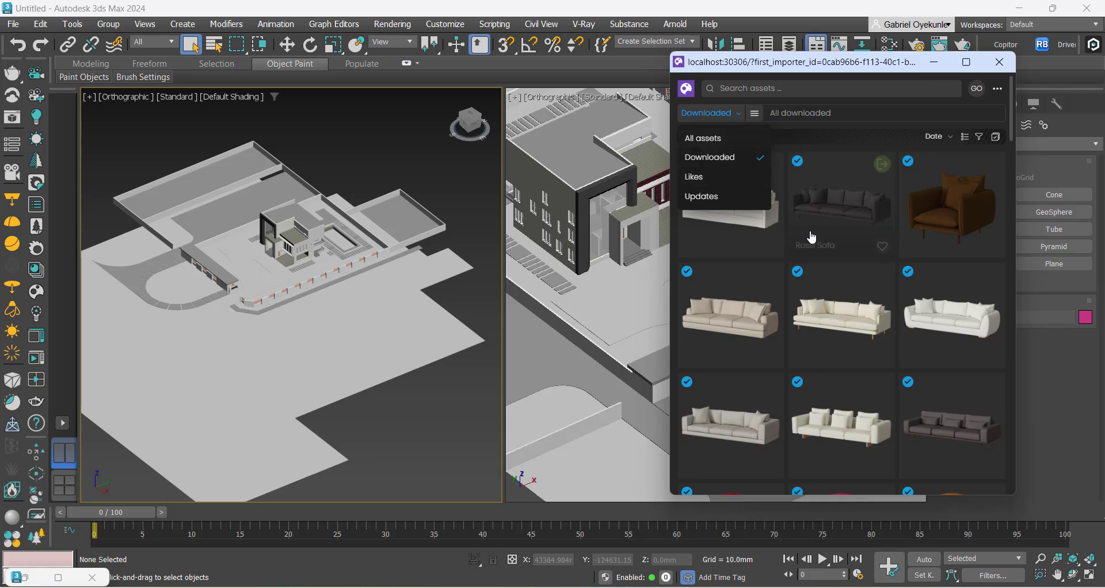
left_click(786, 334)
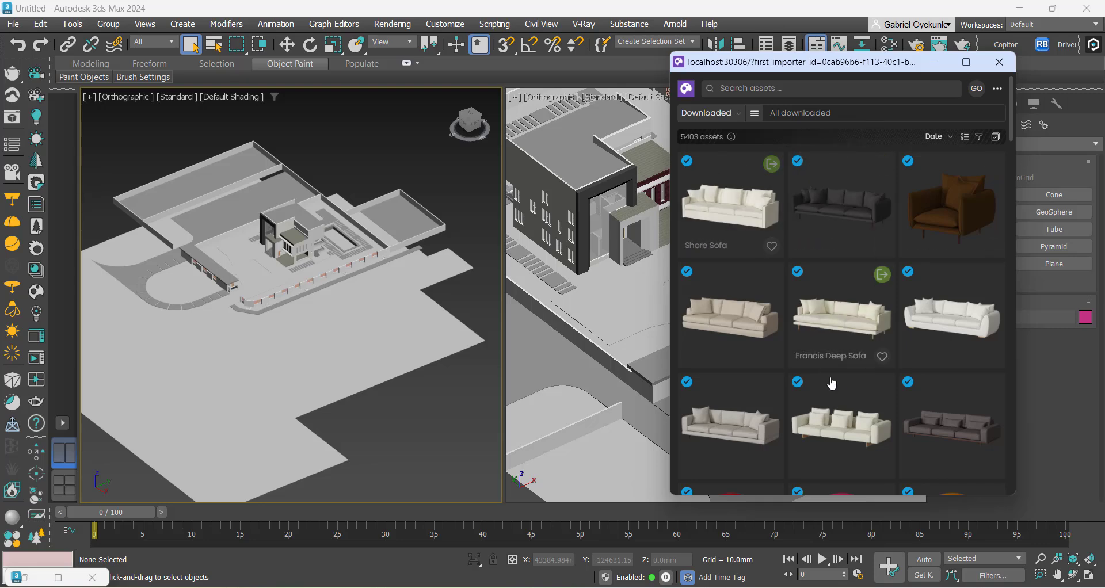
scroll(834, 385, "down", 3)
scroll(838, 387, "down", 3)
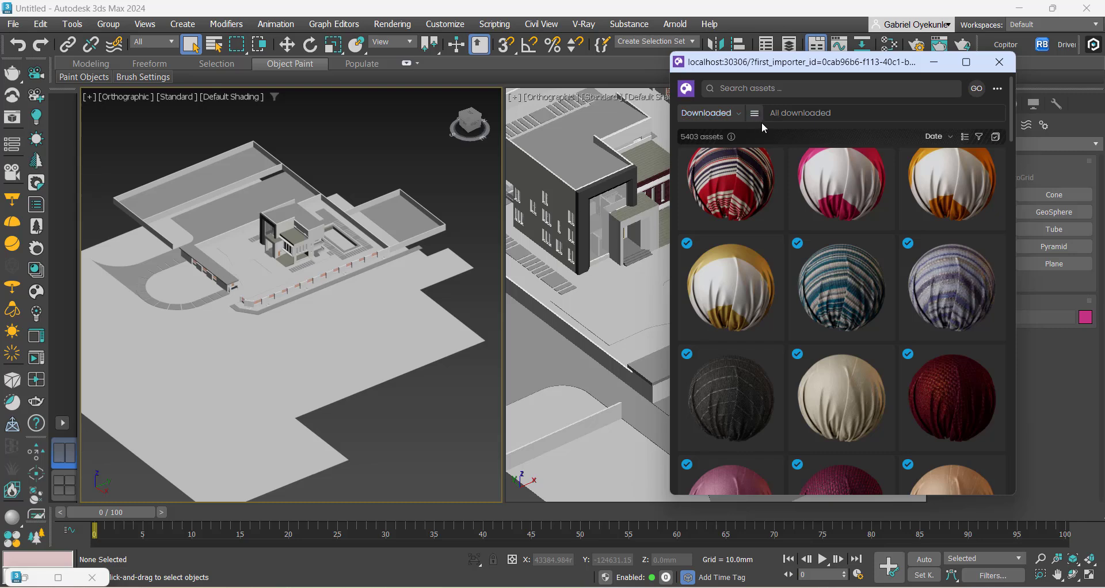
Filter the downloaded assets to Materials and look through the Bricks category.
left_click(739, 119)
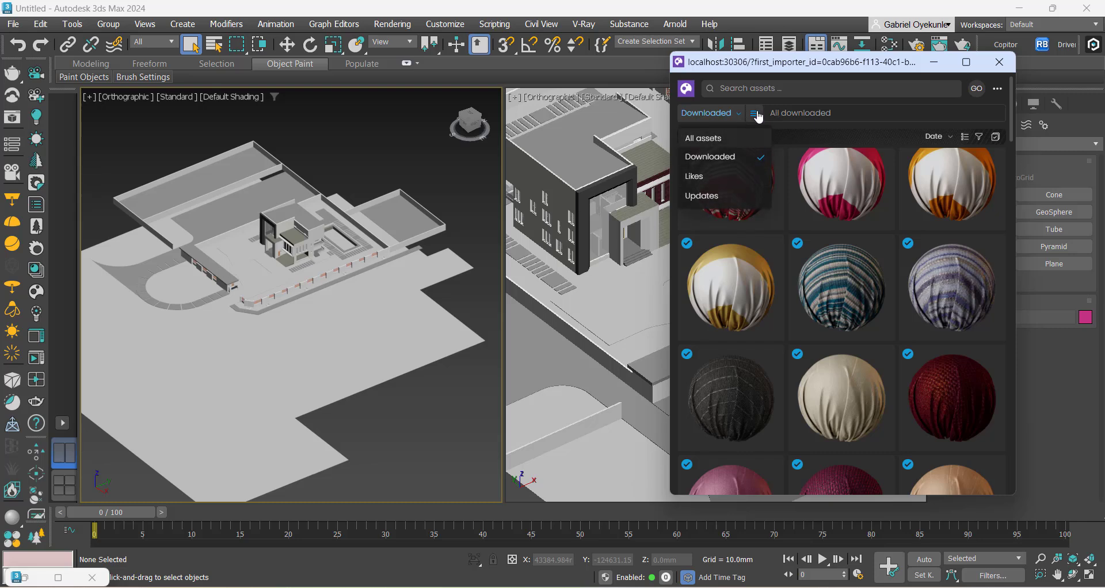
left_click(755, 113)
left_click(781, 184)
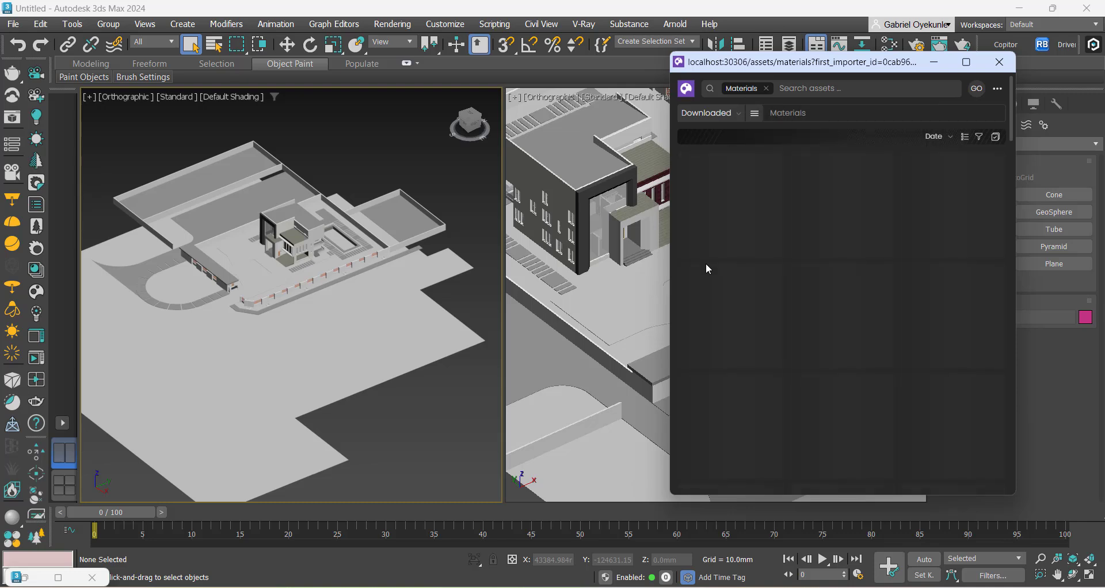
scroll(707, 265, "down", 2)
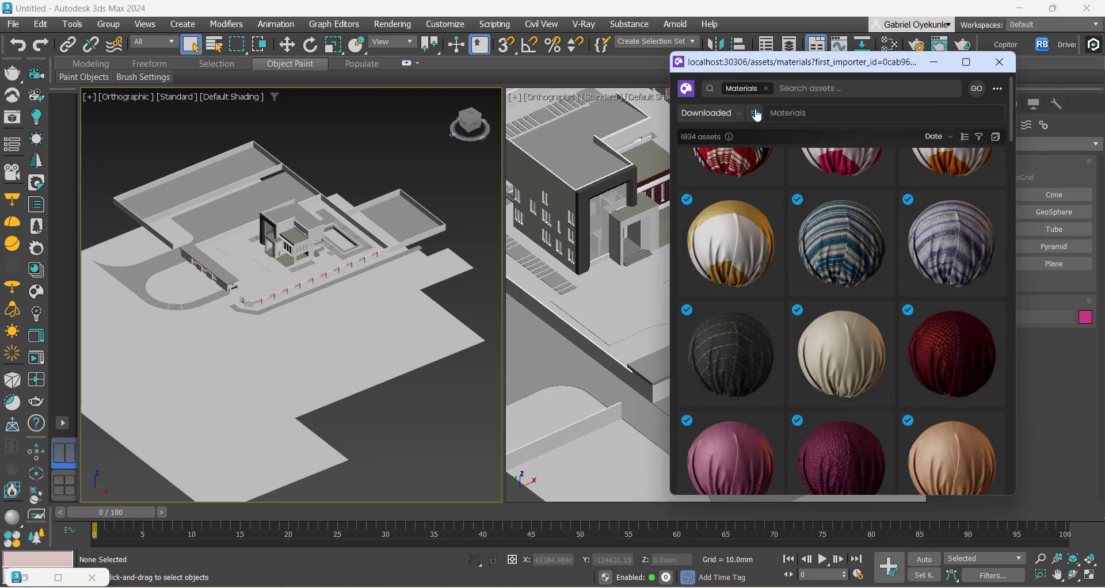
left_click(755, 113)
left_click(786, 197)
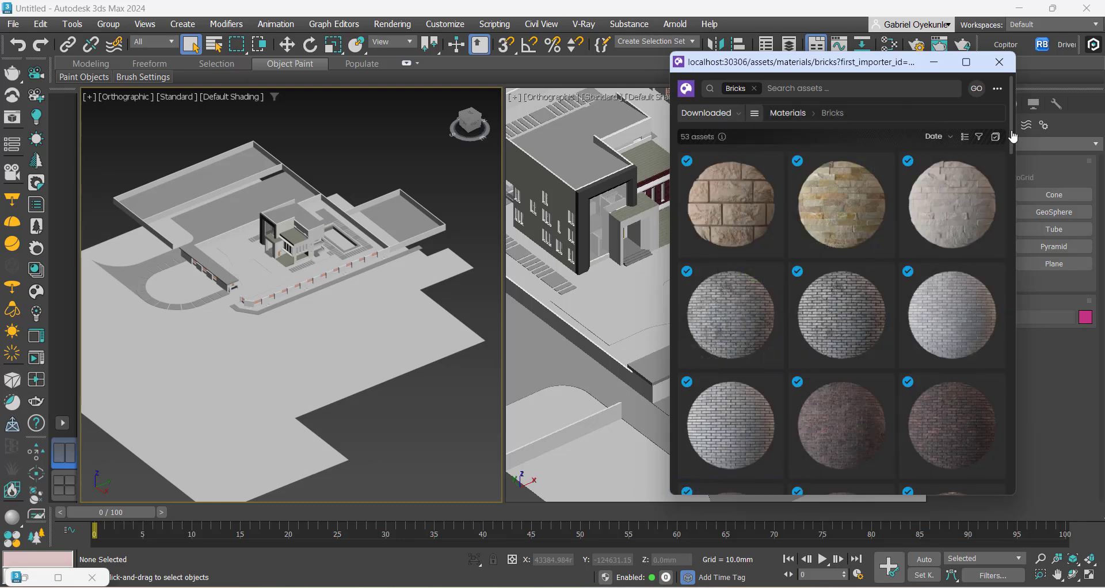
left_click_drag(1011, 141, 1016, 110)
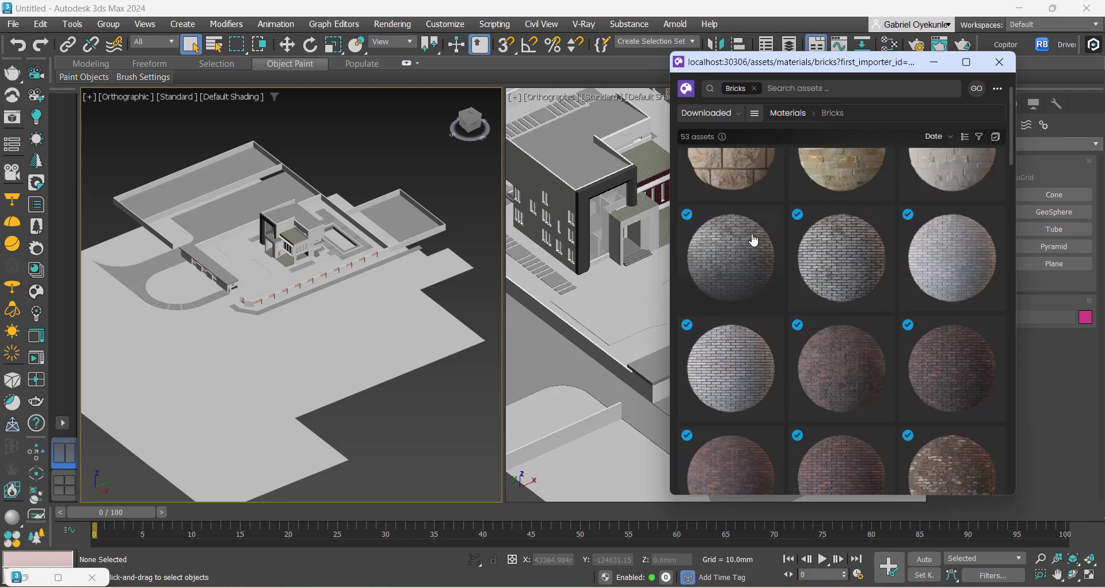
Filter the downloaded Cosmos materials to the Ground category.
left_click(755, 114)
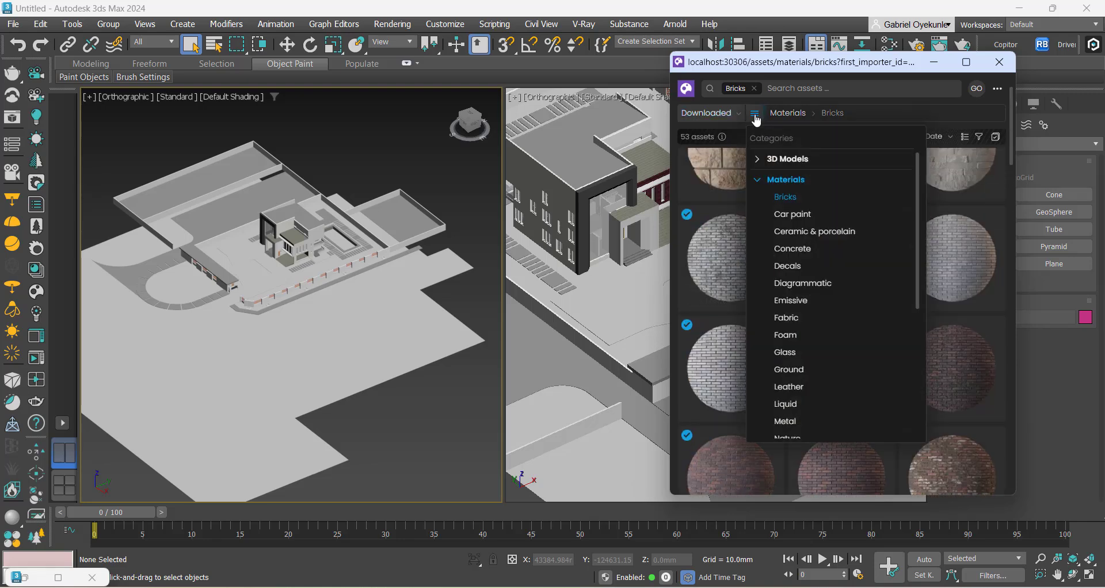
left_click(789, 372)
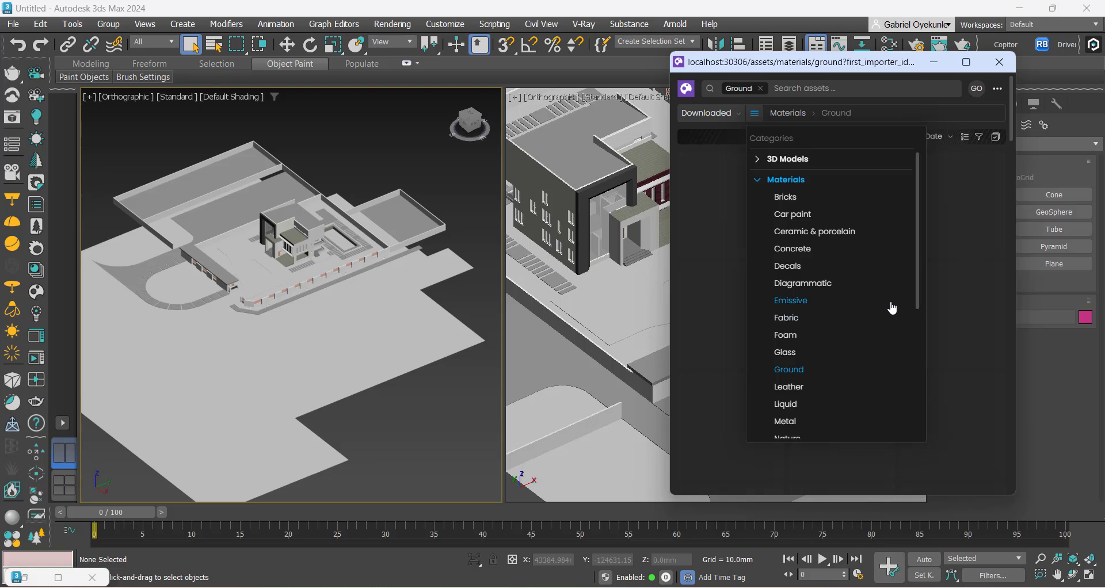
left_click(712, 264)
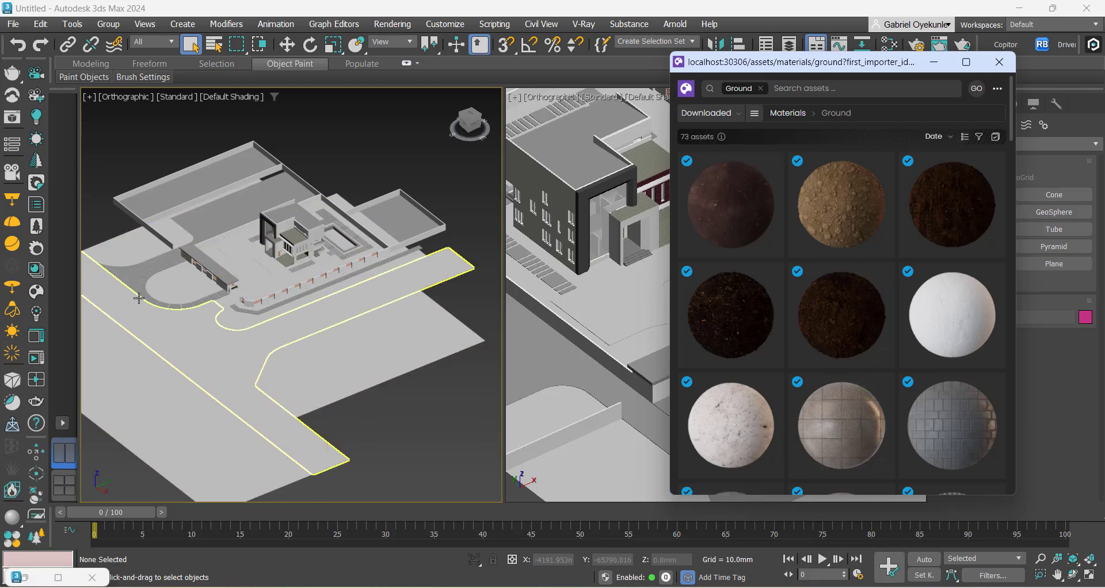
Examine the road, grass floor and paved surfaces around the site entrance in the orthographic view.
scroll(254, 340, "up", 5)
scroll(361, 413, "down", 3)
scroll(328, 358, "up", 5)
scroll(327, 359, "up", 2)
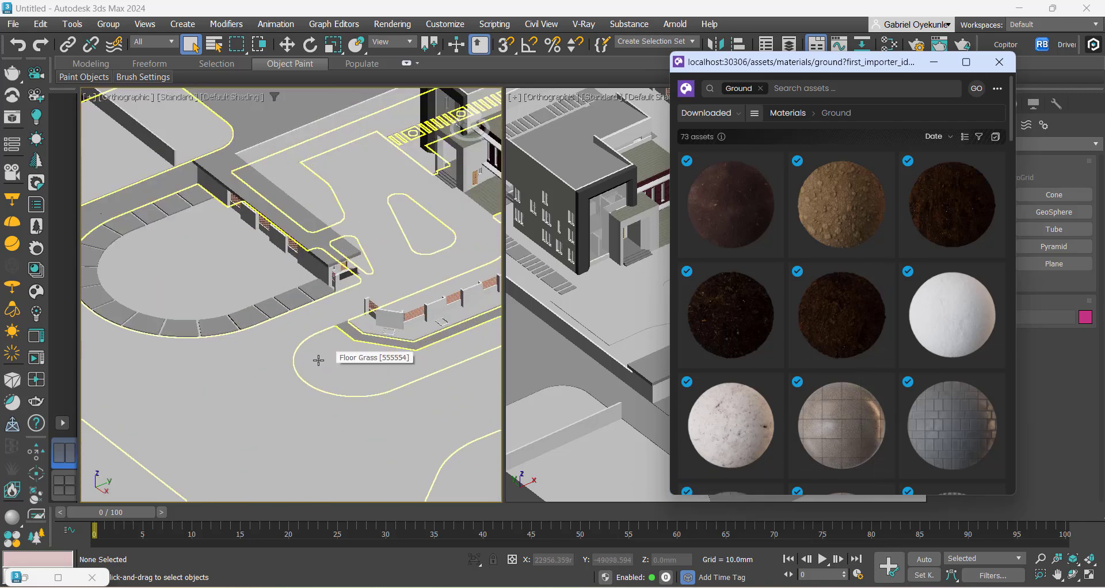
mouse_move(965, 435)
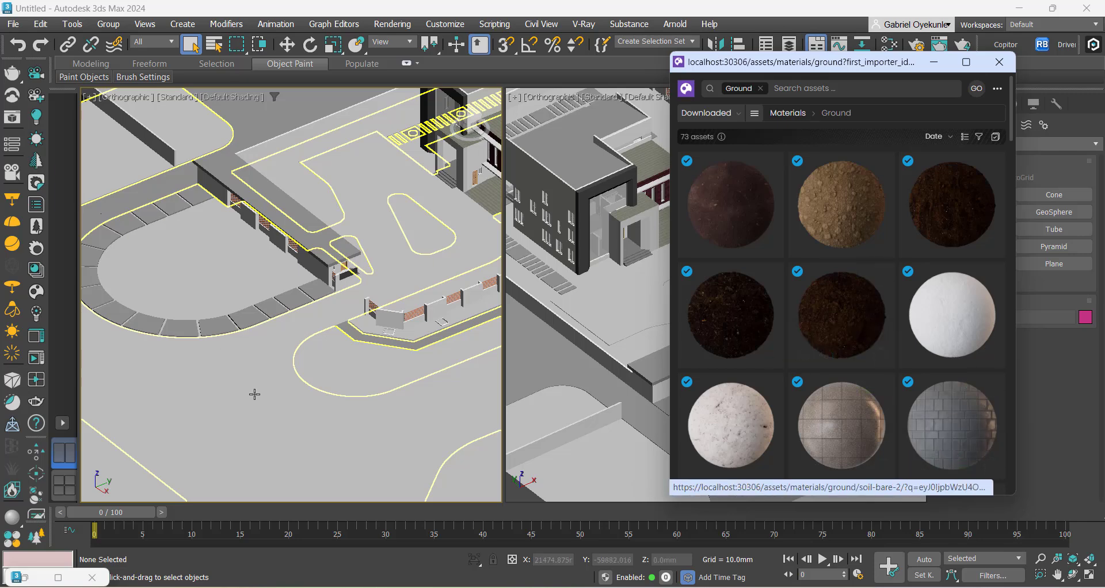
scroll(316, 403, "up", 4)
scroll(376, 325, "down", 3)
scroll(376, 326, "down", 2)
Look through the soil and paving materials in the Ground category.
mouse_move(911, 216)
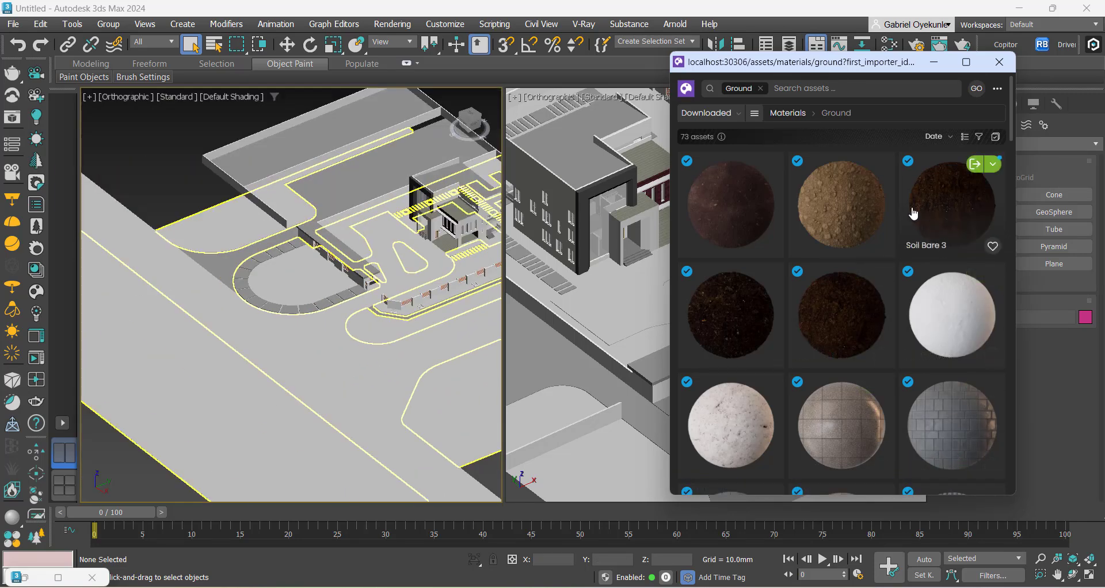
mouse_move(803, 276)
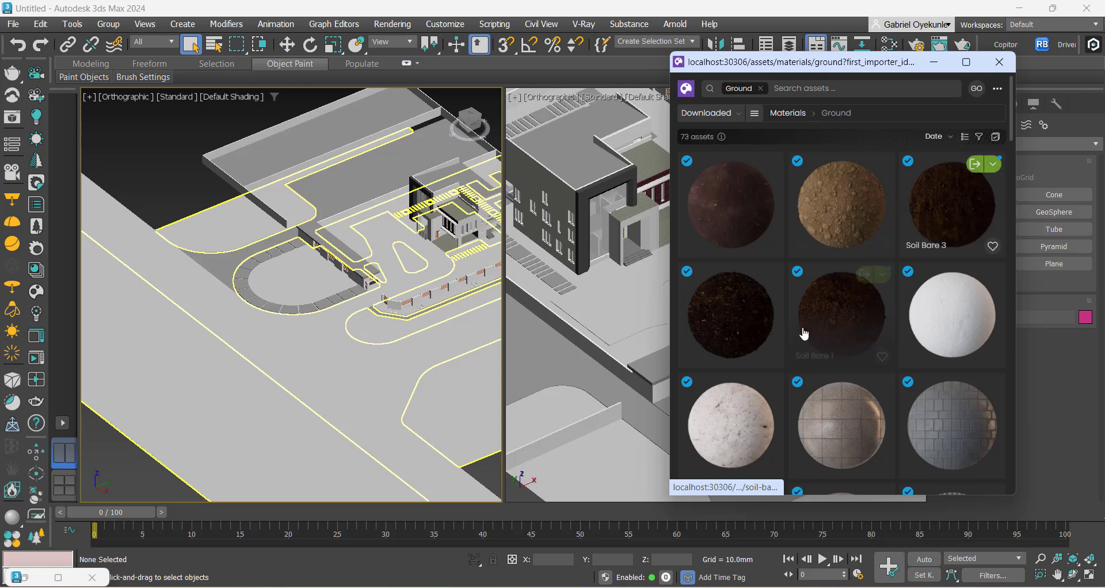
left_click_drag(1012, 131, 1014, 255)
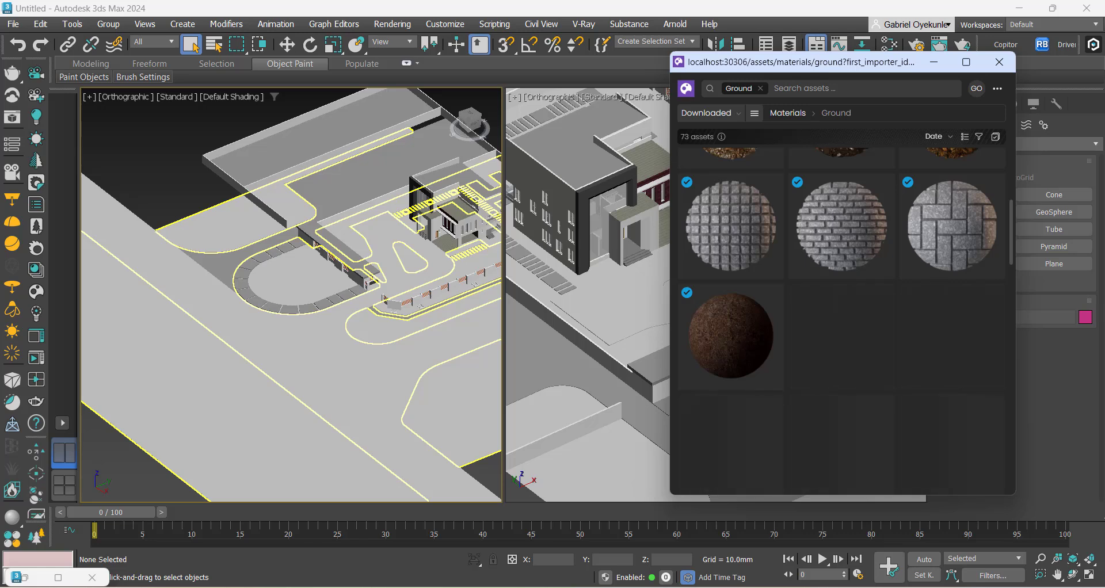
Turn off the computer's Wi-Fi and return to the Cosmos asset browser.
key("super+a")
left_click(887, 338)
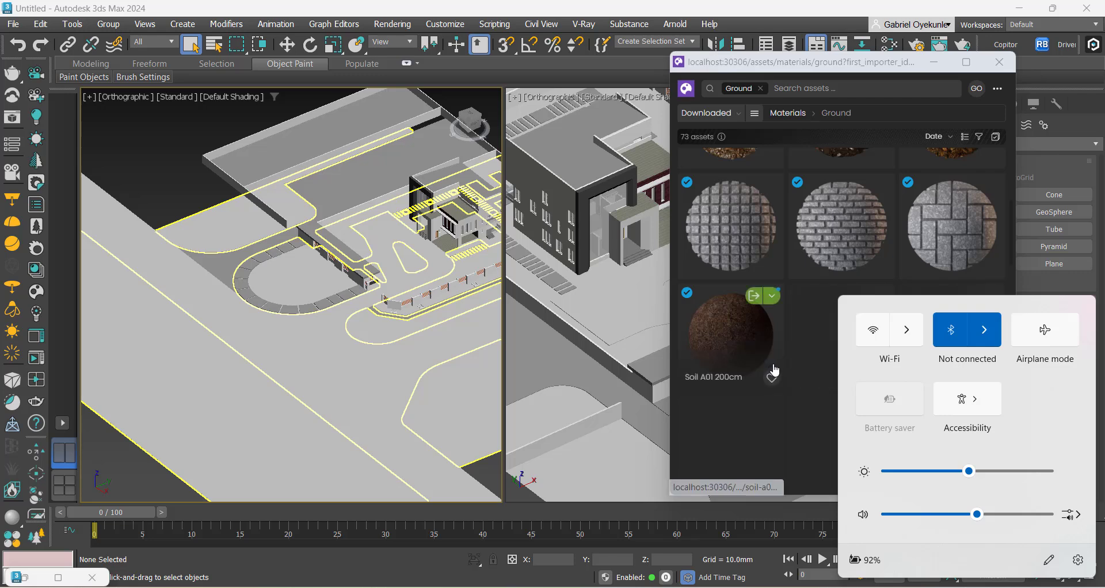
left_click(786, 349)
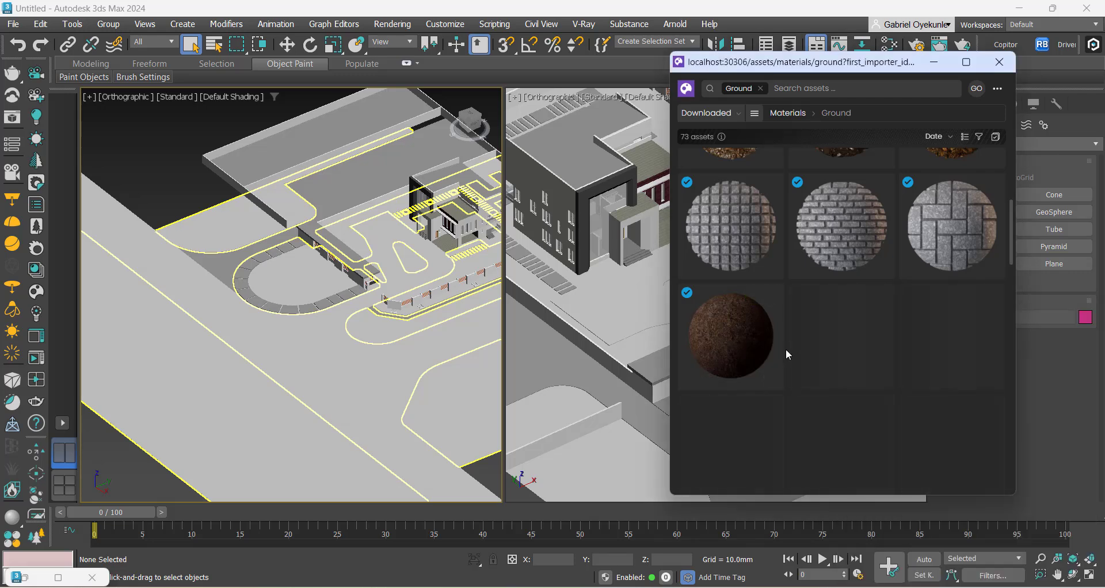
Check how the Ground materials list loads without an internet connection.
mouse_move(806, 257)
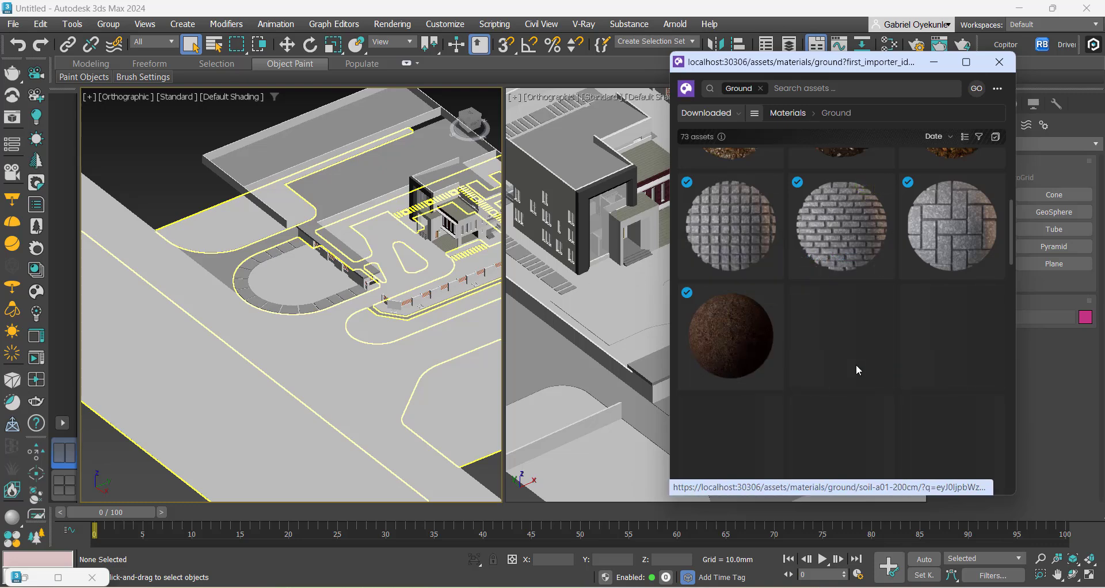
scroll(787, 319, "up", 8)
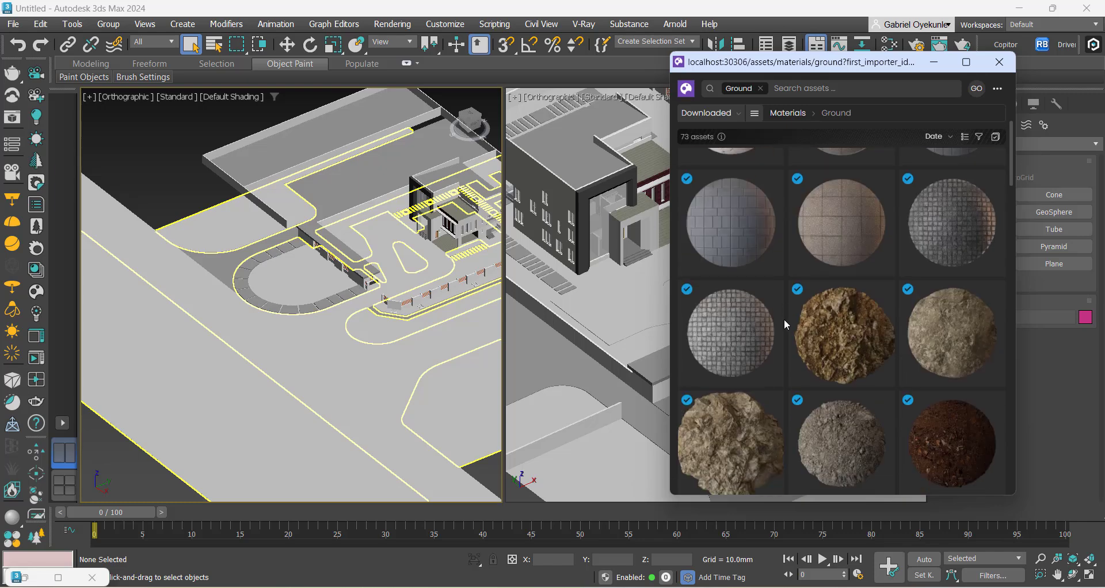
scroll(785, 321, "down", 10)
scroll(784, 320, "down", 5)
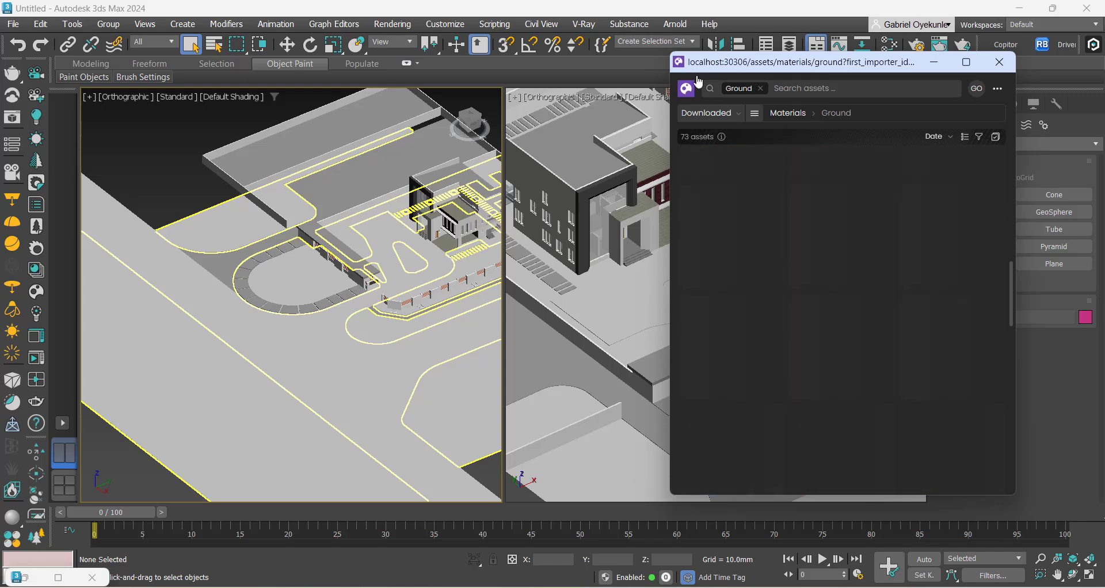
Reload the asset browser's home page offline and filter the downloaded assets to the Ground materials.
left_click(686, 92)
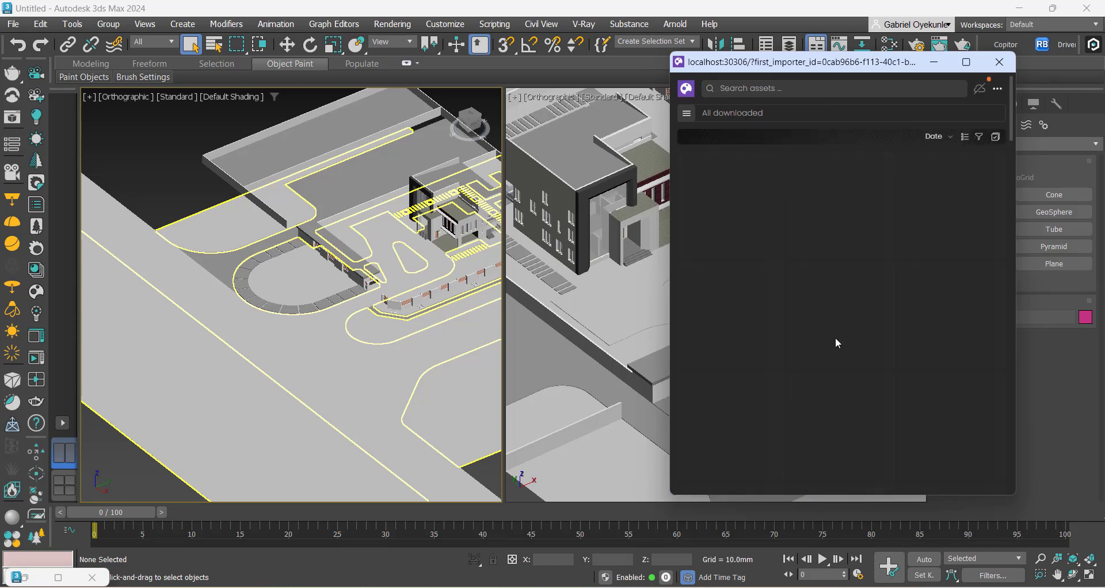
left_click(686, 114)
left_click(713, 179)
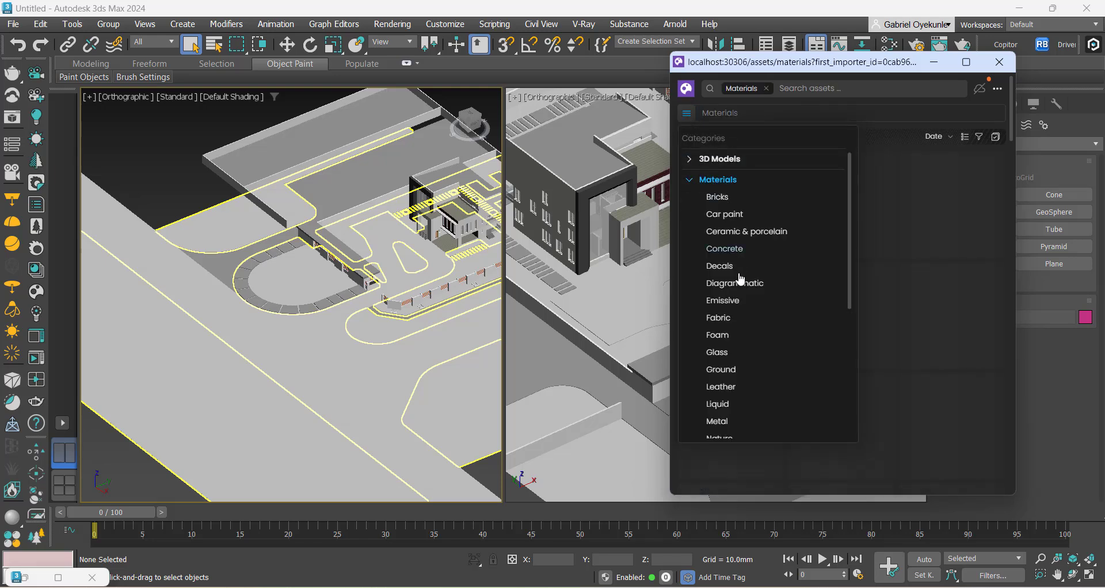
left_click(723, 371)
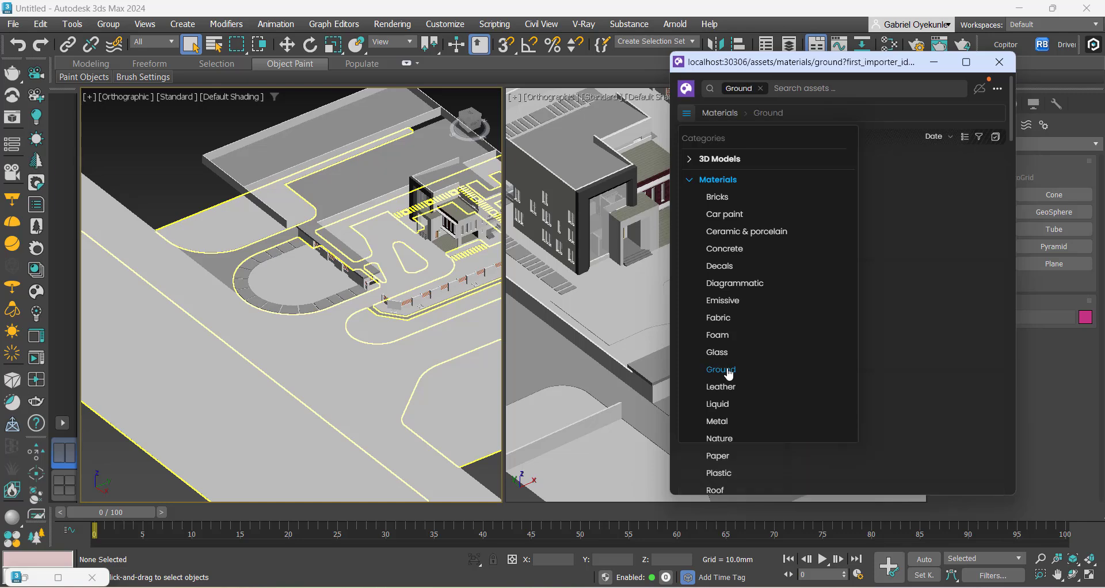
left_click(898, 264)
Browse the offline Ground materials from the bare soils down to the gravels.
scroll(892, 271, "down", 8)
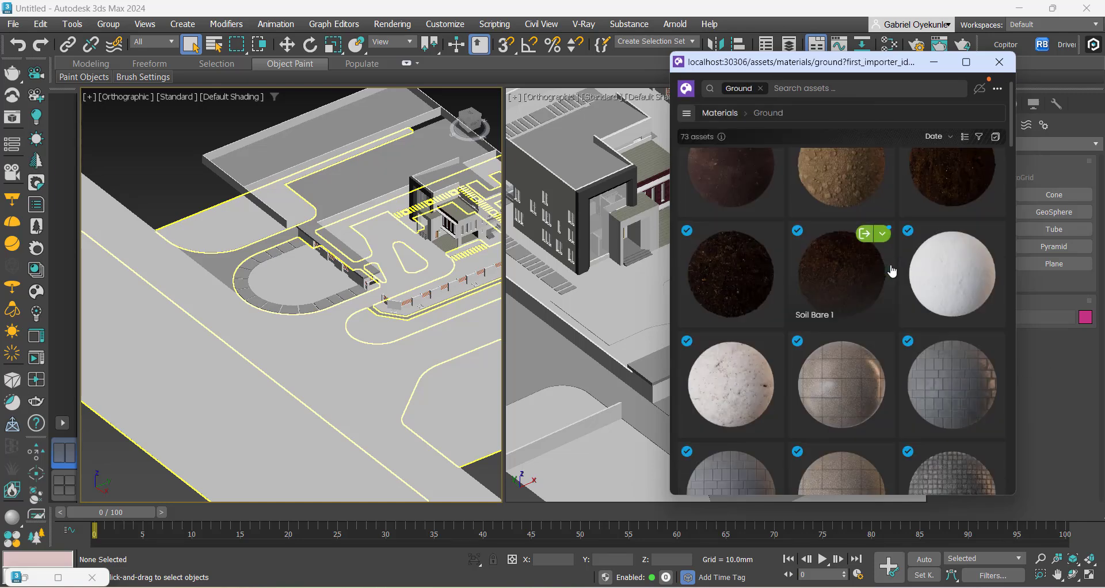
scroll(900, 306, "down", 5)
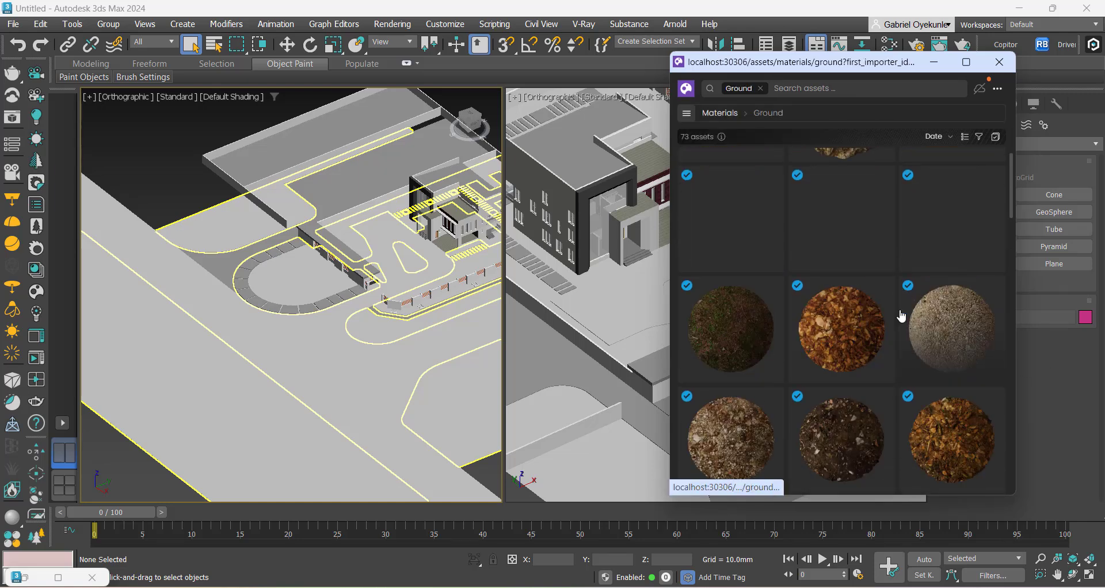
scroll(900, 316, "down", 4)
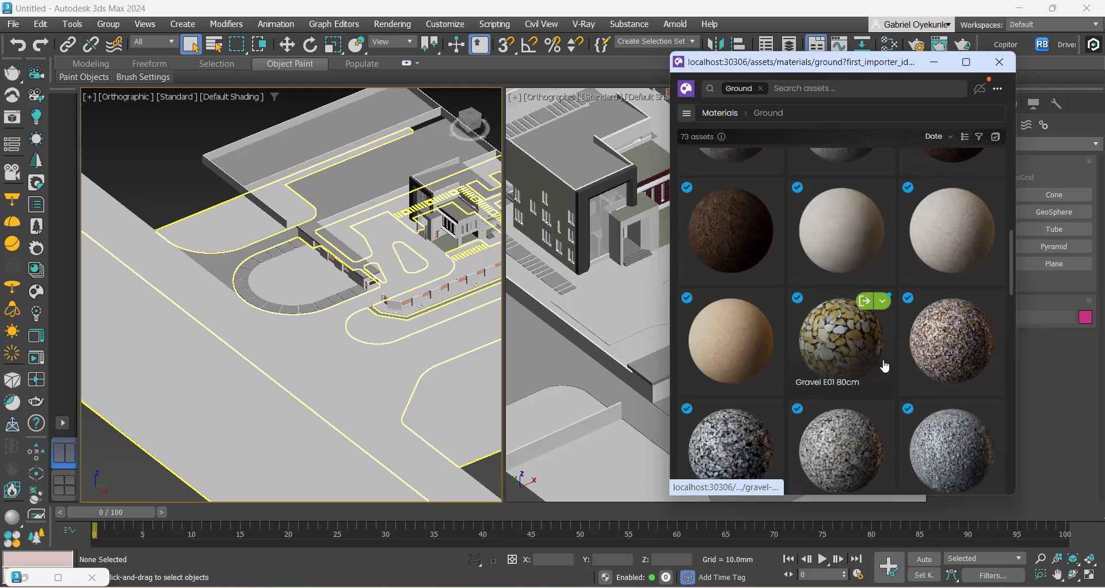
Select the Floor Grass object covering the site's green areas and isolate it from the rest of the scene.
scroll(789, 362, "down", 10)
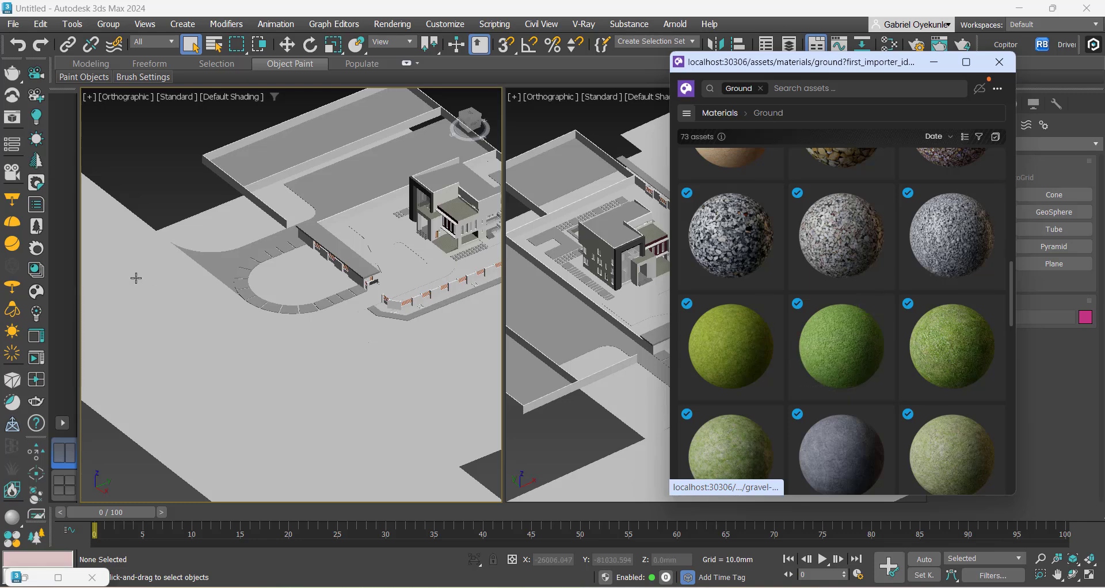
scroll(242, 376, "down", 5)
scroll(242, 387, "up", 8)
left_click(231, 350)
right_click(231, 351)
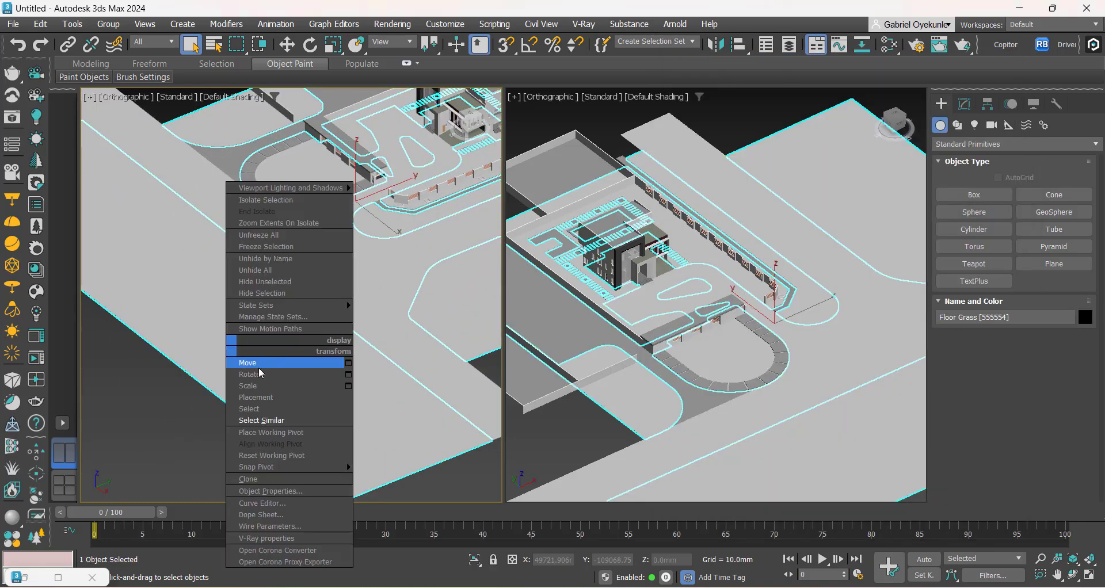
left_click(208, 309)
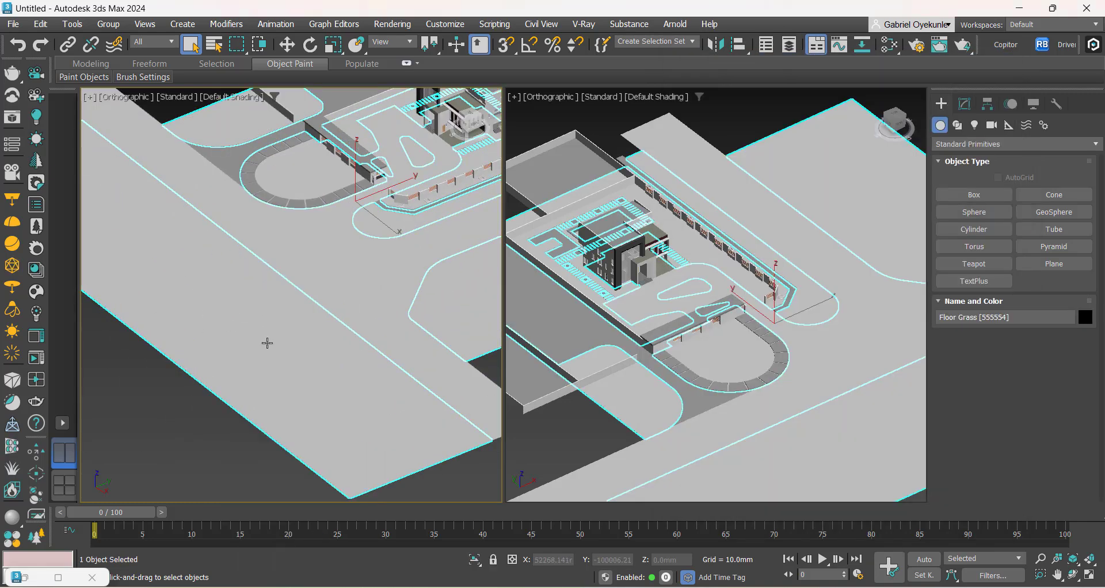
scroll(270, 345, "down", 5)
scroll(253, 349, "up", 3)
right_click(248, 349)
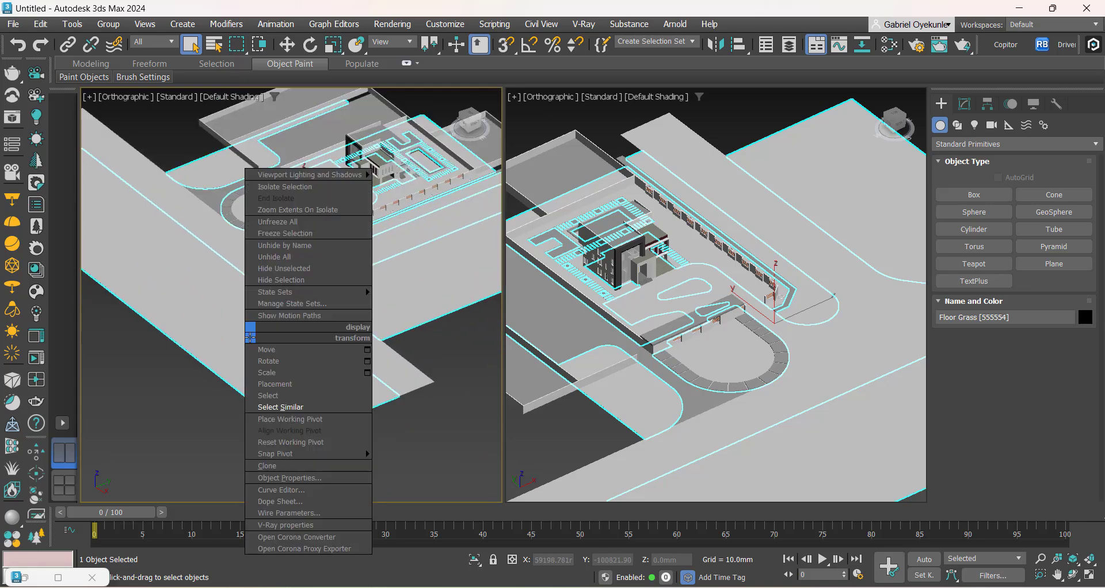
left_click(288, 187)
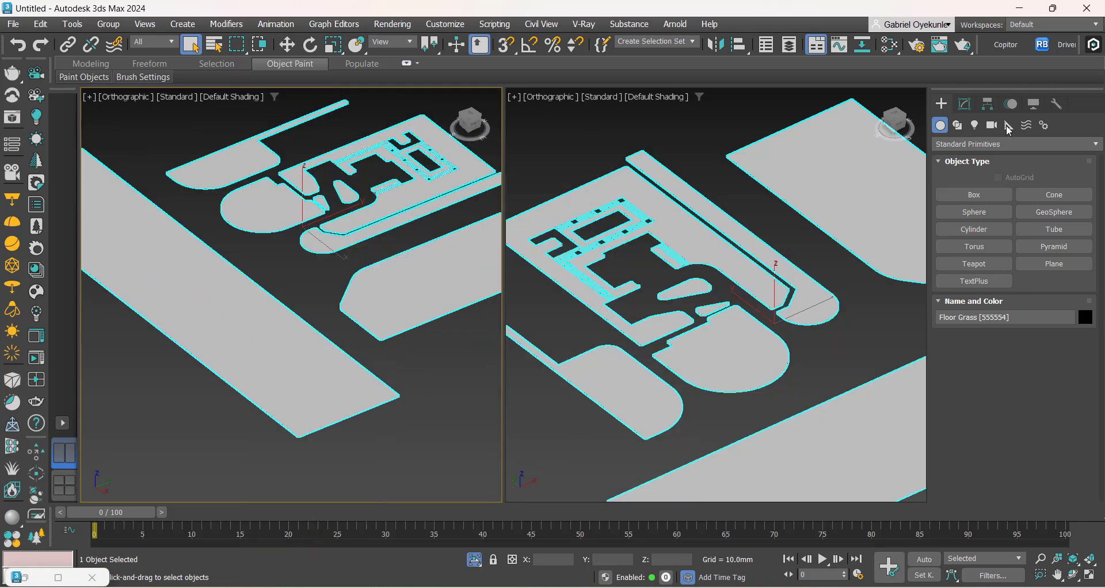
Apply the downloaded Soil B01 200cm ground material from the Cosmos browser to the isolated grass floor and check its look.
mouse_move(809, 582)
left_click(812, 506)
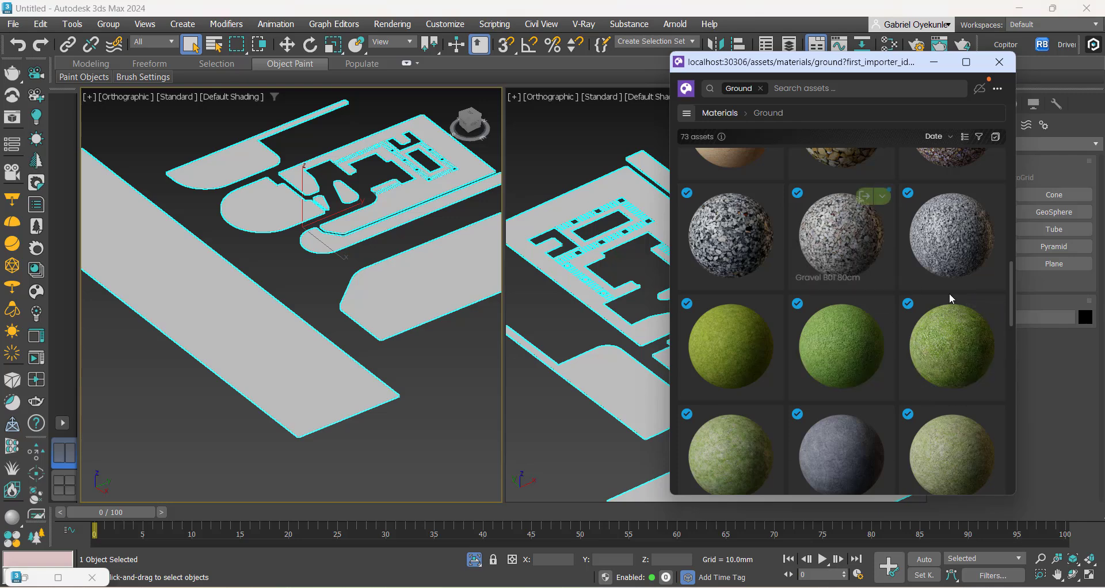
scroll(1016, 247, "up", 6)
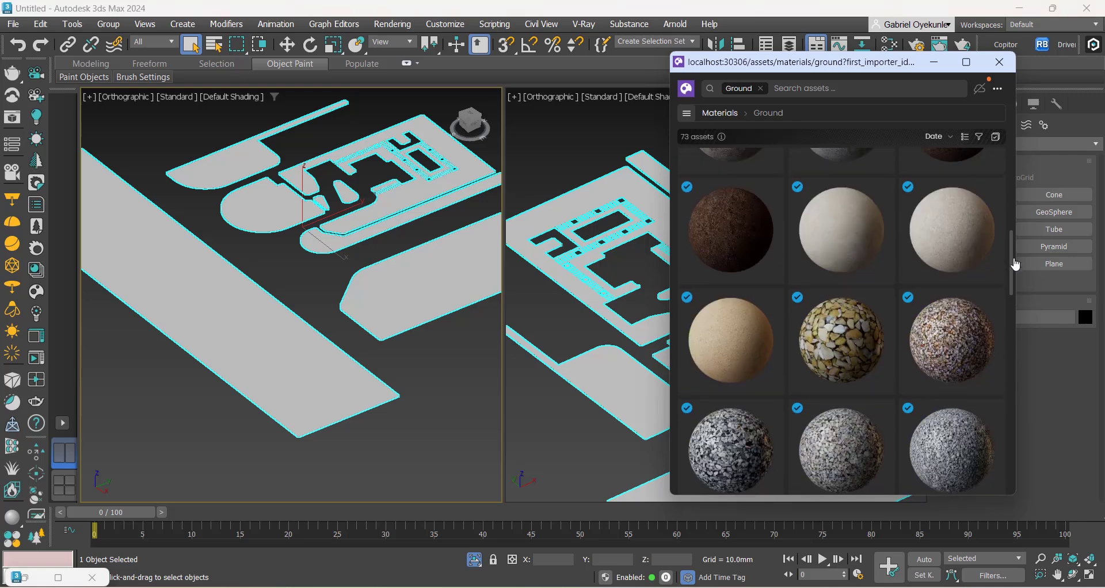
mouse_move(942, 261)
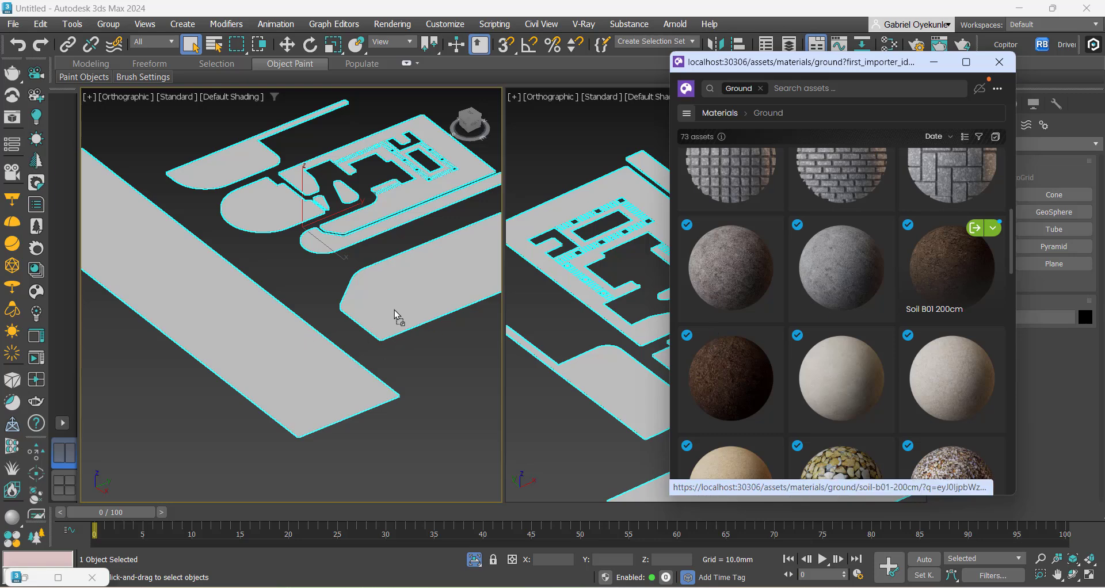
left_click_drag(397, 317, 396, 314)
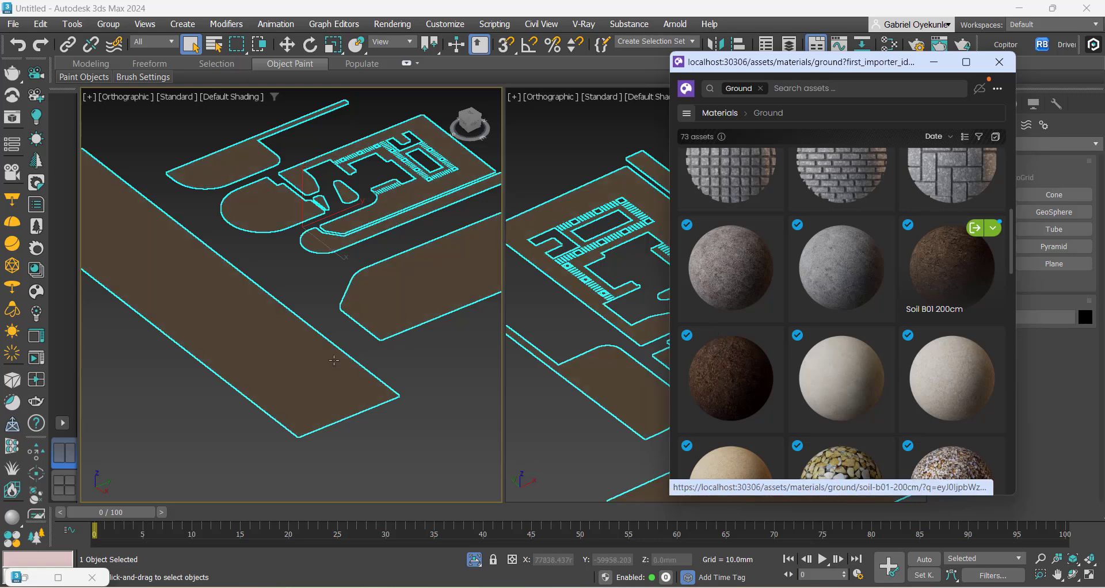
scroll(334, 360, "down", 3)
scroll(374, 353, "up", 4)
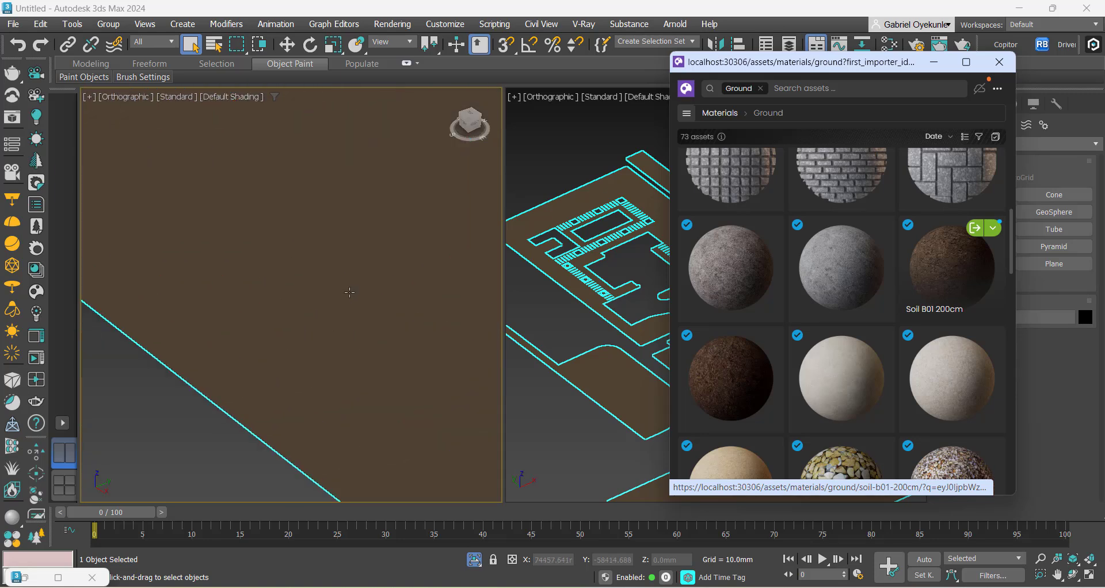
scroll(357, 368, "down", 4)
scroll(334, 347, "up", 2)
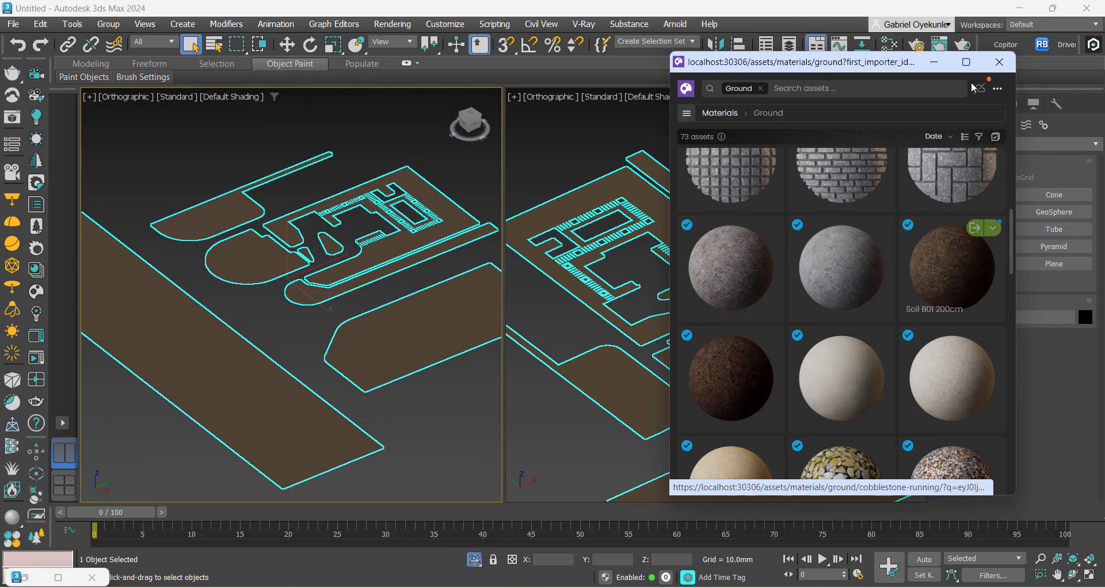
Minimize the Cosmos browser, hide the soil-textured grass floor, and exit isolation to bring back the other objects.
left_click(934, 61)
scroll(355, 372, "up", 2)
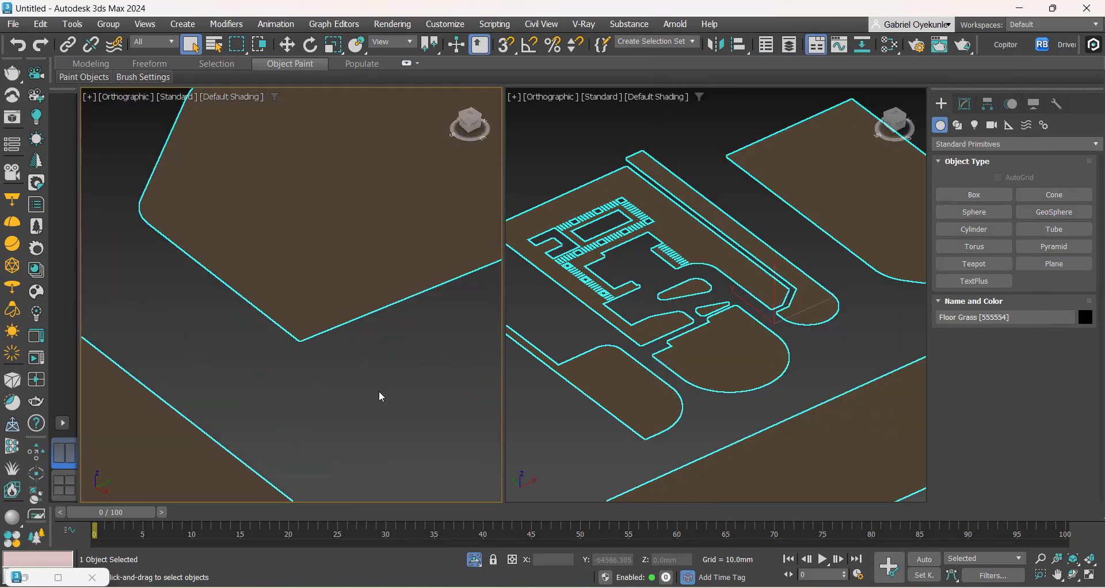
scroll(380, 395, "up", 2)
right_click(305, 260)
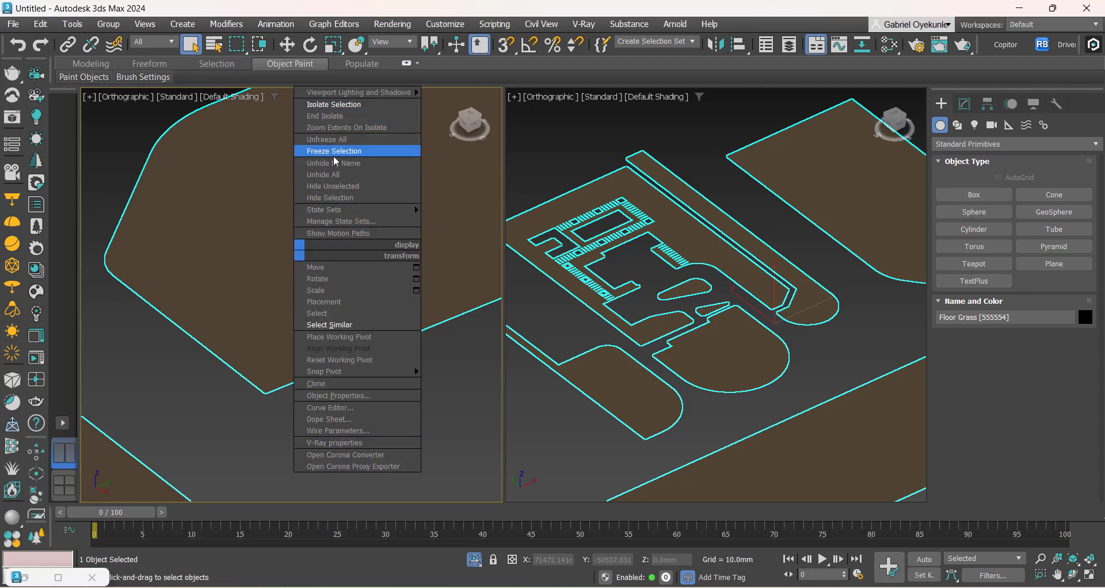
left_click(366, 200)
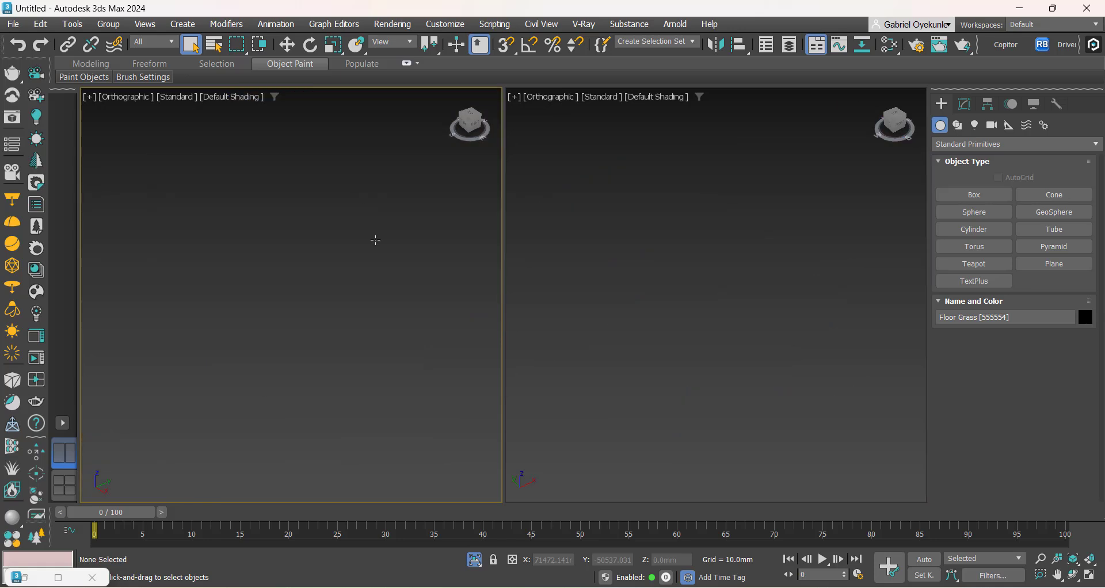
right_click(347, 258)
left_click(363, 148)
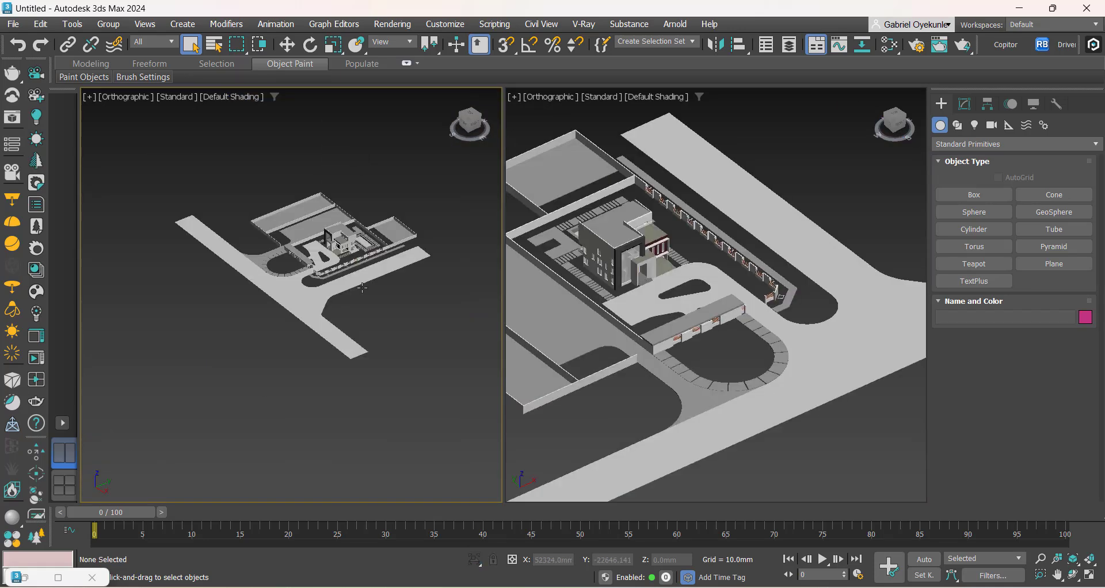
Select the interlock paving along the fence and entrance loop to check its extent, and clear the selection.
scroll(321, 296, "up", 6)
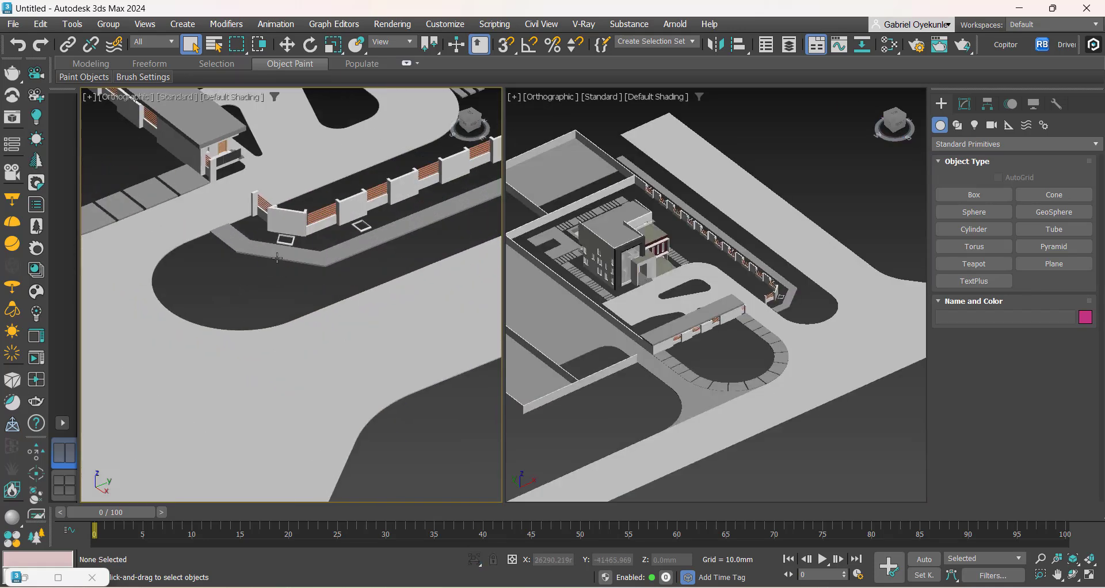
scroll(345, 341, "down", 3)
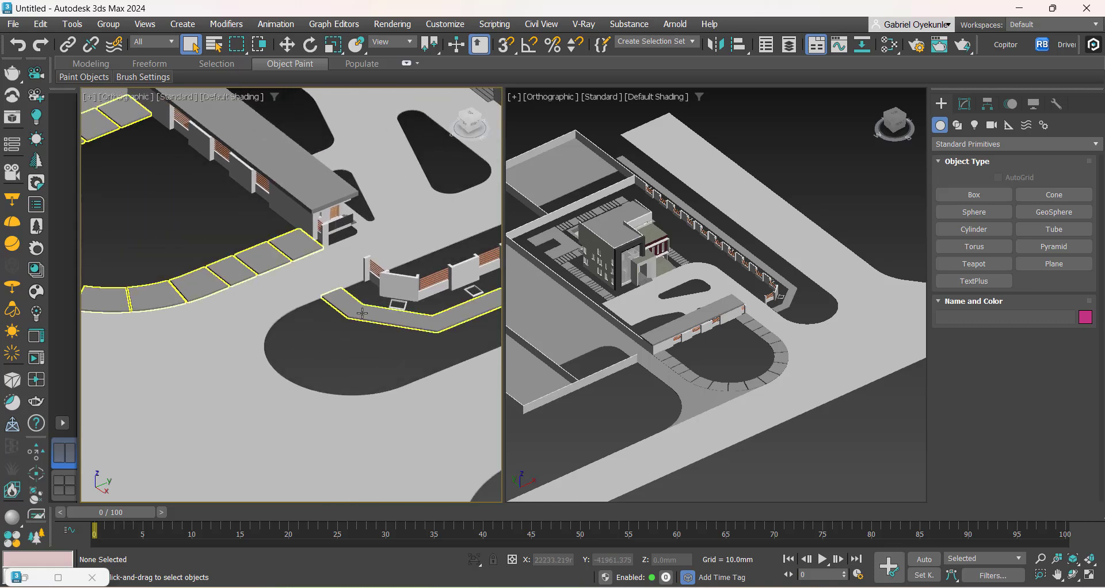
left_click(356, 315)
scroll(342, 356, "down", 3)
scroll(374, 390, "down", 1)
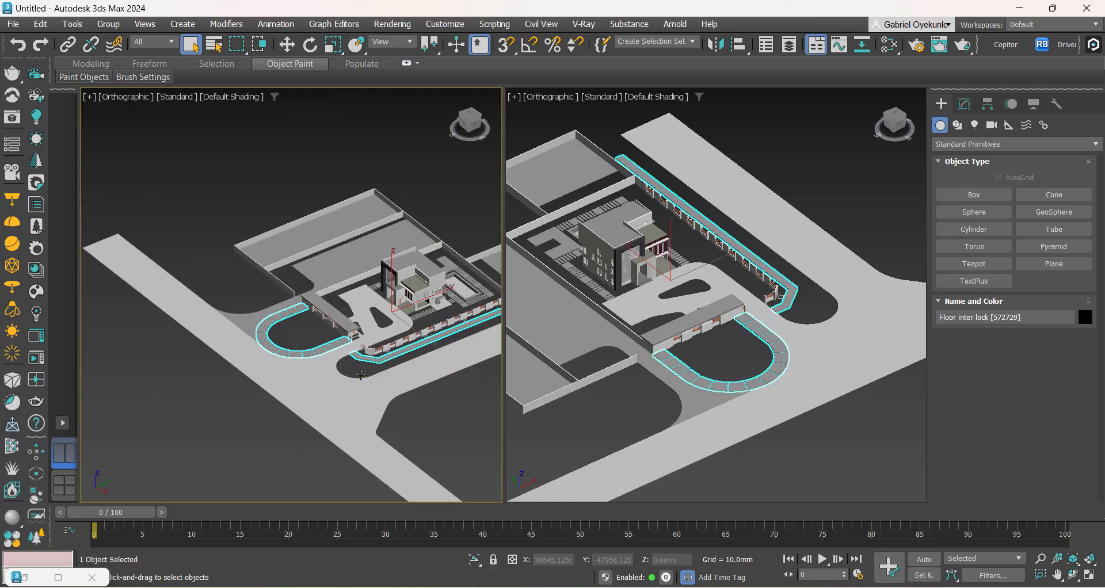
scroll(357, 371, "up", 5)
left_click(352, 366)
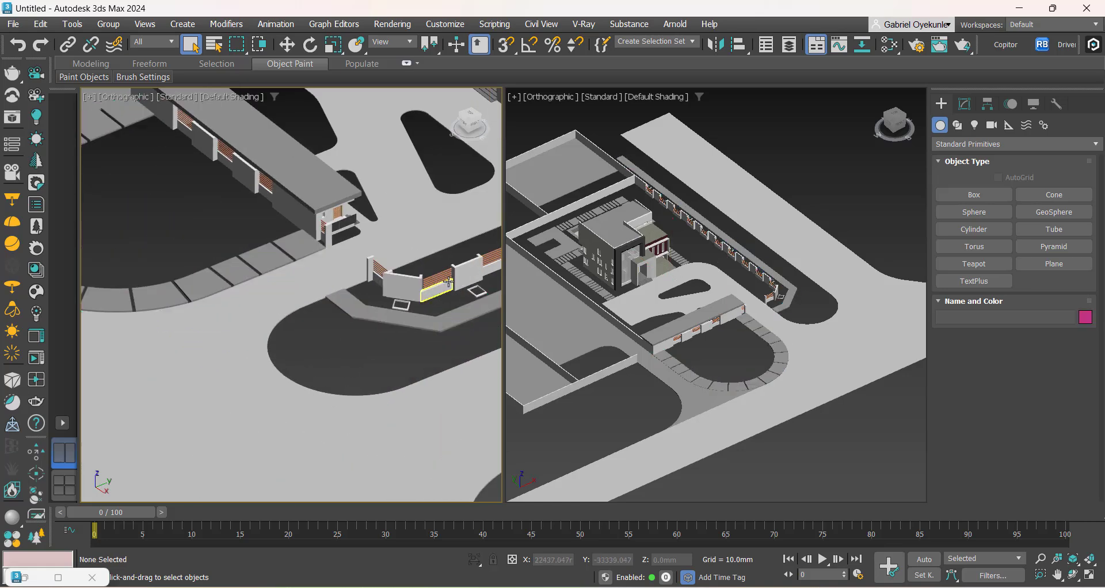
Open the Slate Material Editor clear of the working view and inspect the dark brick wall around the building's projecting windows.
left_click(890, 45)
left_click_drag(432, 127, 523, 123)
scroll(334, 343, "down", 4)
scroll(351, 334, "up", 10)
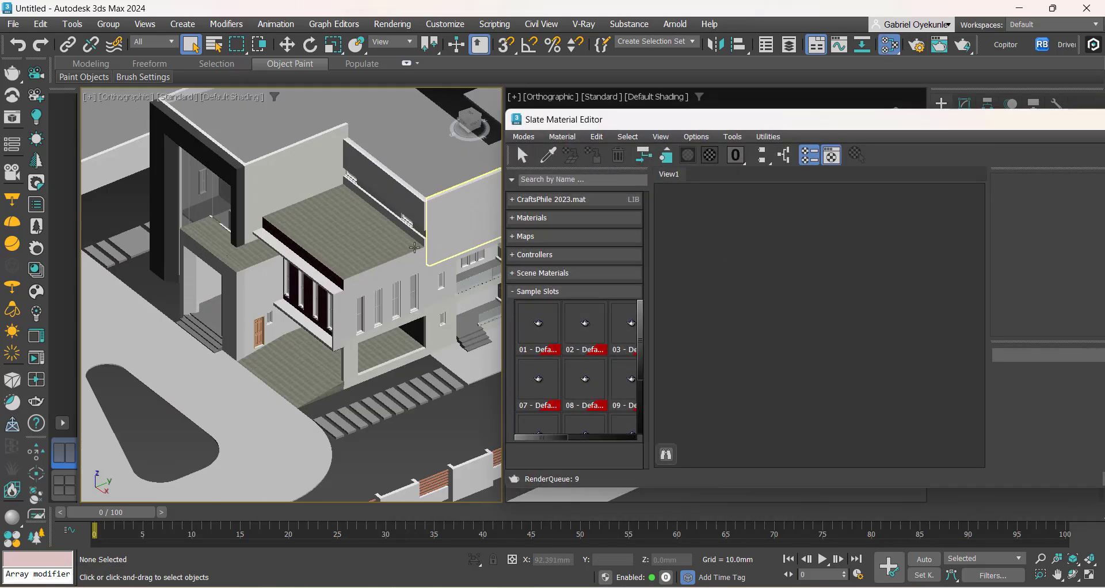
scroll(356, 330, "down", 5)
scroll(450, 199, "up", 8)
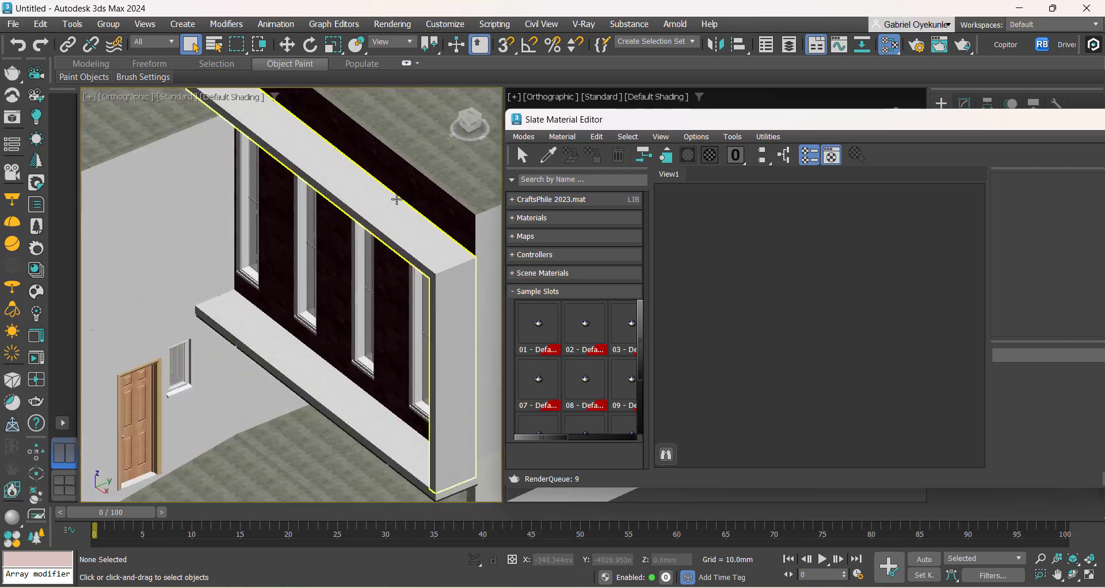
left_click(451, 199)
scroll(450, 199, "up", 5)
scroll(383, 227, "down", 3)
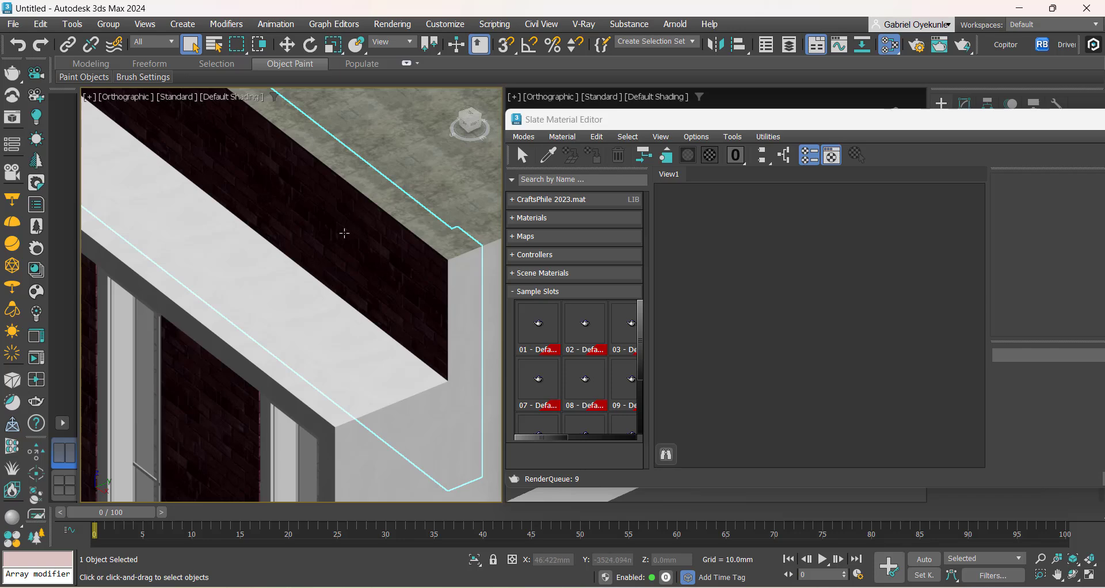
scroll(341, 255, "down", 6)
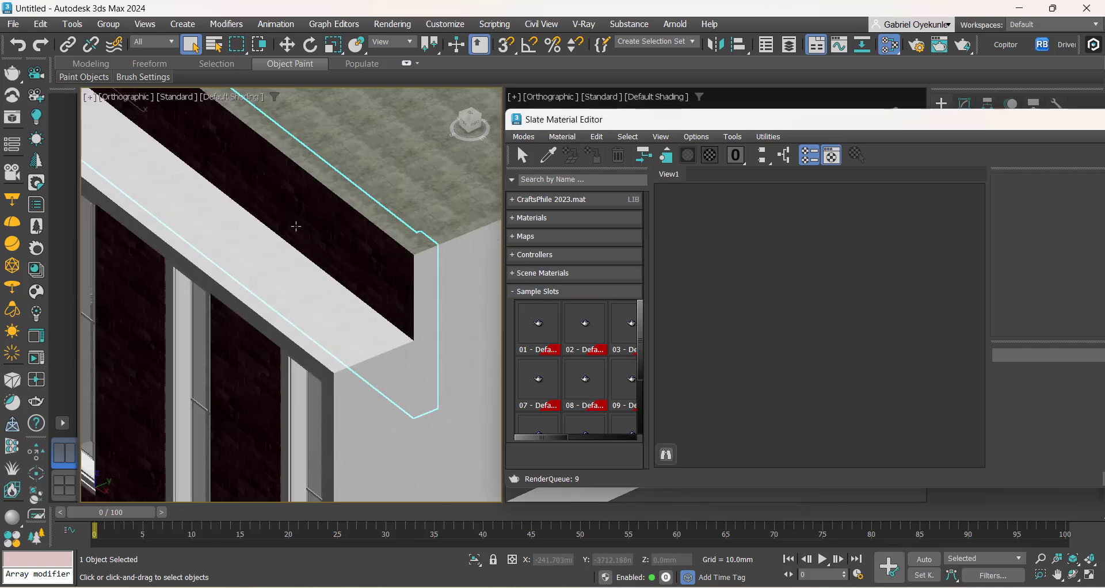
scroll(274, 392, "up", 4)
middle_click_drag(274, 392, 351, 337)
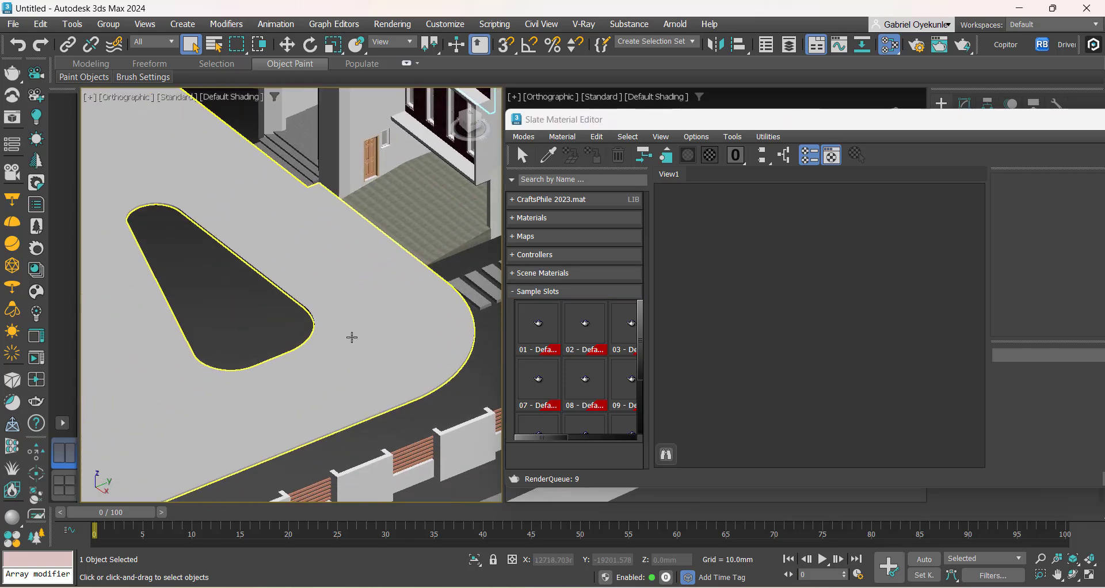
Select the main road surface outside the fence to check its extent.
scroll(351, 336, "down", 5)
middle_click_drag(266, 396, 361, 292)
middle_click_drag(311, 343, 343, 271)
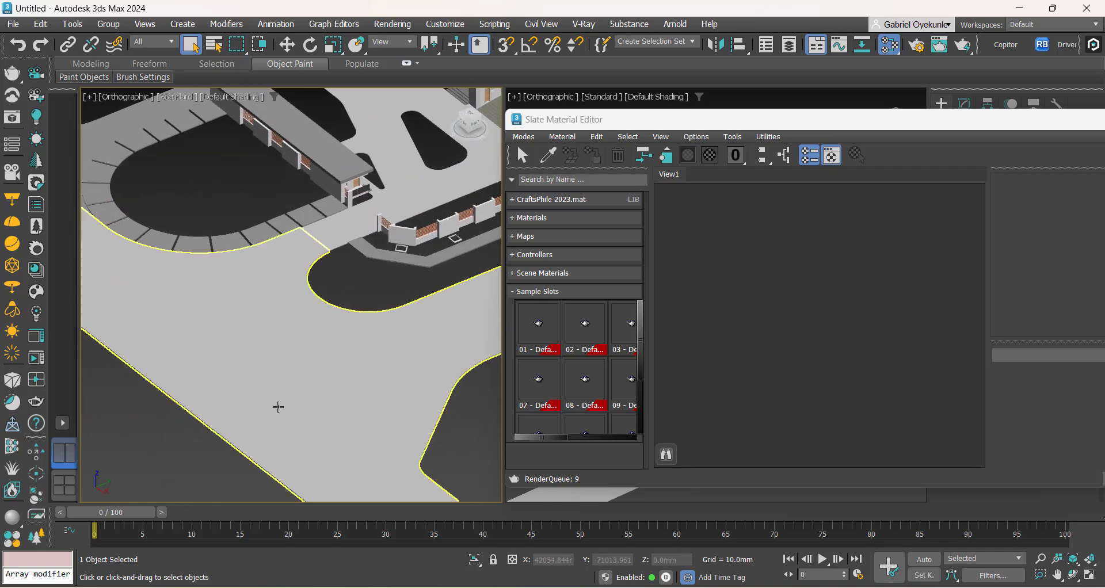
scroll(275, 394, "down", 5)
left_click(288, 395)
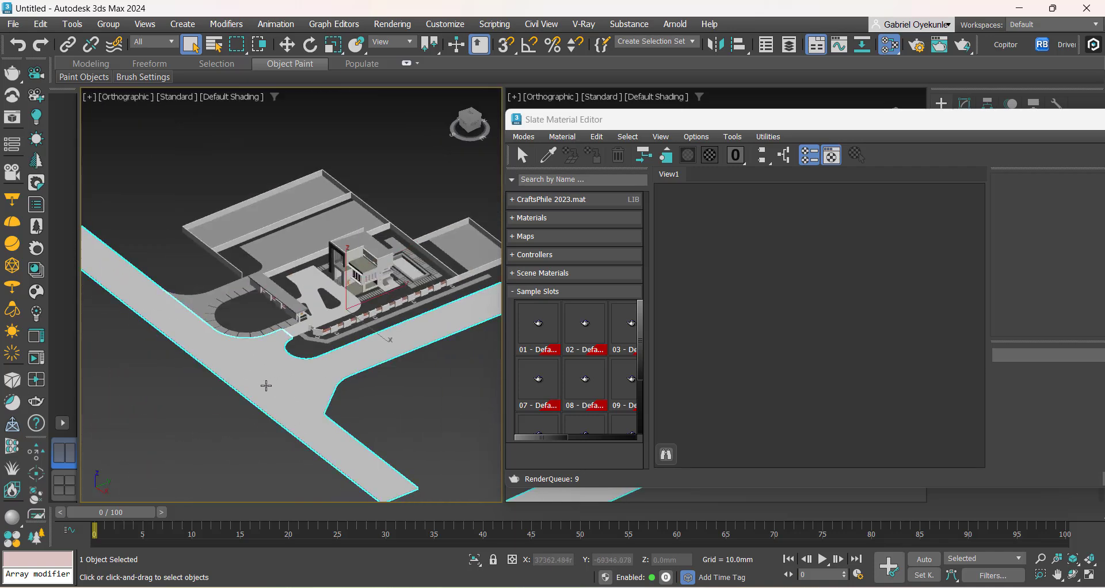
scroll(296, 335, "up", 7)
Select the gate entrance slab and the compound driveway in turn to check their extents, and clear the selection.
left_click(291, 314)
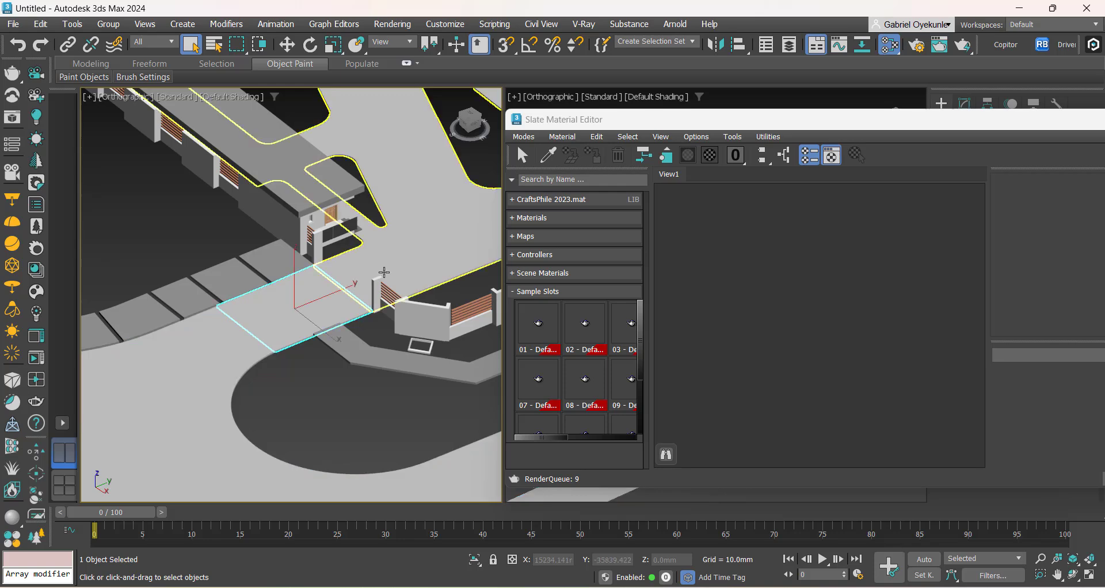
left_click(395, 246)
middle_click_drag(397, 229, 340, 374)
scroll(369, 320, "down", 3)
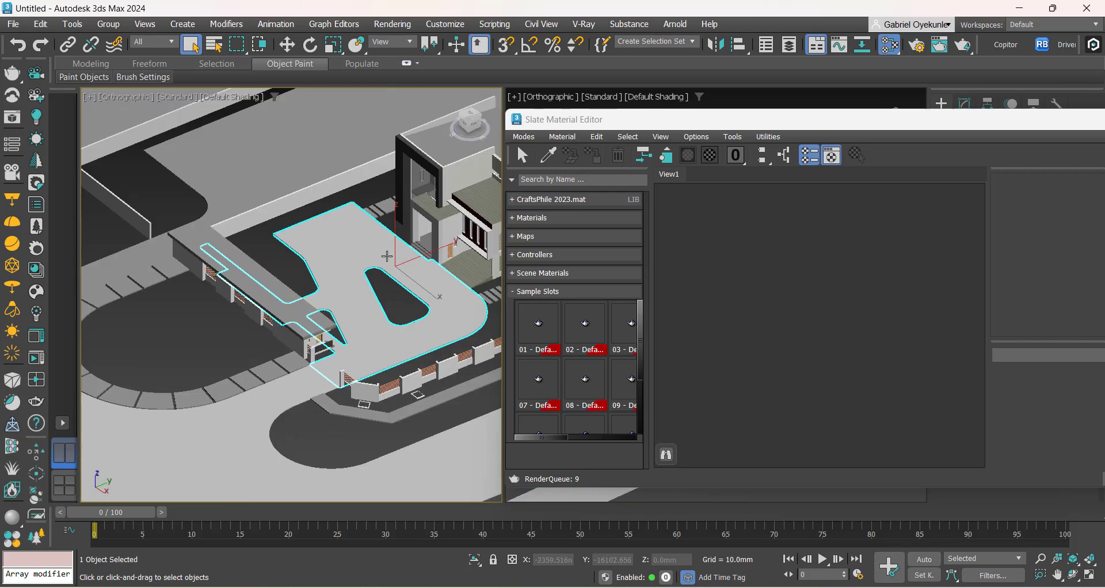
scroll(381, 307, "up", 5)
left_click(274, 366)
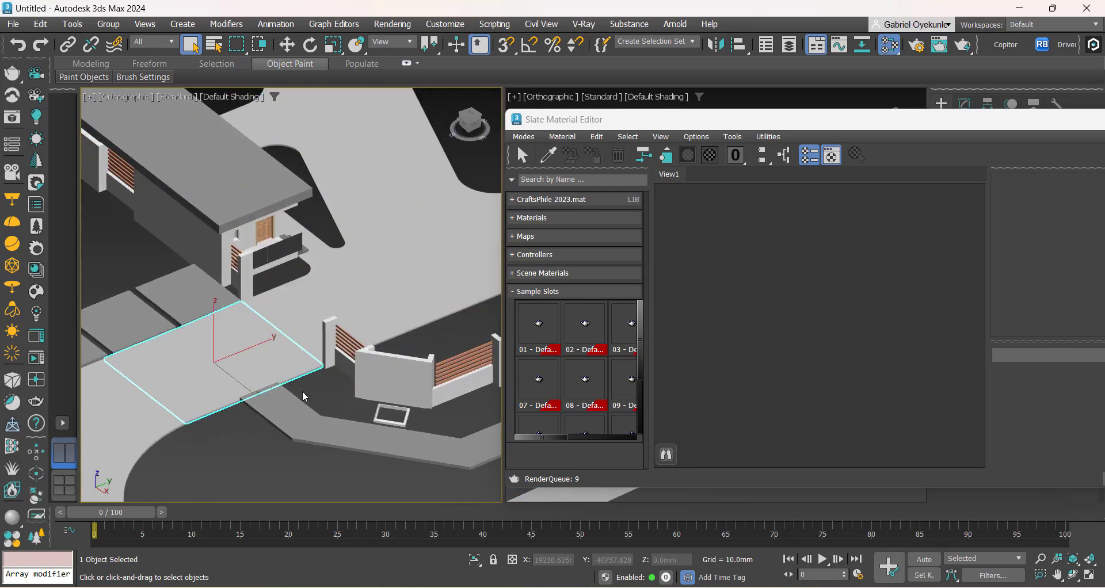
middle_click_drag(301, 390, 395, 345)
scroll(311, 363, "down", 4)
middle_click_drag(306, 365, 277, 364)
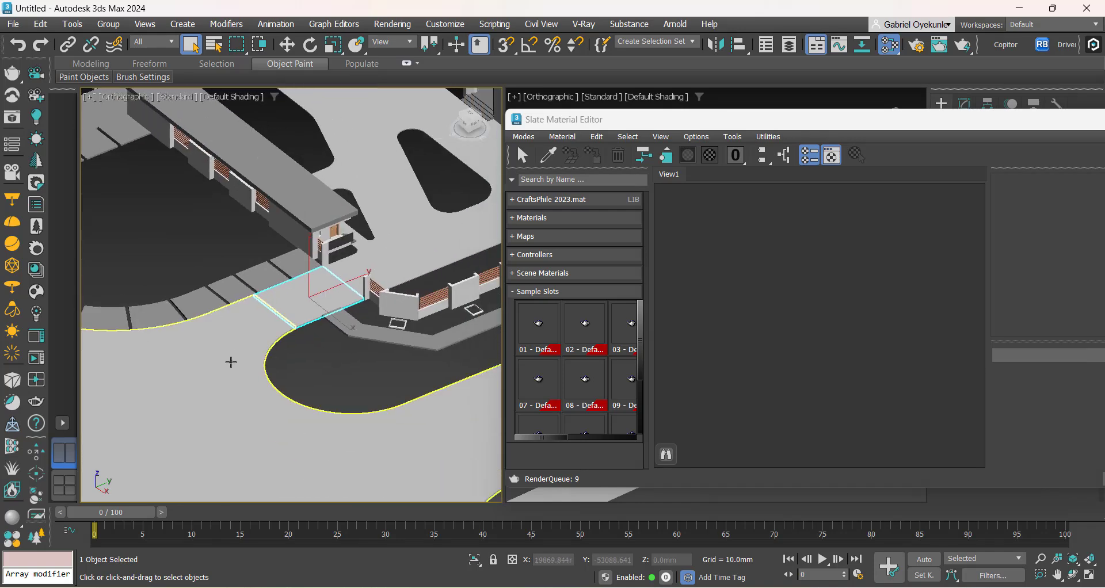
scroll(365, 168, "down", 5)
middle_click_drag(367, 299, 296, 367)
left_click(488, 307)
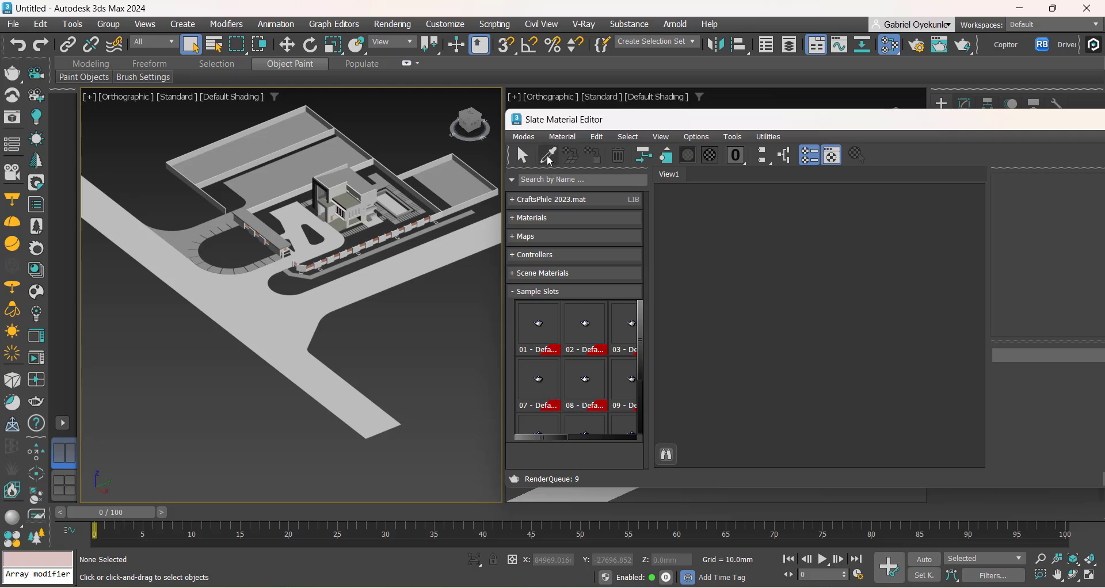
Select the compound driveway together with the Floor 75mm slab at the gate entrance.
scroll(315, 278, "up", 5)
left_click(291, 228)
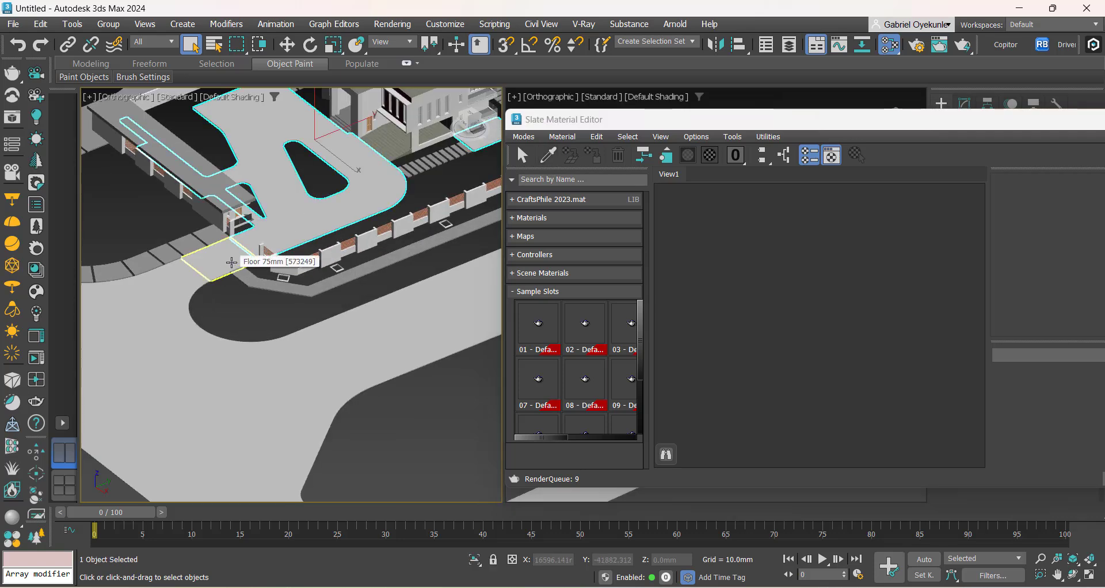
left_click(231, 263, "ctrl")
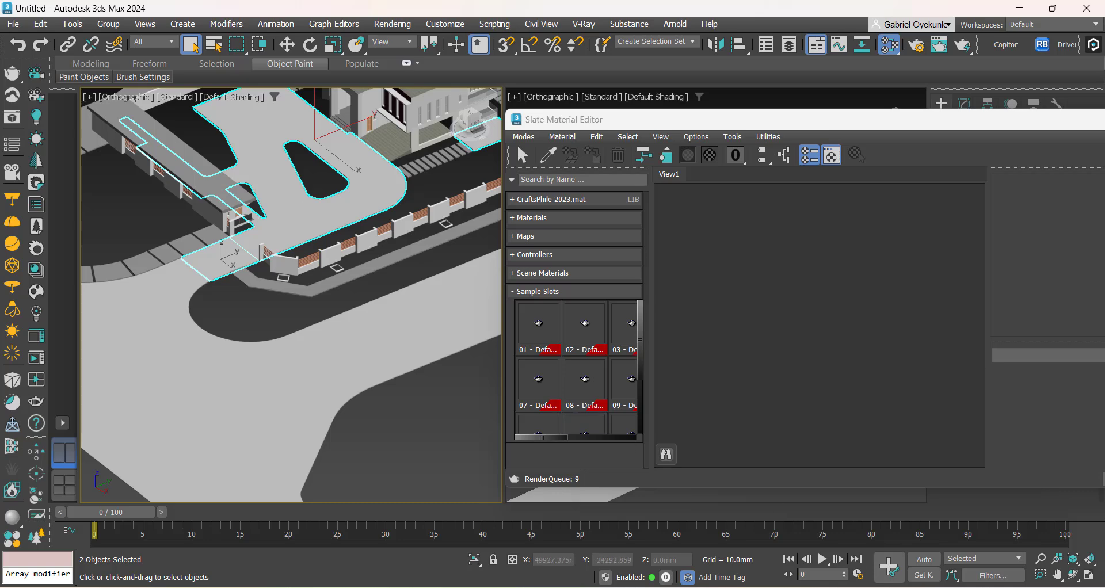
Browse the Ground materials in Chaos Cosmos and add Cobblestone Herringbone to the Slate Material Editor's View1.
key("alt+Tab")
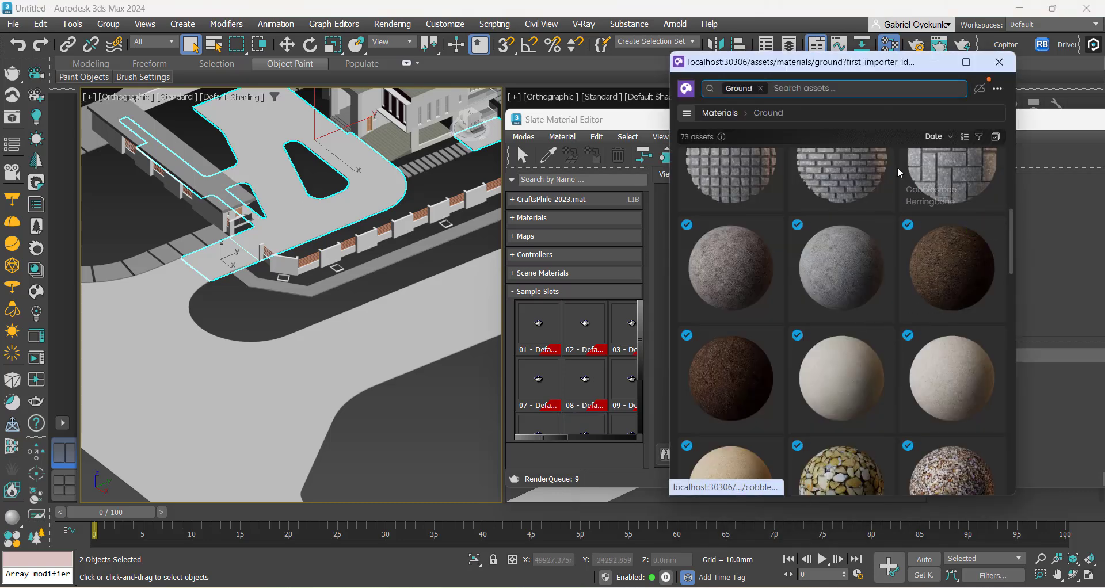
scroll(864, 368, "up", 5)
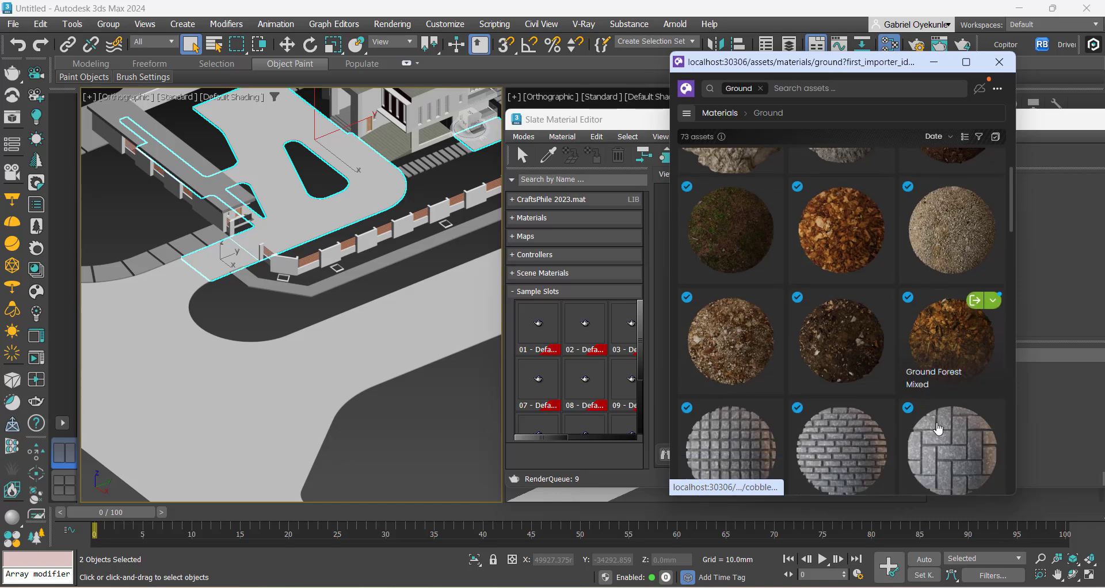
scroll(938, 429, "down", 1)
scroll(936, 374, "up", 5)
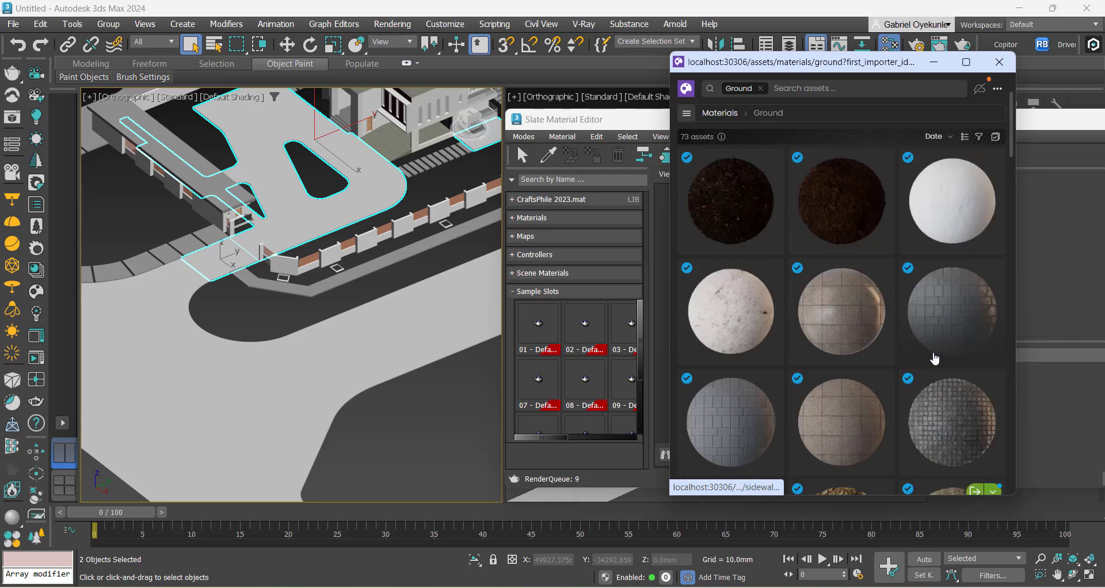
scroll(935, 358, "up", 2)
scroll(933, 374, "down", 10)
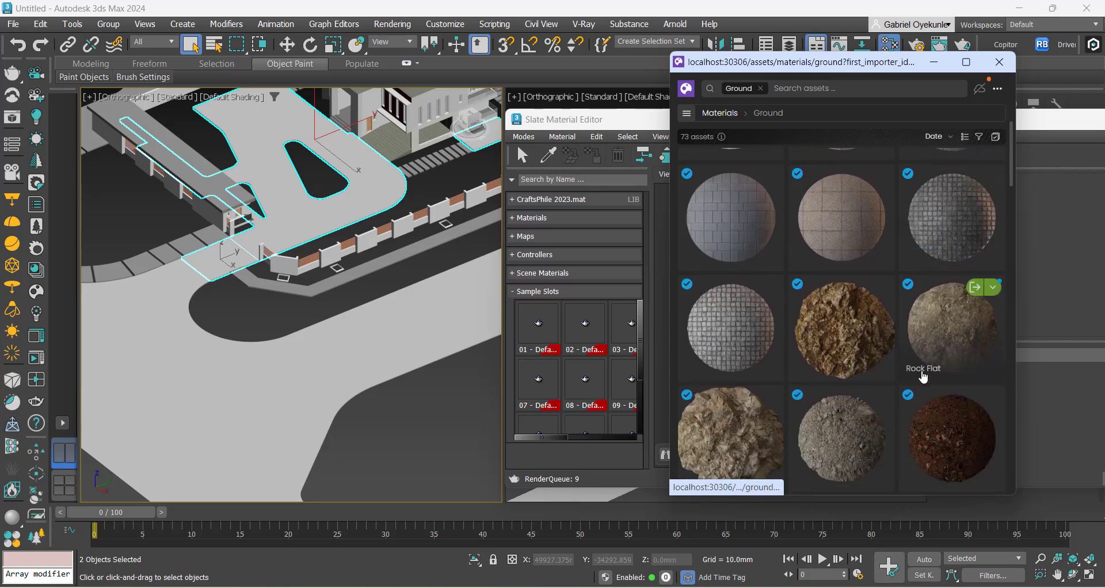
scroll(939, 345, "down", 4)
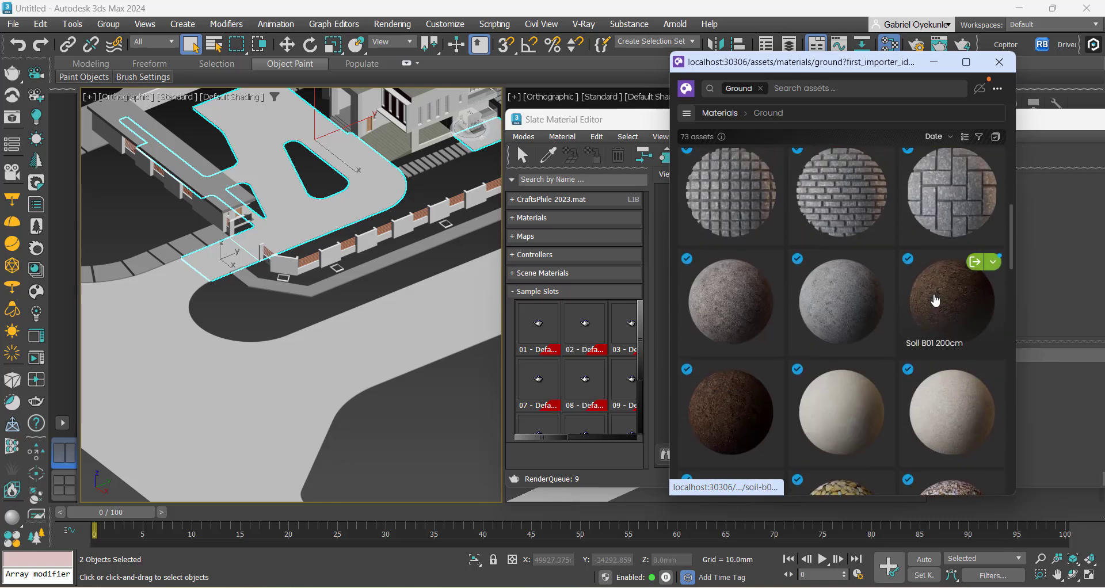
scroll(945, 289, "up", 2)
left_click_drag(819, 69, 405, 120)
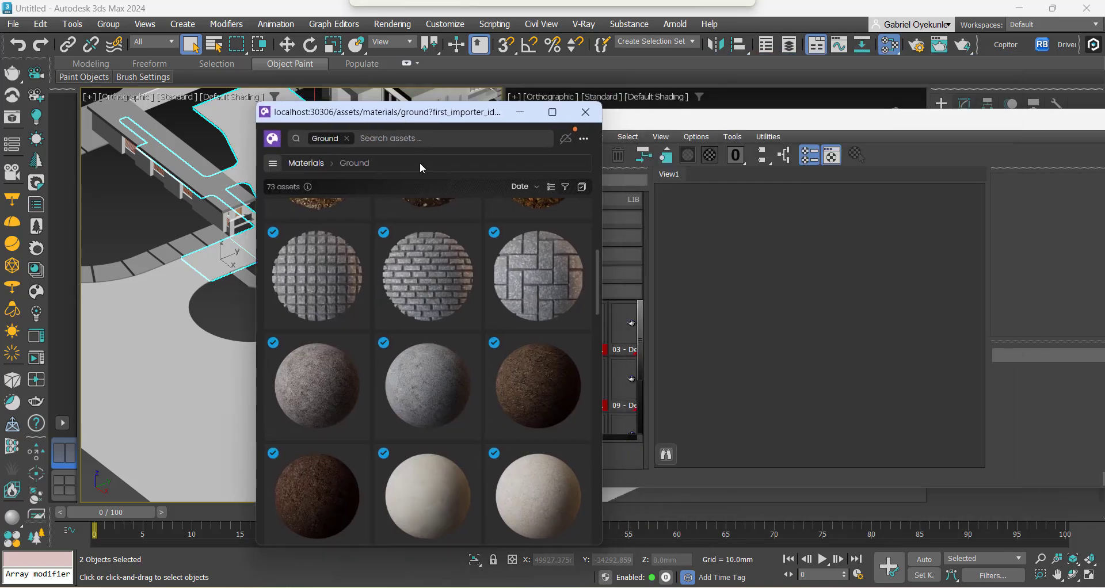
left_click_drag(815, 294, 814, 299)
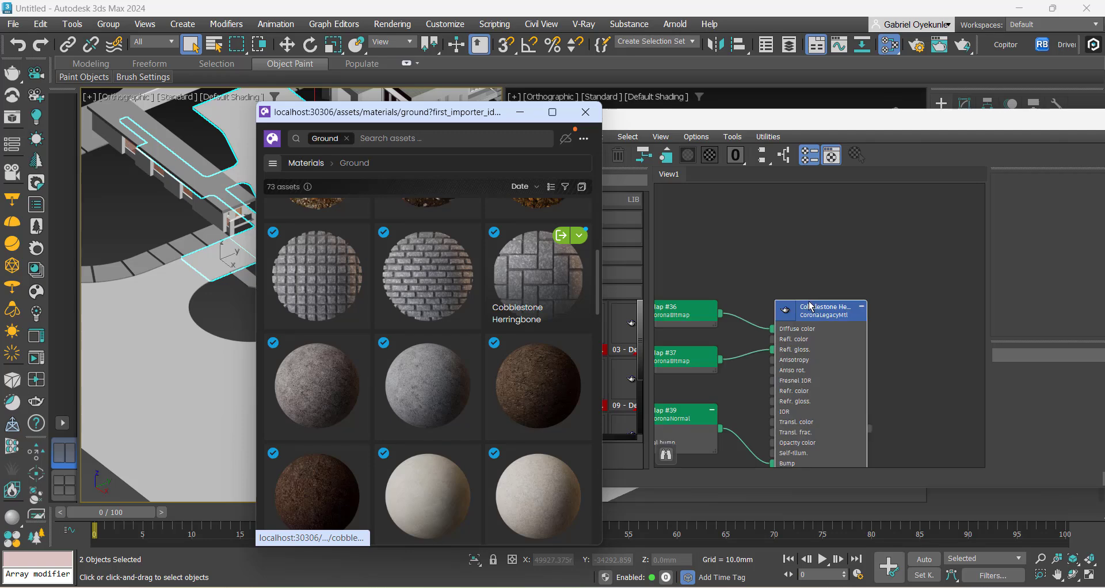
Put the Cosmos browser away and assign the Cobblestone Herringbone material to the selected driveway and gate entrance slab.
left_click(519, 113)
scroll(820, 369, "up", 1)
scroll(823, 363, "down", 4)
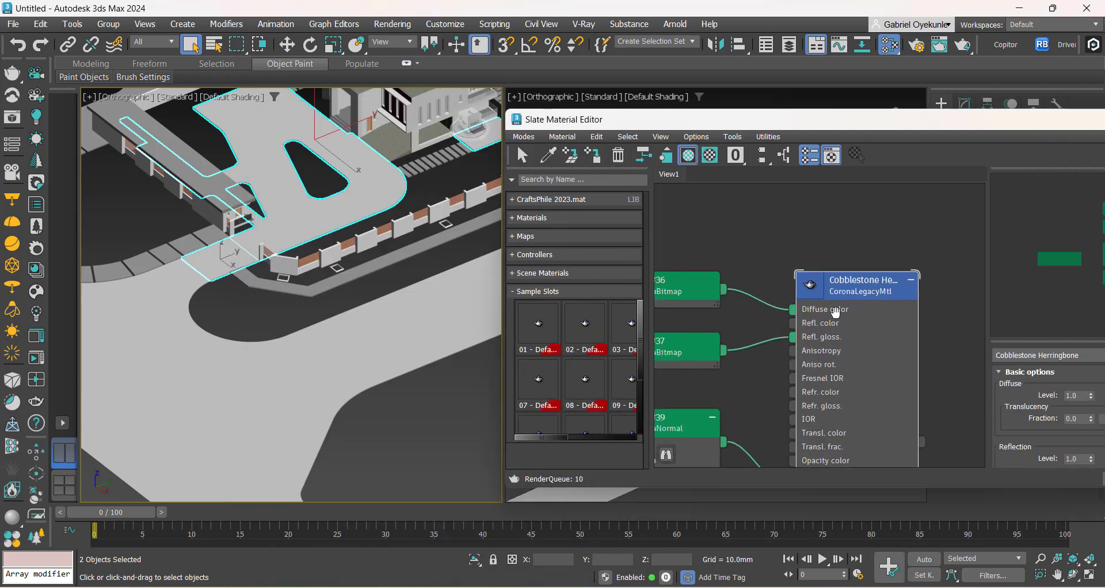
scroll(829, 340, "up", 3)
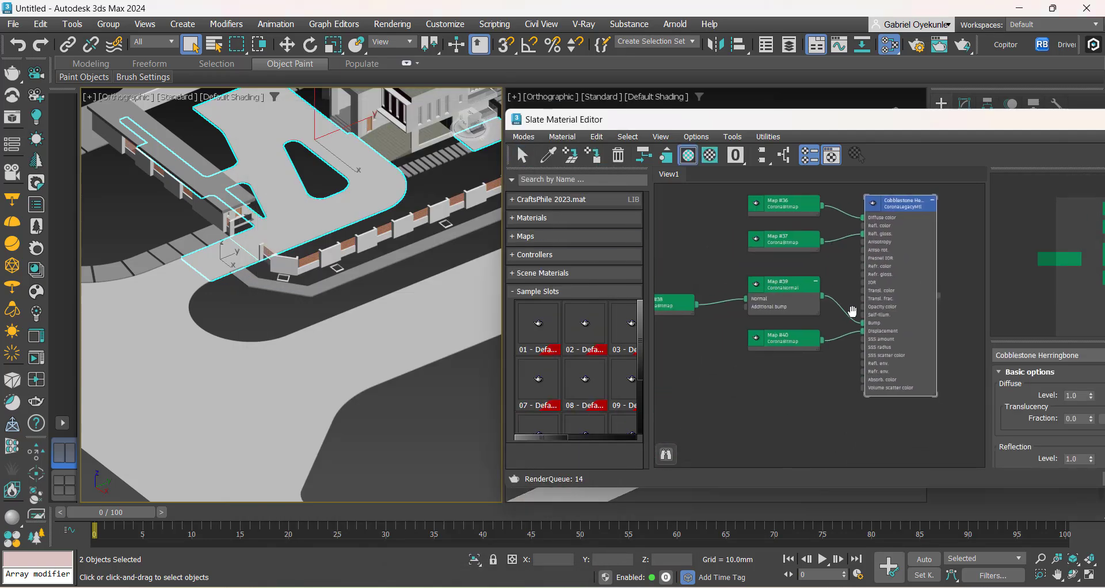
left_click(739, 426)
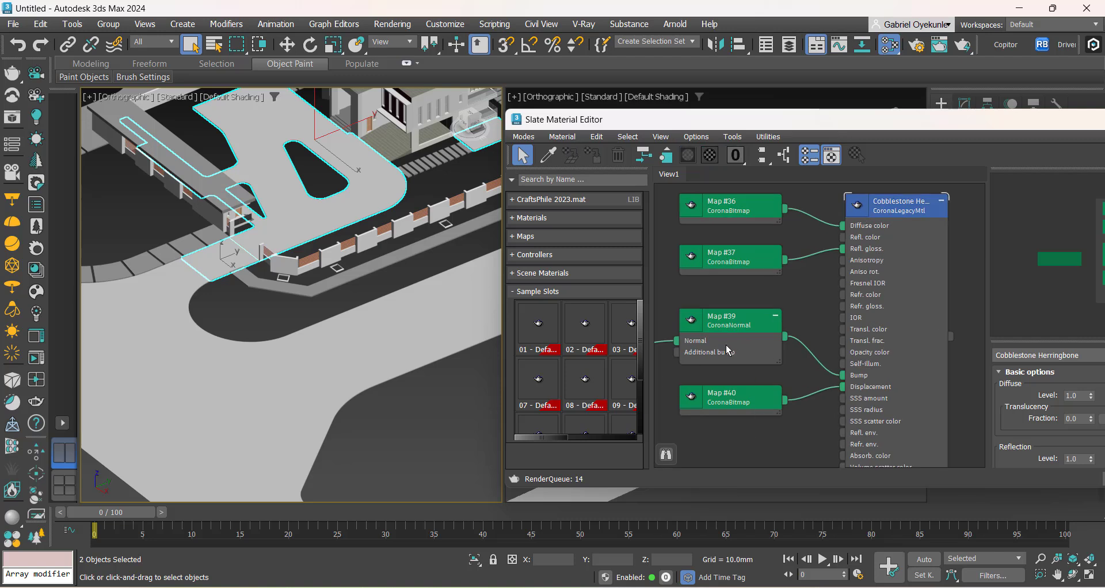
middle_click_drag(726, 349, 829, 375)
middle_click_drag(880, 318, 794, 316)
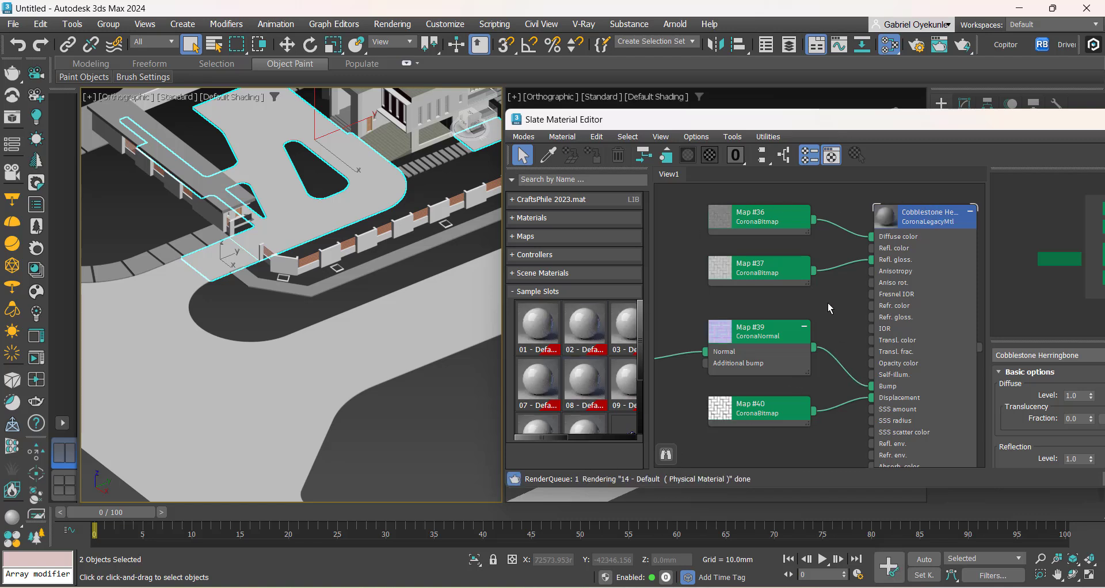
left_click(919, 222)
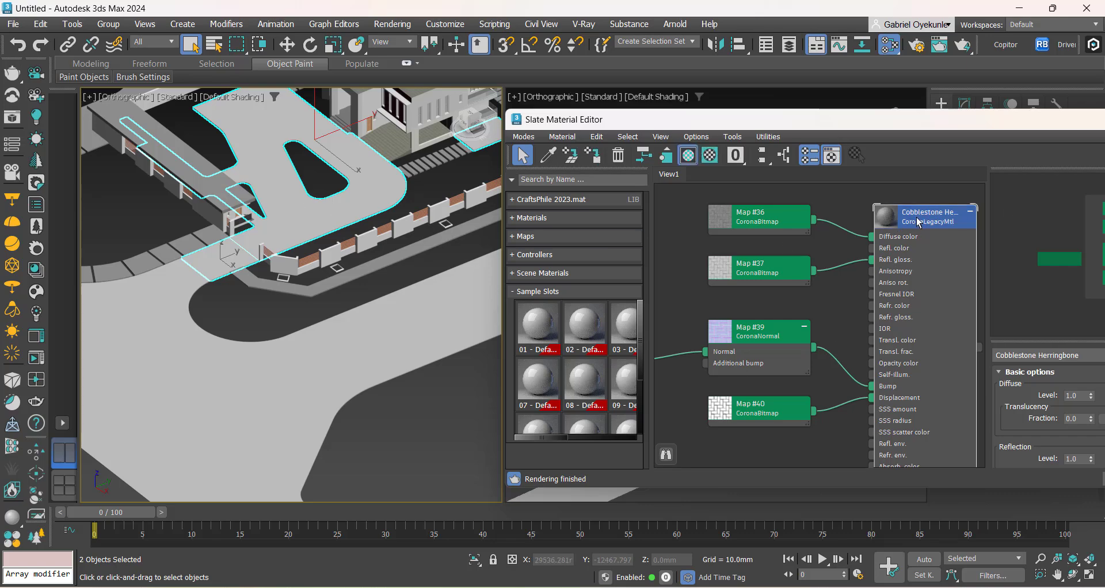
left_click(598, 162)
Examine the scale of the herringbone paving pattern on the driveway surface up close and from afar.
scroll(301, 198, "up", 8)
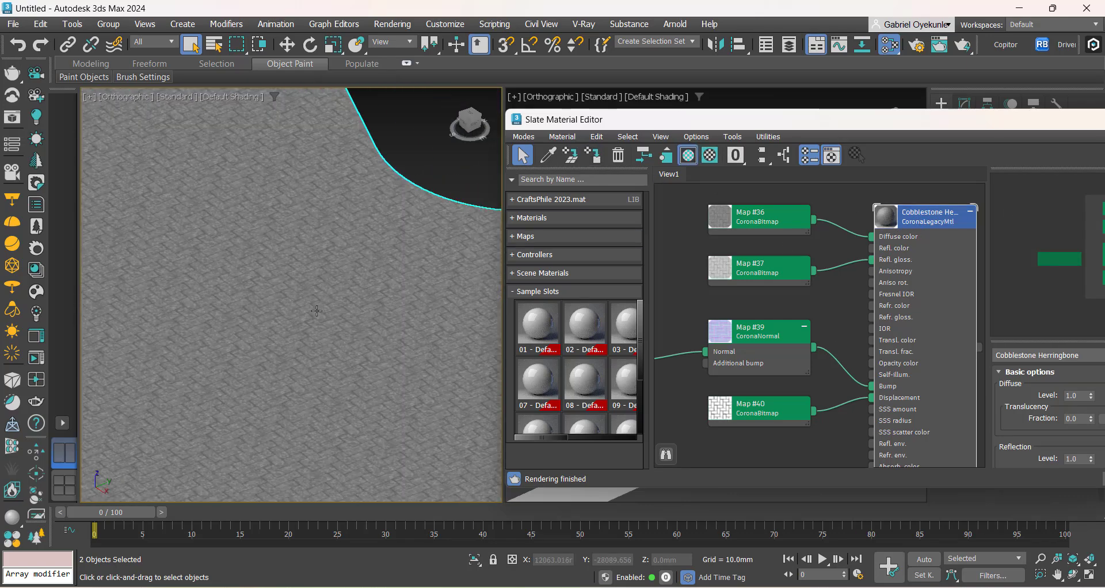
scroll(316, 311, "down", 6)
scroll(238, 249, "up", 8)
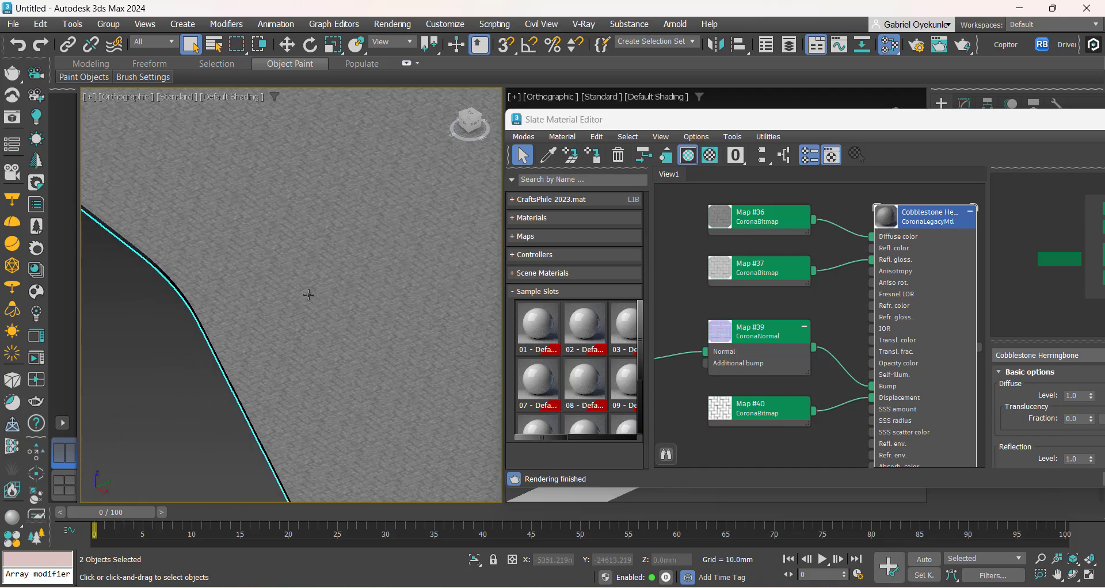
scroll(232, 293, "down", 10)
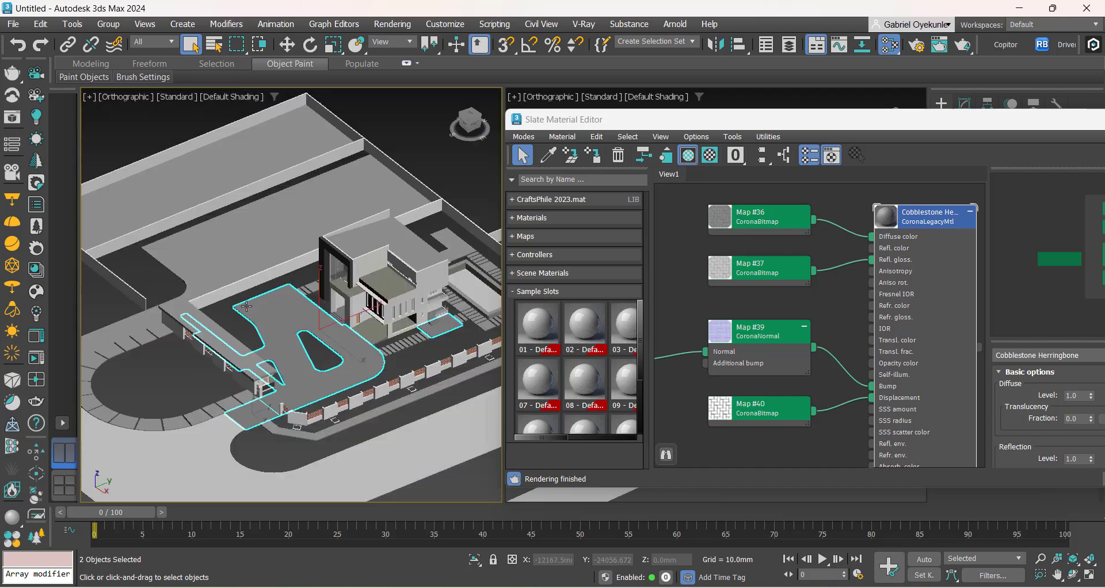
scroll(283, 365, "up", 5)
right_click(283, 364)
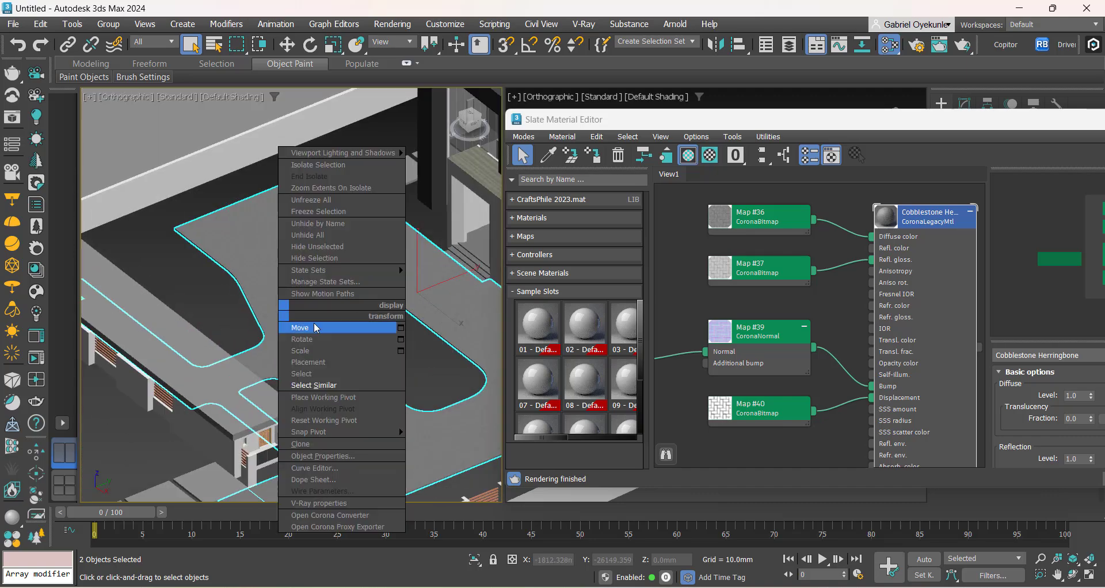
left_click(322, 168)
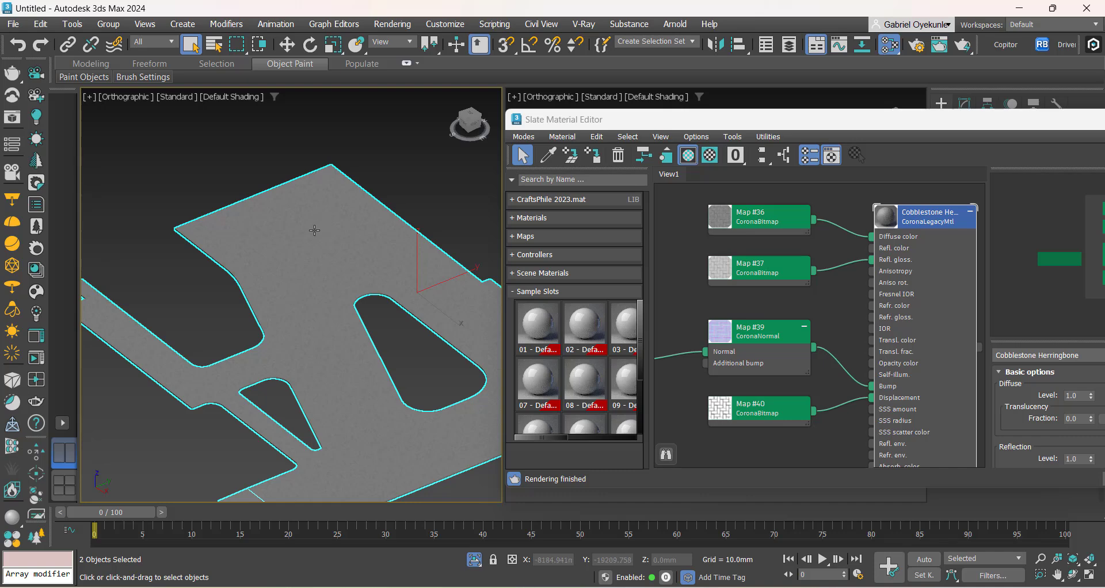
key("alt+q")
Hide the selected driveway and gate entrance slab.
right_click(304, 219)
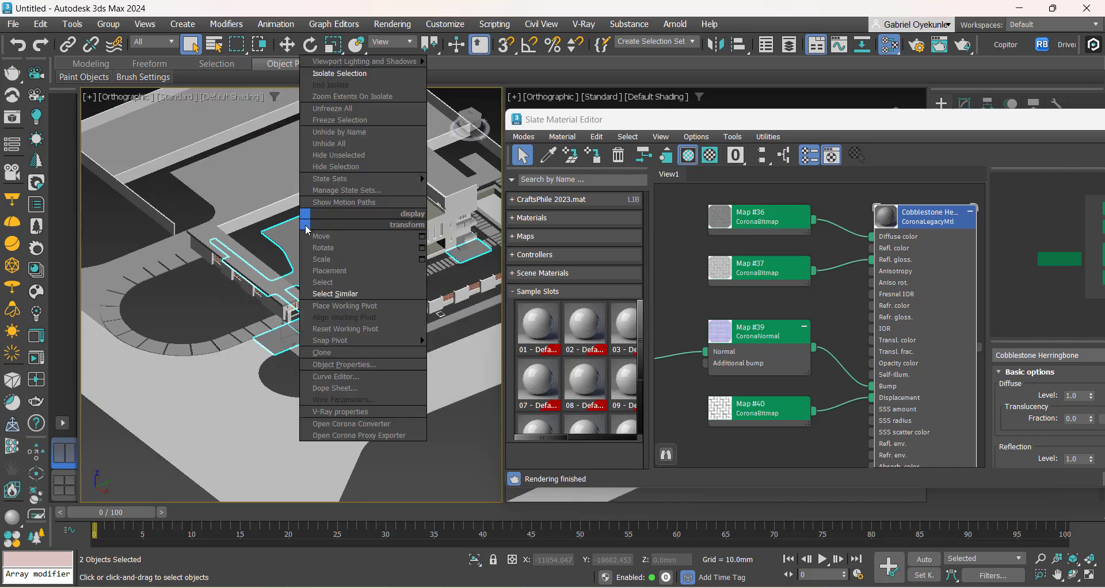
left_click(331, 168)
scroll(308, 293, "down", 5)
Clear an empty area in the material node view and find the asphalt materials in the Cosmos Ground category.
middle_click_drag(966, 389, 894, 216)
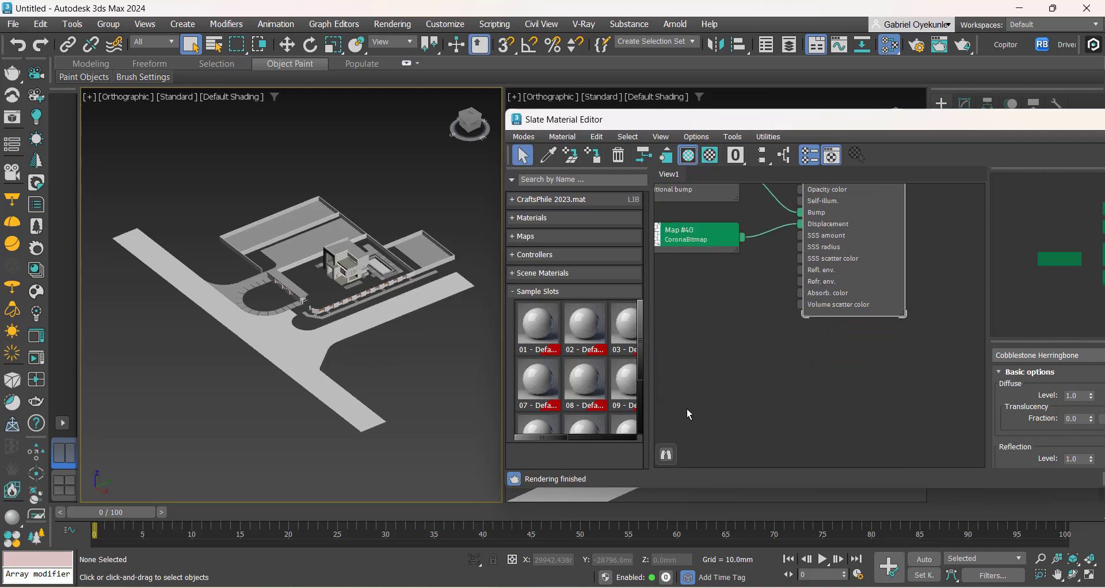
middle_click_drag(689, 414, 768, 333)
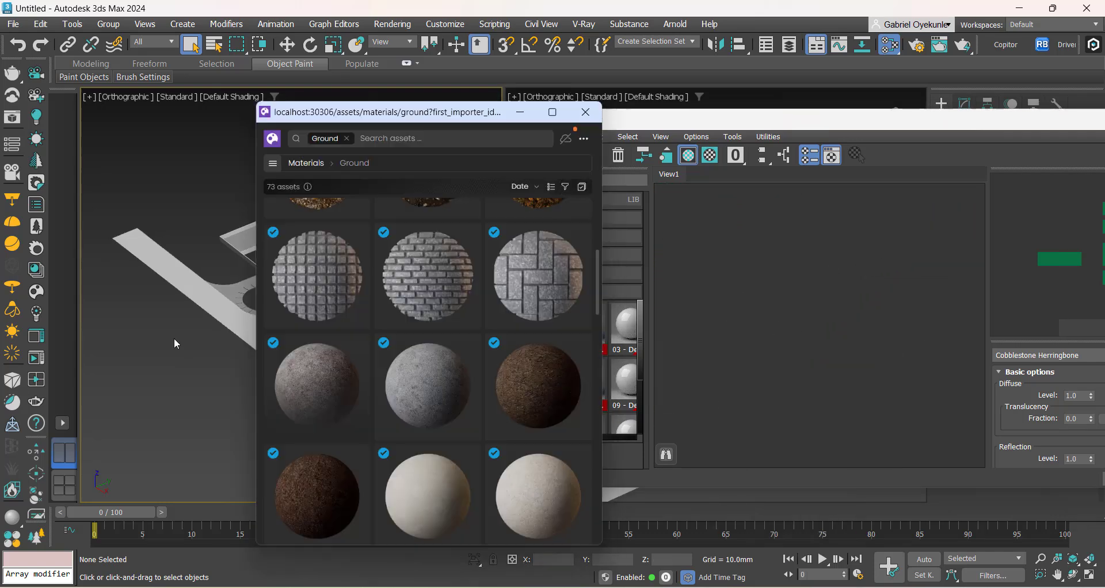
left_click_drag(397, 120, 780, 119)
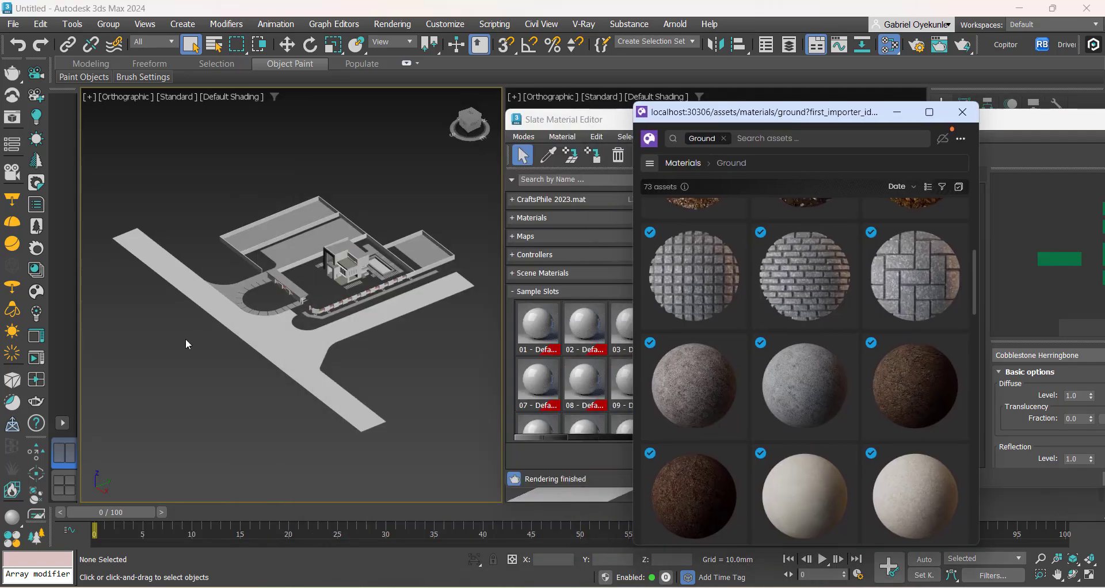
scroll(186, 339, "up", 8)
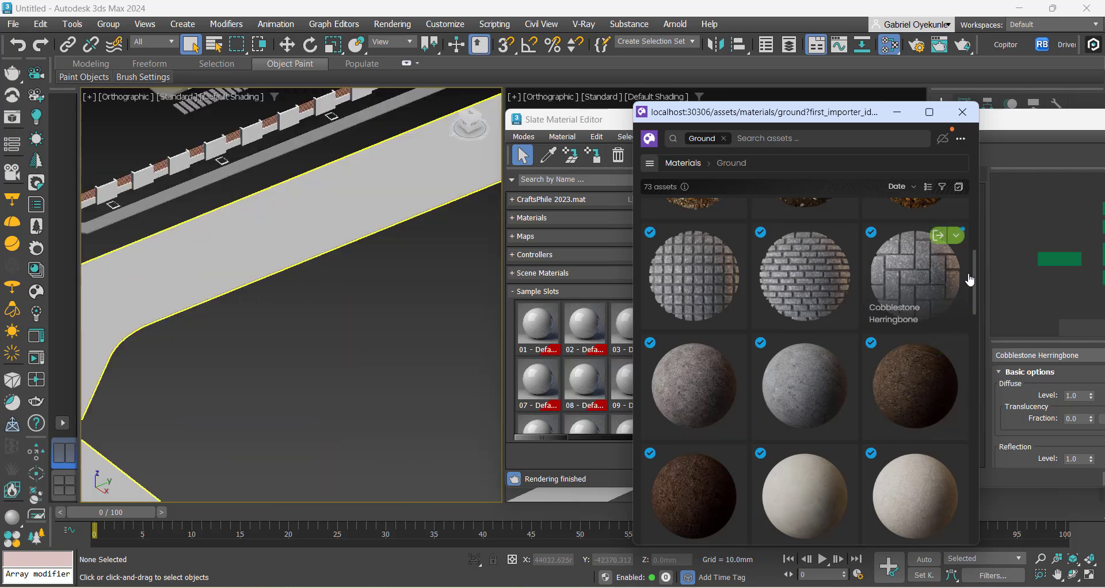
left_click_drag(973, 278, 972, 373)
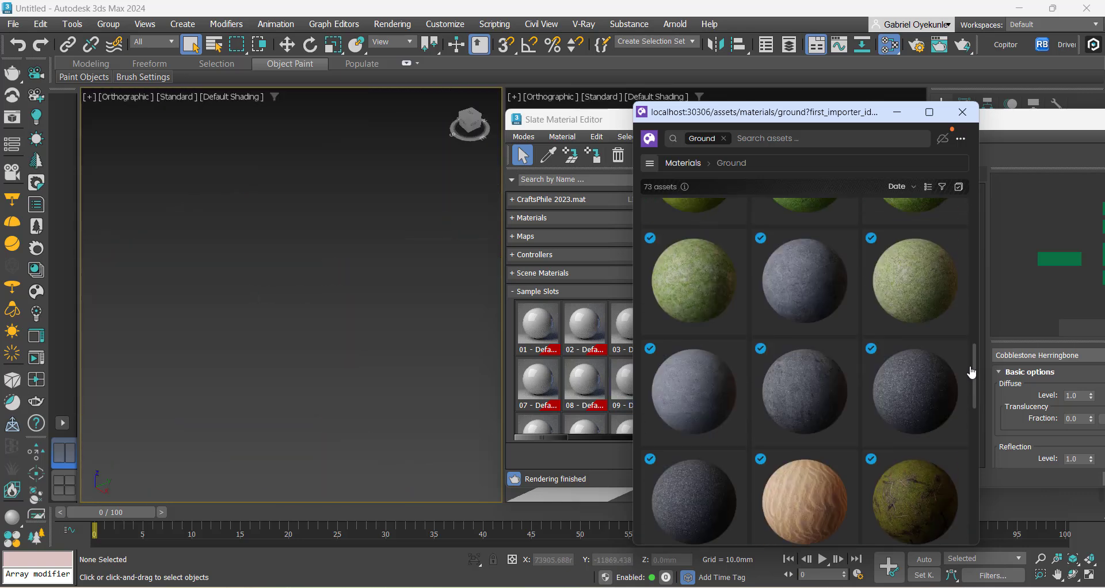
scroll(865, 384, "up", 1)
scroll(274, 301, "down", 8)
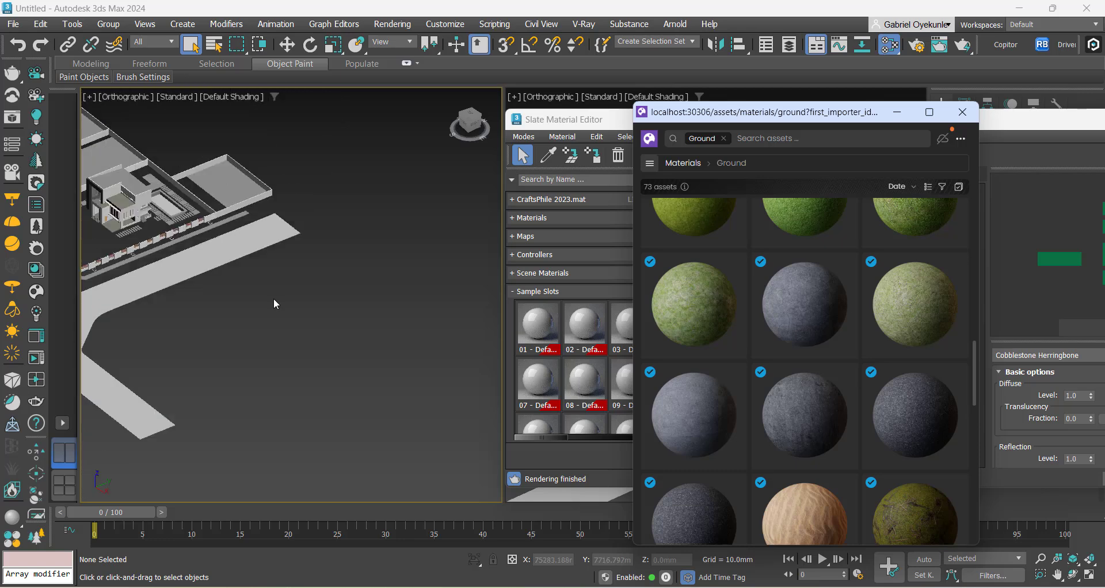
Select the main road surface outside the fence and apply the Asphalt A02 100cm material to it from Cosmos.
left_click(360, 362)
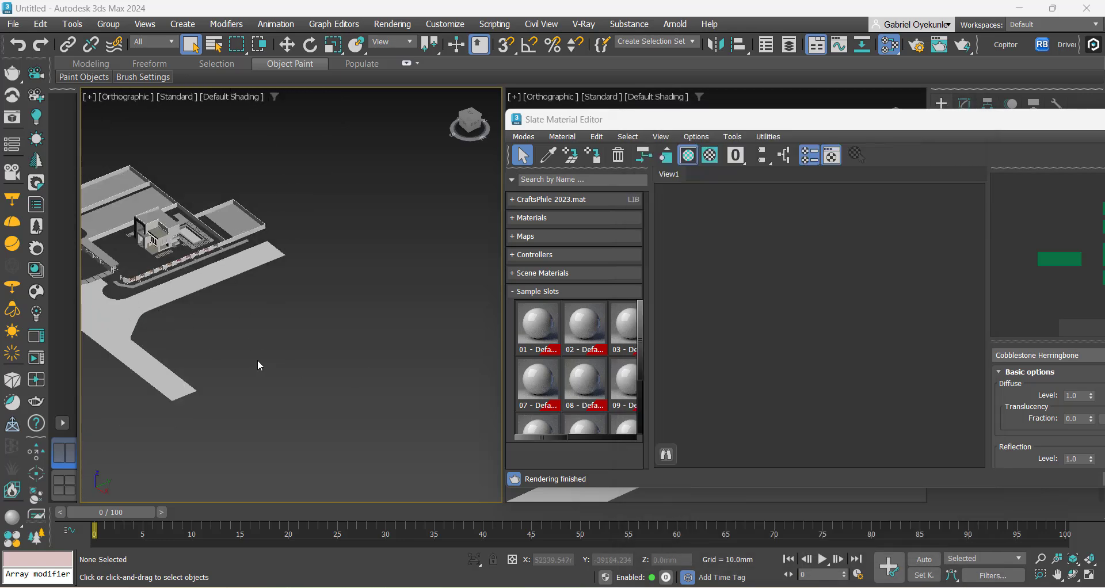
scroll(257, 360, "up", 2)
scroll(124, 282, "up", 5)
scroll(198, 295, "down", 4)
middle_click_drag(199, 296, 338, 366)
middle_click_drag(236, 350, 311, 335)
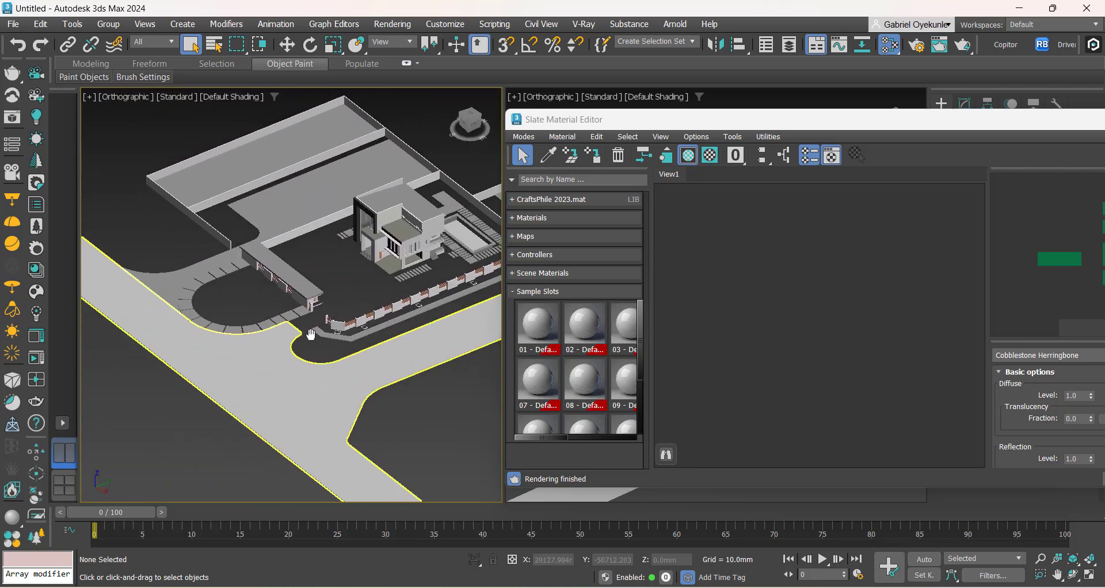
scroll(311, 334, "up", 3)
left_click(334, 354)
key("alt+Tab")
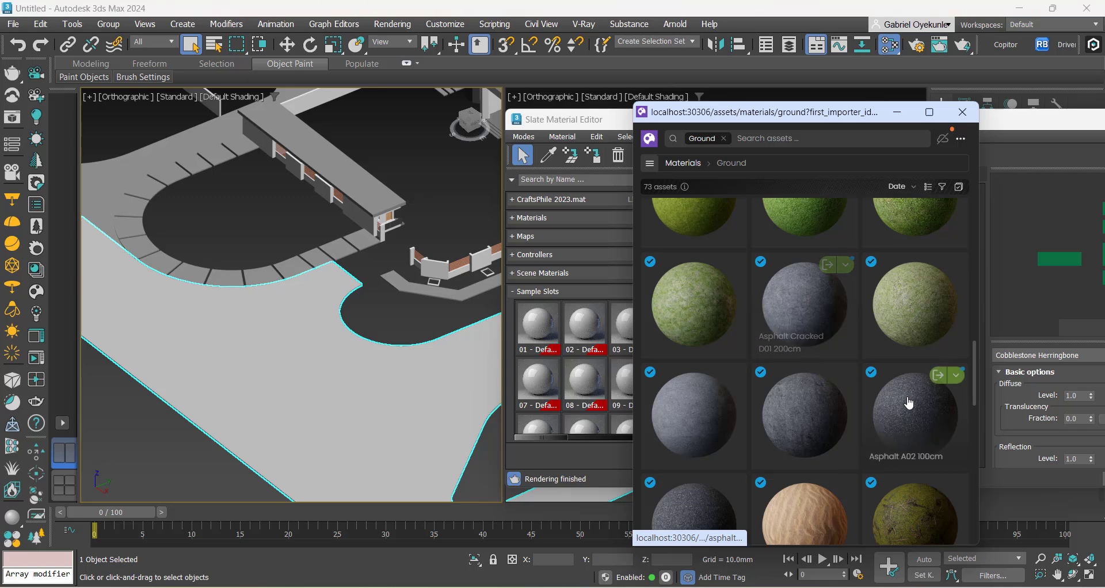
left_click_drag(289, 379, 305, 395)
scroll(396, 345, "up", 4)
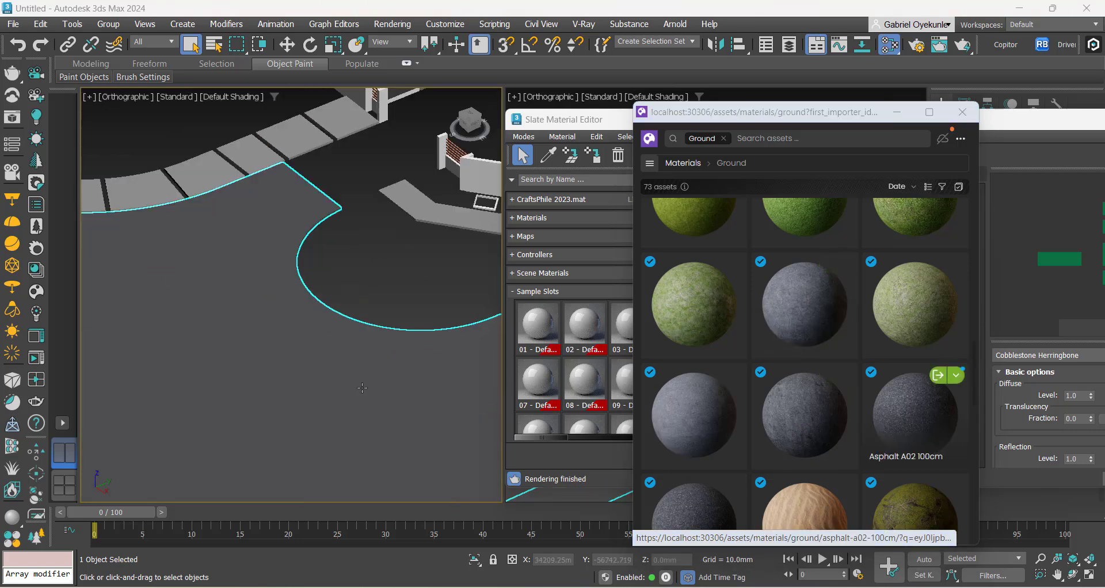
left_click(363, 388)
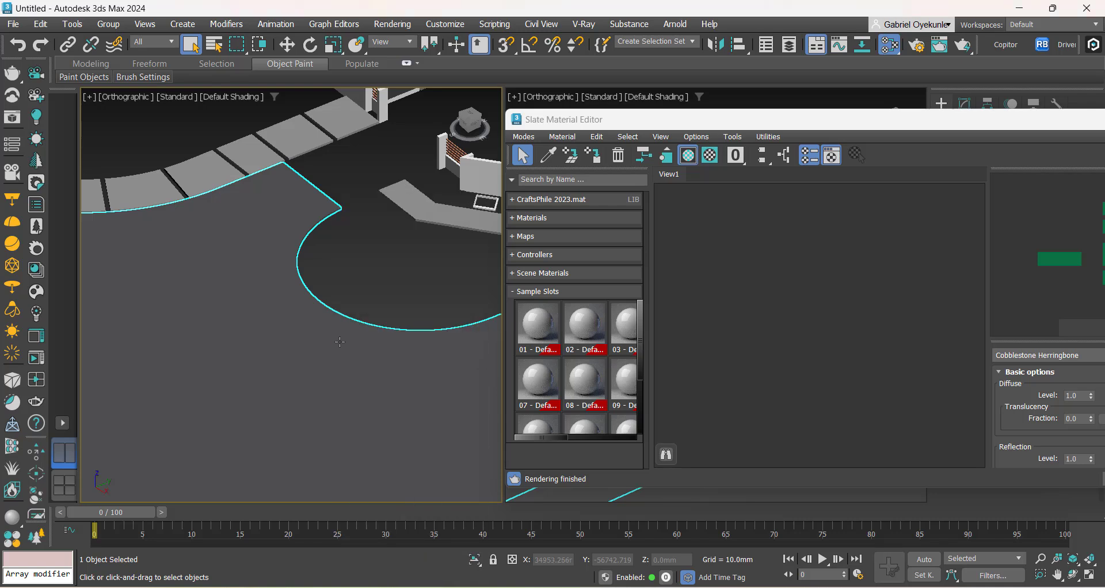
Hide the main road surface.
right_click(345, 360)
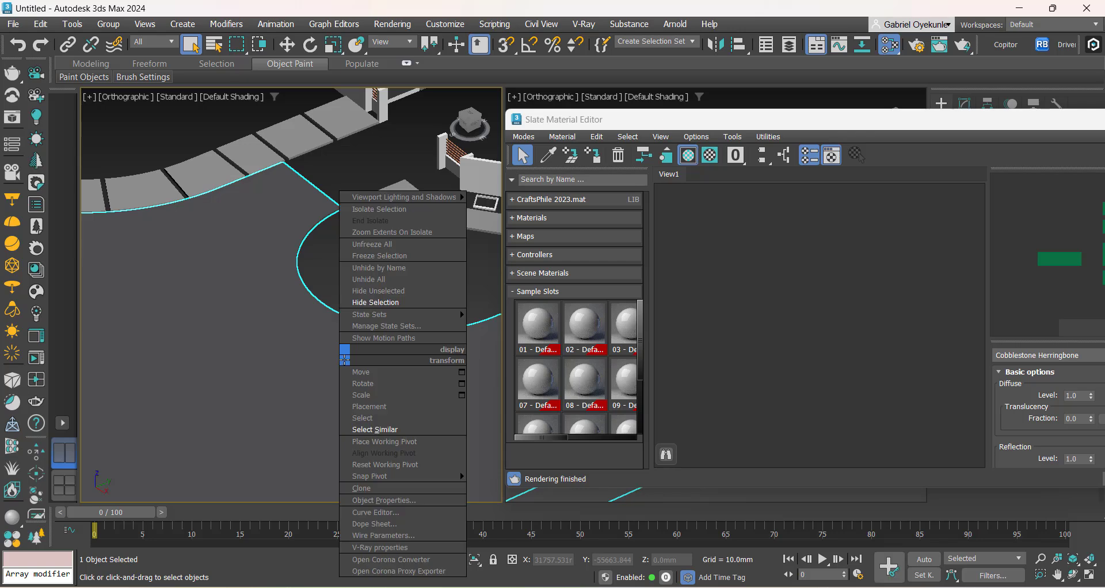
left_click(378, 304)
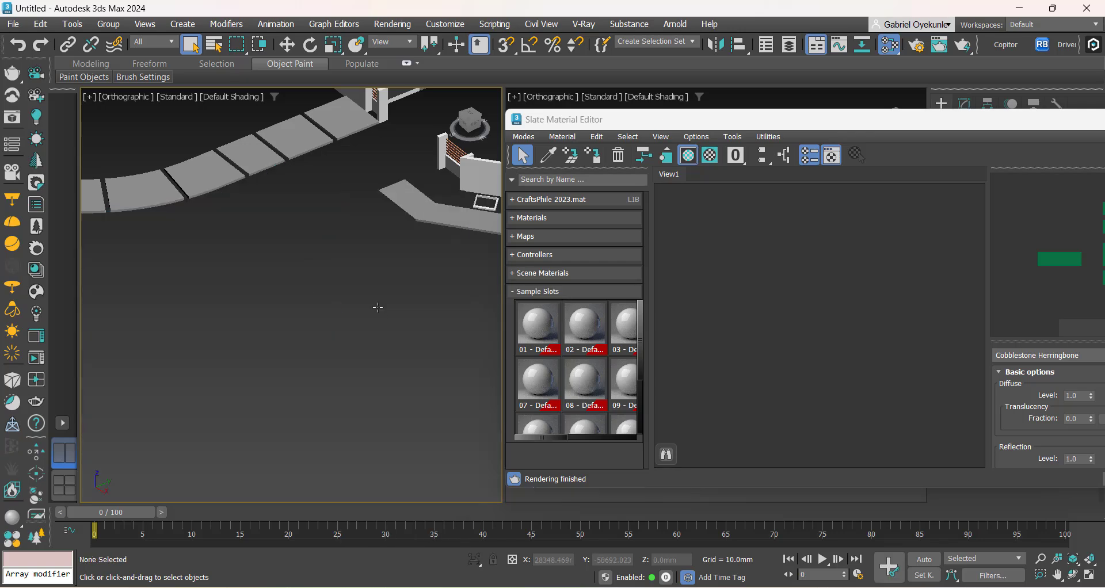
scroll(402, 341, "down", 3)
scroll(402, 338, "down", 2)
Select the stepping-stone paving around the house and pool.
middle_click_drag(401, 338, 354, 408)
scroll(259, 380, "up", 4)
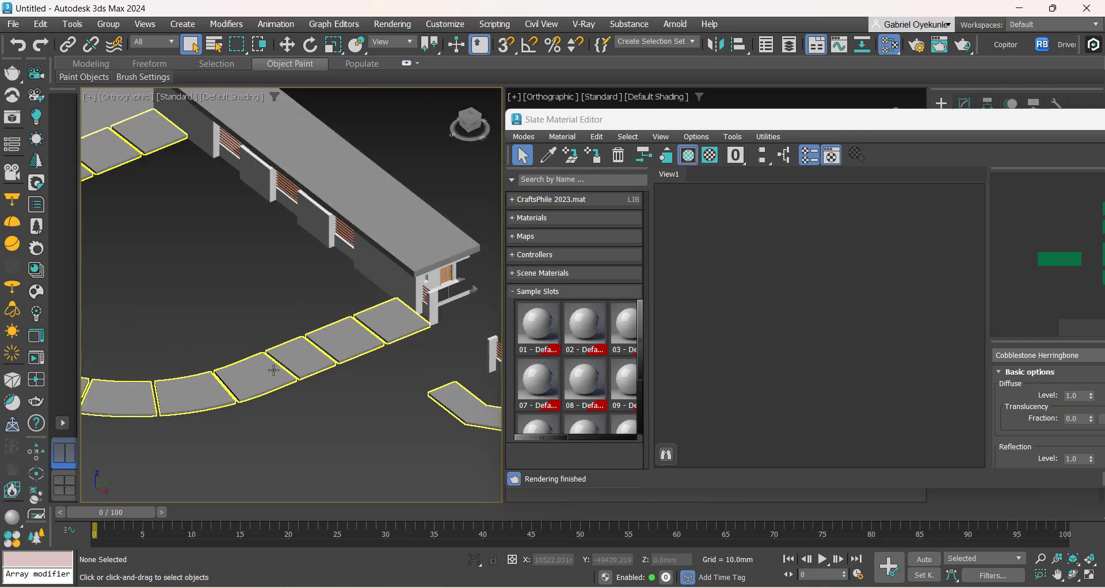
scroll(268, 377, "down", 4)
scroll(375, 345, "up", 5)
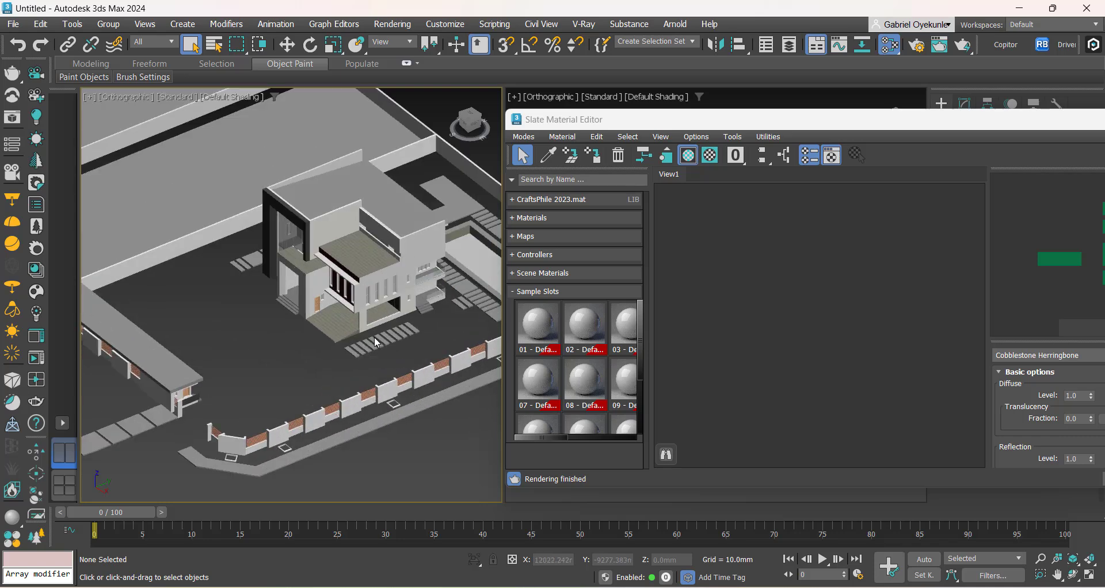
left_click(377, 345)
scroll(377, 346, "down", 3)
scroll(371, 382, "up", 2)
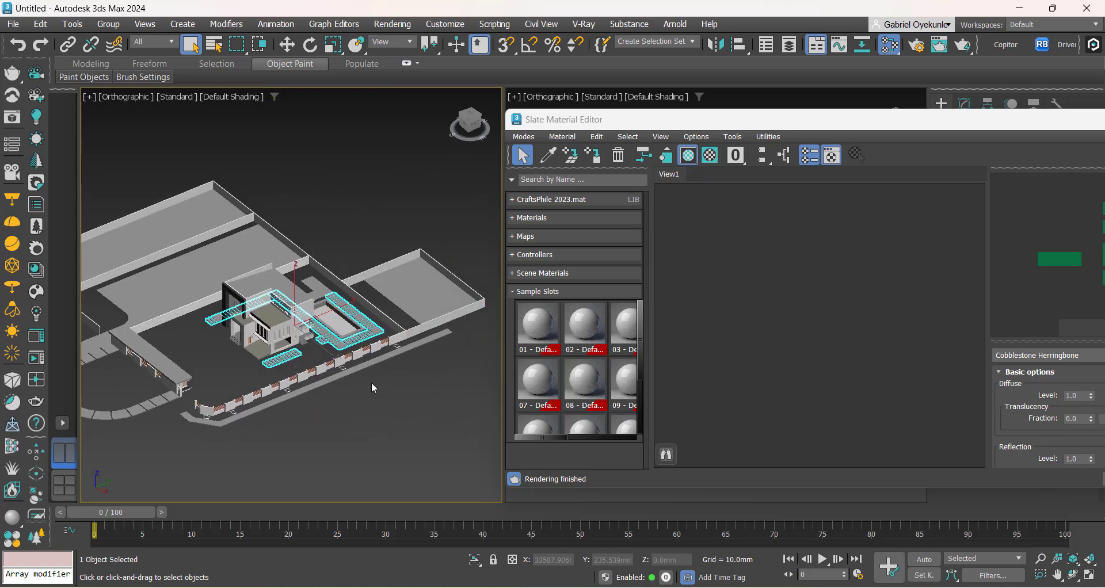
Add the L-shaped paving slab beside the pool and the curved walkway outside the fence to the selection.
middle_click_drag(371, 382, 365, 419)
scroll(288, 287, "up", 5)
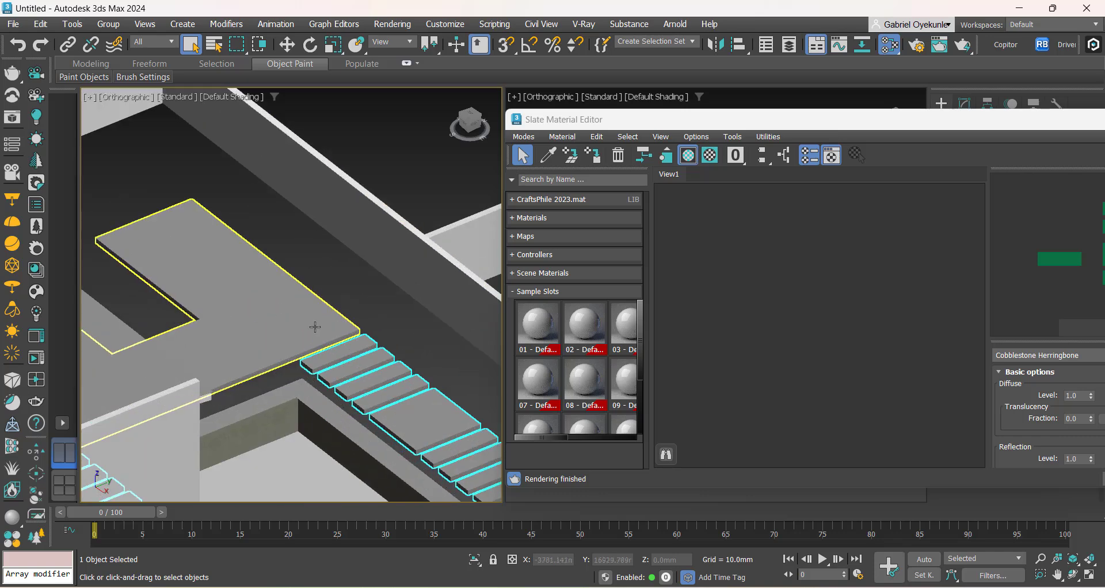
scroll(323, 325, "down", 2)
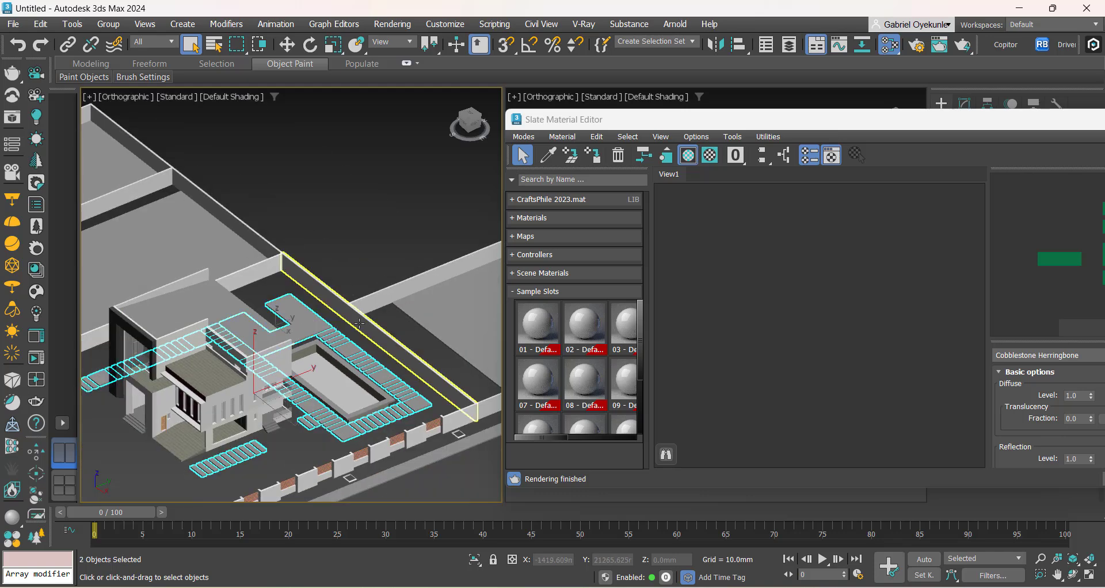
scroll(360, 323, "down", 6)
scroll(225, 389, "up", 5)
left_click(287, 389, "ctrl")
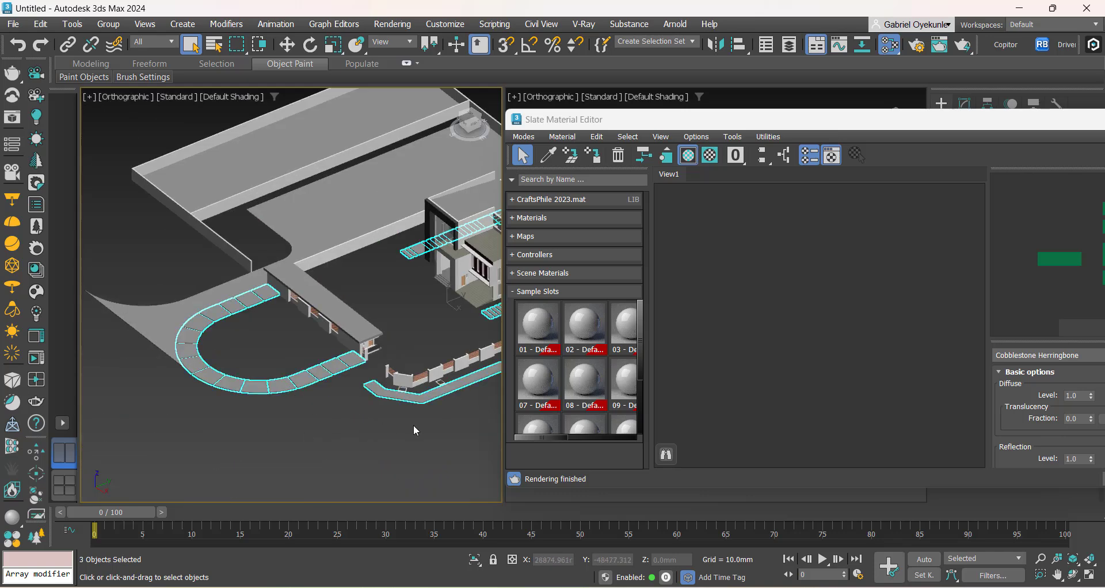
Add the small square frames between the front fence and the walkway to the paving selection.
scroll(375, 430, "down", 3)
scroll(349, 357, "up", 4)
middle_click_drag(357, 342, 332, 355)
scroll(395, 351, "up", 3)
scroll(352, 397, "down", 2)
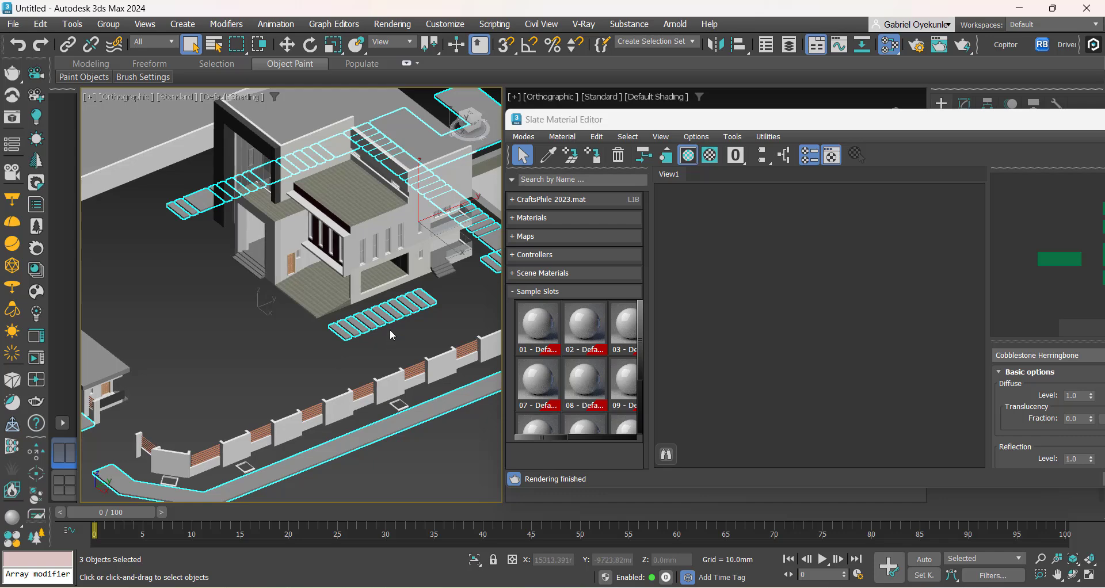
scroll(389, 329, "up", 2)
middle_click_drag(393, 422, 320, 355)
scroll(337, 373, "up", 6)
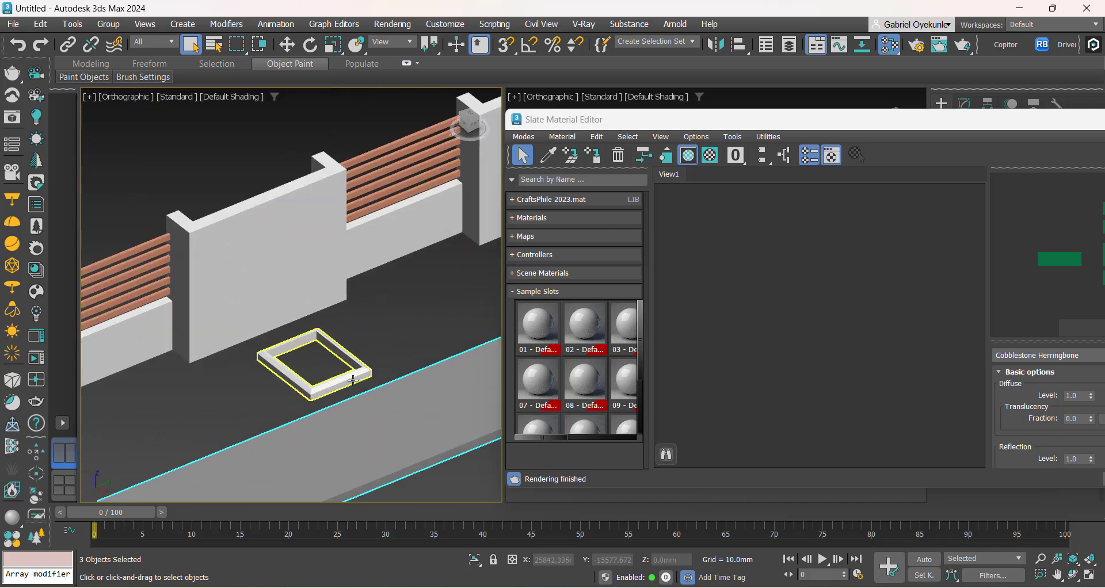
scroll(288, 344, "down", 5)
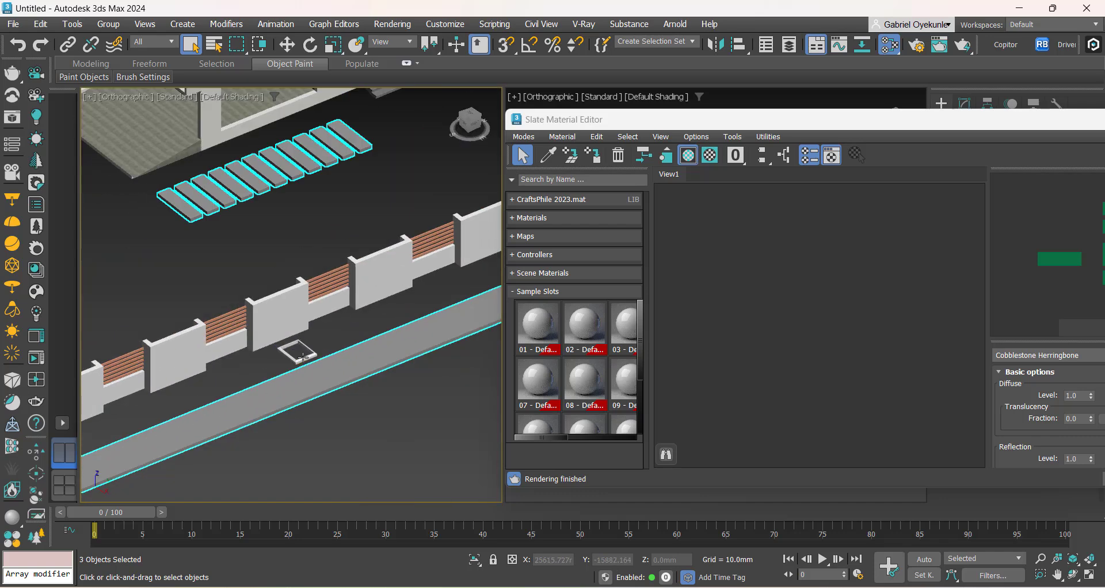
scroll(305, 361, "down", 5)
middle_click_drag(306, 361, 332, 363)
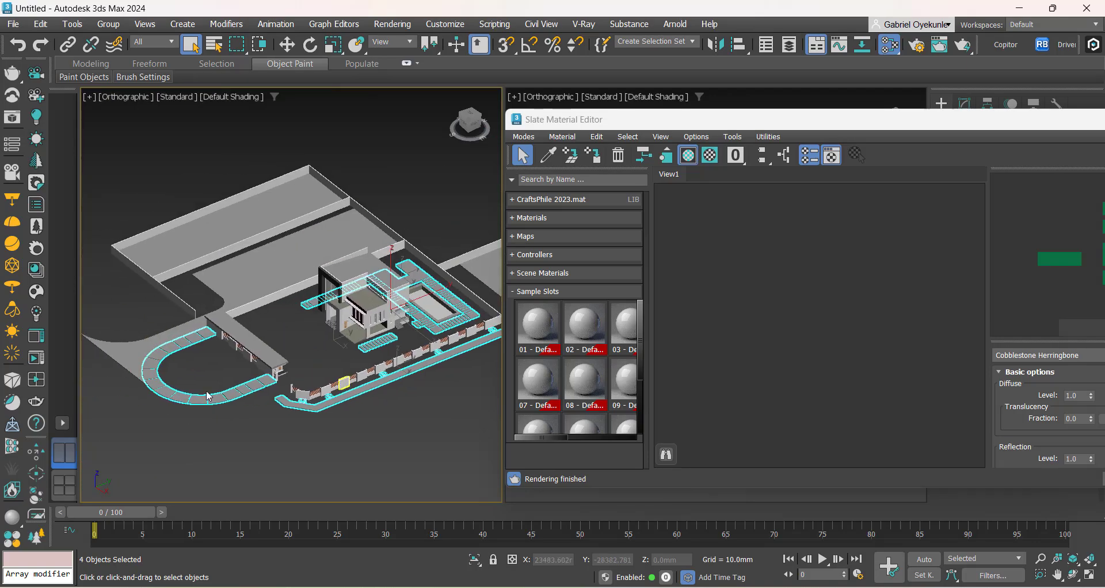
Switch to Chaos Cosmos and show the Concrete category of its materials.
scroll(333, 362, "up", 4)
middle_click_drag(421, 323, 214, 290)
scroll(392, 296, "up", 4)
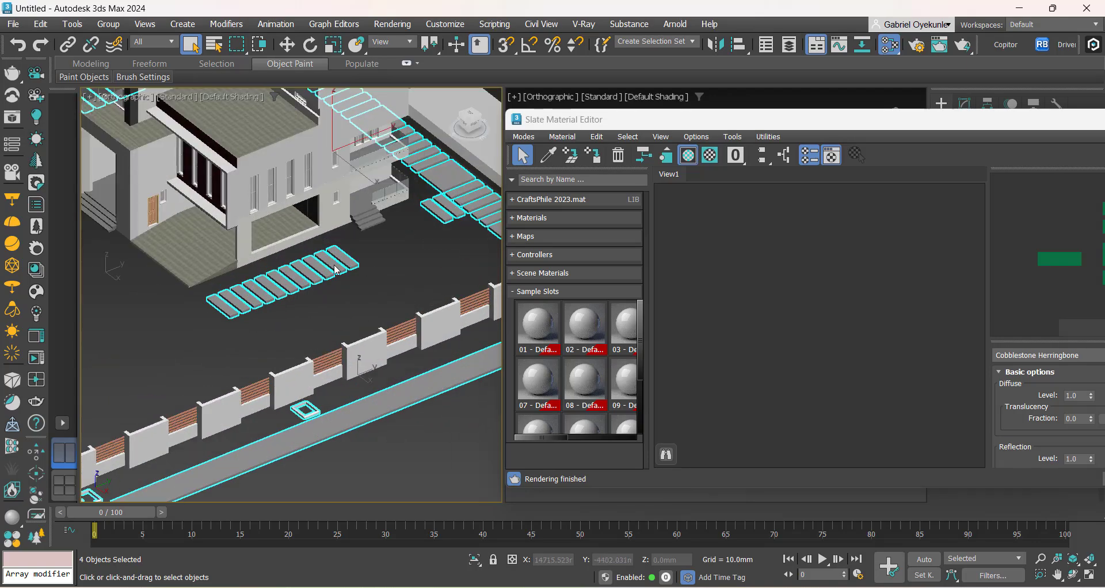
middle_click_drag(375, 275, 236, 347)
scroll(357, 260, "up", 2)
scroll(357, 261, "up", 2)
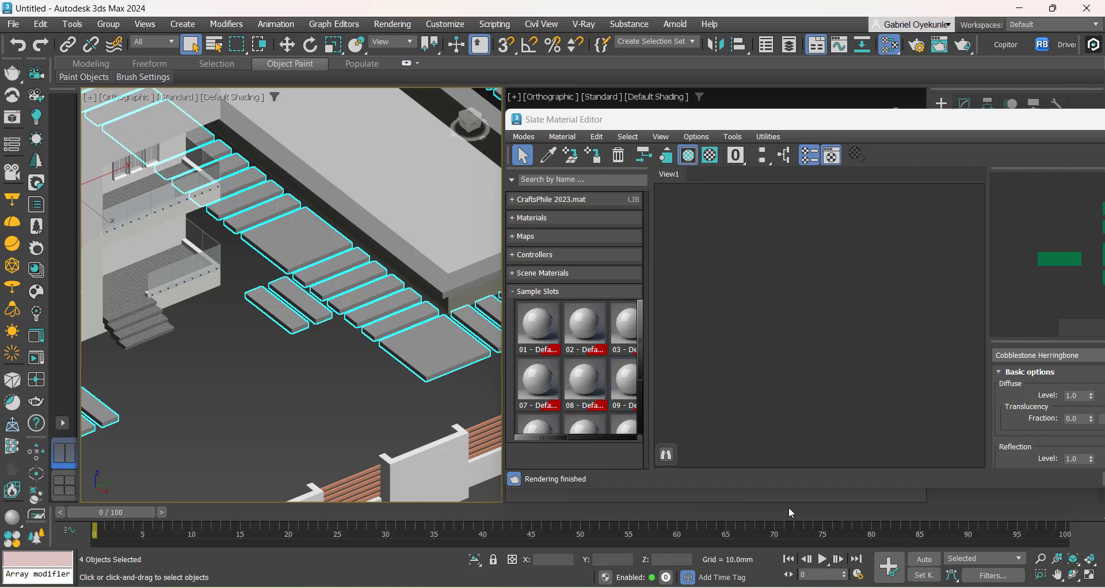
key("alt+Tab")
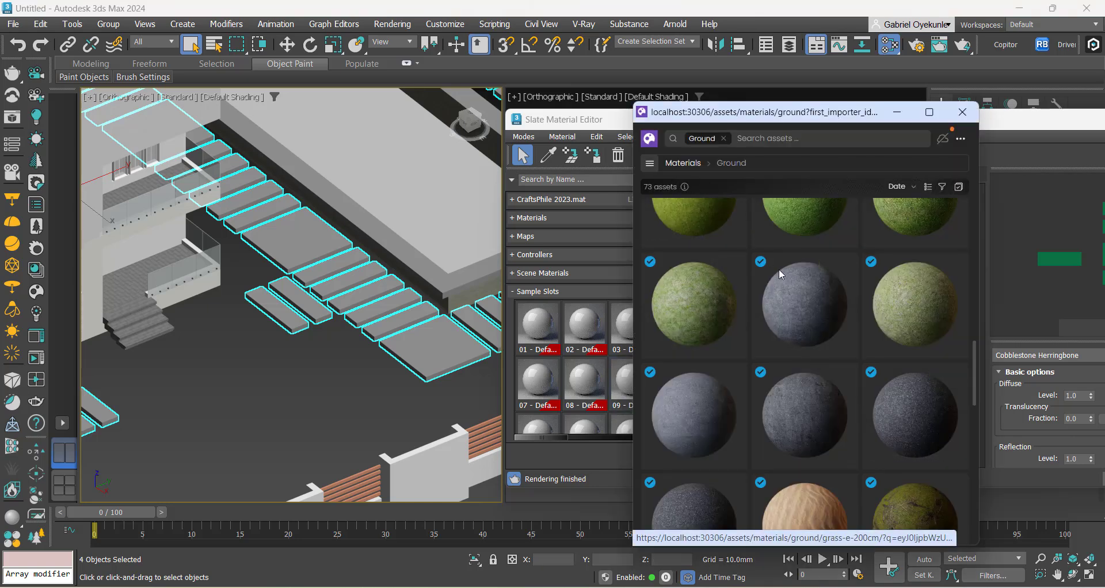
left_click(650, 163)
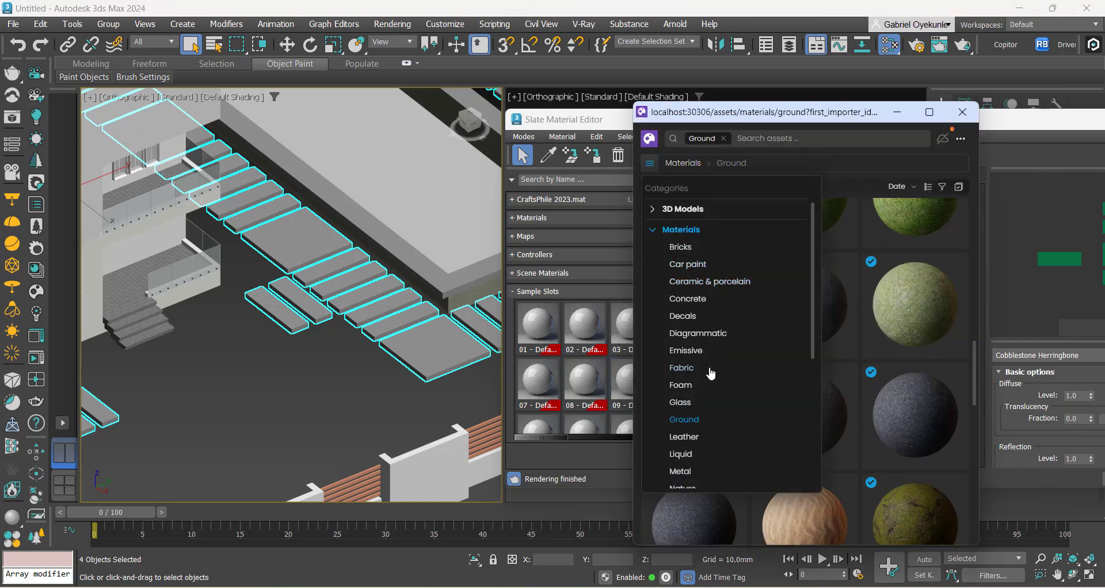
left_click(688, 300)
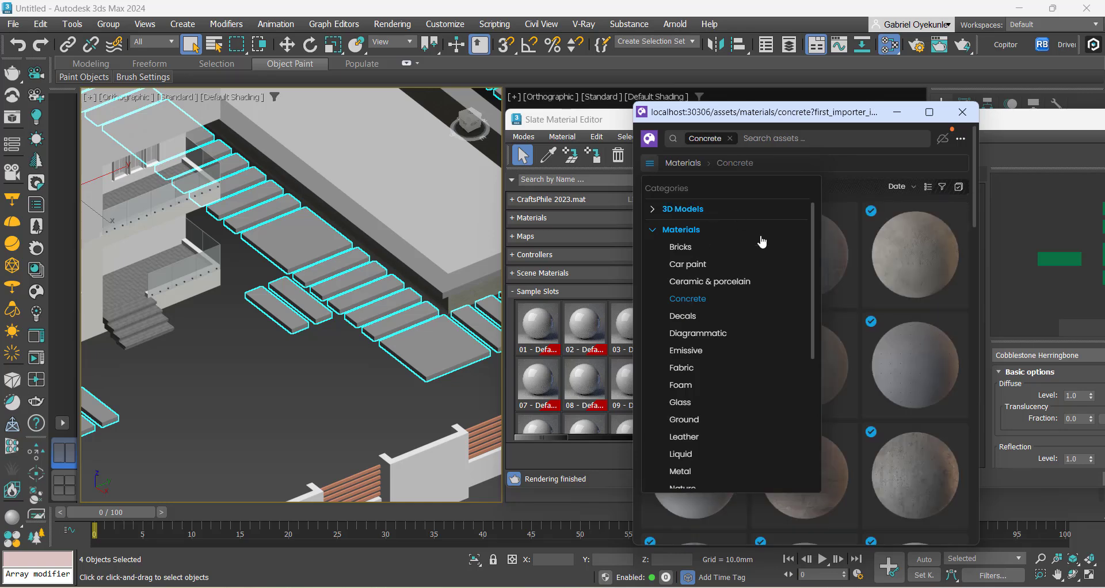
left_click(858, 307)
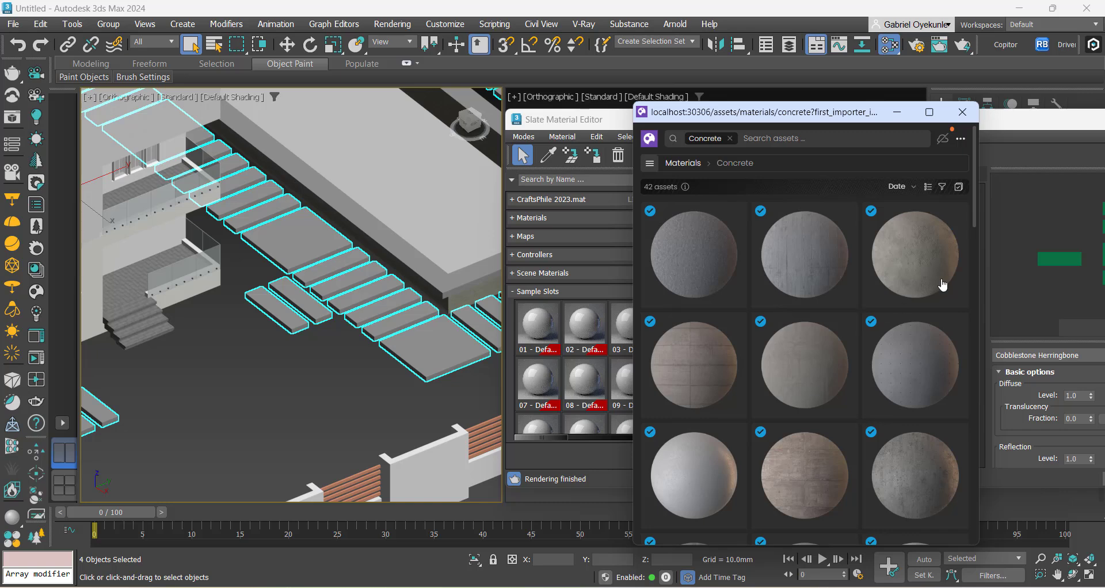
Find Concrete Simple B01 200cm among the concrete materials and assign it to the whole paving selection.
left_click_drag(974, 198, 963, 406)
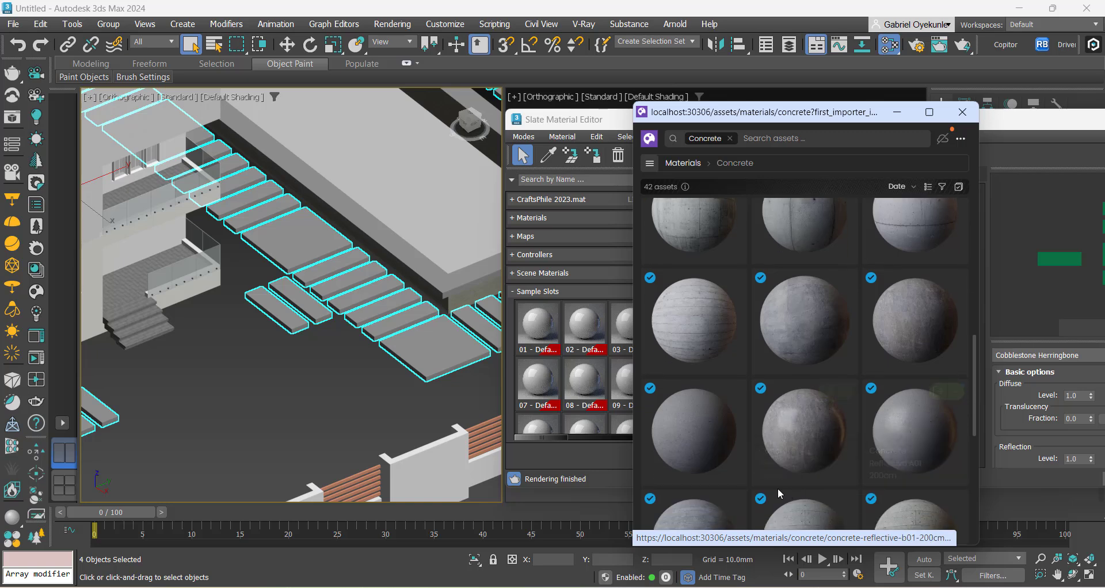
scroll(720, 378, "down", 5)
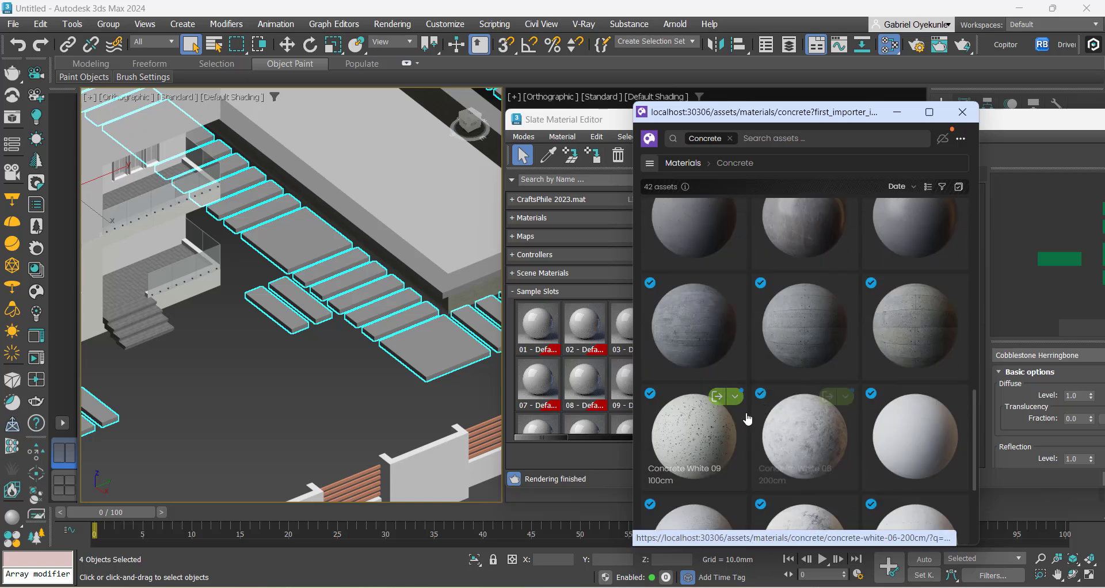
scroll(750, 417, "down", 4)
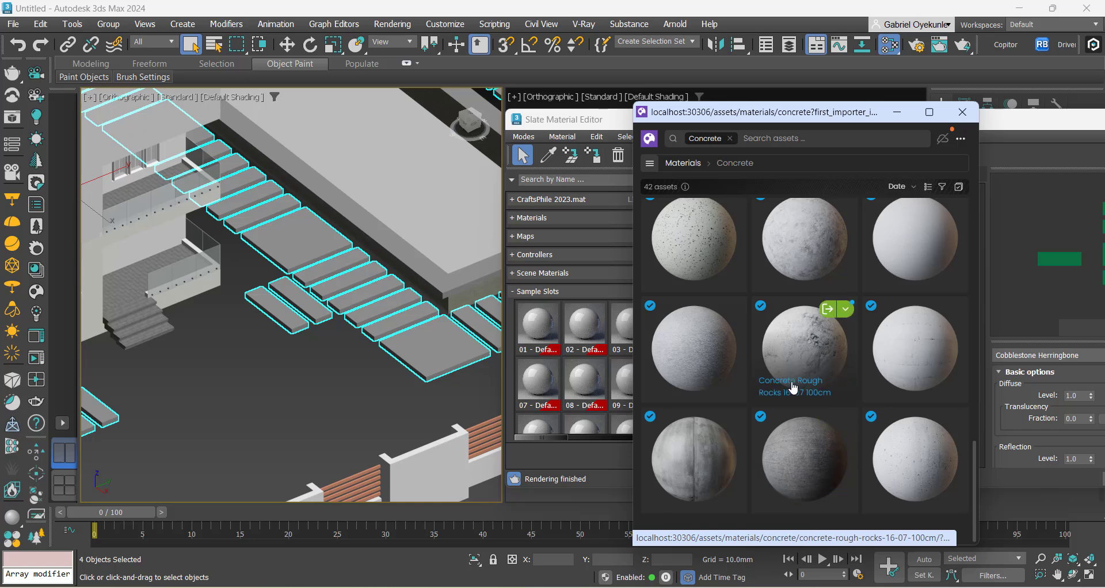
scroll(794, 380, "up", 5)
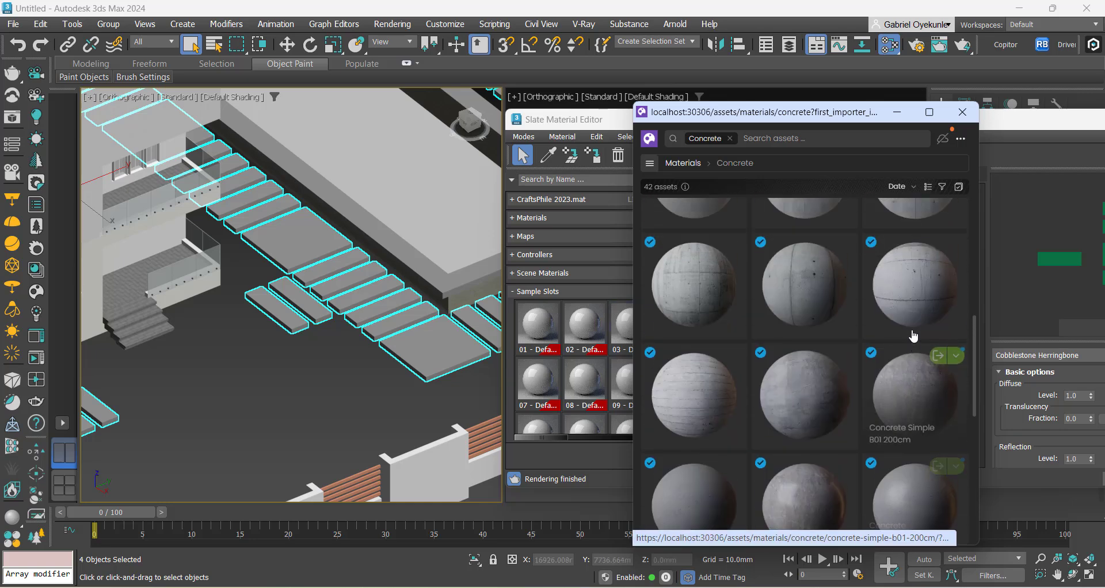
scroll(887, 348, "down", 4)
scroll(898, 337, "up", 5)
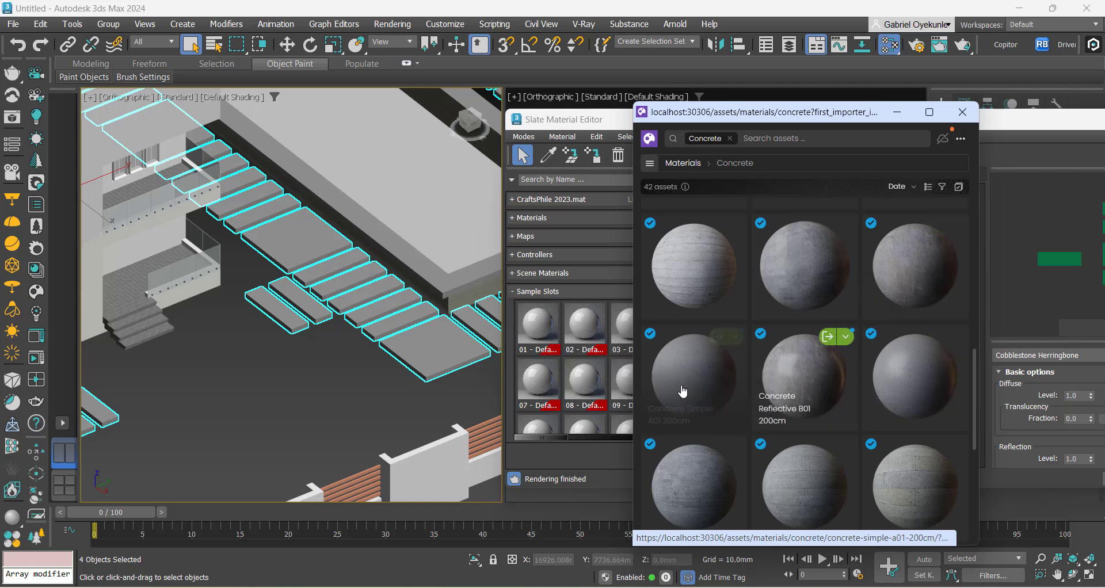
scroll(422, 280, "up", 6)
scroll(422, 279, "up", 2)
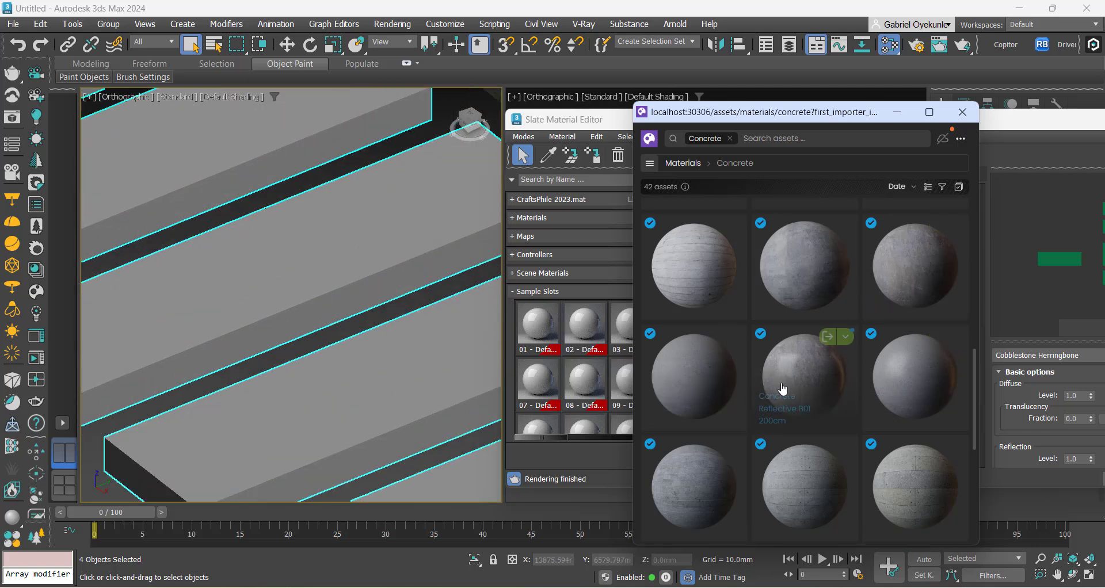
left_click_drag(921, 270, 410, 385)
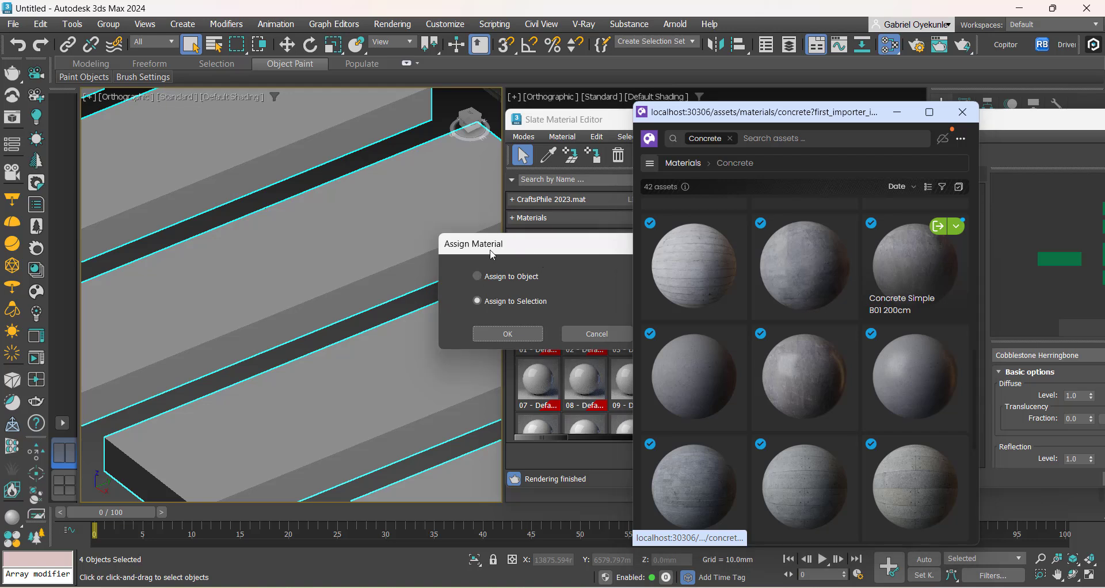
left_click(537, 249)
left_click_drag(538, 249, 489, 250)
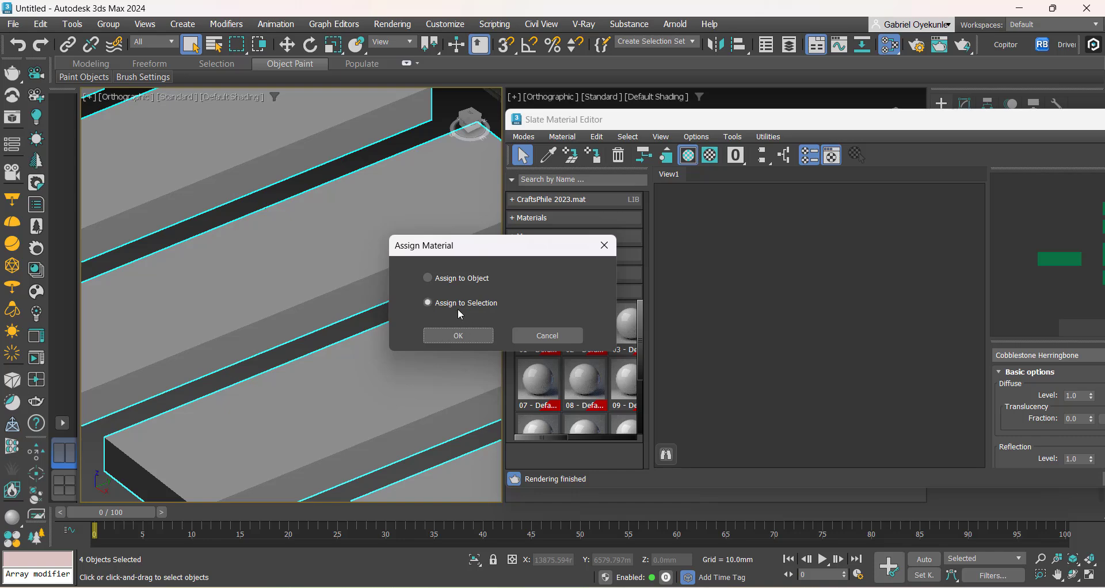
left_click(458, 335)
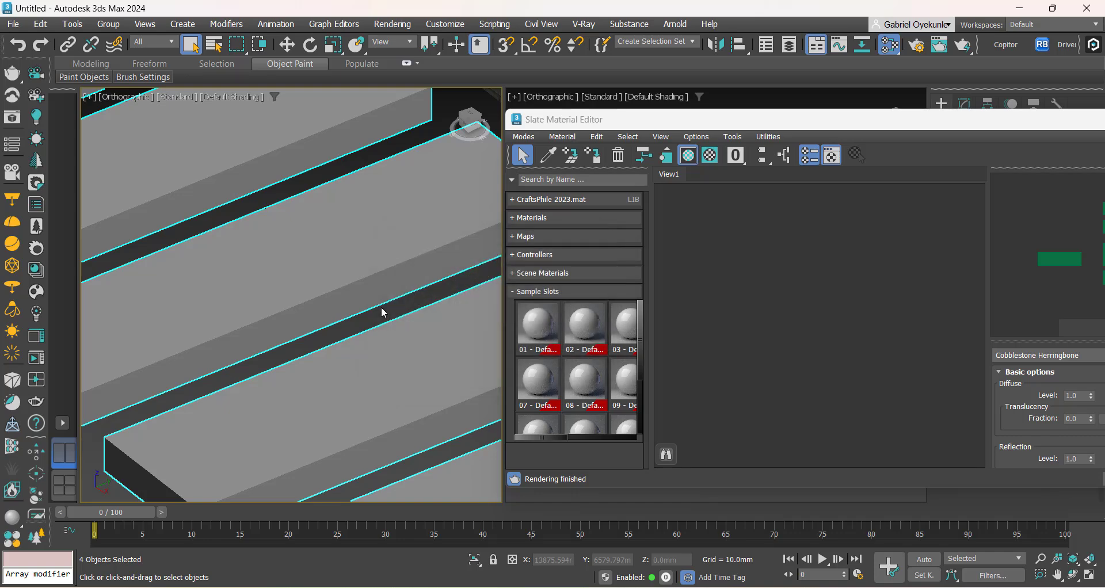
Hide the selected paving, walkway and square frames.
scroll(395, 294, "down", 5)
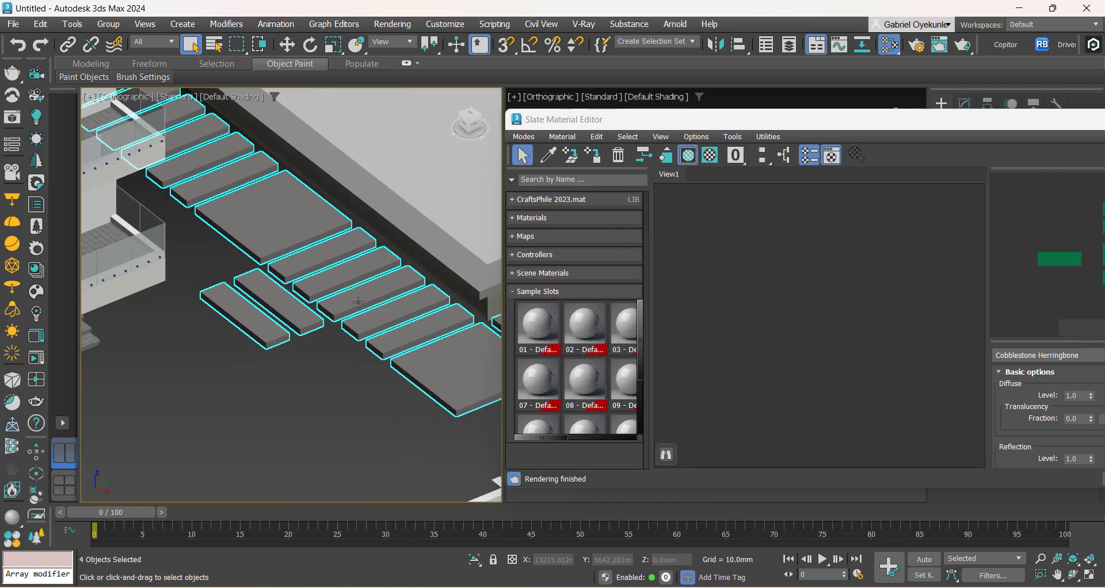
scroll(376, 290, "down", 6)
scroll(329, 383, "up", 4)
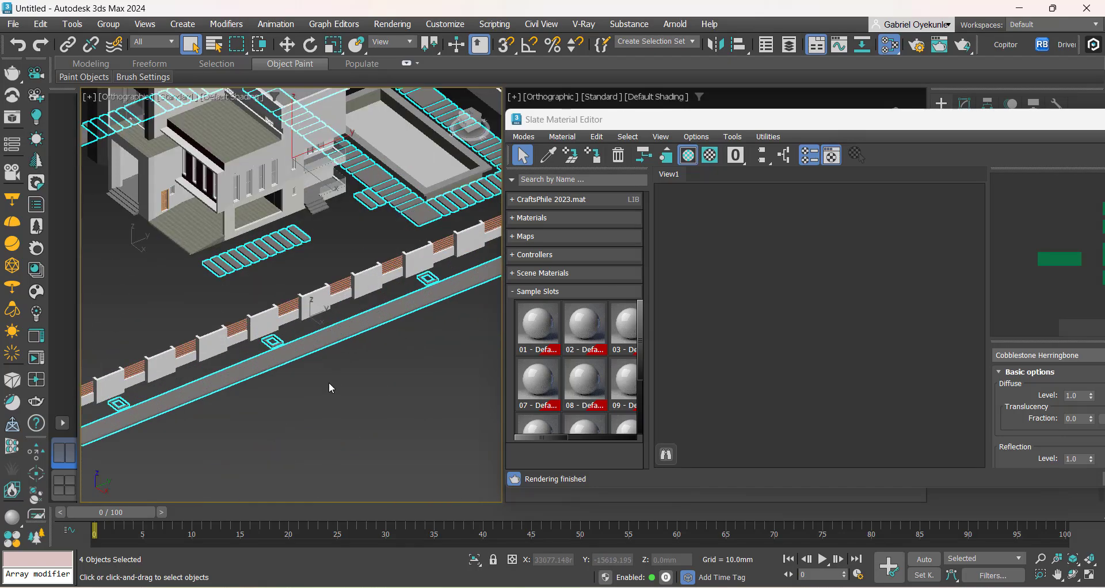
right_click(339, 379)
left_click(381, 320)
scroll(385, 371, "down", 5)
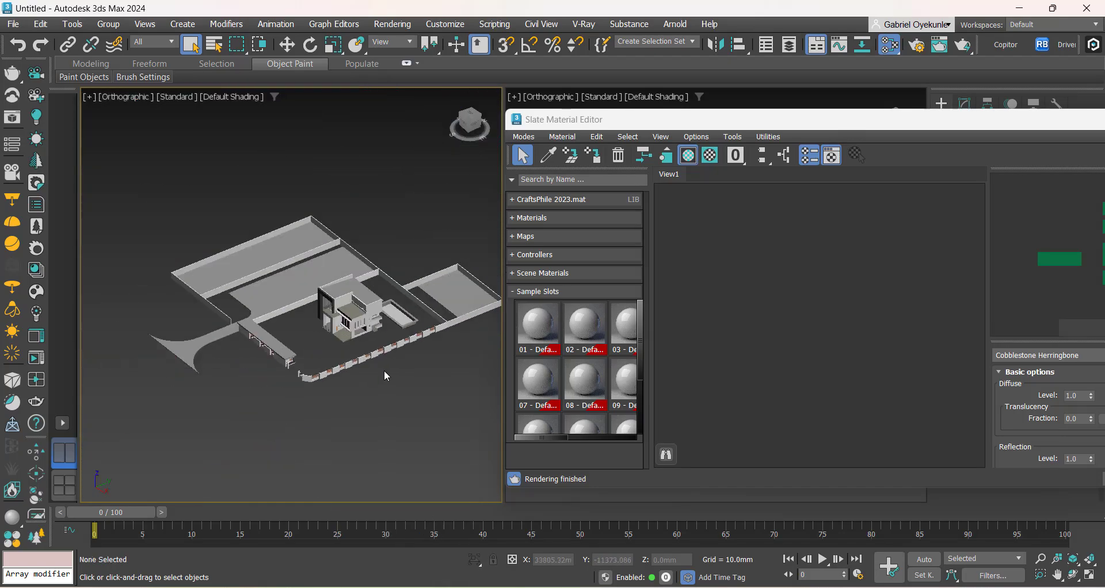
Select the long plain boundary walls around the plot, including the stretch adjoining the slatted front fence.
scroll(361, 432, "up", 10)
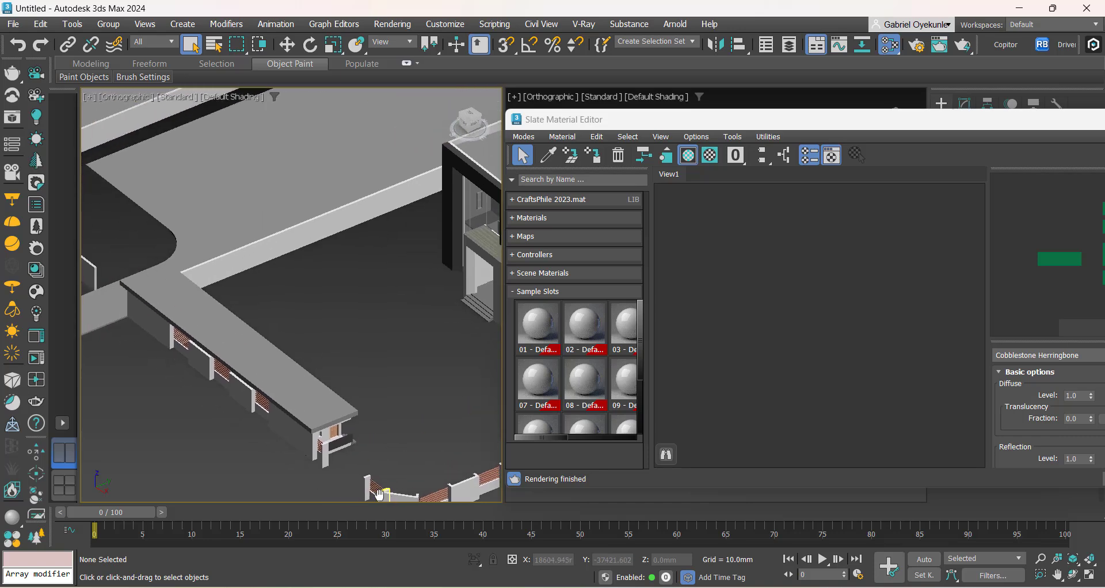
left_click(270, 254)
scroll(266, 247, "down", 5)
scroll(262, 234, "up", 3)
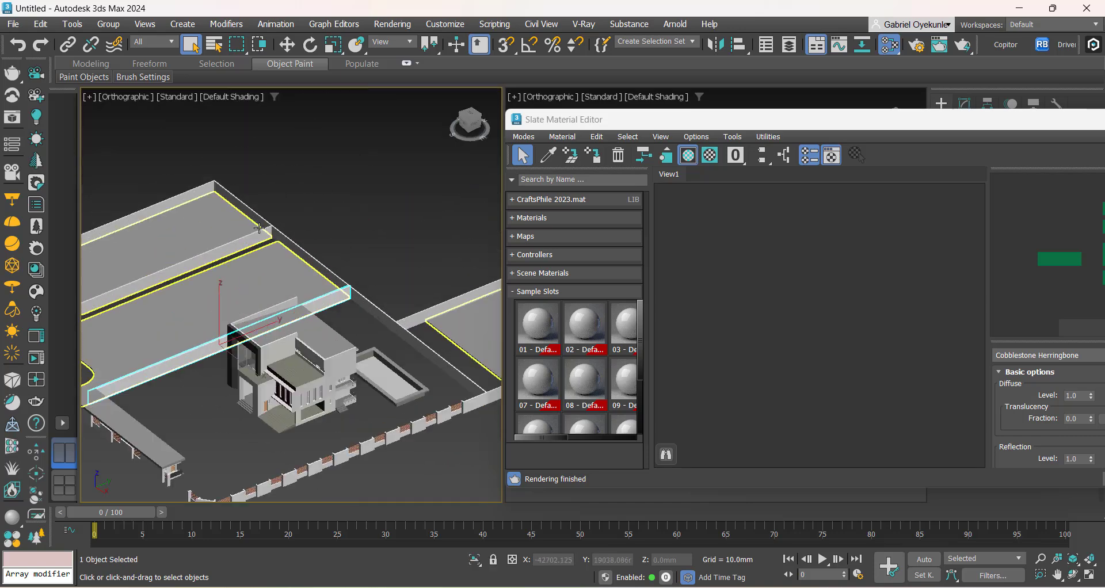
left_click(261, 232, "ctrl")
left_click(299, 249, "ctrl")
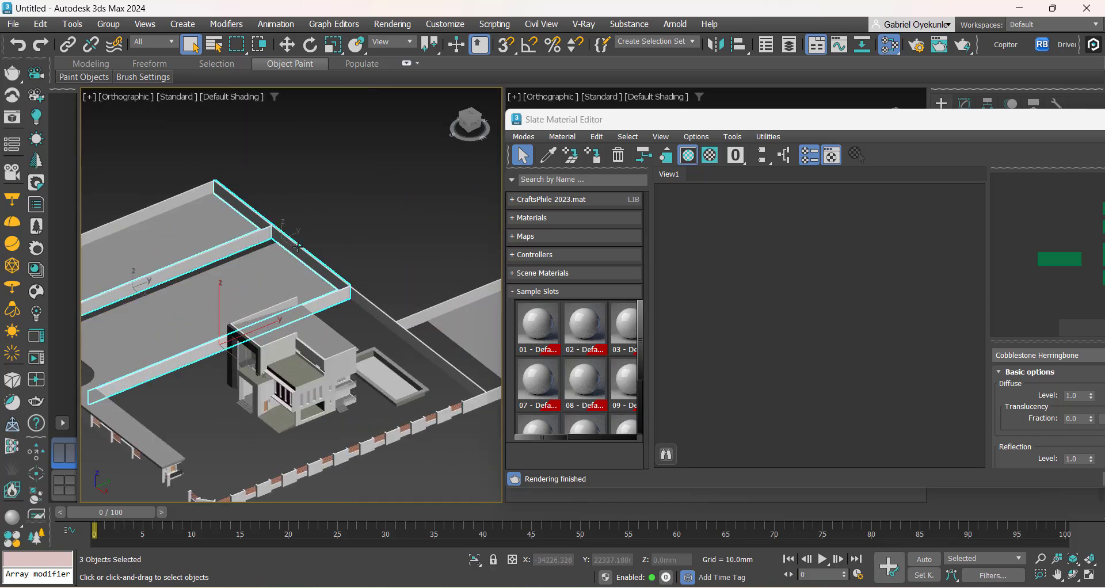
left_click(403, 360, "ctrl")
middle_click_drag(403, 363, 329, 327)
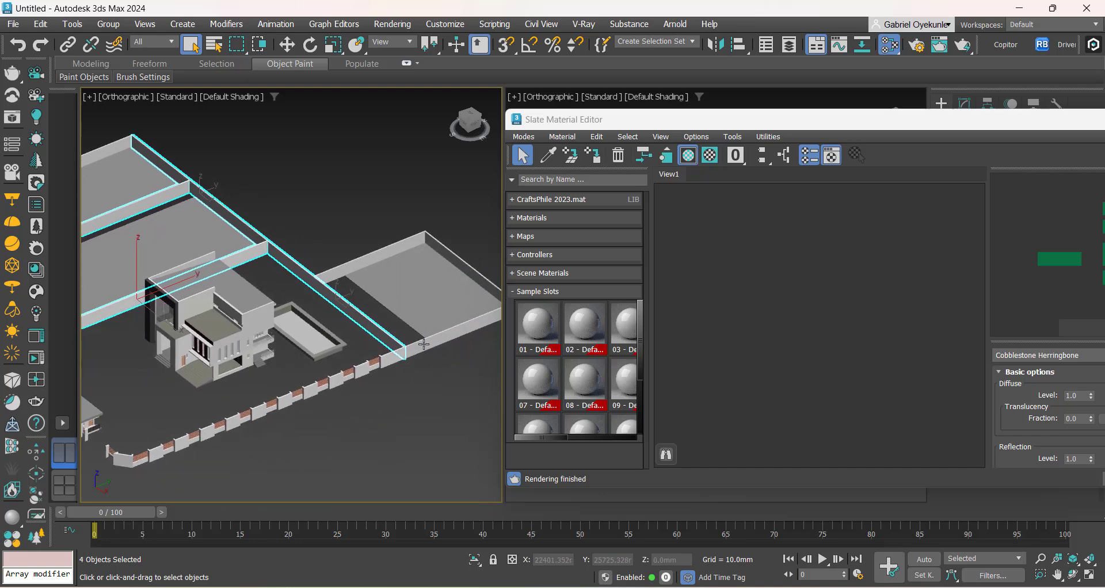
scroll(402, 368, "up", 3)
left_click(381, 346, "ctrl")
scroll(349, 357, "up", 5)
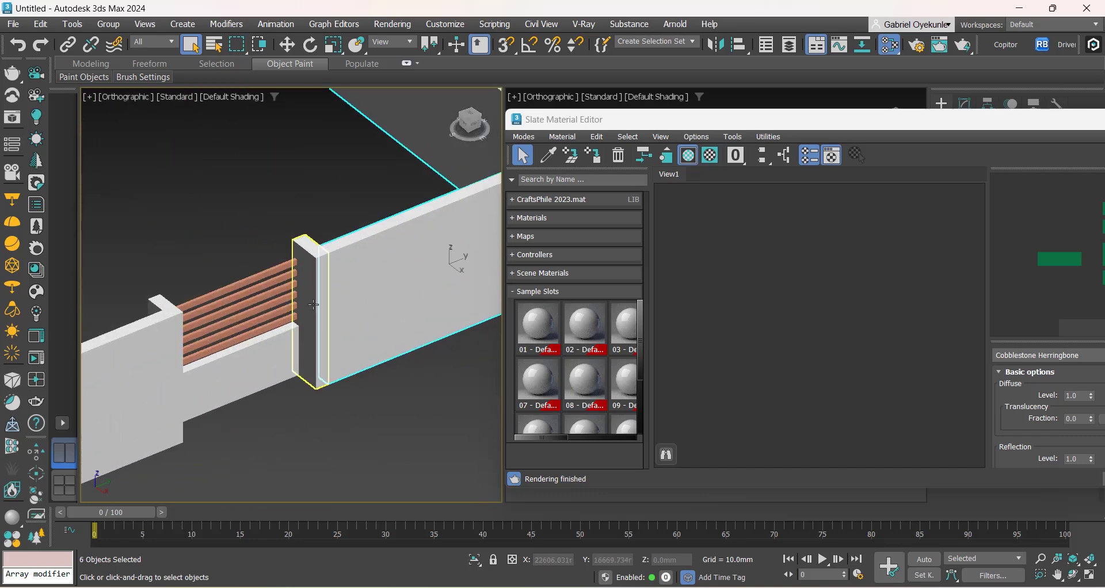
Add the first slatted bay's low wall and piers, plus the adjoining solid fence panel and its end pier, to the selection.
left_click(309, 348, "ctrl")
left_click(282, 354, "ctrl")
middle_click_drag(254, 402, 361, 426)
scroll(360, 426, "up", 2)
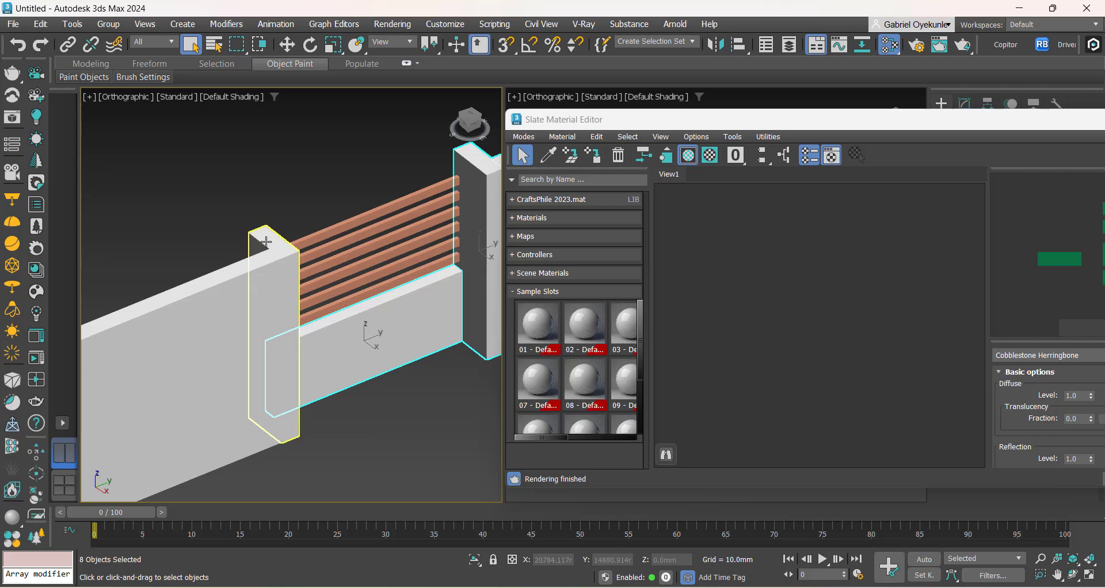
left_click(289, 335, "ctrl")
scroll(292, 333, "down", 7)
scroll(292, 333, "up", 4)
scroll(402, 328, "up", 4)
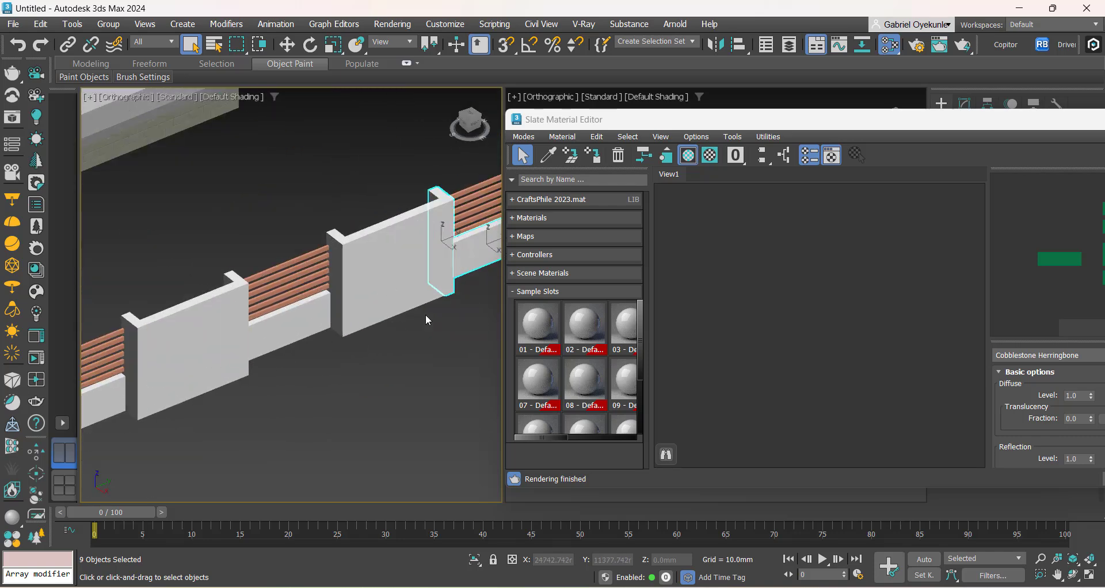
left_click(372, 283, "ctrl")
scroll(341, 253, "up", 5)
left_click(341, 250, "ctrl")
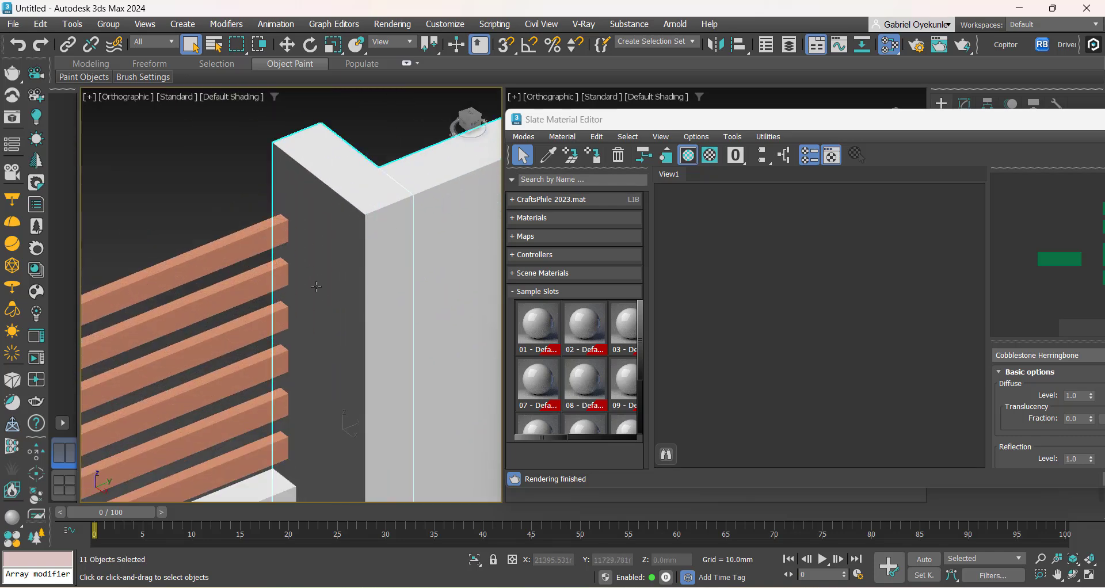
Extend the selection along the front fence over the low walls, piers and solid panels of the next two slatted bays.
scroll(317, 287, "down", 7)
mouse_move(266, 361)
middle_mouse_down()
mouse_move(397, 417)
mouse_move(303, 361)
mouse_move(390, 395)
mouse_move(277, 367)
middle_mouse_up()
scroll(307, 354, "up", 5)
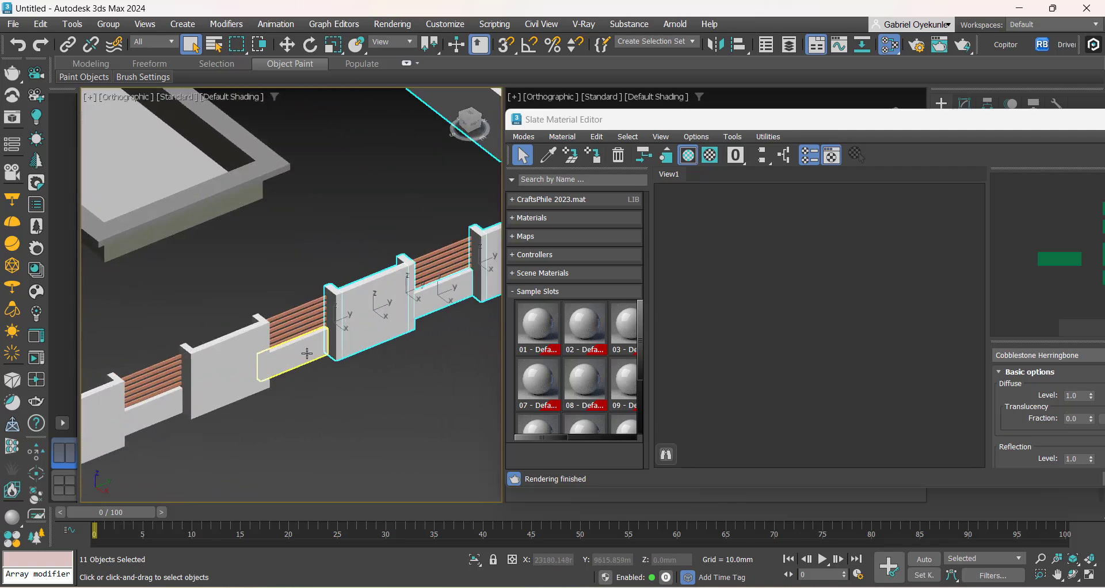
left_click(253, 319, "ctrl")
left_click(223, 341, "ctrl")
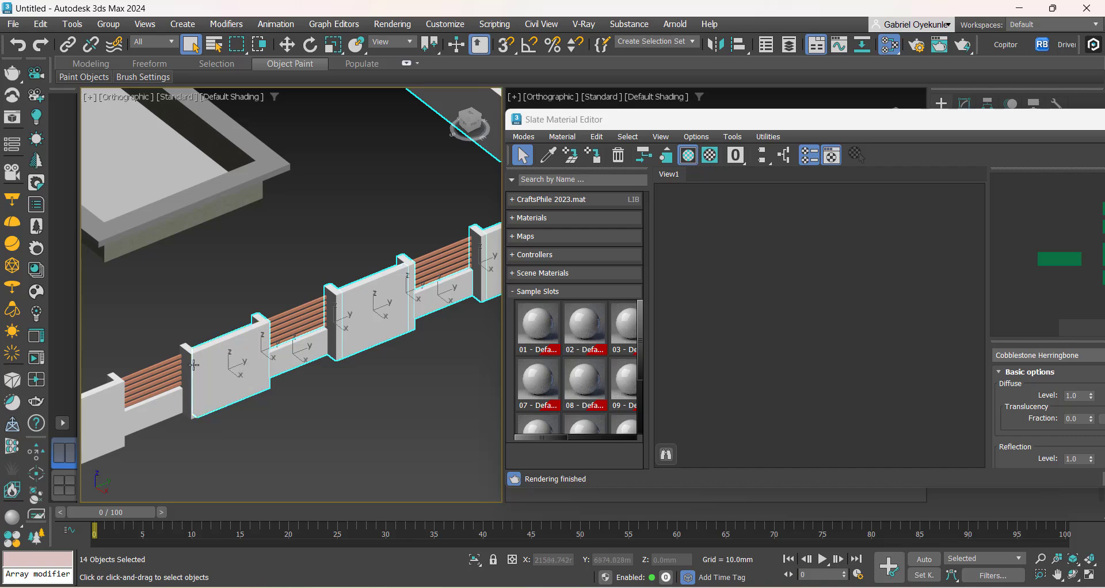
scroll(183, 359, "up", 6)
left_click(223, 383, "ctrl")
scroll(223, 383, "down", 2)
scroll(360, 350, "down", 4)
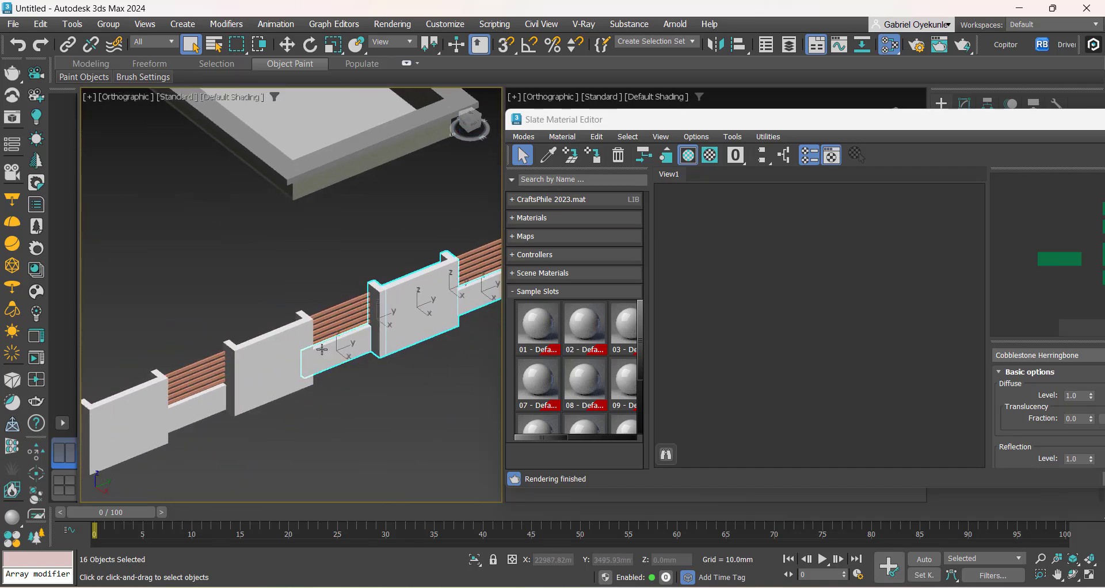
scroll(295, 325, "up", 4)
left_click(304, 306, "ctrl")
left_click(264, 345, "ctrl")
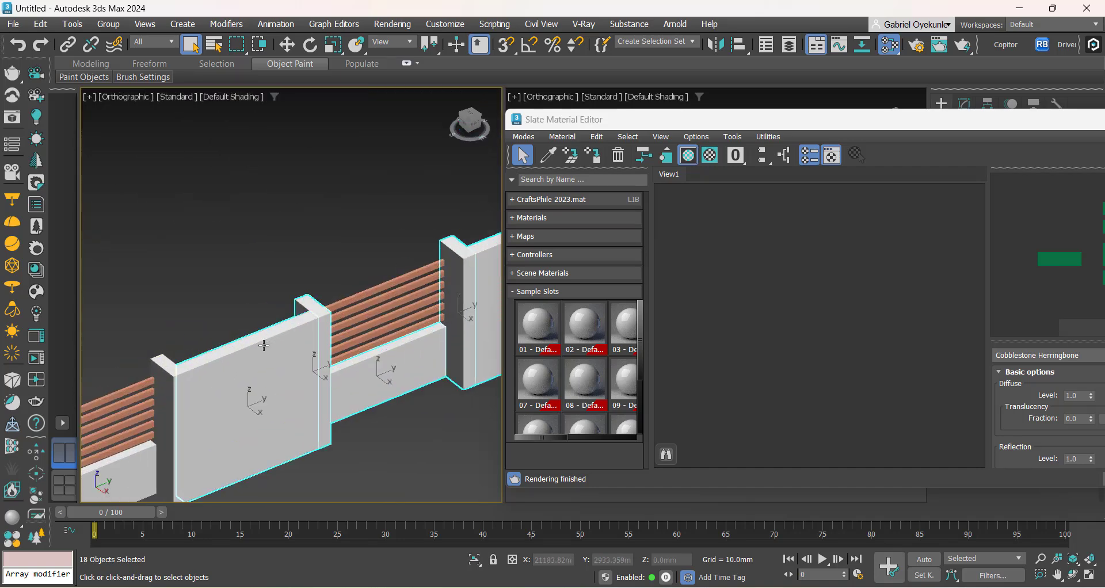
left_click(159, 381, "ctrl")
Continue adding fence parts to the selection: two more low walls with their piers and solid panels, leaving out the wooden slats.
scroll(239, 392, "down", 5)
scroll(323, 340, "up", 4)
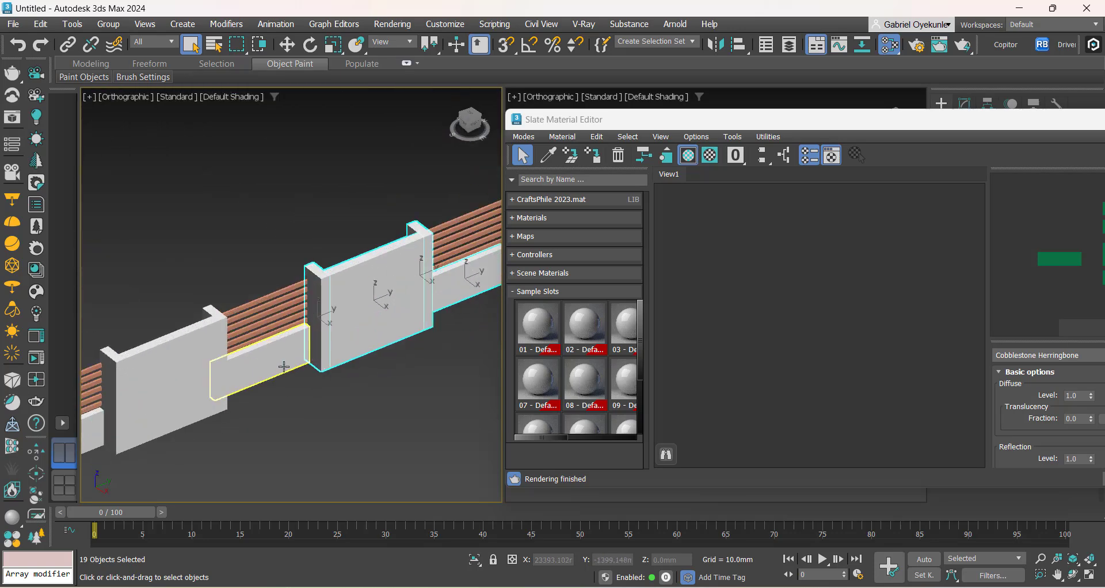
left_click(221, 314, "ctrl")
left_click(175, 350, "ctrl")
middle_click_drag(157, 408, 305, 392)
scroll(241, 346, "up", 5)
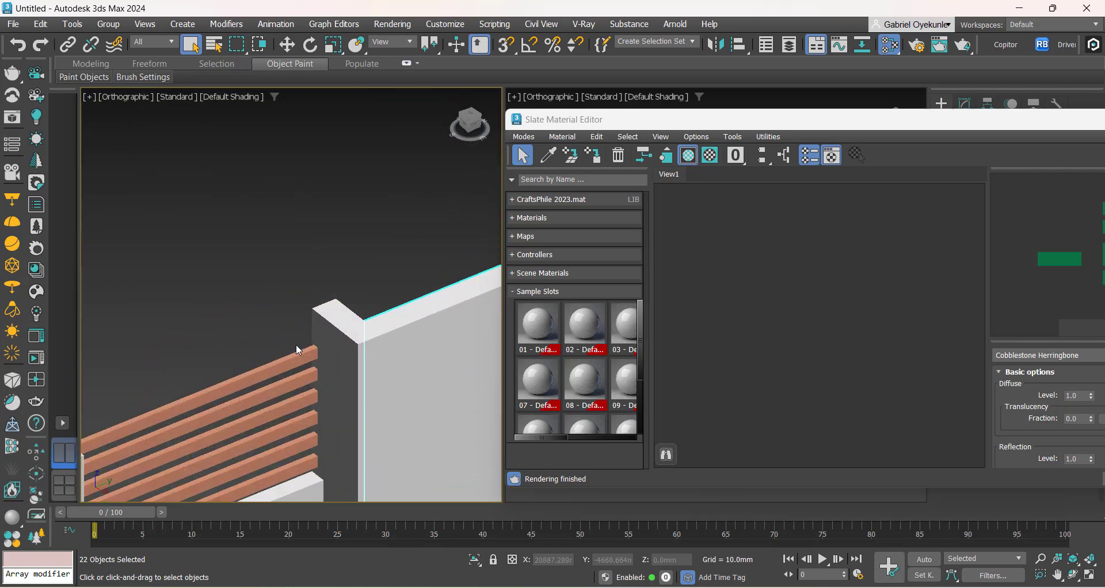
left_click(333, 317, "ctrl")
scroll(317, 395, "down", 5)
scroll(296, 334, "up", 5)
left_click(296, 333, "ctrl")
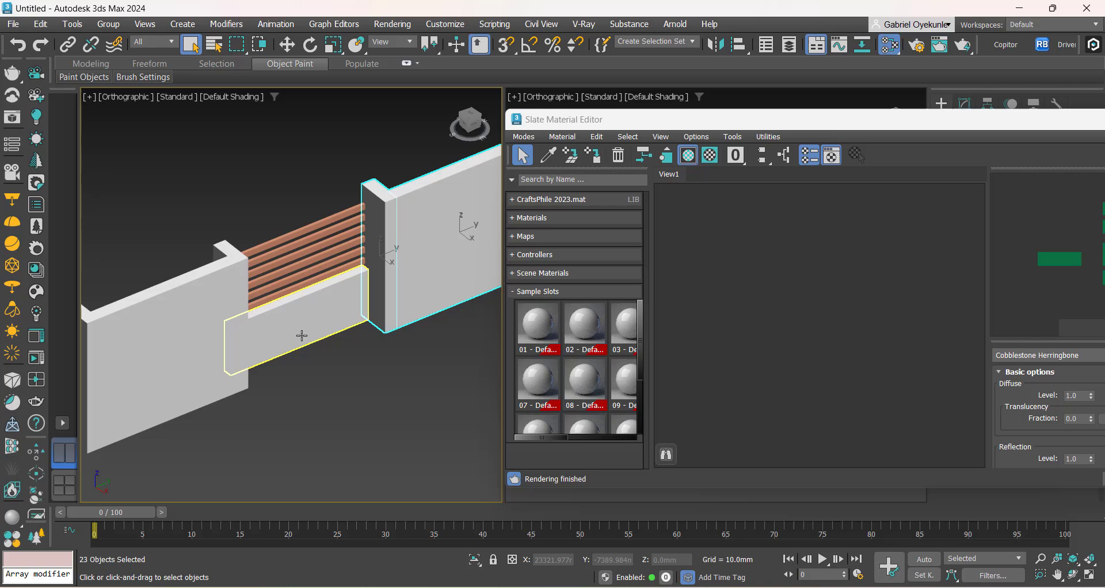
left_click(226, 246, "ctrl")
left_click(183, 297, "ctrl")
scroll(317, 358, "down", 5)
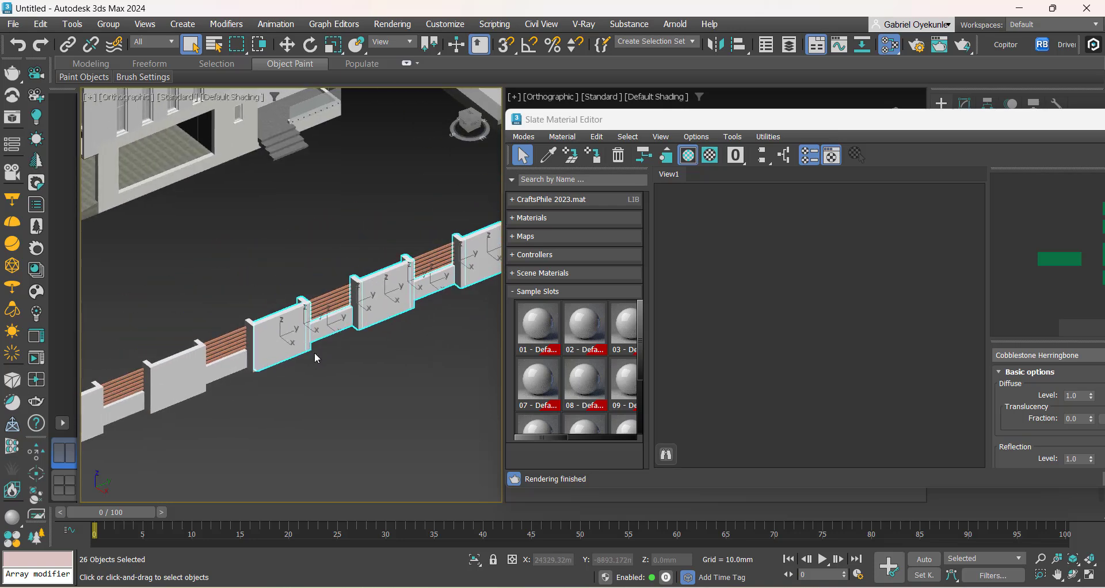
Extend the selection to every object similar to the selected boundary walls and fence pieces with Select Similar.
right_click(315, 354)
left_click(357, 426)
scroll(358, 406, "down", 5)
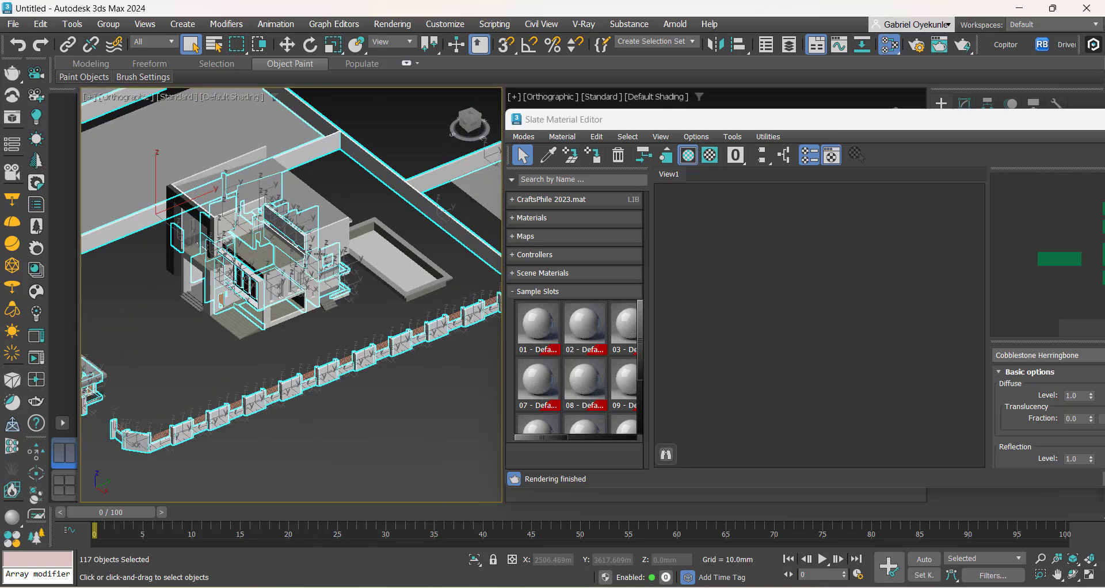
In the top view, remove the house walls and the gatehouse parts behind the front fence from the selection.
scroll(256, 251, "down", 4)
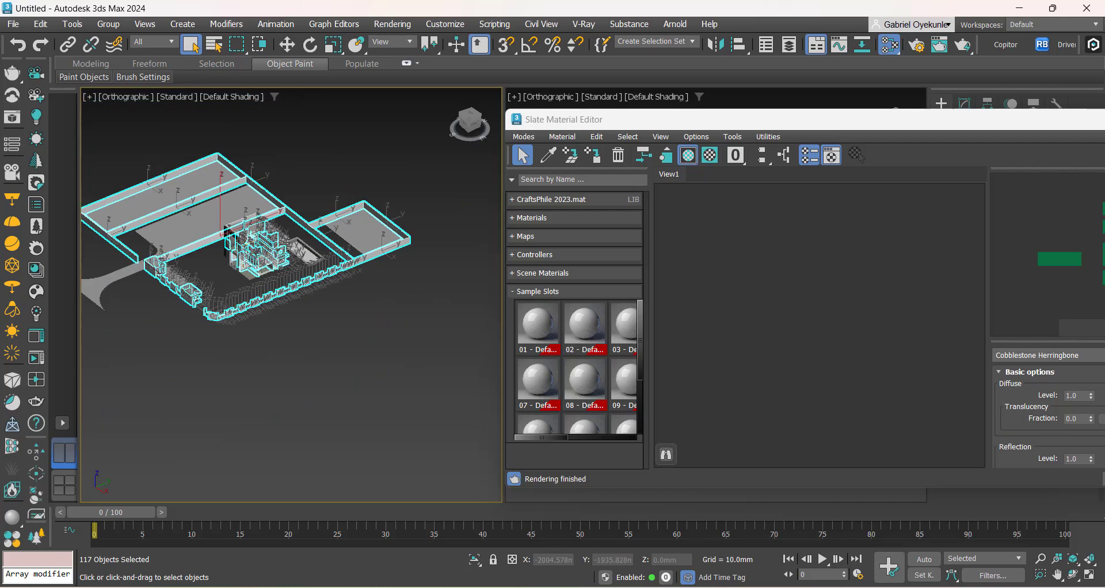
middle_click_drag(187, 290, 266, 306)
scroll(275, 308, "up", 5)
scroll(288, 351, "down", 3)
middle_click_drag(374, 349, 312, 356)
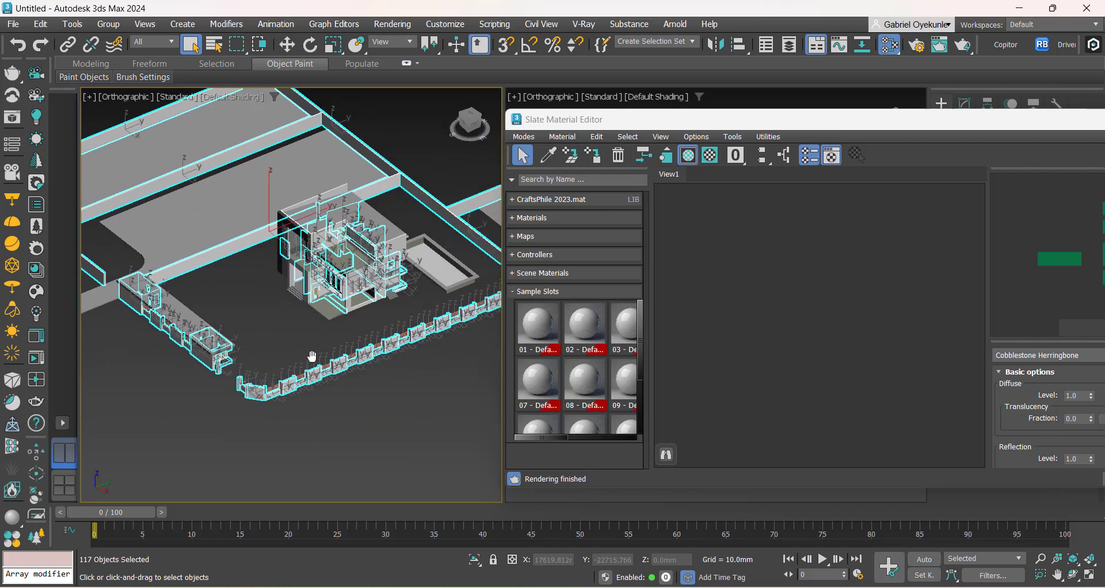
key("t")
scroll(316, 344, "down", 5)
scroll(326, 345, "up", 1)
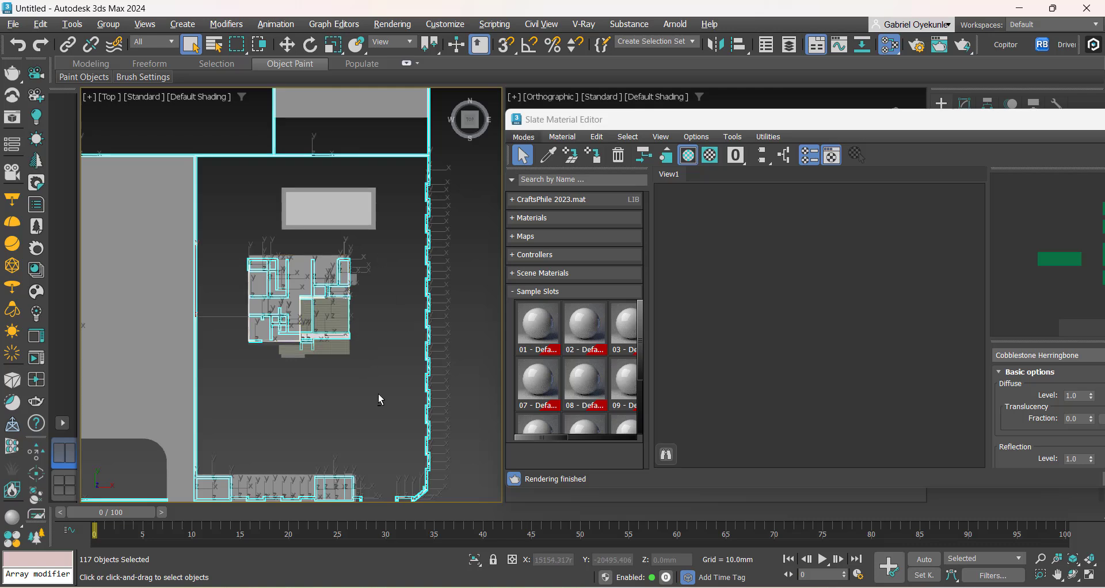
left_click_drag(378, 393, 222, 242, "alt")
middle_click_drag(293, 389, 368, 257)
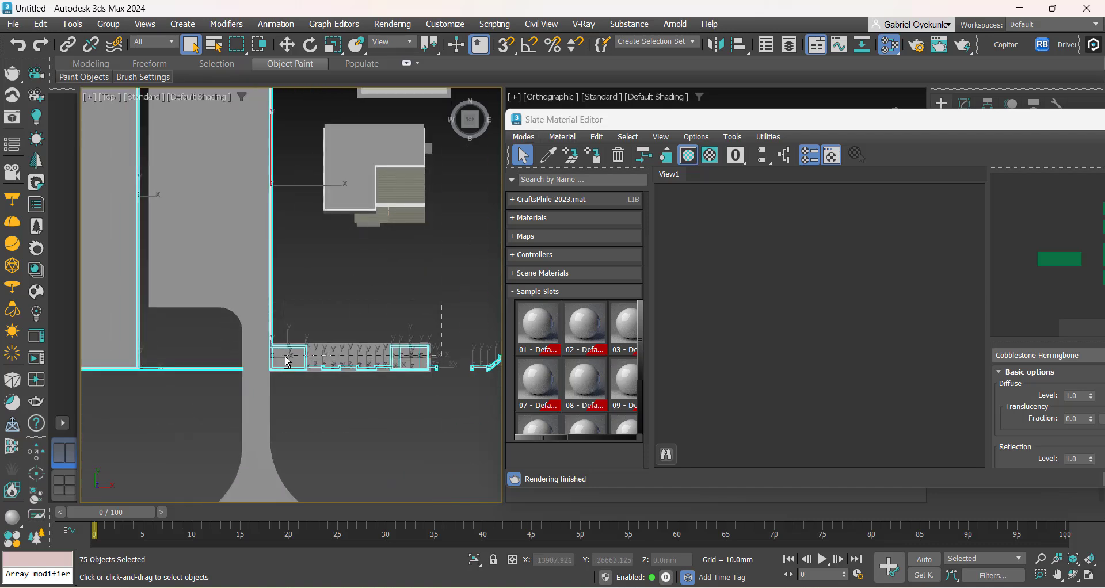
left_click_drag(285, 356, 286, 358, "alt")
scroll(311, 373, "down", 5)
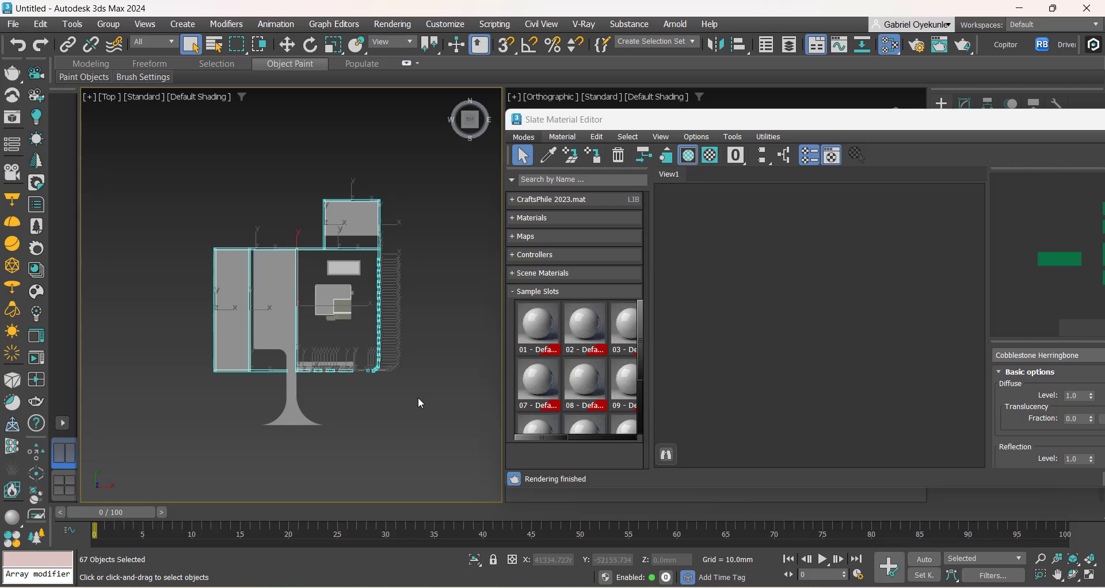
Examine the selected boundary walls and fence around the whole plot in a 3D view.
scroll(412, 322, "up", 3)
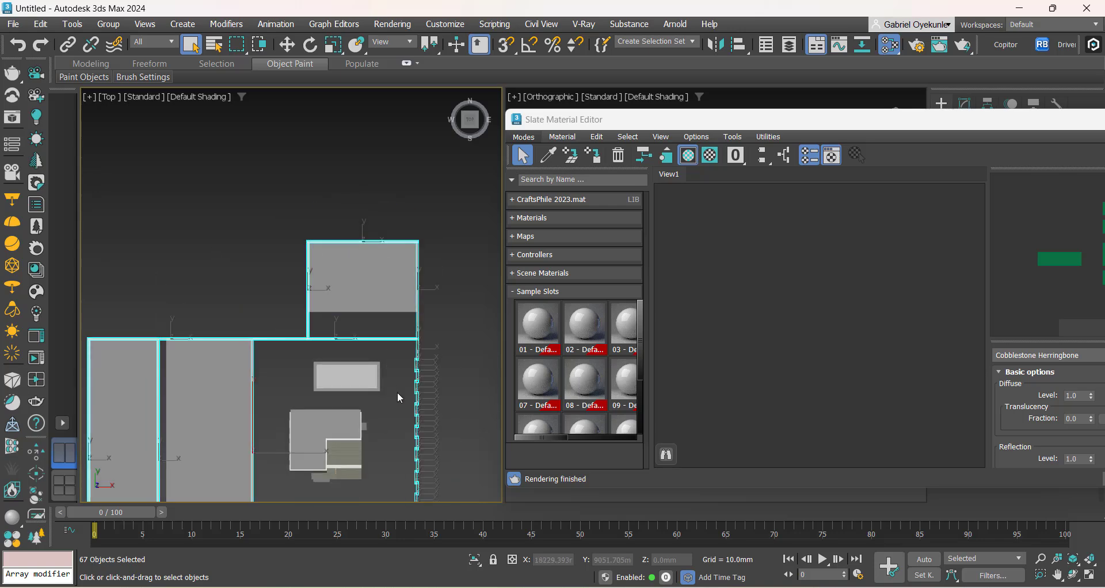
middle_click_drag(398, 392, 342, 309, "alt")
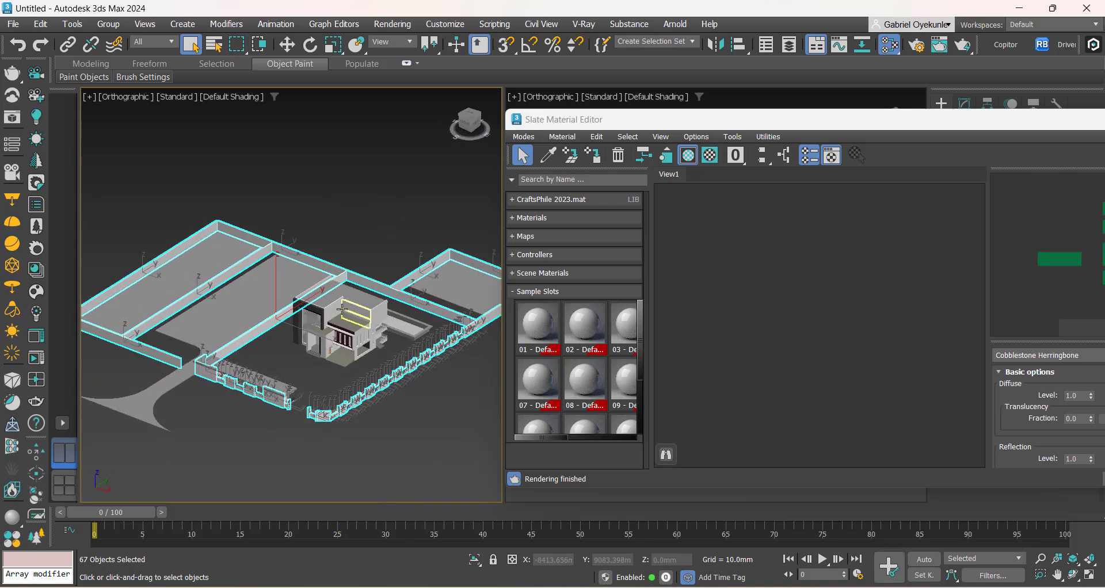
scroll(310, 343, "up", 3)
middle_click_drag(274, 410, 343, 348)
scroll(166, 336, "up", 5)
middle_click_drag(161, 346, 333, 381)
scroll(242, 357, "down", 5)
middle_click_drag(228, 323, 252, 356)
scroll(252, 356, "down", 1)
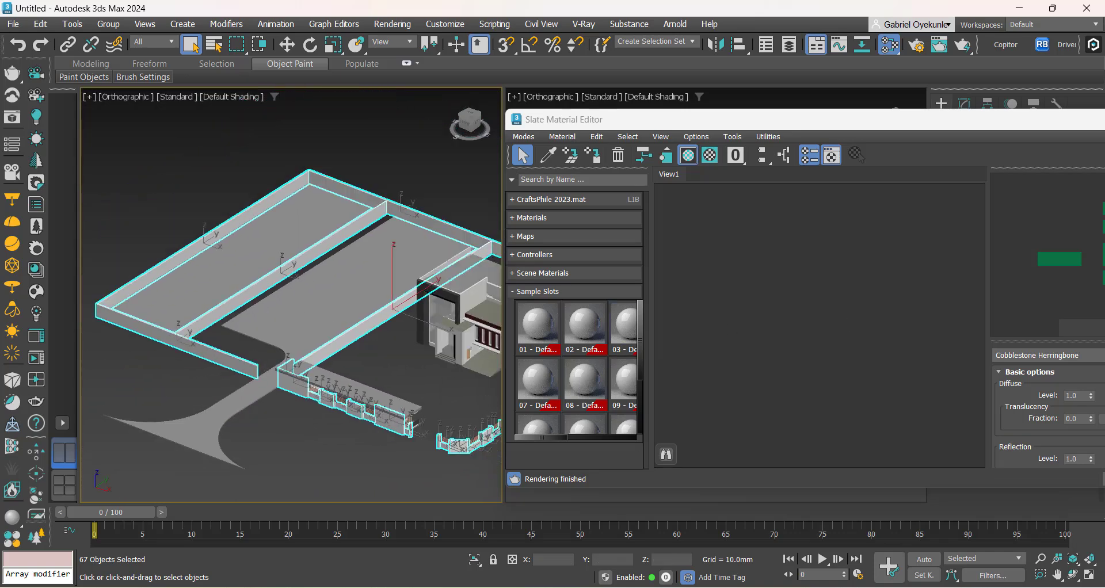
Switch to Chaos Cosmos, find Concrete Roughboard among the concrete materials and bring it into the Slate Material Editor.
key("alt+Tab")
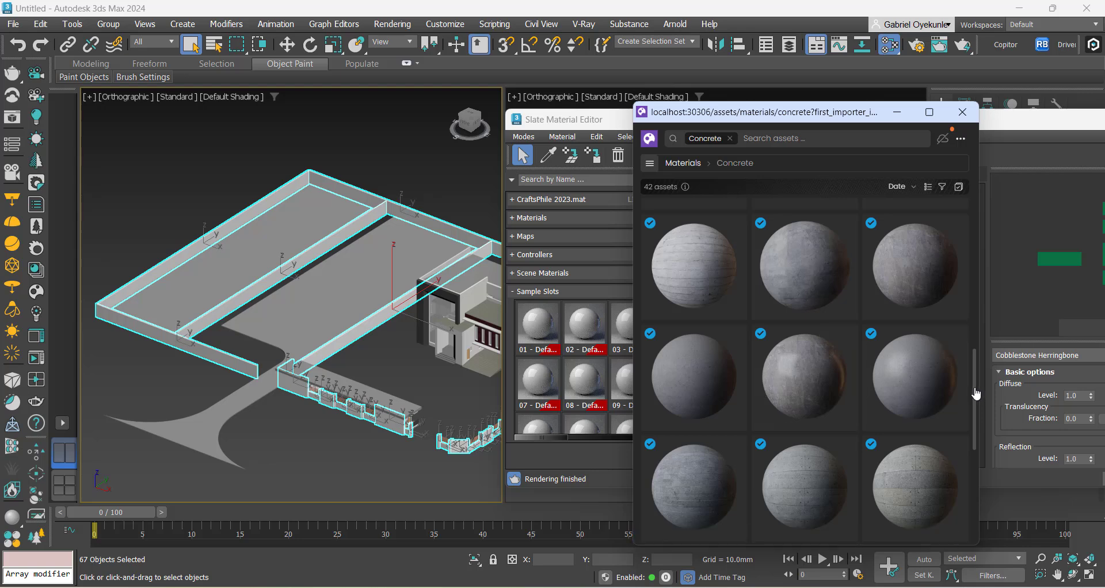
left_click_drag(974, 387, 962, 221)
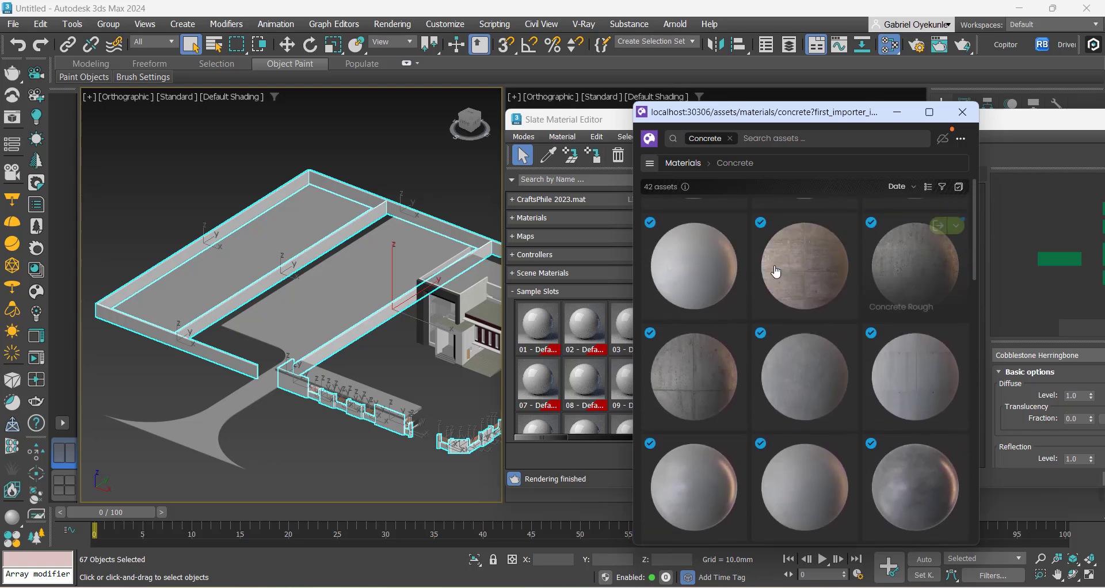
left_click_drag(798, 119, 410, 172)
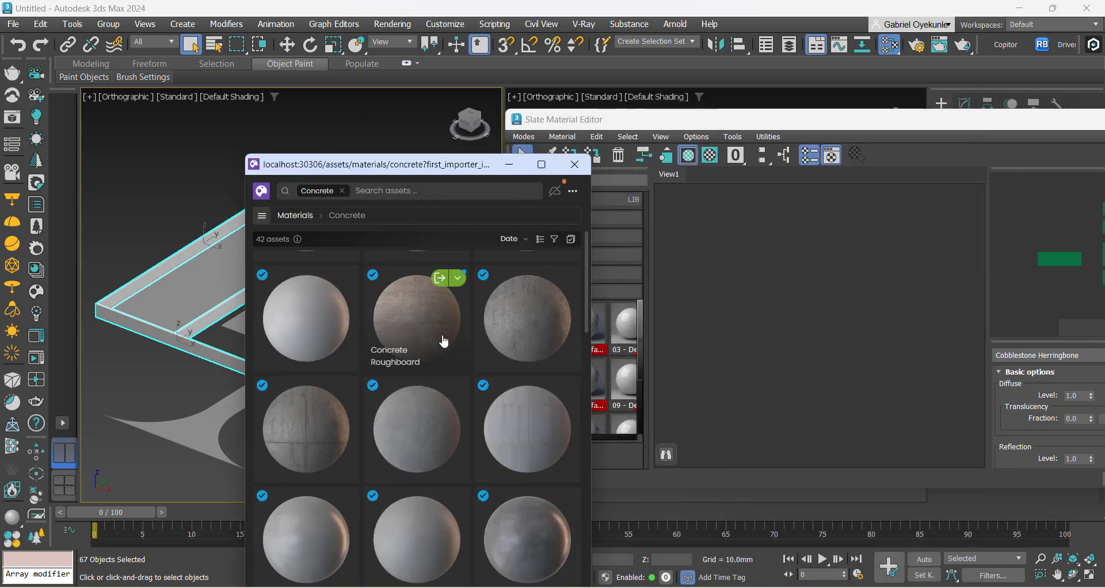
left_click_drag(824, 275, 782, 282)
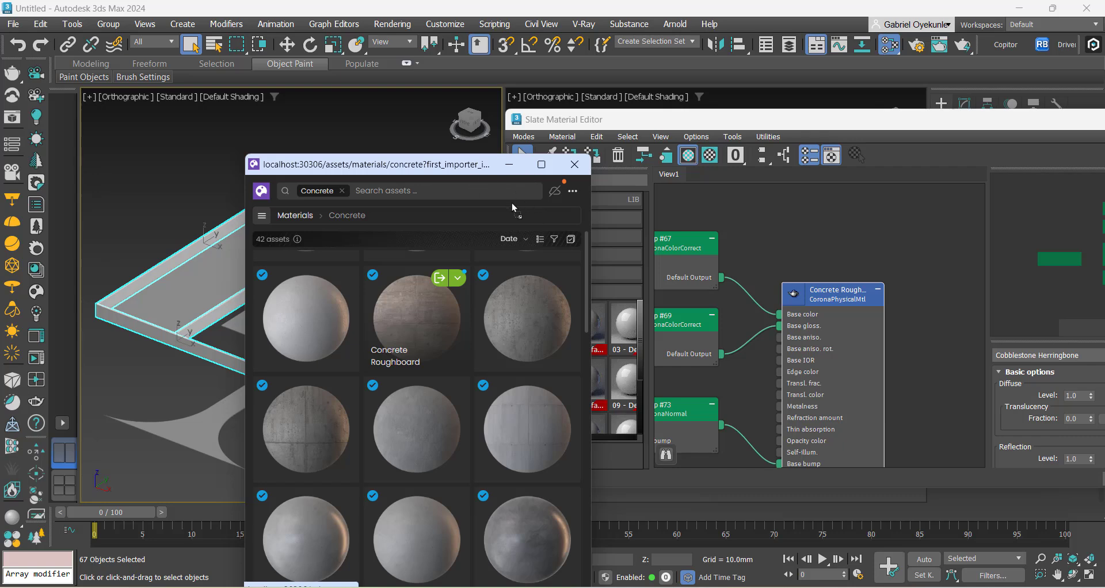
left_click(509, 164)
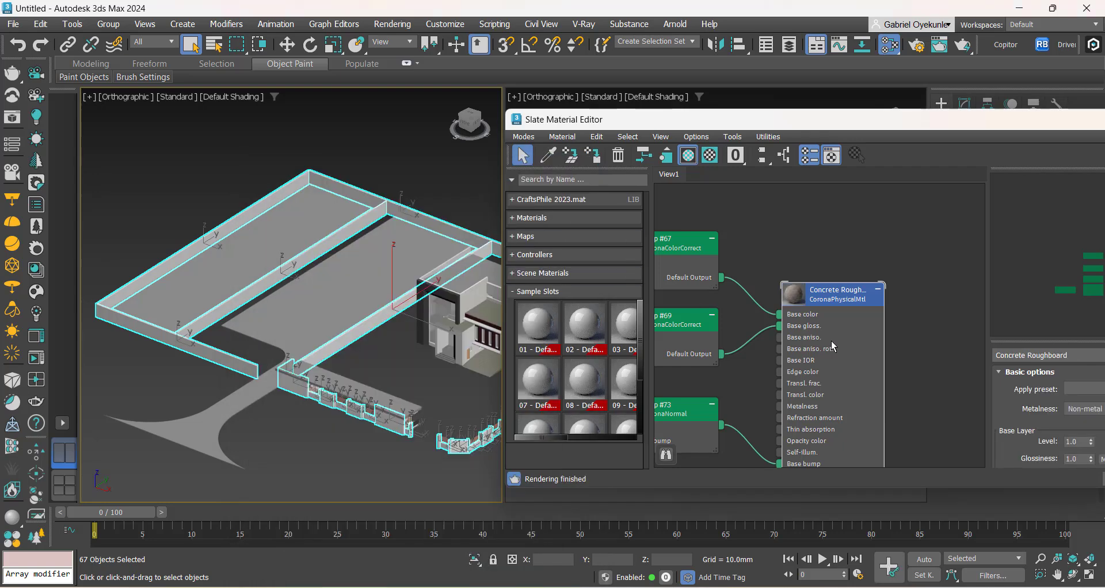
Assign the Concrete Roughboard material to the selected boundary walls and check its texture on a long wall up close.
scroll(829, 340, "up", 3)
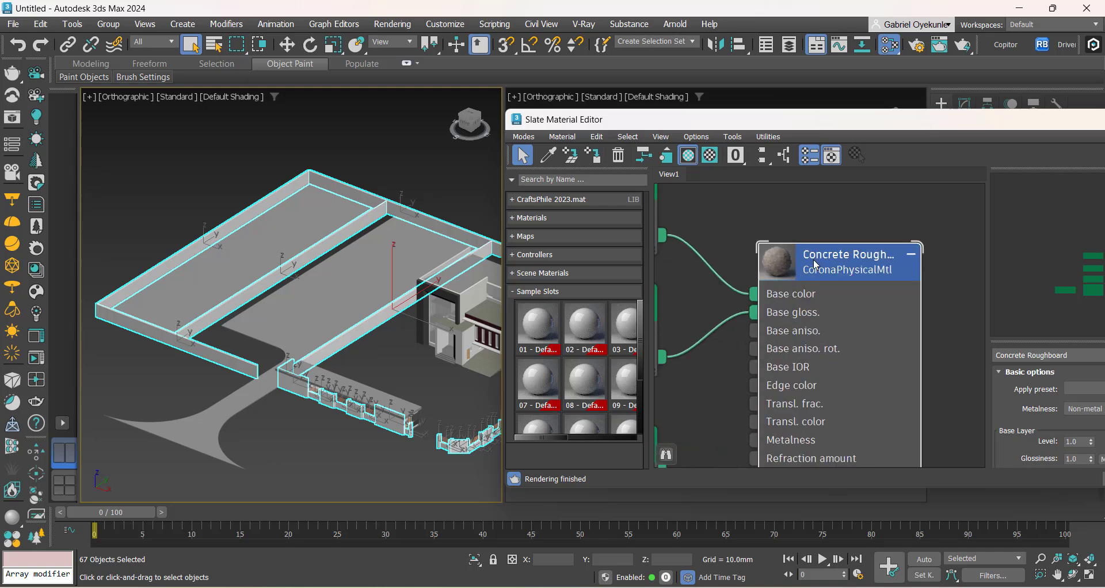
left_click(593, 156)
scroll(347, 354, "up", 10)
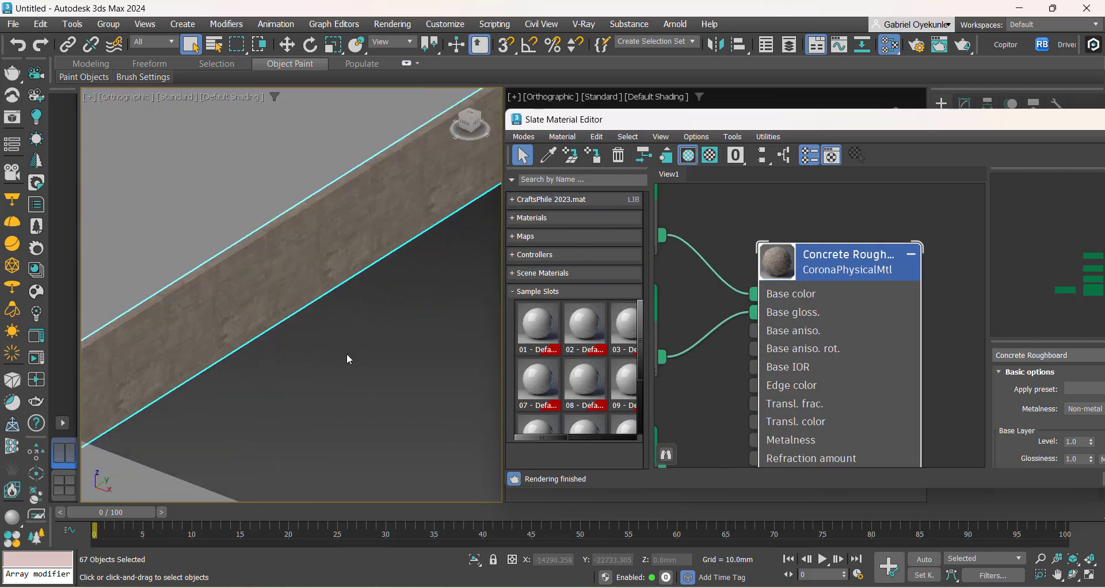
middle_click_drag(247, 361, 335, 407)
scroll(335, 407, "up", 8)
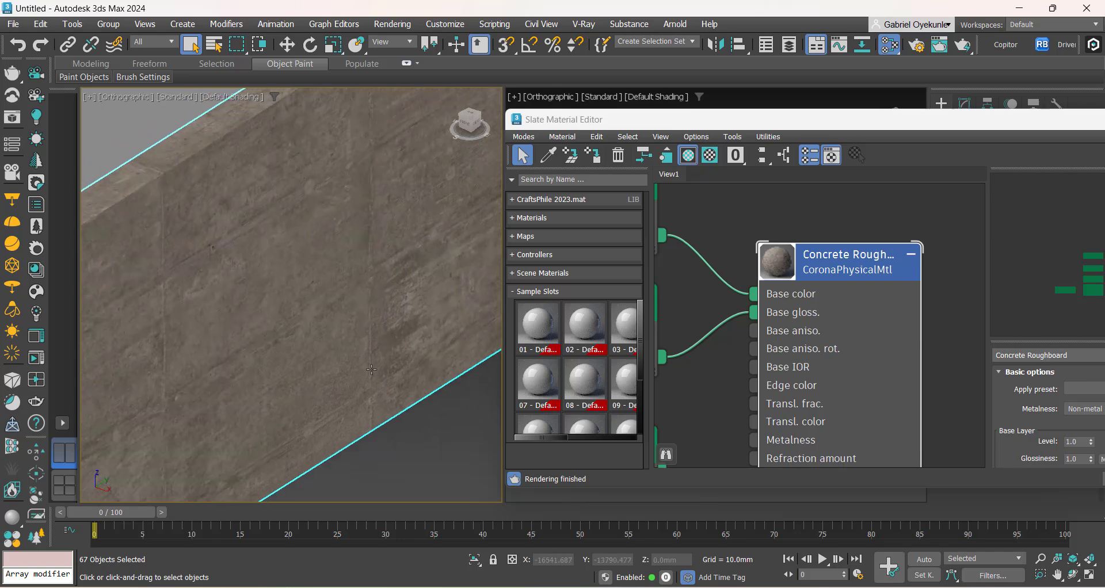
scroll(387, 222, "down", 15)
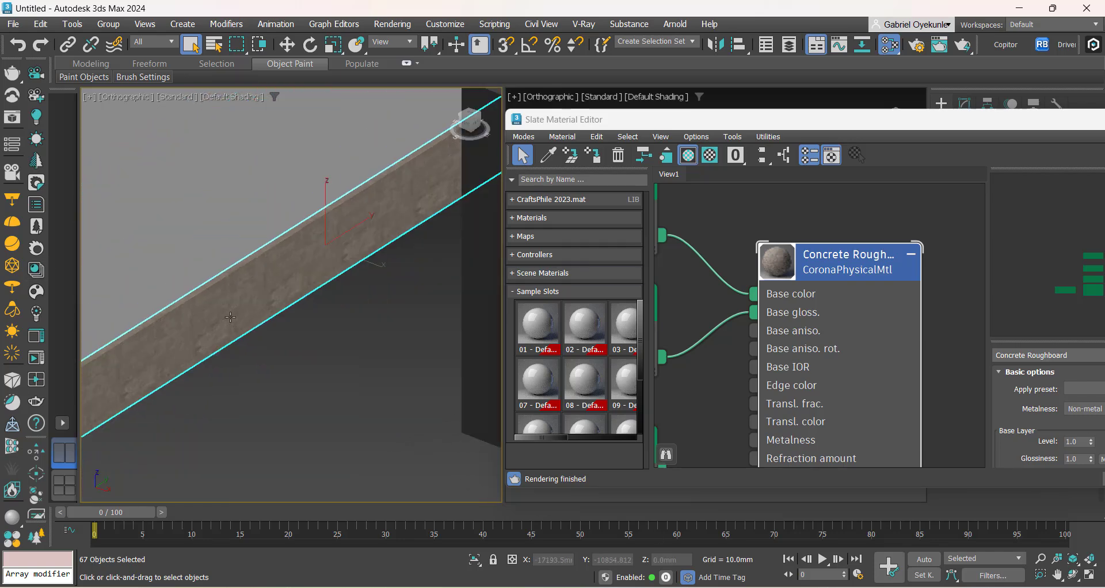
Hide the selected boundary walls and fence pieces.
scroll(387, 223, "up", 4)
right_click(387, 222)
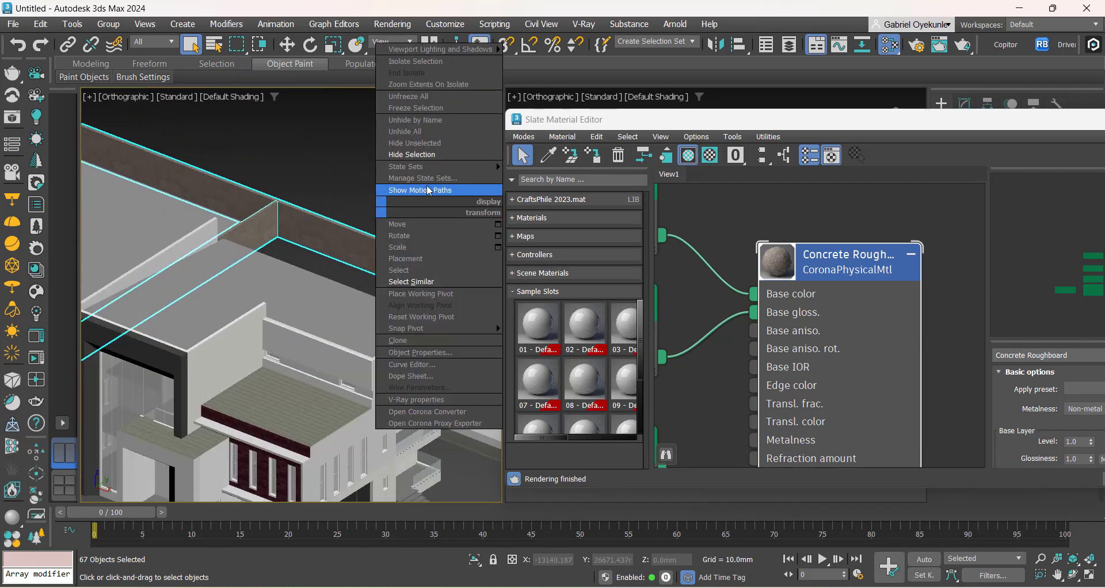
left_click(412, 153)
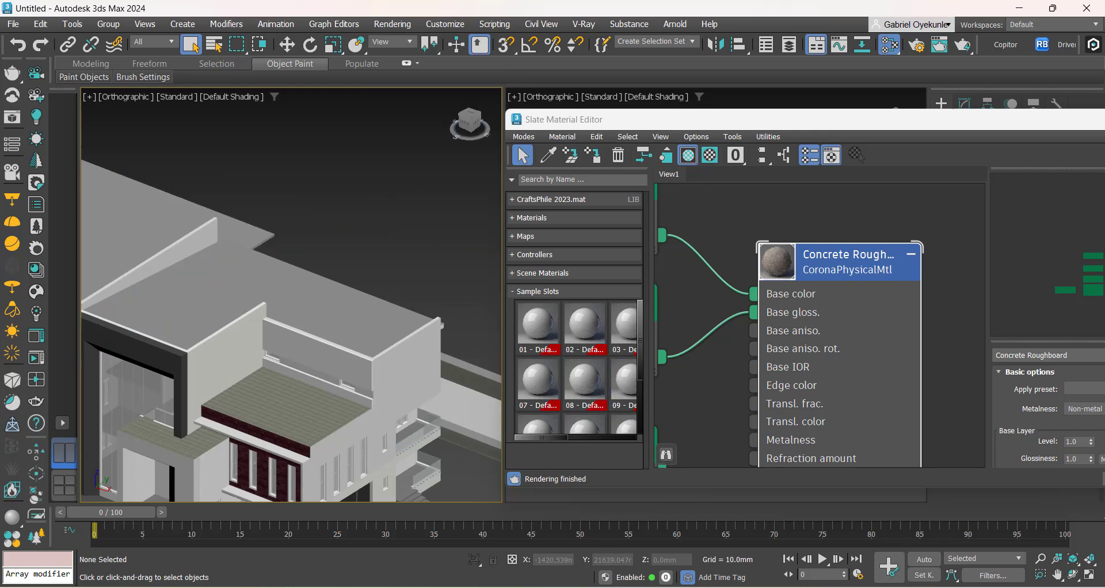
Bring up the Chaos Cosmos concrete materials, return to the model and look over the parts still visible around the gatehouse.
key("alt+Tab")
left_click_drag(350, 176, 593, 97)
mouse_move(589, 207)
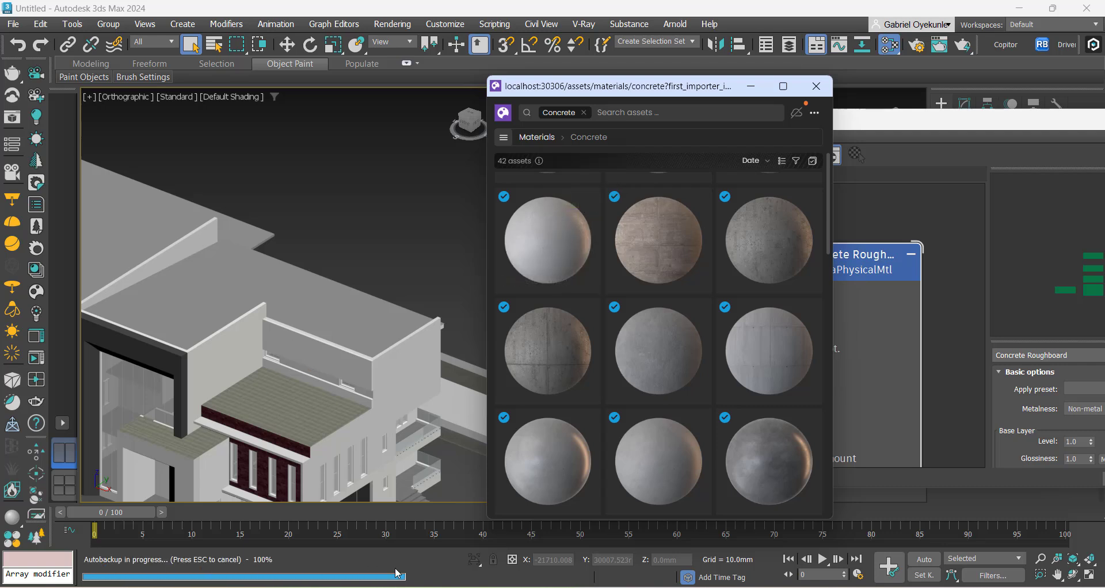
scroll(395, 569, "down", 2)
scroll(292, 271, "down", 3)
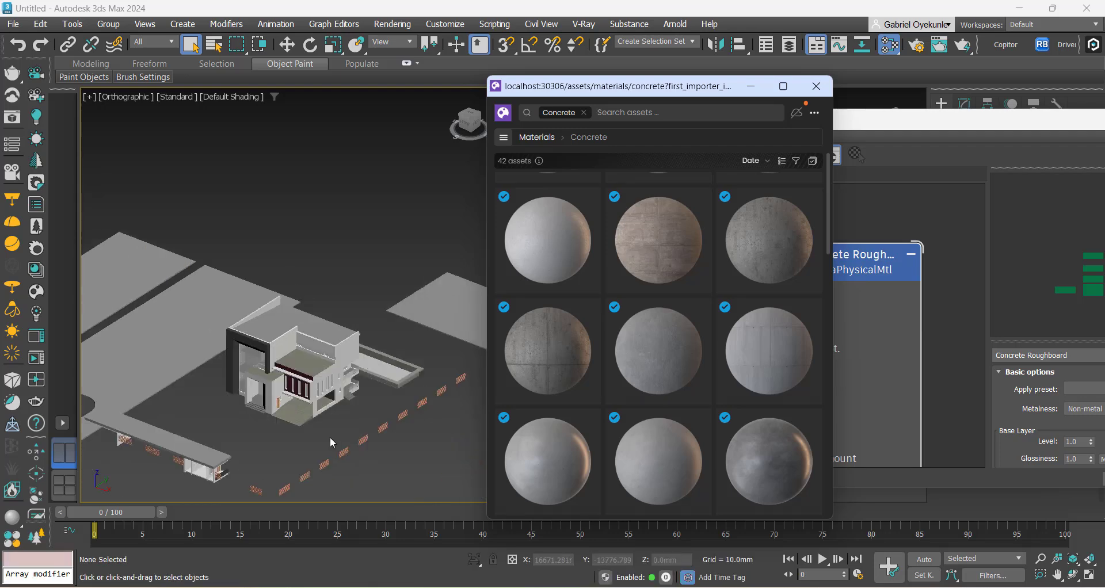
left_click(276, 434)
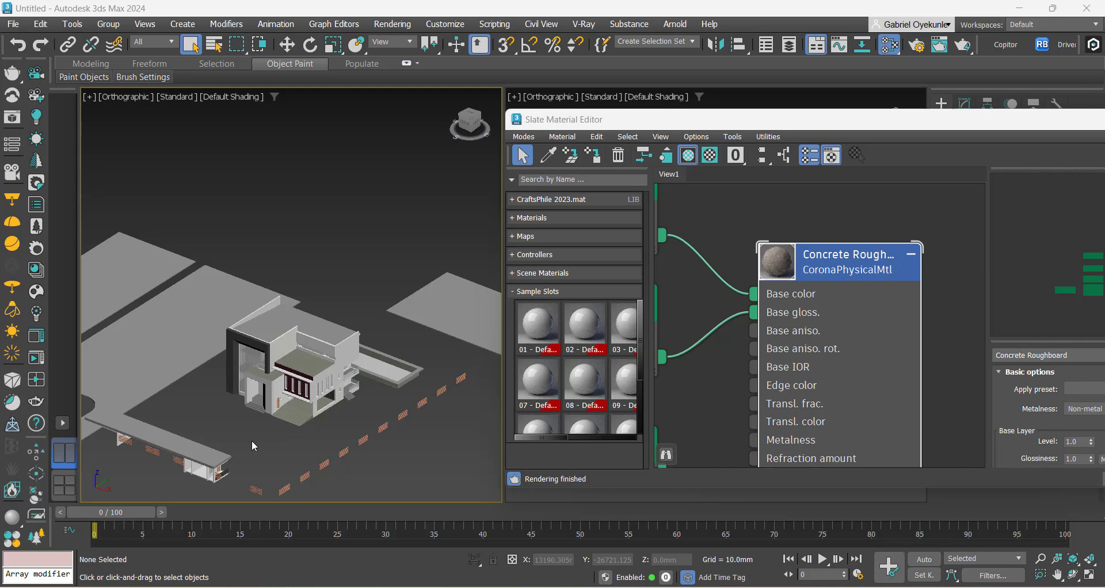
scroll(196, 482, "up", 3)
scroll(241, 475, "down", 3)
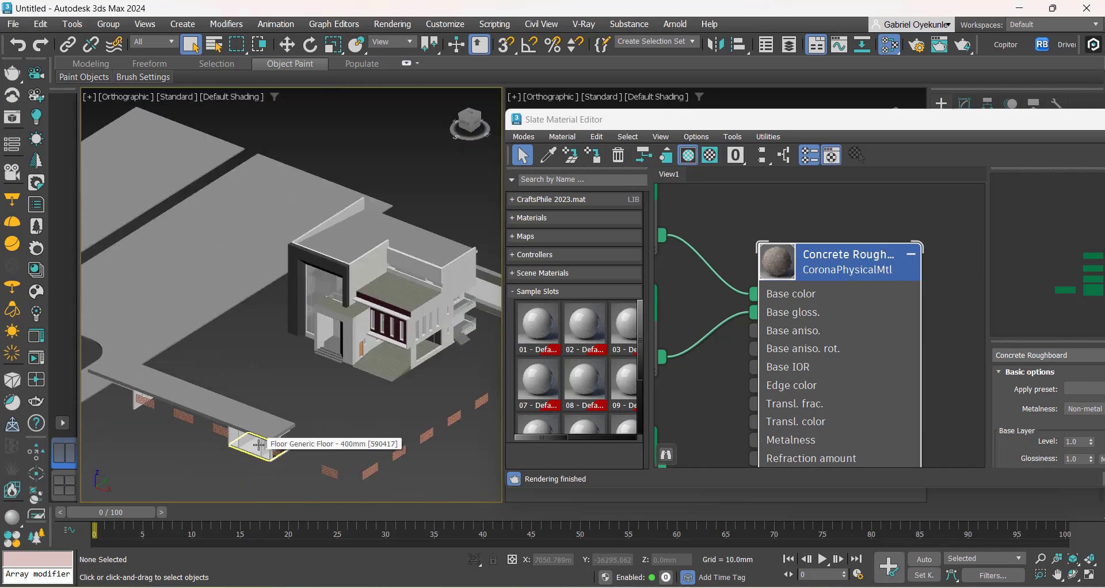
Look over the gatehouse, its balustrade and the main house's entrance porch up close, then view the whole site.
scroll(276, 458, "up", 3)
scroll(276, 457, "up", 2)
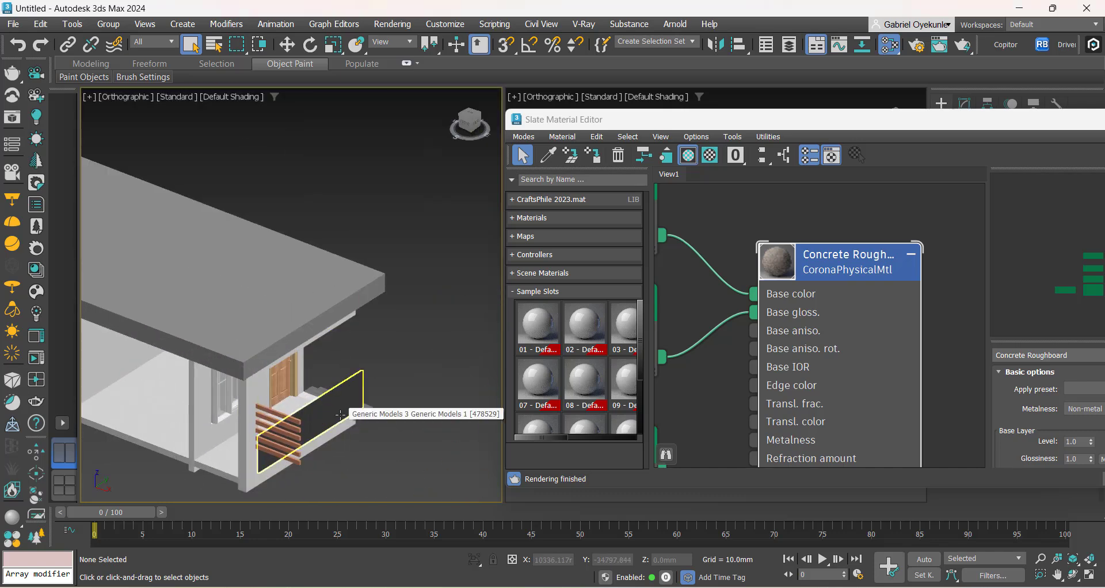
scroll(340, 426, "down", 4)
scroll(340, 439, "up", 8)
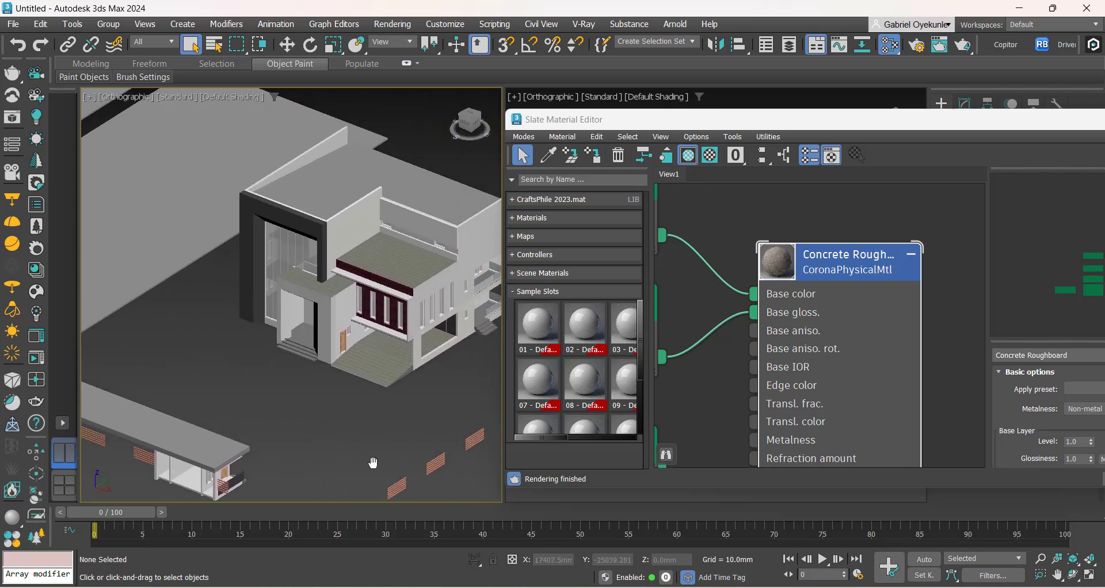
scroll(305, 355, "up", 2)
scroll(343, 429, "down", 5)
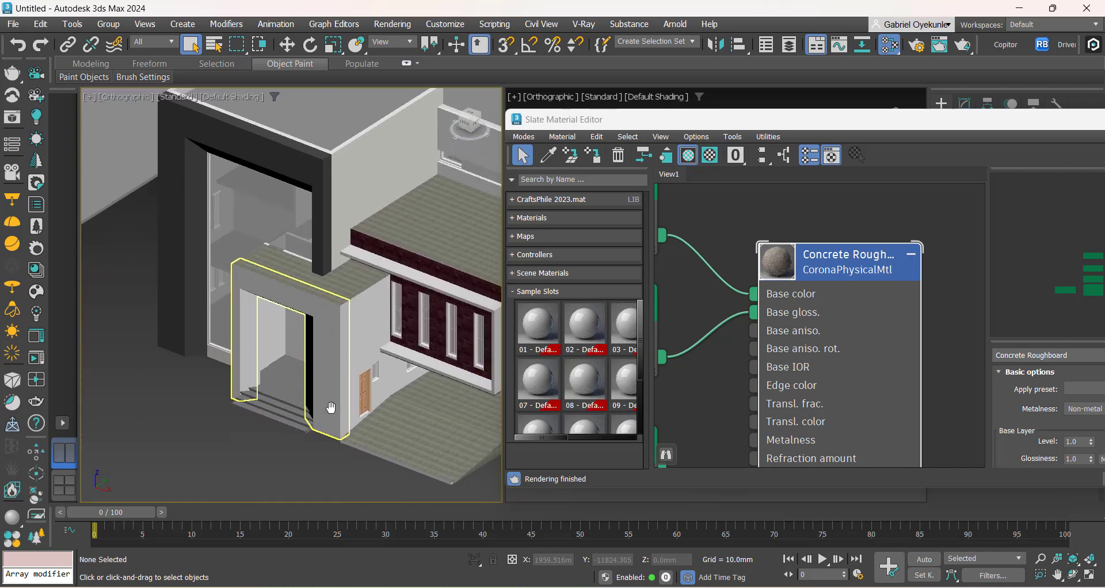
mouse_move(344, 428)
middle_mouse_down("alt")
mouse_move(370, 432)
mouse_move(350, 439)
middle_mouse_up("alt")
scroll(349, 439, "down", 6)
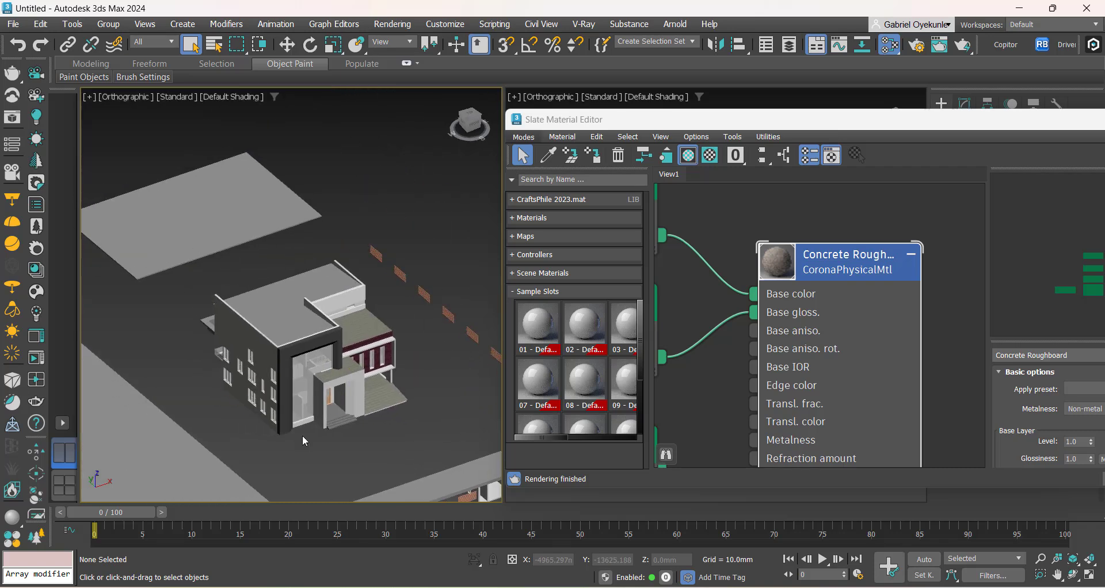
Bring up the Chaos Cosmos concrete materials and survey the house, gatehouse and fence panels alongside Concrete Roughboard.
key("alt+Tab")
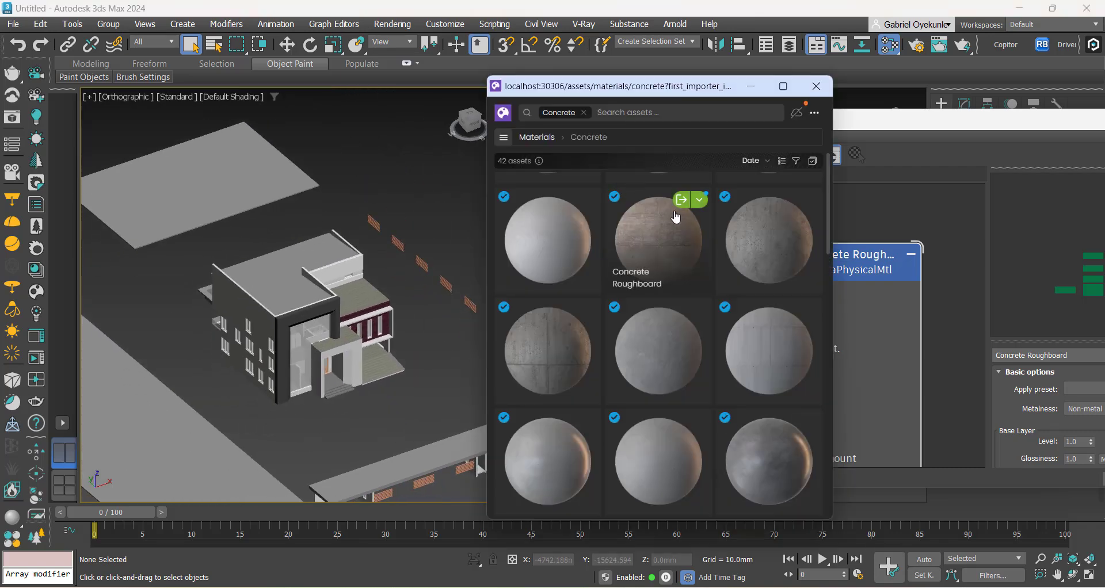
scroll(271, 447, "up", 8)
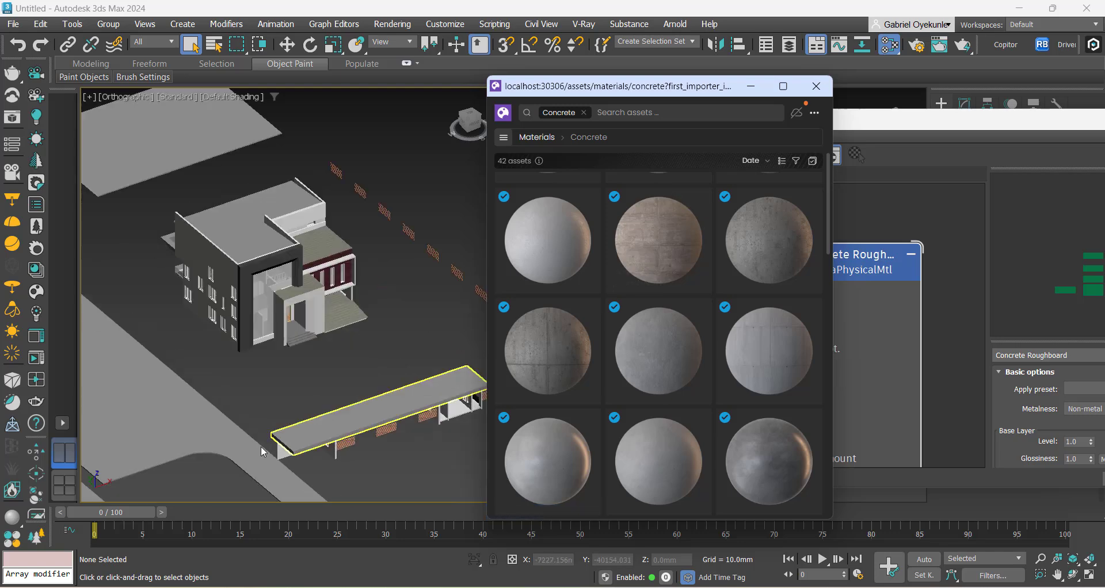
scroll(308, 405, "down", 2)
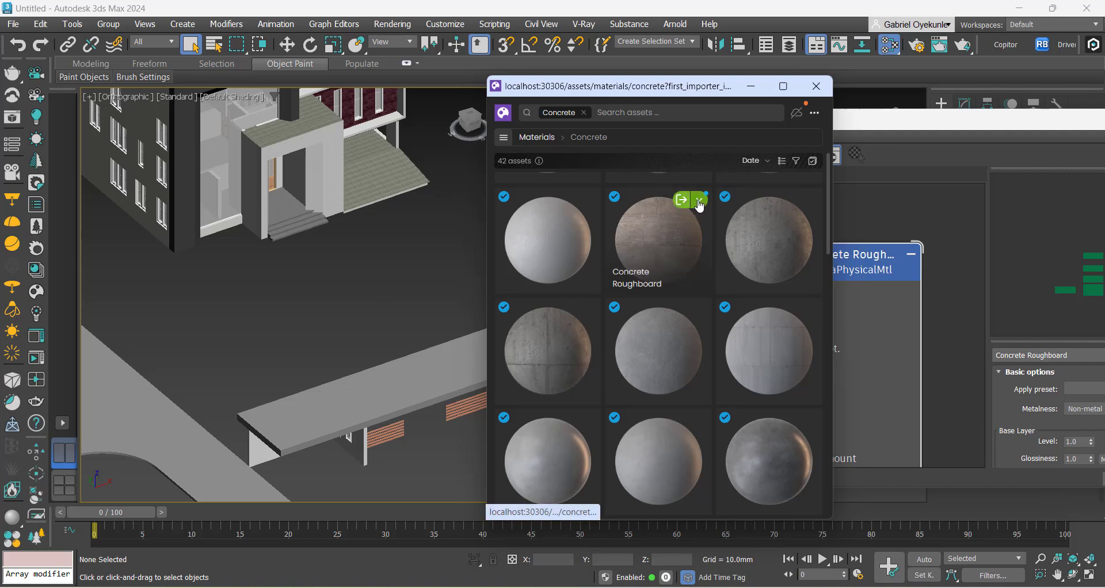
left_click(700, 202)
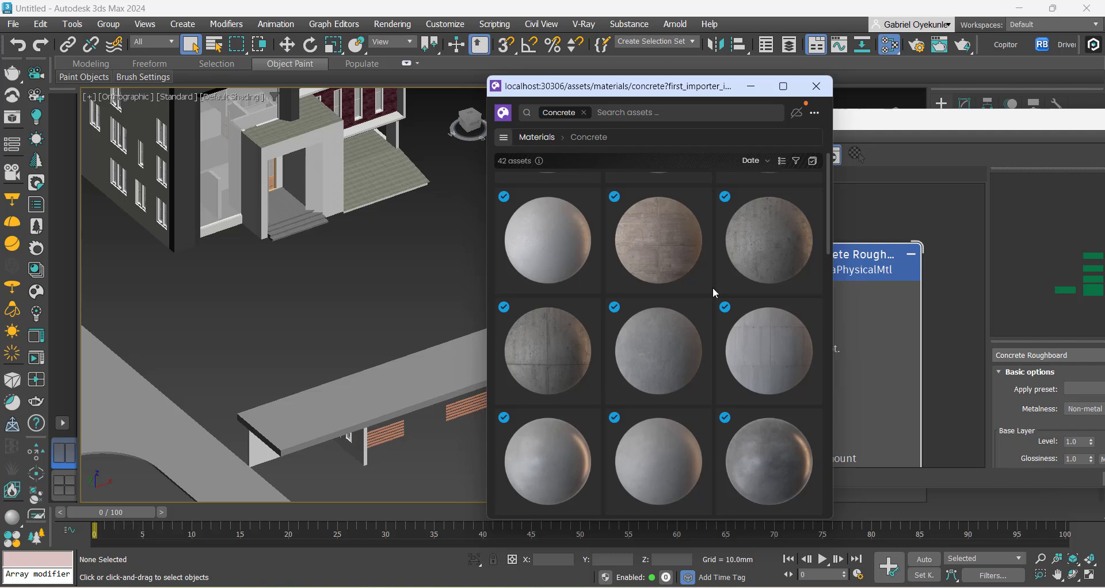
scroll(409, 317, "down", 4)
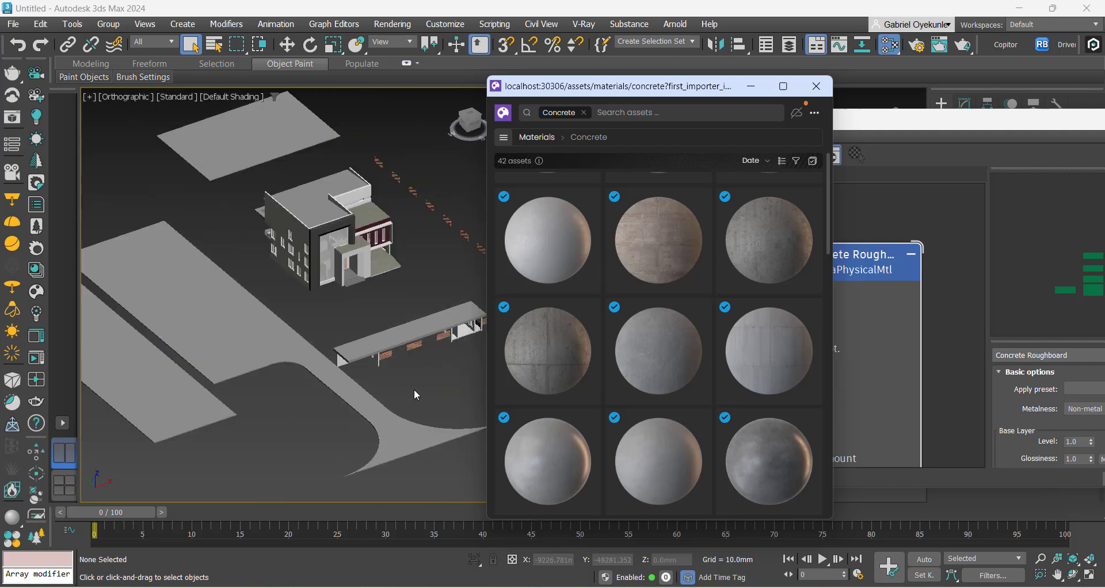
mouse_move(699, 200)
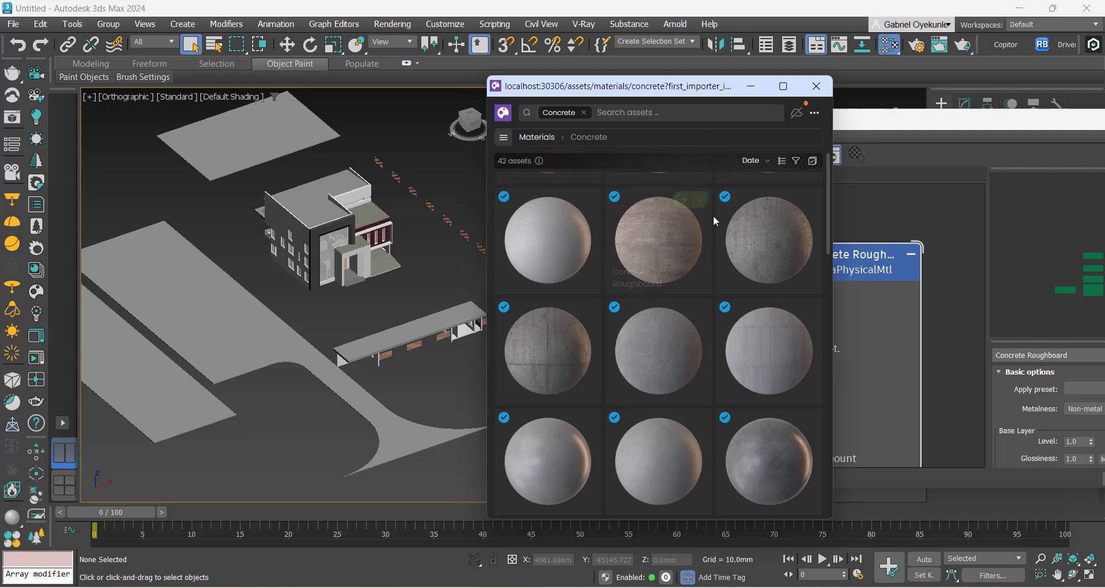
scroll(344, 269, "down", 3)
scroll(364, 263, "up", 2)
scroll(352, 257, "down", 2)
scroll(447, 274, "up", 6)
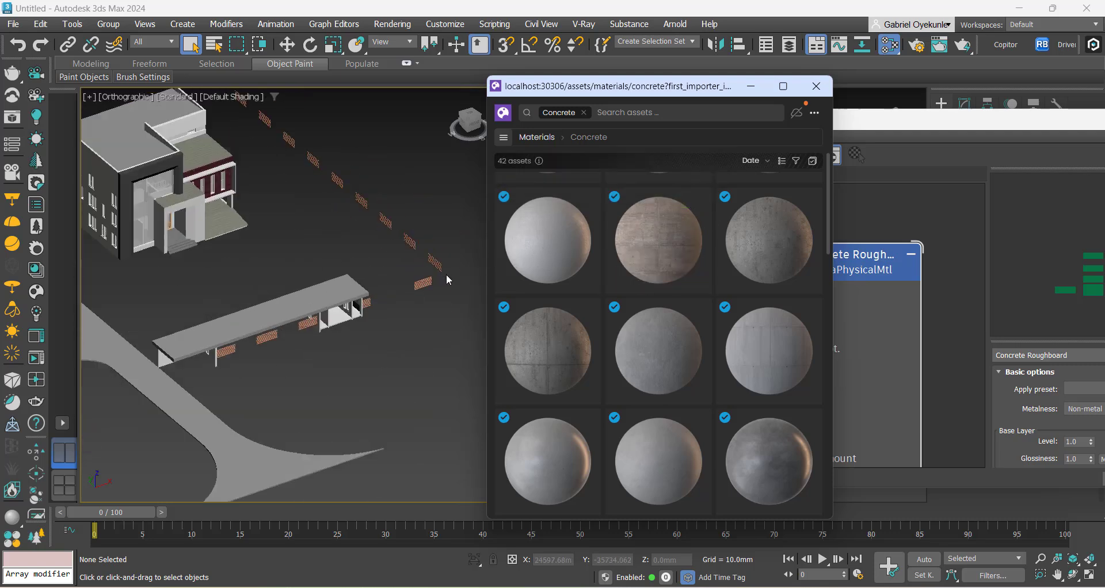
Select the slatted fence panels and inspect them along the boundary and beside the gatehouse.
left_click_drag(433, 325, 400, 272)
scroll(376, 212, "down", 5)
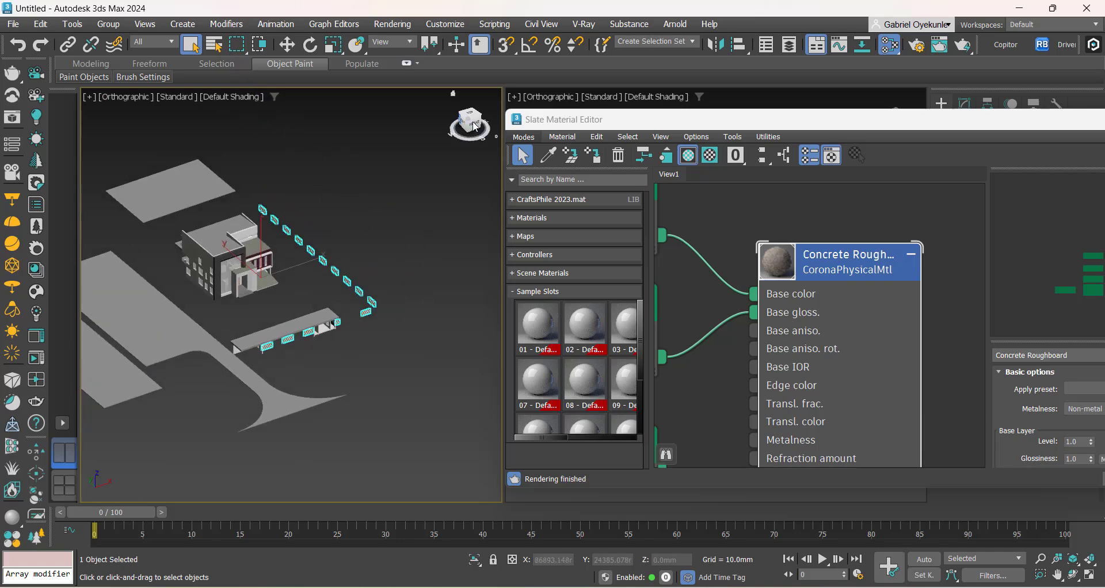
left_click_drag(475, 127, 402, 227)
middle_click_drag(318, 311, 368, 312)
scroll(369, 314, "up", 3)
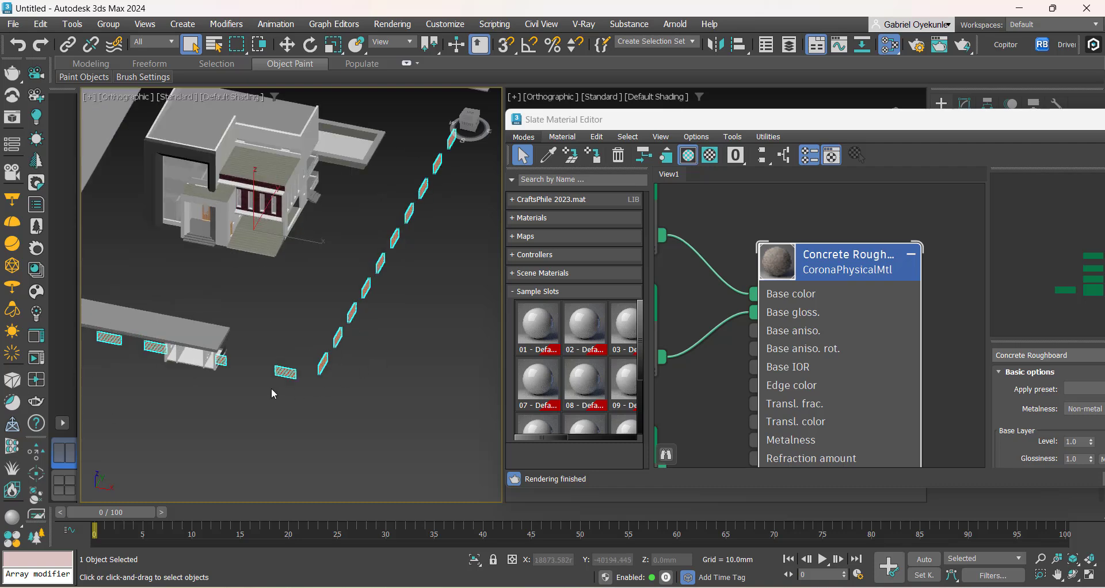
scroll(270, 387, "up", 3)
middle_click_drag(256, 358, 273, 367)
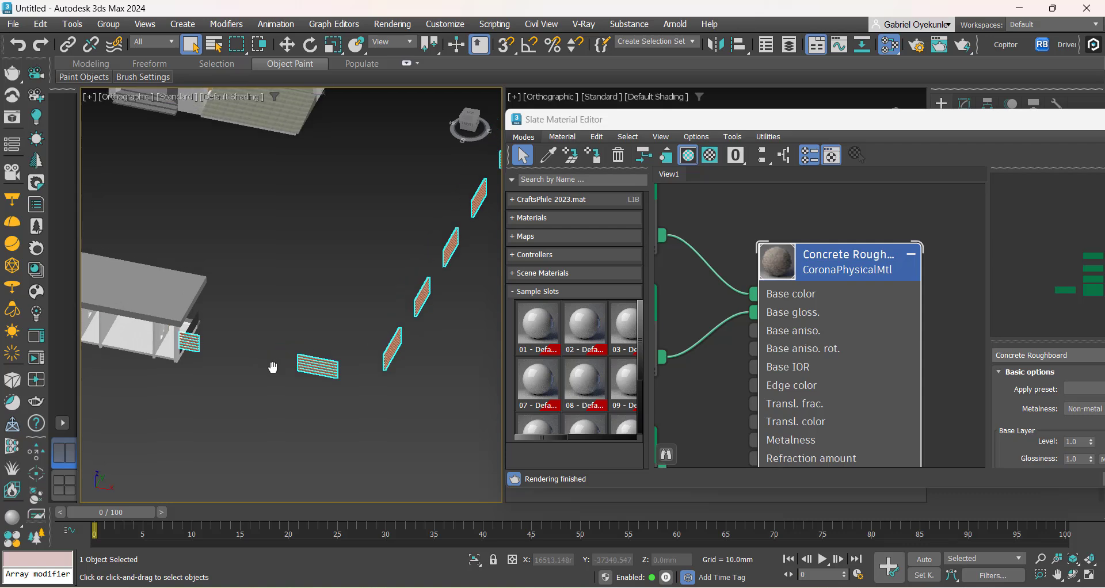
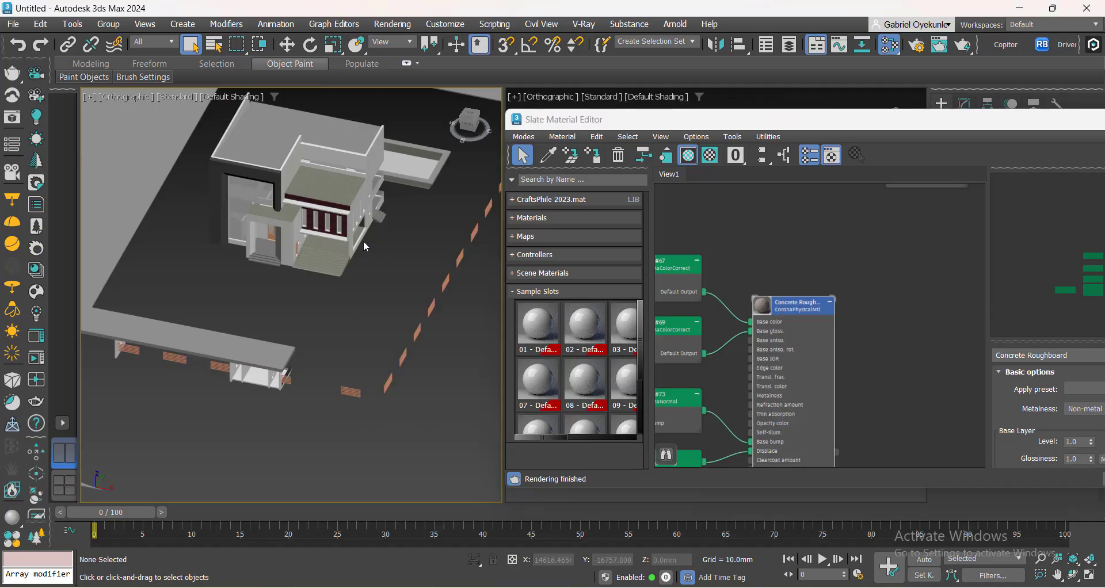
Reselect the slatted fence panels and place the Chaos Cosmos window beside a close view of the slats.
middle_click_drag(323, 322, 350, 344, "alt")
scroll(350, 343, "up", 5)
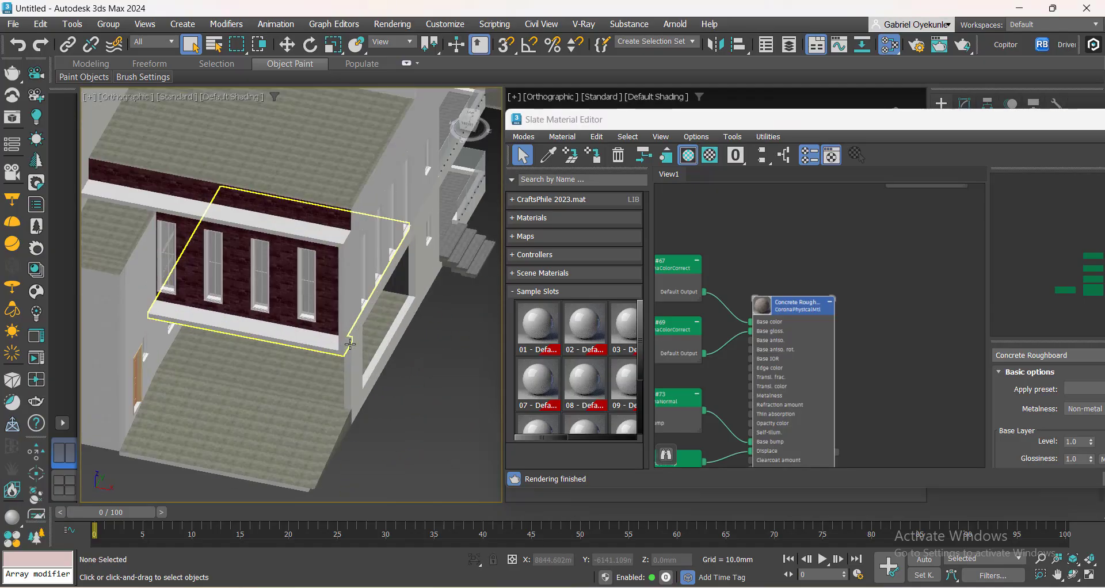
scroll(350, 344, "down", 5)
middle_click_drag(415, 451, 393, 396)
scroll(312, 397, "up", 5)
left_click(312, 390)
scroll(311, 390, "down", 6)
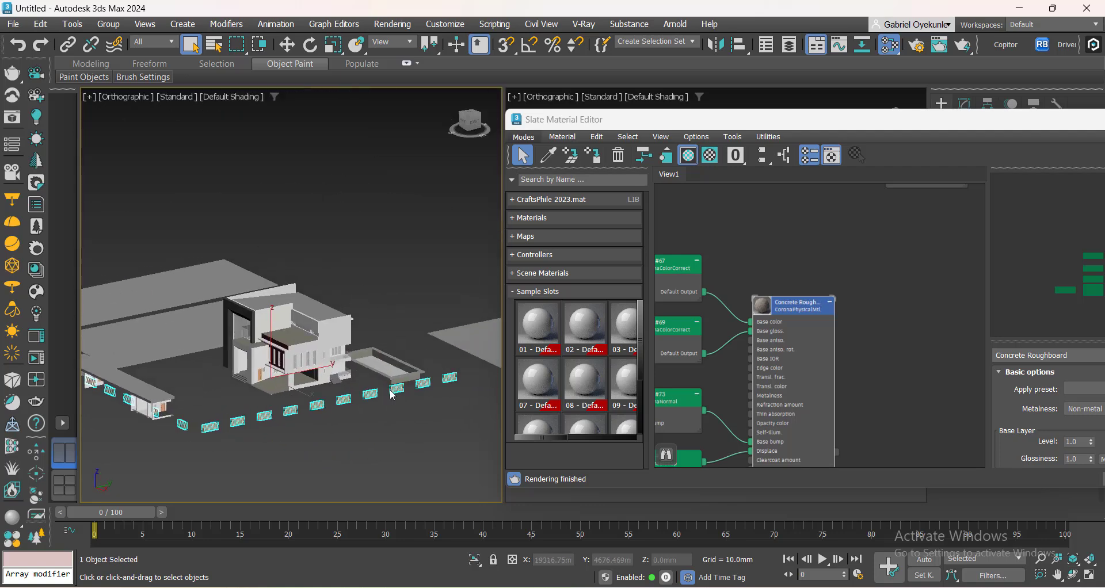
scroll(387, 391, "up", 5)
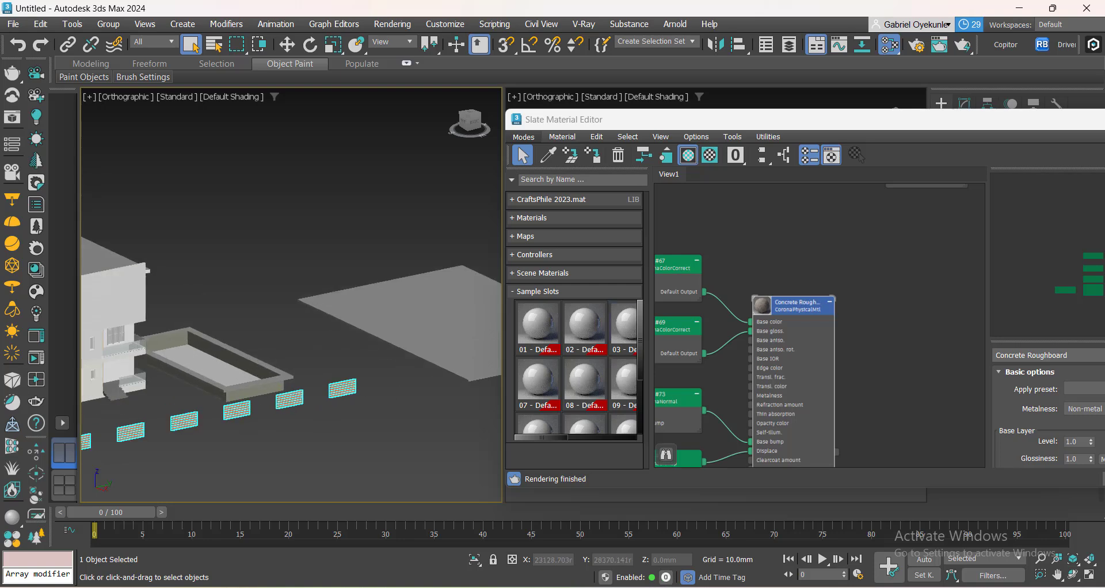
left_click(574, 587)
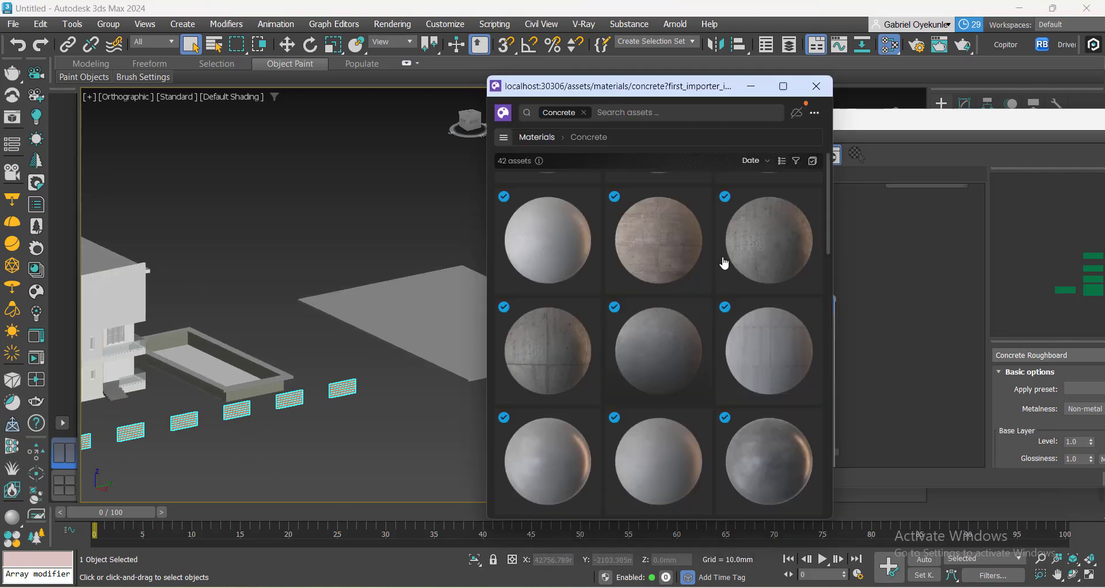
left_click_drag(575, 88, 448, 123)
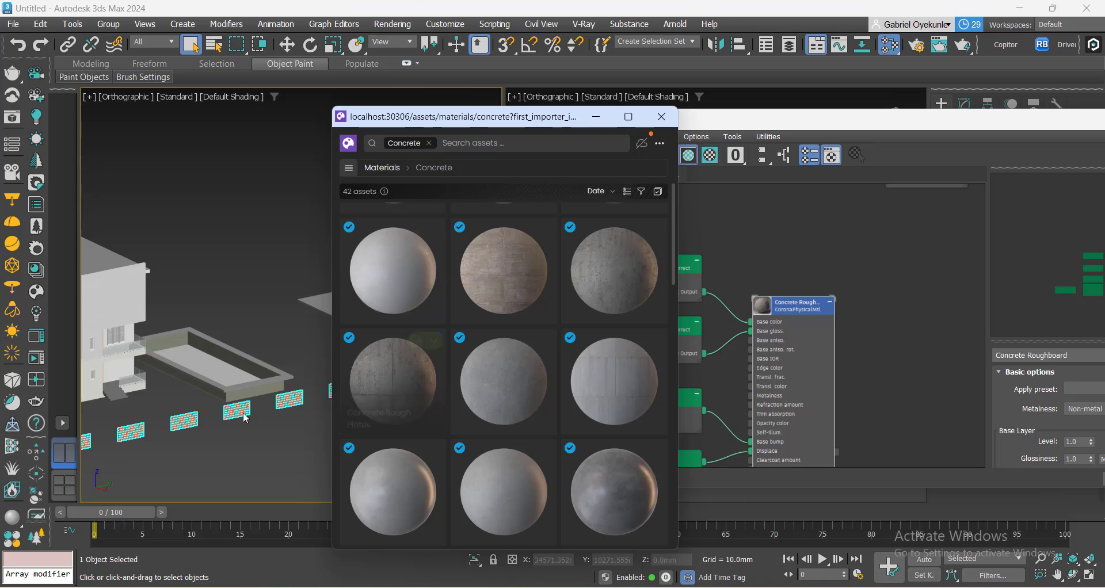
scroll(192, 426, "up", 8)
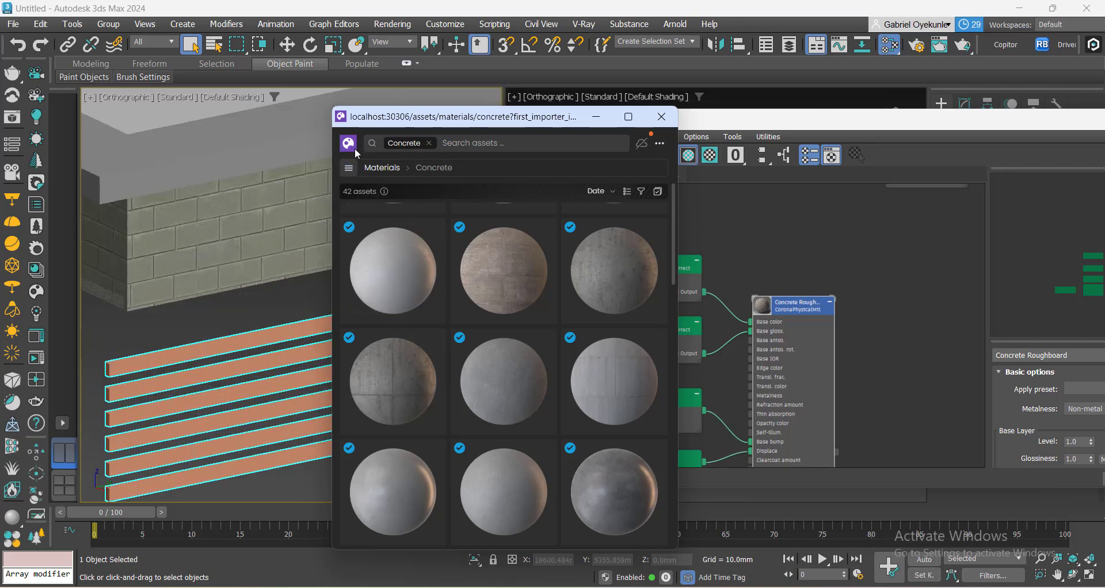
Find Iron Dirty 20cm among the Chaos Cosmos metal materials and import it onto the selected fence slats.
left_click(349, 167)
scroll(388, 415, "down", 5)
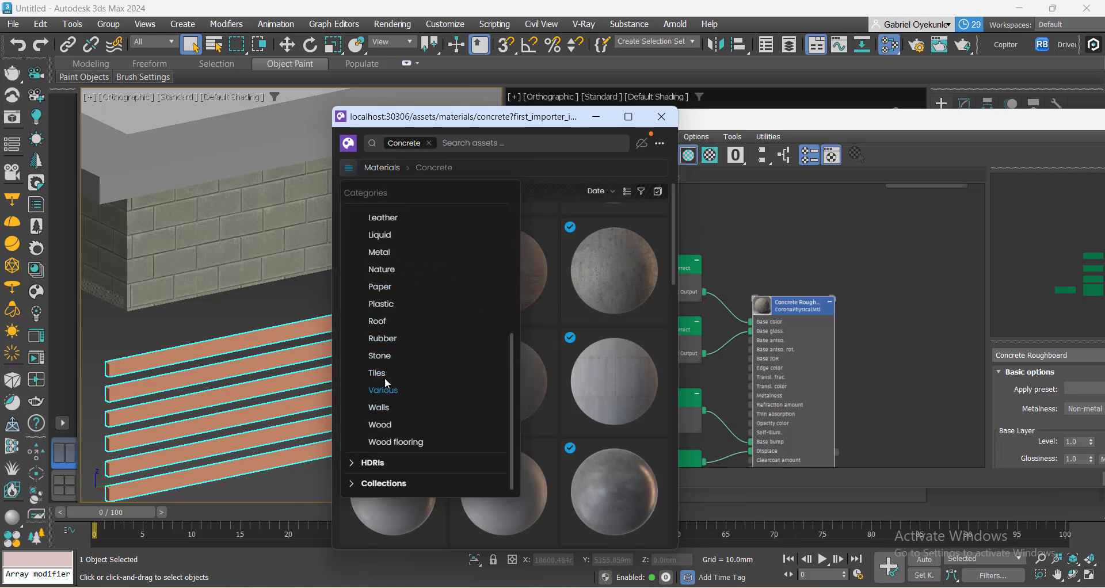
left_click(385, 256)
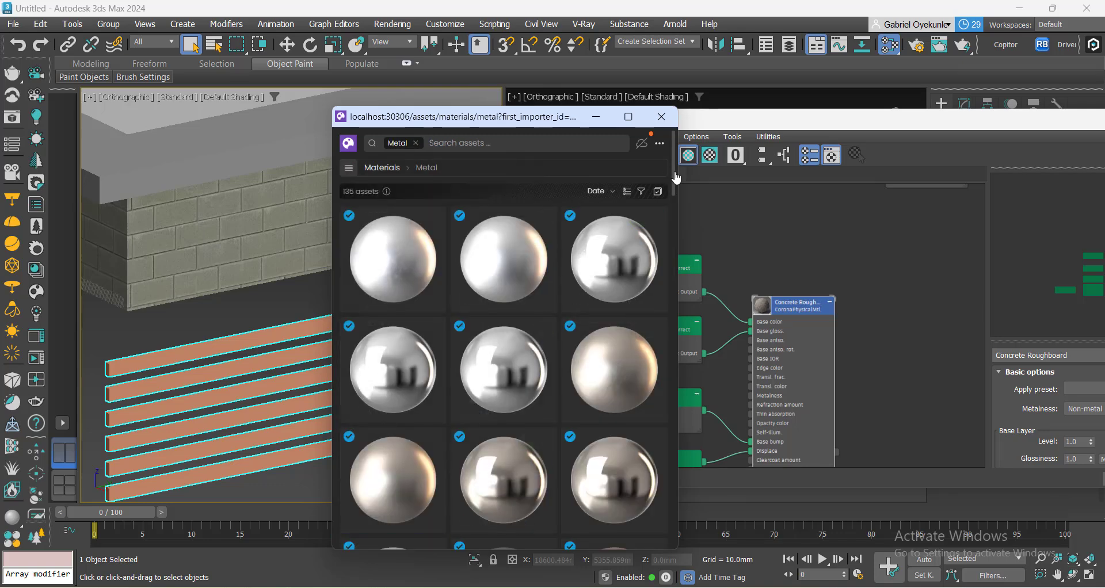
left_click_drag(674, 172, 662, 452)
left_click_drag(409, 299, 283, 385)
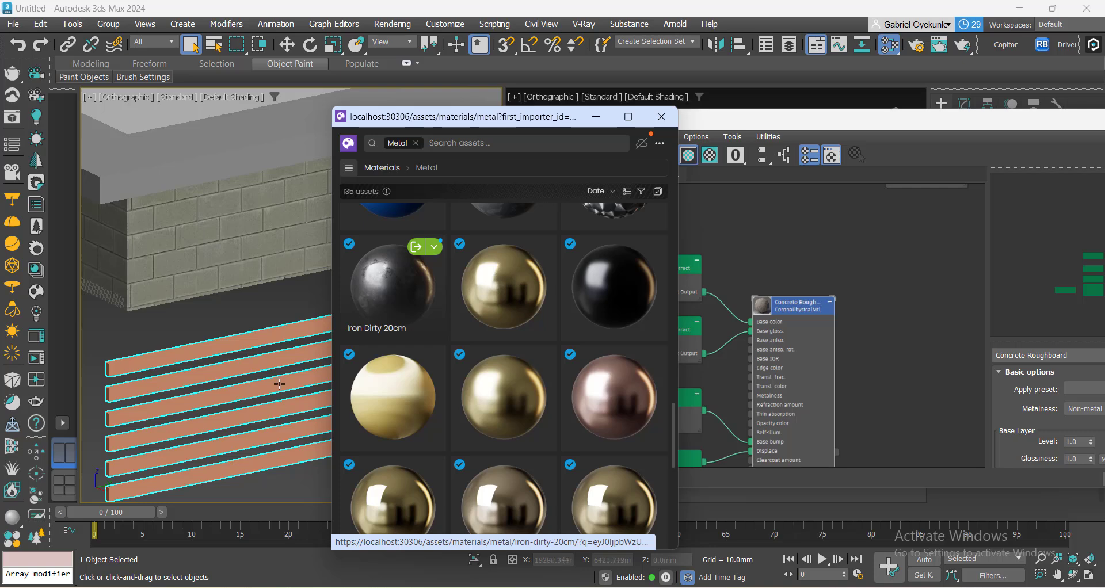
scroll(272, 371, "up", 5)
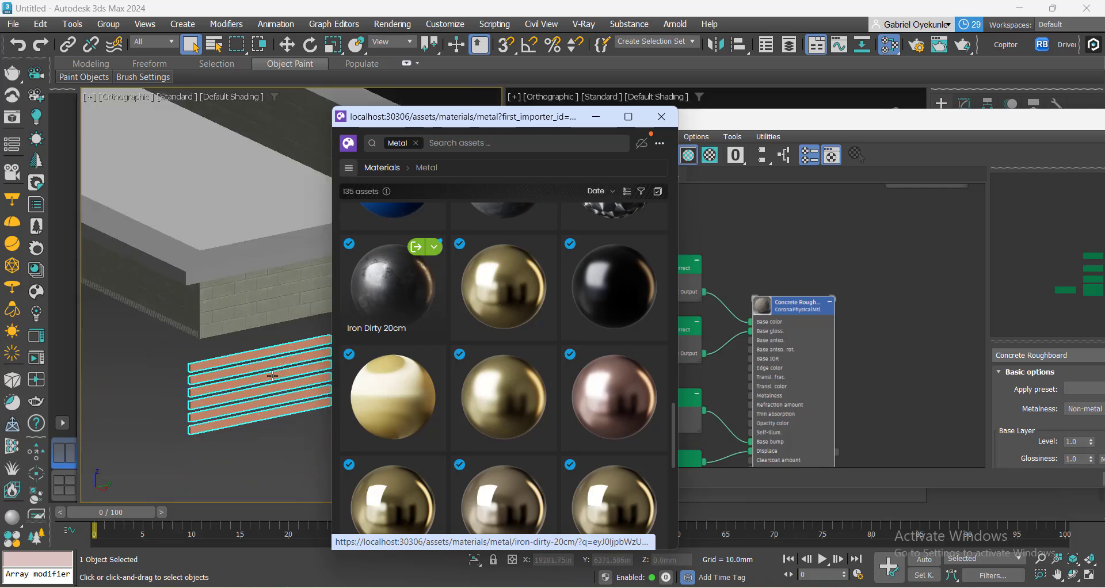
left_click(415, 247)
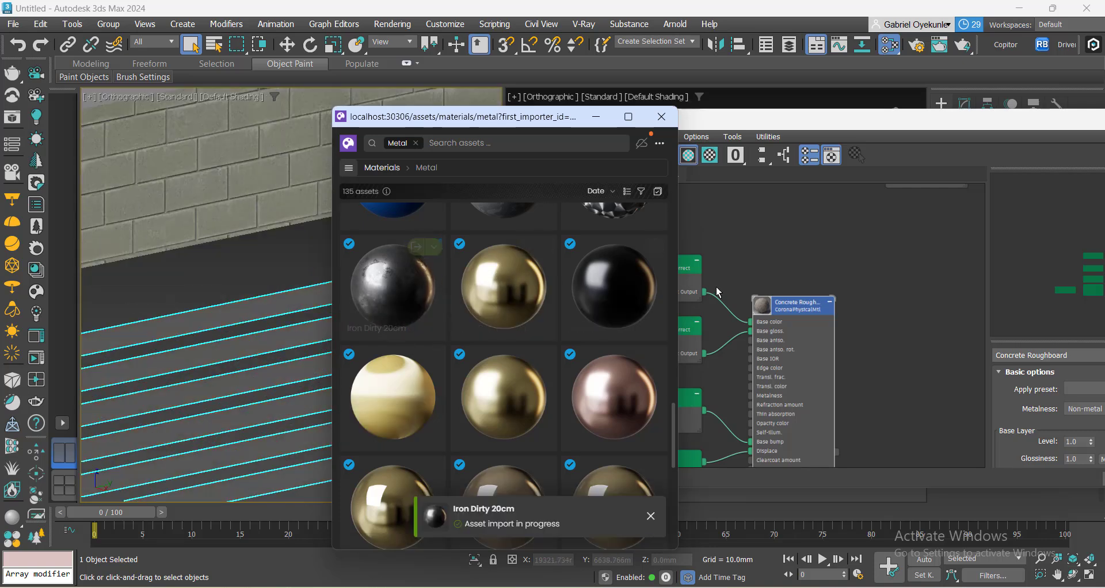
left_click(596, 118)
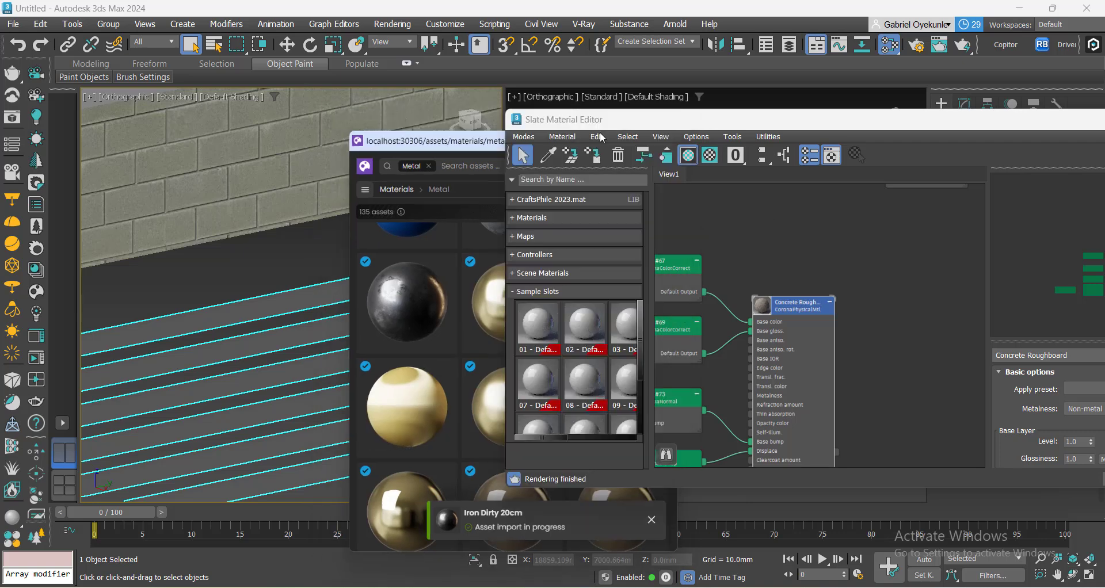
Hide the selected slatted fence panels.
scroll(306, 387, "down", 6)
scroll(312, 369, "up", 2)
middle_click_drag(306, 387, 344, 375)
right_click(319, 381)
left_click(357, 313)
scroll(364, 382, "down", 2)
scroll(305, 388, "down", 2)
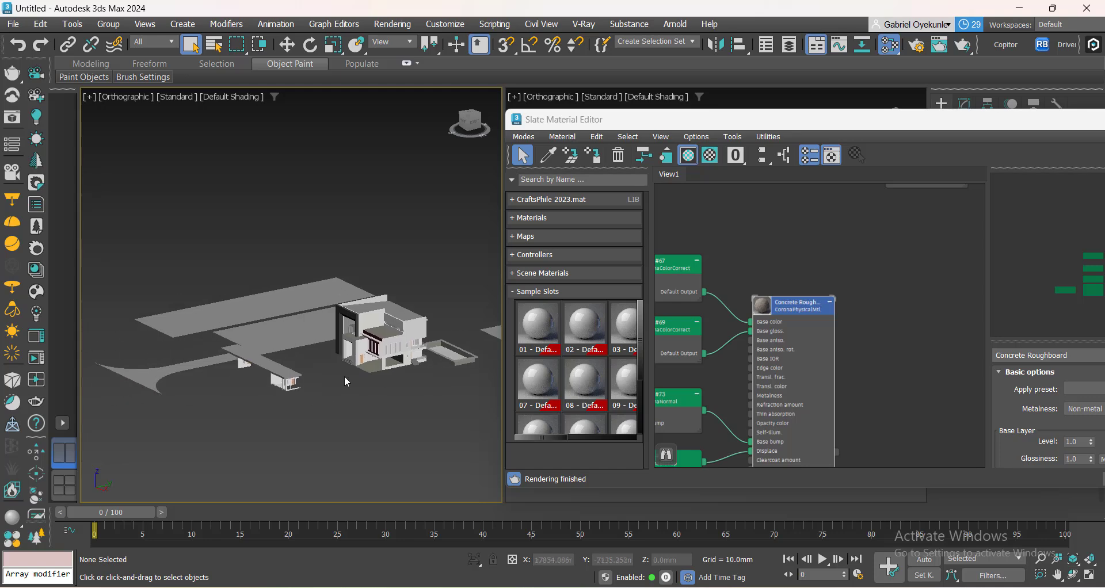
Select the large ground slabs beside the gatehouse and assign the Cobblestone Herringbone material to them.
scroll(257, 367, "up", 5)
left_click(255, 356)
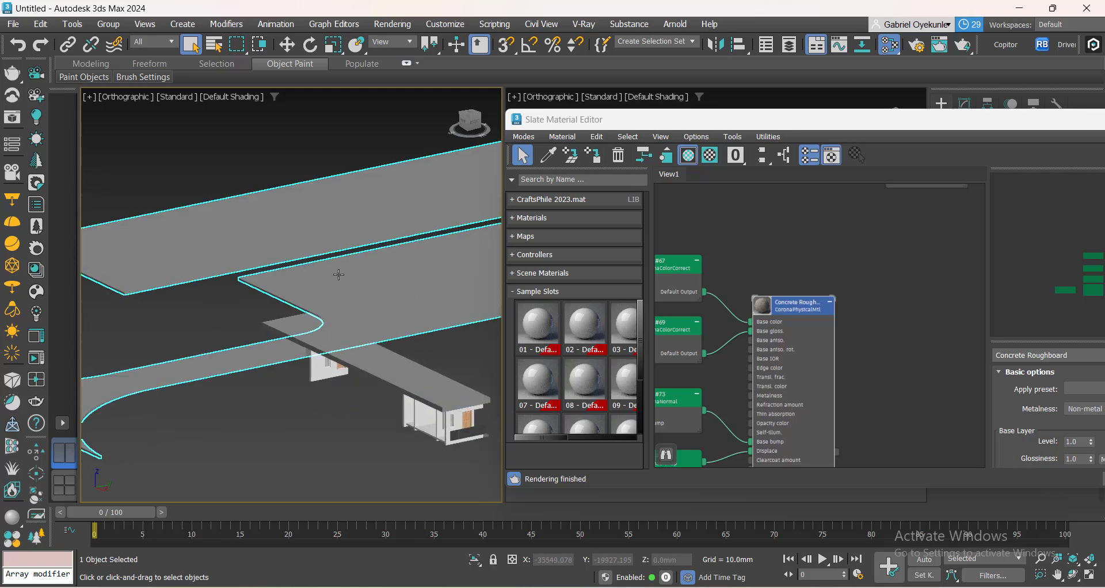
left_click(762, 162)
middle_click_drag(855, 382, 764, 403)
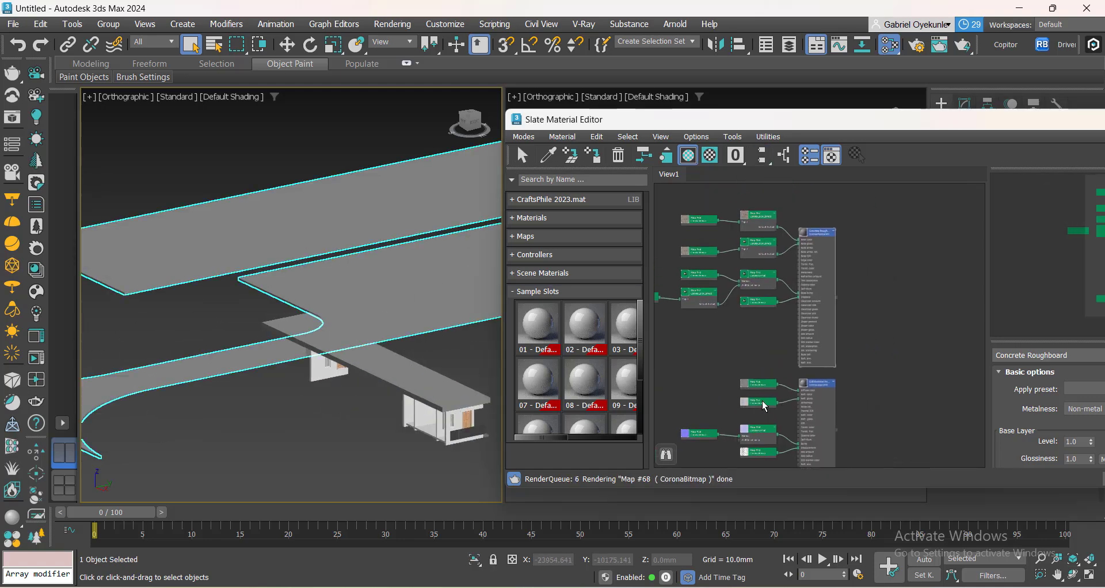
scroll(809, 385, "up", 5)
scroll(853, 383, "up", 1)
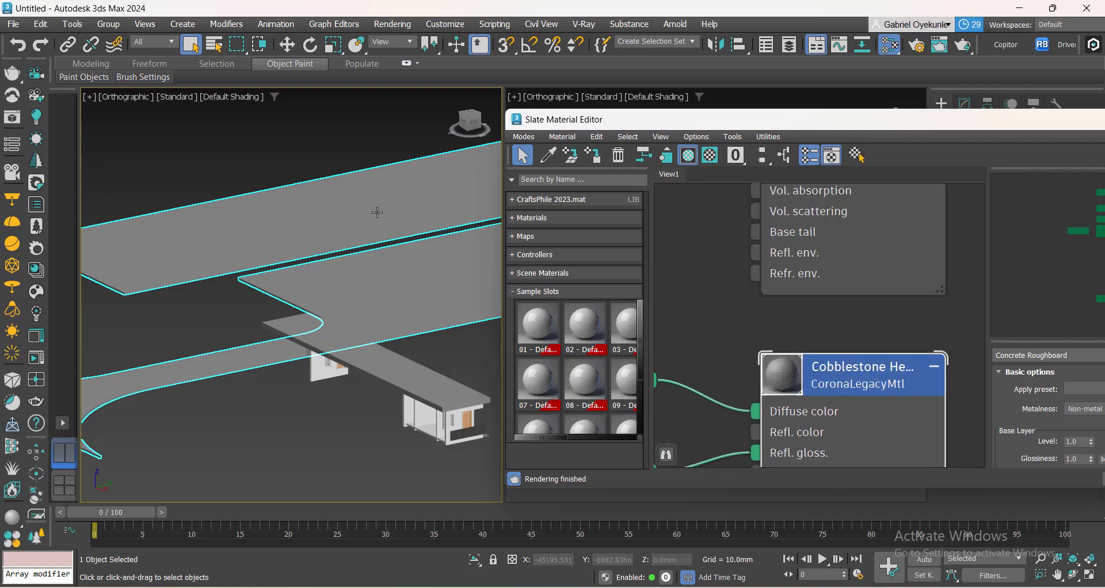
scroll(366, 233, "up", 7)
left_click(592, 158)
scroll(320, 315, "down", 7)
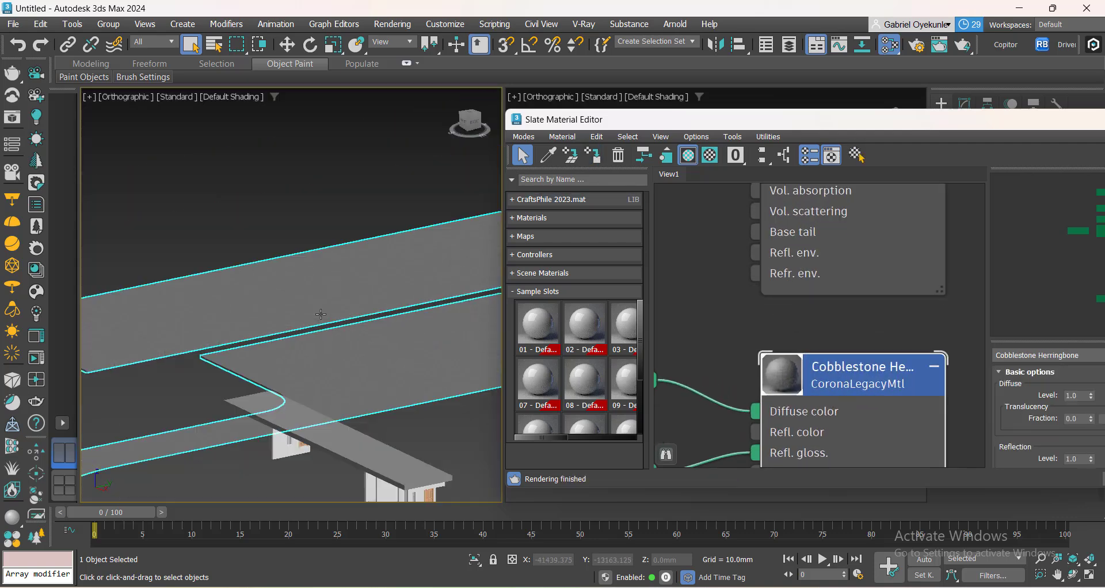
Hide the selected ground slabs.
scroll(321, 315, "down", 7)
right_click(241, 326)
left_click(289, 268)
scroll(351, 346, "up", 4)
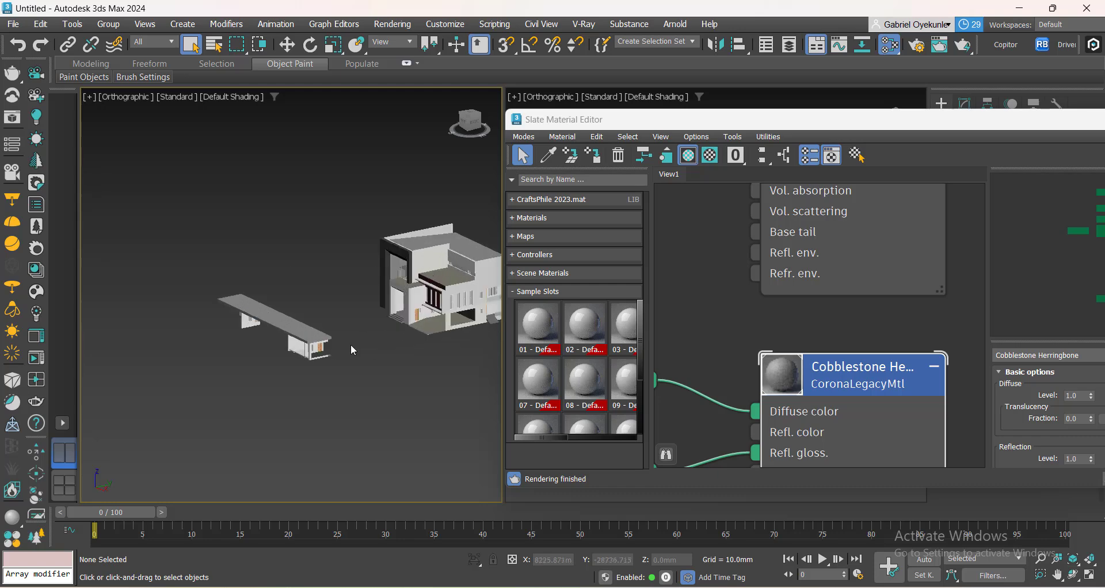
Examine the main house's upper exterior walls, windows and roof terrace for surfaces that still need materials.
scroll(351, 344, "down", 5)
scroll(402, 334, "up", 5)
middle_click_drag(228, 389, 335, 415)
scroll(392, 355, "up", 10)
middle_click_drag(284, 370, 210, 393)
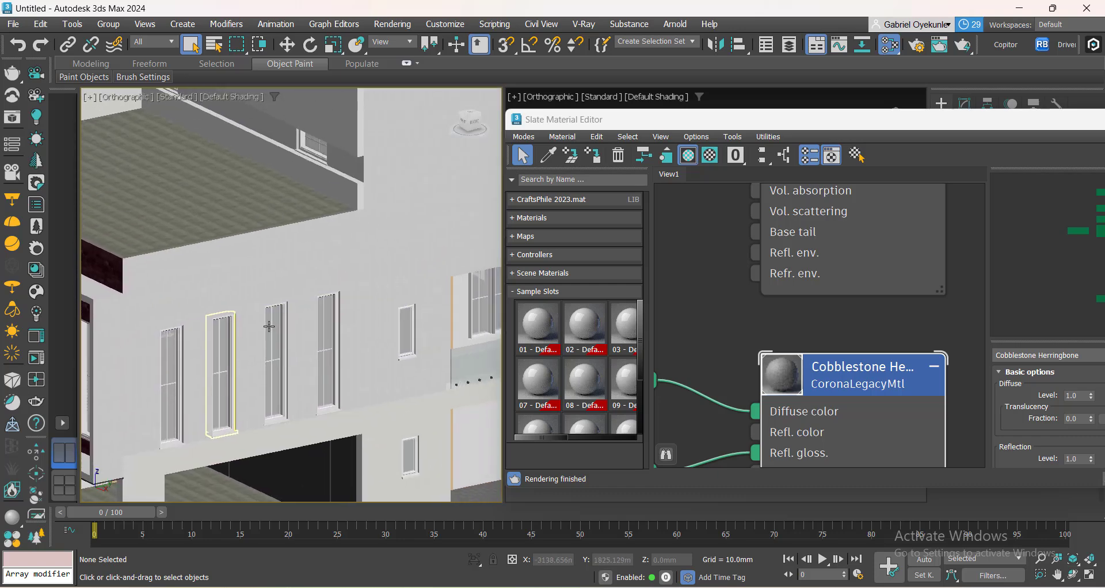
scroll(269, 327, "up", 6)
scroll(264, 338, "down", 3)
scroll(864, 366, "down", 3)
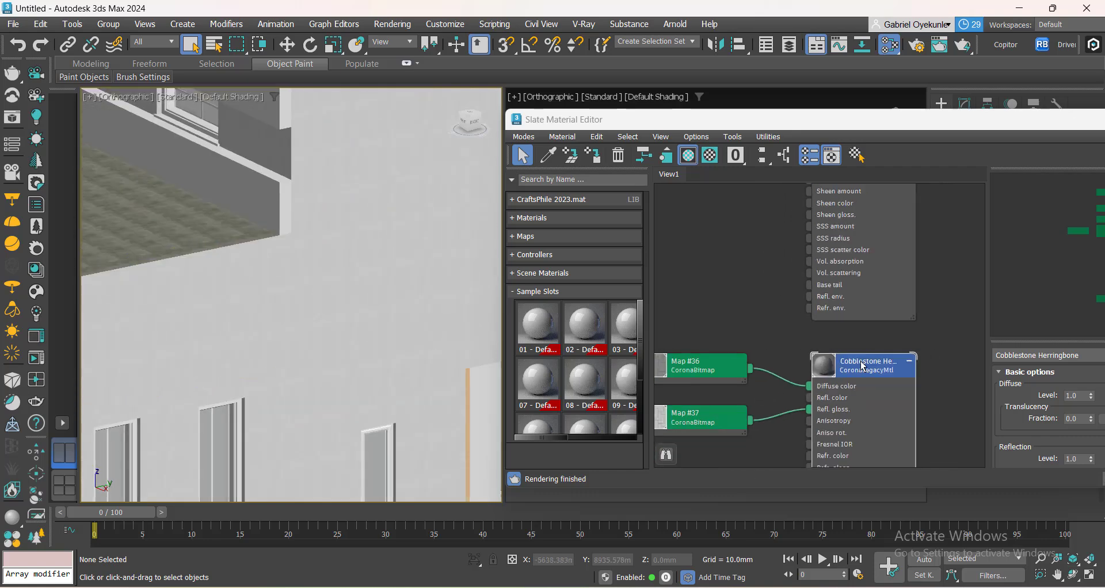
Clear space in the material graph and show the Walls category of the Chaos Cosmos materials.
scroll(861, 363, "down", 4)
middle_click_drag(799, 421, 953, 245)
middle_click_drag(835, 357, 926, 298)
middle_click_drag(823, 339, 835, 288)
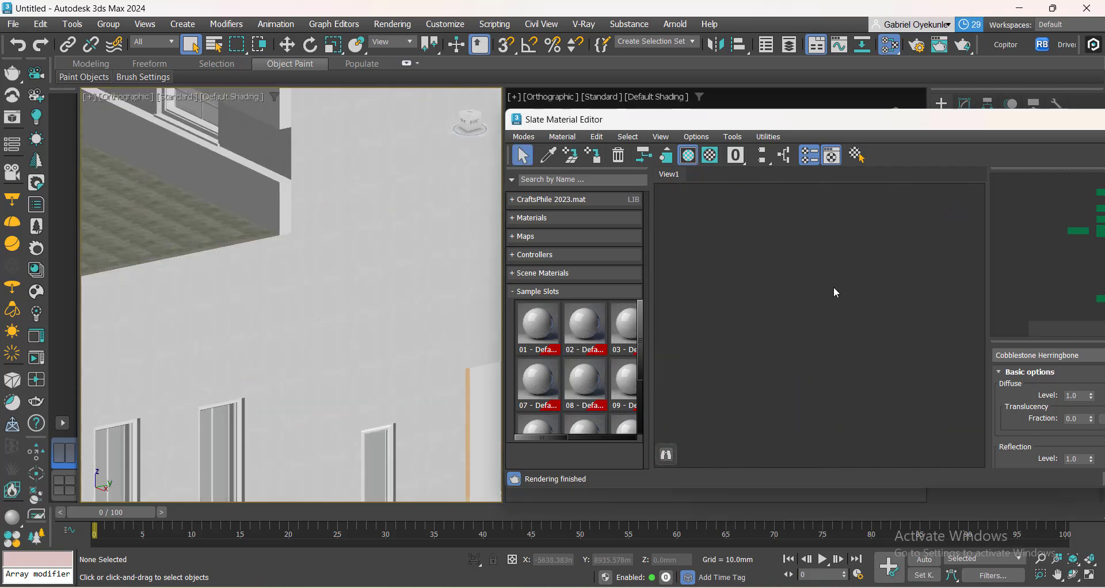
scroll(286, 359, "down", 4)
scroll(282, 287, "up", 6)
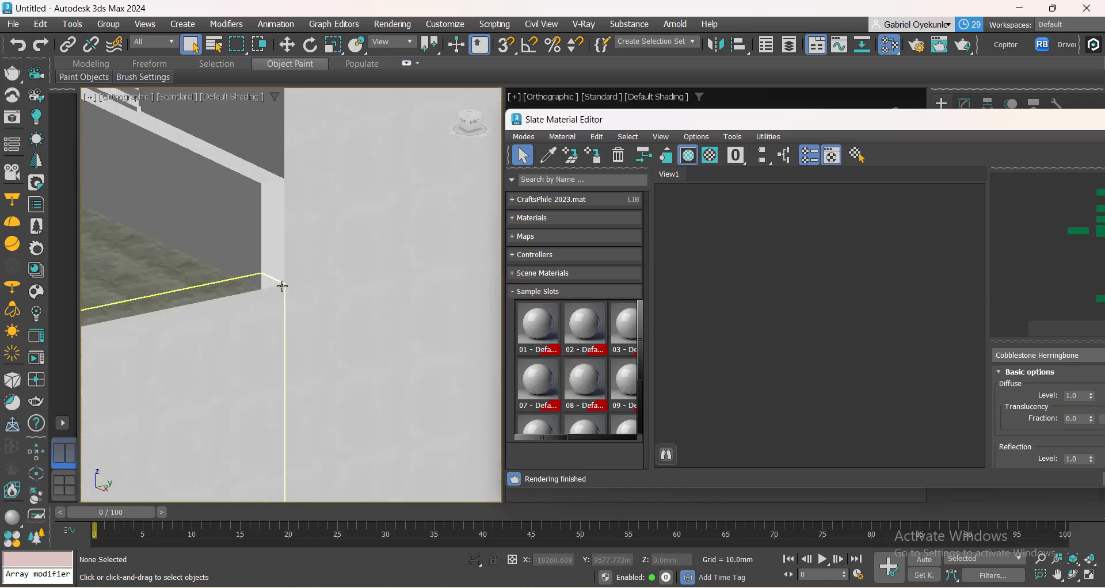
left_click(841, 444)
key("alt+Tab")
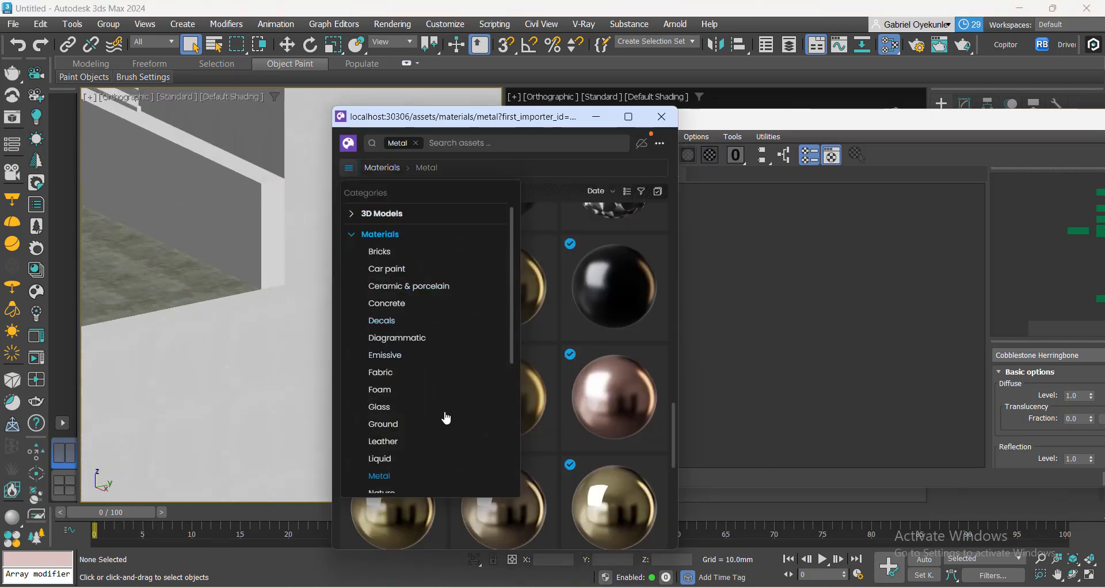
scroll(445, 420, "down", 4)
left_click(382, 410)
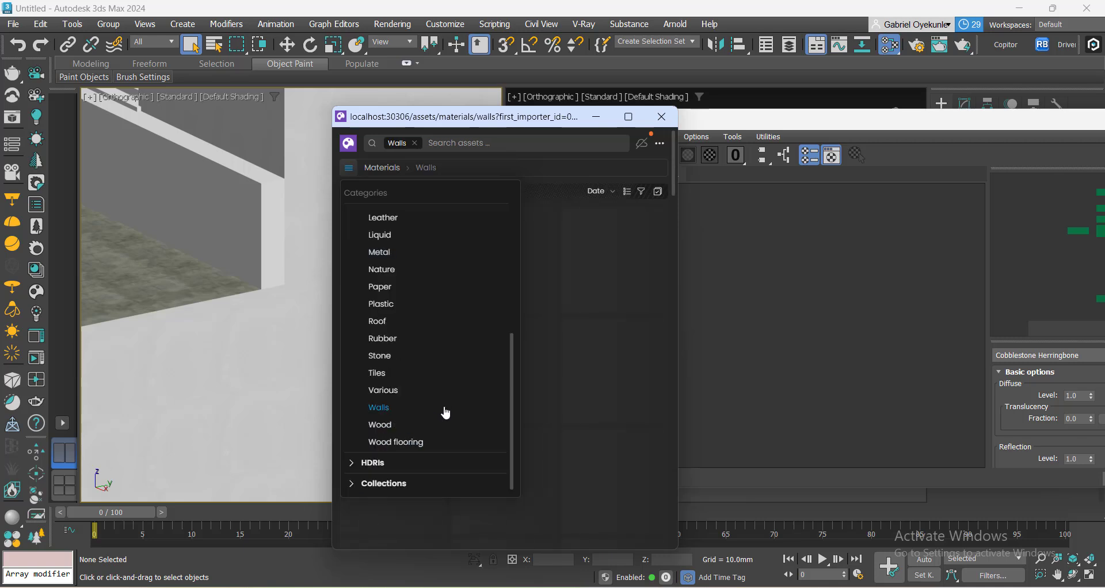
left_click(557, 346)
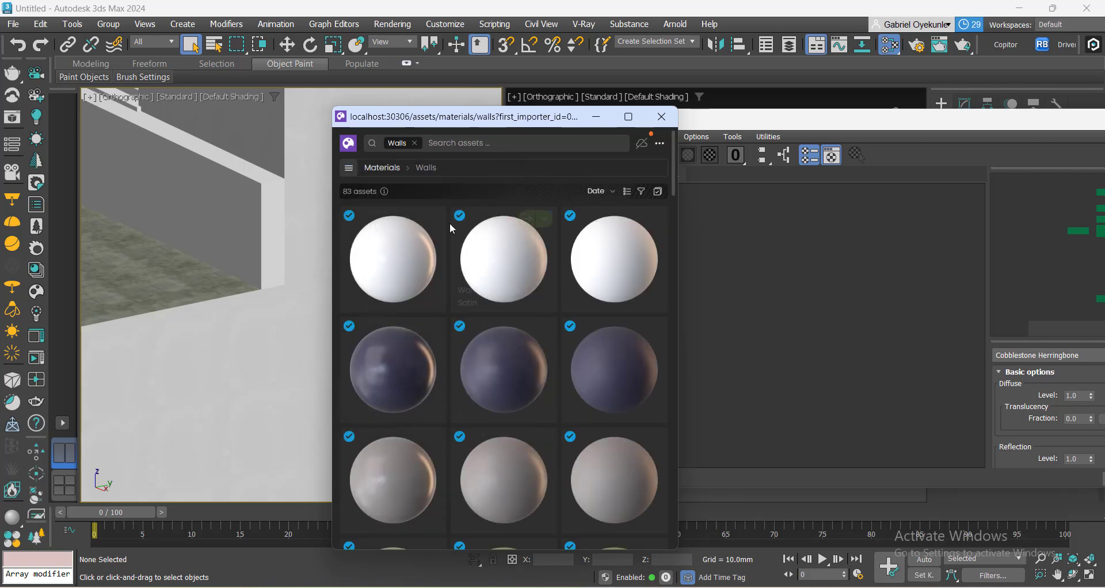
Browse the wall paints, stuccos and plasters, view the Plaster White Smooth details, and close the asset browser.
scroll(505, 440, "down", 5)
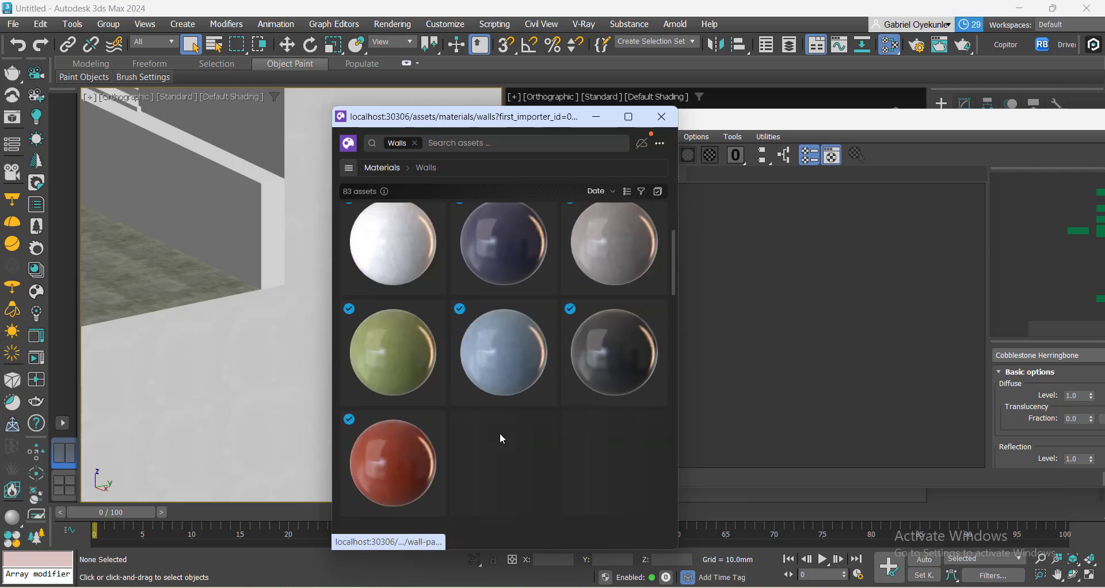
scroll(490, 431, "down", 5)
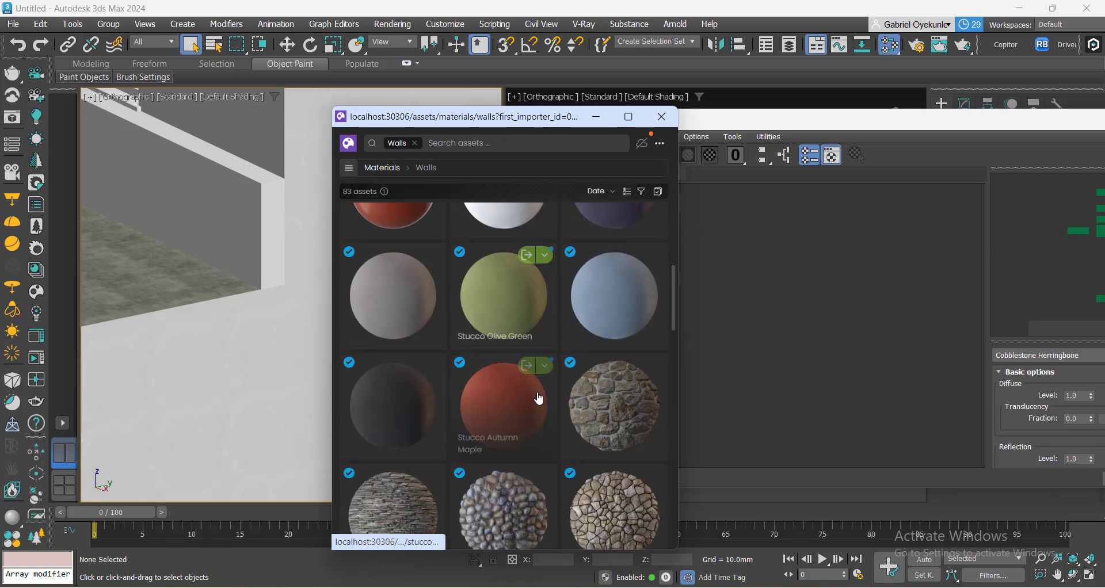
scroll(553, 421, "down", 10)
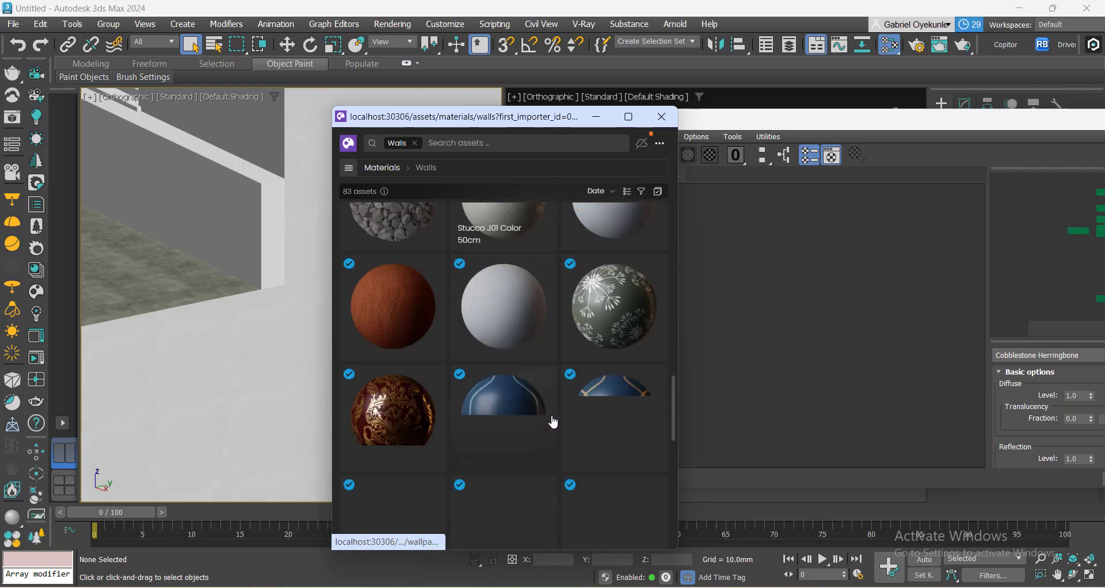
scroll(553, 423, "up", 3)
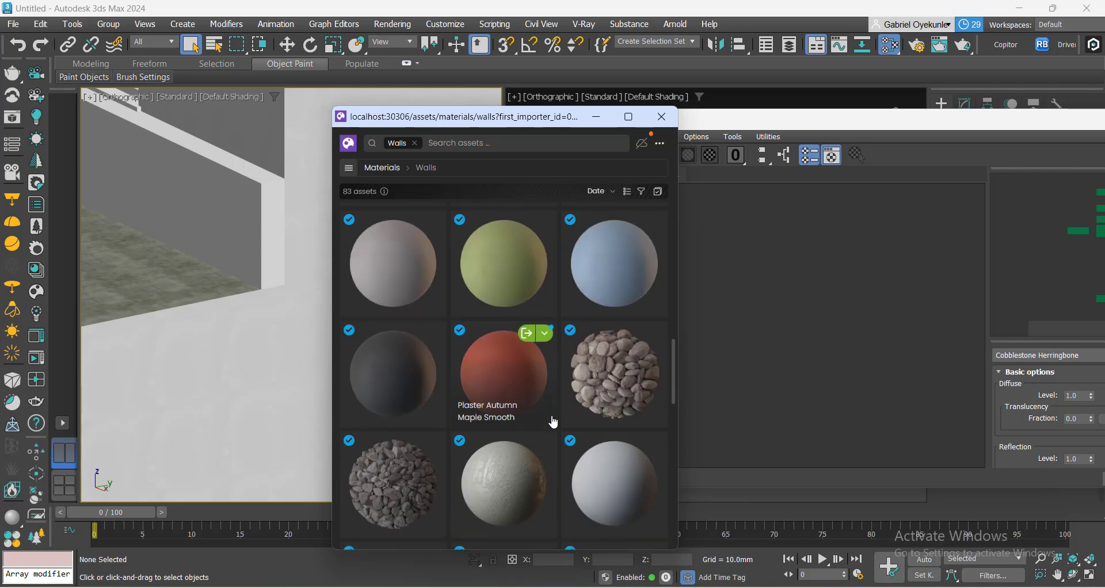
scroll(554, 423, "down", 5)
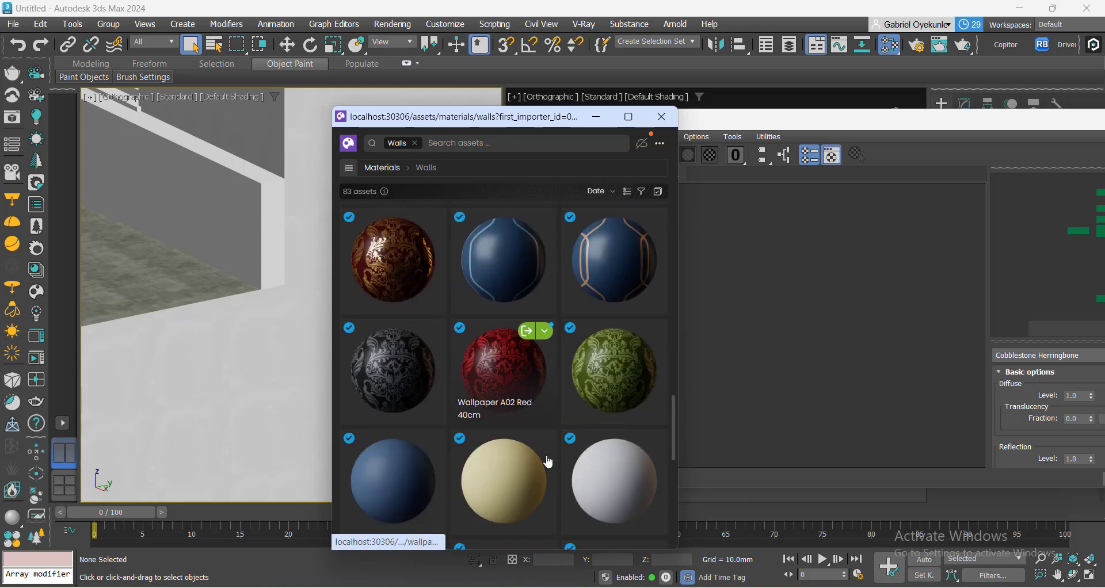
scroll(549, 462, "down", 2)
scroll(556, 444, "up", 5)
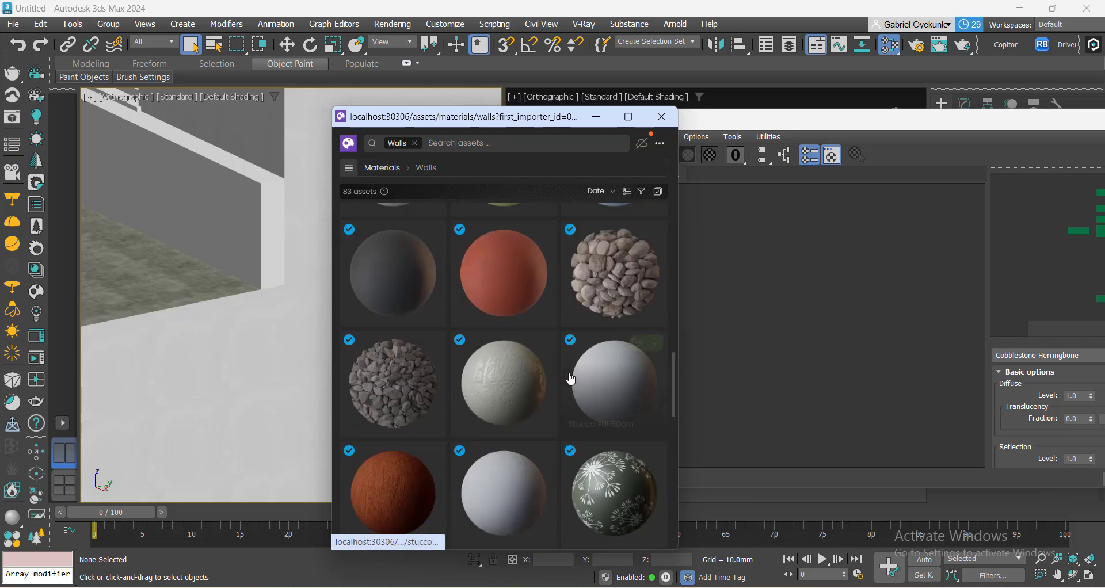
scroll(571, 380, "up", 15)
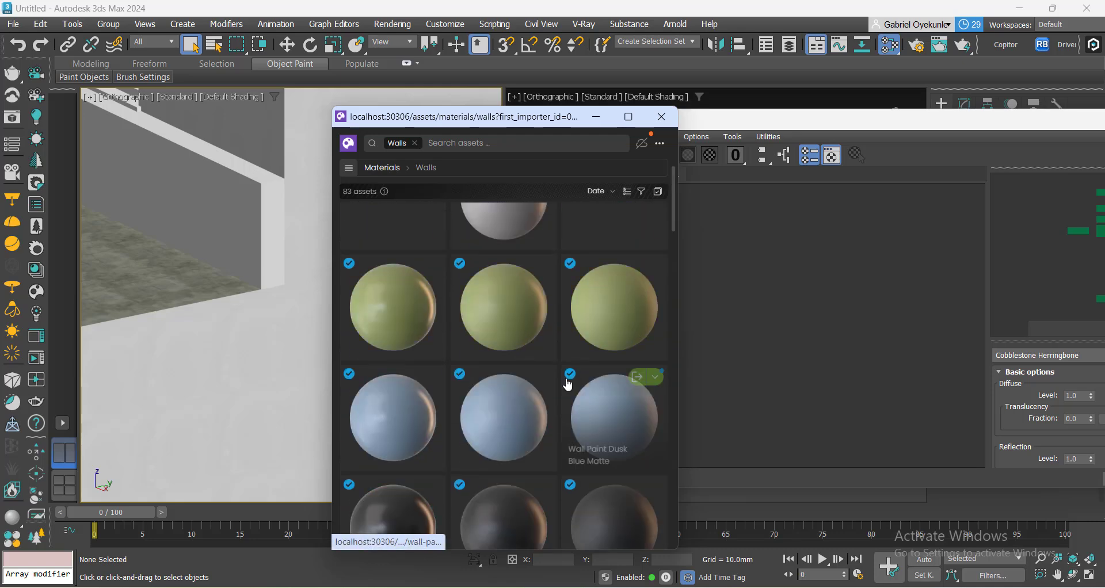
scroll(570, 384, "up", 5)
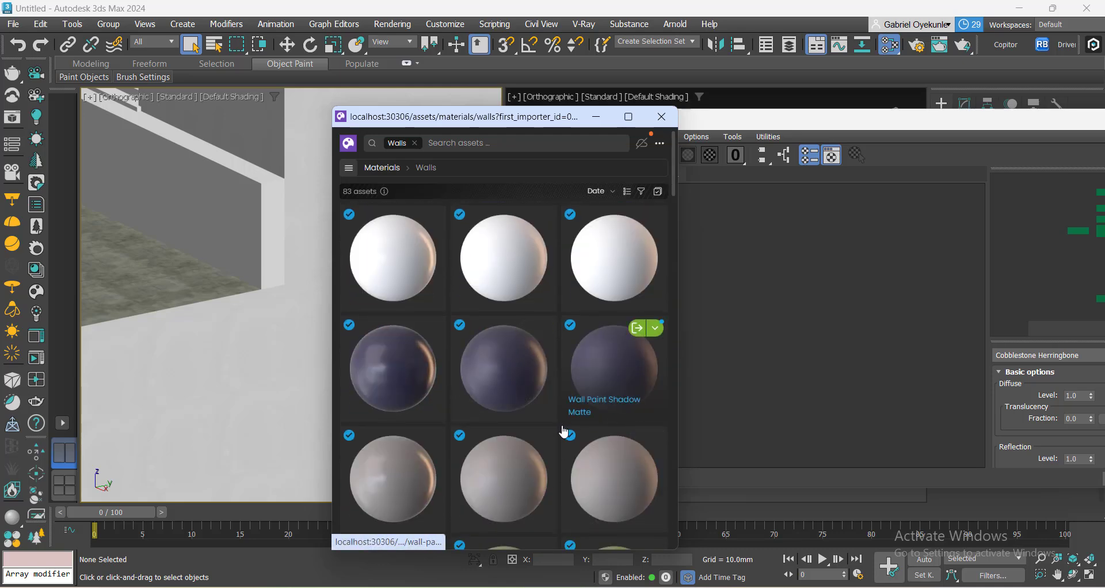
scroll(566, 437, "down", 8)
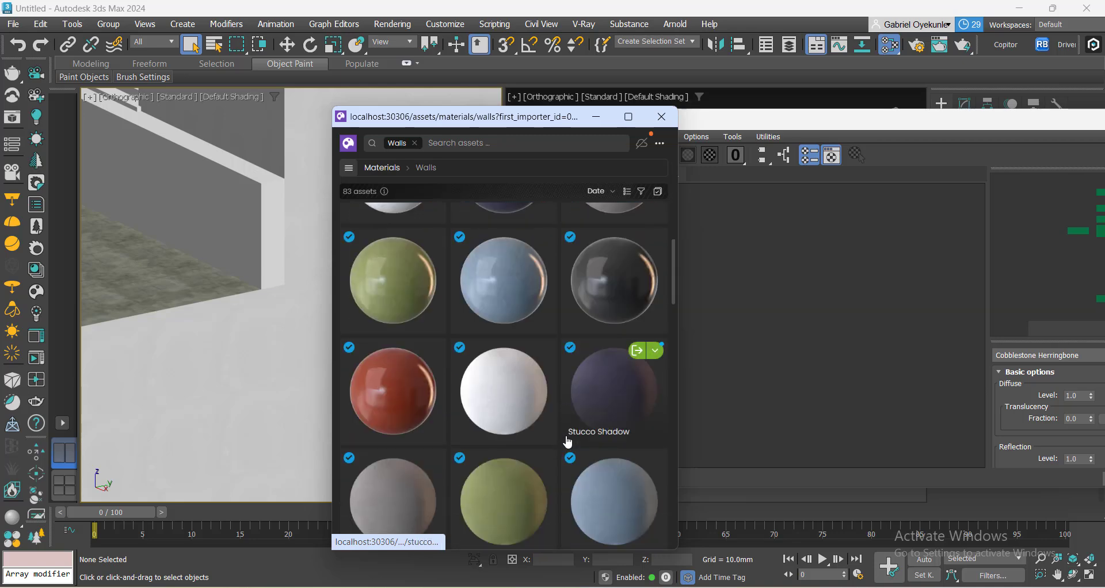
scroll(503, 405, "down", 8)
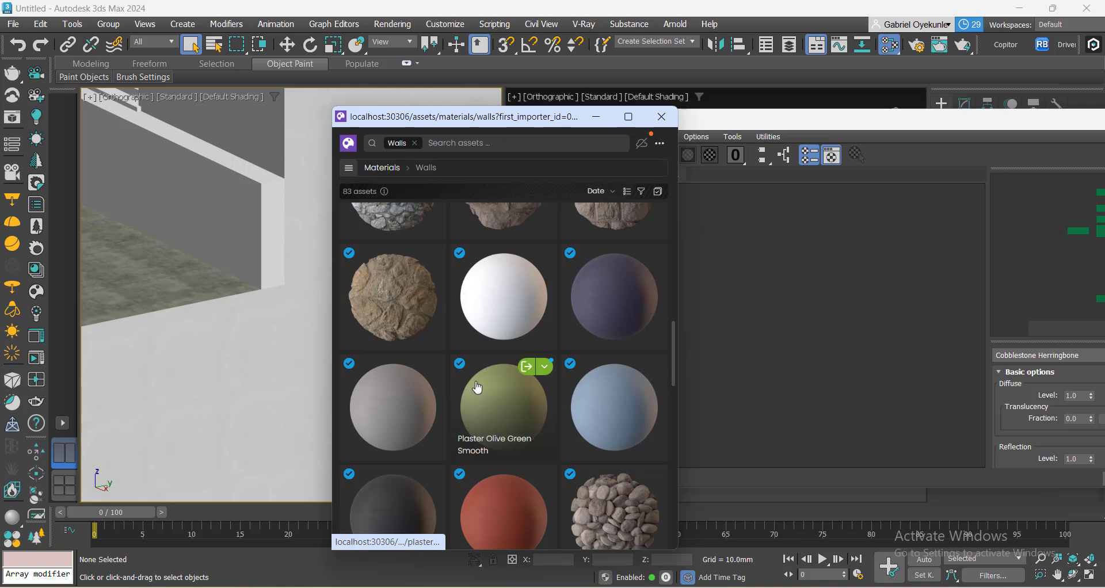
left_click(504, 311)
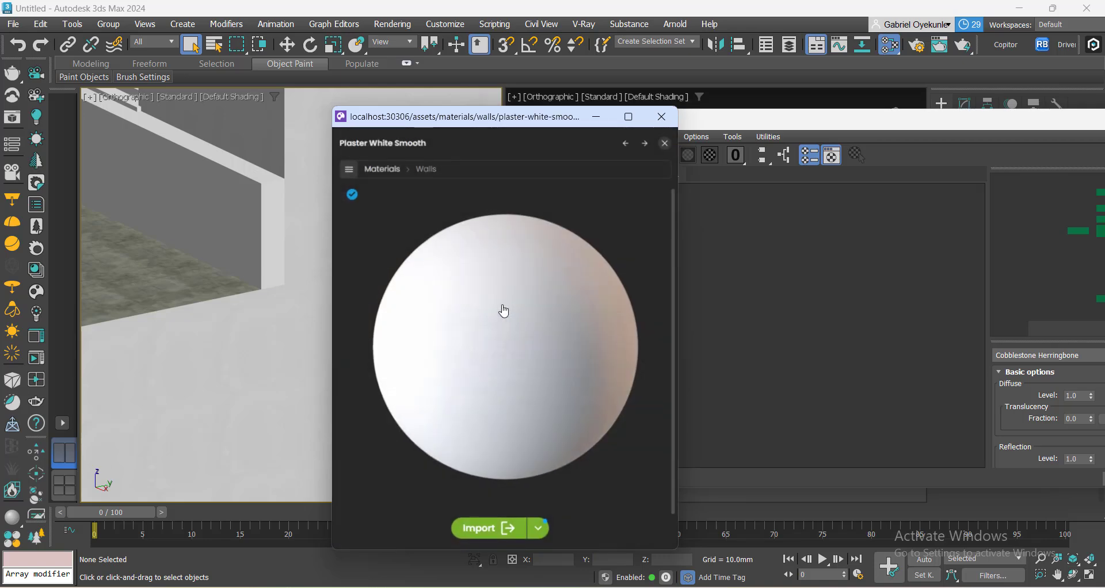
left_click(662, 118)
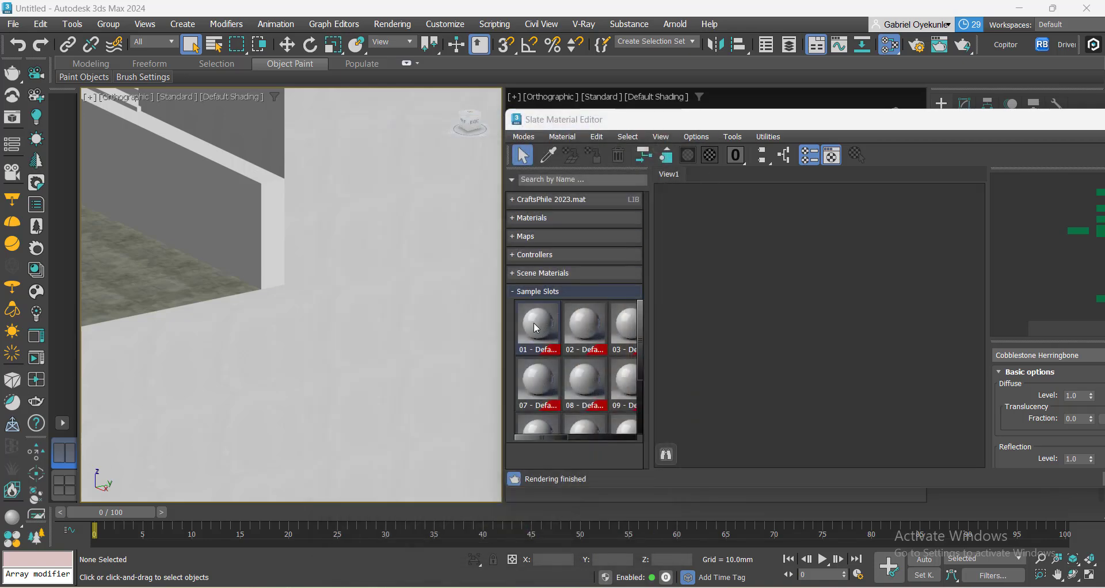
Reopen Chaos Cosmos and filter the downloaded assets to the Walls materials.
left_click(36, 293)
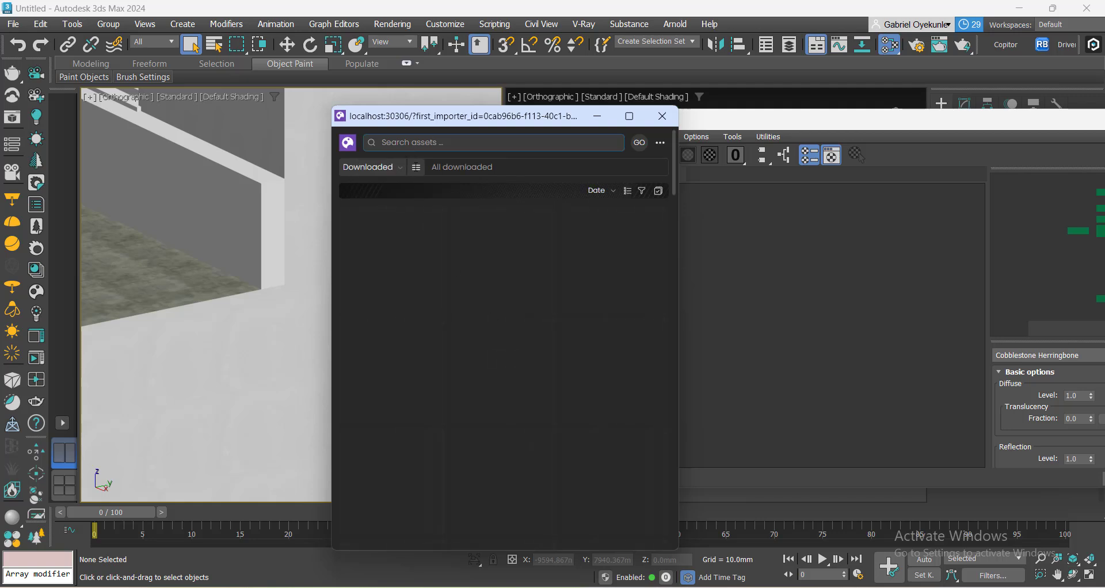
left_click(417, 167)
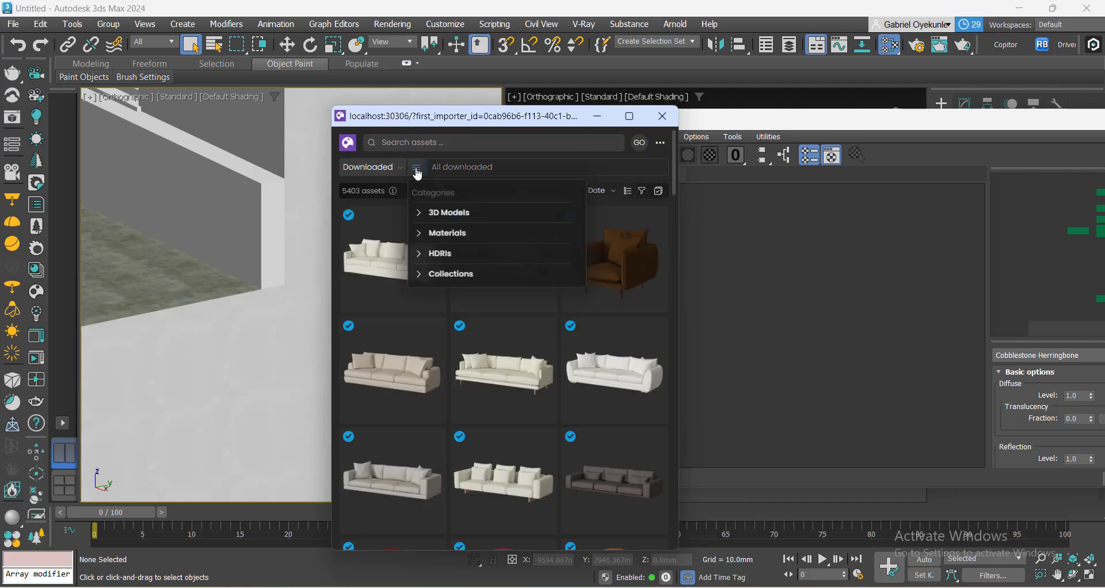
left_click(447, 235)
scroll(457, 427, "down", 4)
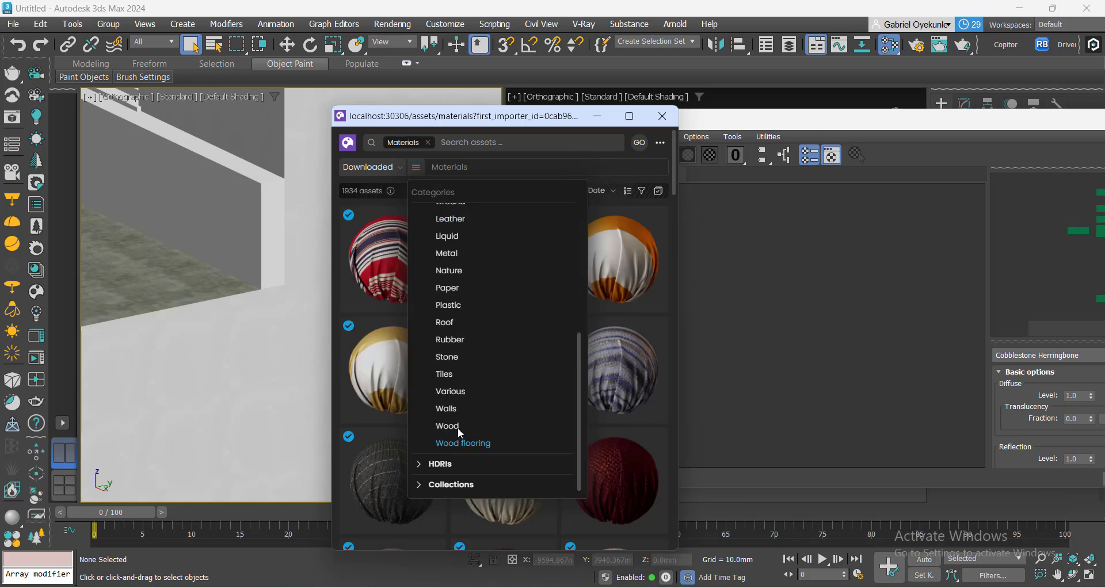
left_click(447, 410)
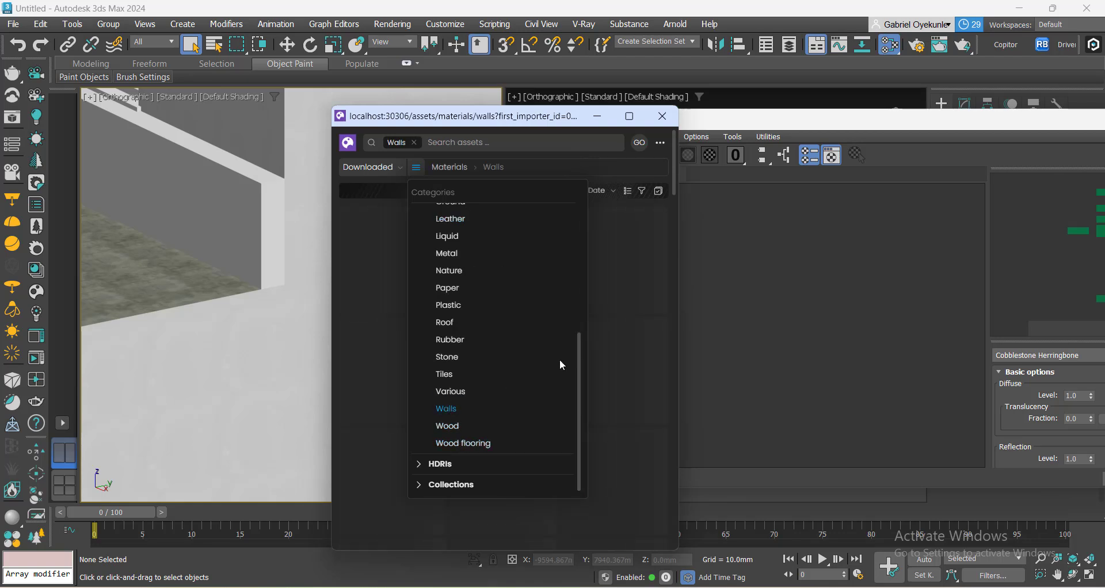
left_click(610, 317)
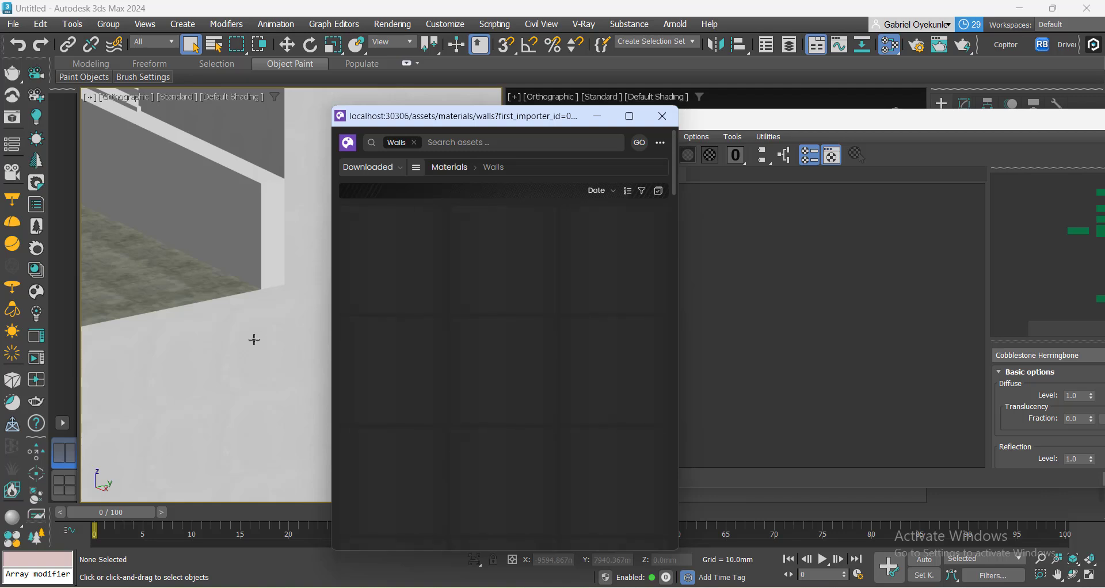
Return to the Slate Material Editor and sample the material of the house's large upper wall panel into the graph.
scroll(232, 335, "down", 5)
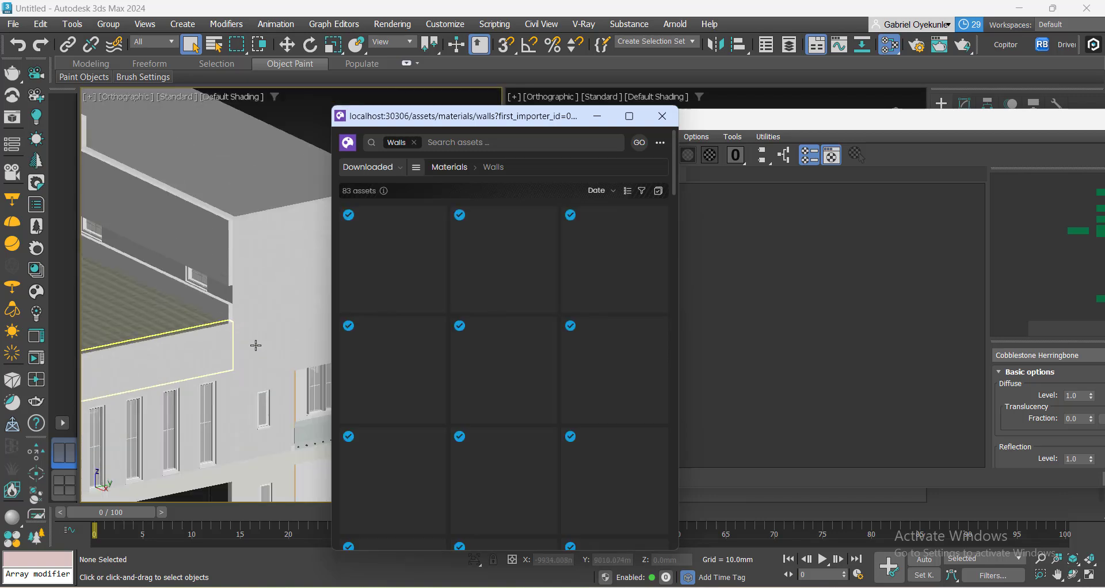
scroll(267, 348, "up", 4)
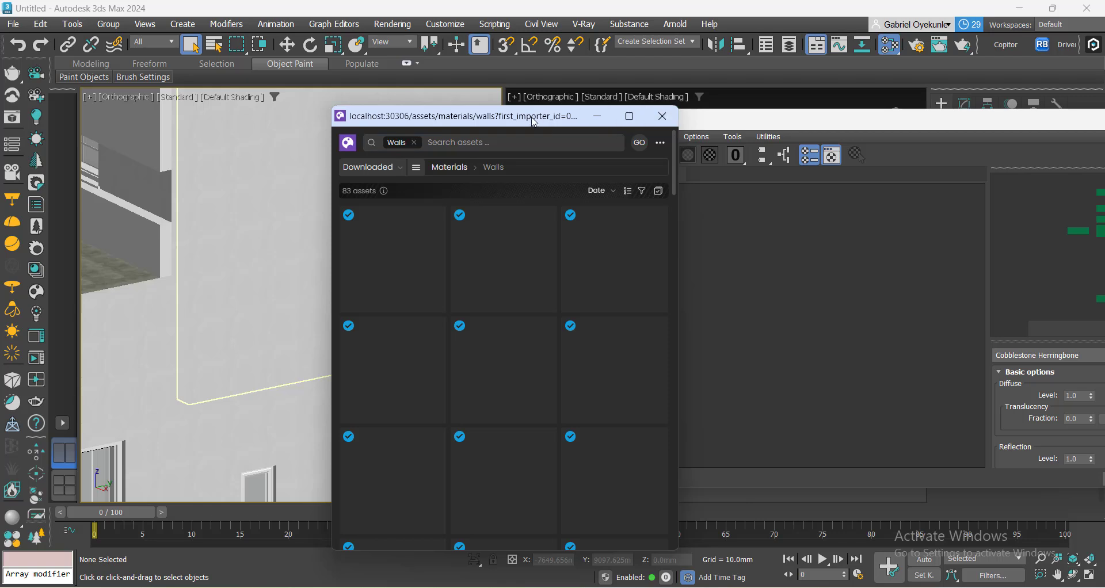
left_click_drag(535, 122, 441, 254)
left_click(552, 164)
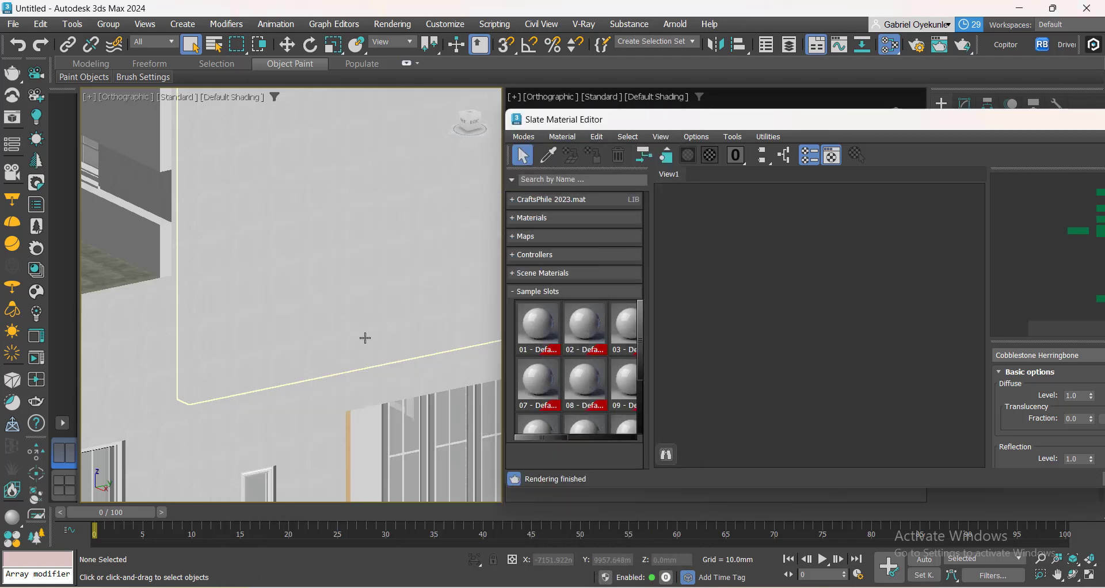
scroll(366, 338, "down", 2)
left_click(346, 277)
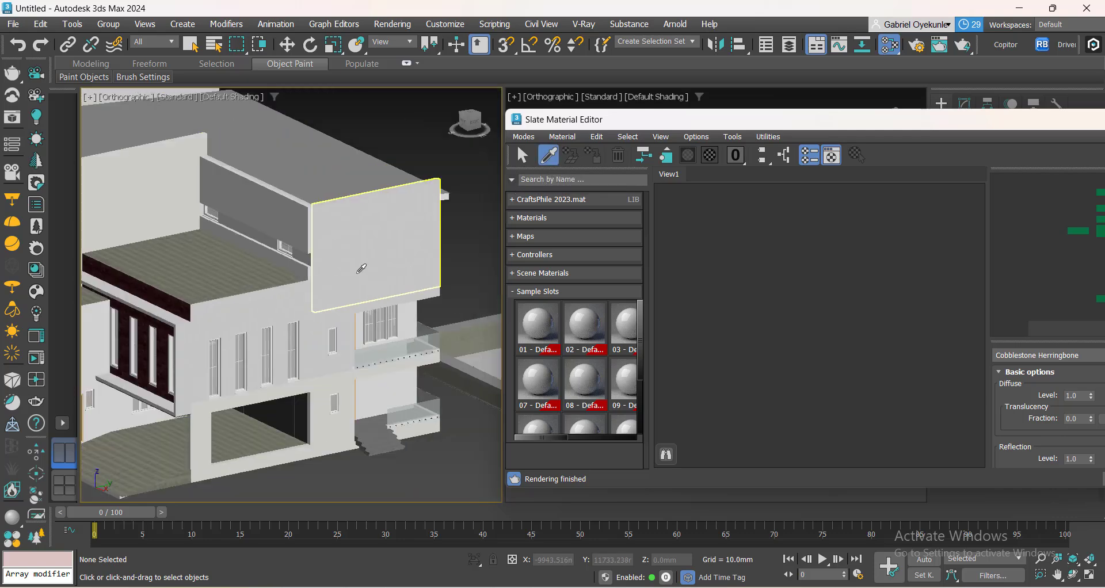
scroll(363, 276, "up", 5)
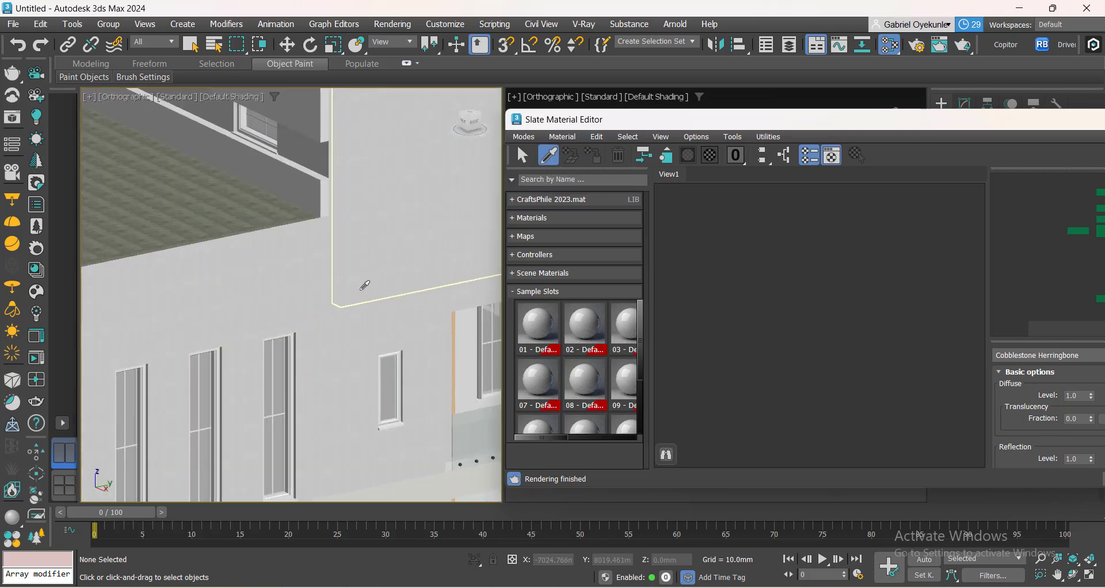
left_click(361, 285)
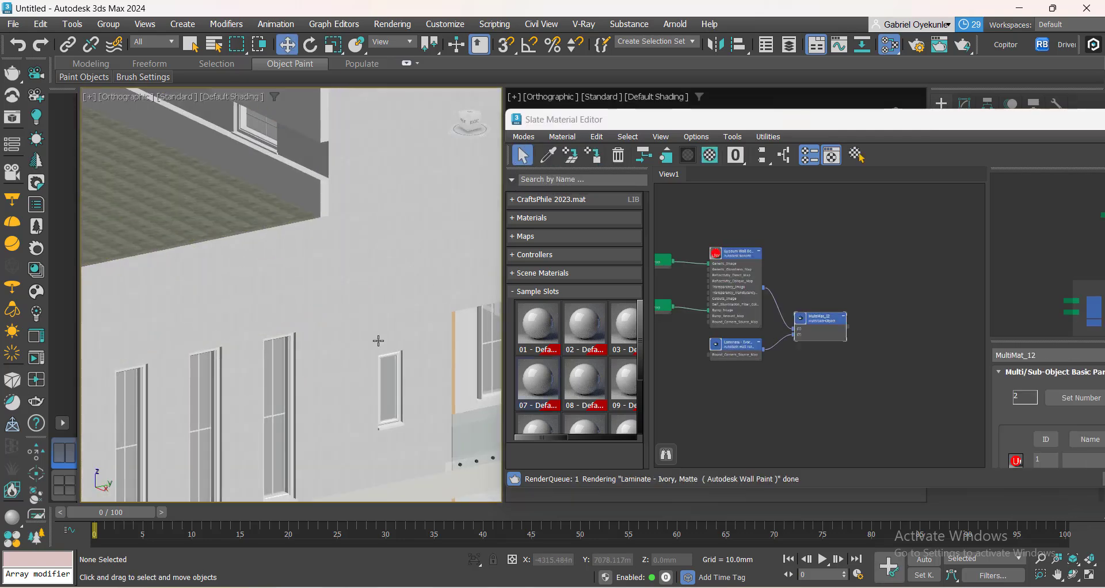
Examine the large upper wall panel and its corner edges alongside the MultiMat_12 nodes in the material graph.
scroll(377, 340, "down", 5)
scroll(360, 291, "up", 5)
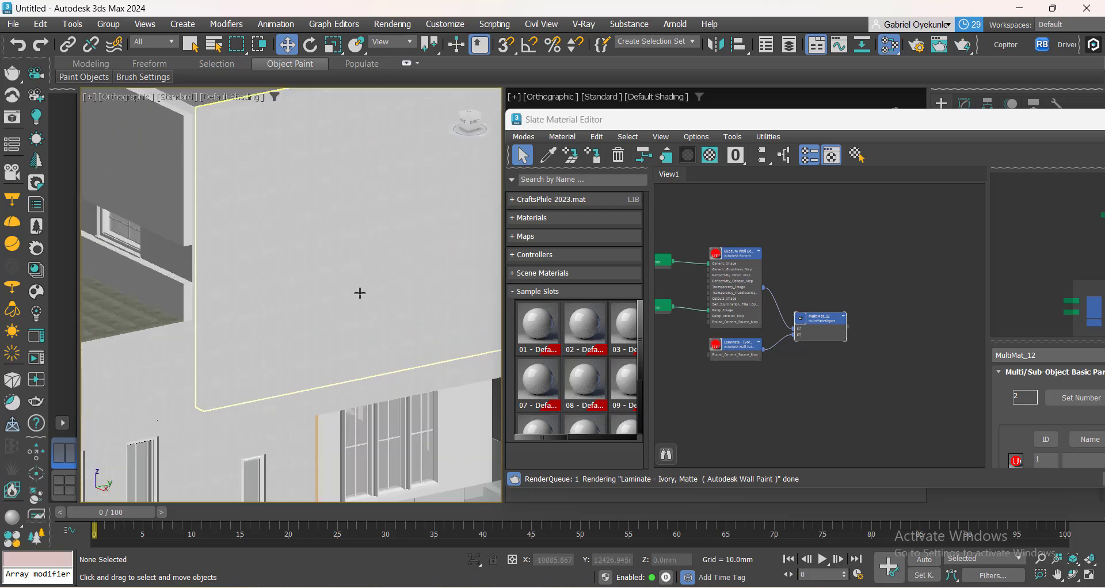
scroll(743, 282, "up", 4)
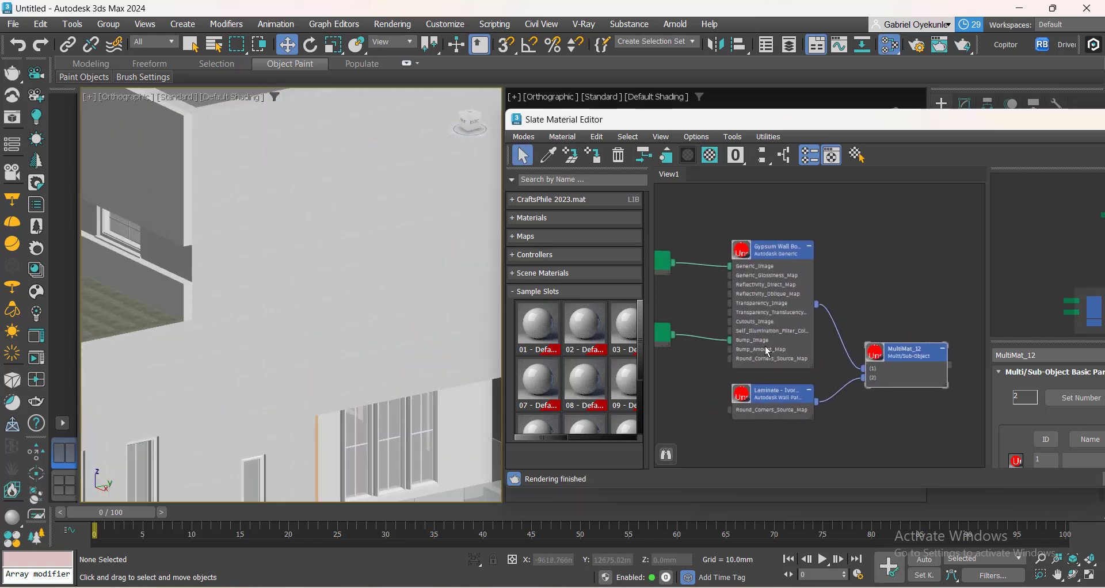
scroll(321, 249, "down", 5)
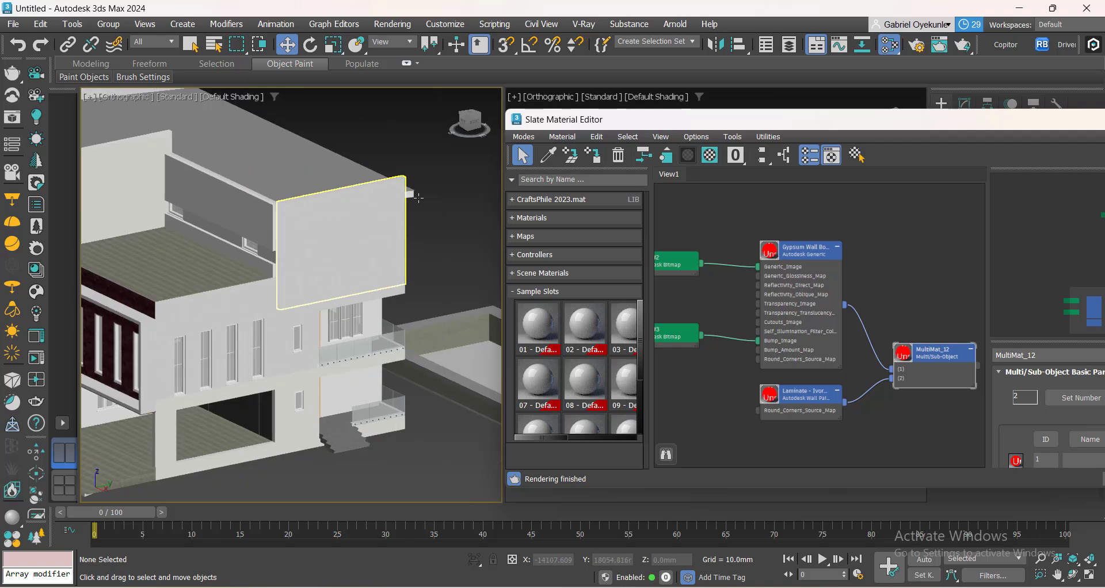
left_click(470, 120)
scroll(407, 341, "up", 4)
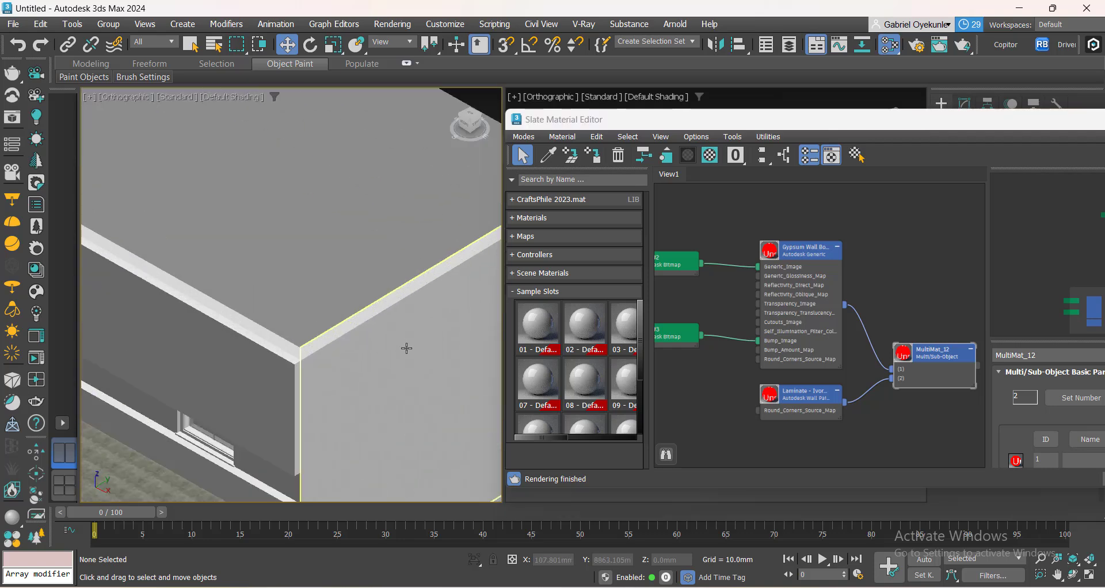
scroll(881, 386, "up", 1)
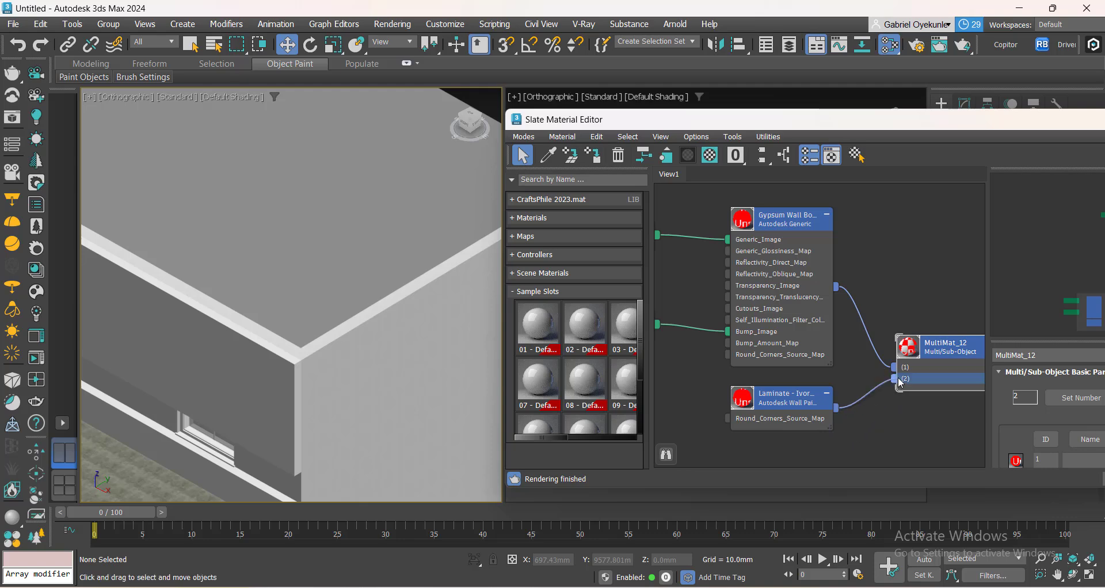
scroll(321, 283, "down", 5)
scroll(357, 345, "up", 4)
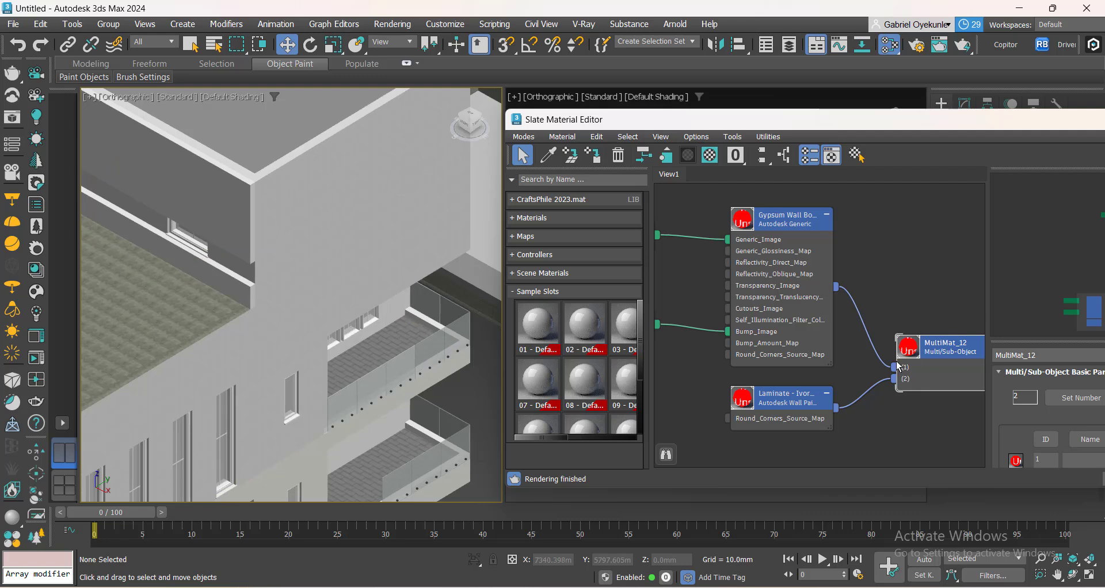
Temporarily disconnect the gypsum wall material from slot 1 of MultiMat_12, and reconnect it to the same slot.
middle_click_drag(900, 366, 878, 375)
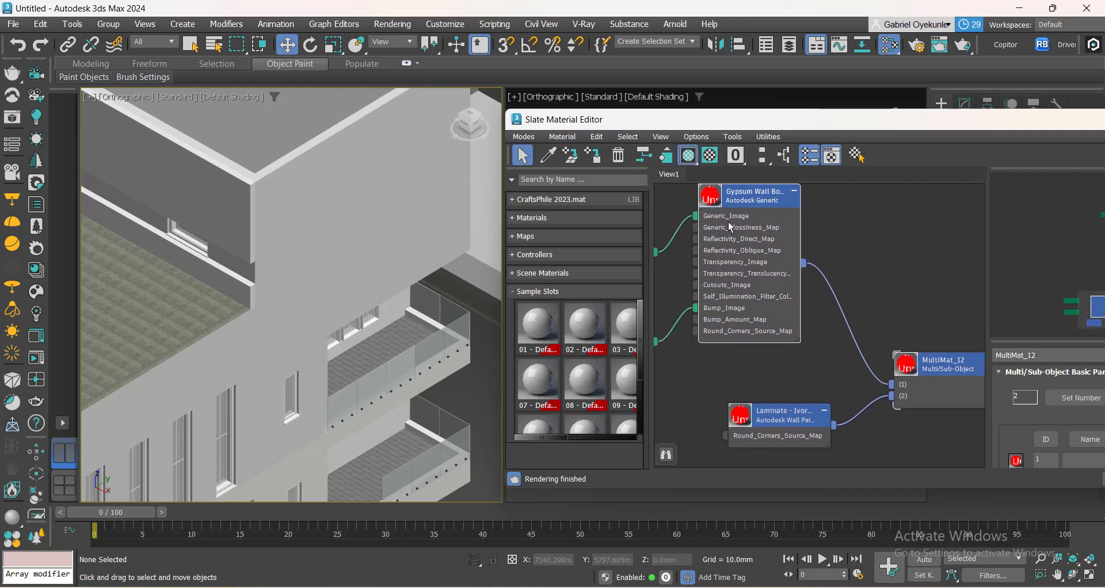
left_click_drag(891, 385, 821, 396)
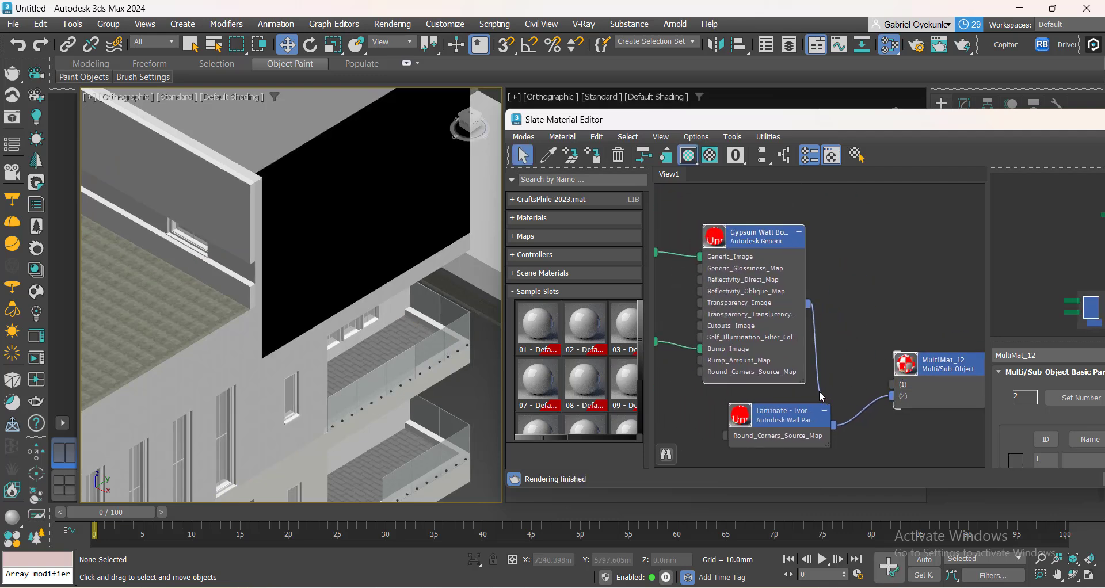
left_click_drag(896, 383, 897, 385)
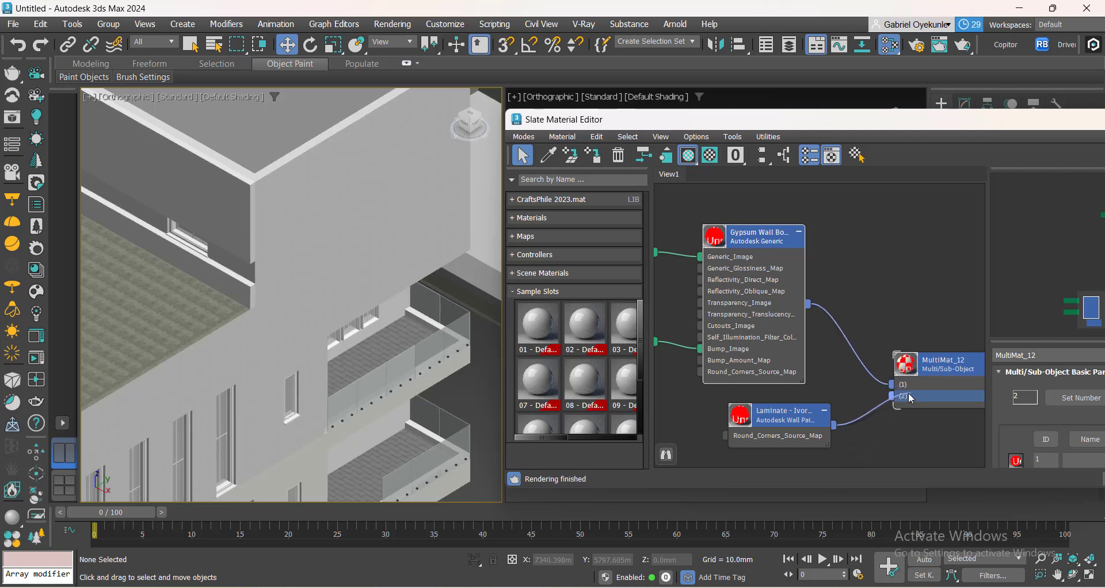
Space the laminate material node below the gypsum wall node in the graph and bring the house's front facade into view.
scroll(820, 392, "down", 3)
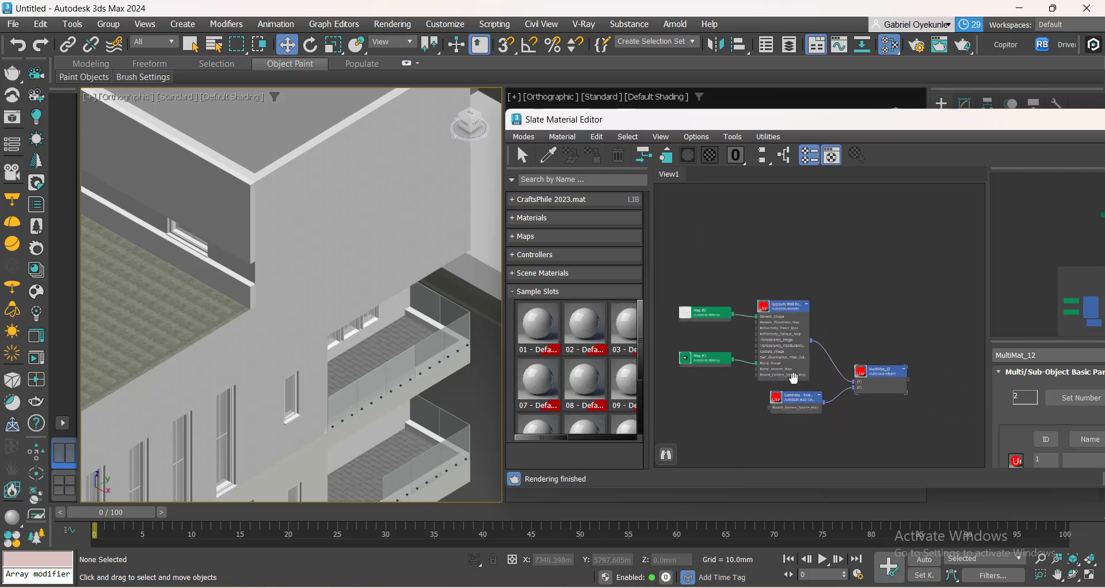
left_click_drag(828, 361, 809, 389)
scroll(793, 299, "up", 2)
scroll(791, 355, "down", 2)
scroll(310, 357, "down", 4)
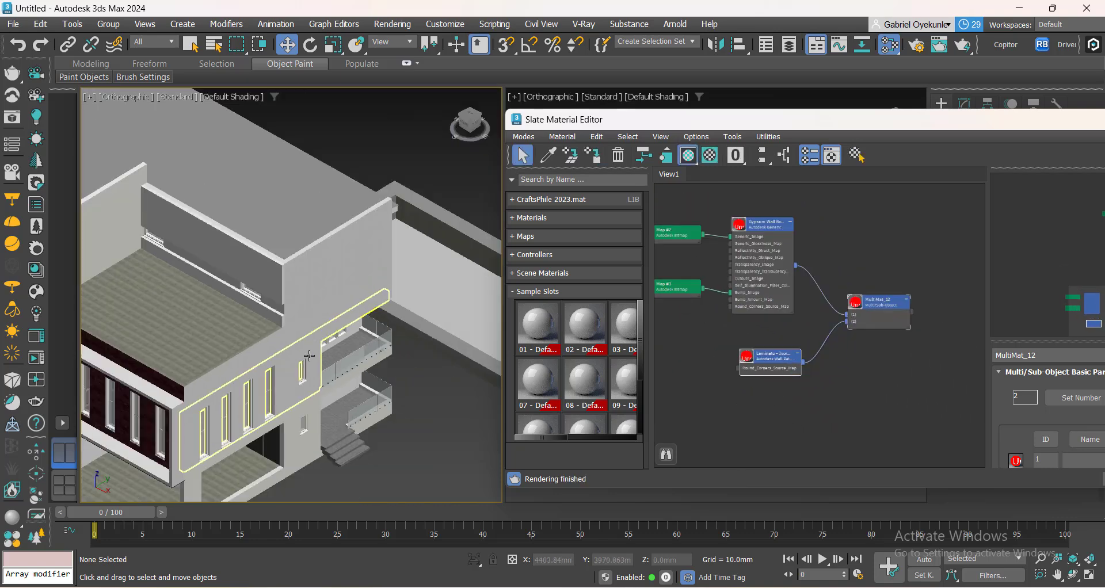
middle_click_drag(309, 357, 420, 286)
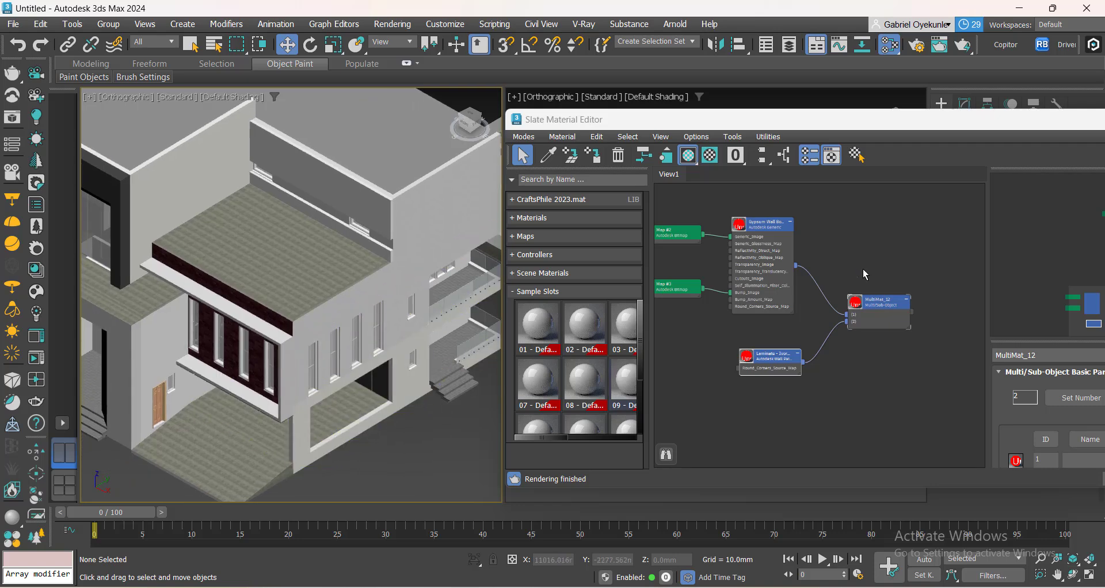
left_click(803, 395)
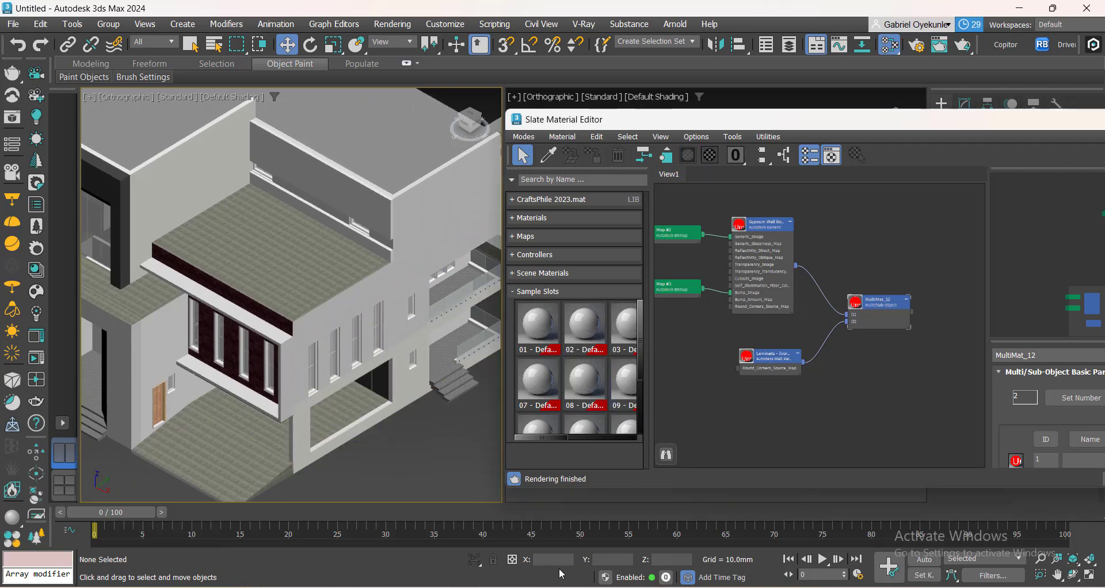
Switch to the Chaos Cosmos wall materials and turn off the computer's Wi-Fi connection.
key("alt+Tab")
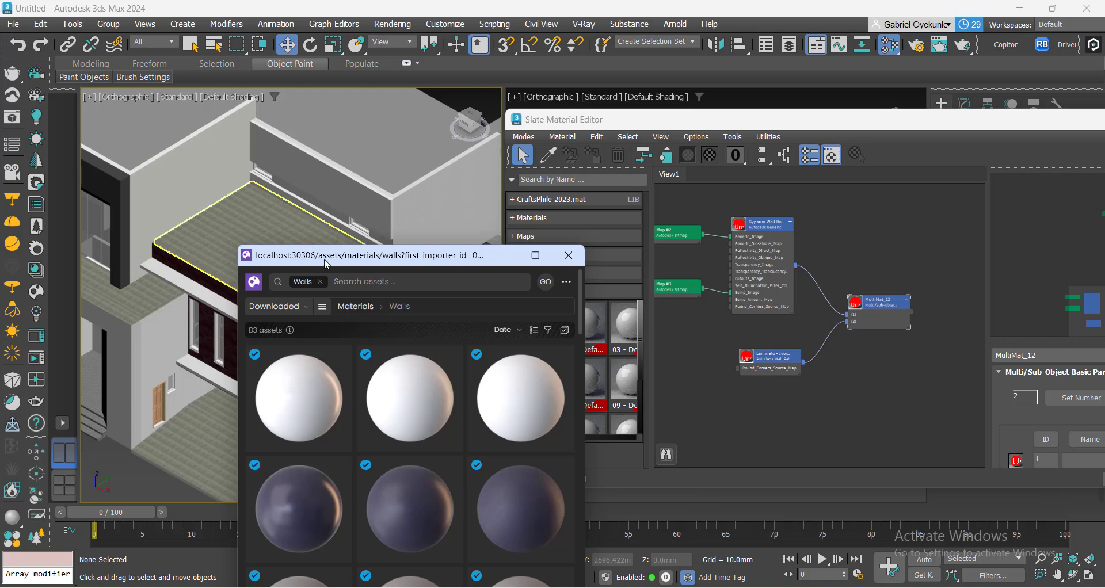
left_click_drag(327, 264, 357, 122)
scroll(484, 380, "down", 5)
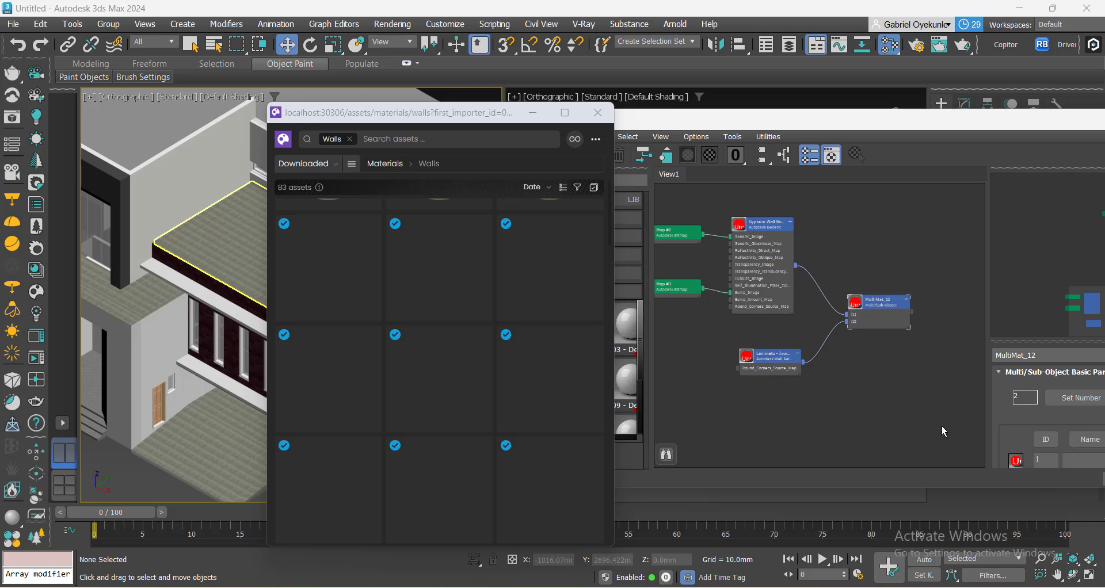
key("super+a")
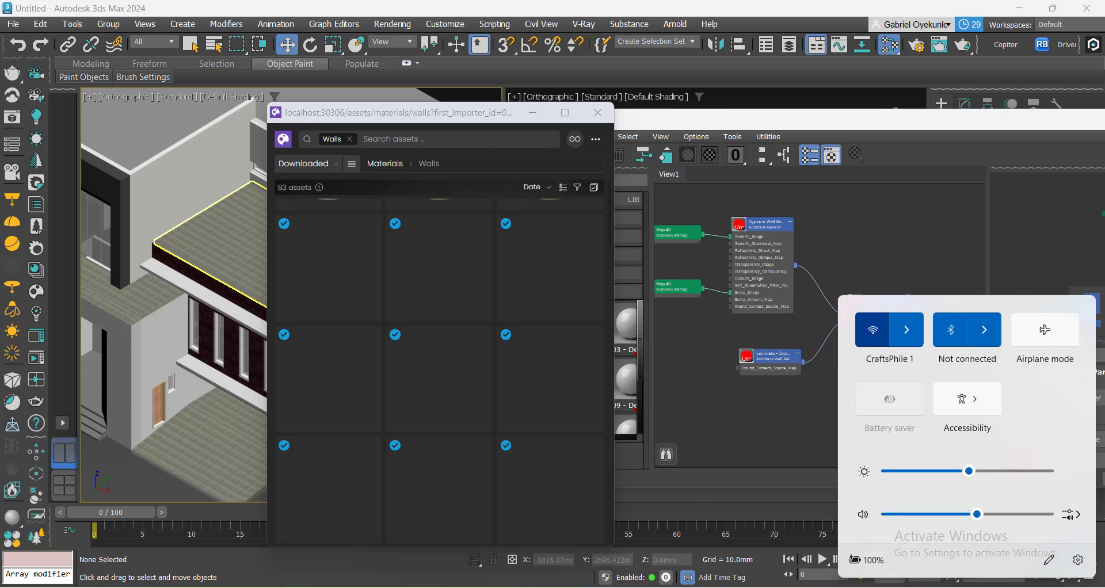
left_click(872, 343)
left_click(749, 406)
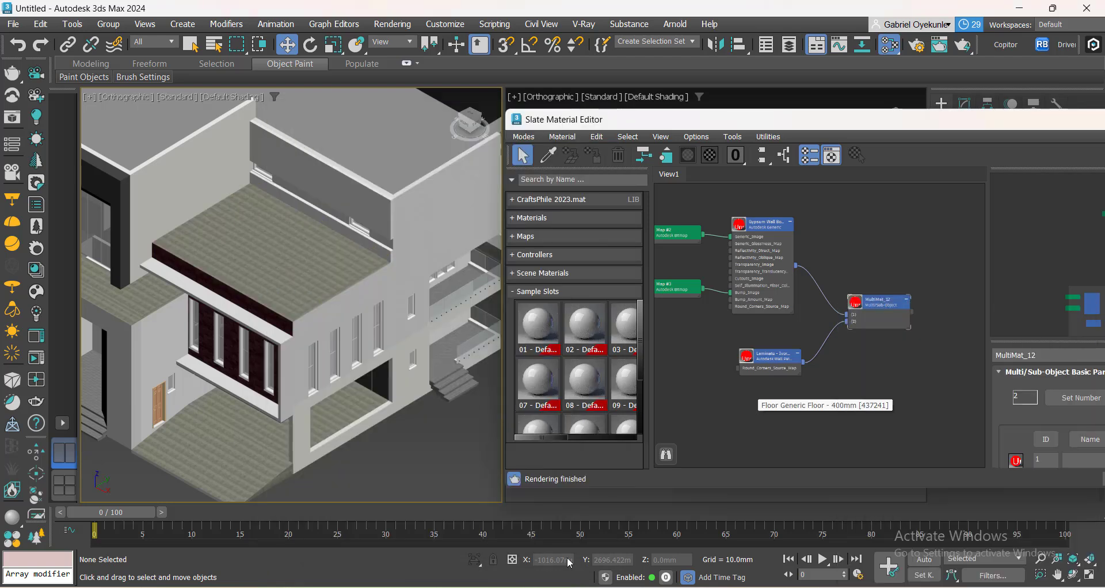
Return to the Chaos Cosmos home page, look through its categories and recently added assets, and close the asset browser.
left_click(829, 587)
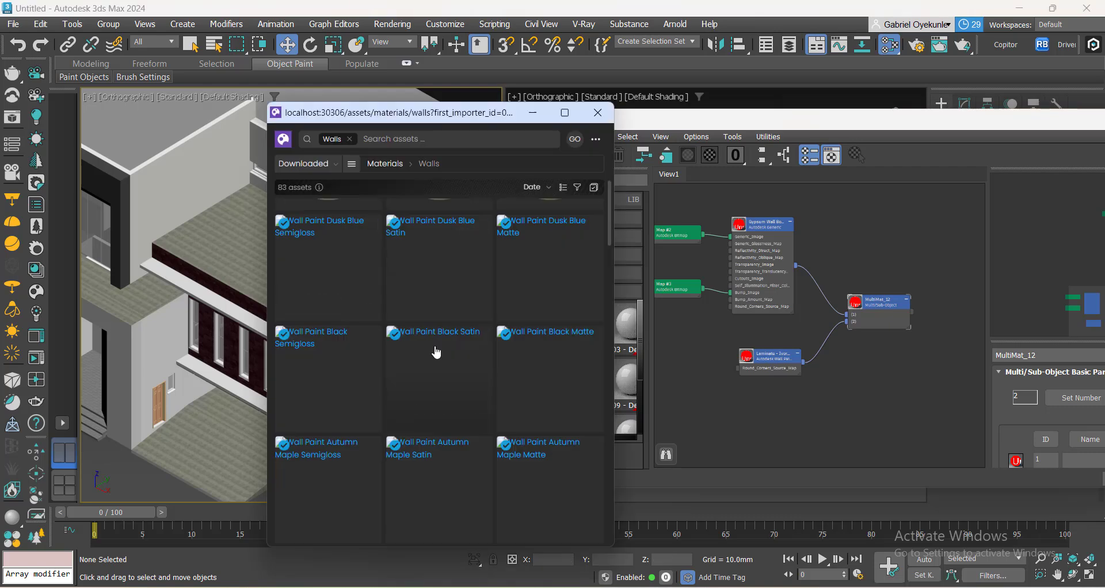
scroll(429, 334, "up", 5)
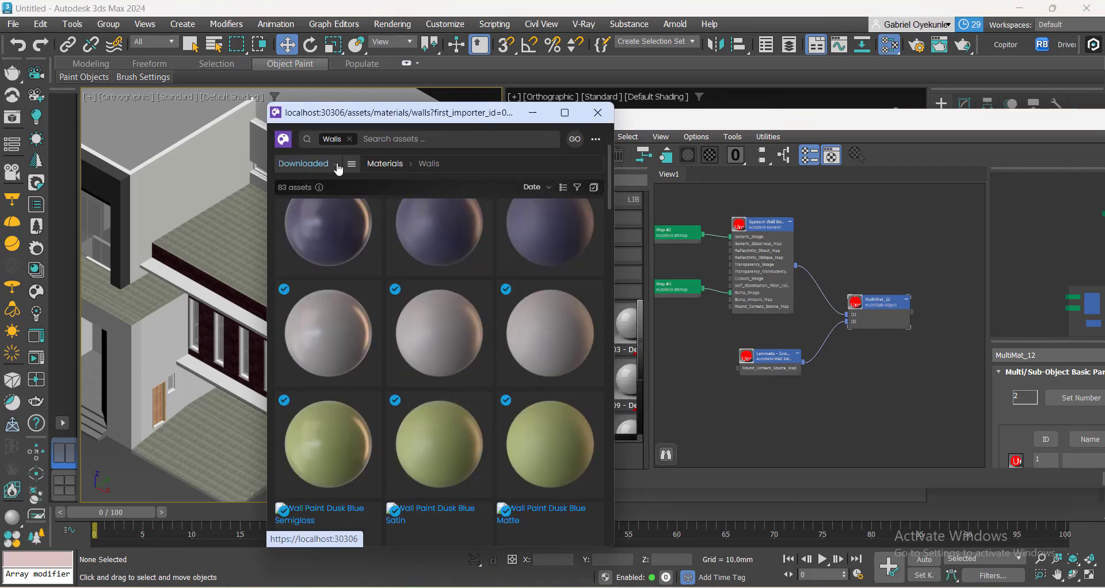
left_click(283, 142)
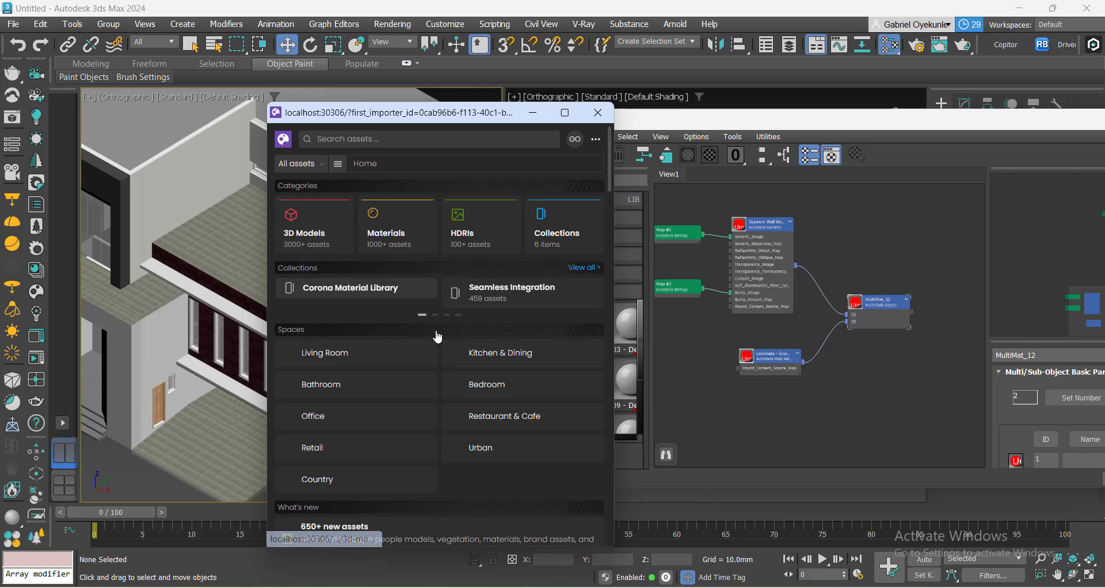
scroll(540, 290, "down", 5)
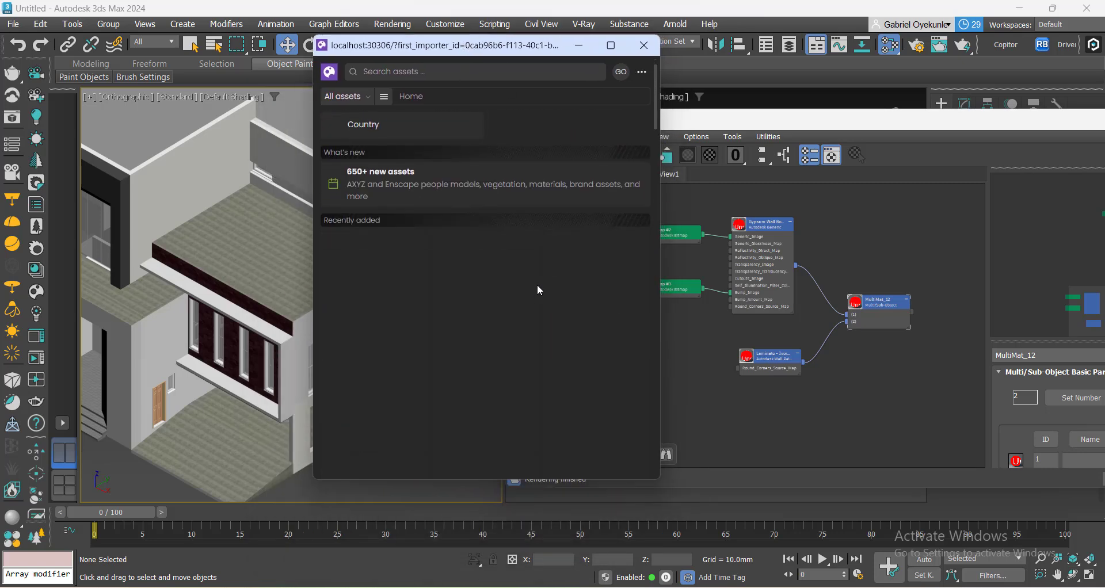
scroll(533, 286, "down", 3)
scroll(534, 285, "up", 6)
scroll(534, 286, "down", 4)
scroll(534, 285, "up", 2)
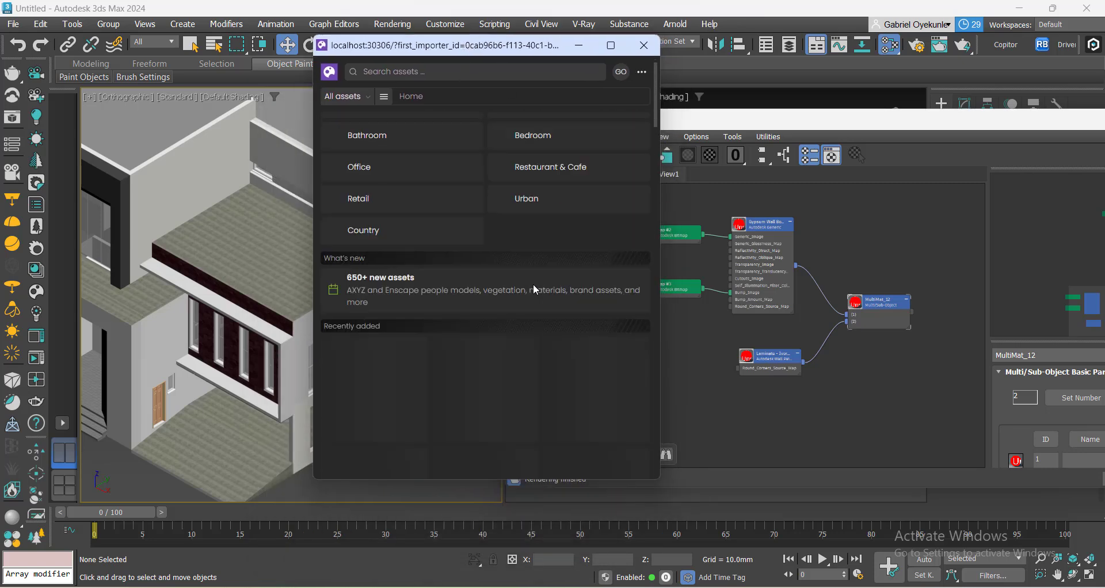
scroll(533, 284, "up", 3)
scroll(524, 294, "down", 6)
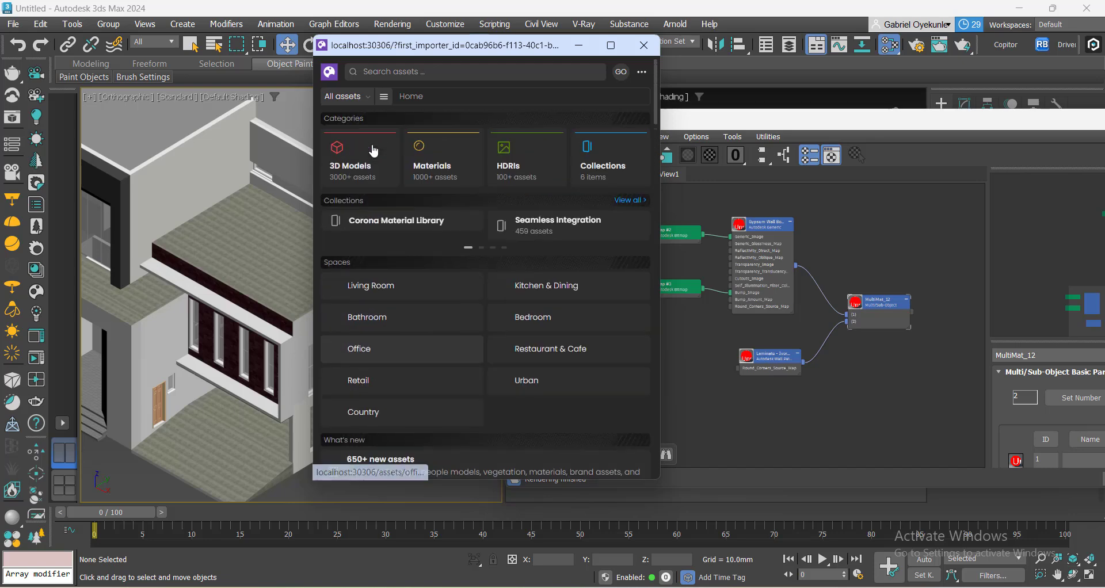
left_click(330, 73)
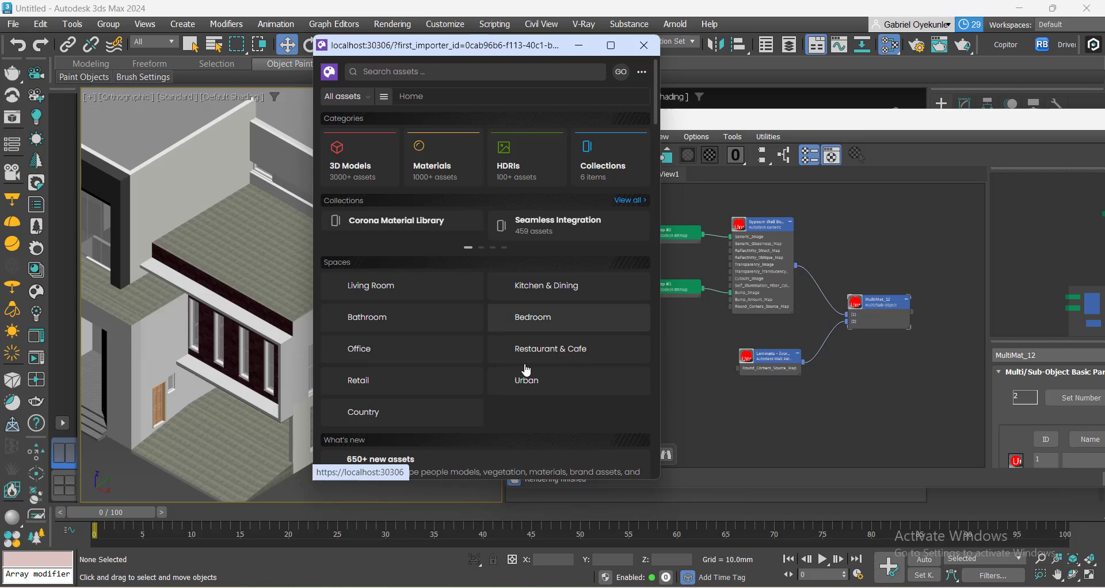
left_click(643, 46)
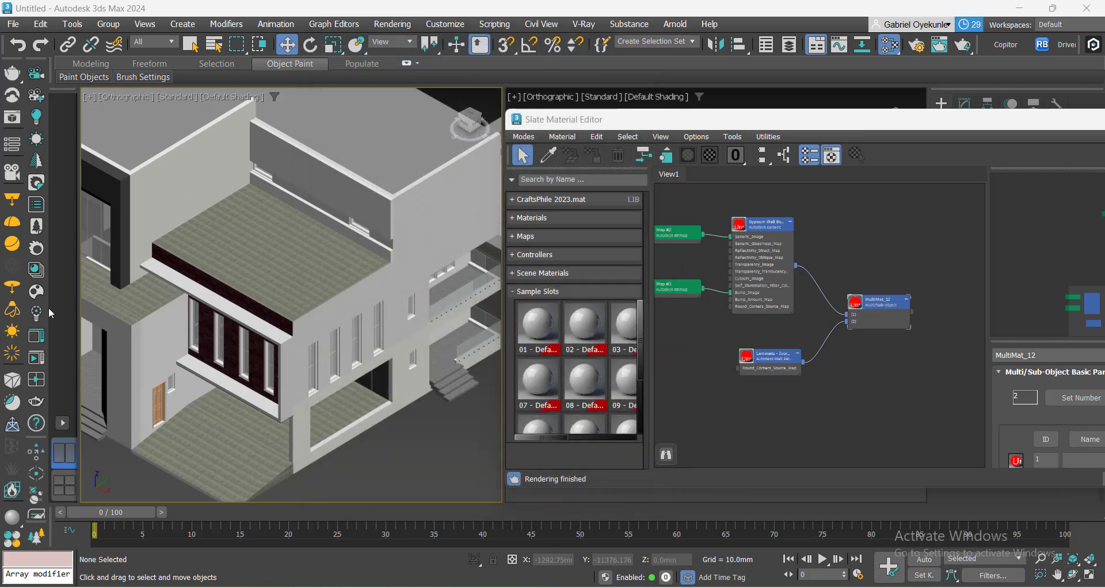
Reopen Chaos Cosmos and filter the downloaded assets to the Walls category of Materials.
left_click(37, 292)
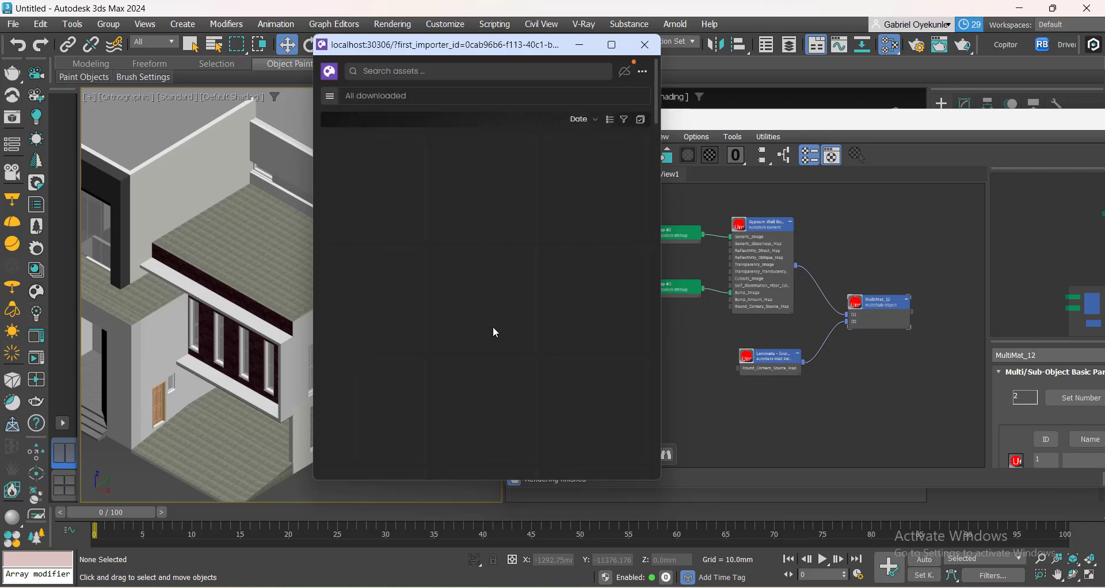
left_click(329, 96)
left_click(362, 163)
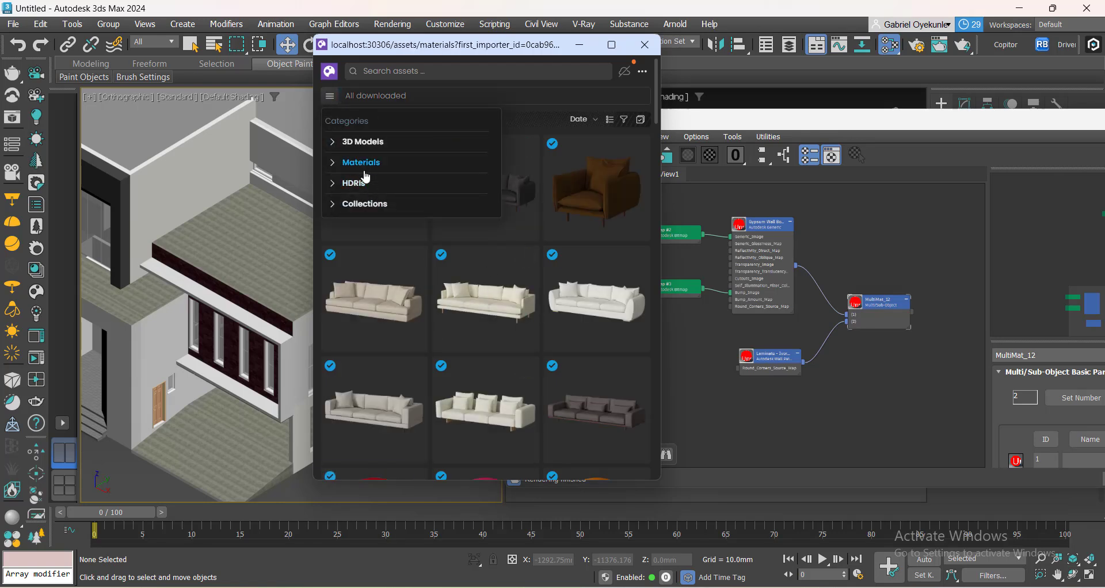
scroll(366, 351, "down", 4)
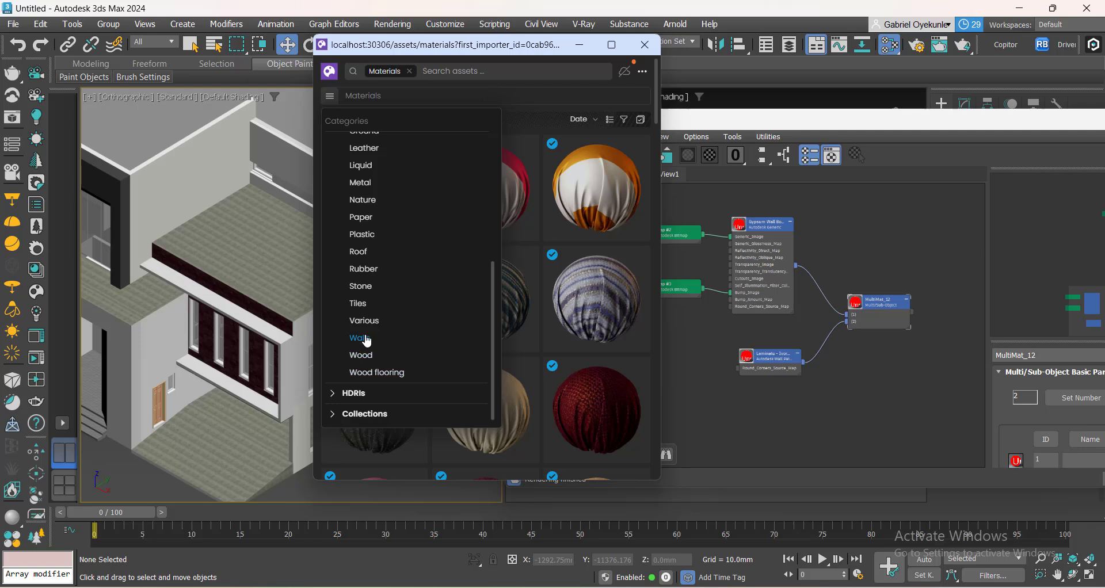
left_click(362, 338)
left_click(540, 309)
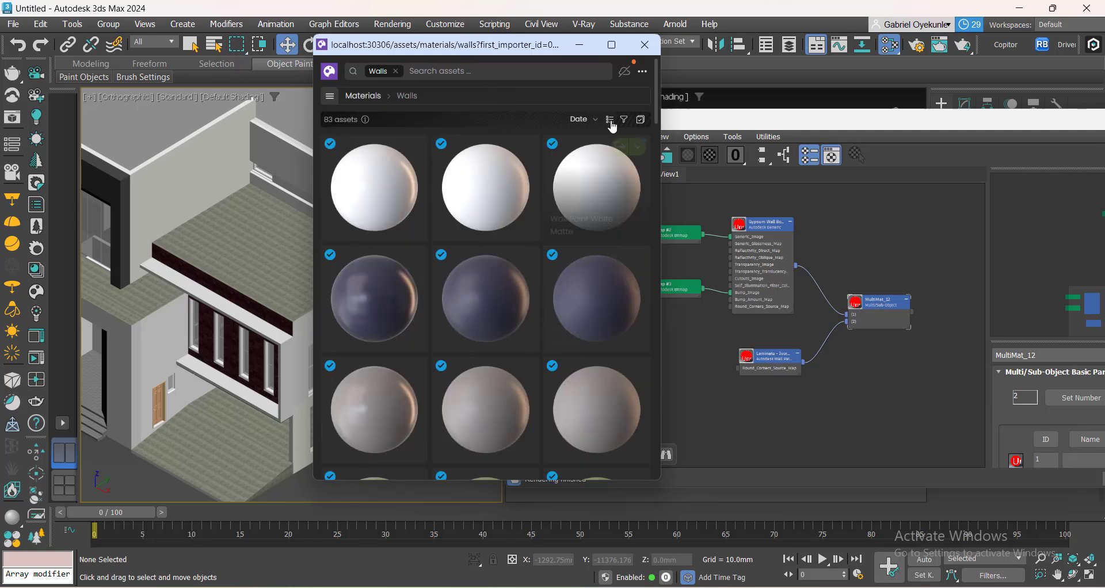
Browse the wall paints, stuccos and stone materials, view the Plaster White Smooth details, and return to the list.
scroll(527, 340, "down", 5)
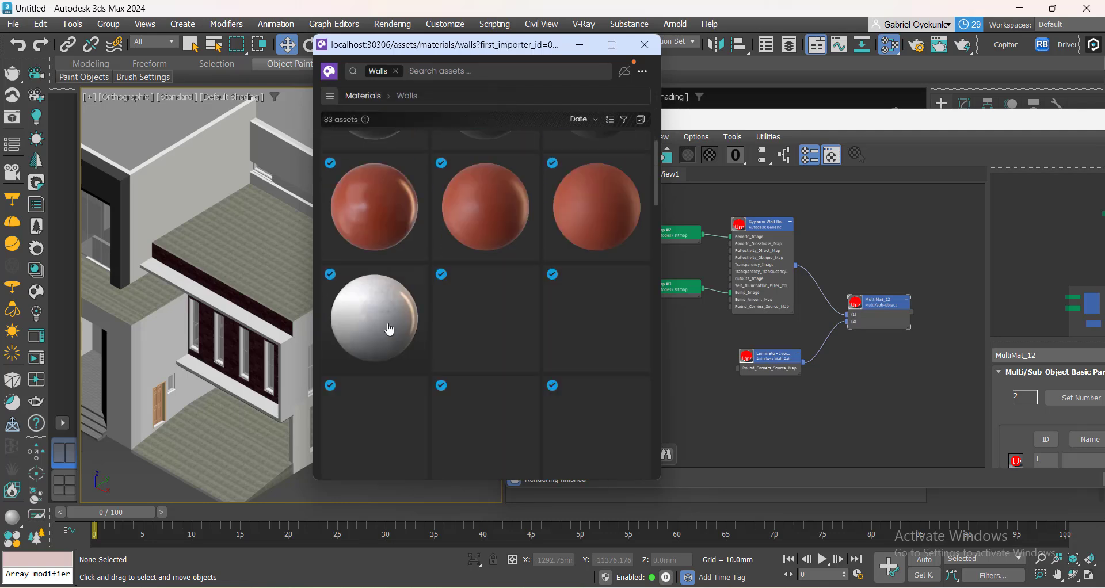
scroll(461, 323, "up", 5)
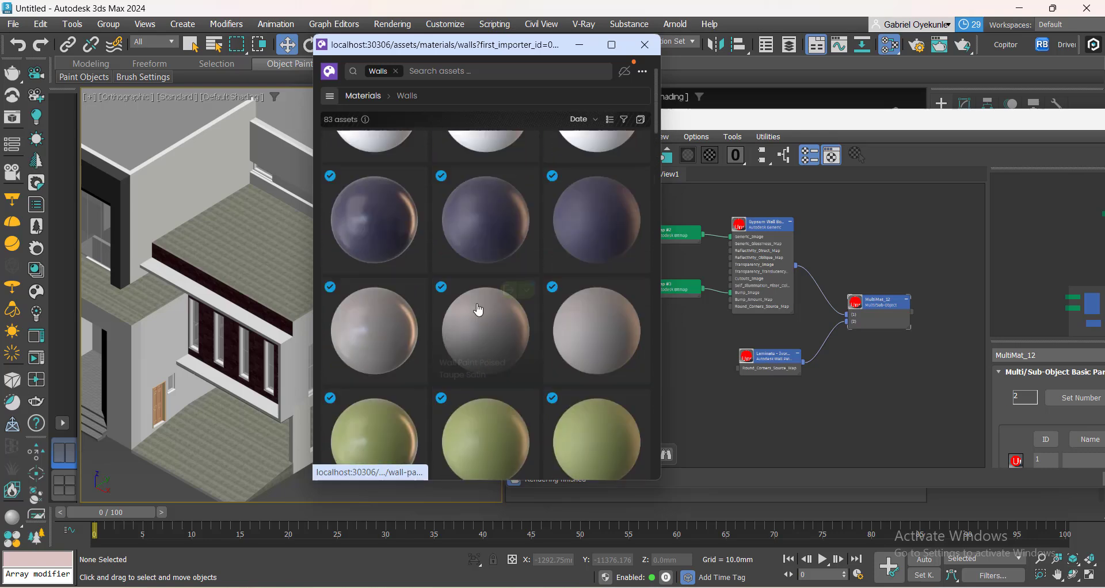
scroll(468, 334, "down", 5)
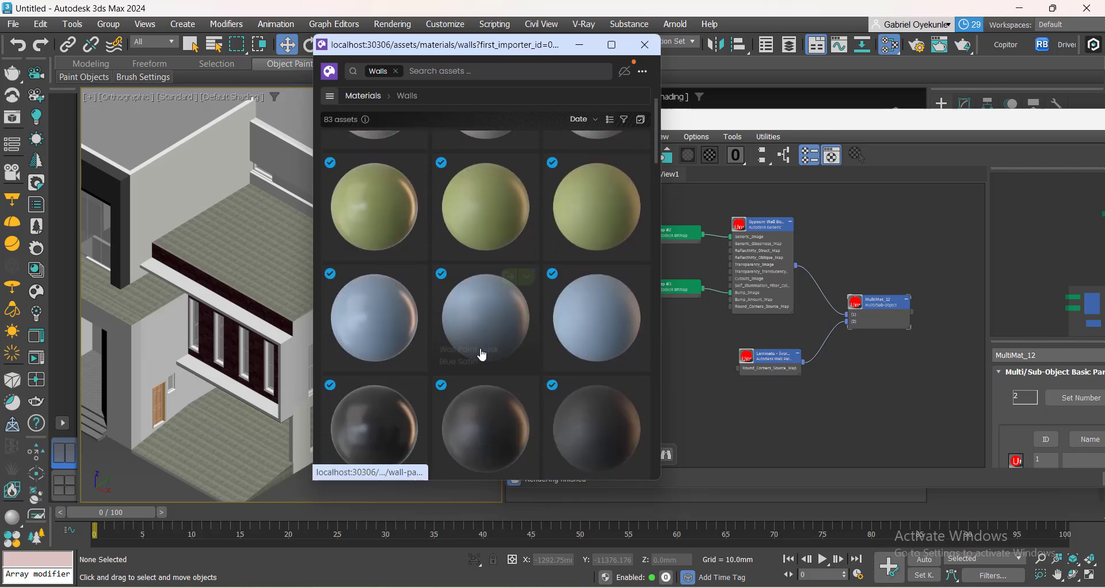
scroll(486, 355, "down", 3)
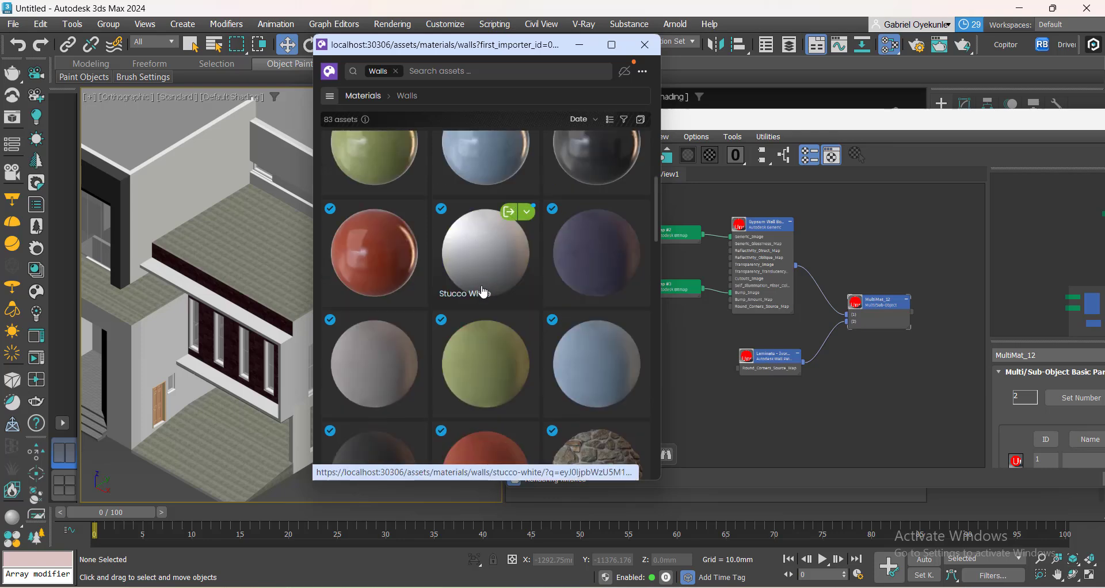
scroll(482, 287, "down", 4)
scroll(482, 317, "down", 4)
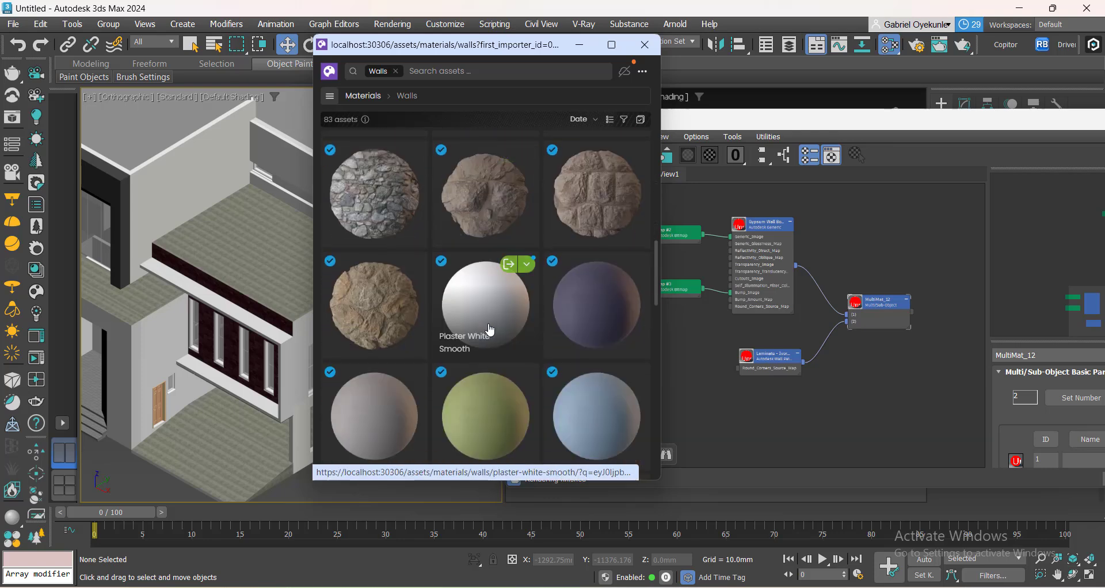
left_click(479, 314)
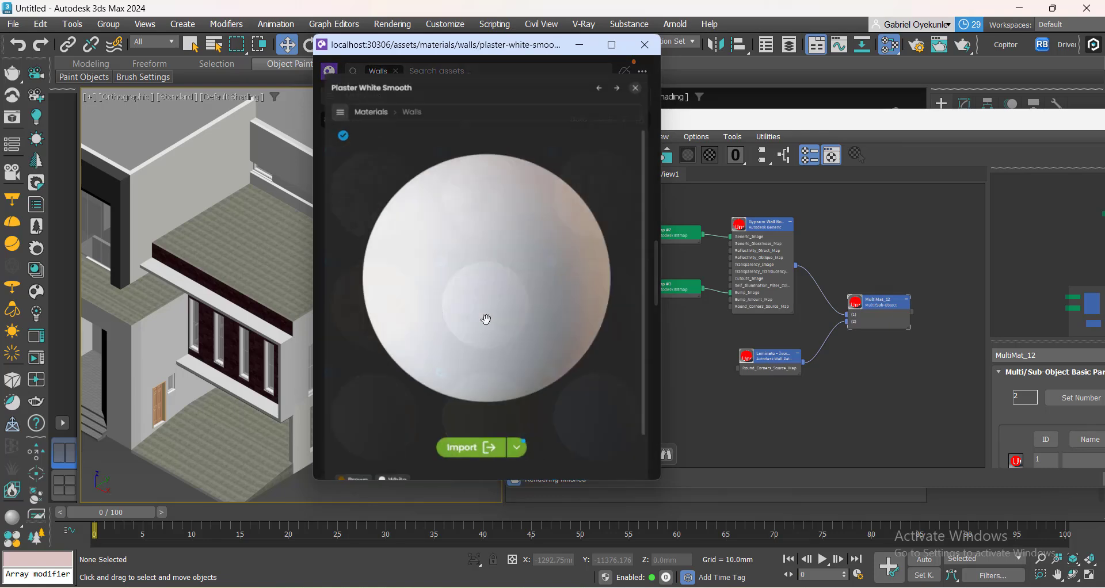
left_click(648, 72)
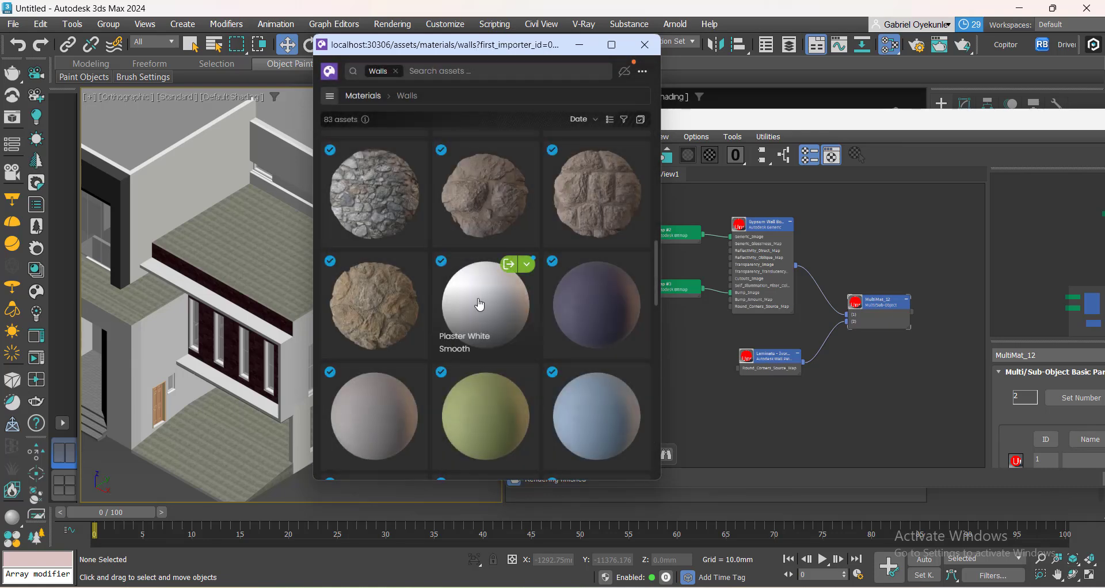
Bring the Plaster White Smooth material into the Slate material graph below MultiMat_12 and minimize Chaos Cosmos.
left_click_drag(481, 304, 845, 403)
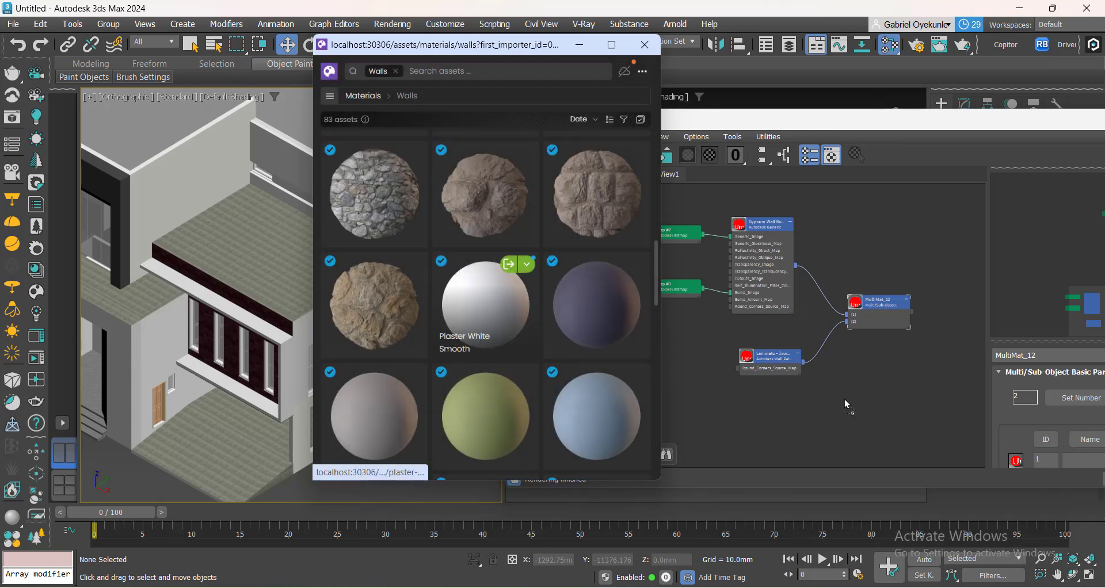
left_click(581, 45)
middle_click_drag(858, 423, 858, 344)
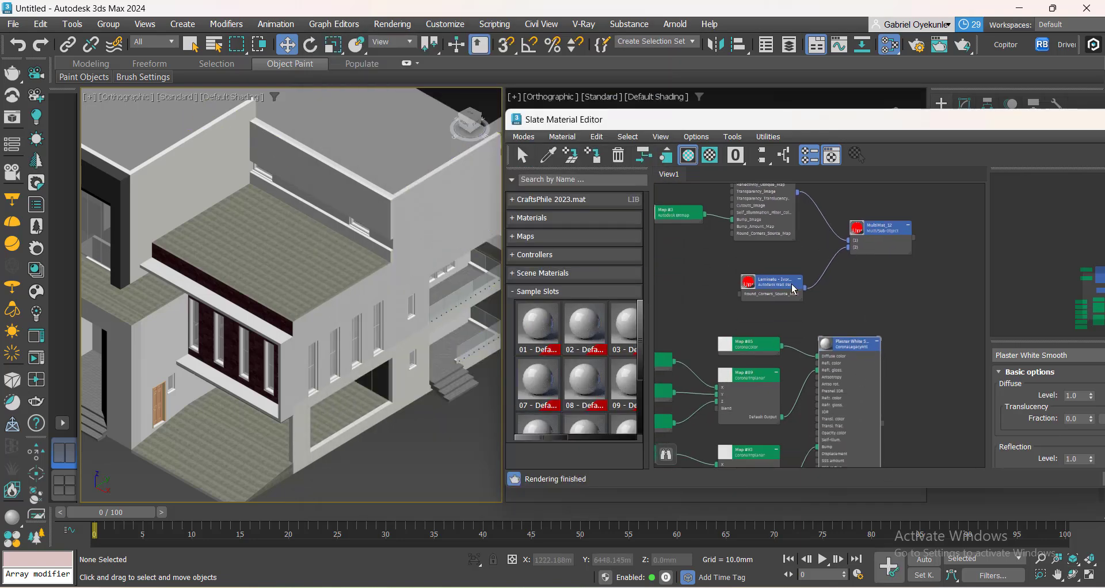
Assign the MultiMat_12 multi/sub-object material to the blank outer side wall on the upper floor.
middle_click_drag(794, 290, 801, 337)
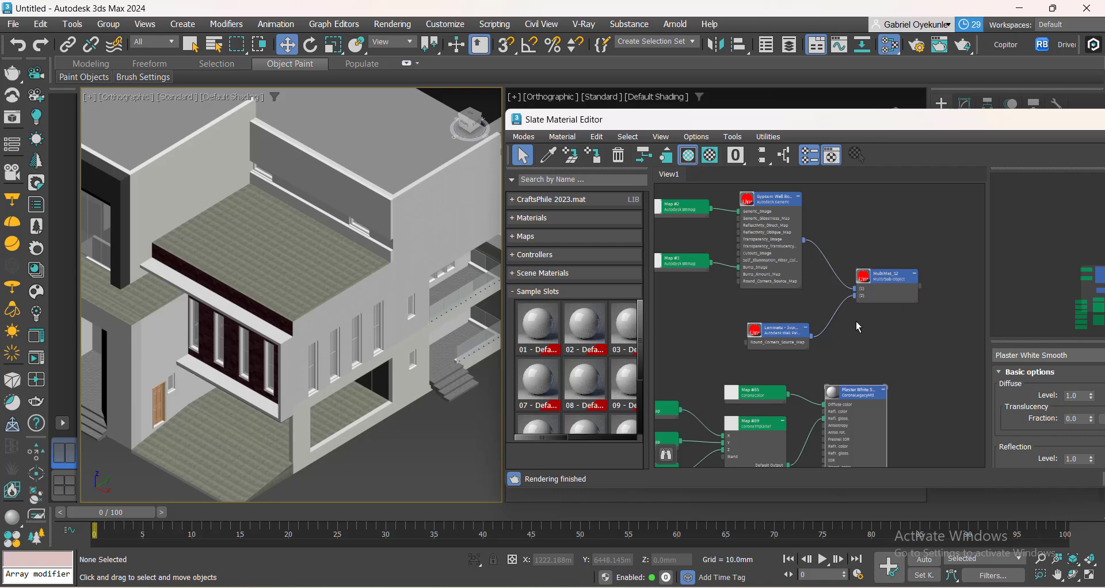
middle_click_drag(833, 350, 817, 239)
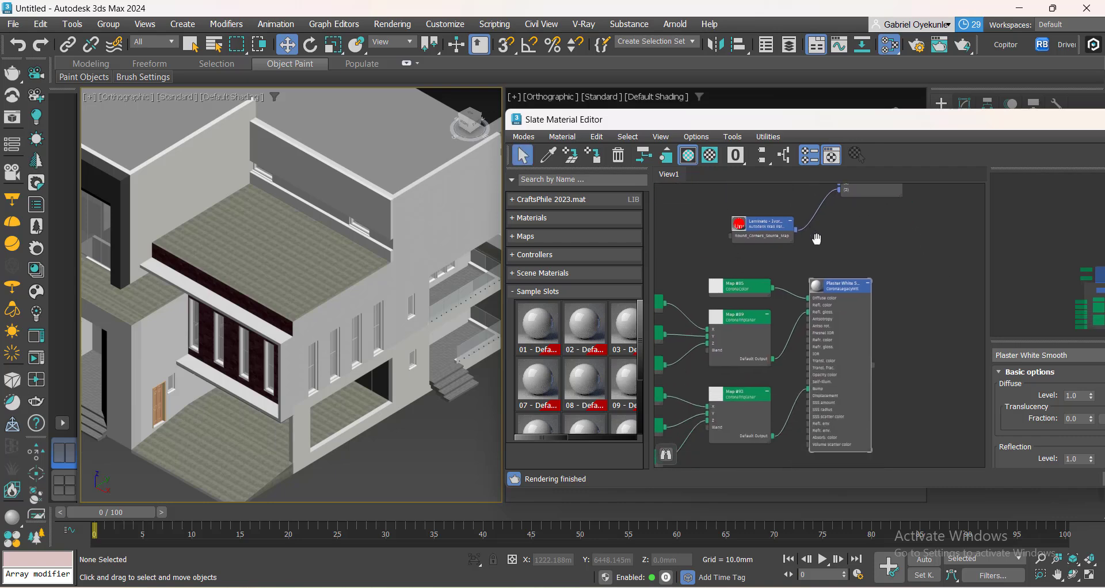
scroll(857, 371, "up", 2)
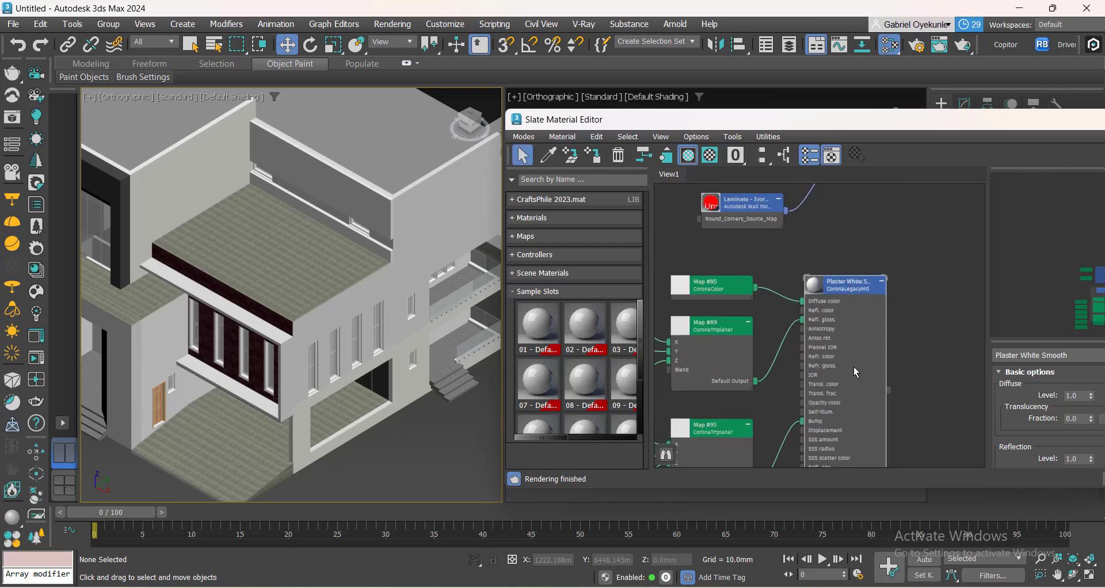
left_click(439, 252)
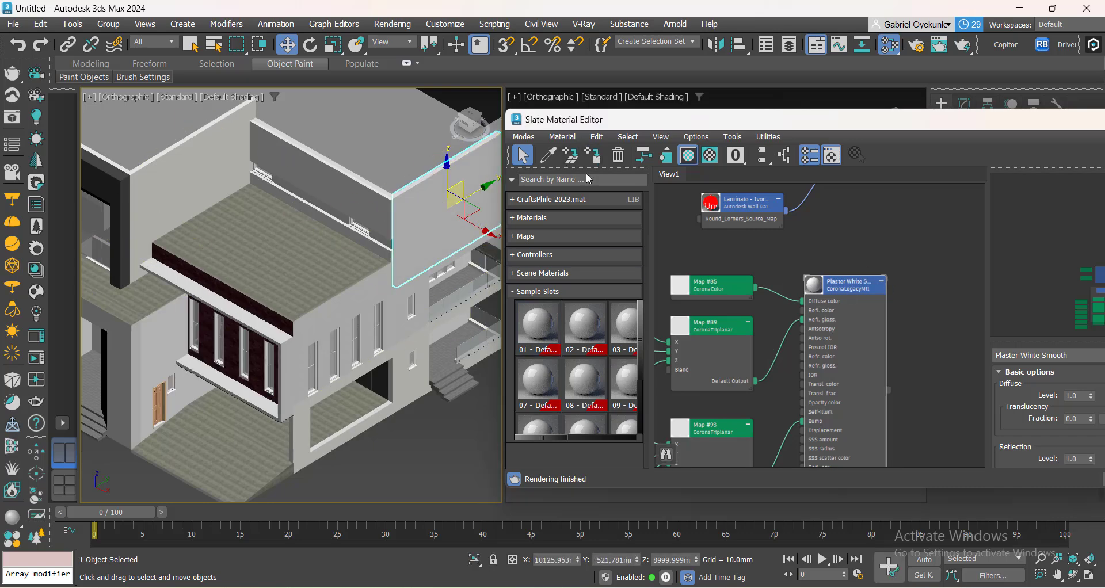
key("z")
scroll(271, 308, "down", 5)
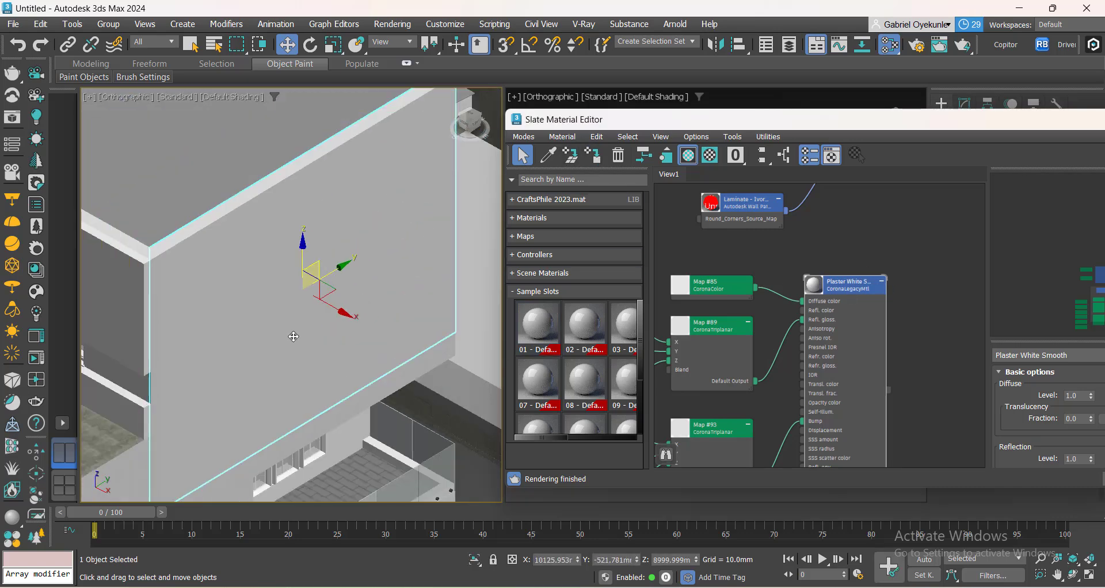
scroll(828, 266, "down", 2)
middle_click_drag(880, 257, 872, 349)
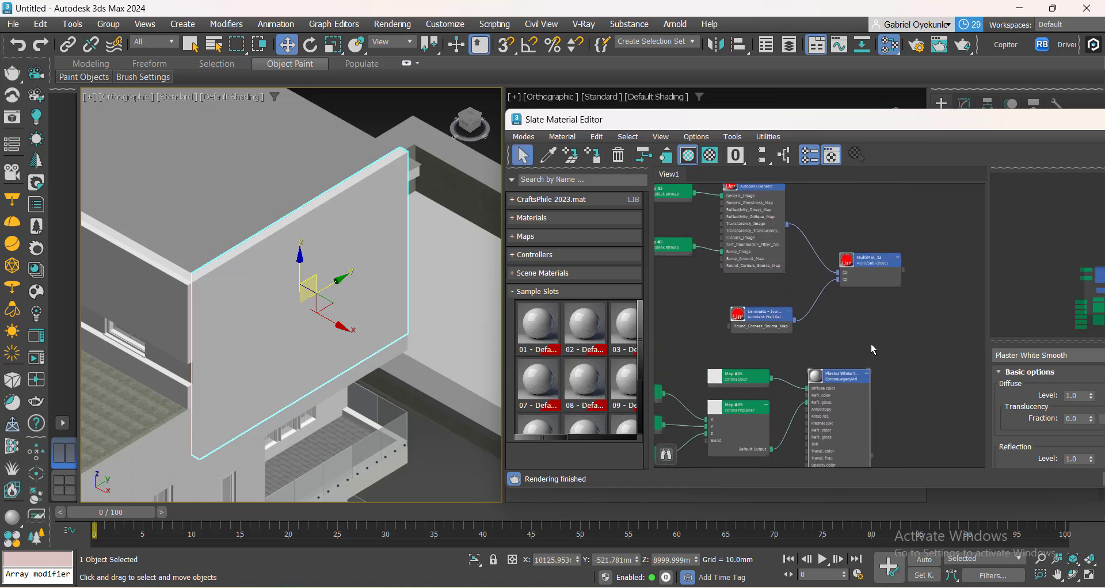
left_click(868, 270)
double_click(868, 266)
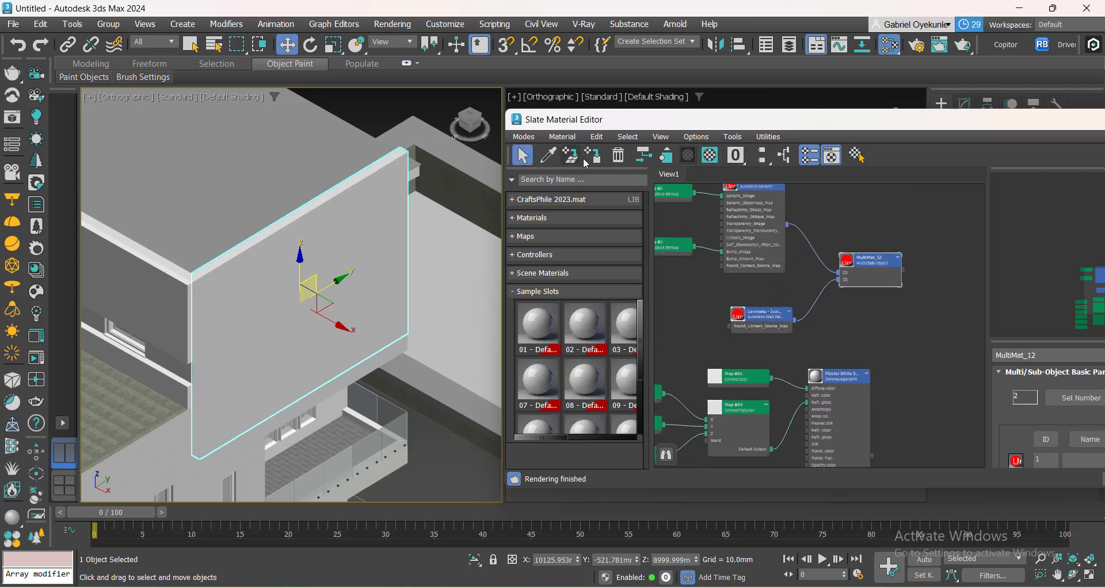
left_click(588, 156)
scroll(278, 429, "up", 4)
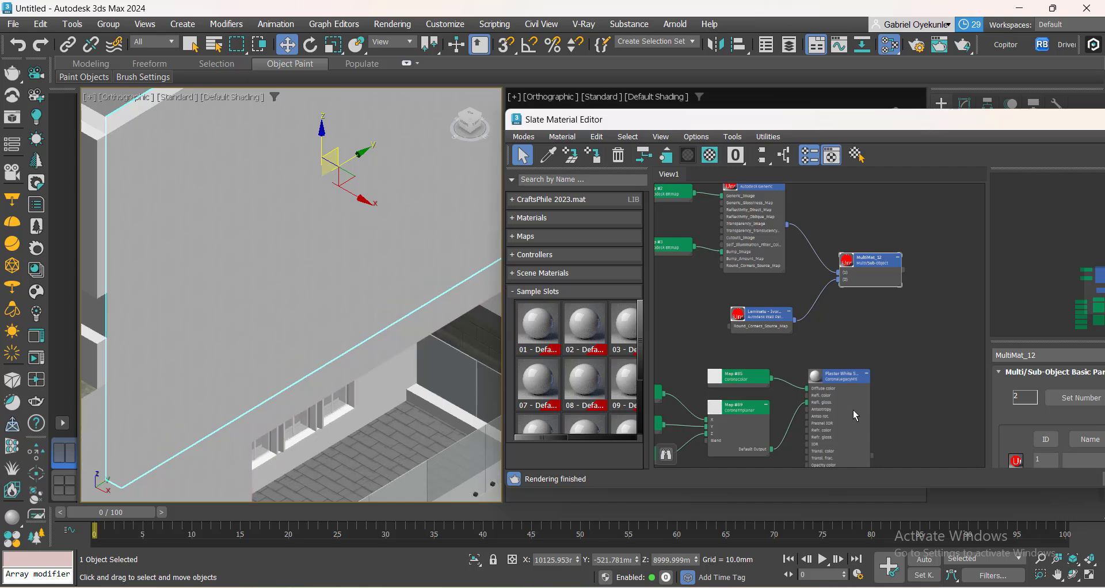
left_click(821, 378)
scroll(786, 340, "down", 4)
middle_click_drag(813, 401, 819, 365)
scroll(824, 369, "up", 5)
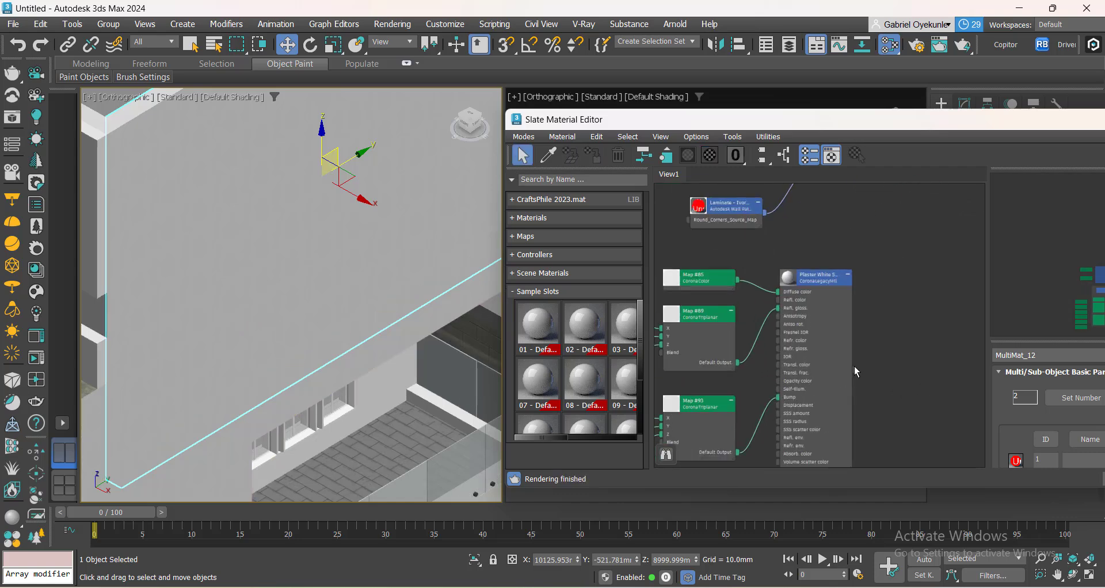
left_click_drag(856, 371, 923, 339)
left_click(902, 302)
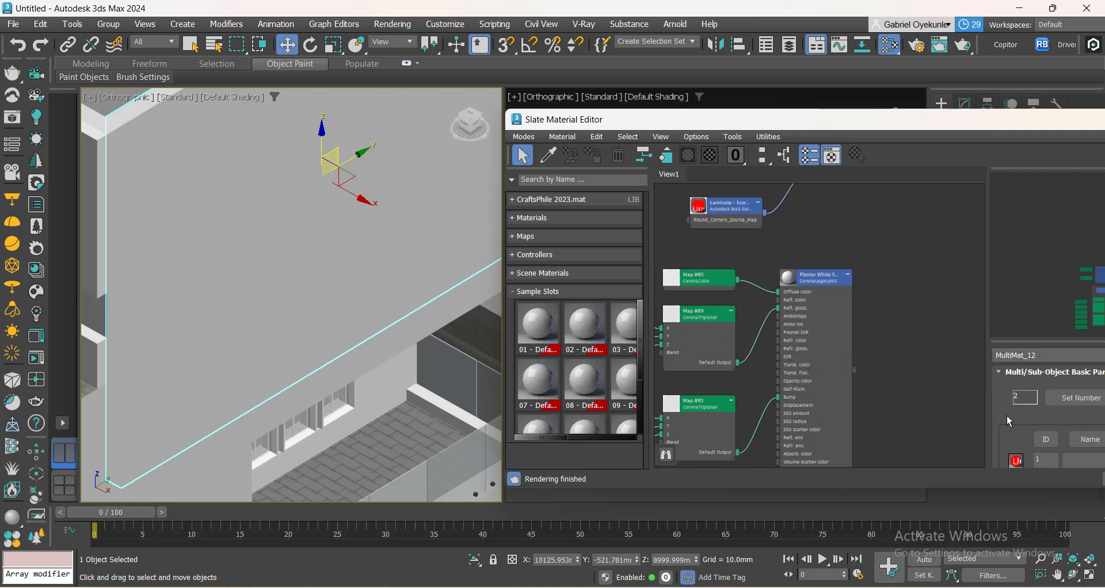
left_click(523, 222)
left_click(521, 310)
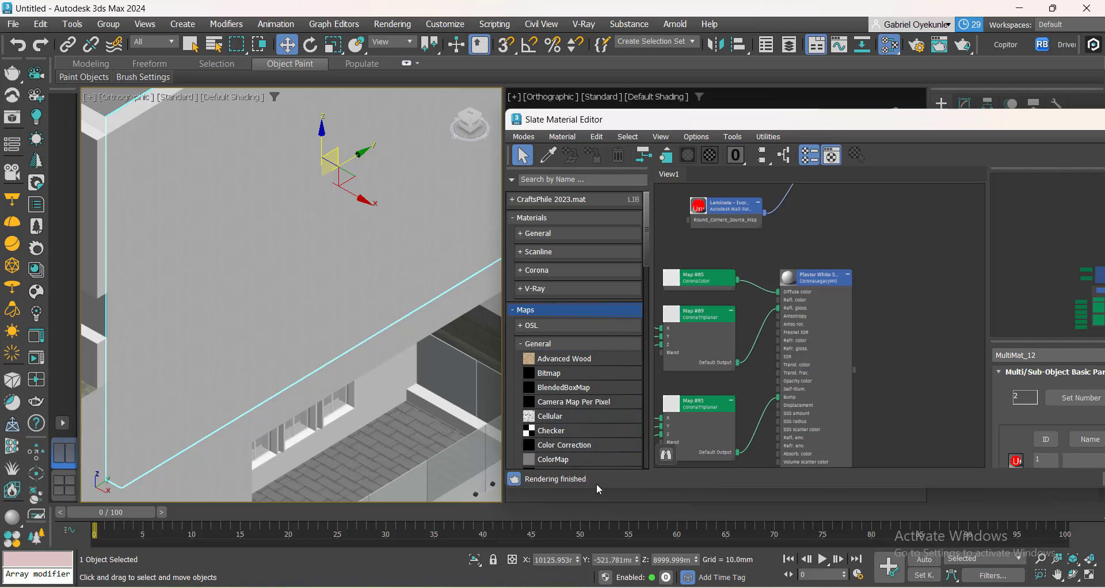
left_click(519, 219)
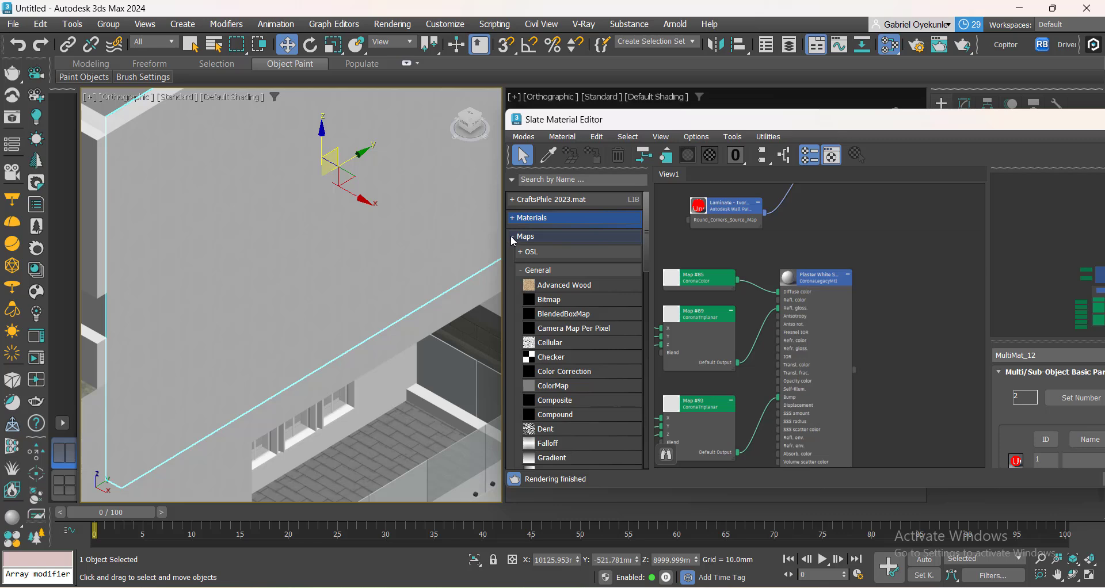
left_click(514, 238)
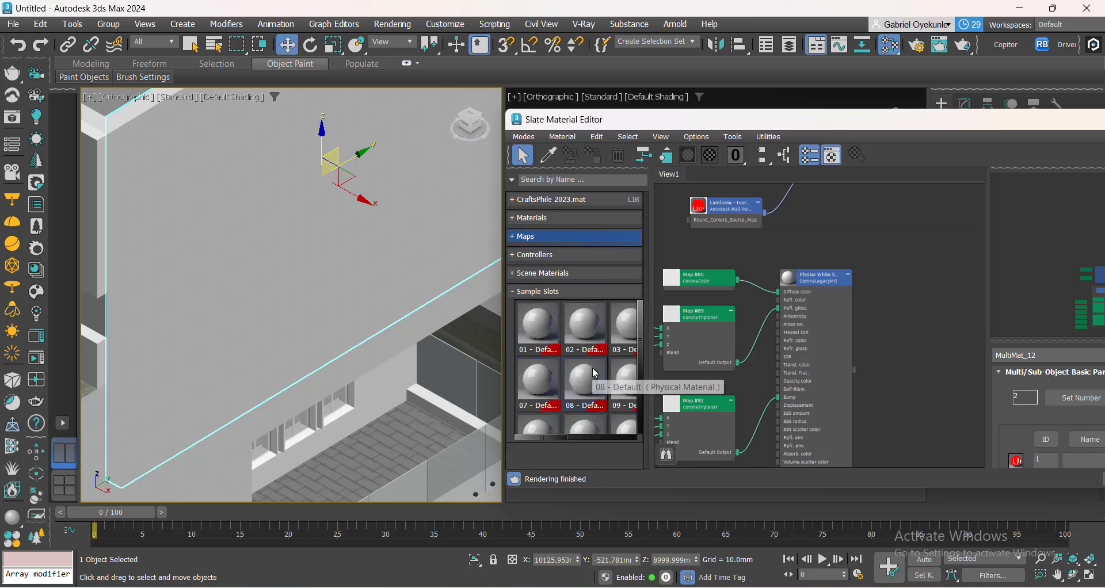
Try showing incompatible entries in the material browser, and turn that option off again.
left_click(512, 181)
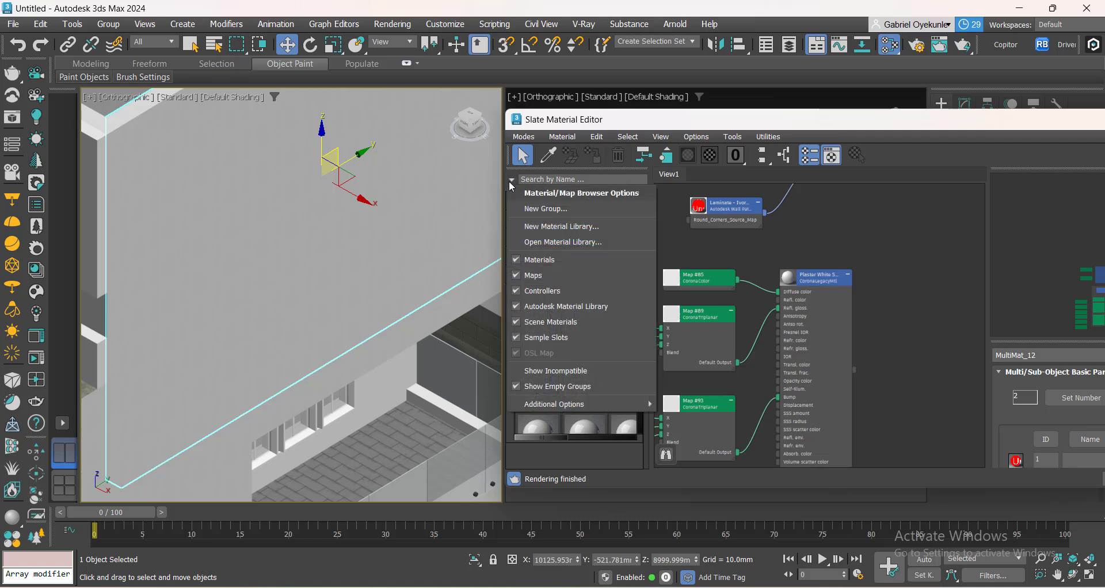
left_click(557, 372)
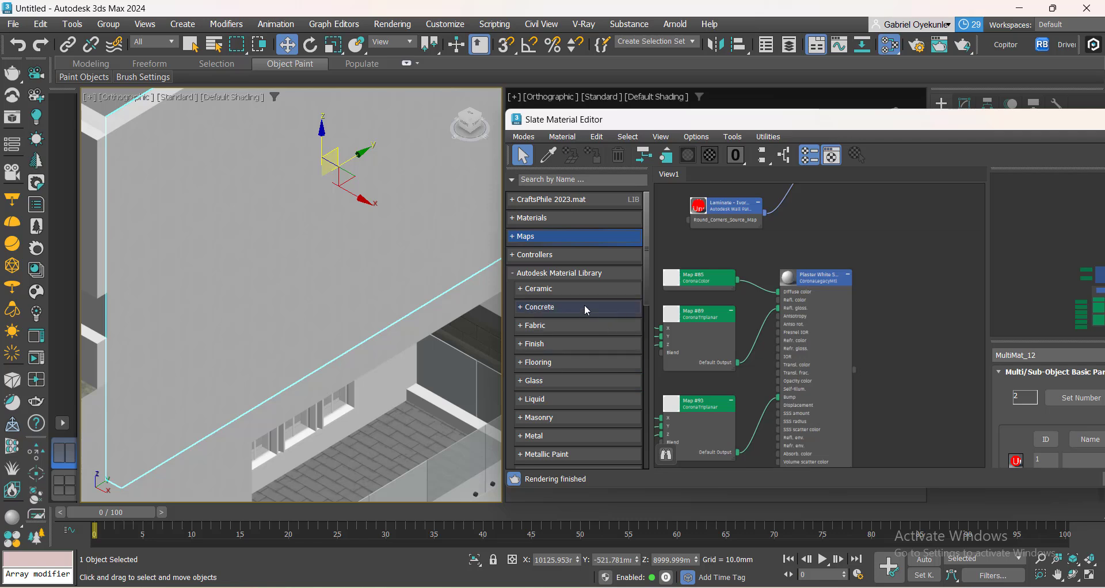
left_click(511, 181)
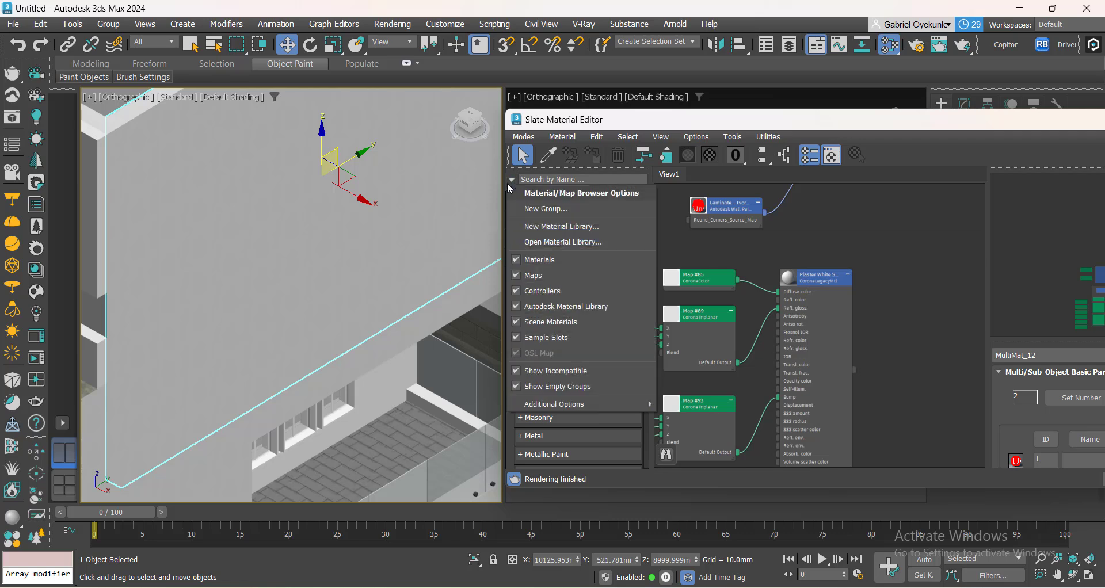
left_click(534, 373)
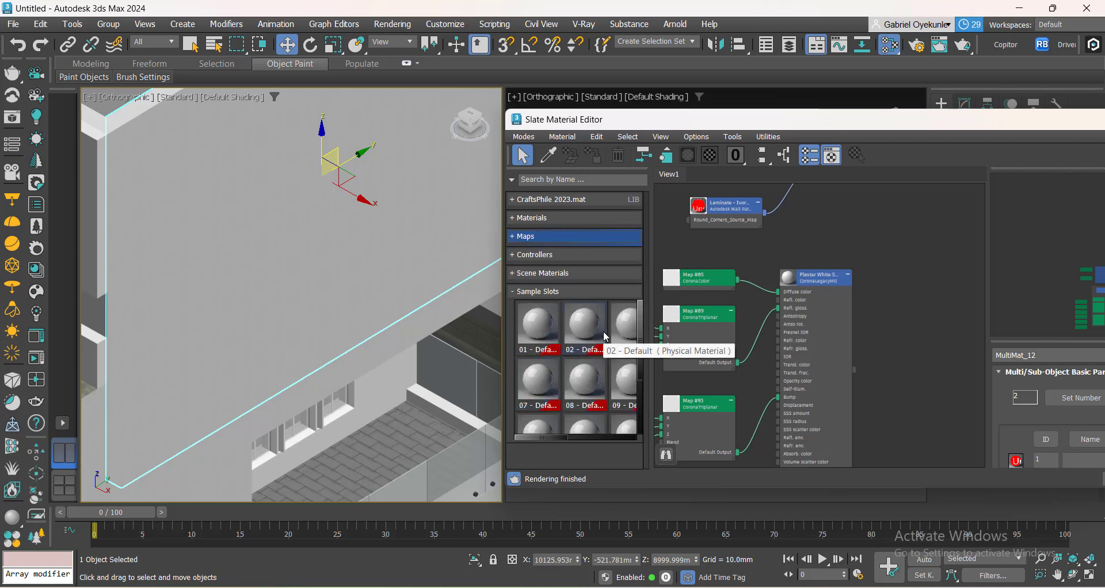
Place the Plaster White Smooth material in the first sample slot as an instance.
scroll(867, 386, "up", 4)
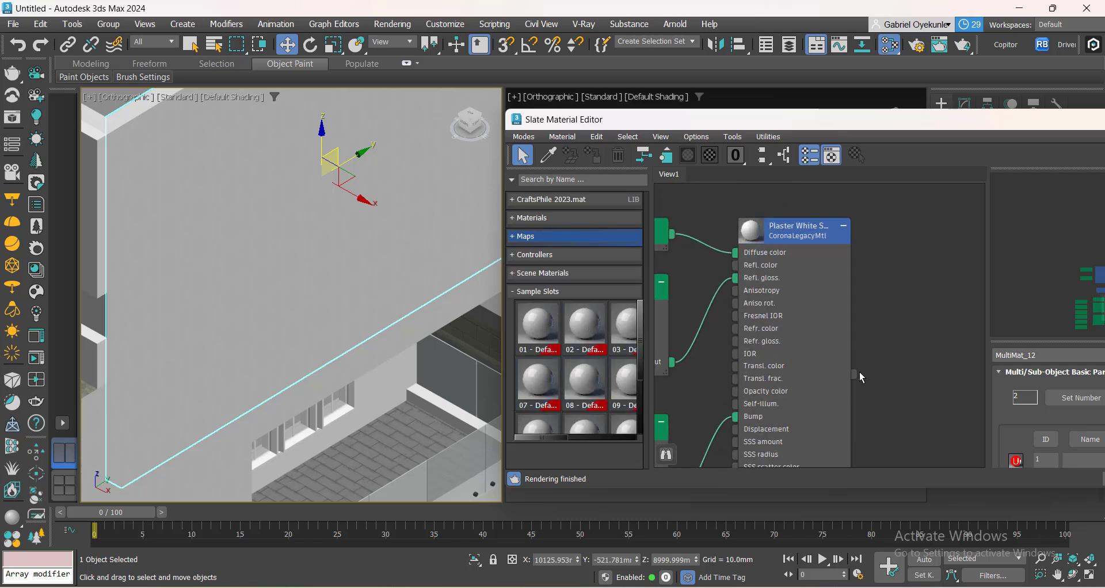
left_click_drag(853, 376, 589, 329)
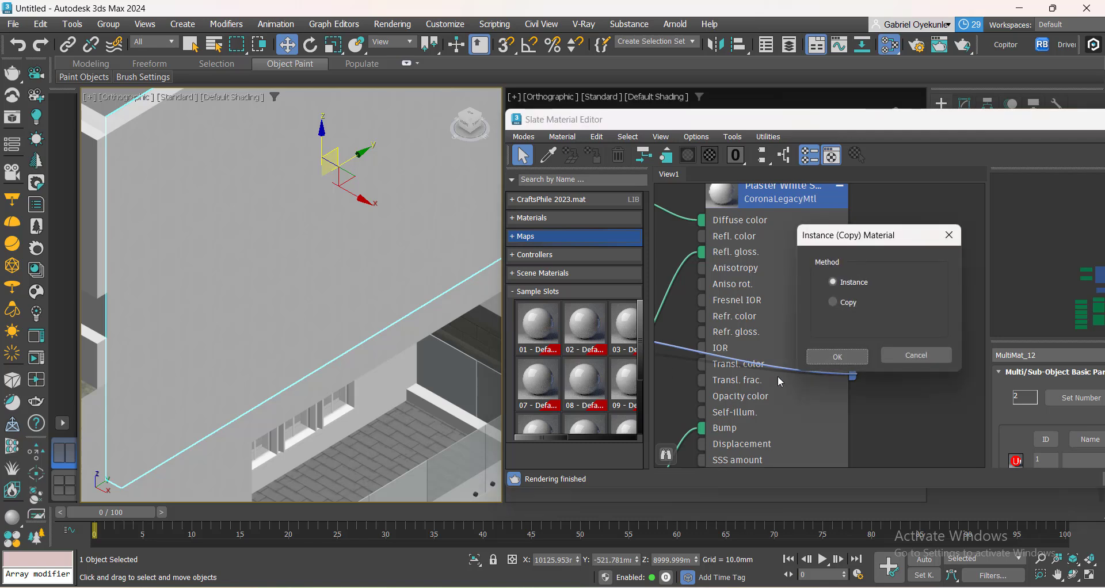
left_click(838, 356)
Examine the Gypsum Wall Board and Laminate sub-materials connected to MultiMat_12 in the node graph.
scroll(793, 384, "down", 3)
middle_click_drag(786, 402, 821, 418)
scroll(803, 352, "up", 2)
middle_click_drag(797, 352, 782, 390)
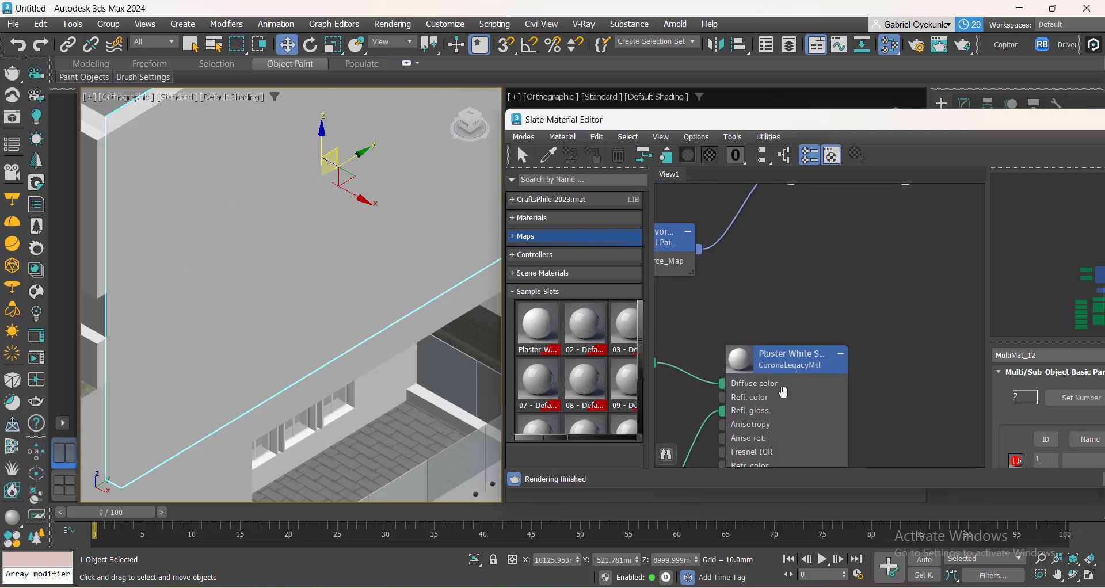
middle_click_drag(792, 302, 821, 395)
middle_click_drag(770, 336, 892, 425)
middle_click_drag(804, 322, 787, 394)
left_click_drag(760, 266, 790, 278)
scroll(747, 410, "down", 1)
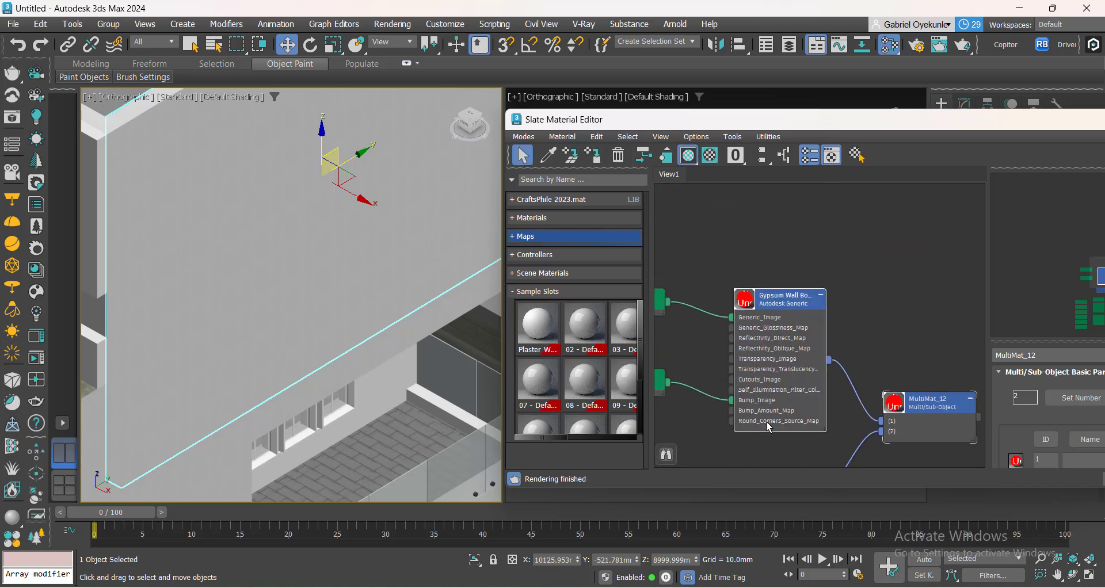
middle_click_drag(768, 429, 801, 331)
scroll(808, 414, "down", 1)
left_click_drag(767, 373, 777, 373)
middle_click_drag(782, 336, 805, 368)
scroll(759, 233, "up", 1)
scroll(762, 235, "up", 1)
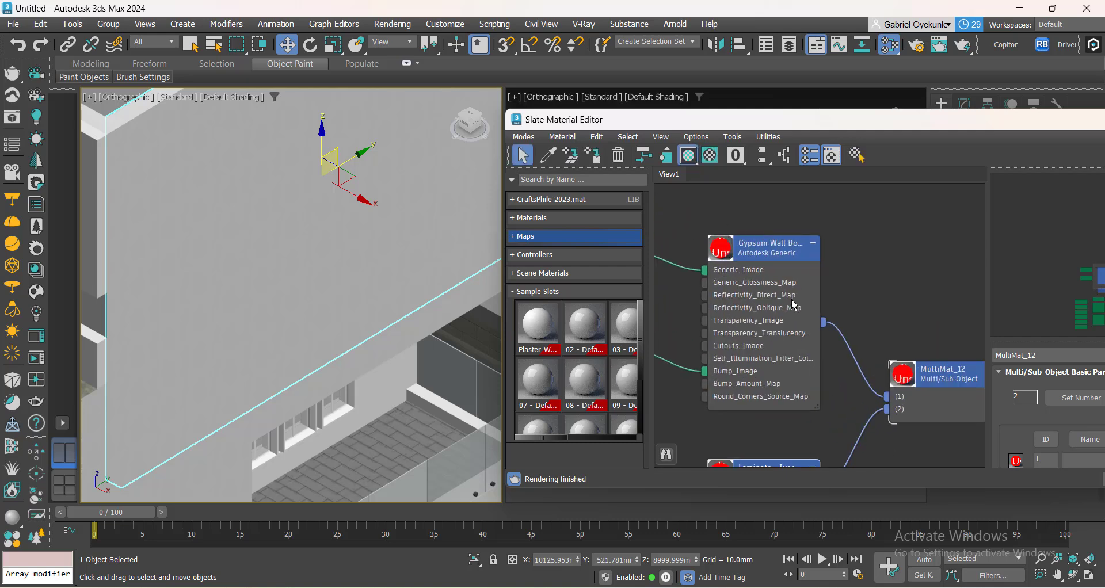
middle_click_drag(770, 406, 764, 338)
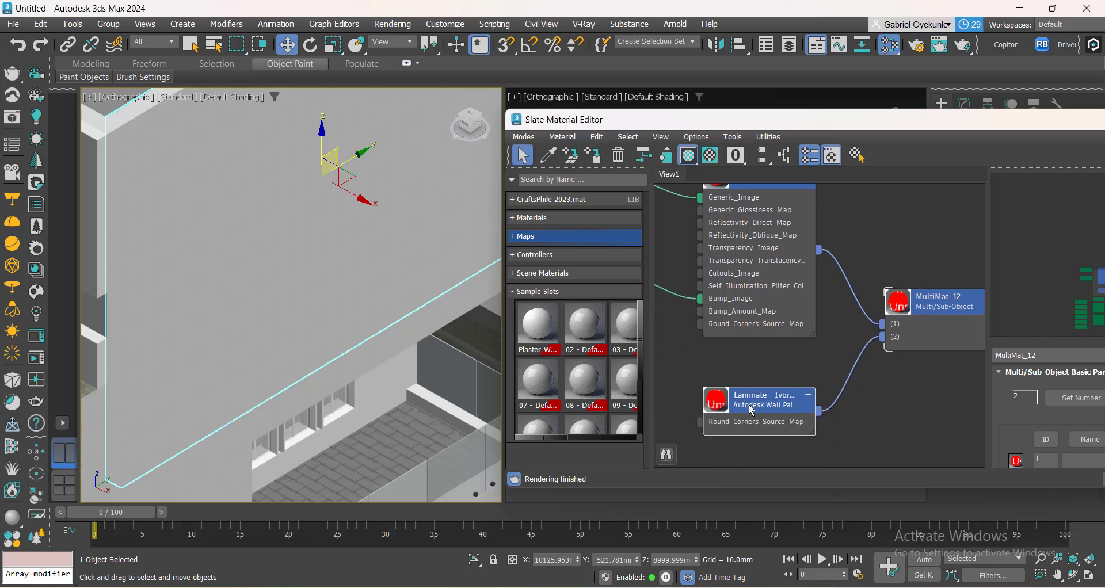
left_click_drag(751, 410, 765, 396)
middle_click_drag(777, 347, 782, 371)
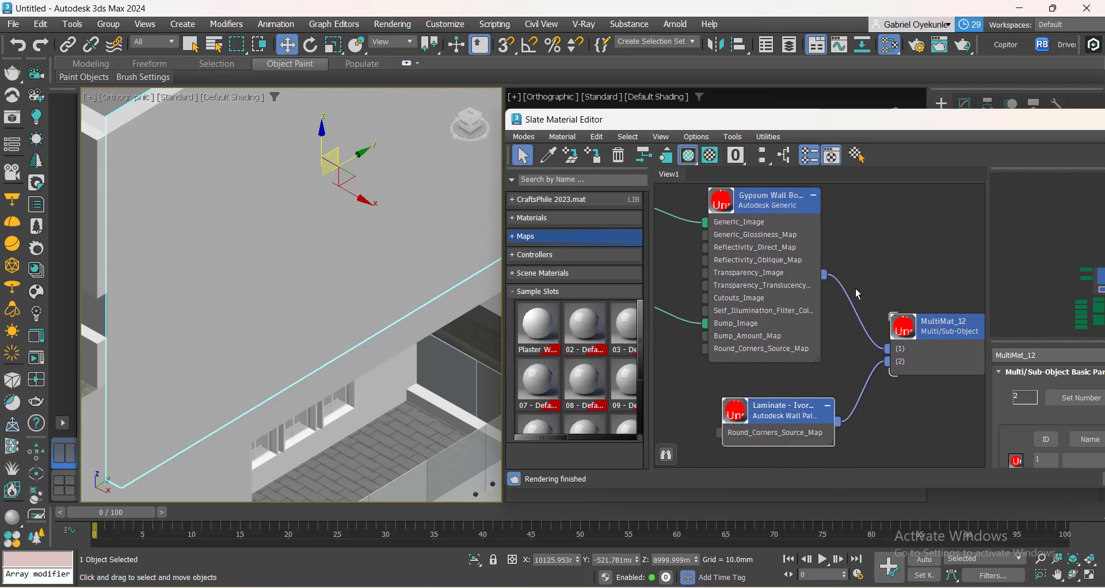
middle_click_drag(815, 318, 802, 352)
scroll(784, 323, "up", 1)
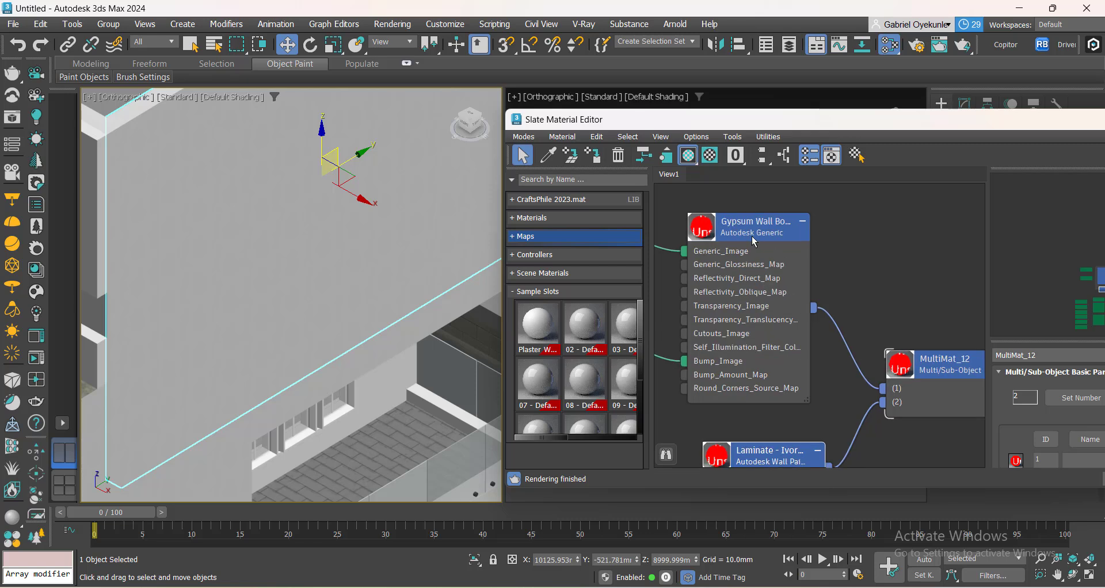
Replace the Gypsum Wall Board sub-material of MultiMat_12 with an instance of Plaster White Smooth from the sample slots.
left_click_drag(751, 237, 722, 255)
right_click(755, 248)
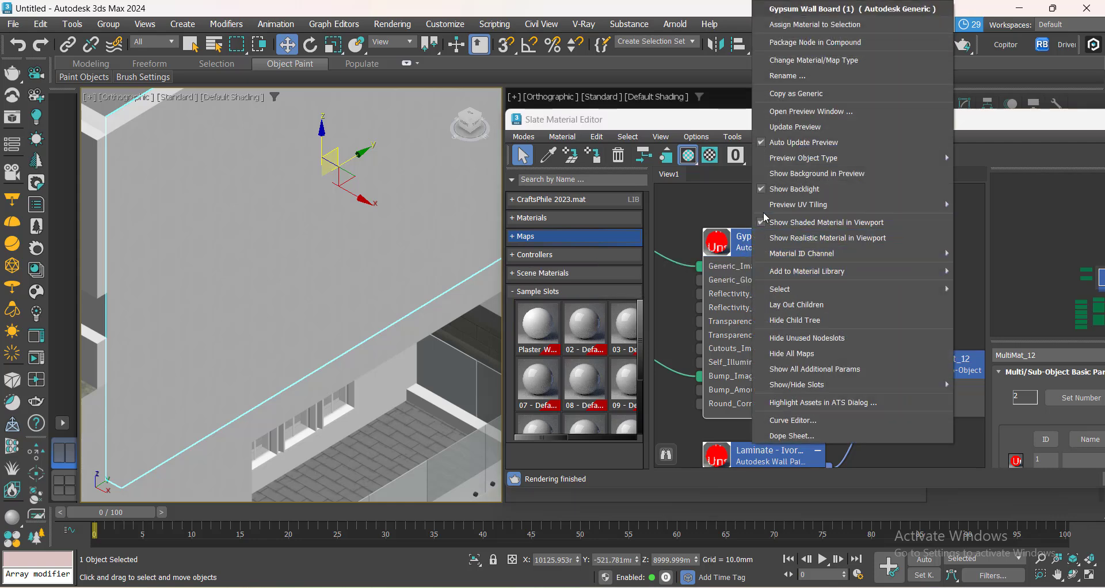
left_click(814, 60)
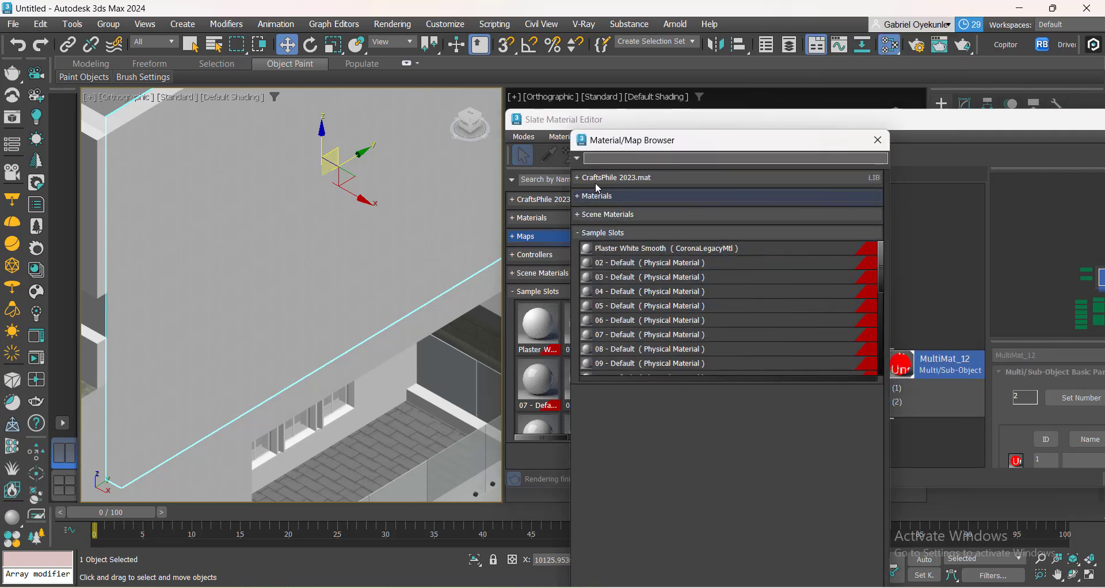
left_click_drag(614, 141, 733, 164)
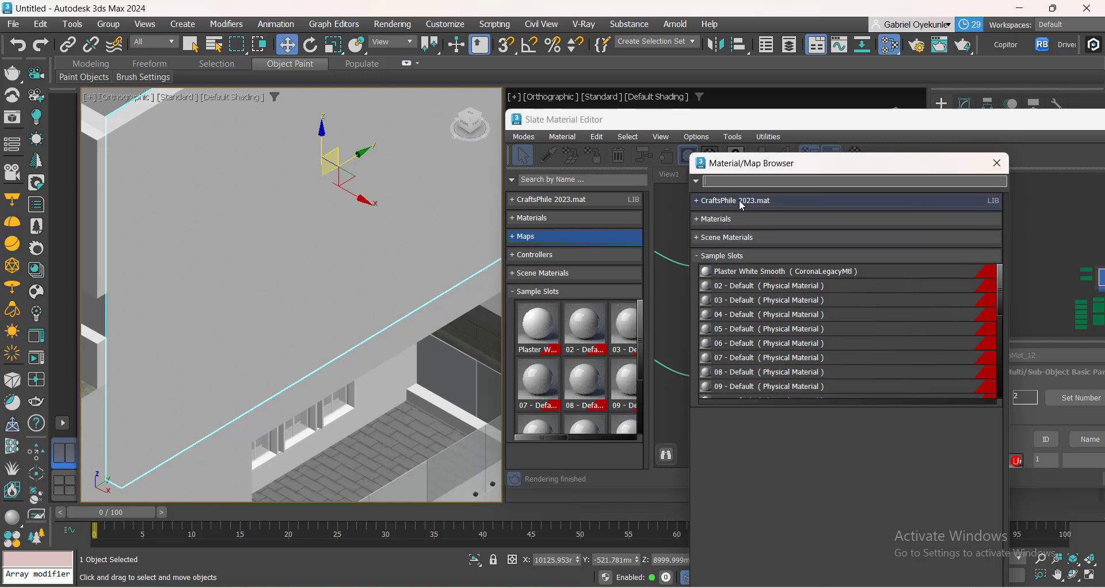
left_click(771, 273)
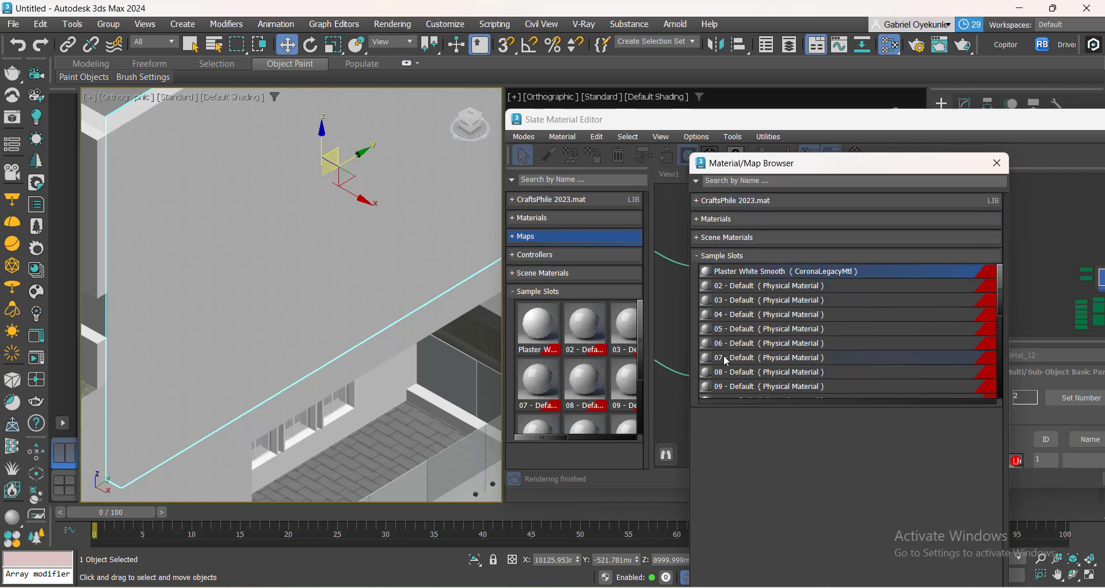
left_click_drag(753, 161, 714, 101)
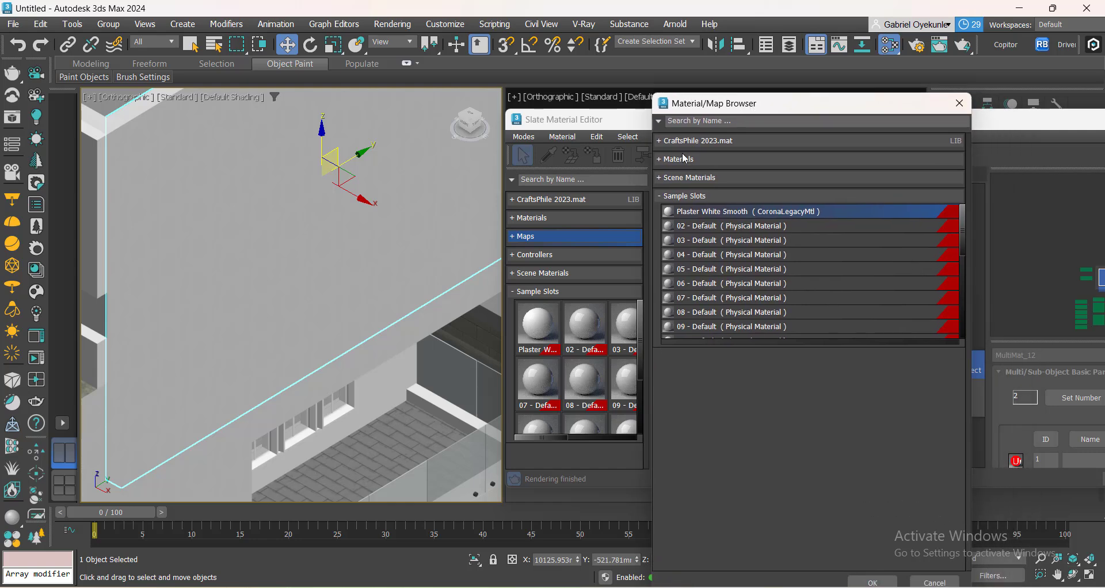
left_click(874, 583)
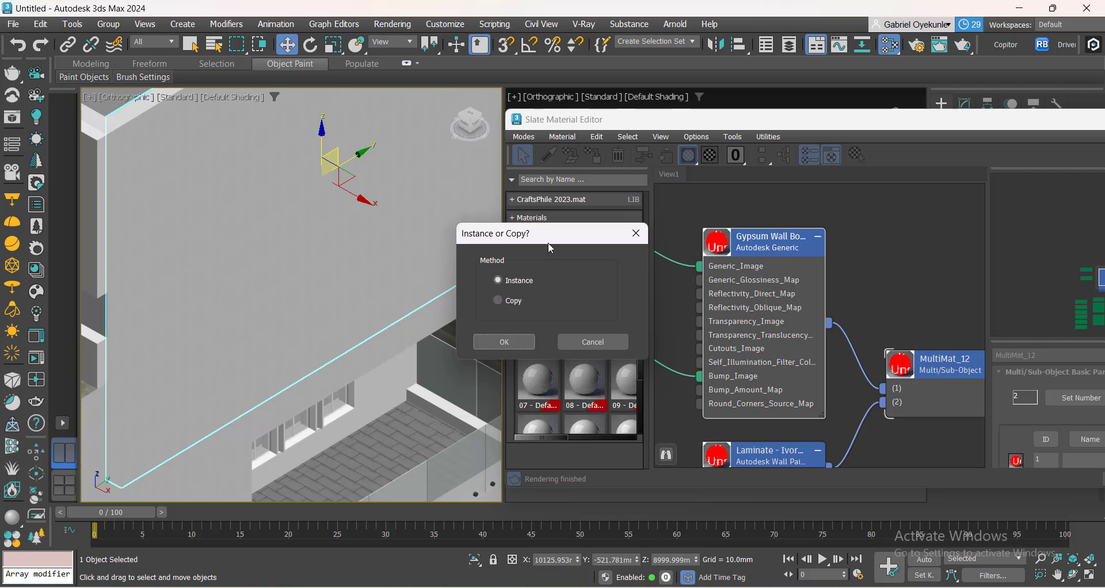
left_click_drag(550, 247, 377, 297)
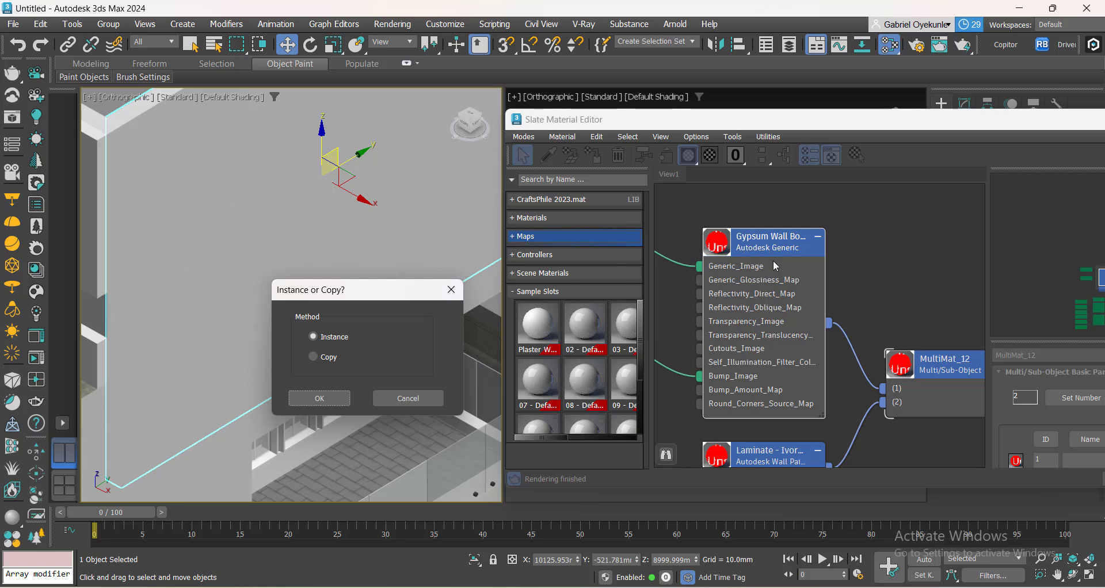
left_click(323, 398)
Move the Plaster White Smooth node clear above the Laminate node and hide its unused node slots.
scroll(799, 350, "down", 2)
scroll(316, 317, "down", 5)
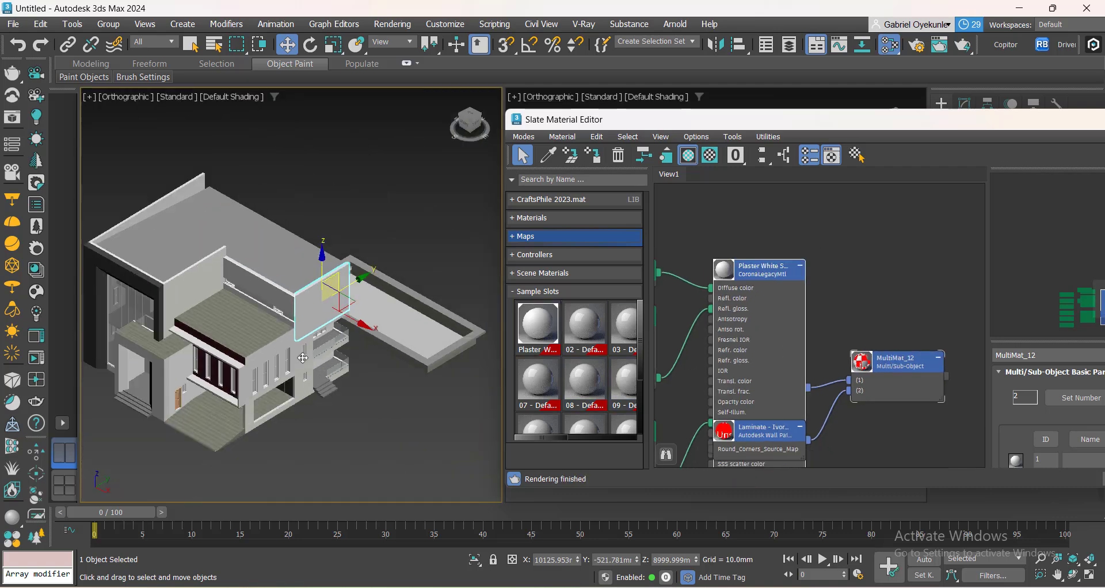
scroll(272, 413, "up", 10)
scroll(269, 267, "down", 6)
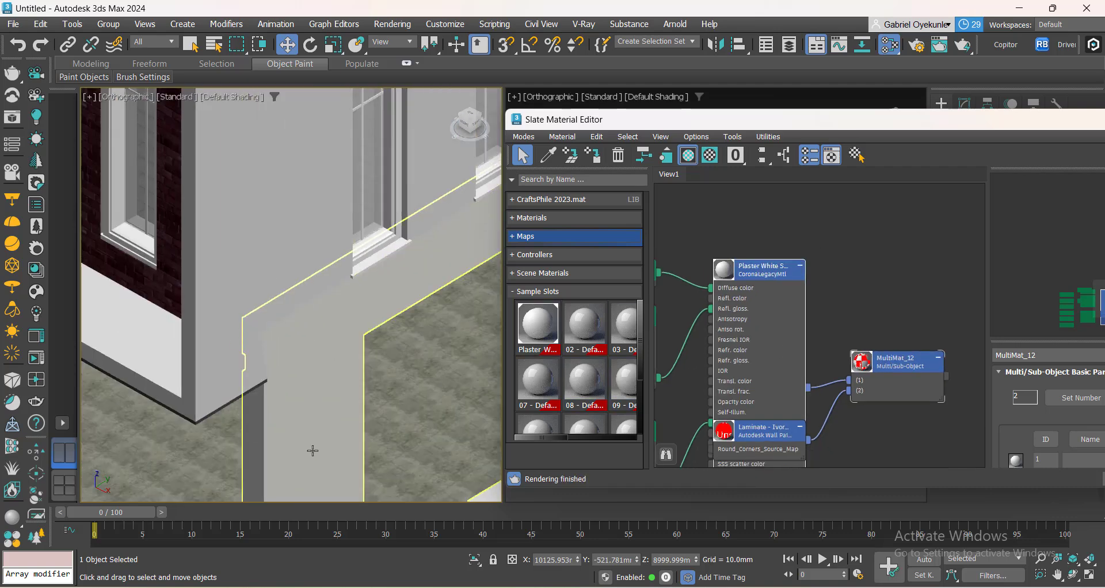
scroll(280, 354, "up", 2)
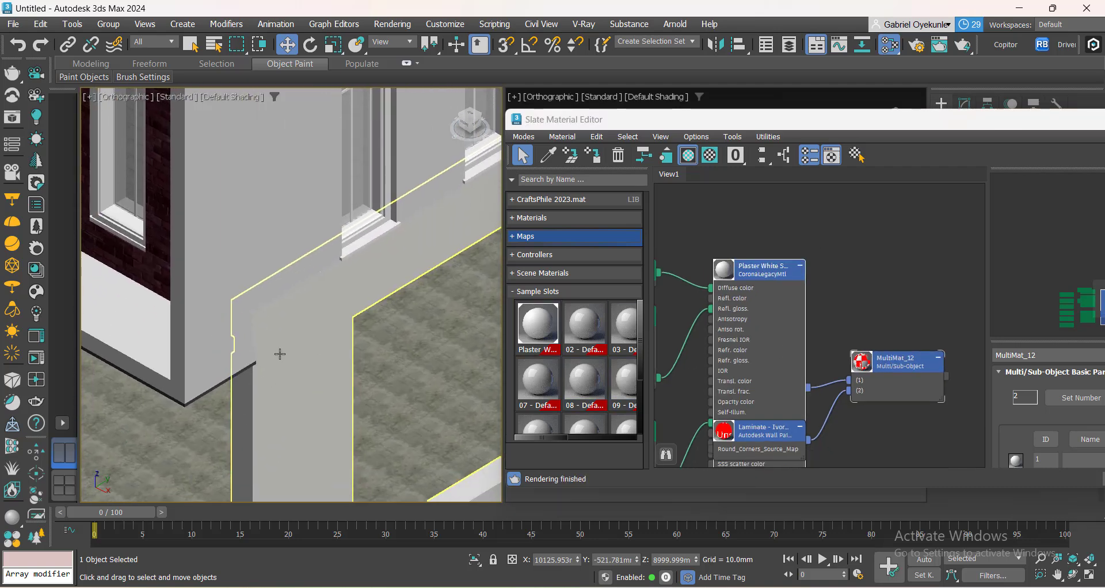
double_click(761, 276)
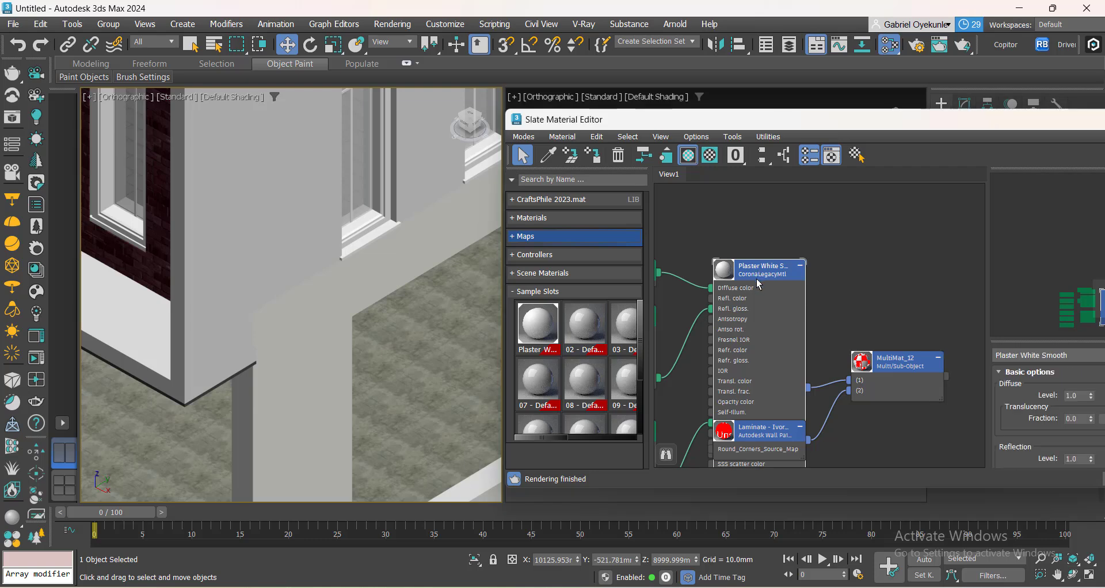
middle_click_drag(748, 277, 793, 266)
left_click(811, 232)
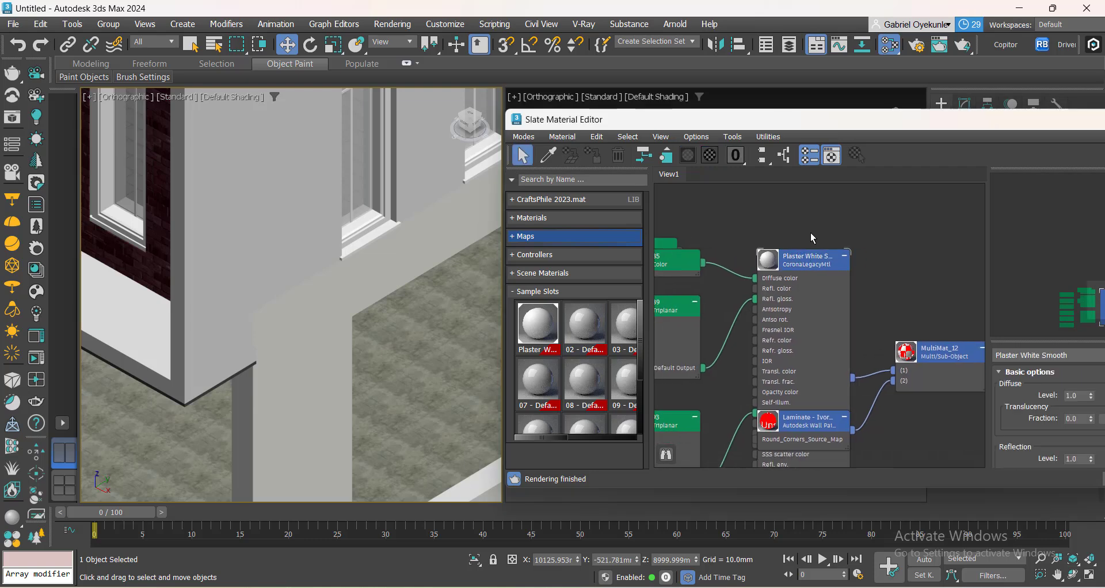
left_click_drag(802, 263, 802, 216)
scroll(279, 395, "down", 5)
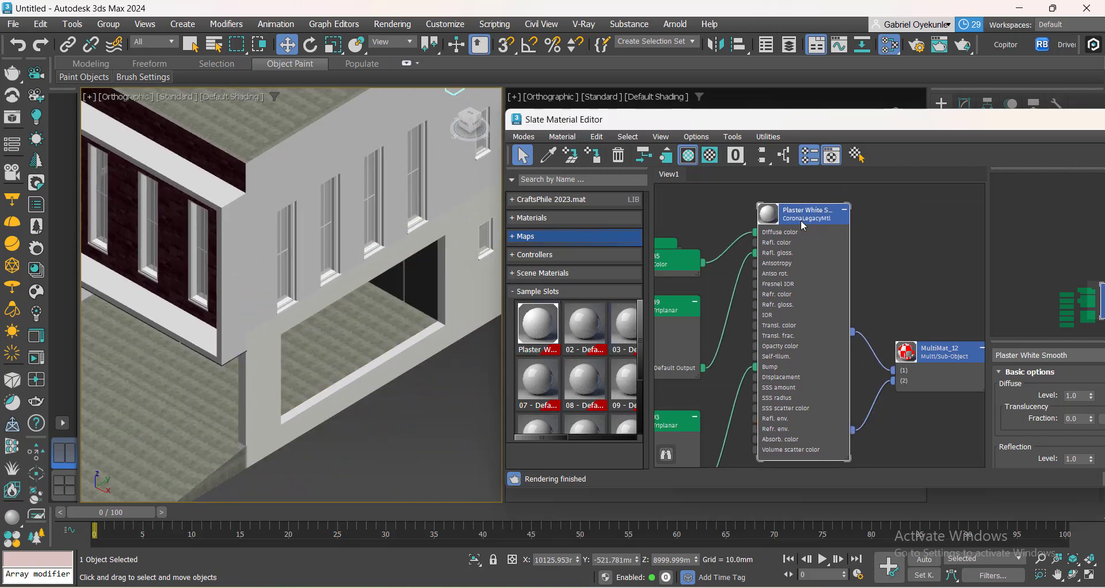
key("h")
scroll(823, 360, "down", 2)
middle_click_drag(823, 359, 776, 328)
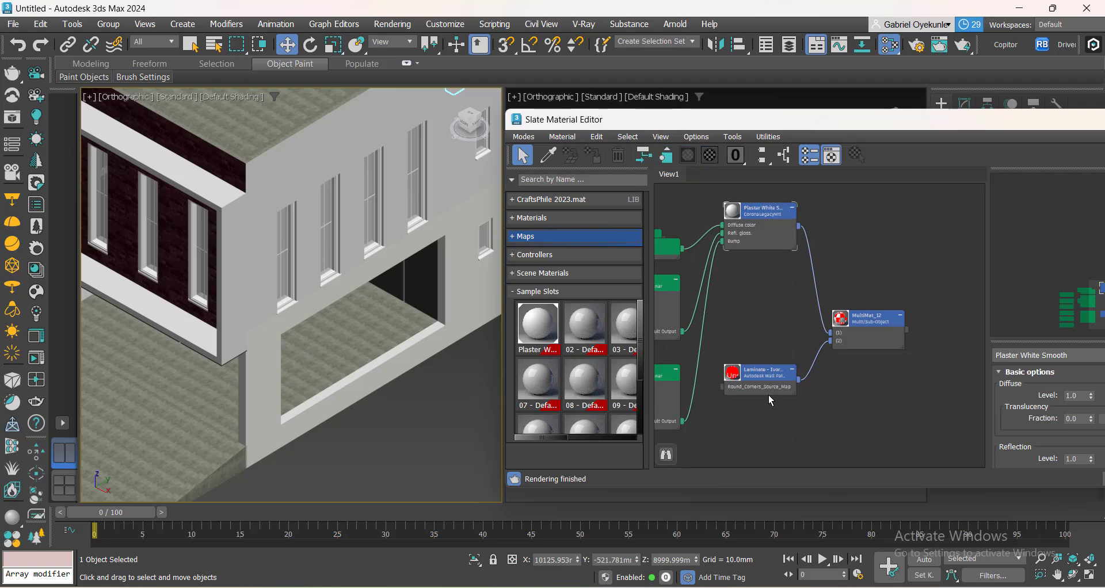
Replace the Laminate - Ivory, Matte sub-material of MultiMat_12 with an instance of Plaster White Smooth from the sample slots.
scroll(769, 395, "up", 2)
left_click(760, 372)
right_click(760, 372)
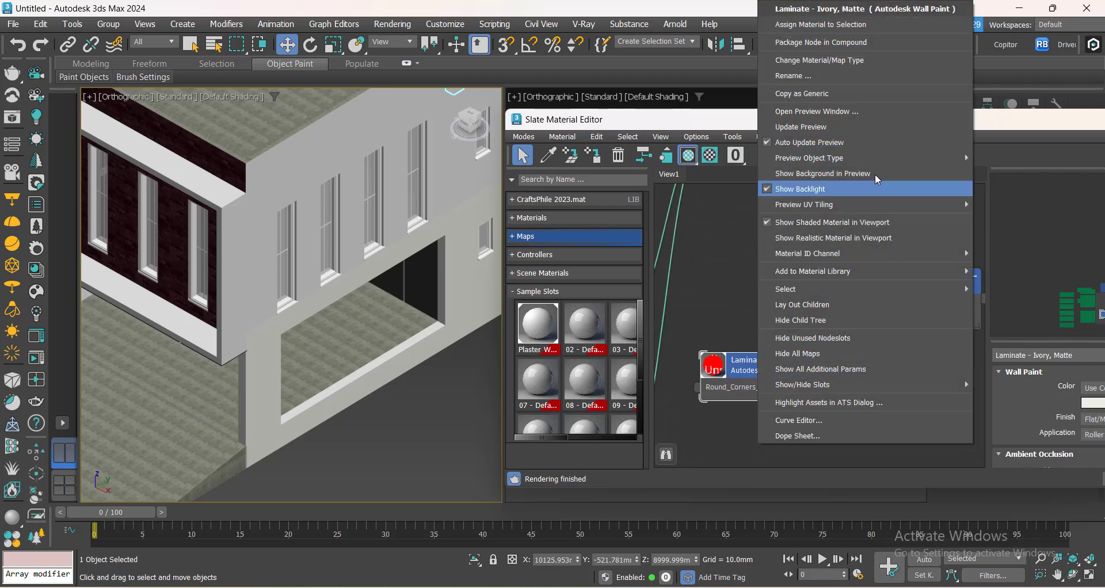
left_click(820, 60)
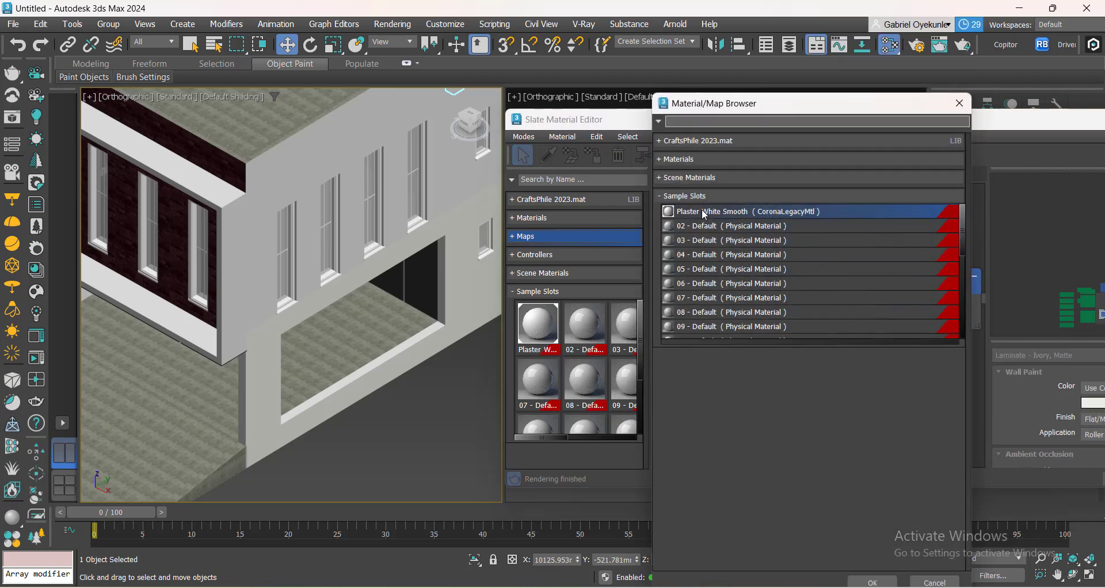
double_click(707, 215)
left_click(495, 343)
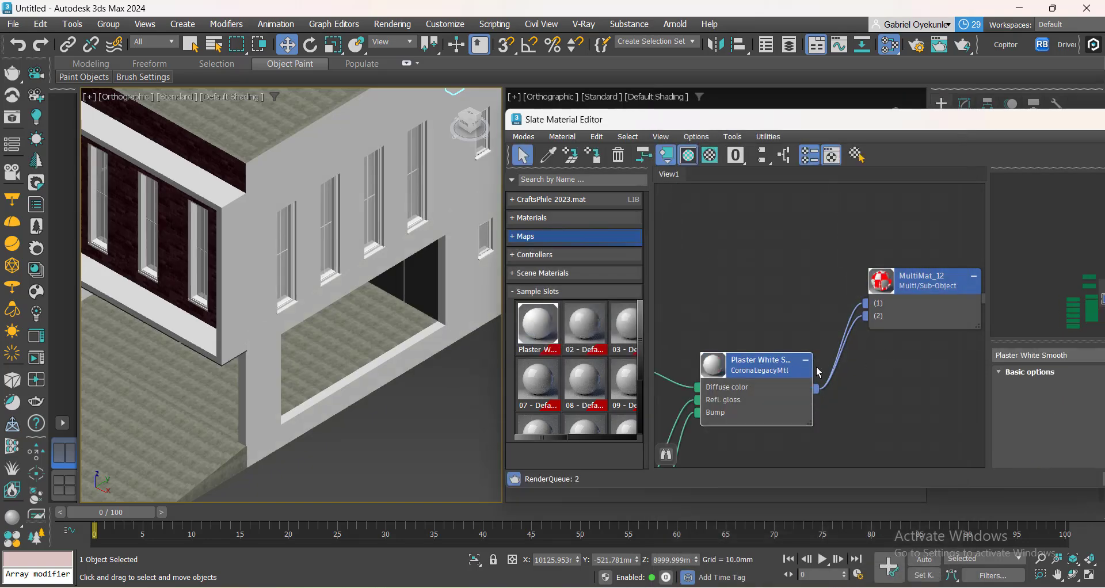
Arrange the Plaster White Smooth node beside and slightly below the MultiMat_12 node.
left_click_drag(784, 374, 796, 310)
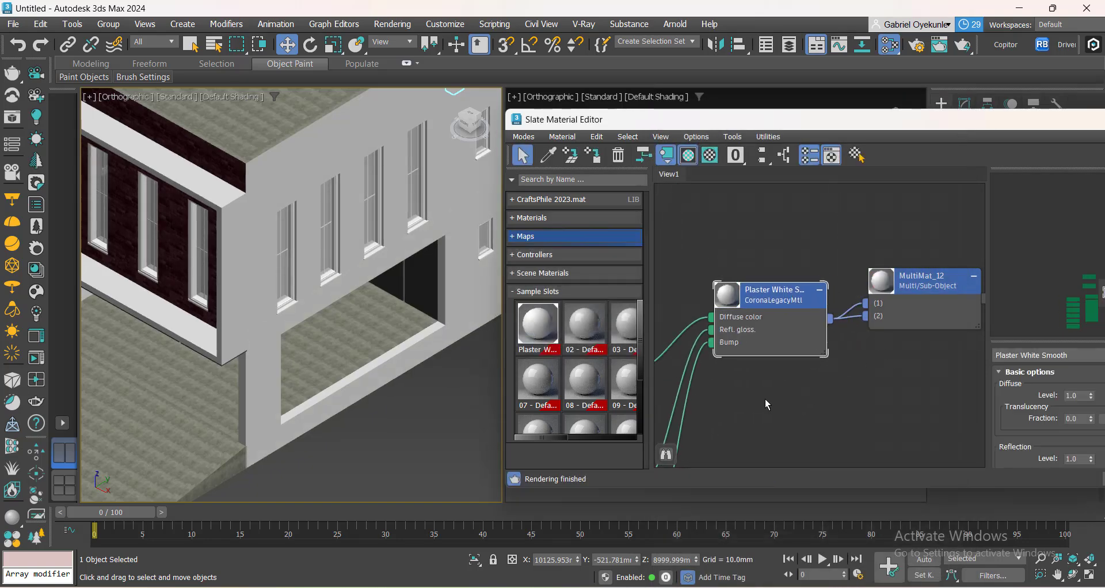
middle_click_drag(765, 400, 774, 343)
scroll(401, 365, "down", 5)
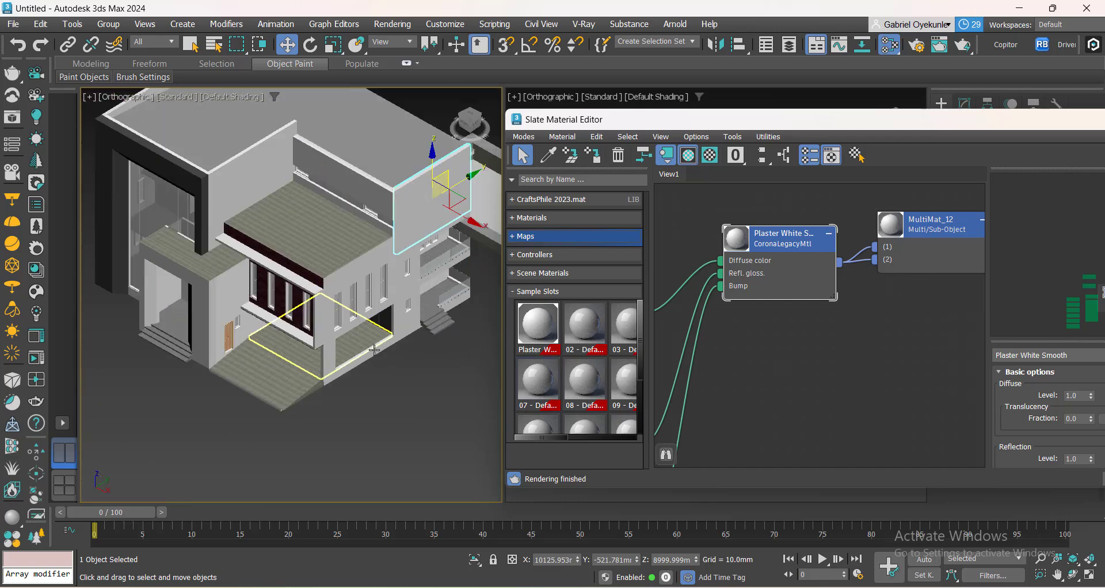
scroll(401, 365, "up", 2)
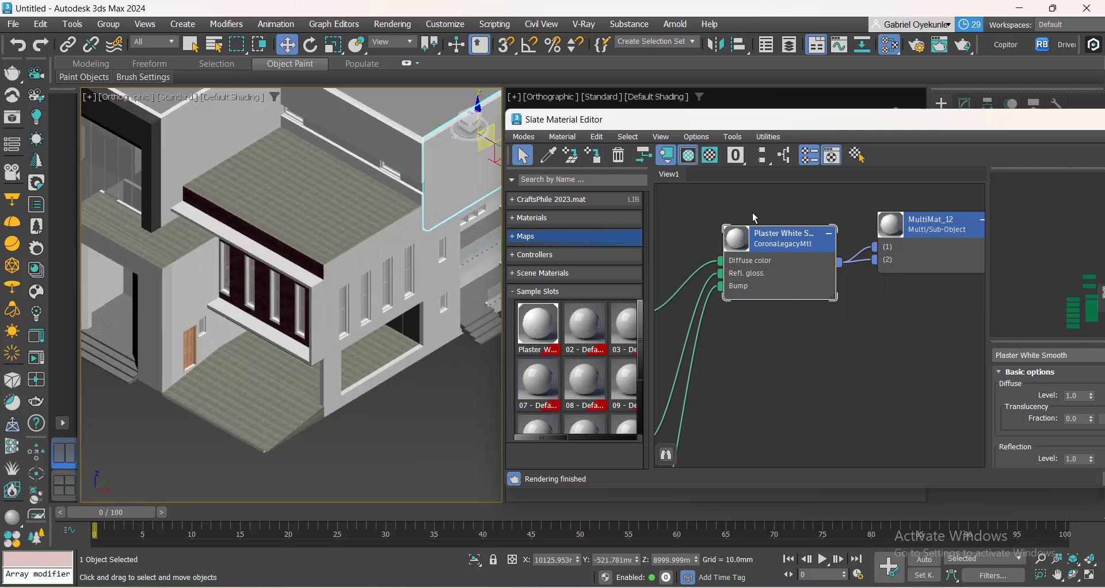
middle_click_drag(770, 336, 757, 360)
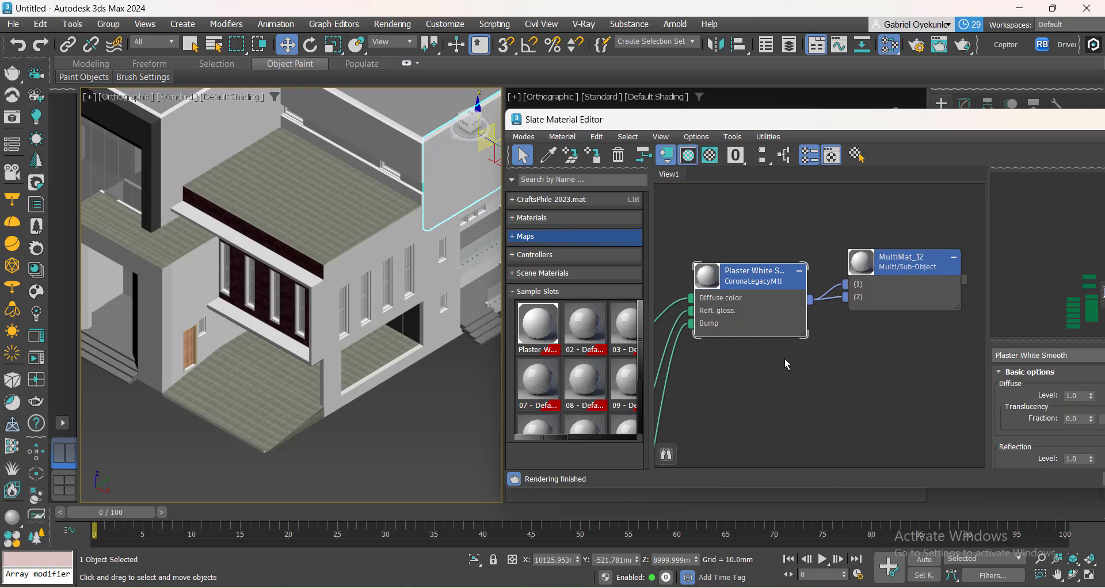
left_click_drag(742, 287, 740, 302)
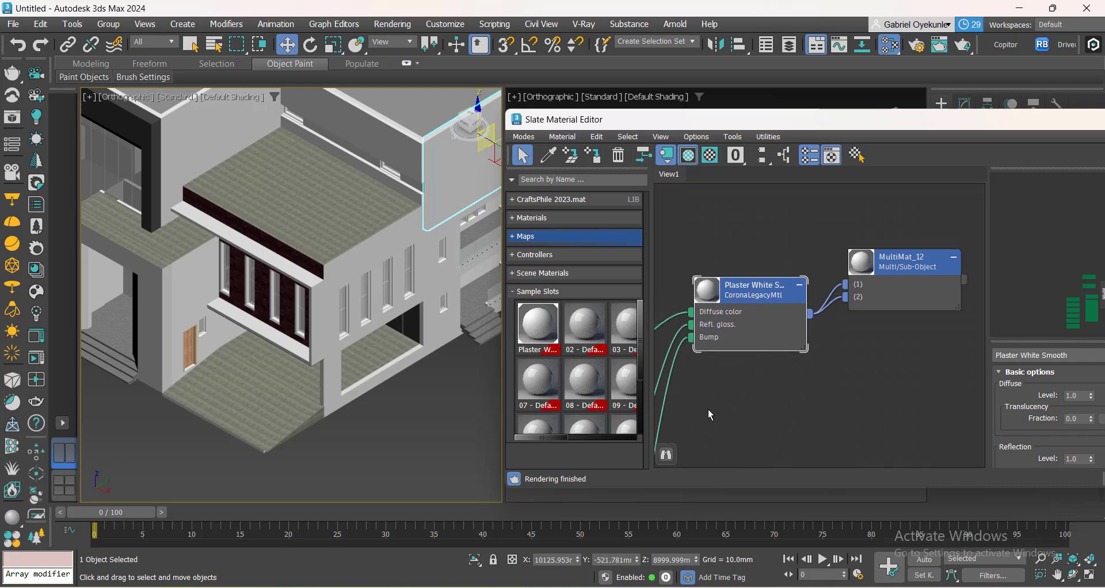
Select all walls similar to the selected upper-floor wall and hide them in the viewport.
scroll(419, 212, "up", 4)
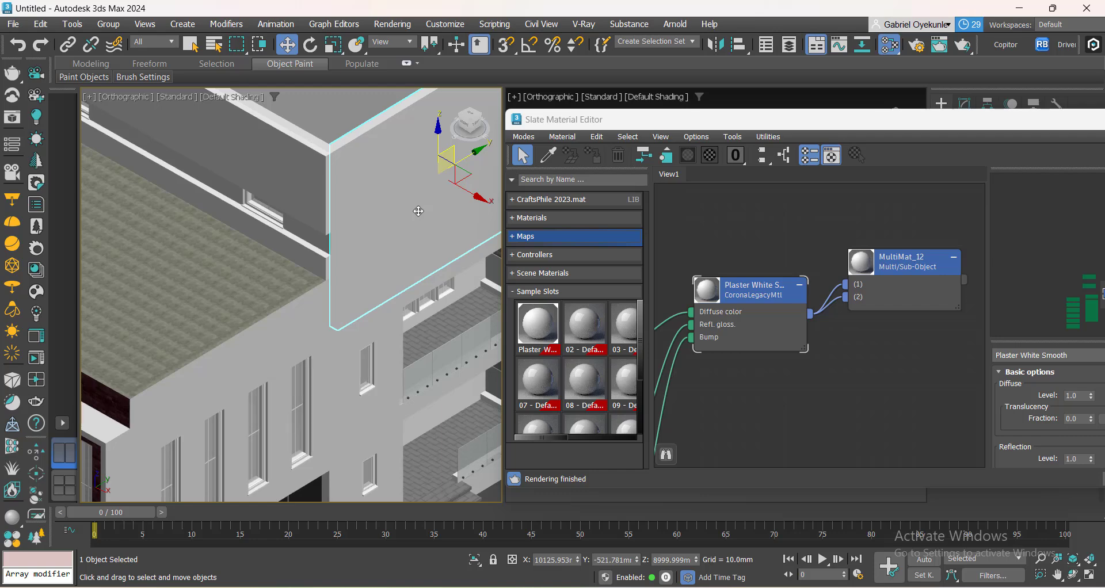
right_click(418, 211)
left_click(454, 278)
scroll(386, 277, "down", 5)
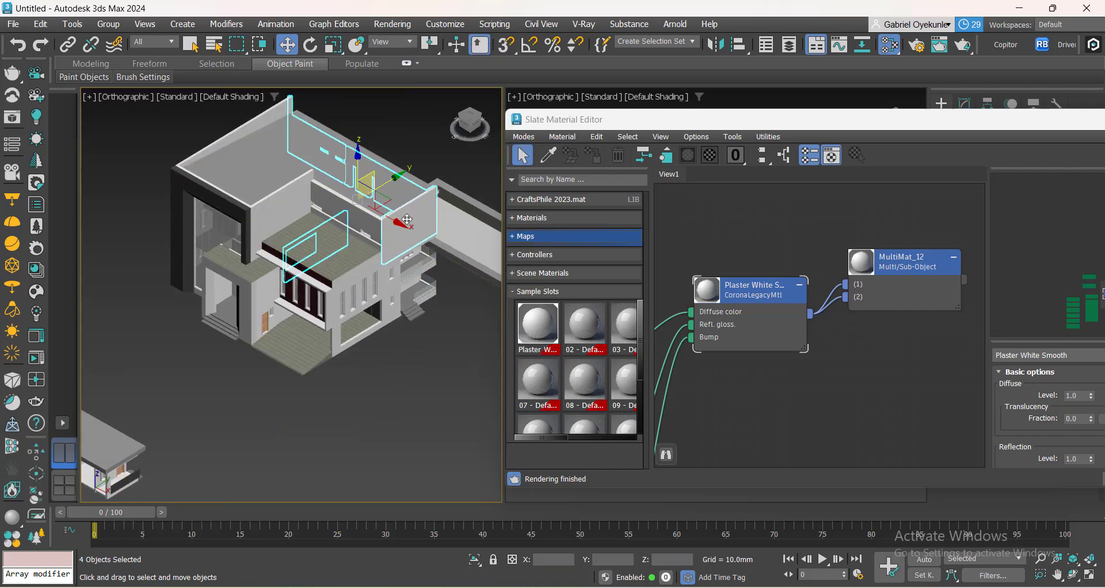
scroll(408, 219, "up", 3)
scroll(370, 375, "up", 2)
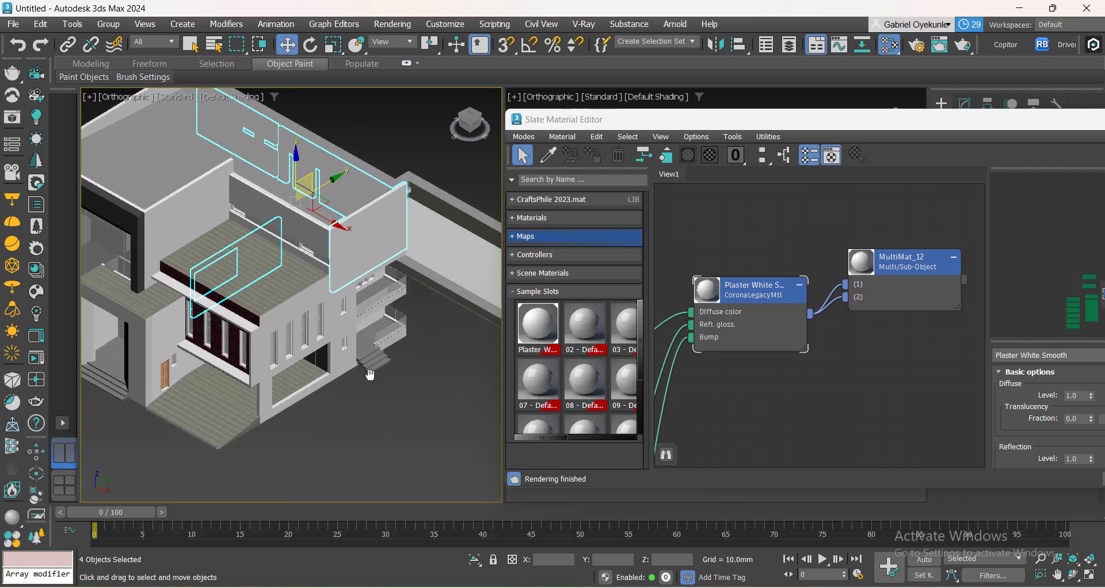
right_click(395, 403)
left_click(426, 314)
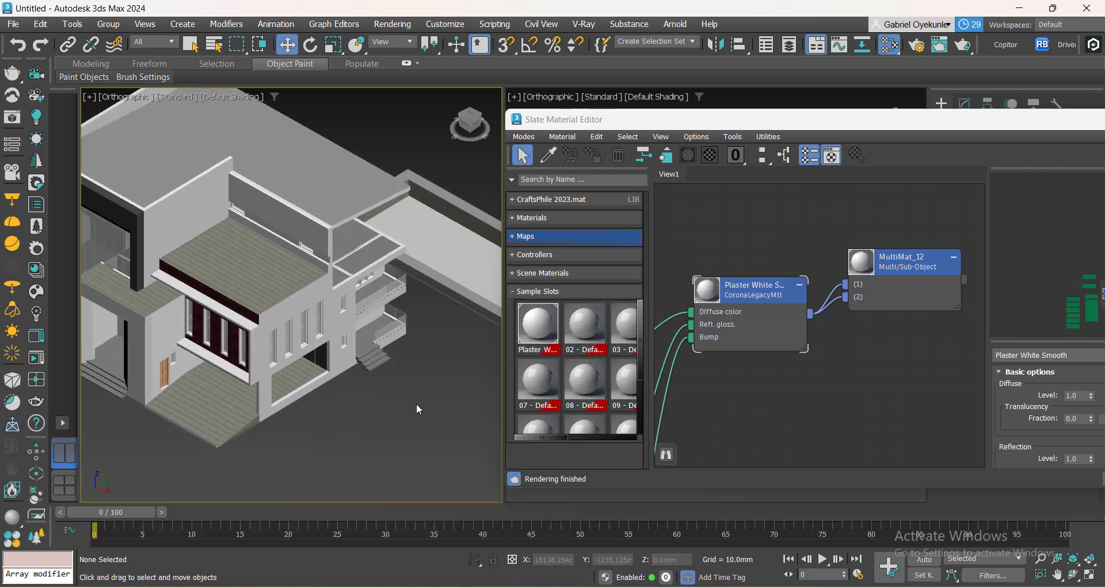
Pick the lower side wall's material into the node view, move its node clear of MultiMat_12, and lay out all nodes.
left_click(548, 155)
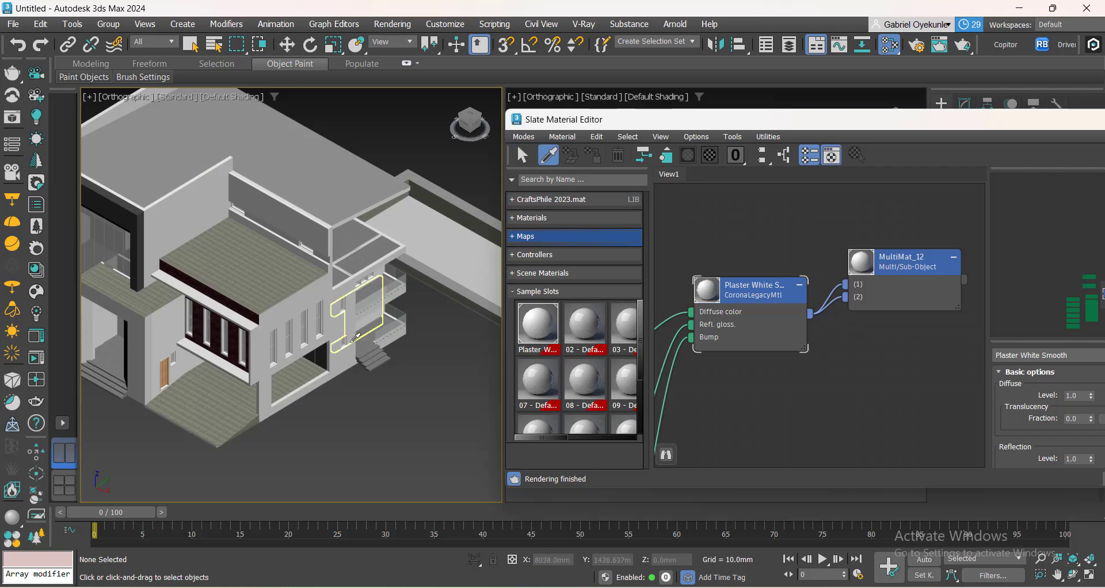
scroll(335, 353, "up", 5)
left_click(335, 353)
scroll(770, 330, "down", 3)
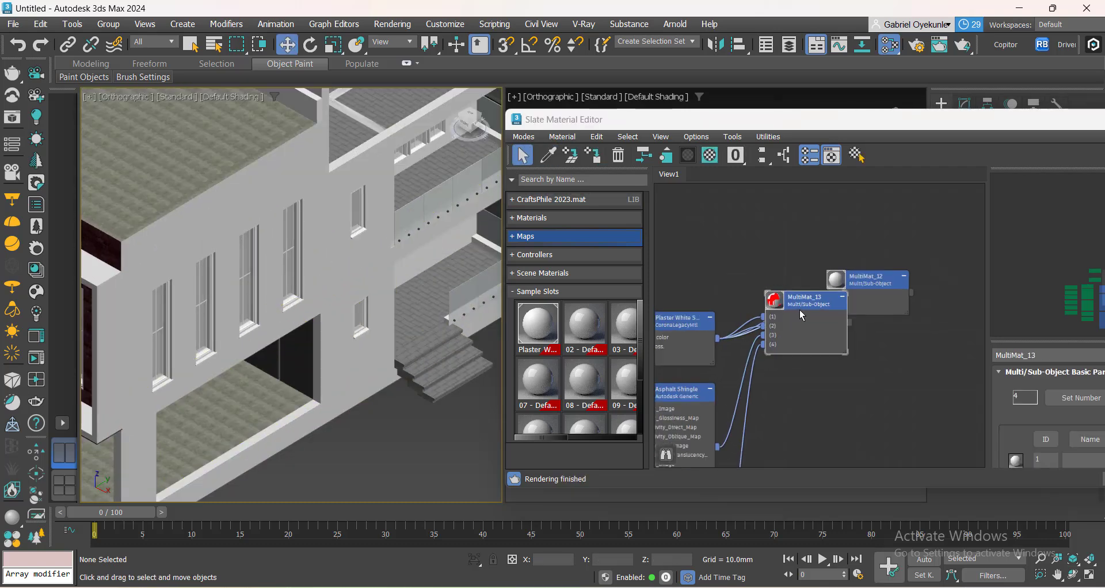
left_click_drag(799, 308, 848, 349)
left_click(765, 157)
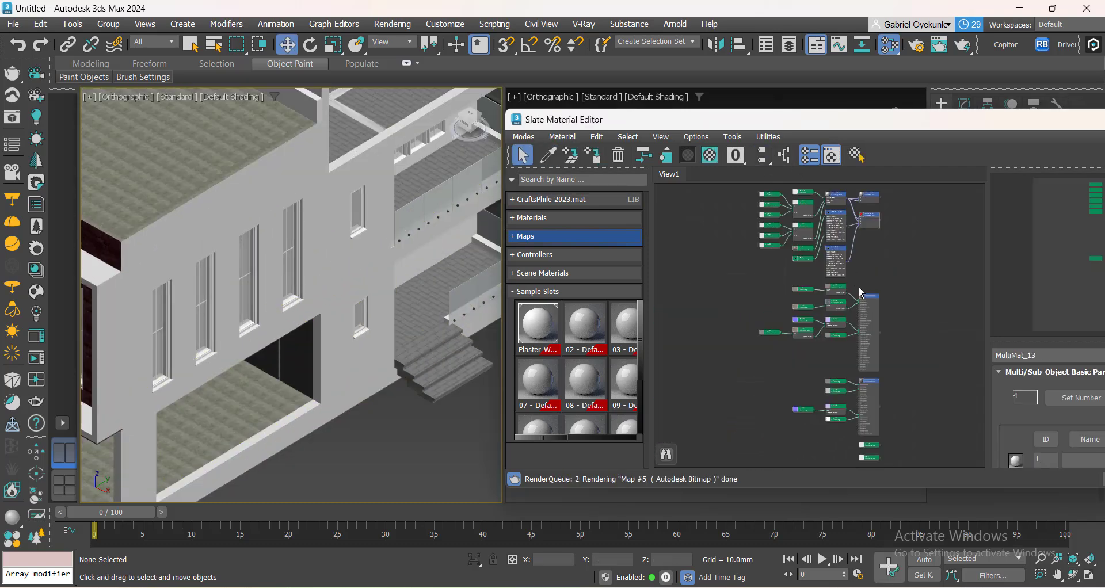
Detach the Asphalt Shingle link from slot 3 of MultiMat_13 and reconnect it to check where it is used.
scroll(793, 292, "up", 3)
scroll(804, 327, "down", 4)
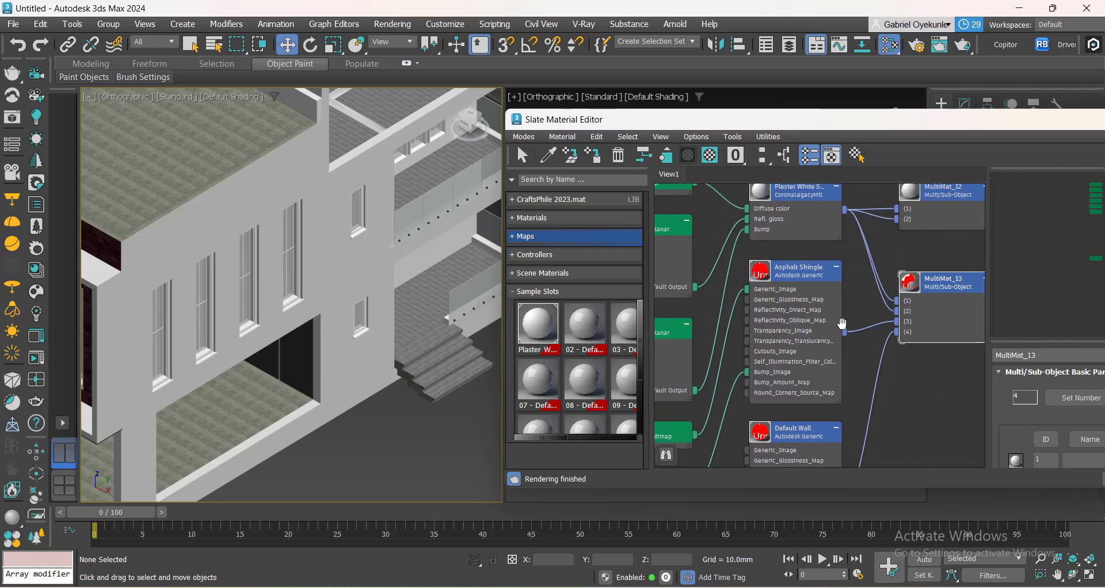
scroll(782, 292, "down", 2)
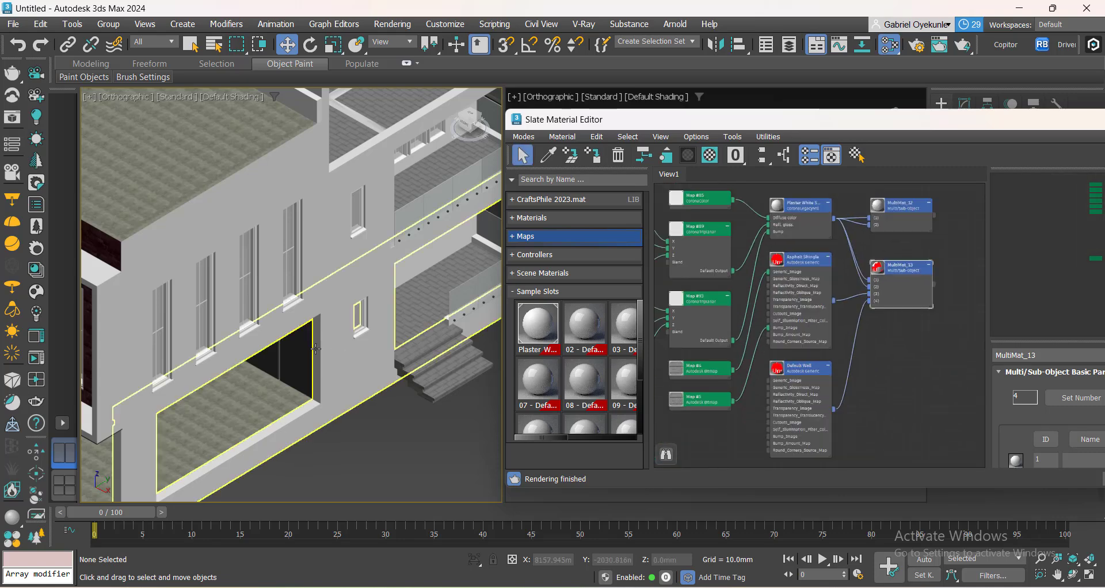
scroll(345, 346, "down", 5)
scroll(371, 372, "up", 7)
scroll(855, 313, "up", 2)
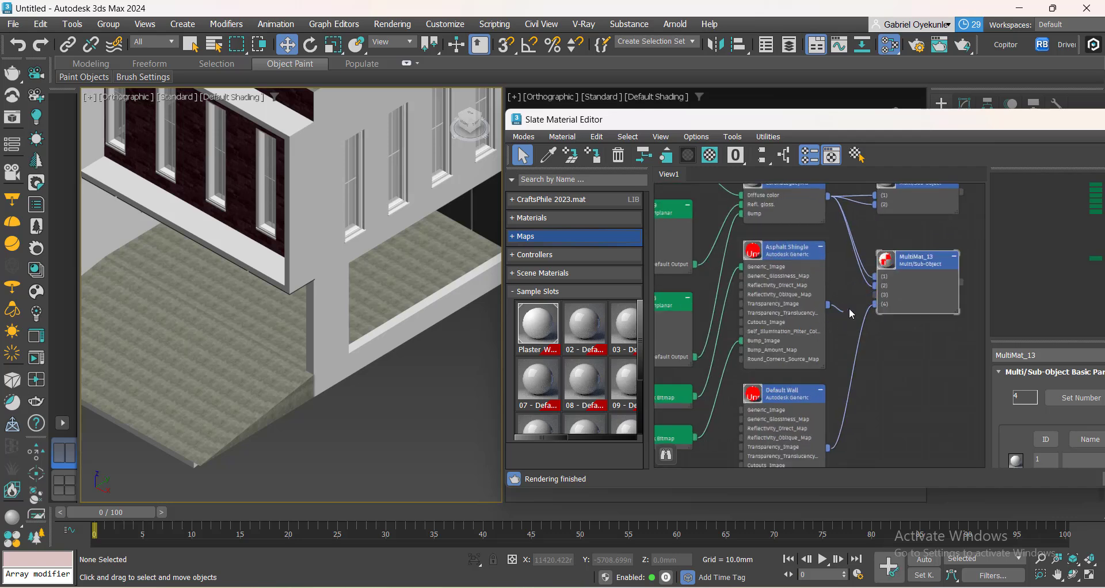
left_click_drag(849, 309, 879, 296)
scroll(363, 336, "down", 3)
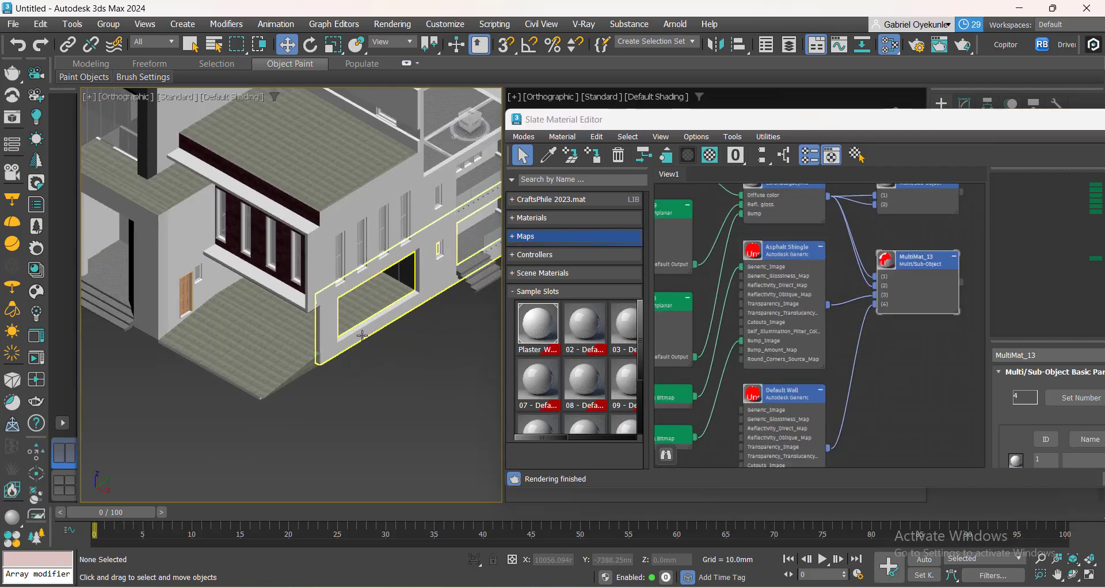
Select the lower side wall, then detach and reconnect slot 4 of MultiMat_13 to check which faces it covers.
left_click(362, 335)
scroll(322, 235, "up", 6)
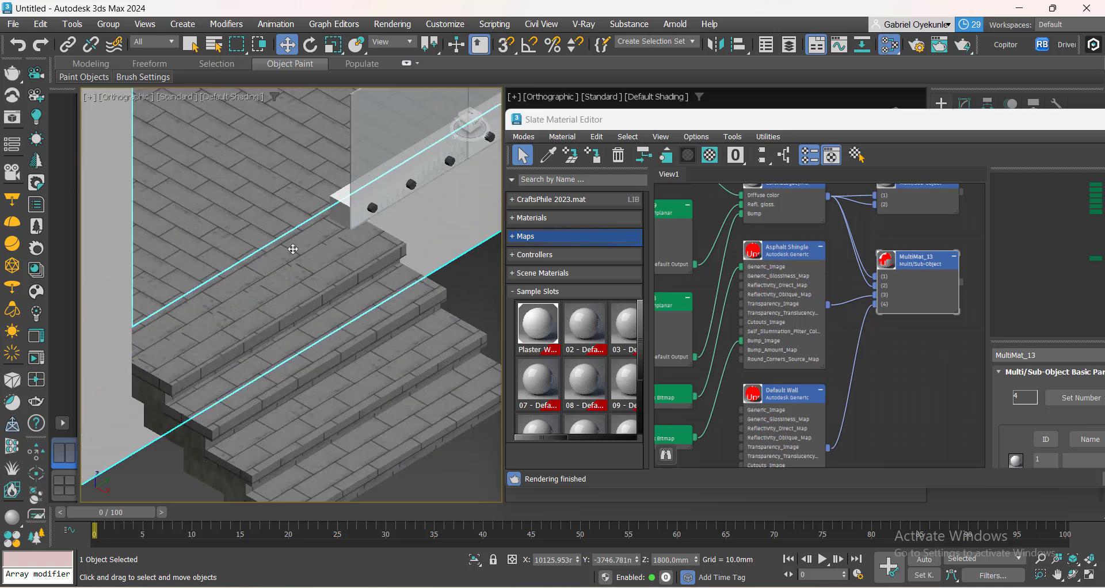
left_click(832, 327)
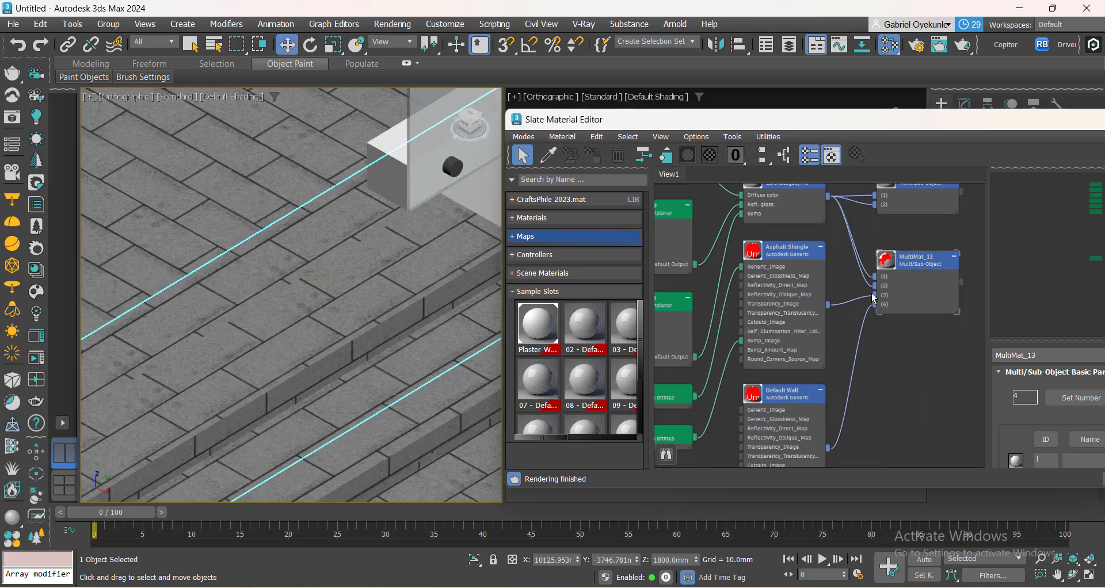
left_click_drag(877, 300, 810, 346)
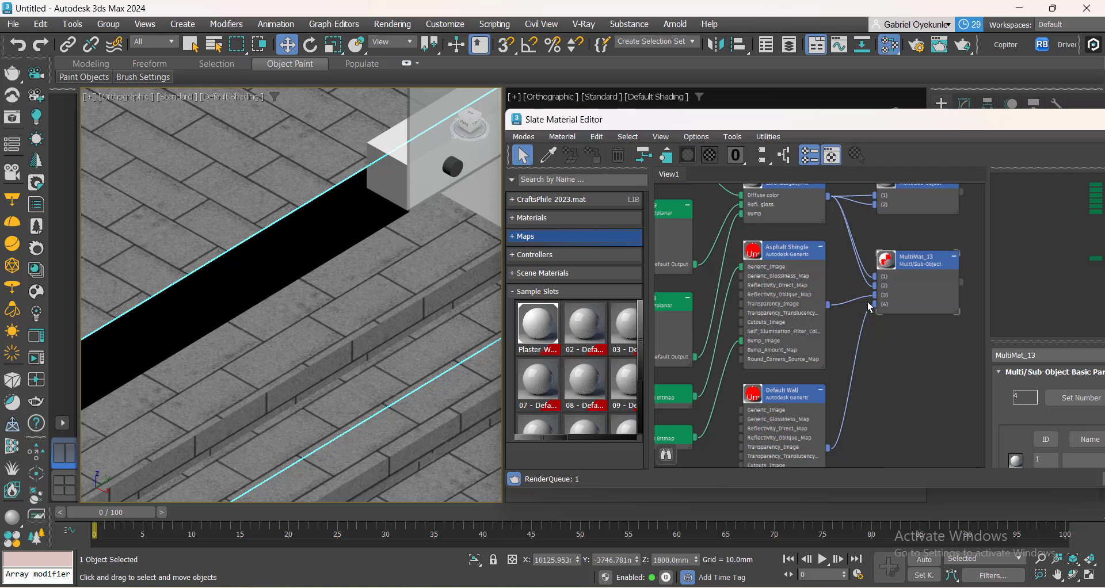
scroll(831, 363, "down", 4)
scroll(784, 375, "up", 3)
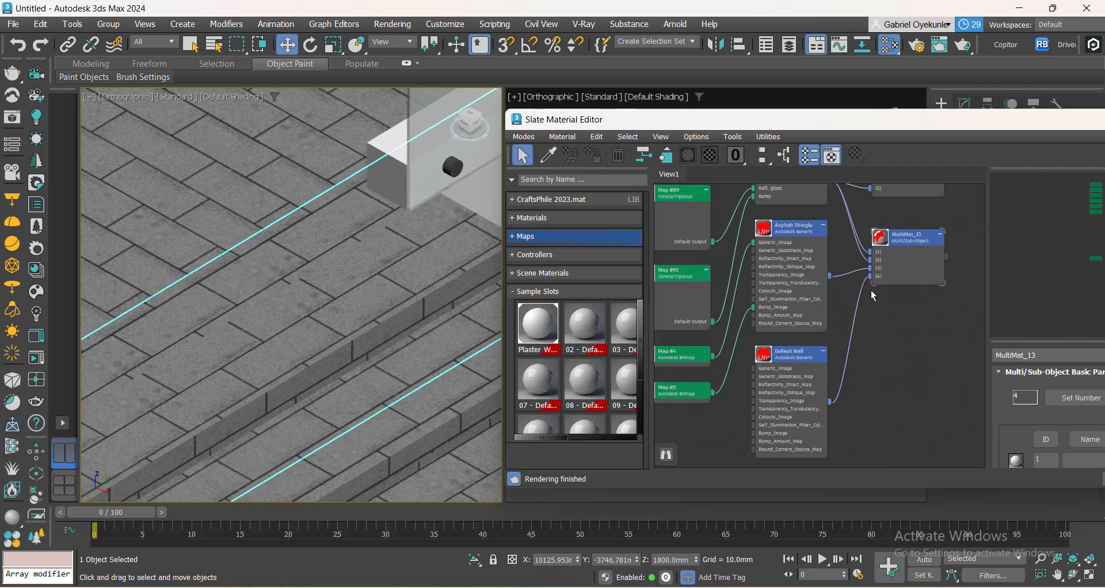
scroll(384, 334, "down", 6)
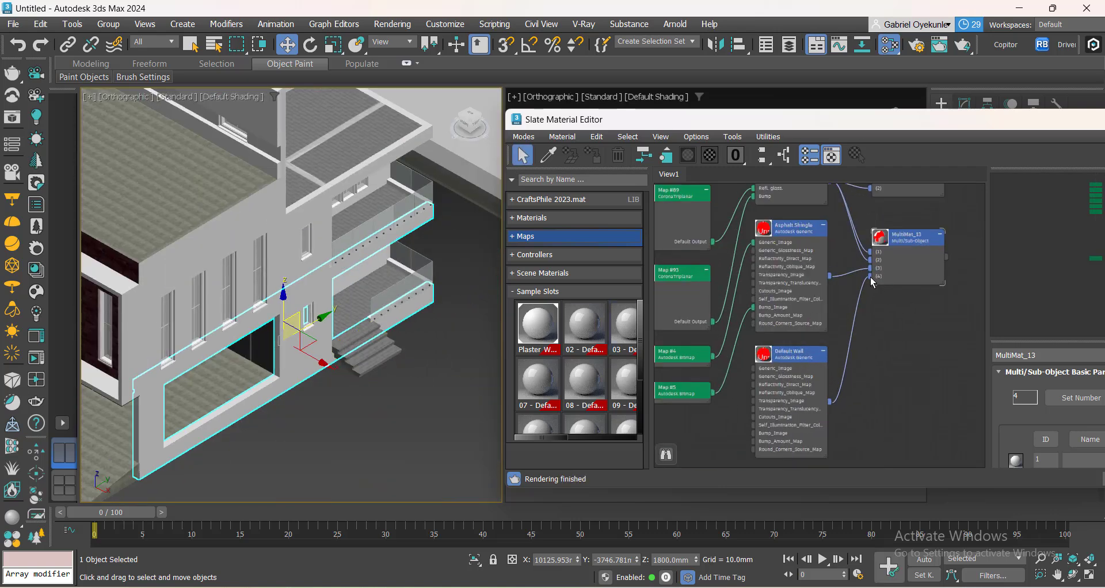
mouse_move(874, 283)
left_mouse_down()
mouse_move(874, 337)
mouse_move(880, 282)
left_mouse_up()
Replace the Default Wall sub-material in slot 4 of MultiMat_13 with an instance of Plaster White Smooth from the sample slots.
scroll(867, 397, "down", 3)
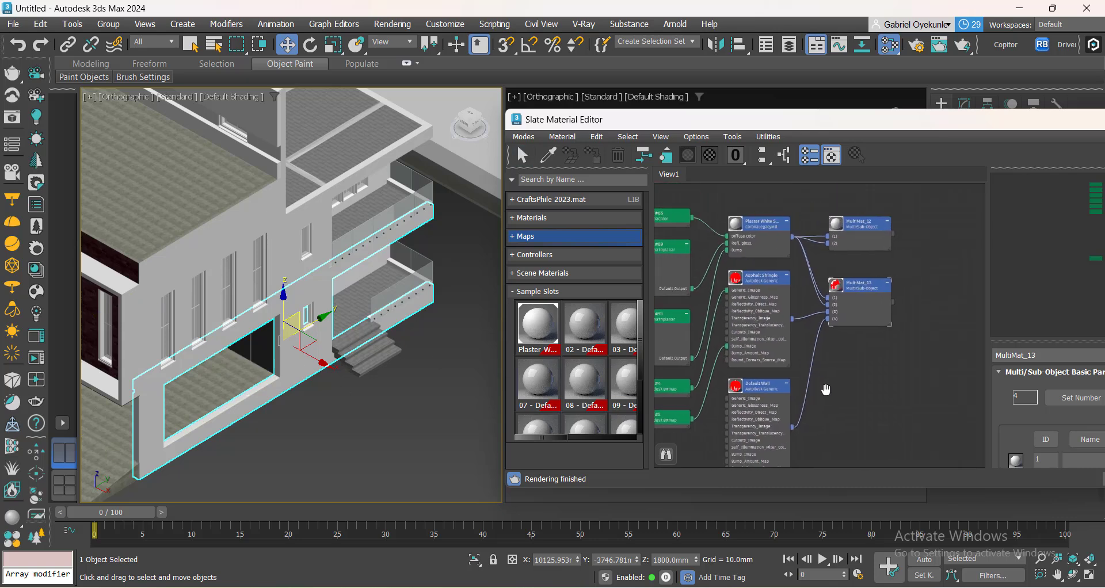
scroll(778, 370, "up", 1)
mouse_move(760, 387)
left_mouse_down()
mouse_move(811, 333)
mouse_move(770, 401)
left_mouse_up()
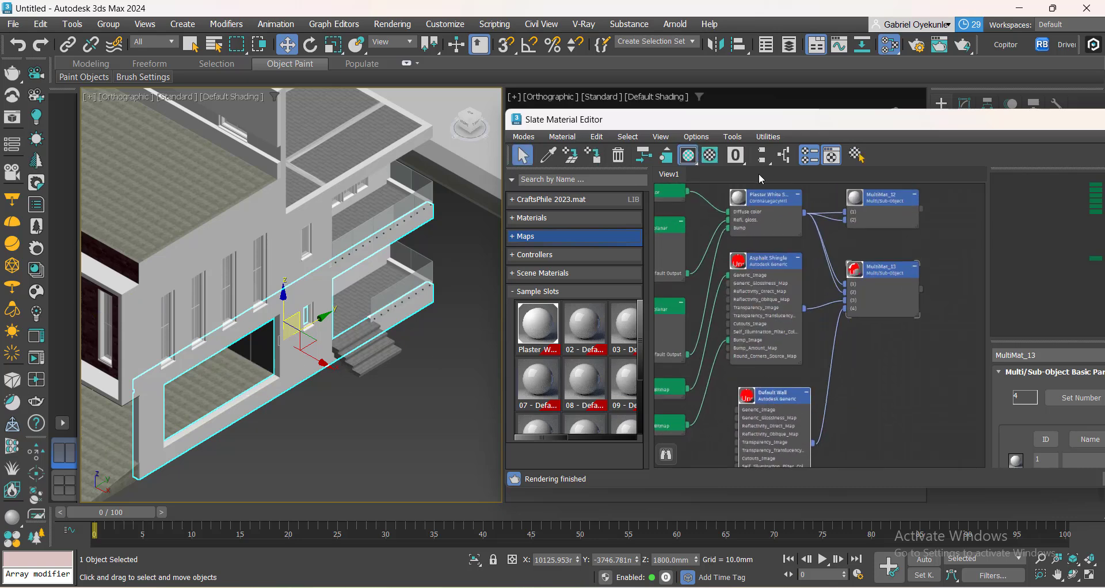
right_click(777, 403)
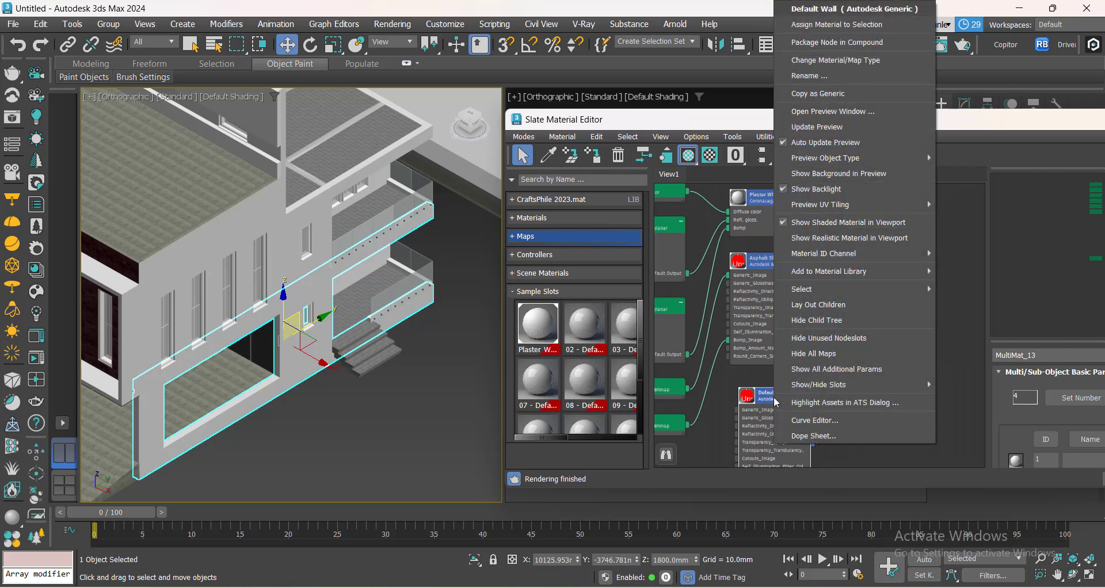
left_click(818, 62)
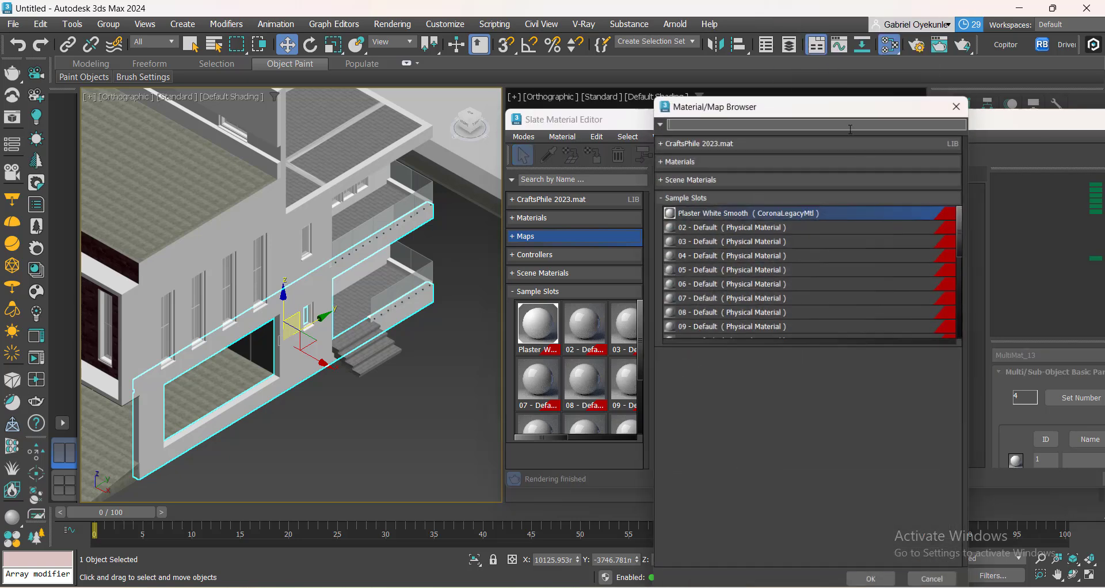
double_click(696, 213)
left_click(500, 340)
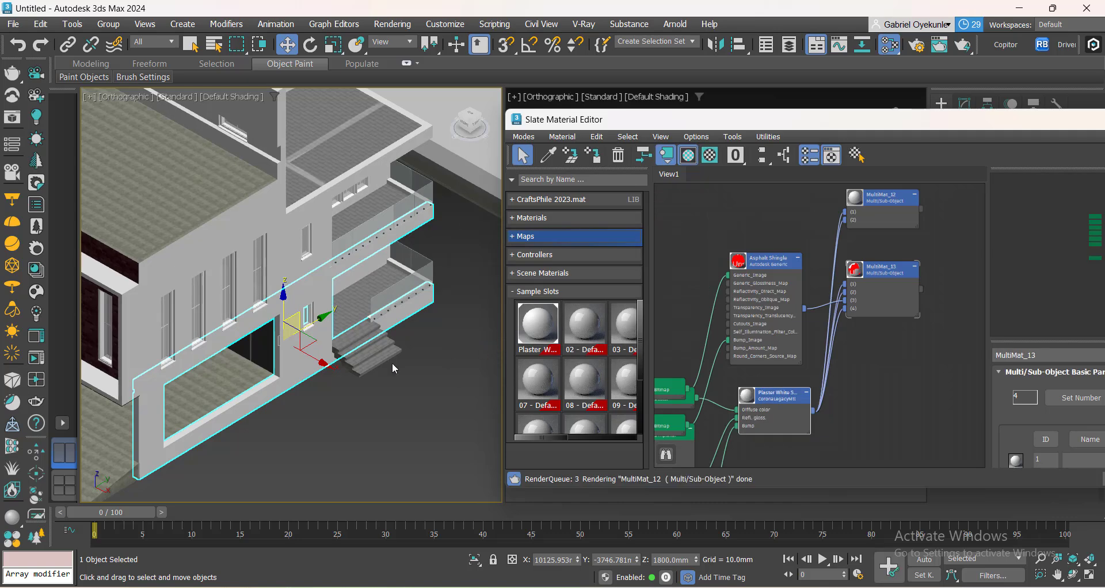
Move the Plaster White Smooth node clear of Asphalt Shingle and inspect the Asphalt Shingle link to slot 3 of MultiMat_13.
scroll(403, 363, "up", 5)
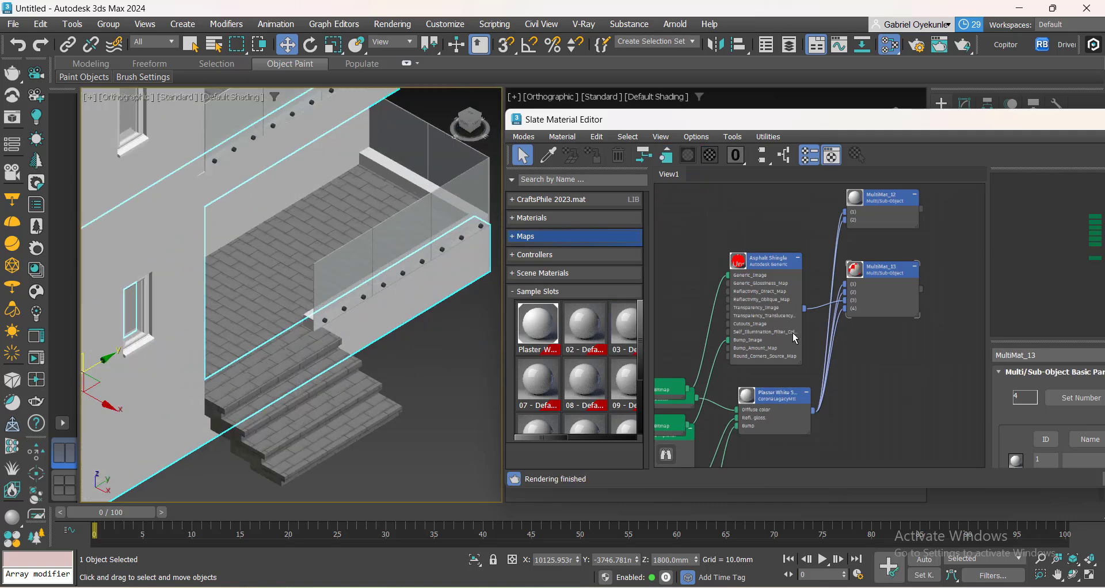
scroll(793, 333, "down", 3)
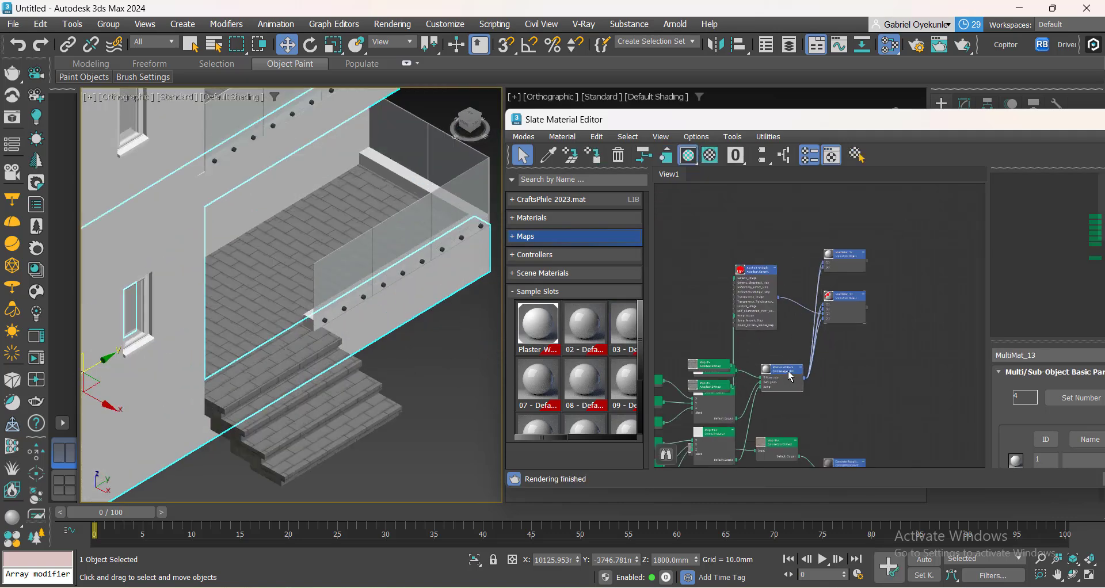
left_click_drag(789, 373, 794, 347)
scroll(768, 291, "up", 5)
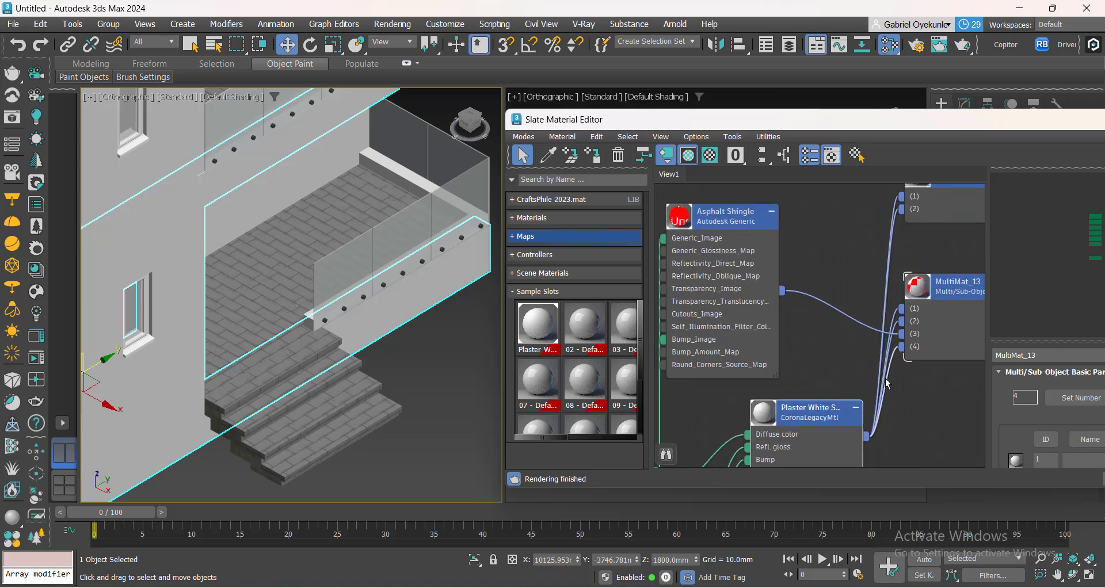
scroll(909, 339, "up", 2)
left_click_drag(857, 373, 902, 333)
scroll(628, 328, "down", 1)
scroll(628, 328, "down", 2)
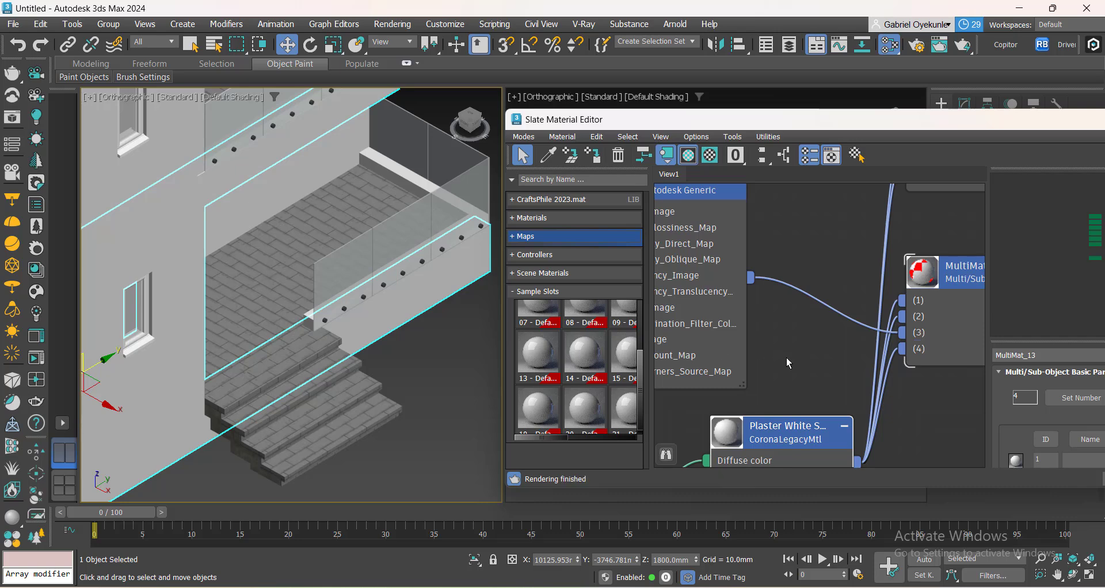
middle_click_drag(787, 358, 804, 405)
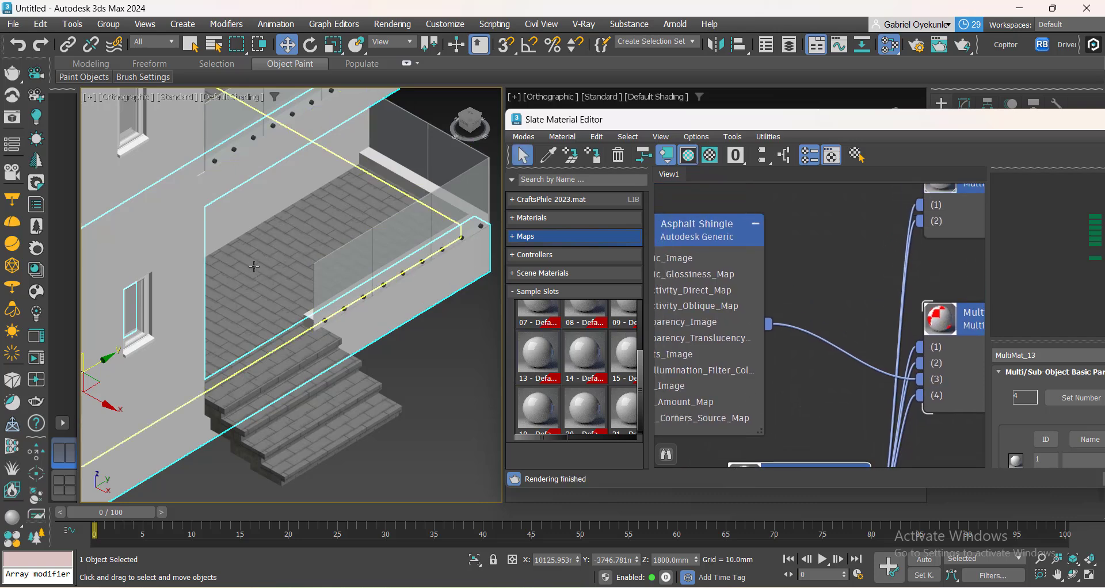
scroll(705, 245, "down", 3)
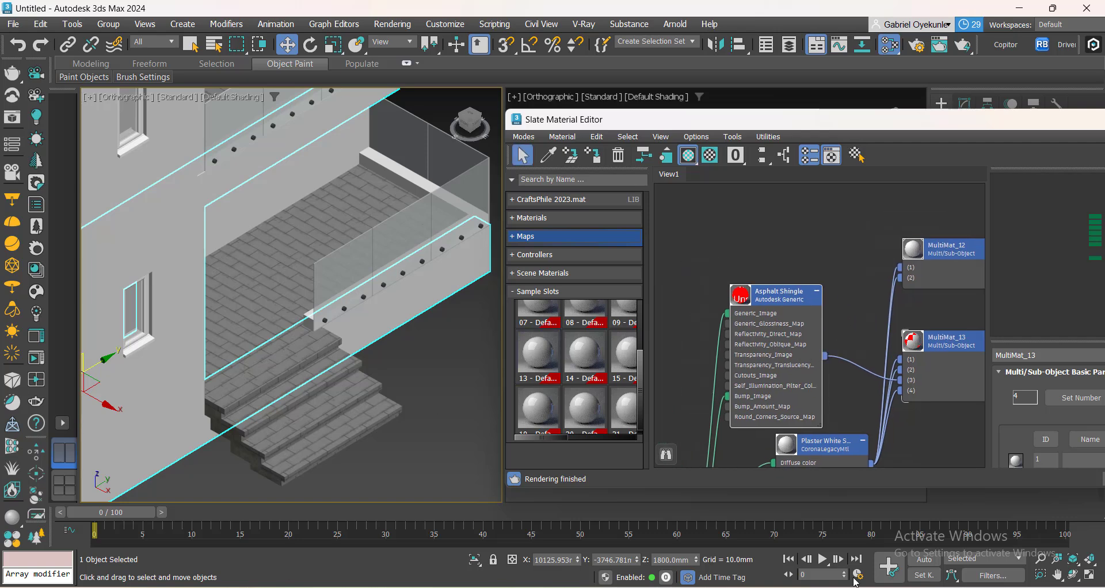
Switch to the asset library browser and look through the Ceramic & porcelain materials.
key("alt+Tab")
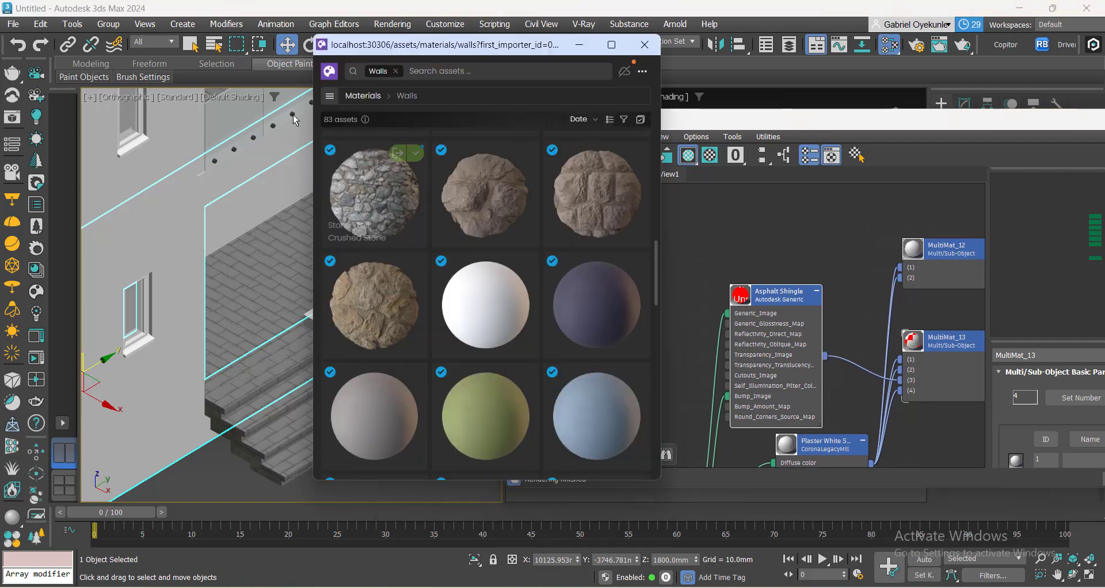
left_click(330, 97)
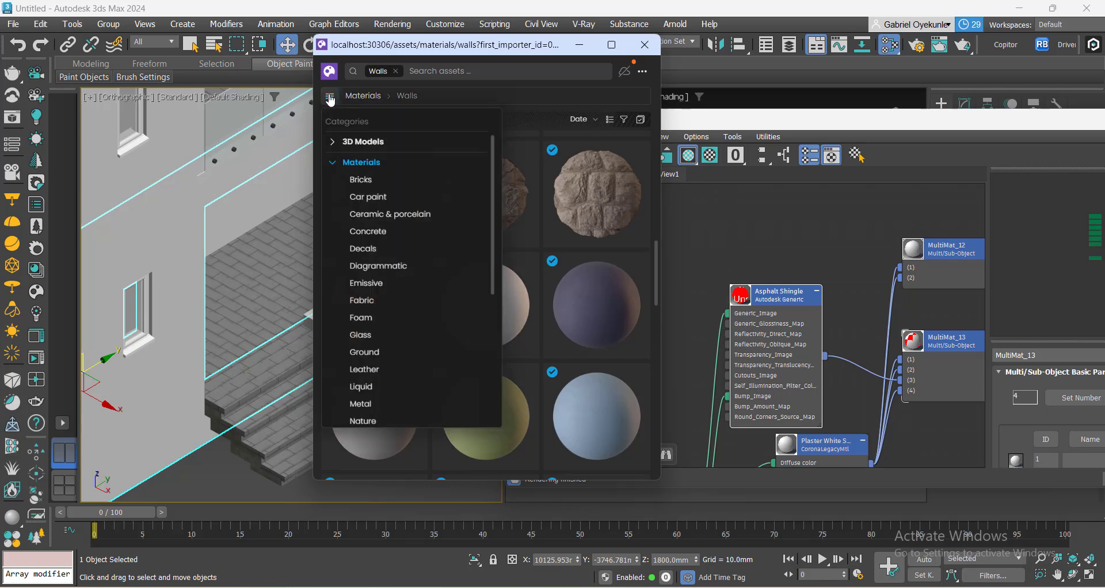
left_click(375, 215)
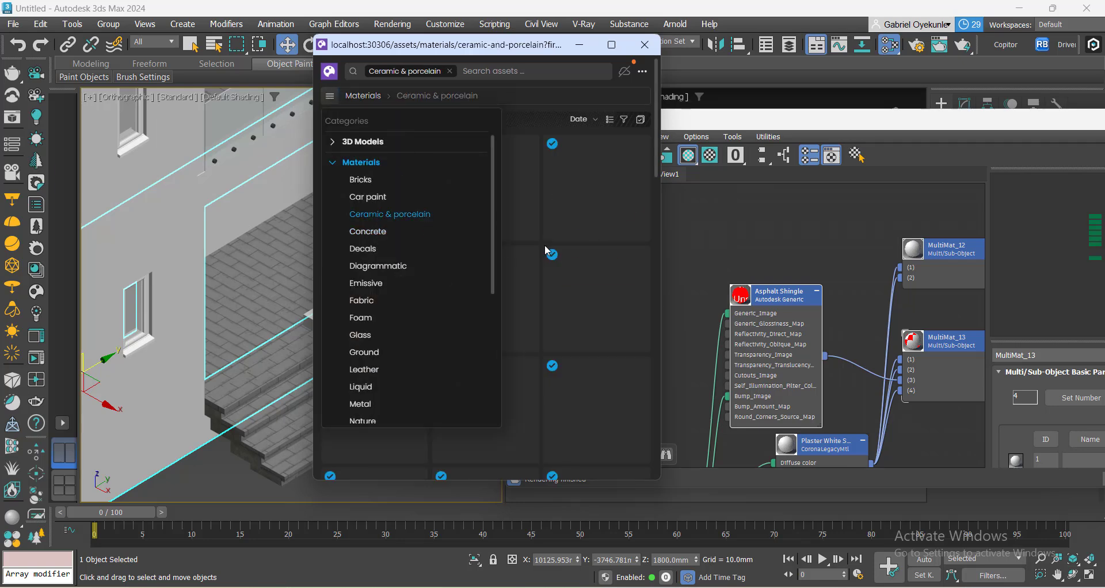
left_click(544, 244)
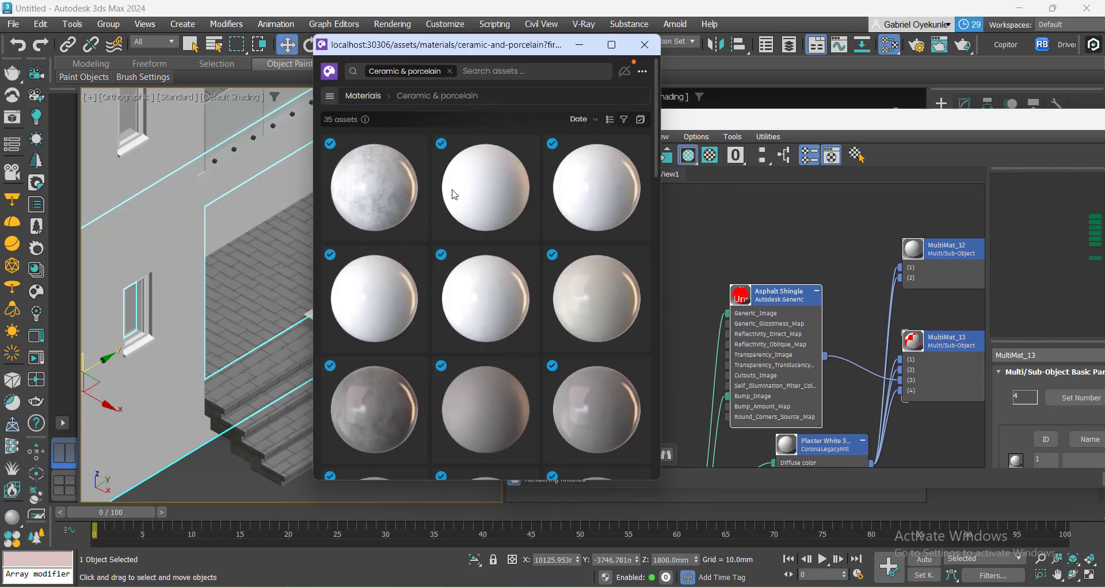
scroll(494, 326, "down", 15)
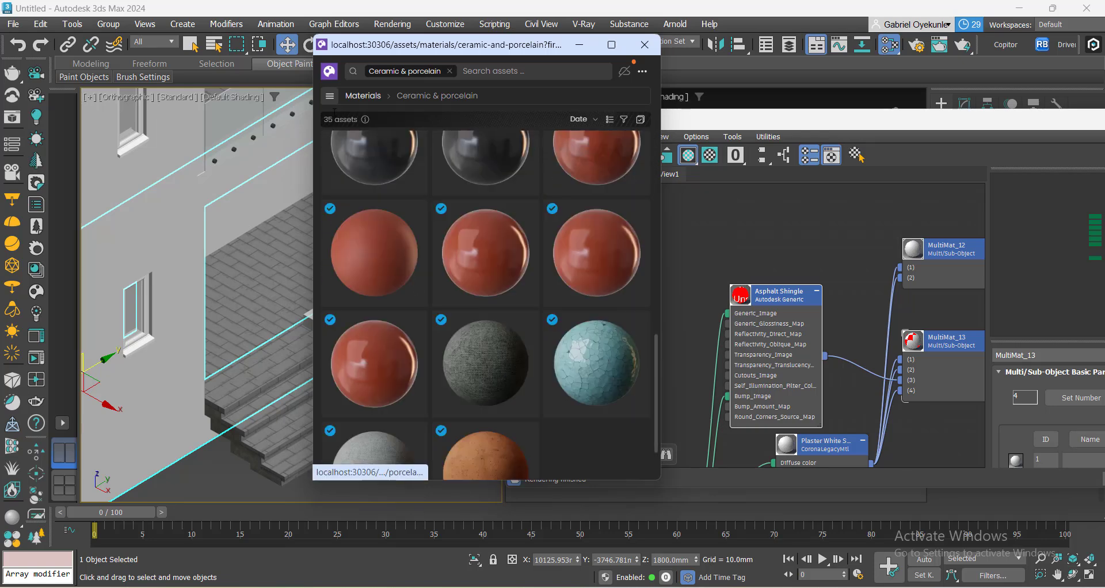
Show the Tiles material category and preview the Tiles Travertine 60x30cm Offset material.
left_click(330, 96)
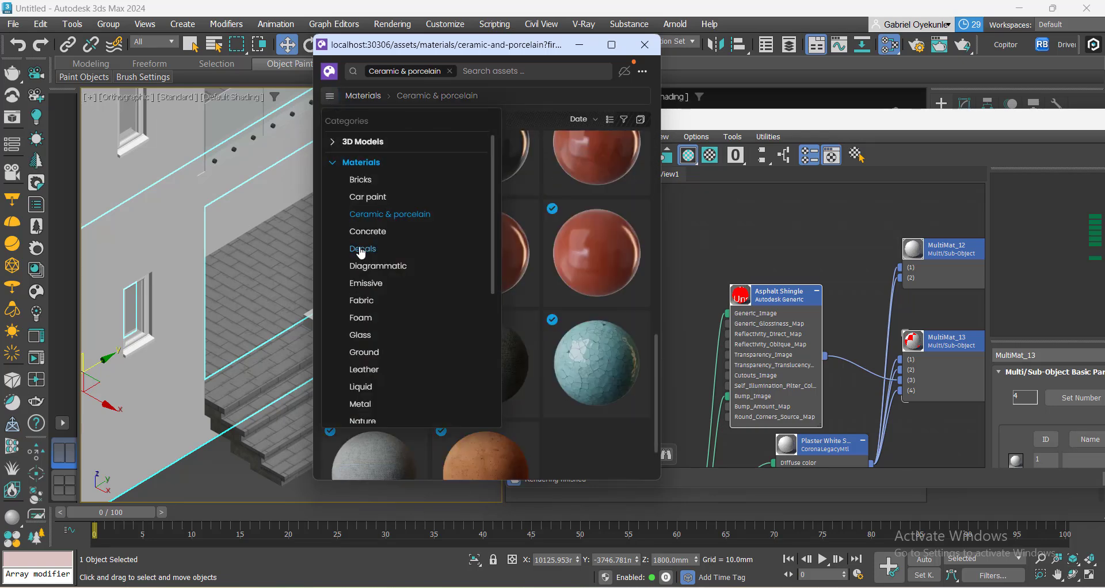
scroll(407, 308, "down", 5)
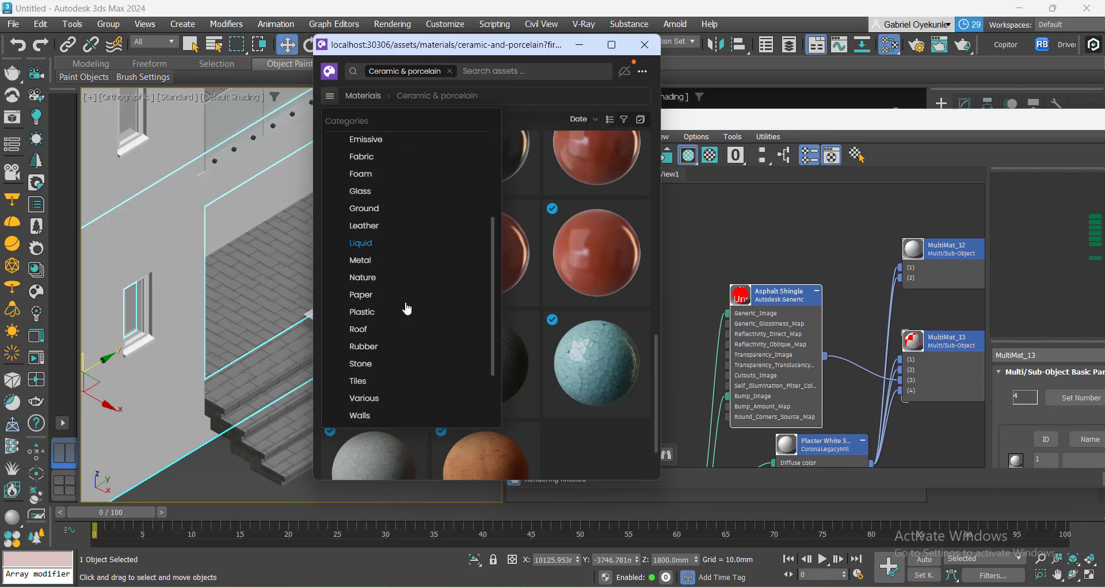
left_click(365, 305)
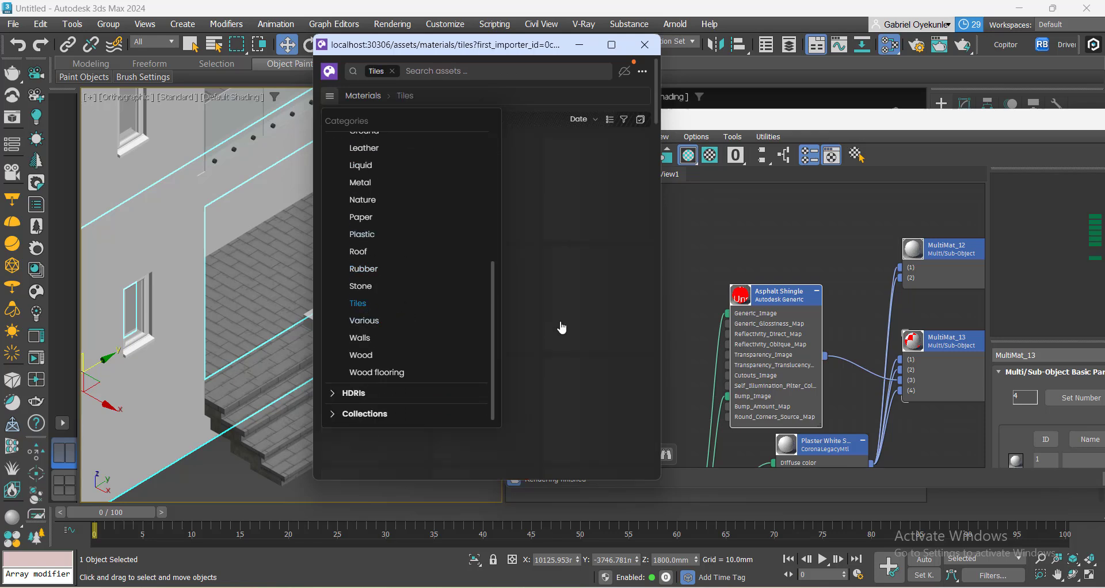
left_click(540, 302)
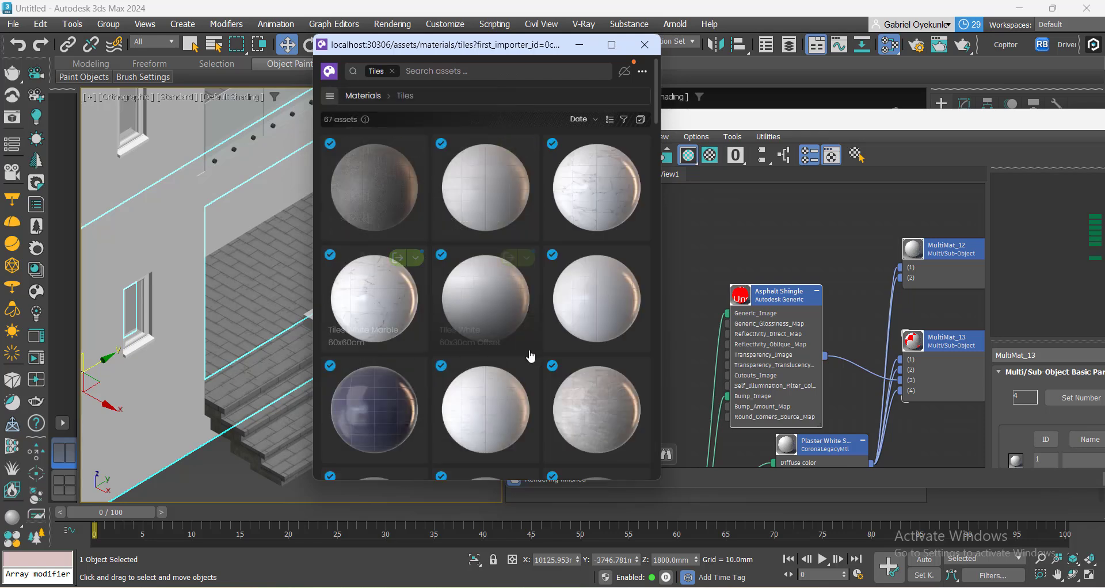
scroll(581, 380, "down", 3)
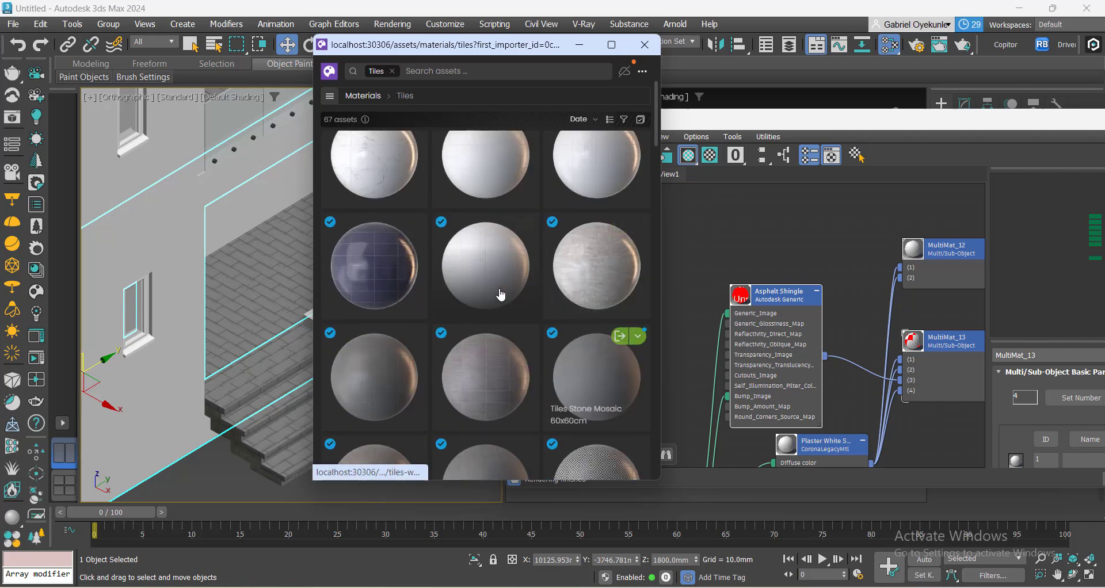
left_click(596, 278)
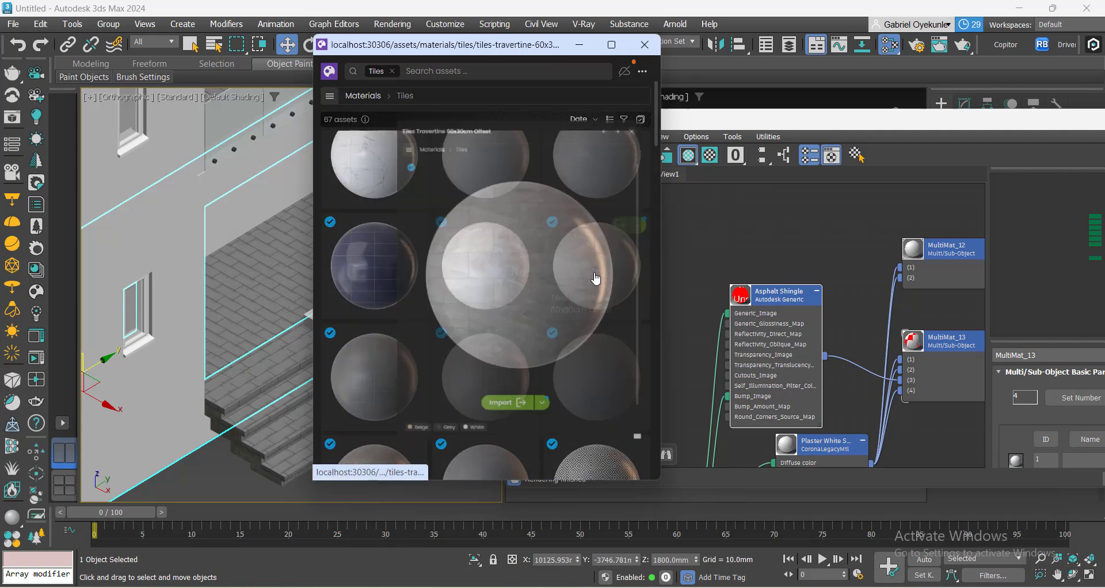
left_click(648, 74)
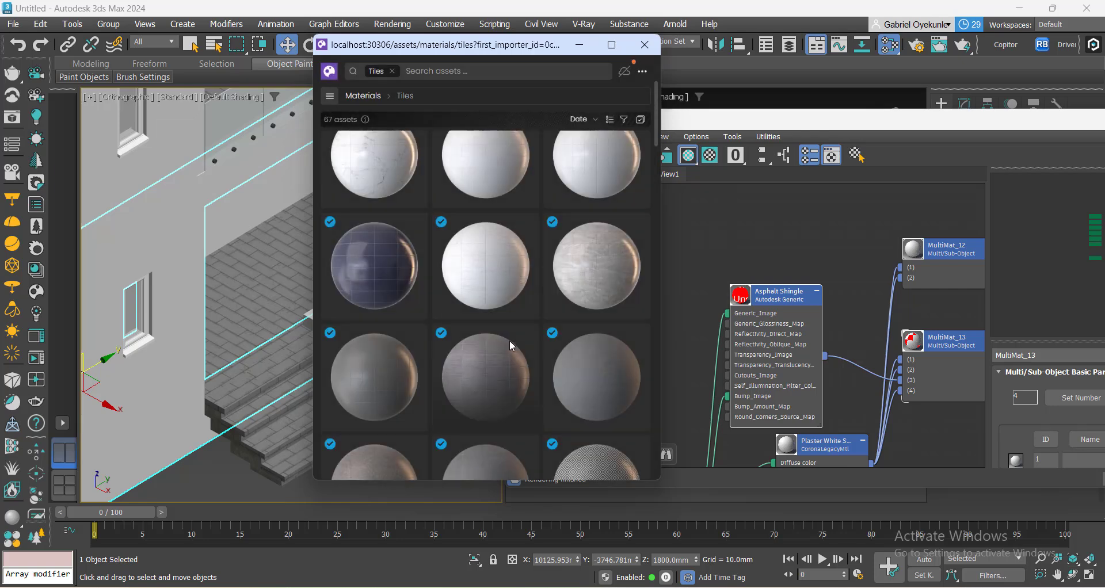
Find Tiles Stripes Colored Wall 60x30cm among the tile materials, import it into the material node view, and minimize the asset browser.
scroll(510, 341, "down", 5)
scroll(518, 416, "down", 6)
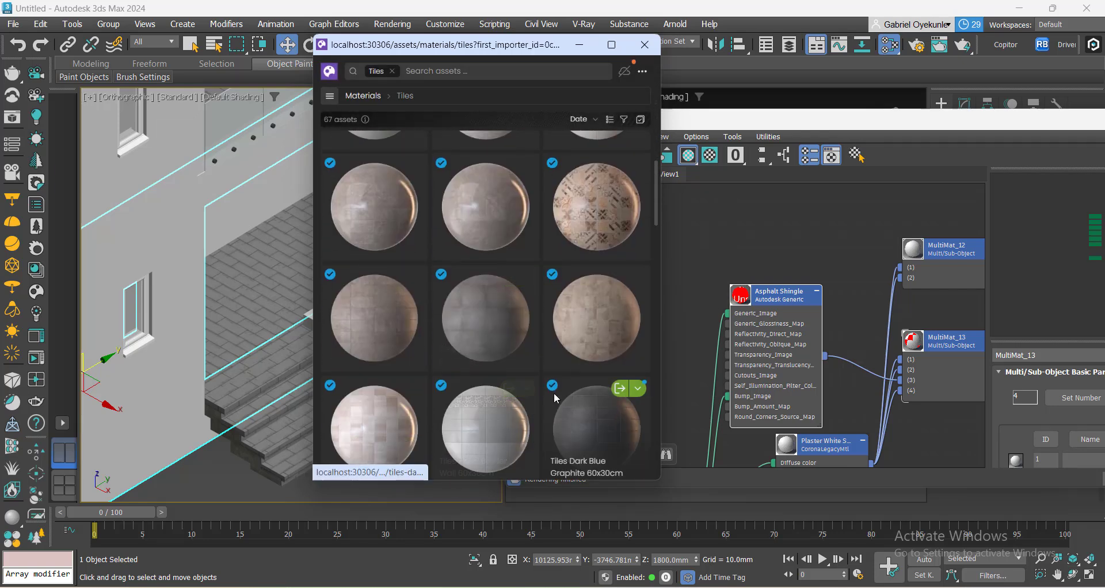
scroll(509, 408, "down", 3)
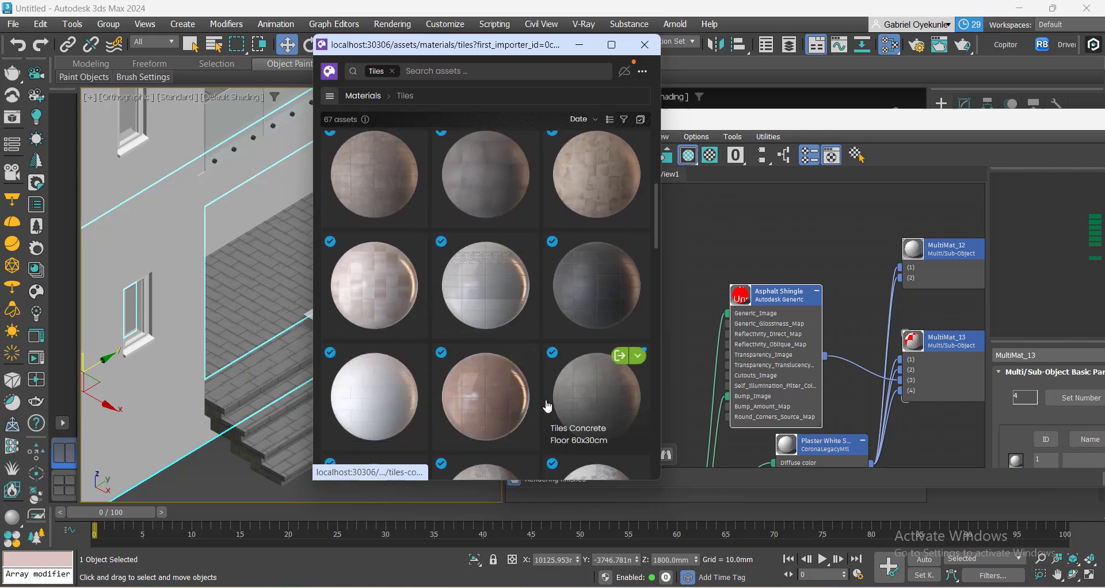
scroll(510, 330, "up", 2)
scroll(508, 324, "up", 3)
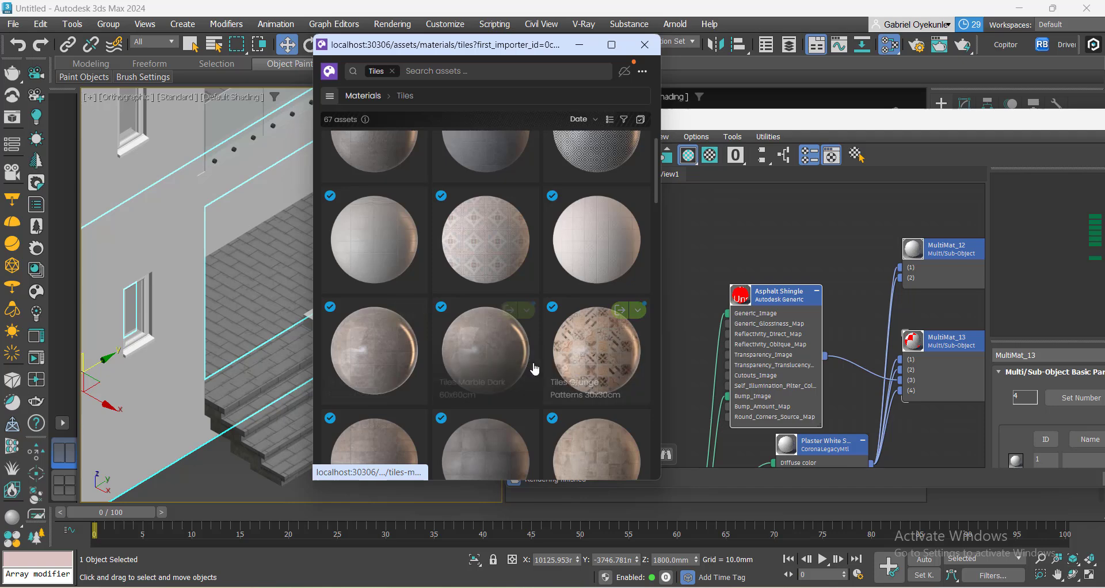
scroll(566, 408, "up", 5)
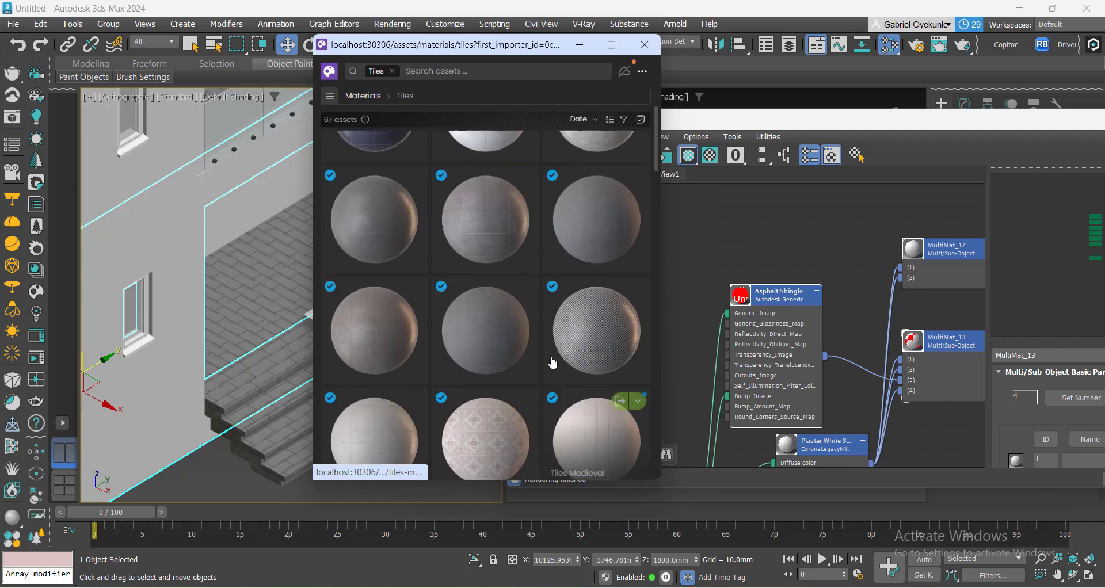
left_click(474, 297)
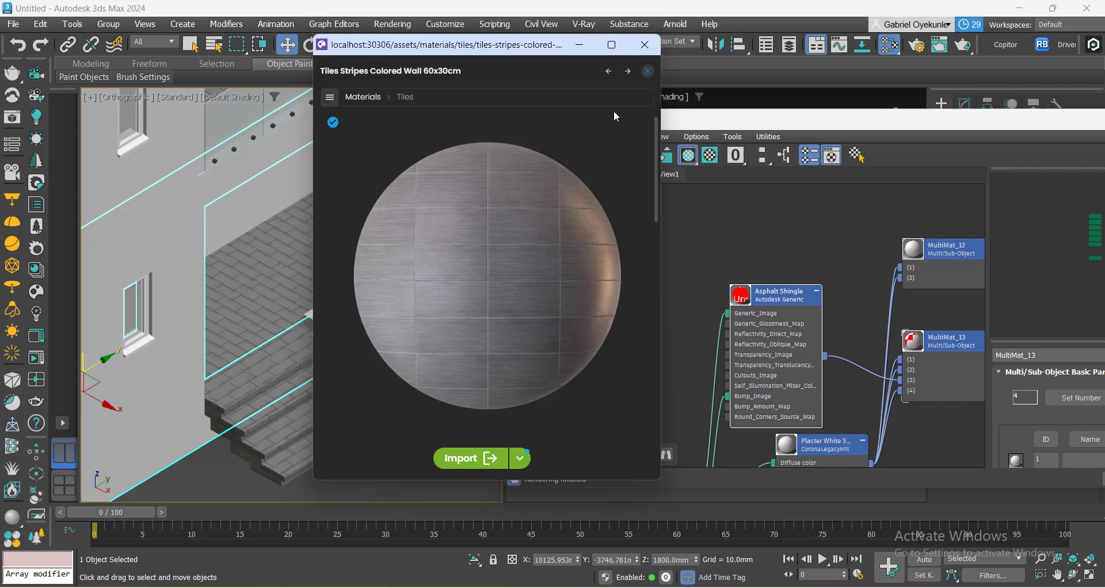
left_click(648, 71)
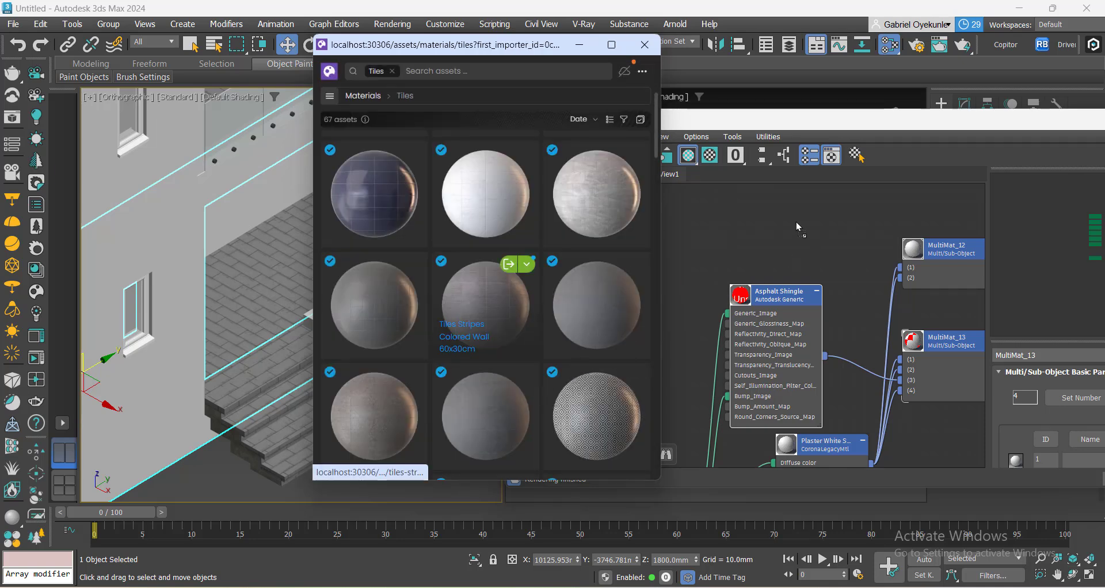
left_click_drag(796, 222, 779, 228)
left_click(579, 44)
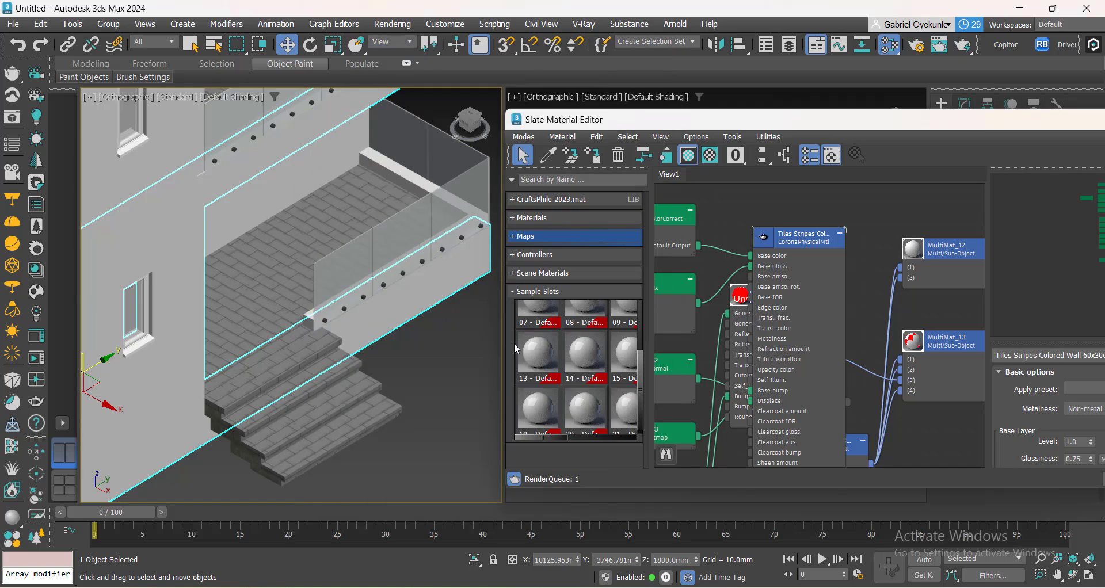
Place the Tiles Stripes Colored Wall 60x30cm material in the second sample slot.
scroll(582, 388, "up", 4)
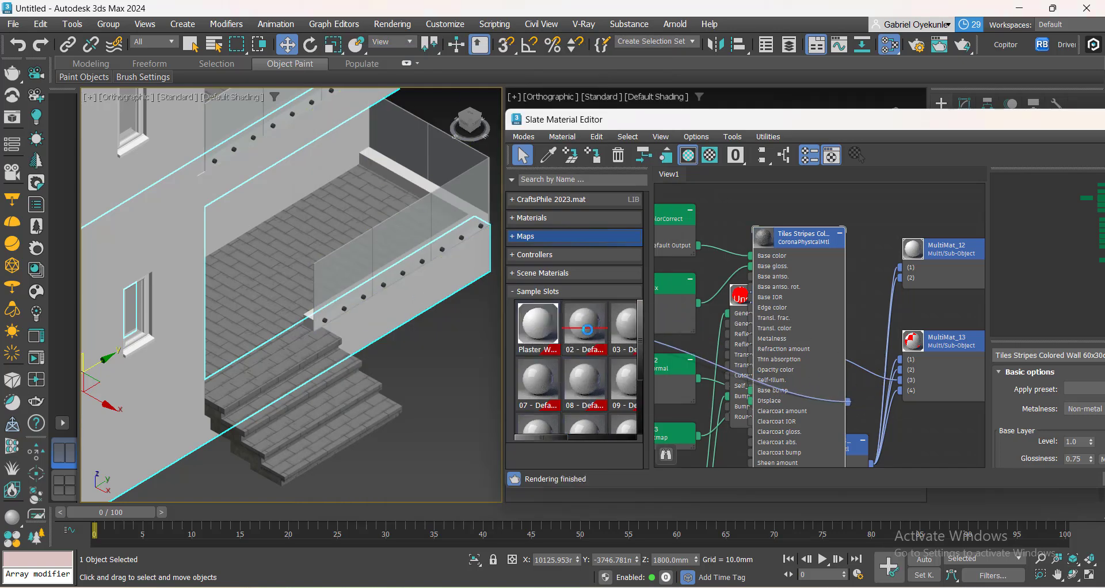
left_click_drag(587, 329, 587, 330)
left_click(838, 356)
Separate the overlapping tile and Asphalt Shingle nodes, then replace Asphalt Shingle with an instance of Tiles Stripes Colored Wall 60x30cm.
left_click_drag(789, 249, 695, 283)
left_click_drag(774, 302, 788, 267)
right_click(802, 266)
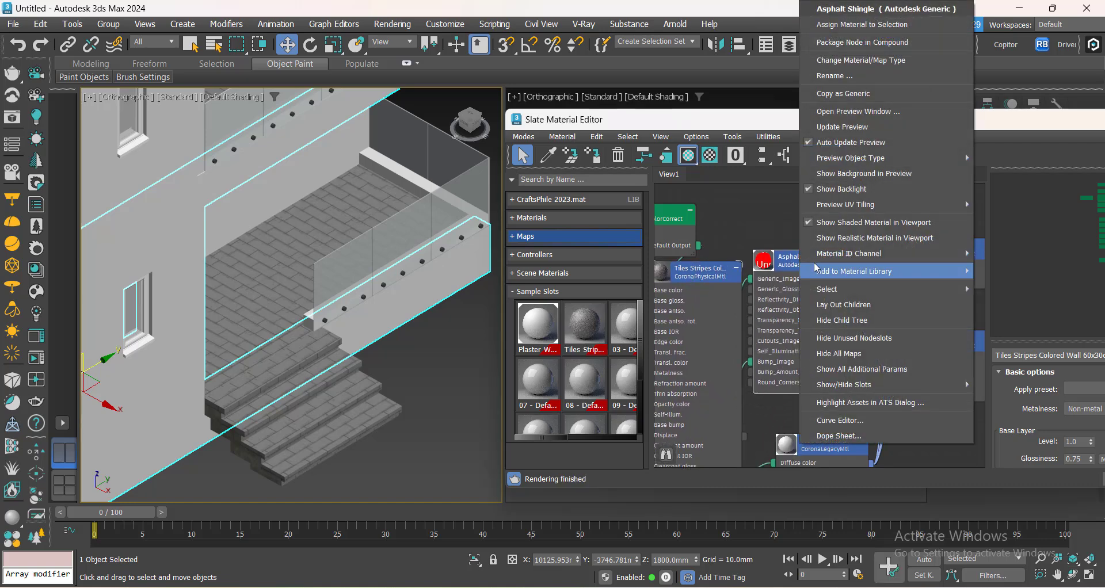
left_click(860, 65)
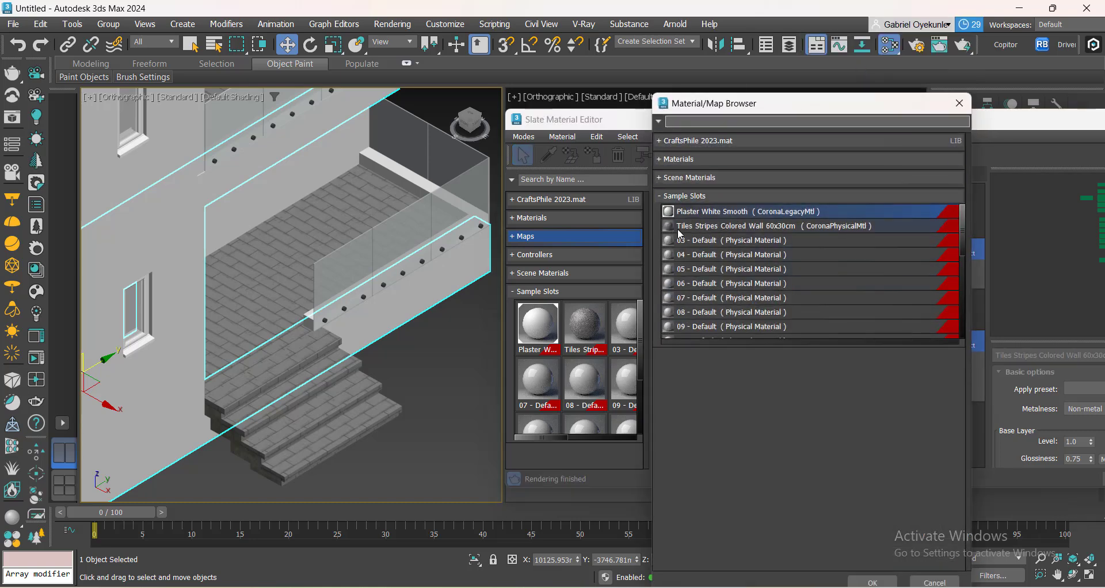
left_click(741, 230)
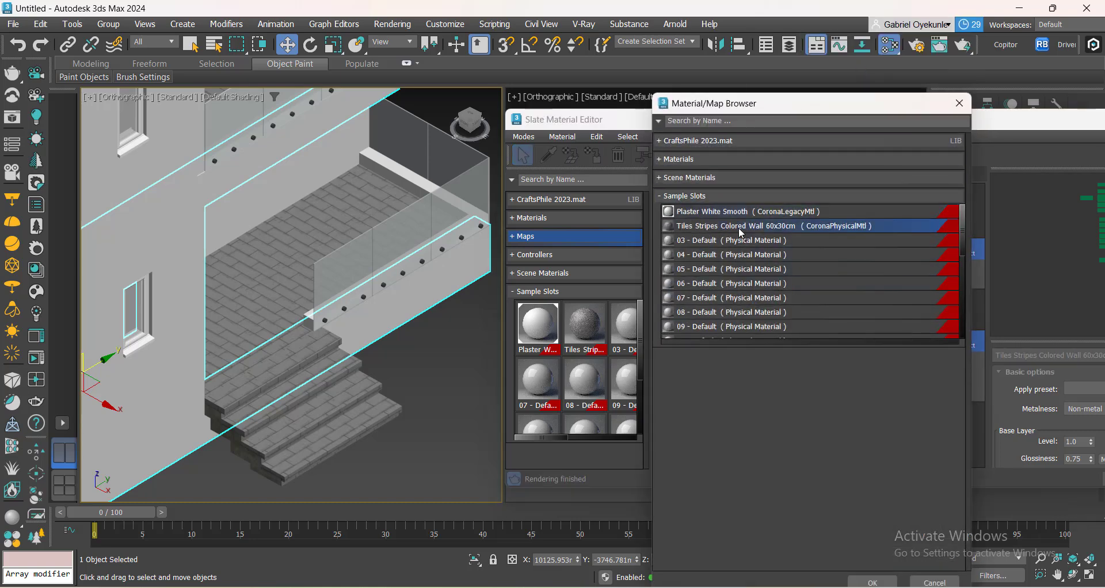
left_click(866, 581)
left_click(517, 343)
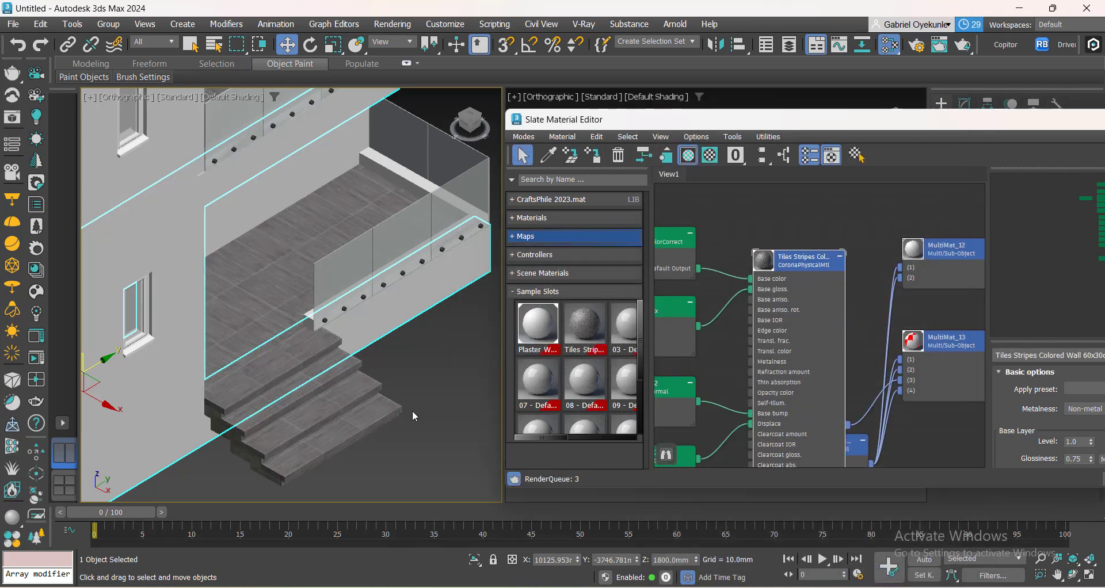
Examine how the striped tile material looks on the terrace, balconies and steps on both sides of the house.
scroll(271, 328, "up", 6)
scroll(295, 301, "down", 4)
scroll(295, 301, "down", 6)
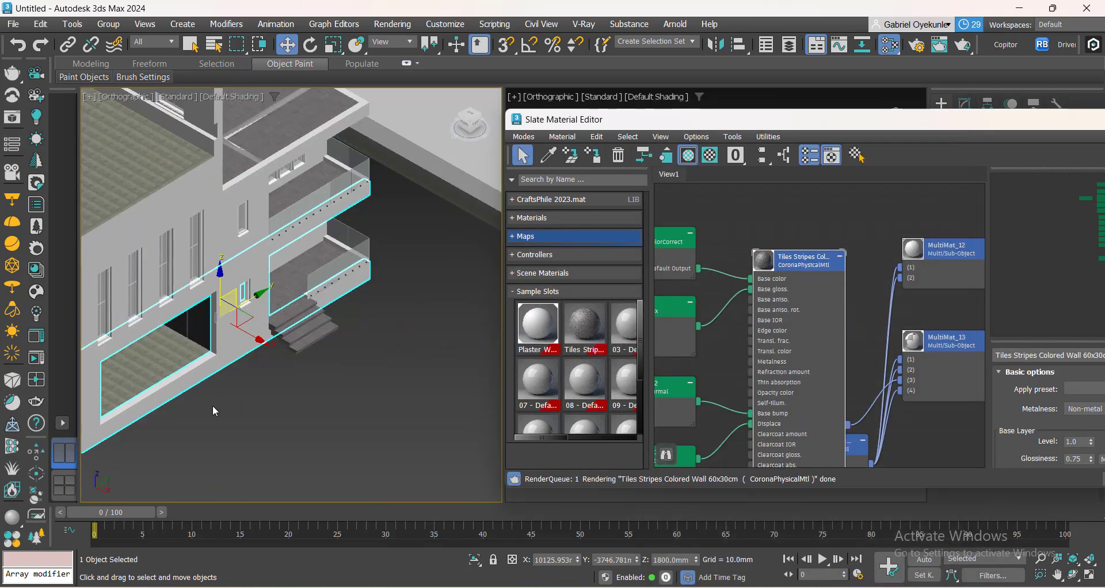
middle_click_drag(212, 405, 343, 398)
middle_click_drag(115, 311, 284, 343)
left_click(284, 343)
scroll(284, 343, "up", 8)
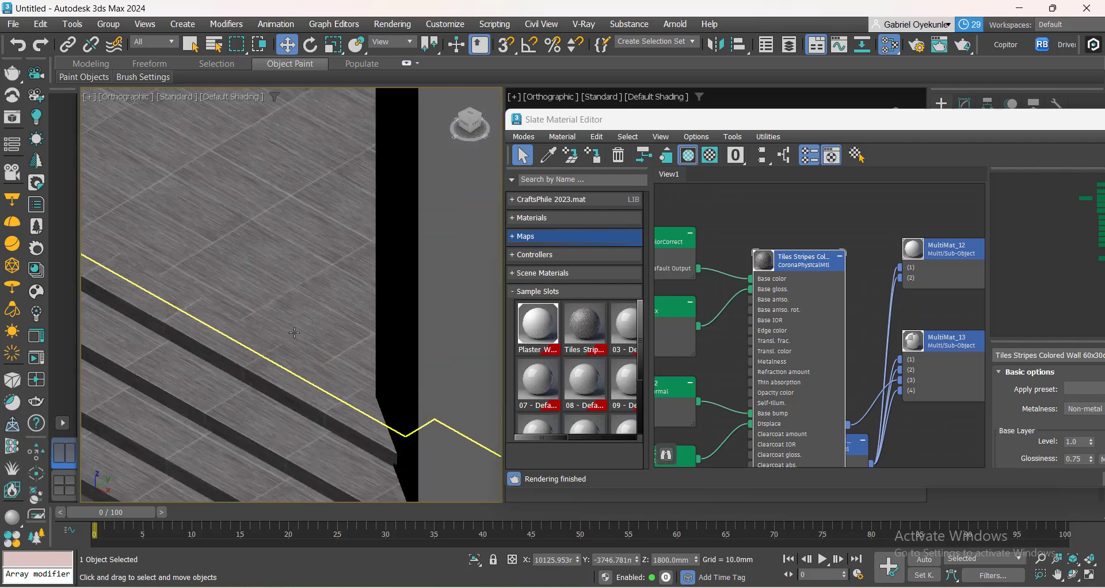
scroll(192, 367, "down", 8)
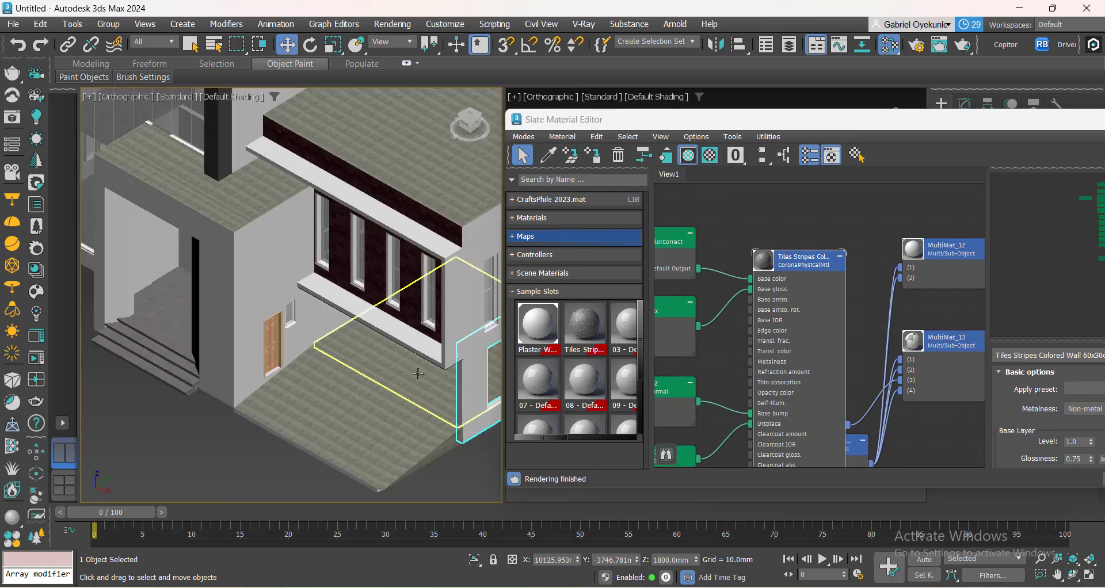
middle_click_drag(438, 340, 248, 346)
middle_click_drag(434, 373, 356, 372)
scroll(356, 372, "up", 8)
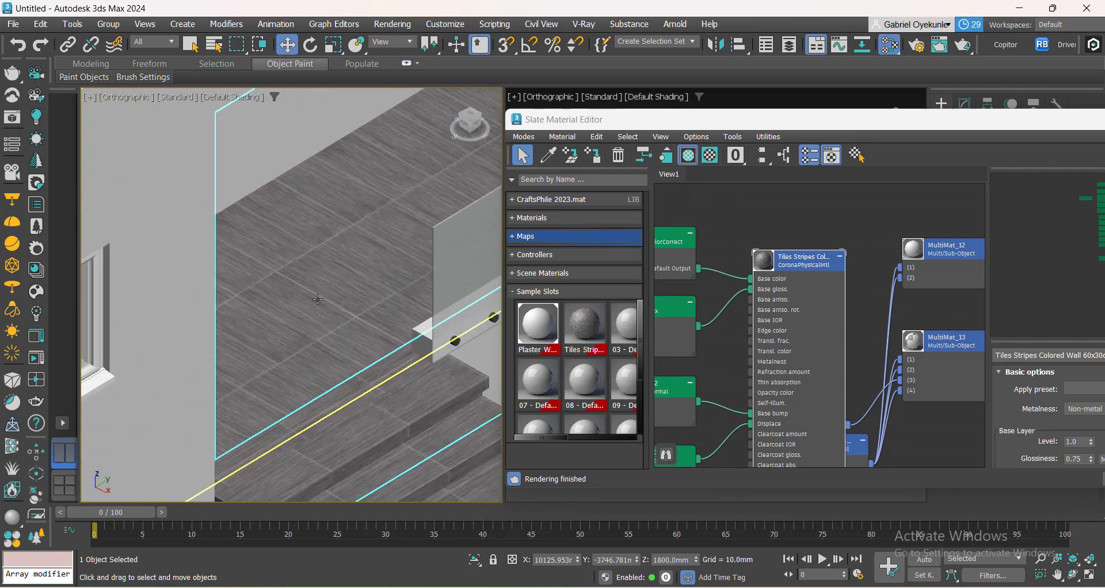
scroll(317, 299, "down", 8)
scroll(329, 369, "up", 8)
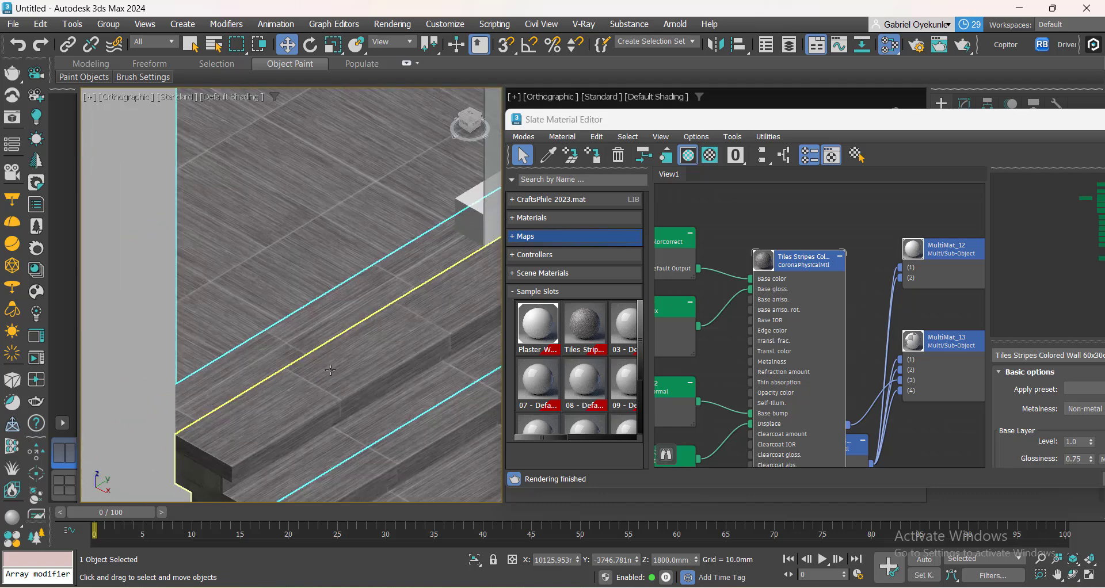
scroll(331, 370, "down", 10)
middle_click_drag(291, 420, 383, 407)
scroll(208, 327, "up", 10)
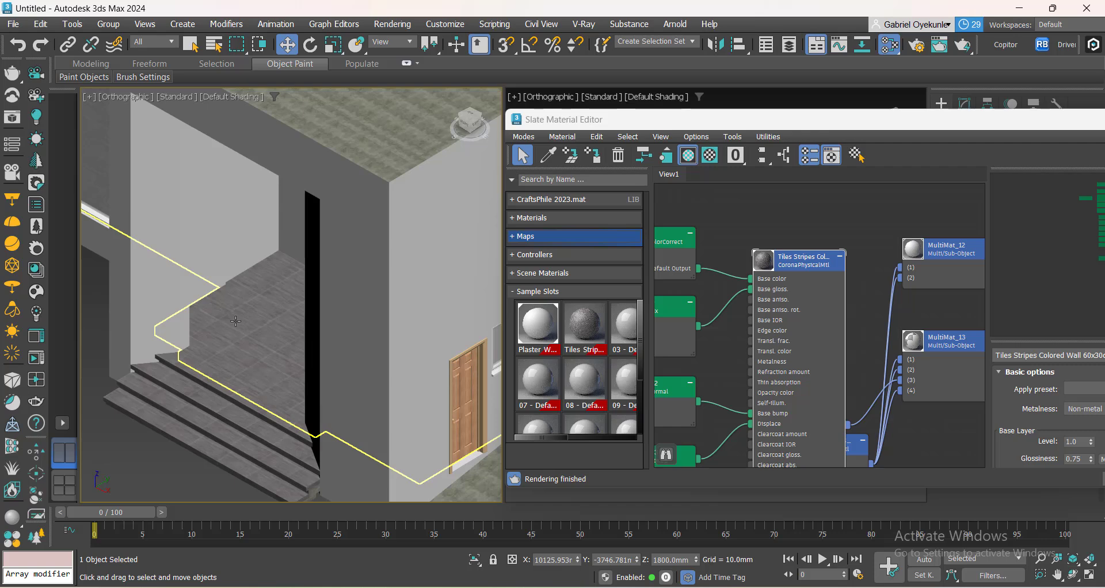
scroll(278, 330, "down", 8)
scroll(288, 348, "up", 10)
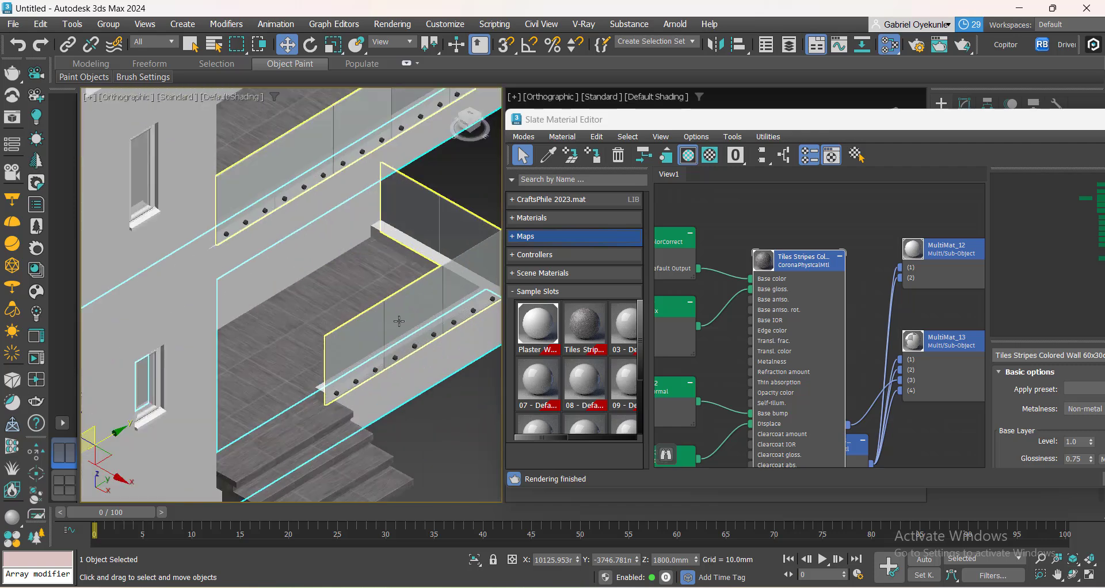
Inspect the treads and side faces of the terrace steps up close for surfaces with a different material.
scroll(412, 256, "down", 5)
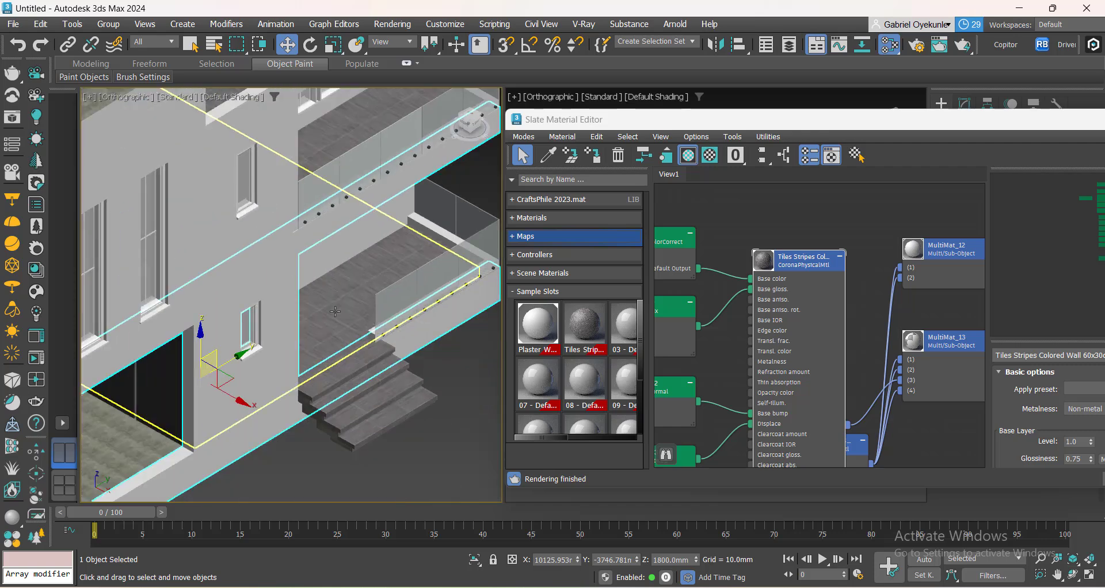
scroll(335, 312, "up", 8)
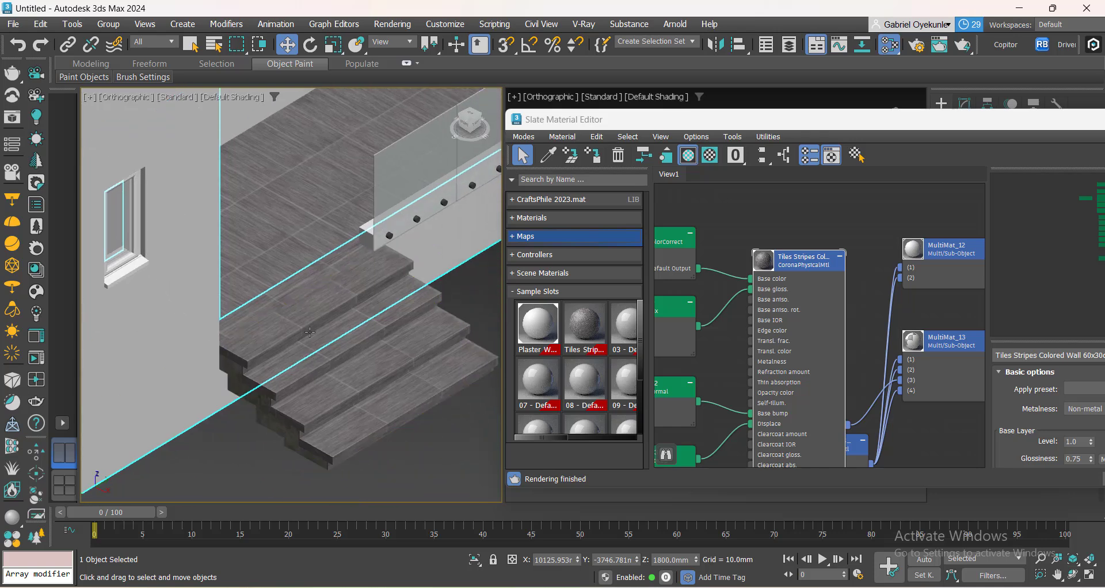
left_click(310, 332)
scroll(360, 264, "up", 3)
scroll(317, 274, "up", 2)
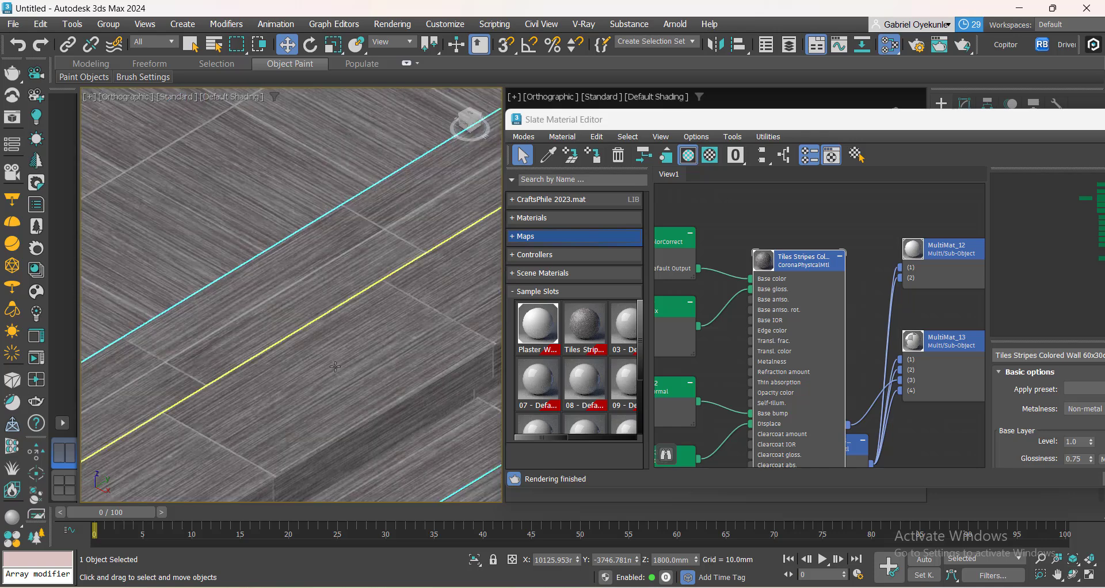
scroll(313, 305, "down", 5)
scroll(378, 333, "down", 3)
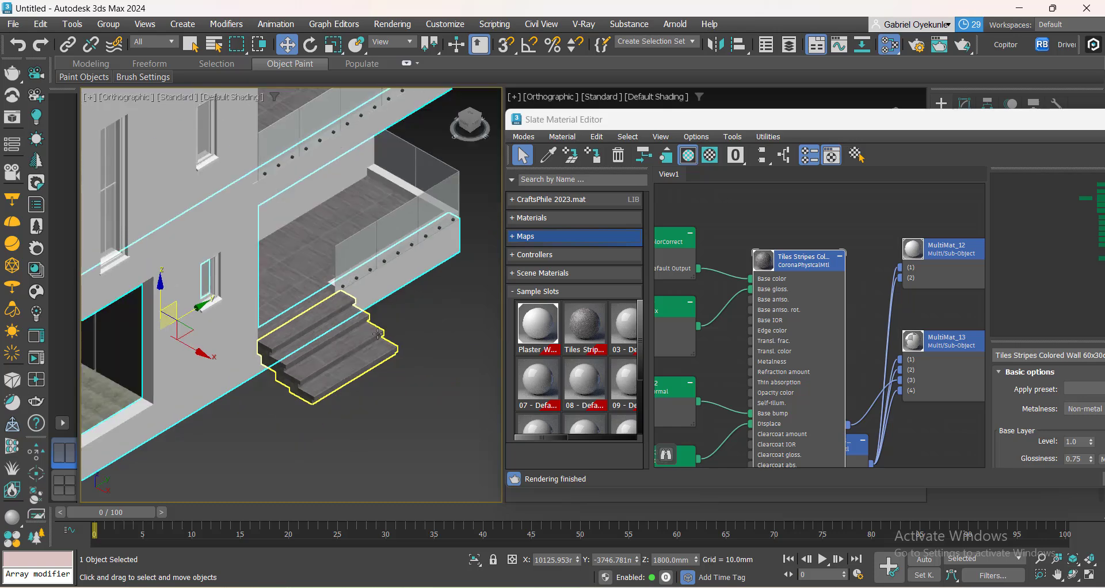
left_click(324, 368)
scroll(296, 407, "up", 5)
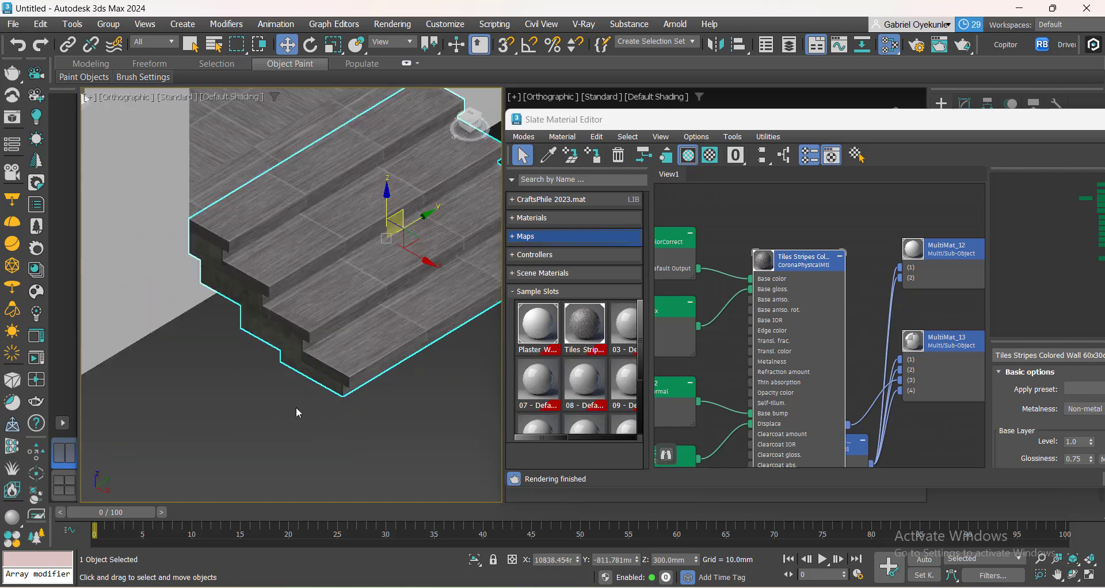
left_click(413, 432)
Automatically lay out all nodes in the material view and look over the rearranged groups.
scroll(873, 335, "down", 1)
scroll(874, 335, "down", 5)
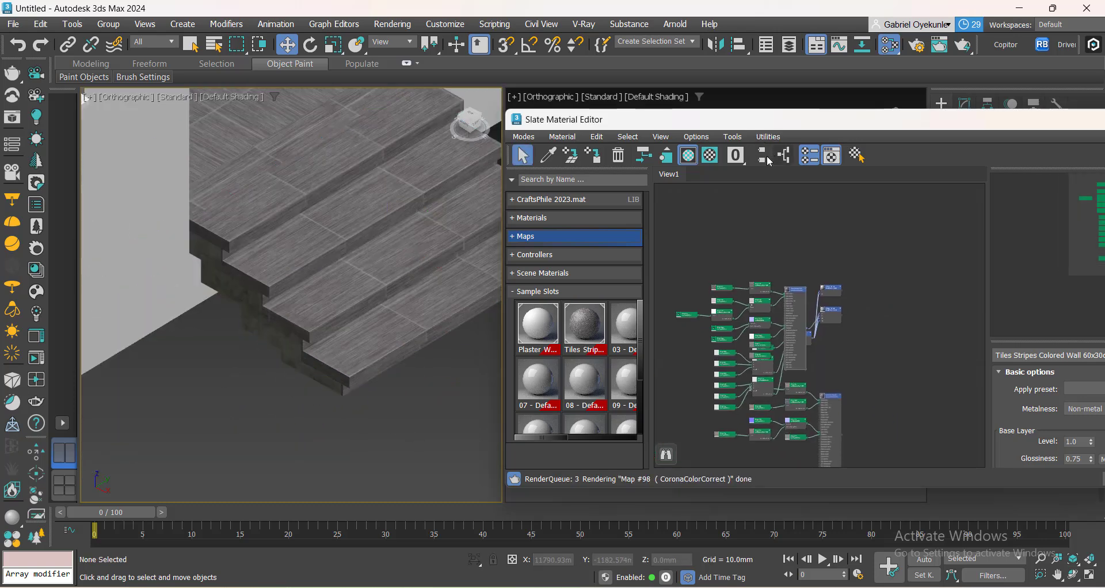
scroll(854, 414, "up", 8)
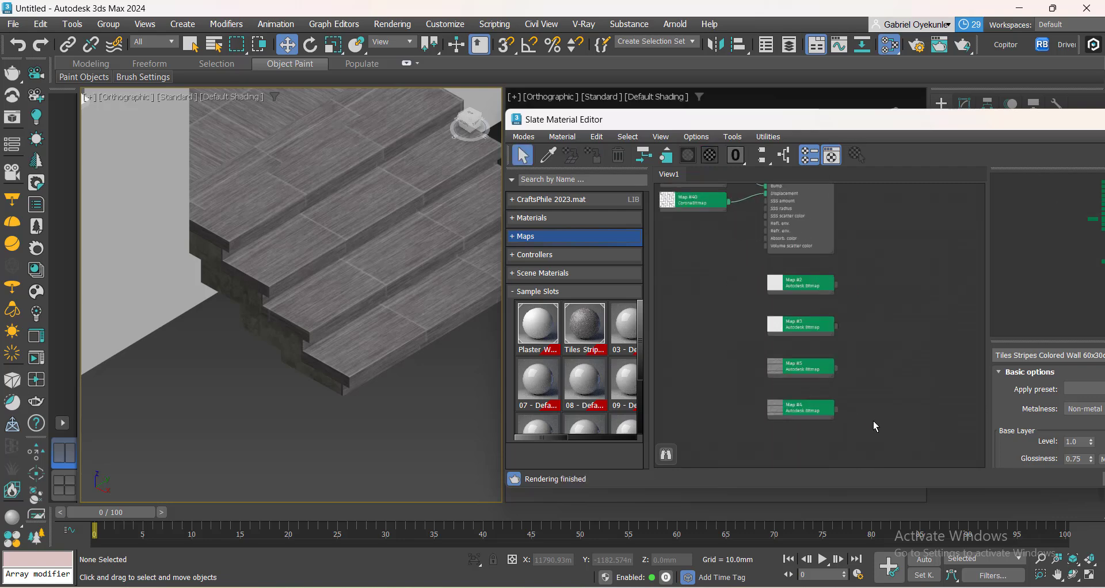
scroll(852, 403, "down", 5)
scroll(814, 284, "up", 6)
scroll(780, 290, "down", 8)
middle_click_drag(784, 386, 805, 473)
middle_click_drag(792, 261, 792, 295)
scroll(794, 249, "down", 5)
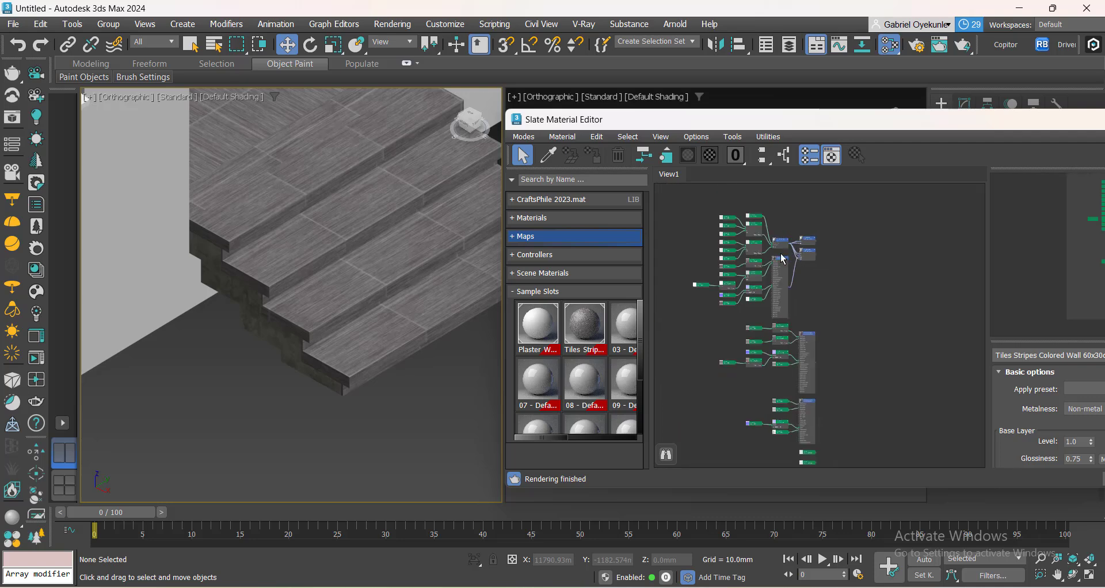
Hide the unused slots of the Tiles Stripes Colored Wall material node.
scroll(792, 409, "up", 6)
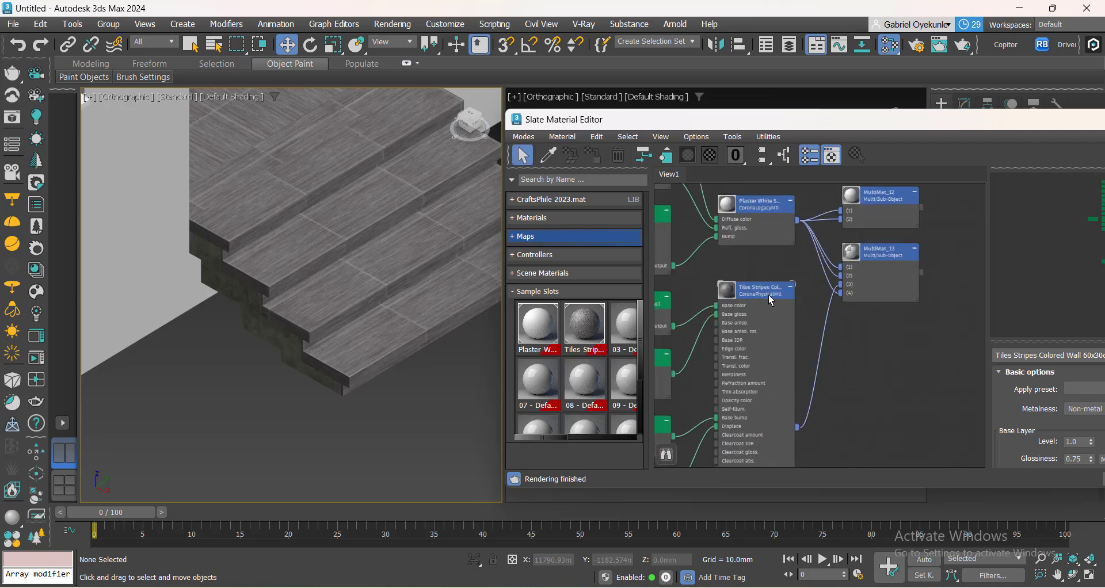
key("h")
scroll(764, 322, "down", 3)
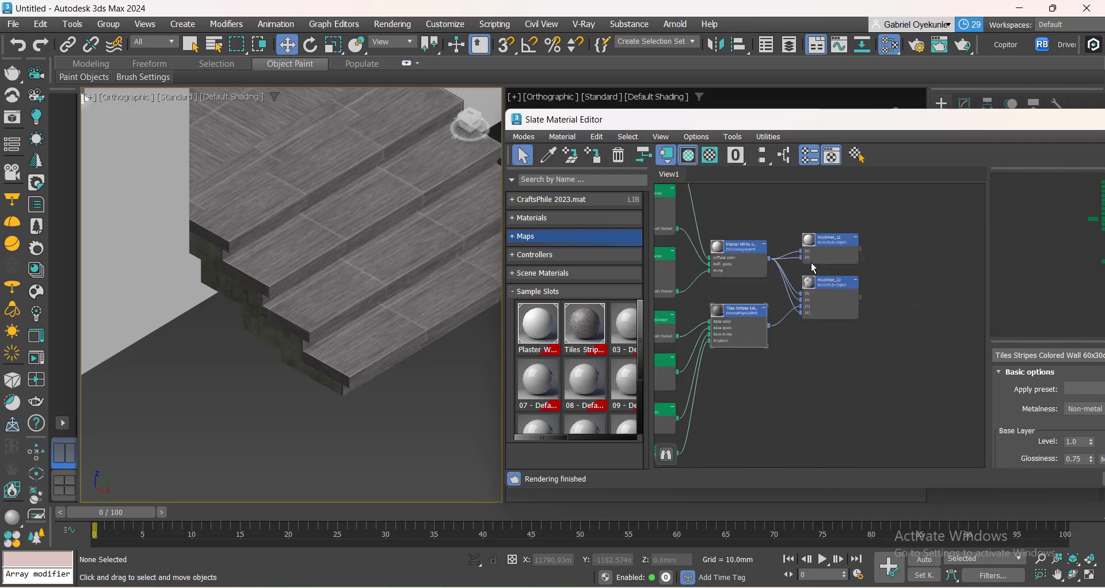
Hide the unused slots of the Concrete Roughboard and Cobblestone Herringbone material nodes.
scroll(772, 334, "down", 2)
middle_click_drag(799, 360, 826, 203)
scroll(831, 317, "up", 3)
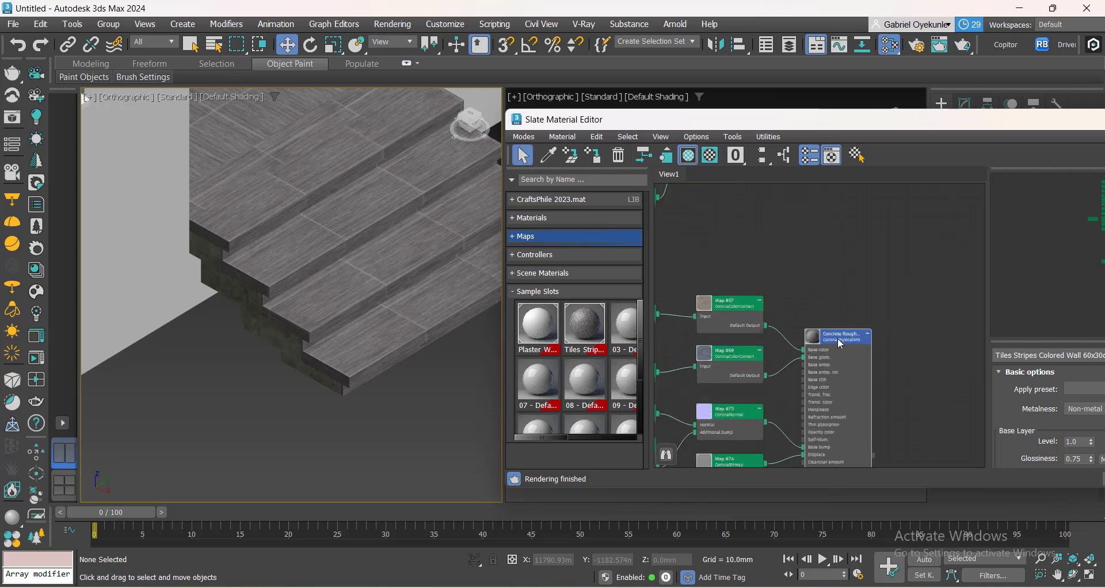
double_click(837, 338)
scroll(782, 249, "down", 6)
middle_click_drag(848, 340, 815, 301)
scroll(730, 318, "up", 5)
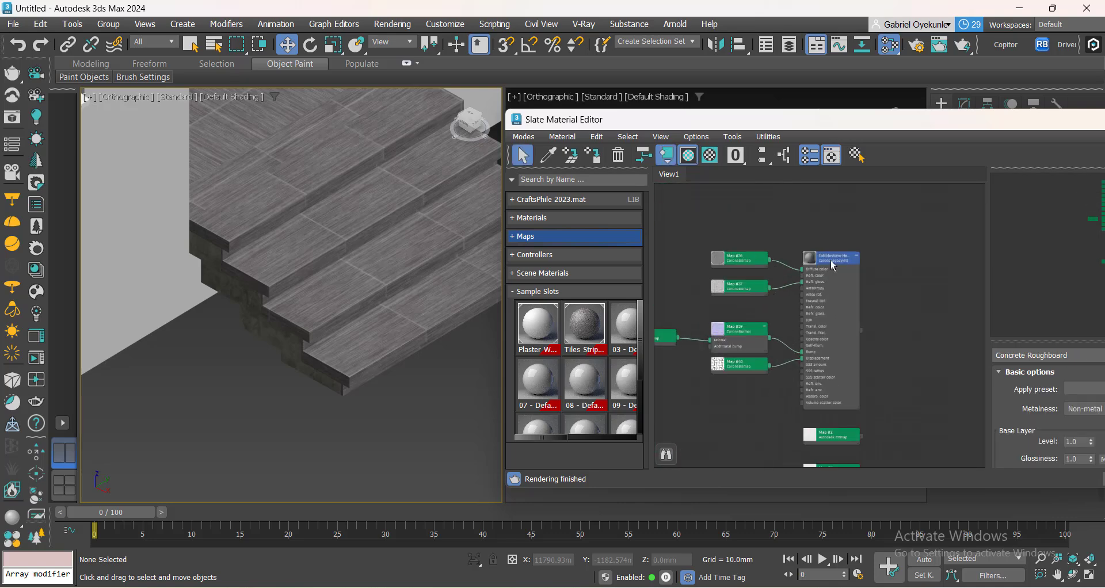
double_click(832, 266)
scroll(812, 328, "down", 5)
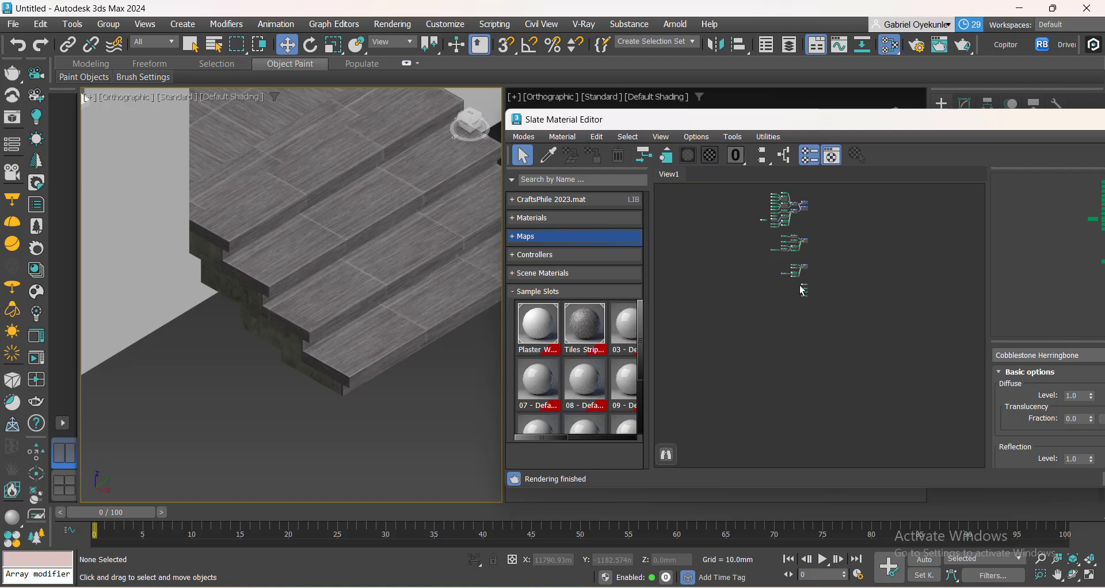
Delete the four unconnected Autodesk Bitmap nodes, Map #2, Map #3, Map #4 and Map #5.
scroll(830, 308, "up", 5)
left_click_drag(834, 422, 813, 434)
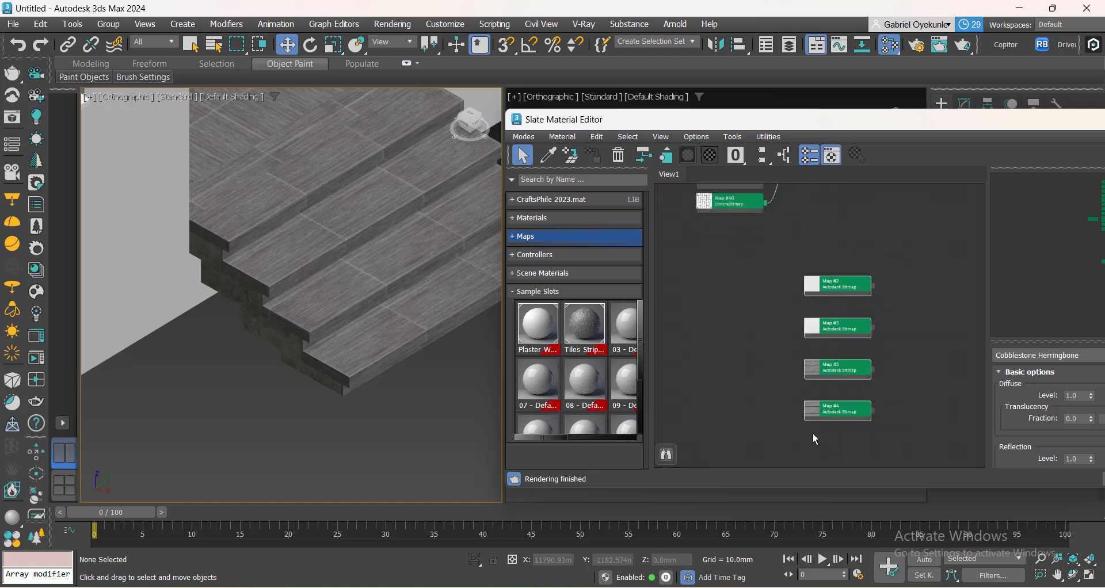
scroll(834, 370, "up", 2)
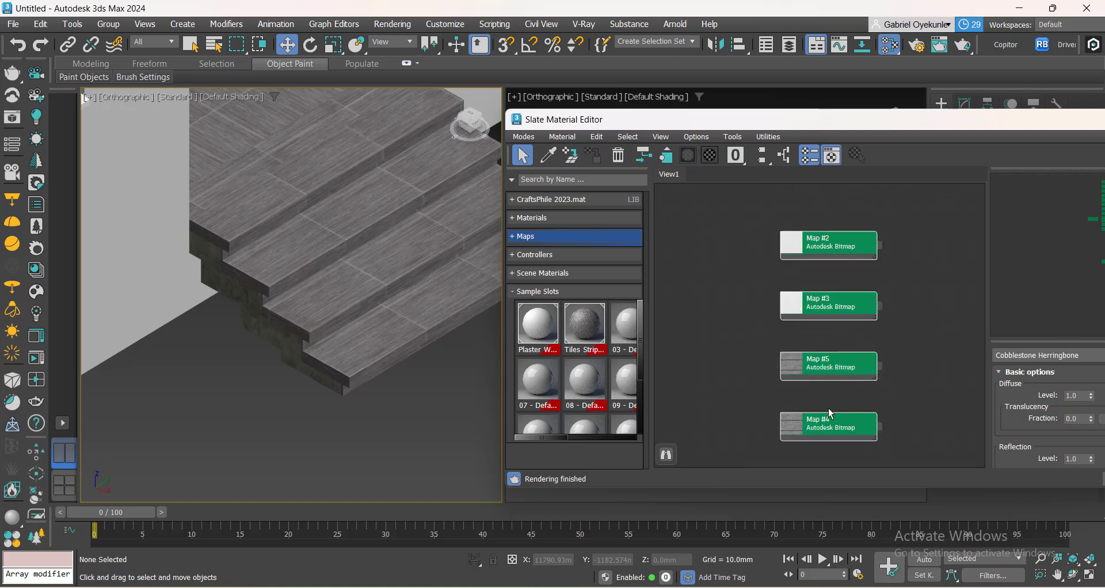
key("Delete")
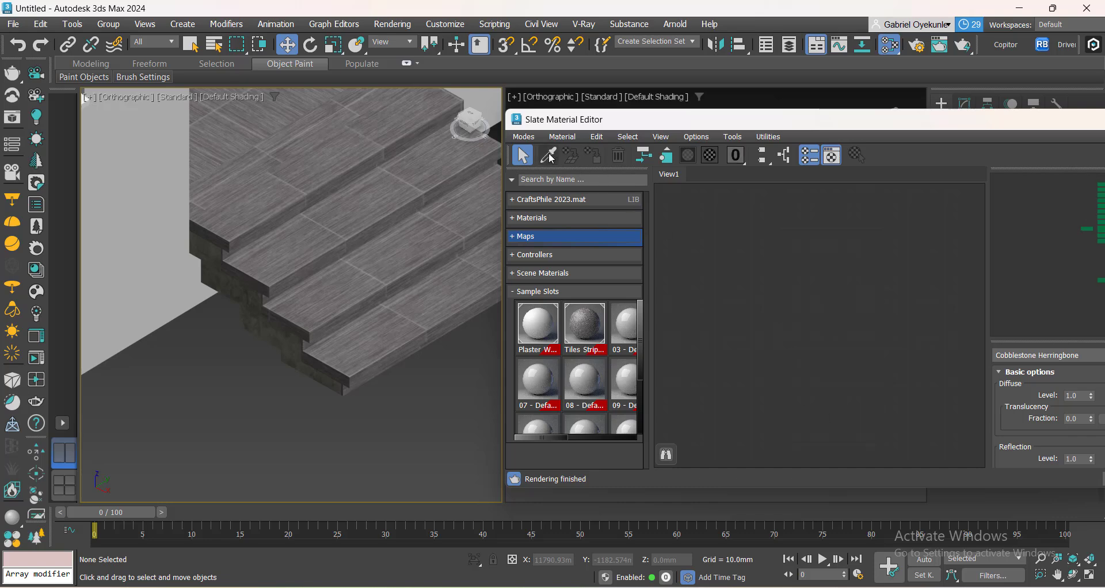
Pick the material of the terrace steps from the model to load it into the node view.
scroll(340, 400, "up", 3)
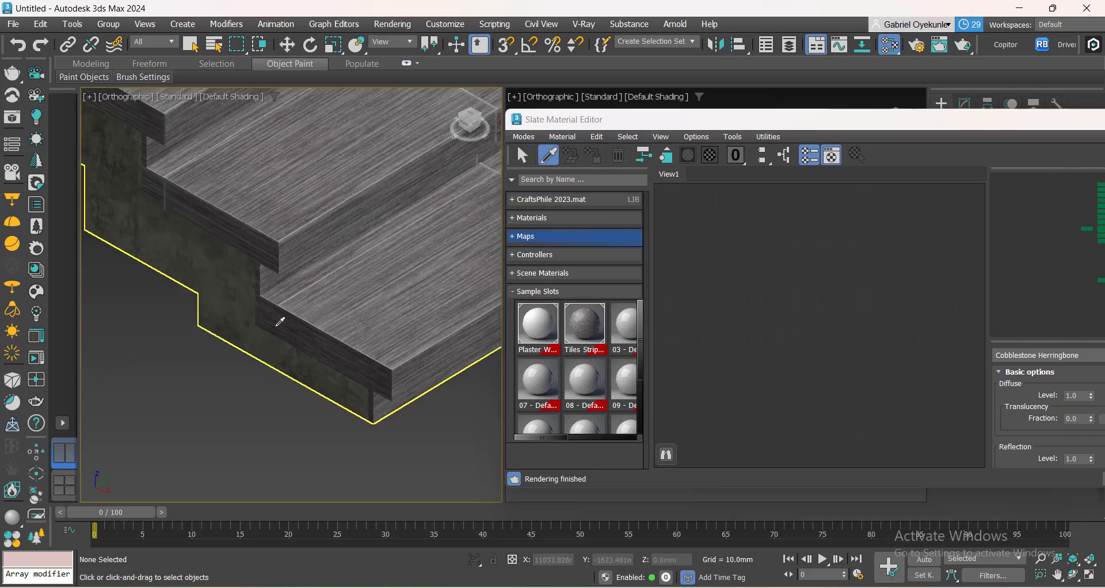
left_click(278, 318)
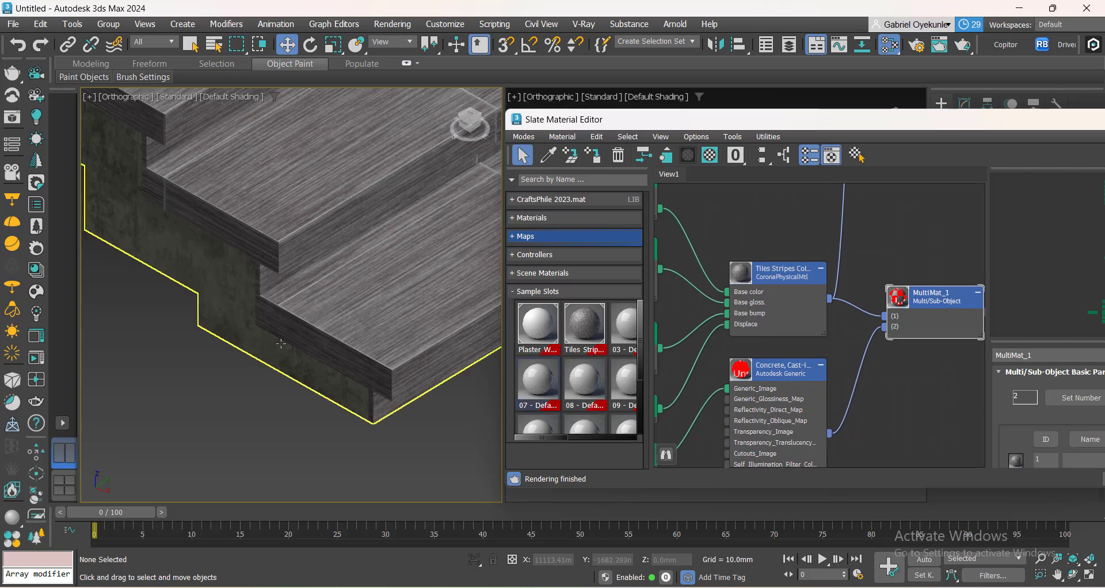
scroll(288, 285, "down", 10)
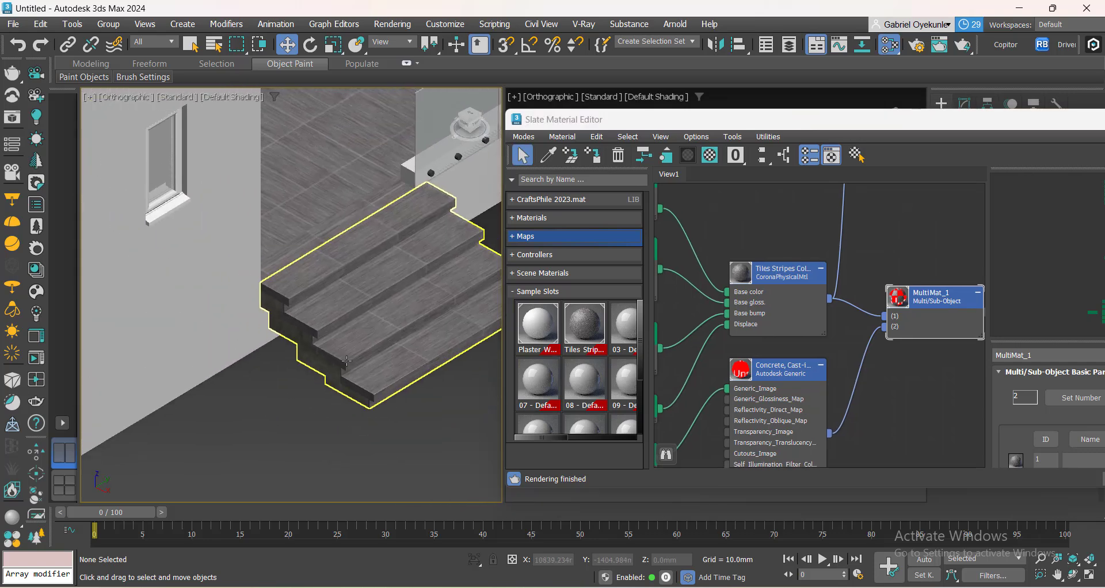
Select the exterior wall beside the steps together with all similar objects and hide them.
middle_click_drag(288, 371, 337, 369)
left_click(305, 356)
right_click(292, 342)
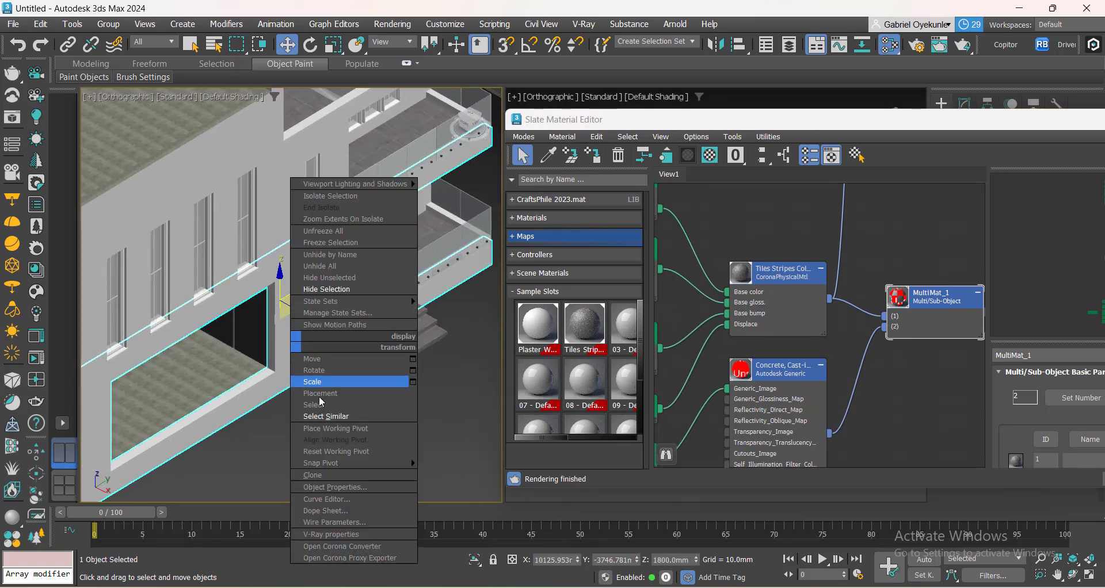
left_click(326, 419)
scroll(314, 380, "down", 7)
right_click(336, 365)
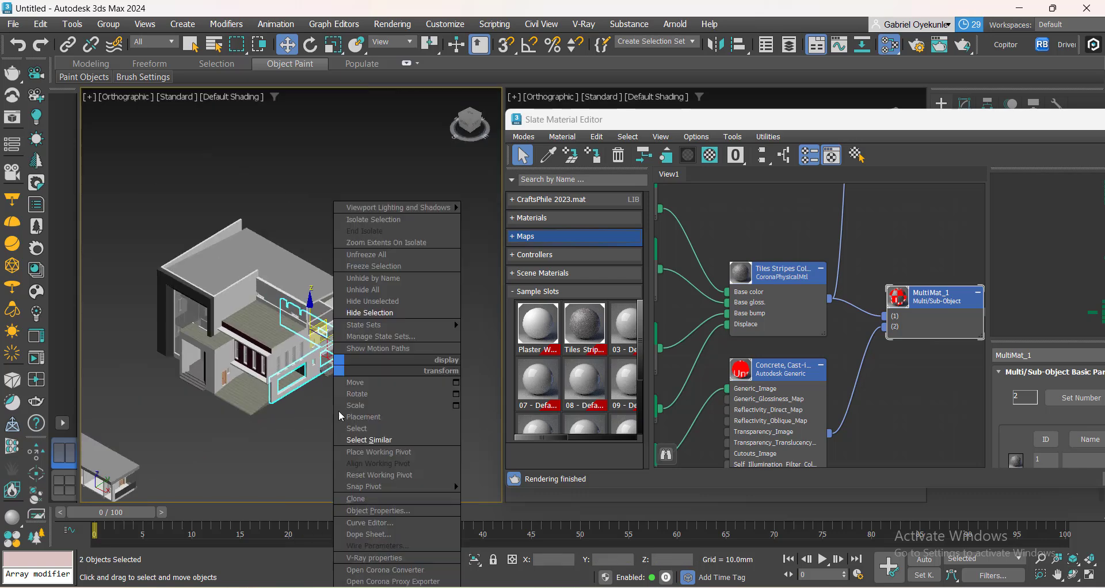
left_click(366, 313)
scroll(340, 431, "up", 8)
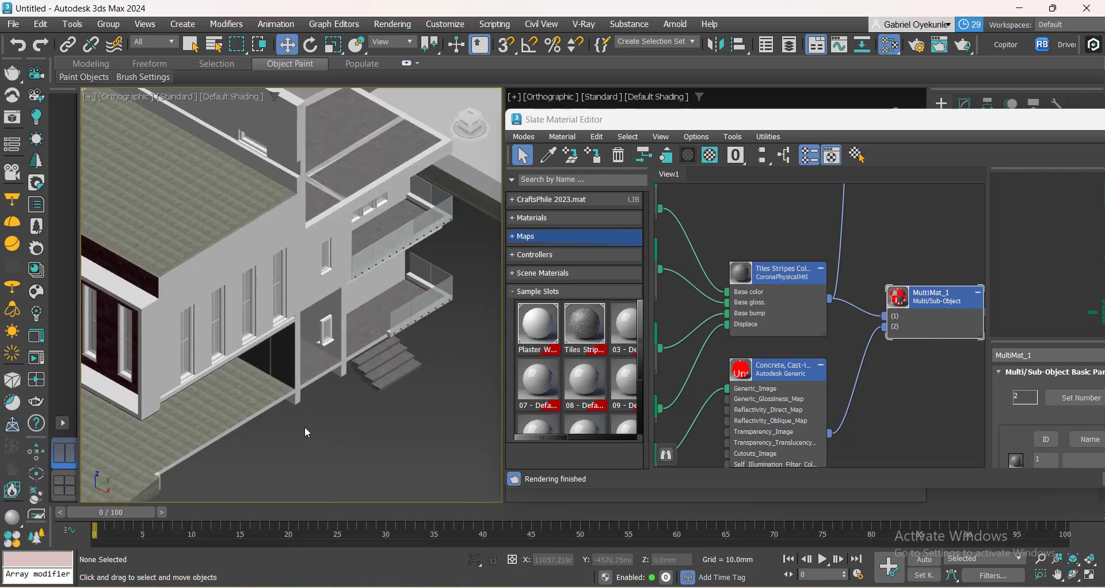
Show the Concrete category in the asset browser and import Concrete Rough beside the MultiMat_1 nodes.
middle_click_drag(305, 427, 343, 386)
middle_click_drag(781, 402, 821, 387)
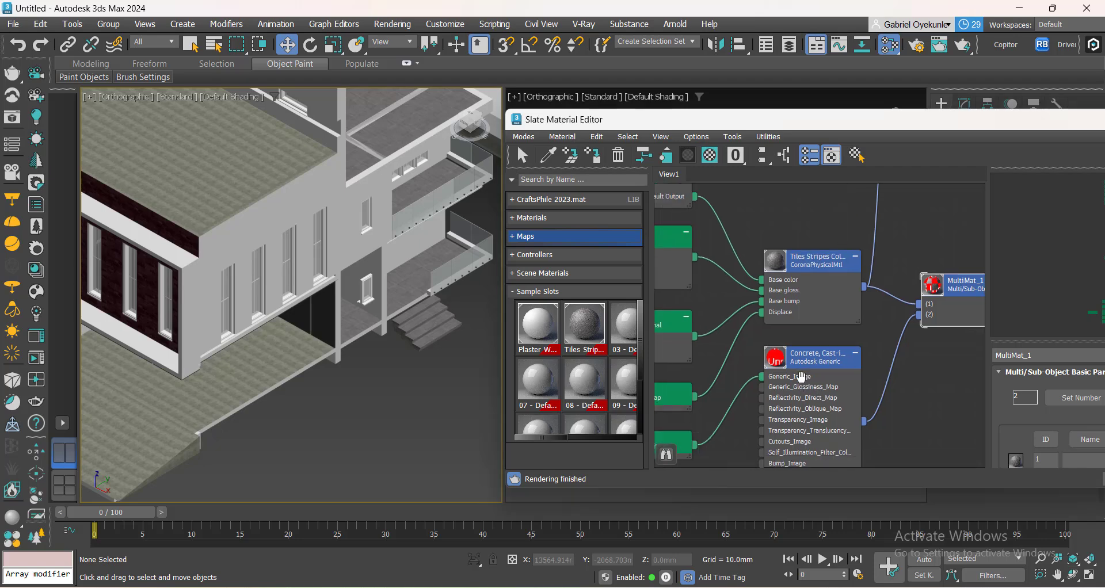
scroll(415, 325, "up", 8)
scroll(337, 326, "down", 6)
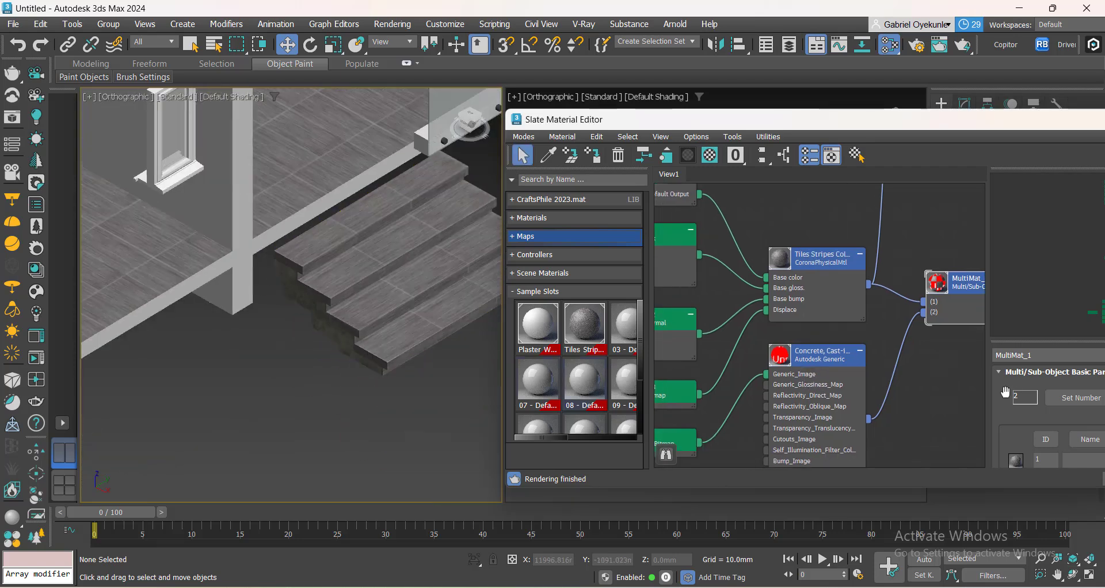
scroll(814, 363, "up", 1)
middle_click_drag(912, 387, 858, 374)
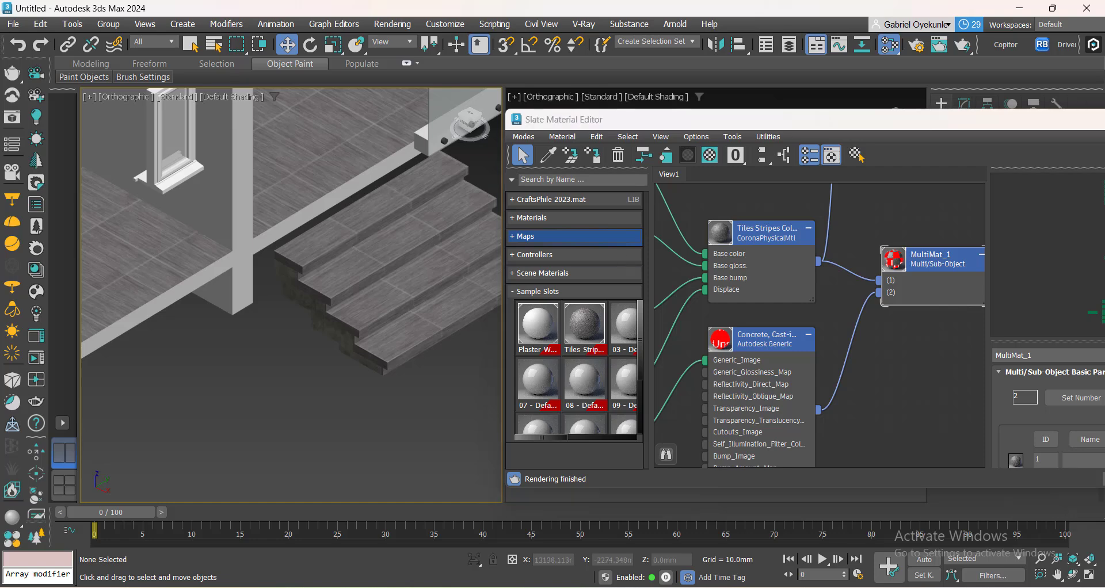
key("alt+Tab")
scroll(538, 323, "down", 1)
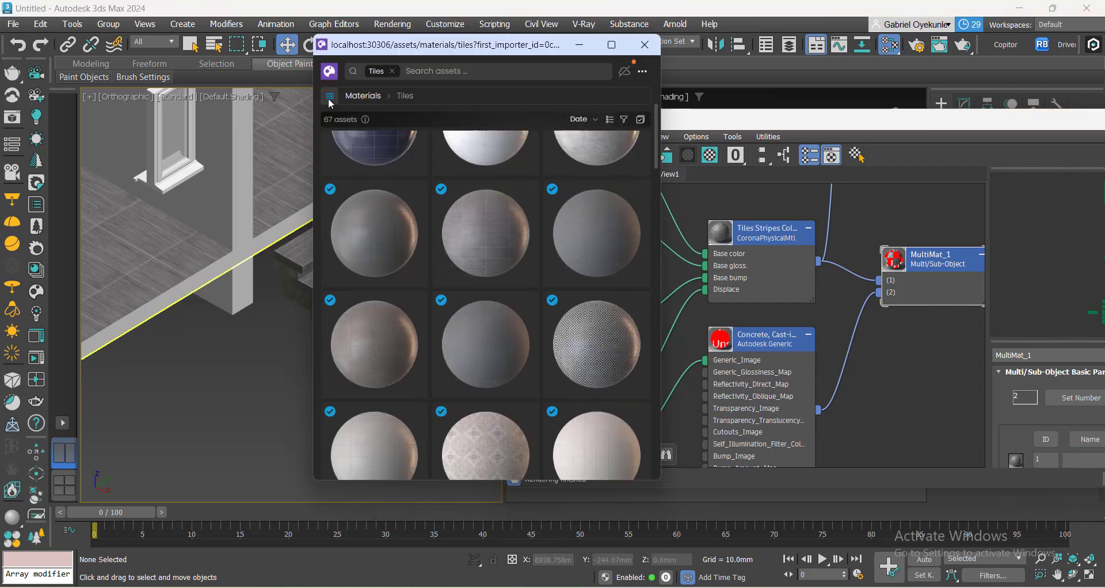
left_click(331, 97)
left_click(369, 233)
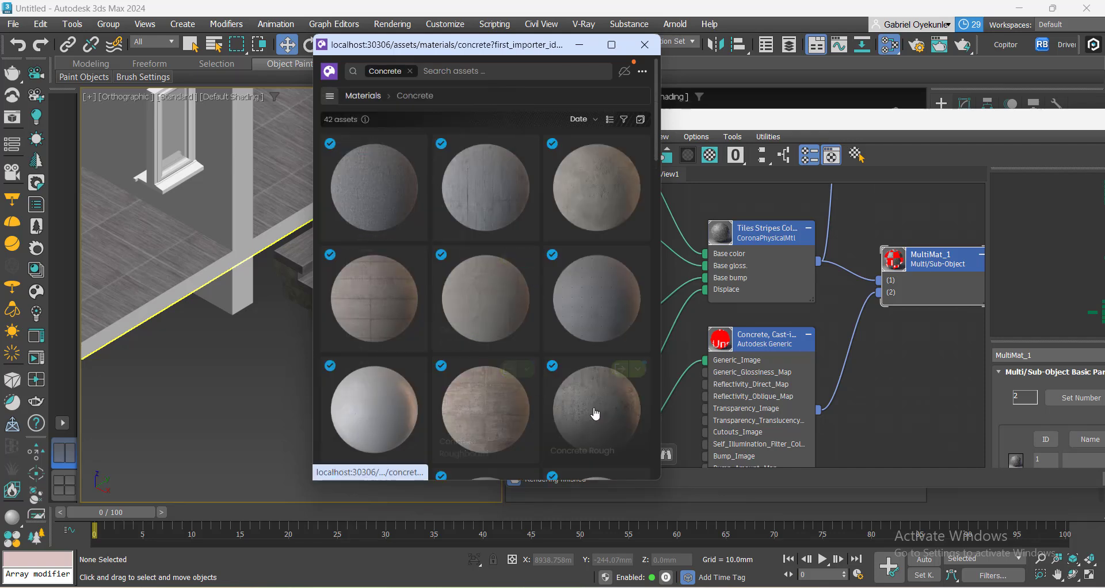
left_click_drag(905, 372, 900, 373)
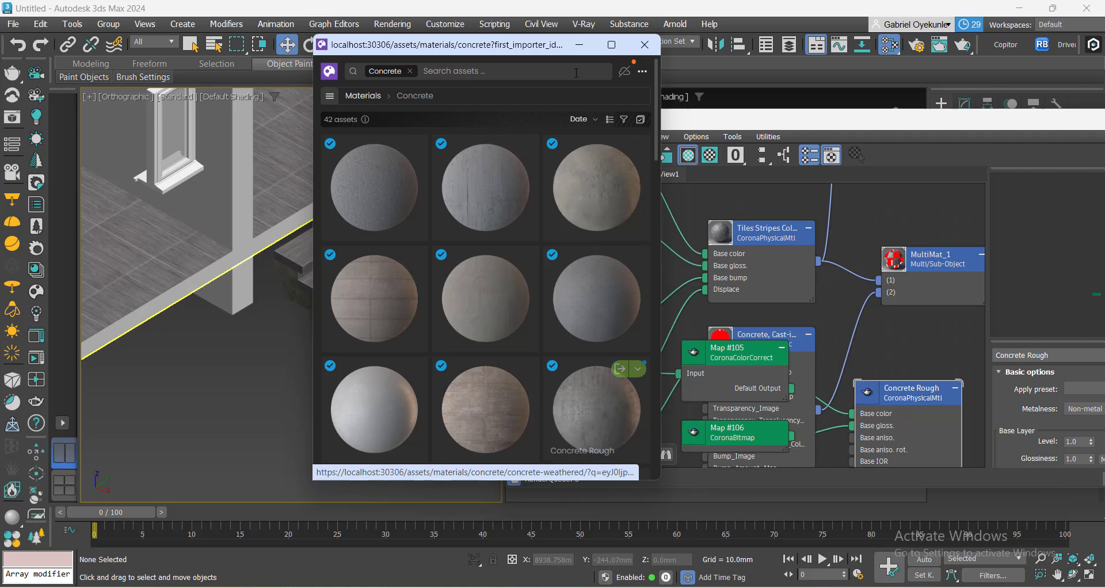
Minimise the asset browser and place the Concrete Rough material in the third sample slot, then position its node below MultiMat_1.
left_click(581, 46)
middle_click_drag(912, 401, 832, 337)
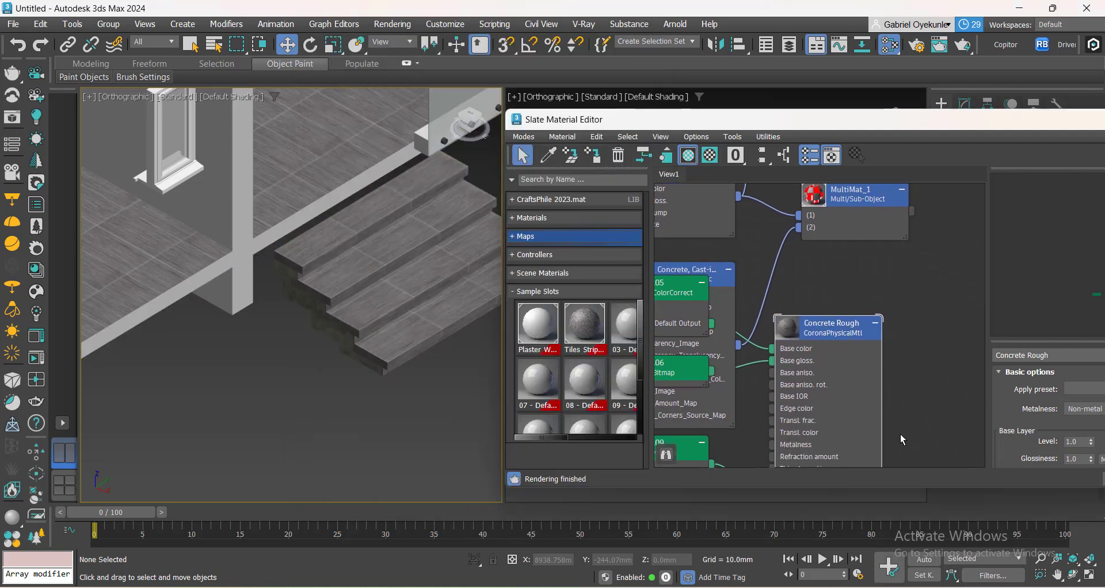
left_click_drag(832, 334, 819, 240)
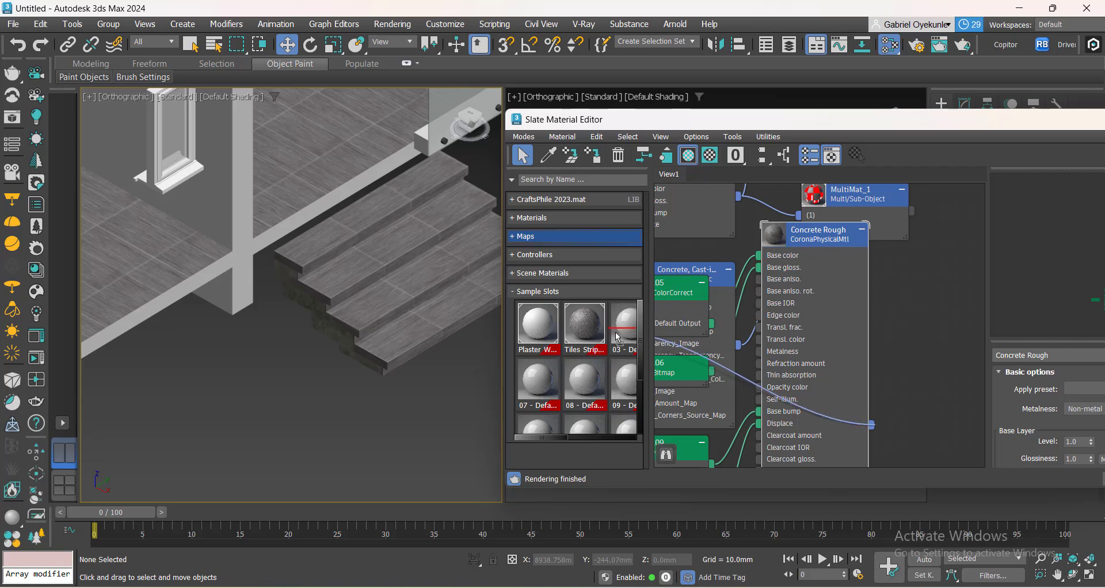
left_click_drag(616, 337, 617, 337)
left_click(848, 356)
left_click_drag(818, 267, 884, 373)
scroll(778, 314, "down", 1)
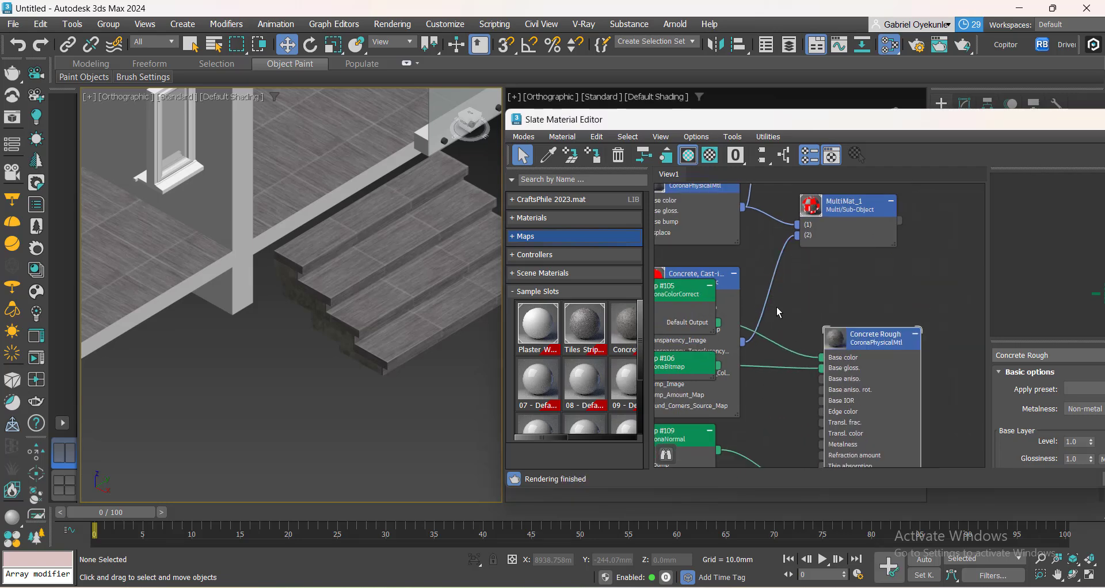
Replace the Concrete, Cast-in sub-material of MultiMat_1 with an instance of Concrete Rough from the sample slots.
middle_click_drag(776, 313, 846, 463)
left_click_drag(763, 347, 763, 274)
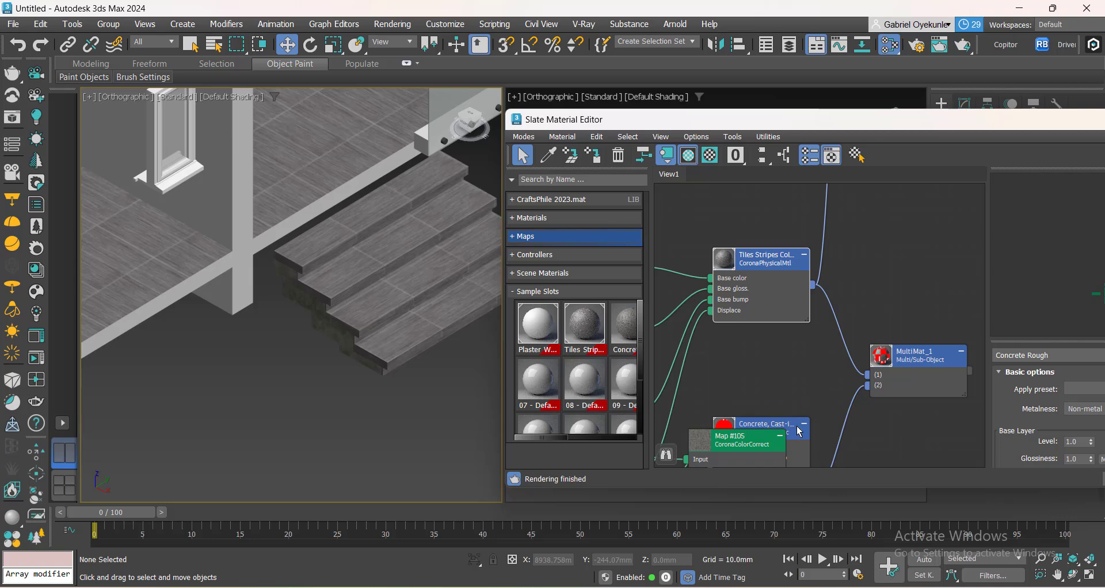
left_click_drag(797, 427, 808, 345)
right_click(792, 342)
left_click(854, 60)
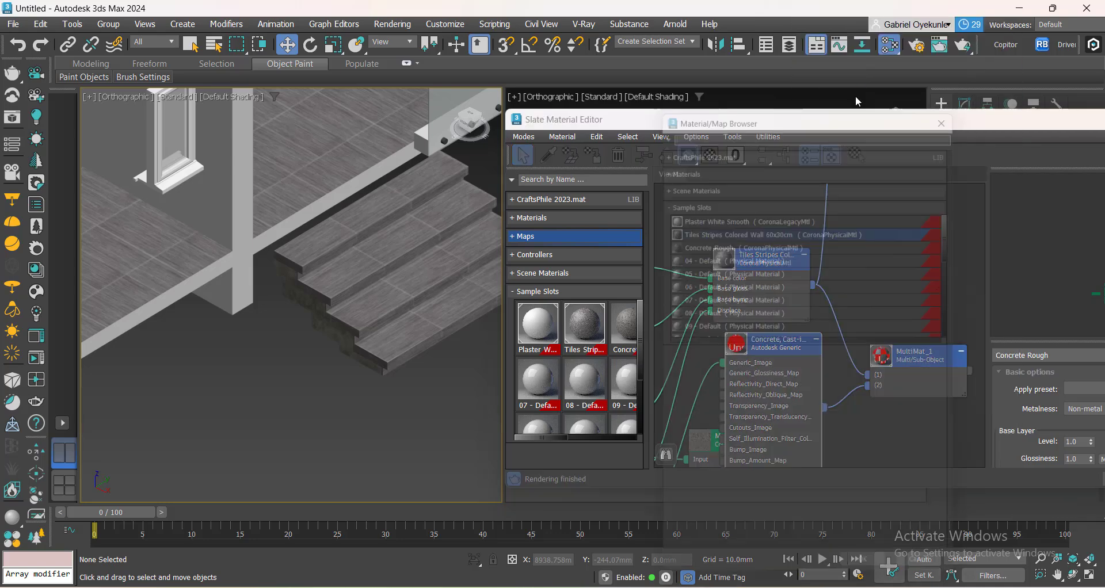
double_click(704, 246)
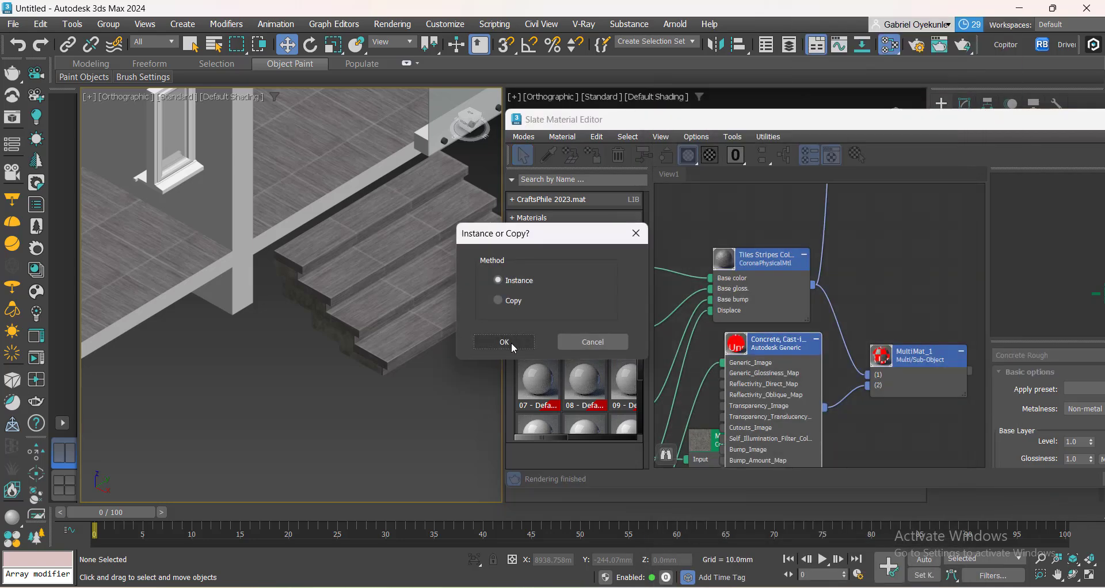
left_click(512, 344)
Select the terrace steps together with all similar objects and hide them.
scroll(325, 348, "up", 5)
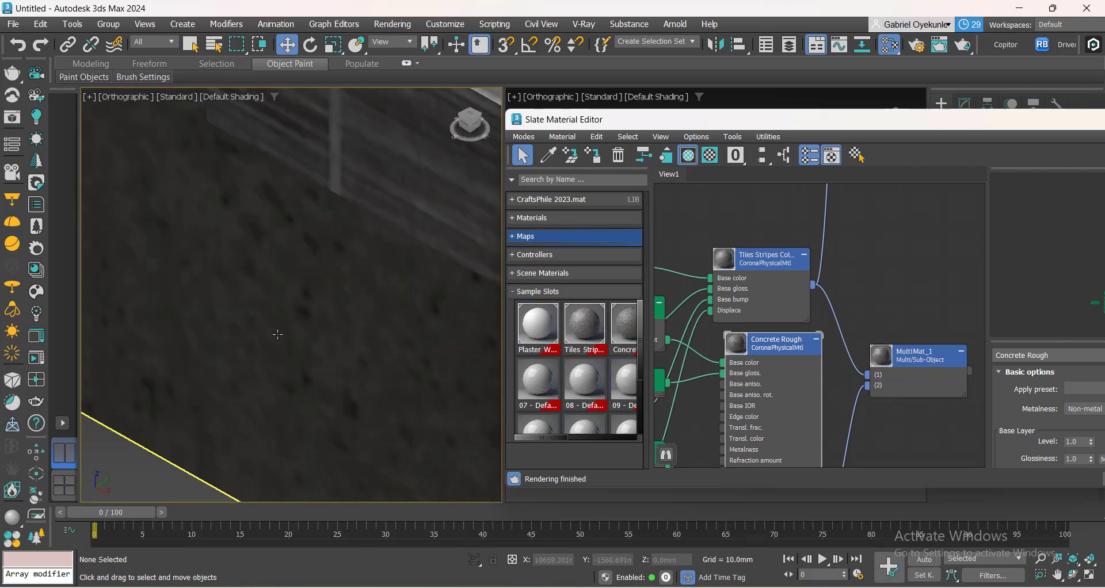
scroll(419, 388, "down", 10)
scroll(372, 353, "up", 10)
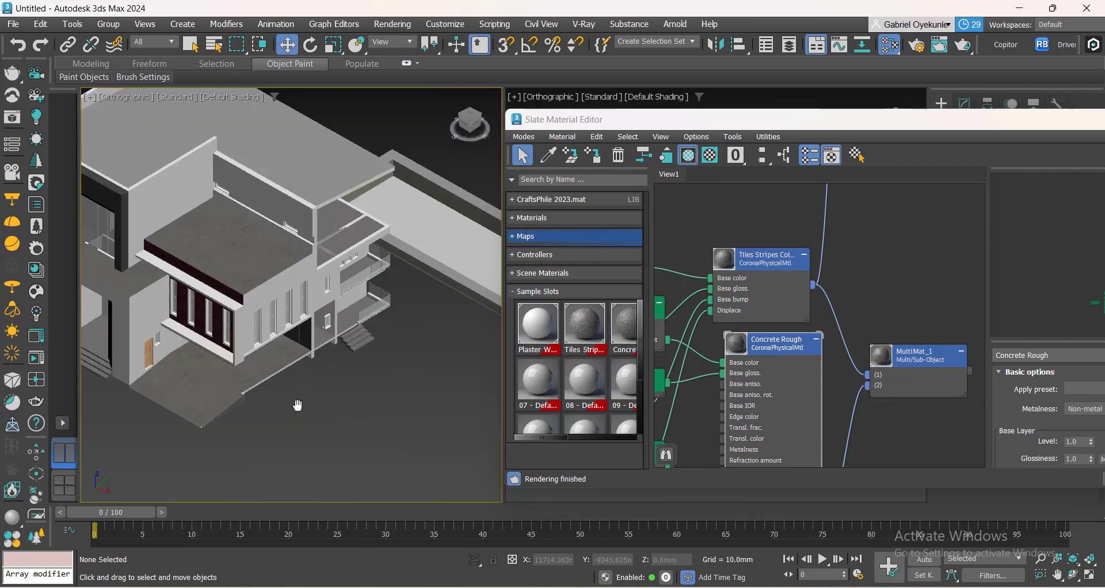
scroll(271, 275, "down", 2)
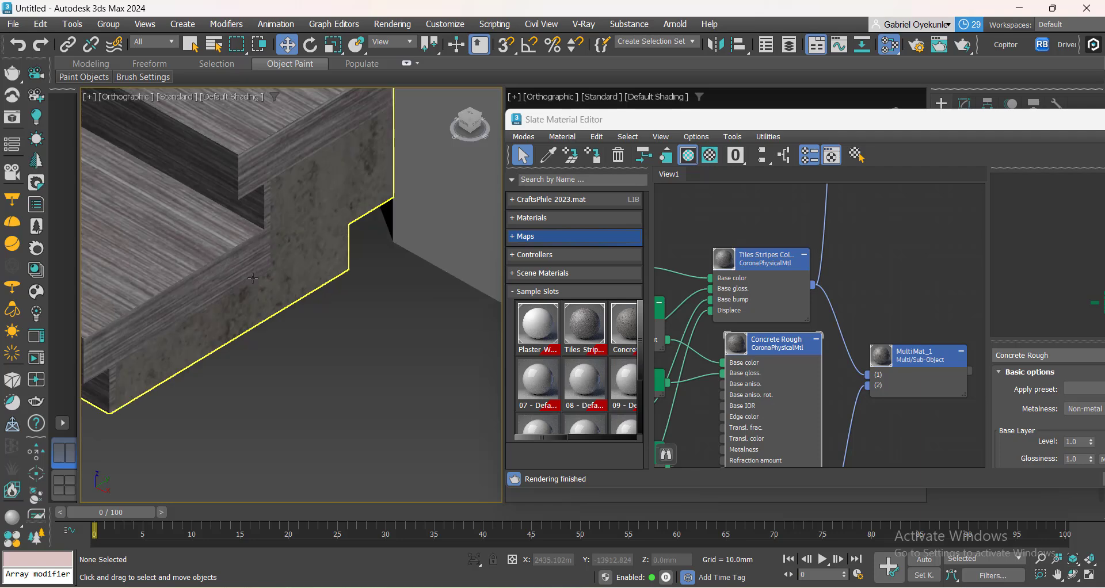
left_click(268, 275)
scroll(265, 321, "down", 2)
right_click(265, 321)
left_click(326, 434)
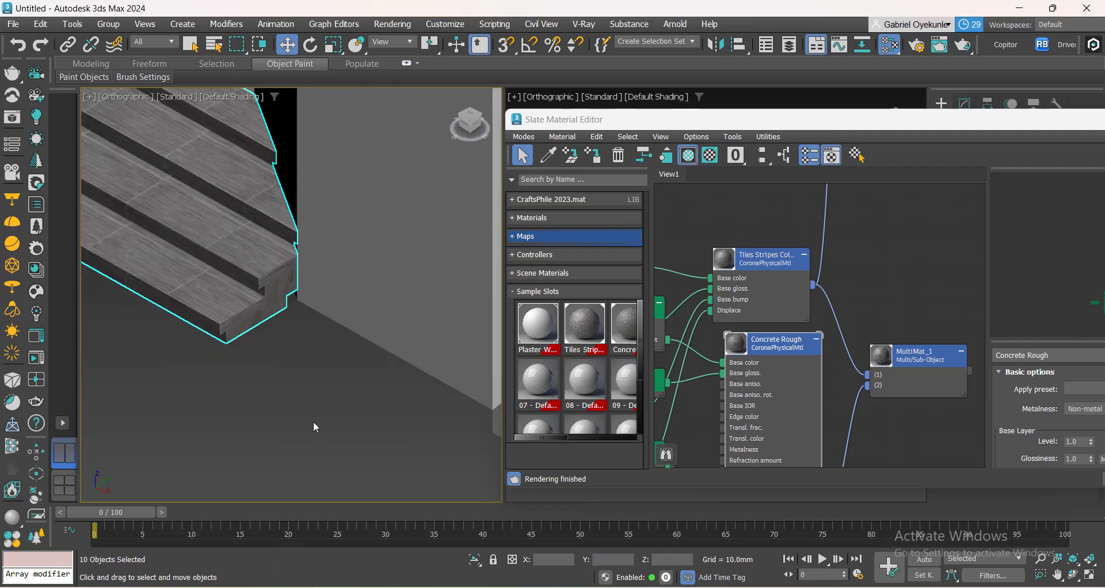
scroll(313, 423, "down", 8)
scroll(368, 301, "up", 5)
scroll(367, 301, "up", 3)
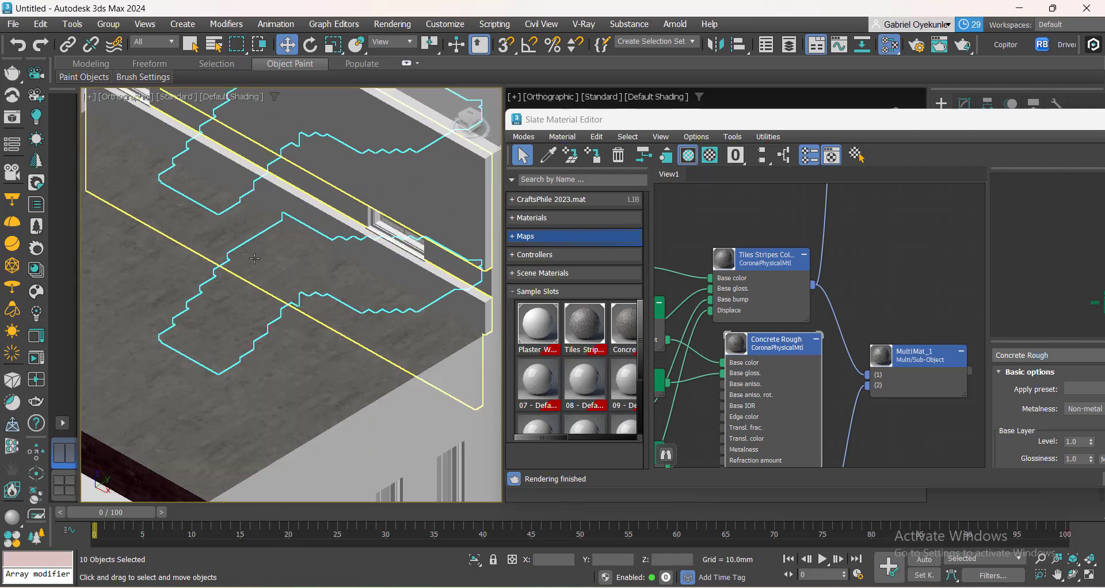
scroll(265, 303, "down", 7)
right_click(299, 355)
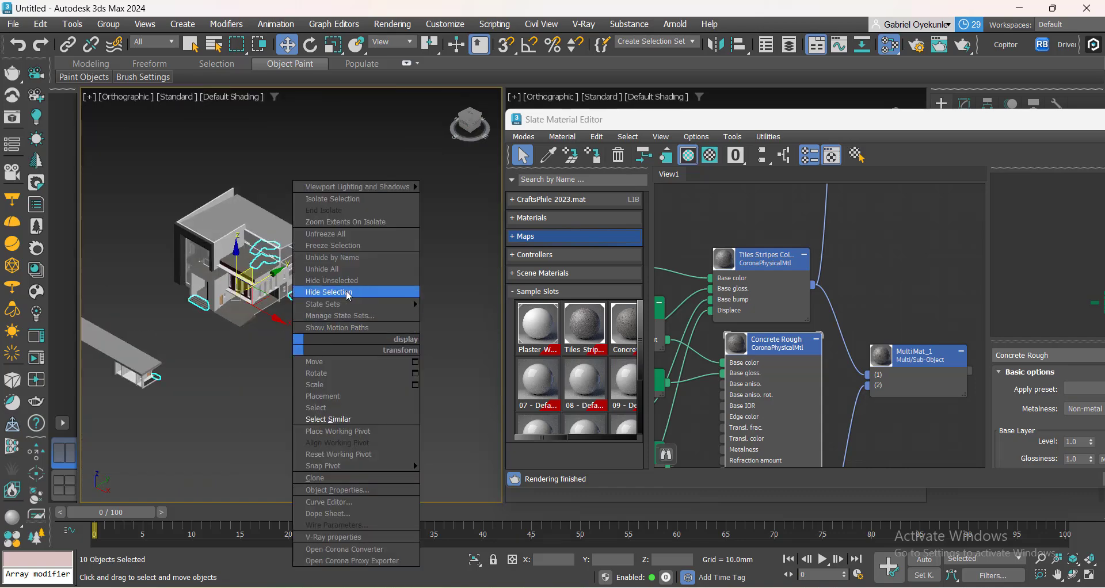
left_click(344, 290)
Examine the building's slabs, facade and balconies, as well as the material node network, for surfaces and nodes still needing attention.
scroll(276, 259, "up", 10)
scroll(282, 276, "down", 5)
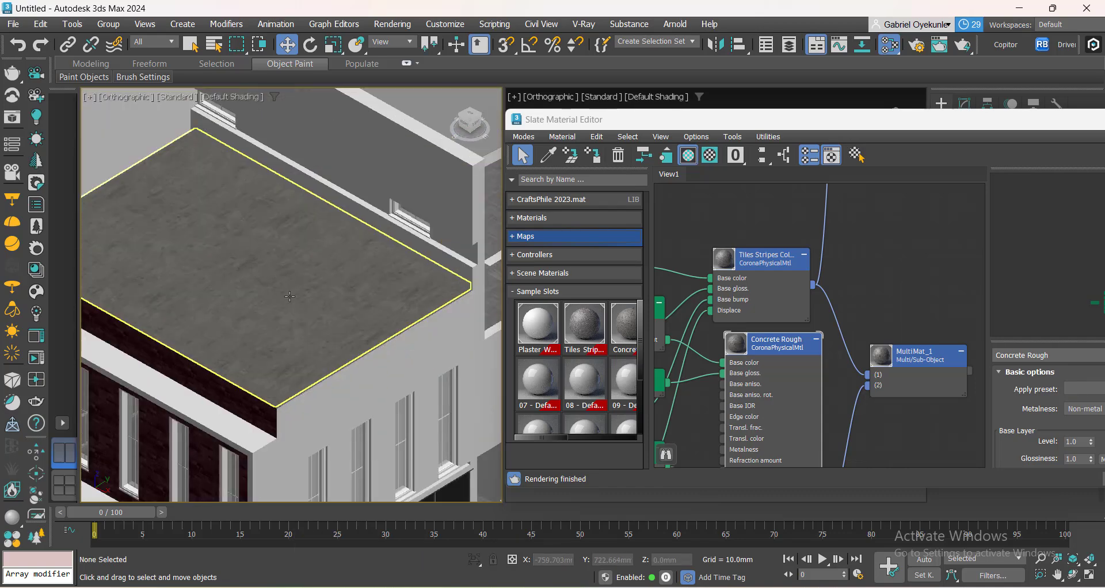
scroll(344, 296, "down", 6)
scroll(256, 349, "up", 10)
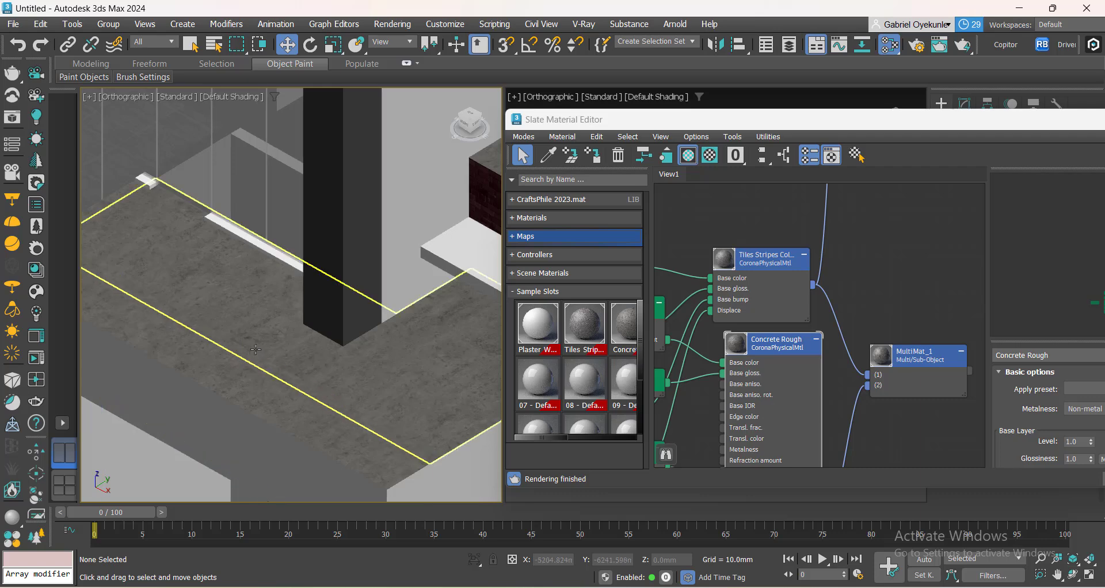
scroll(230, 340, "down", 3)
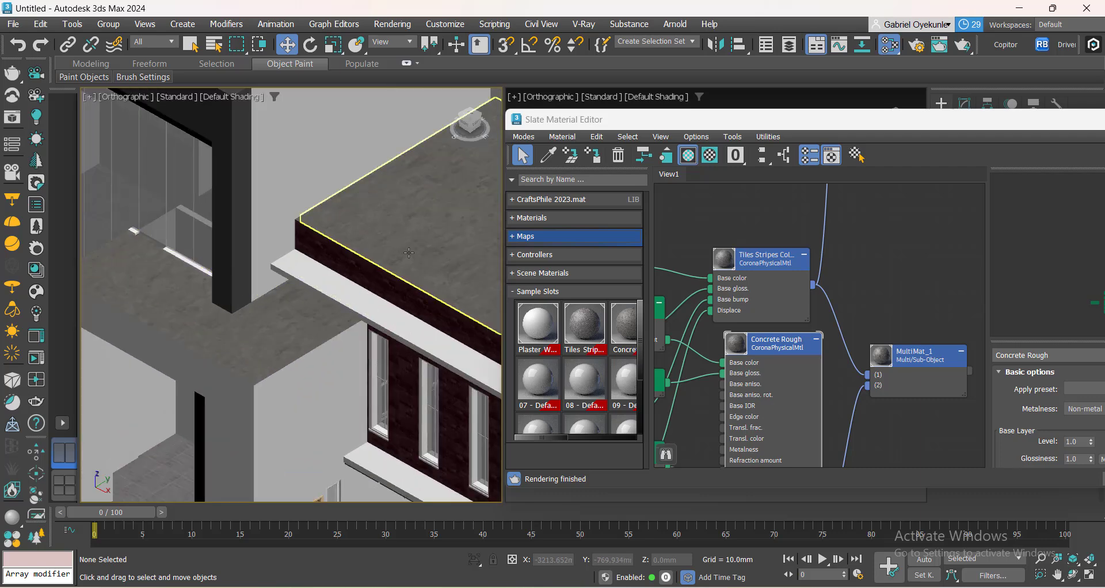
scroll(428, 237, "down", 4)
scroll(230, 239, "up", 6)
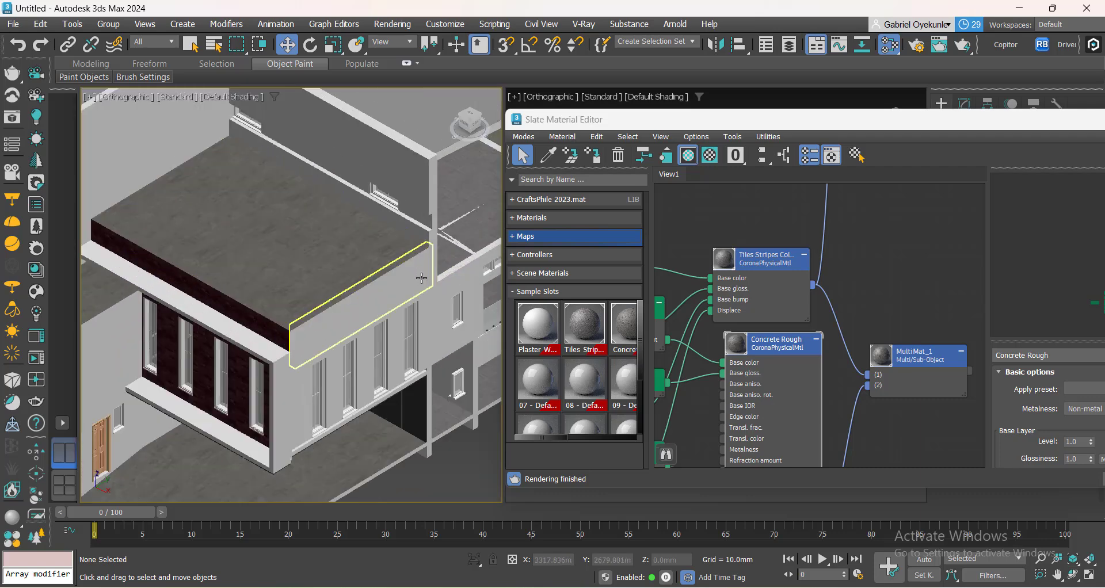
scroll(231, 240, "down", 4)
scroll(278, 240, "up", 5)
middle_click_drag(430, 359, 193, 281)
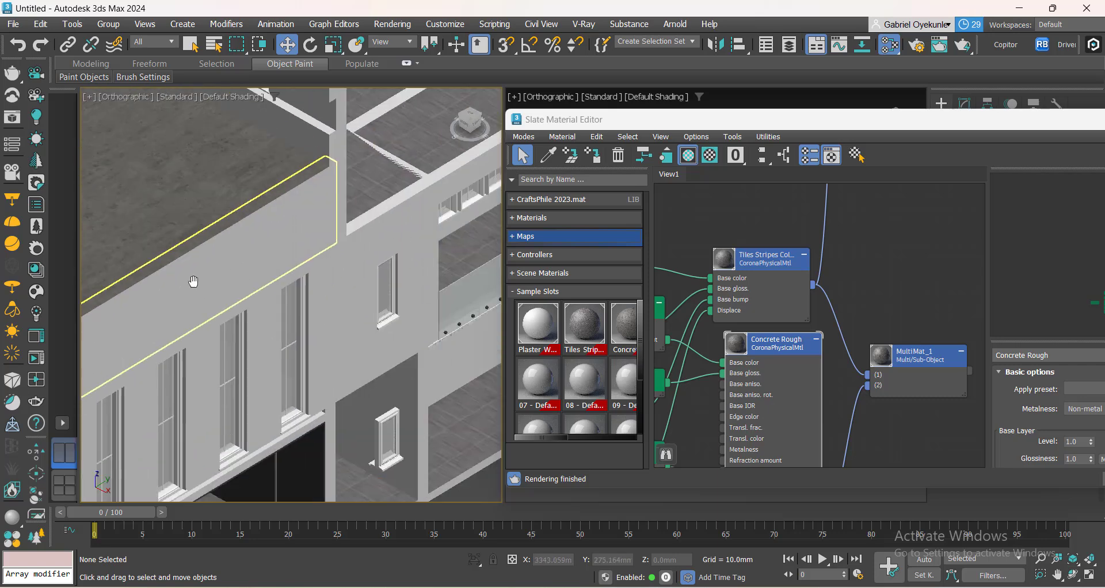
scroll(192, 281, "down", 6)
middle_click_drag(329, 319, 299, 320)
scroll(807, 284, "down", 4)
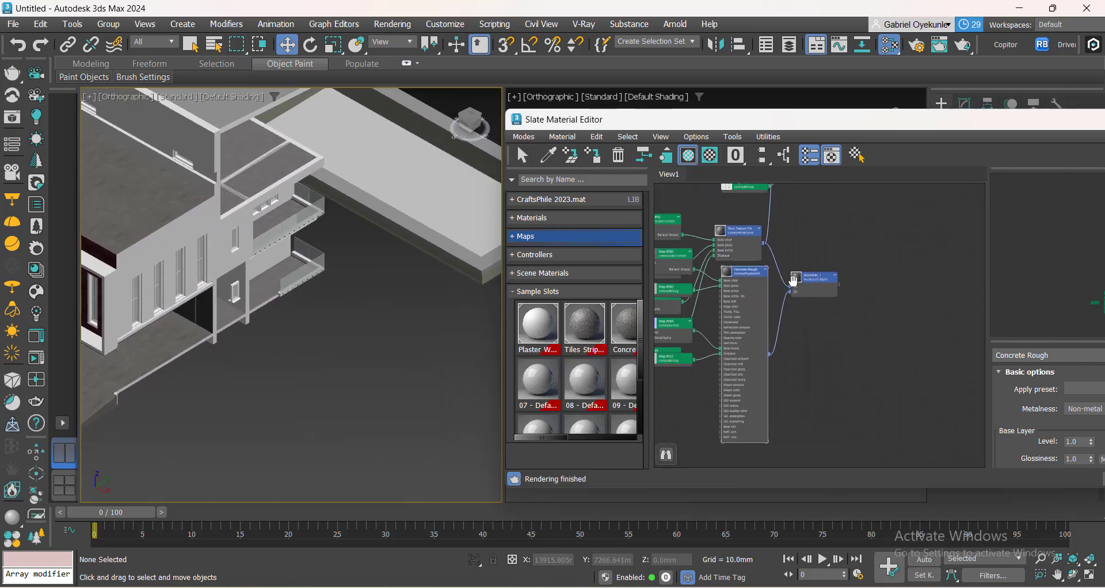
scroll(802, 288, "up", 1)
scroll(835, 297, "down", 4)
middle_click_drag(873, 340, 863, 290)
scroll(874, 355, "up", 2)
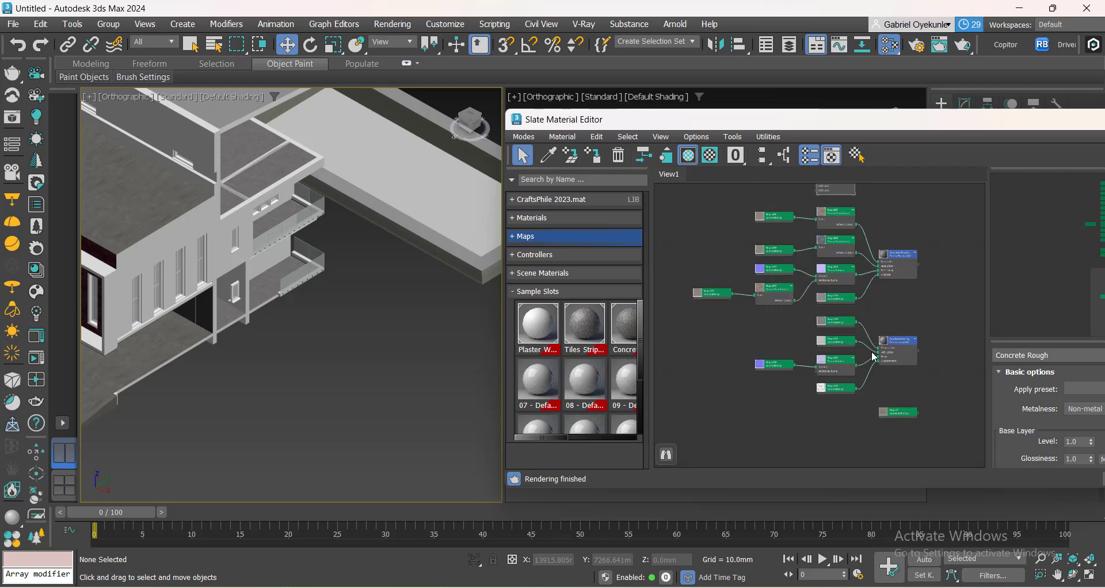
middle_click_drag(878, 387, 872, 319)
scroll(872, 319, "up", 4)
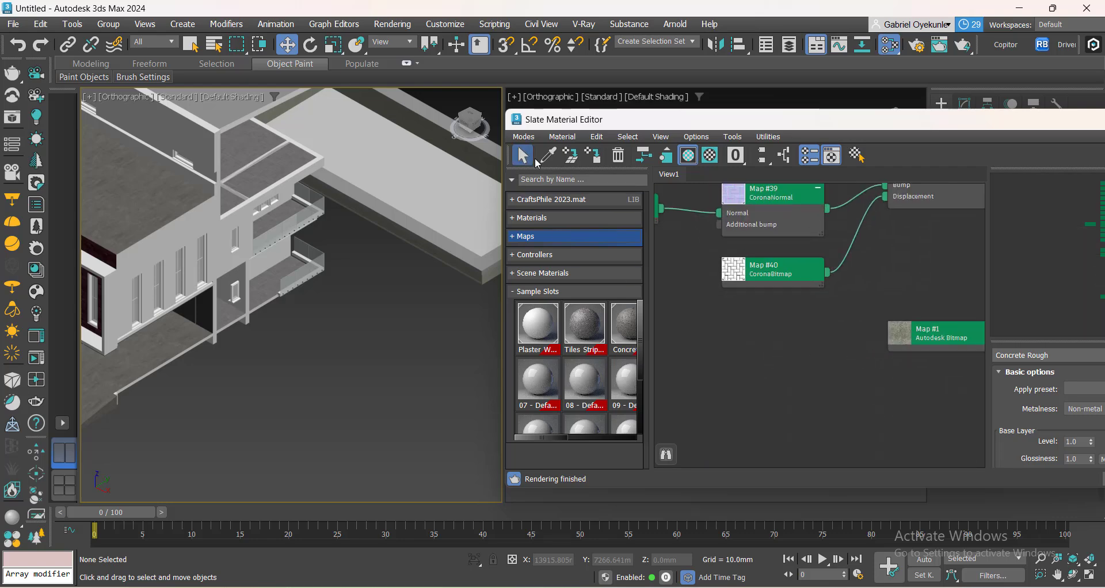
Pick the tiled terrace floor's material from the model into the node view and arrange its plaster and Tiles Stripes nodes beside MultiMat_9.
scroll(278, 289, "up", 10)
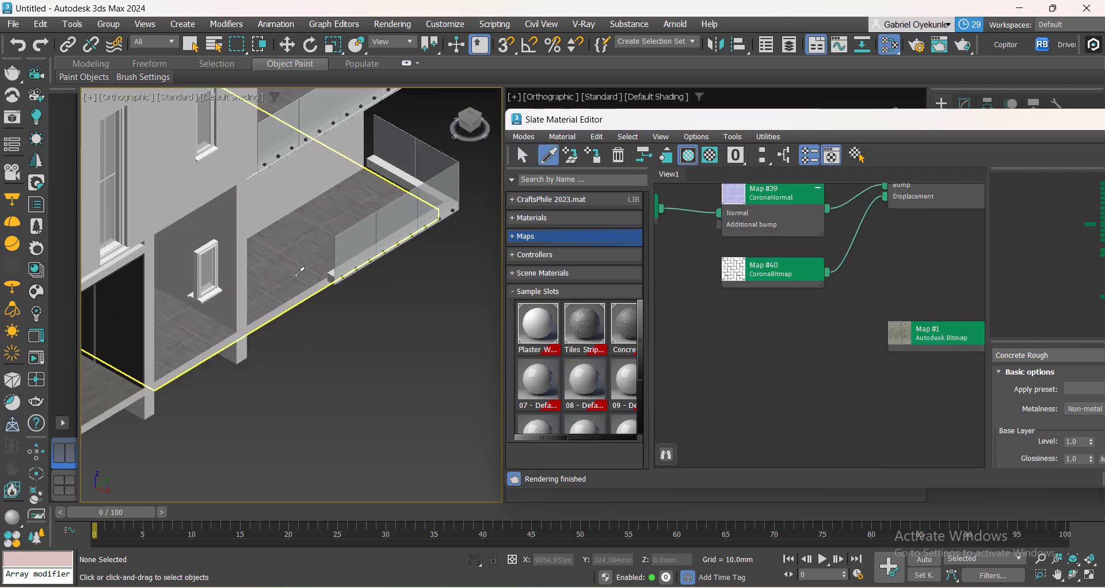
left_click(292, 280)
middle_click_drag(760, 408, 877, 268)
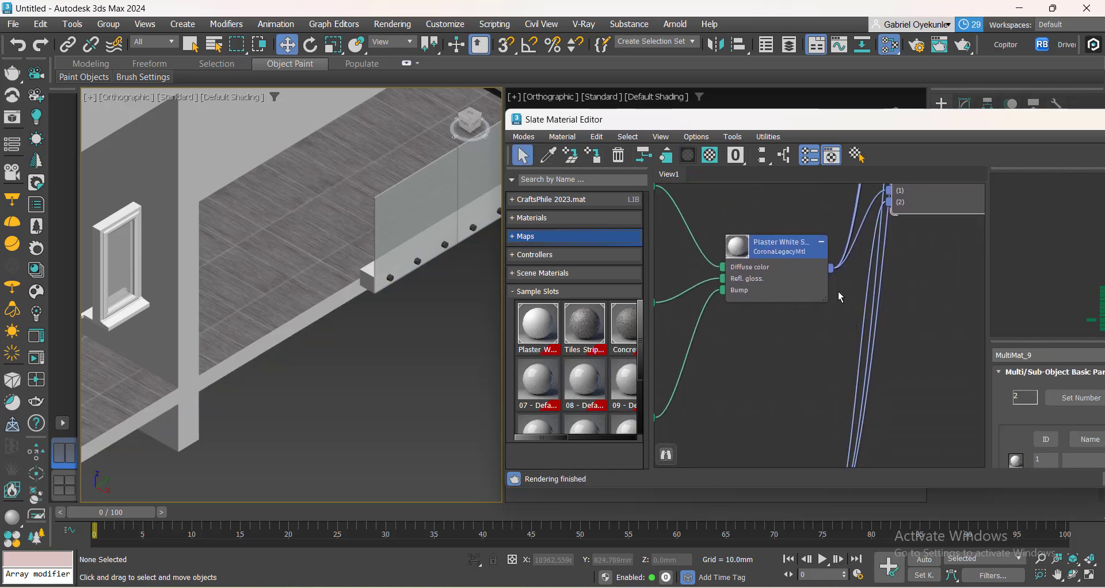
scroll(772, 313, "down", 2)
scroll(771, 312, "down", 3)
left_click_drag(774, 385, 785, 349)
left_click_drag(771, 288, 740, 262)
left_click_drag(780, 349, 778, 292)
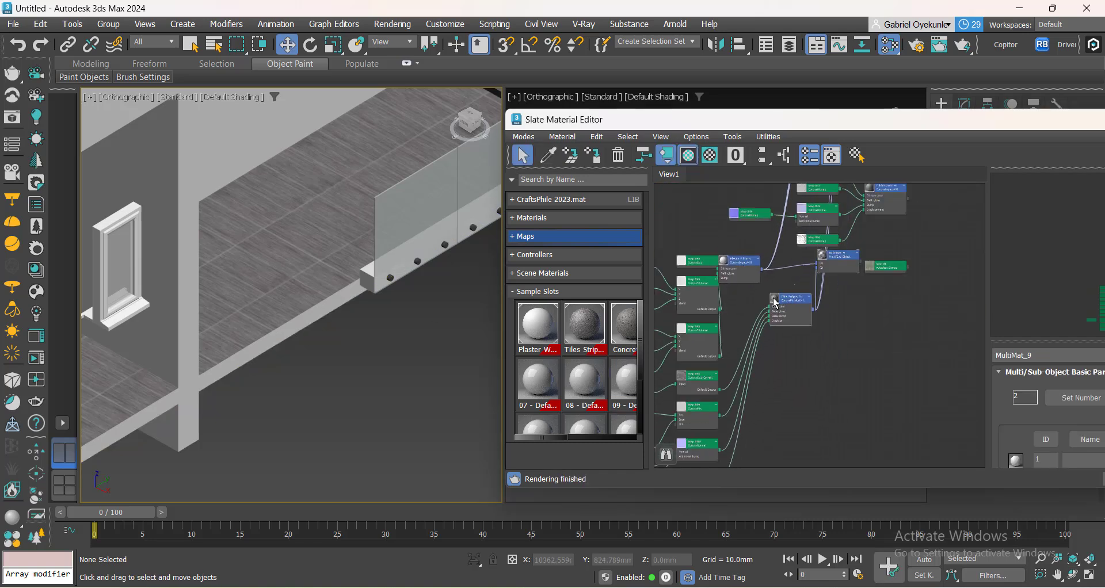
Select the tiled terrace floor together with all similar objects and hide them.
left_click(281, 308)
right_click(286, 300)
left_click(314, 367)
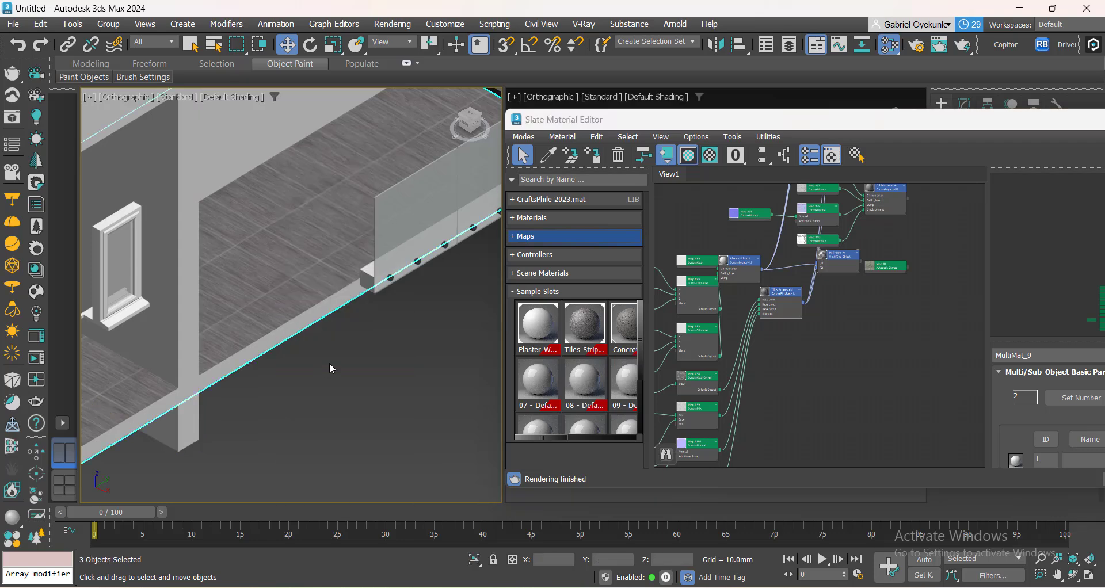
key("z")
scroll(343, 390, "down", 5)
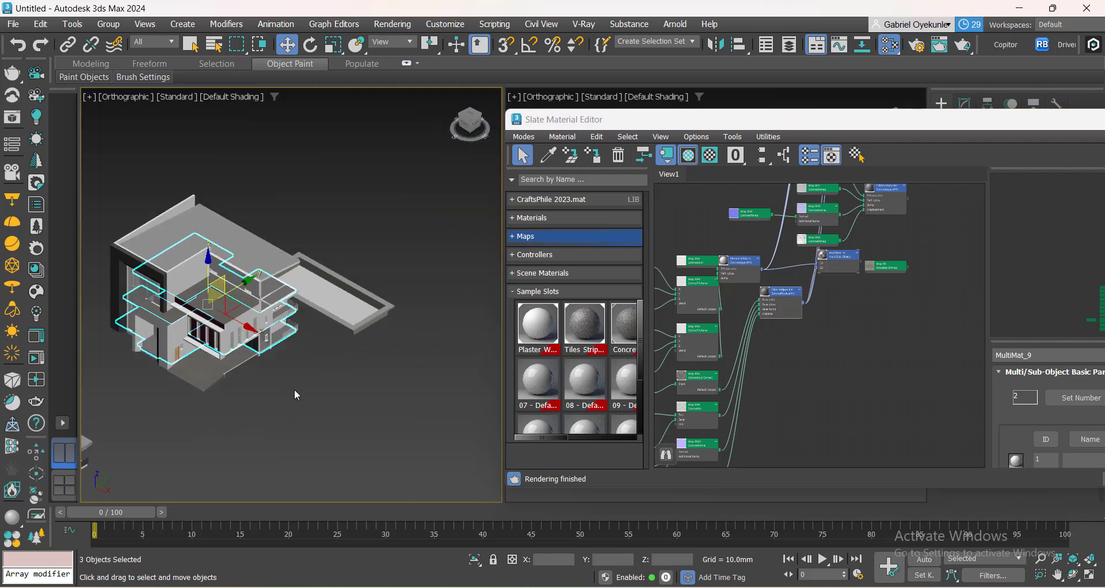
right_click(297, 362)
left_click(323, 313)
Pick the material of the concrete slab in front of the house into the node view and reposition its plaster node.
scroll(262, 393, "up", 6)
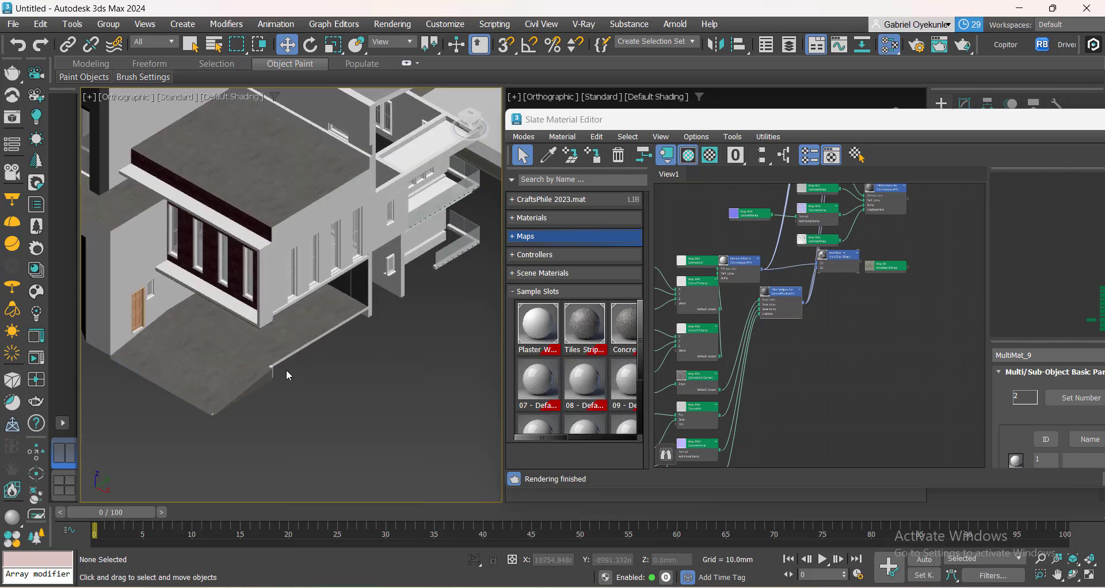
scroll(289, 376, "up", 10)
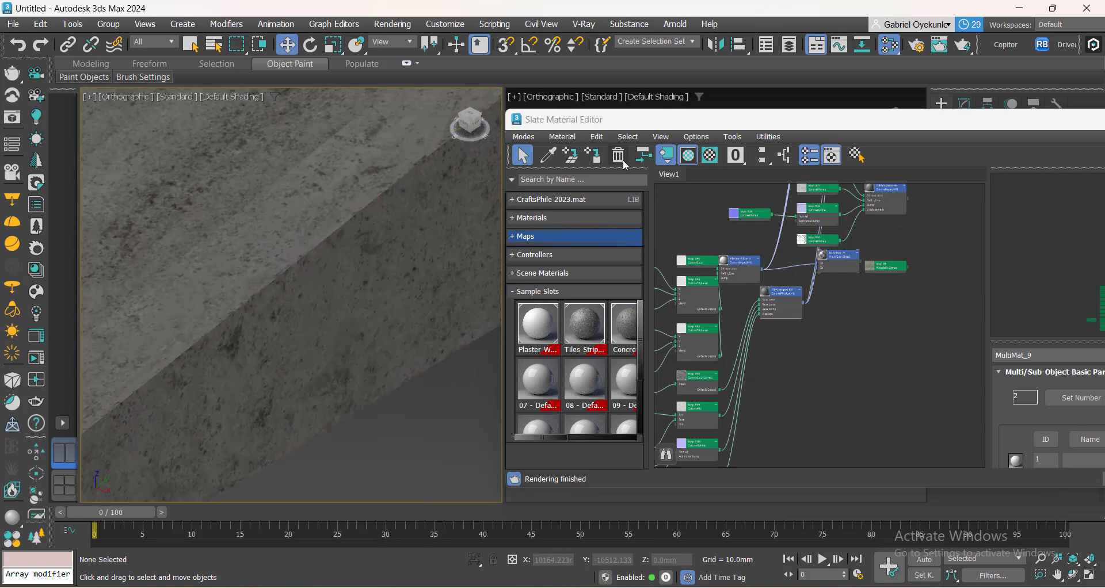
left_click(549, 154)
scroll(472, 285, "down", 3)
left_click(313, 262)
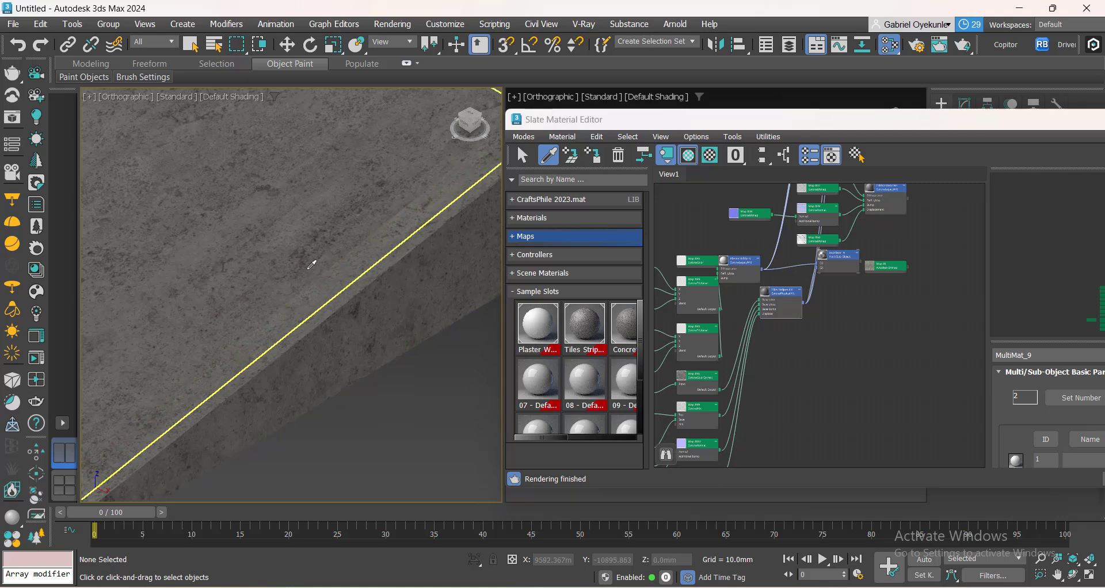
left_click_drag(749, 407, 775, 402)
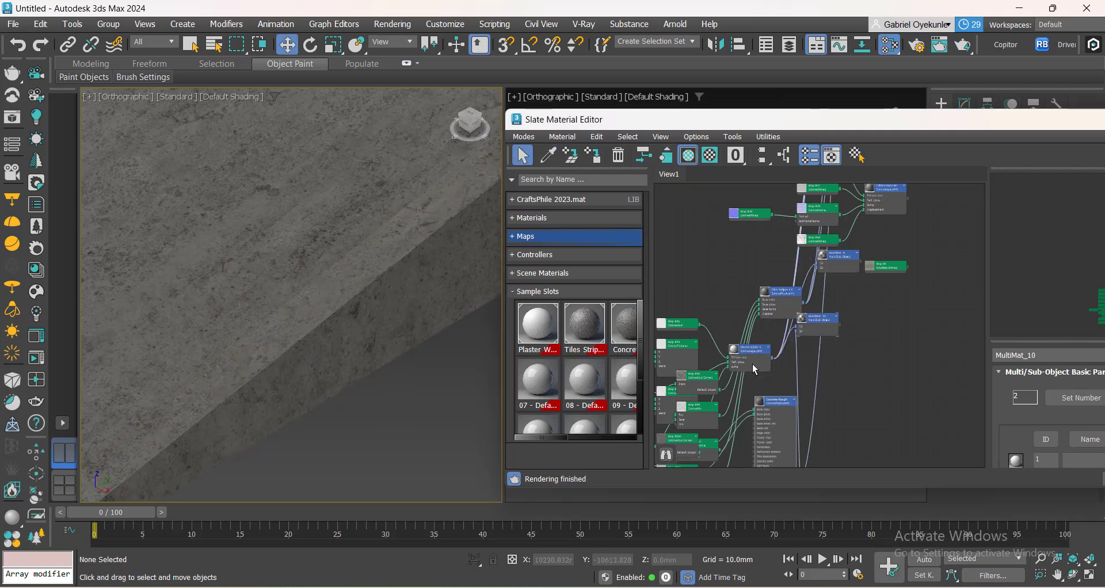
Select the concrete slab in front of the house together with all similar objects and hide them.
scroll(327, 340, "down", 5)
left_click(289, 328)
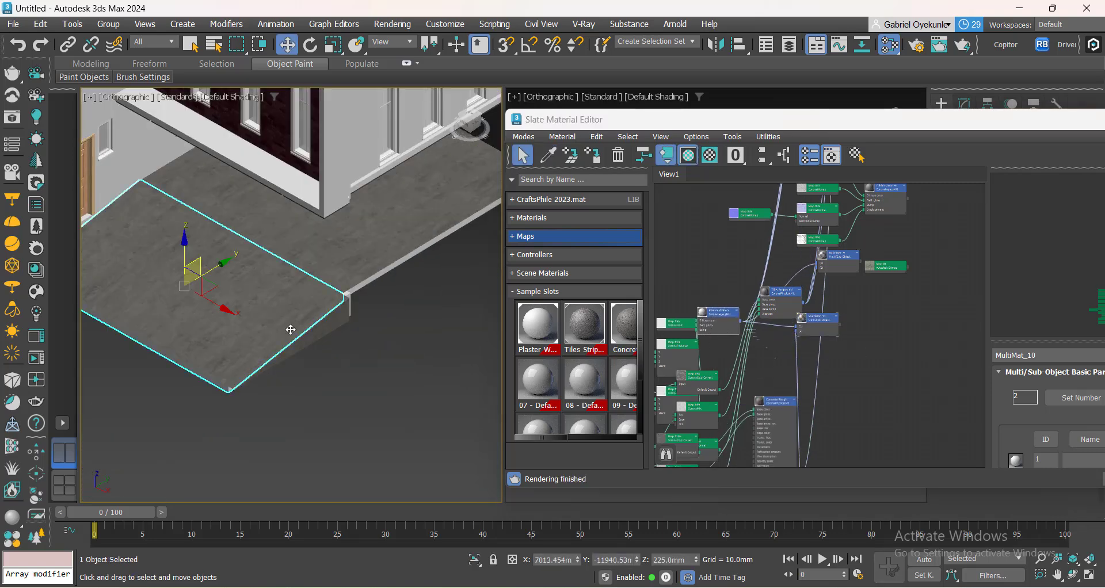
right_click(288, 325)
left_click(323, 399)
right_click(347, 369)
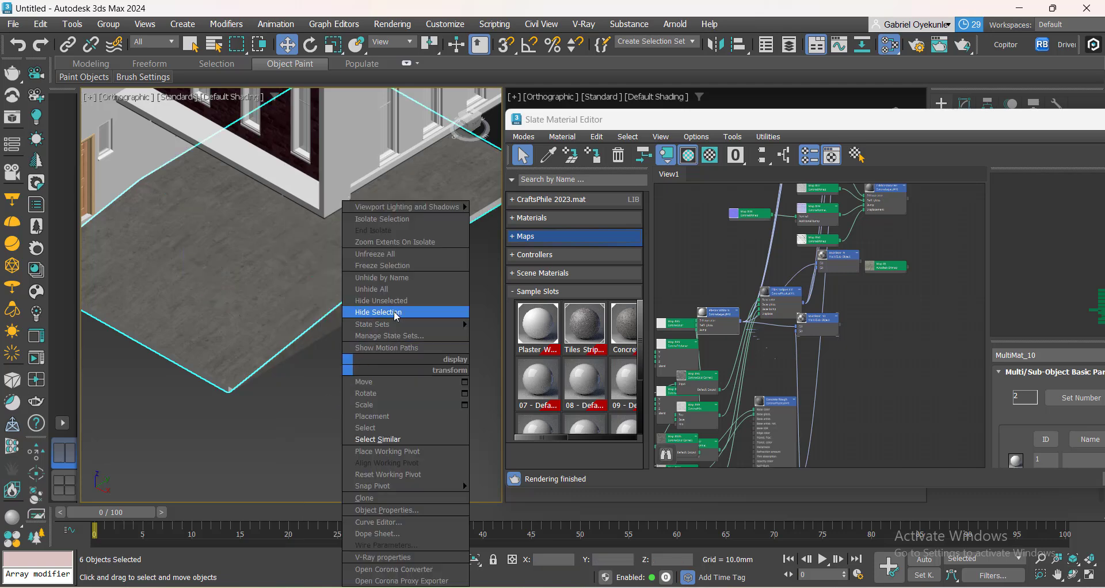
left_click(352, 313)
Select the sloped wedge piece under the hidden front slab together with all similar objects and hide them.
left_click(320, 321)
right_click(371, 374)
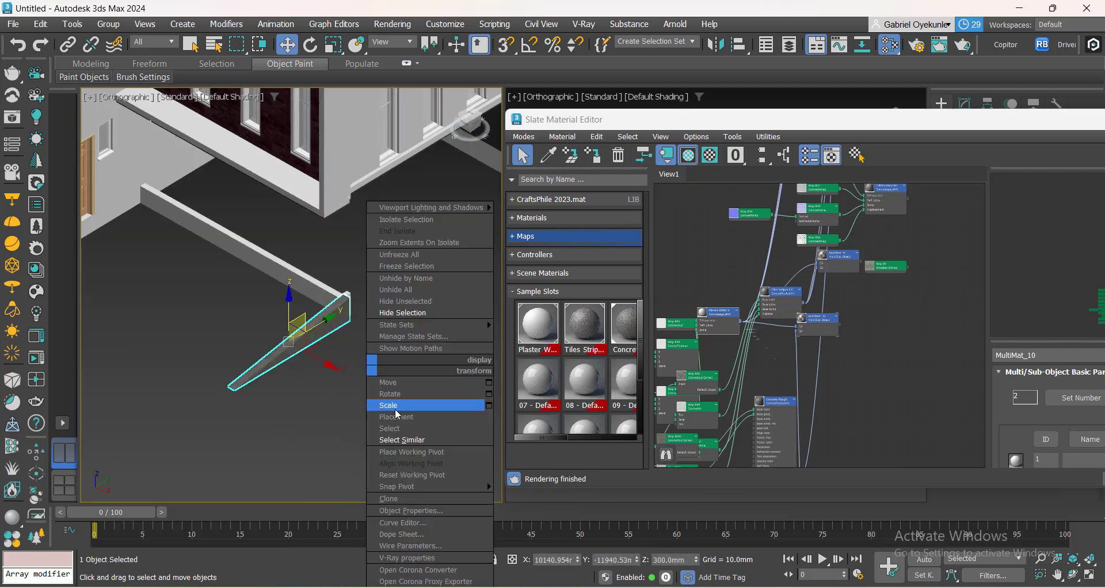
left_click(406, 438)
right_click(377, 354)
left_click(406, 297)
scroll(369, 340, "down", 5)
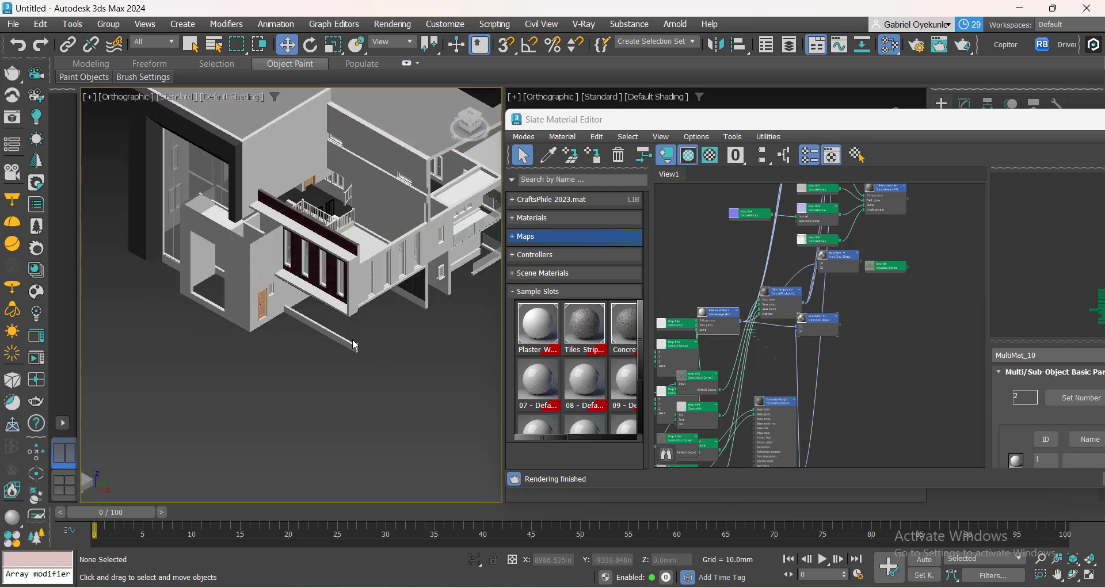
Automatically lay out all material nodes in the node view.
scroll(368, 329, "up", 6)
scroll(576, 368, "down", 1)
scroll(418, 380, "down", 3)
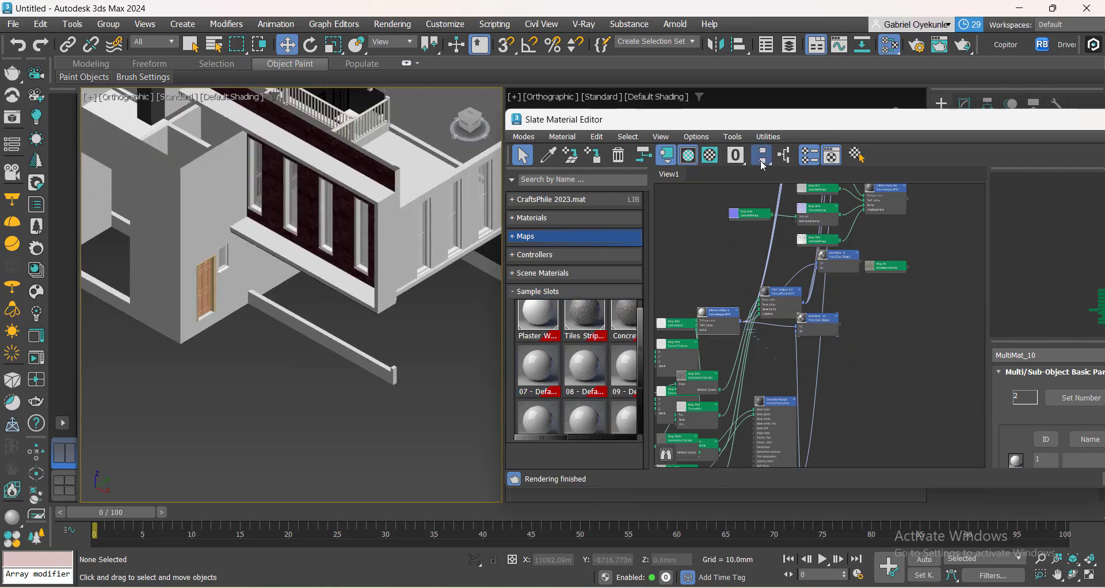
left_click(763, 163)
scroll(810, 327, "down", 5)
scroll(811, 327, "up", 7)
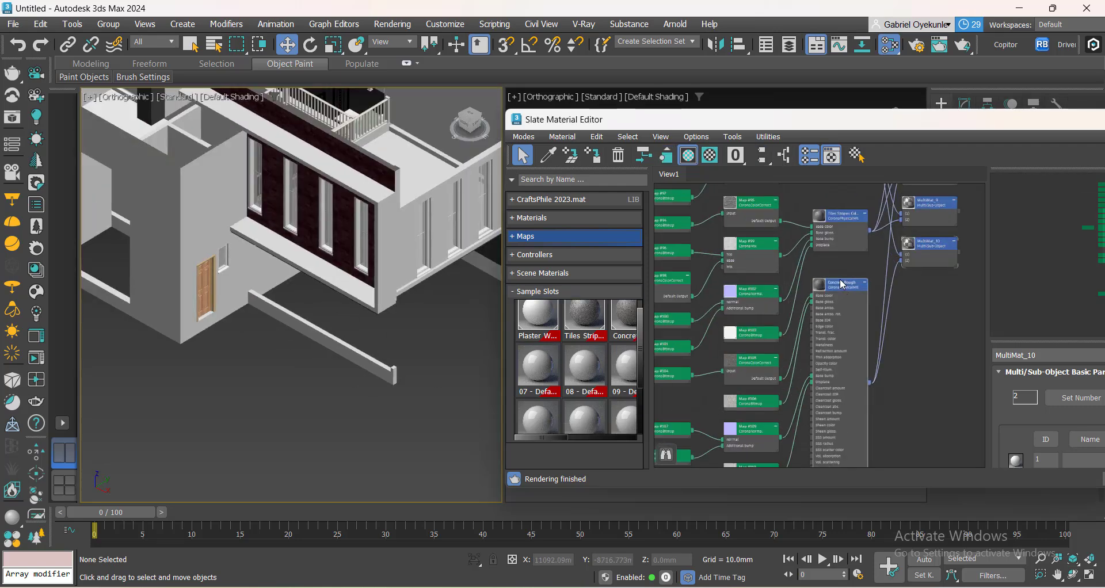
Open the Concrete Rough material's parameters and delete the unconnected Autodesk Bitmap node below the material networks.
double_click(842, 285)
scroll(835, 391, "down", 5)
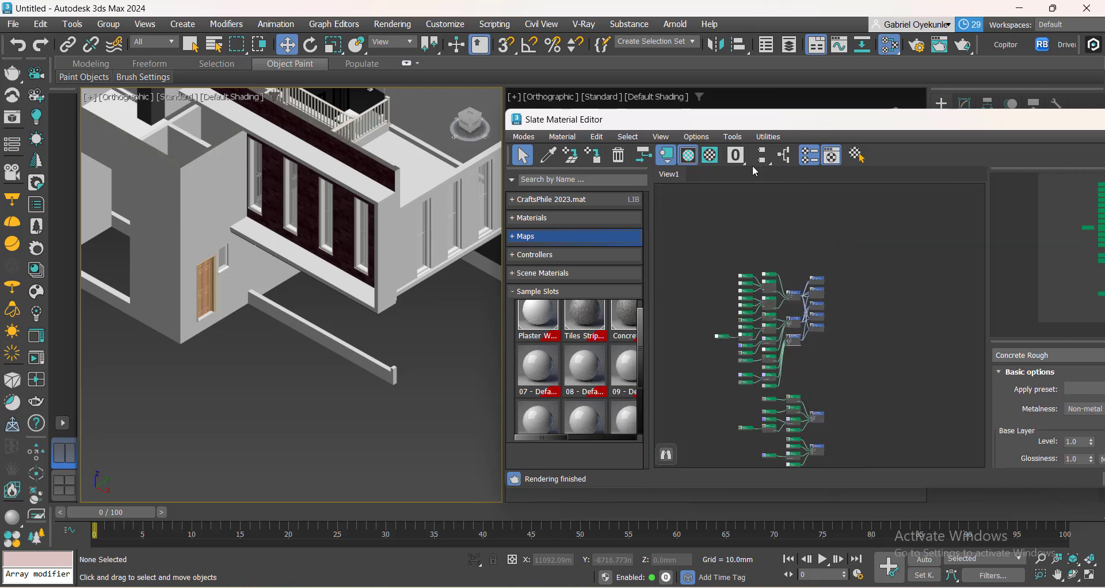
scroll(849, 392, "up", 8)
left_click_drag(866, 413, 793, 368)
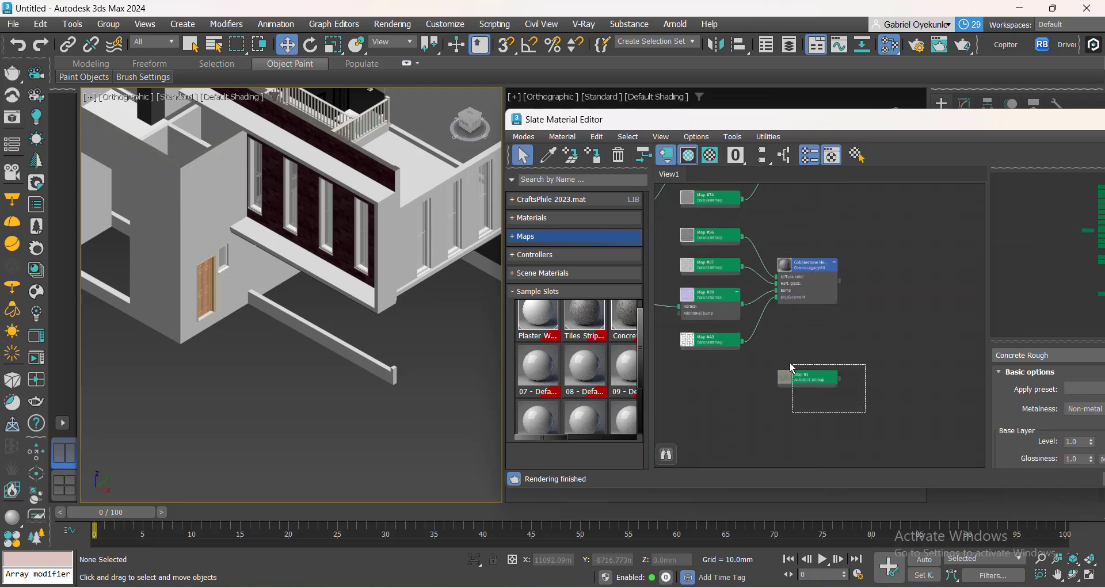
Examine the arranged plaster, tile and concrete node networks and the low wall in front of the house.
scroll(794, 371, "down", 6)
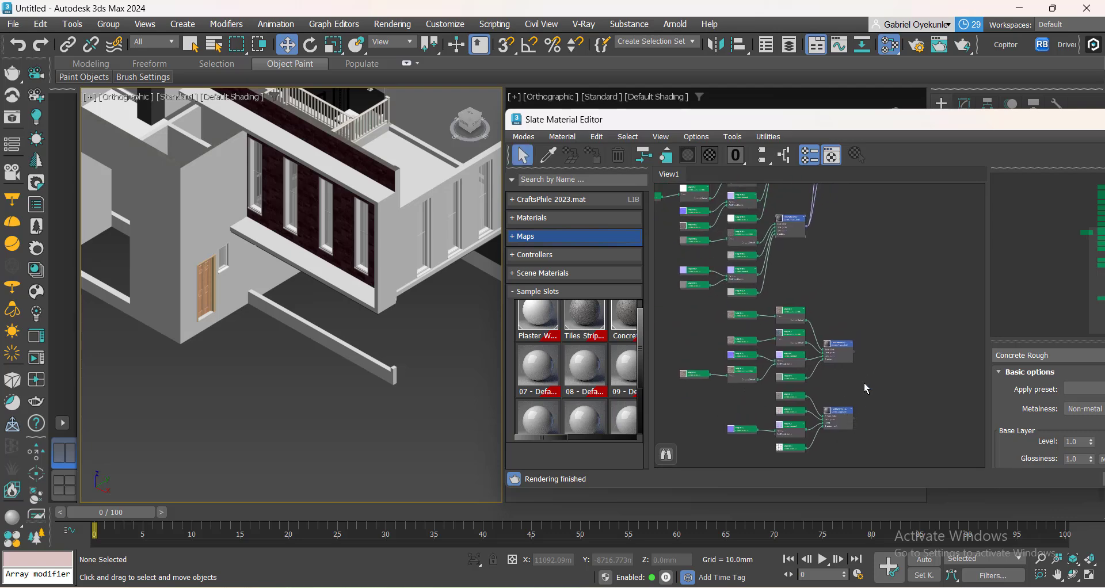
scroll(782, 322, "up", 8)
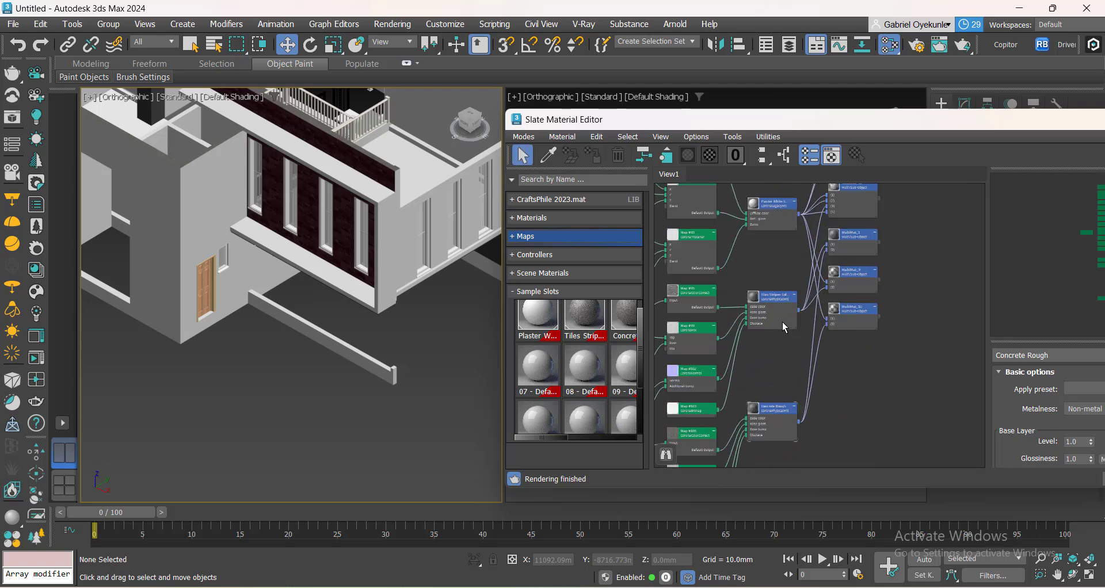
scroll(764, 297, "down", 5)
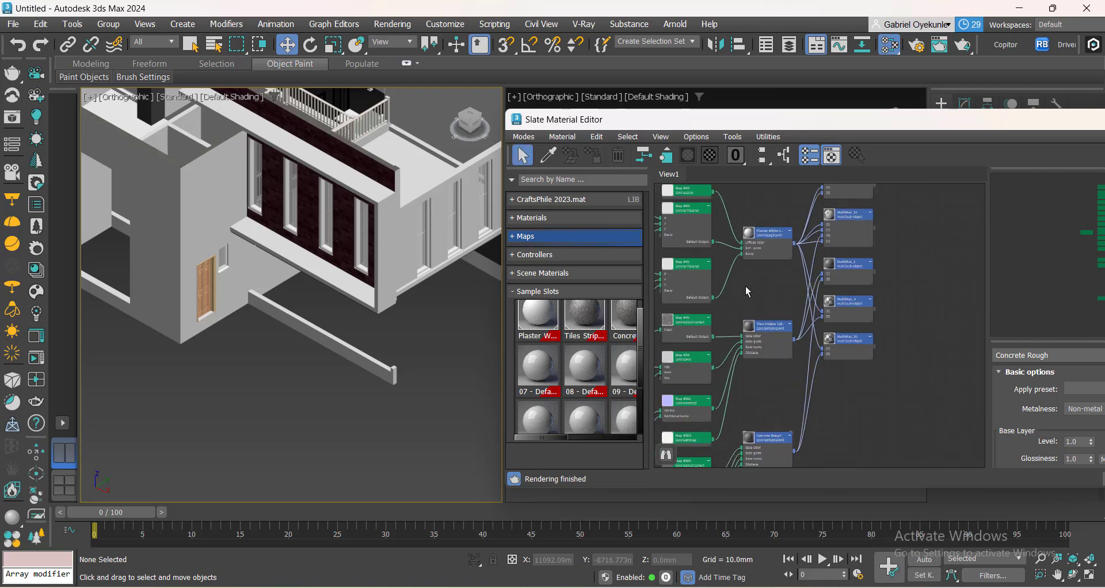
middle_click_drag(745, 285, 760, 385)
scroll(855, 332, "down", 6)
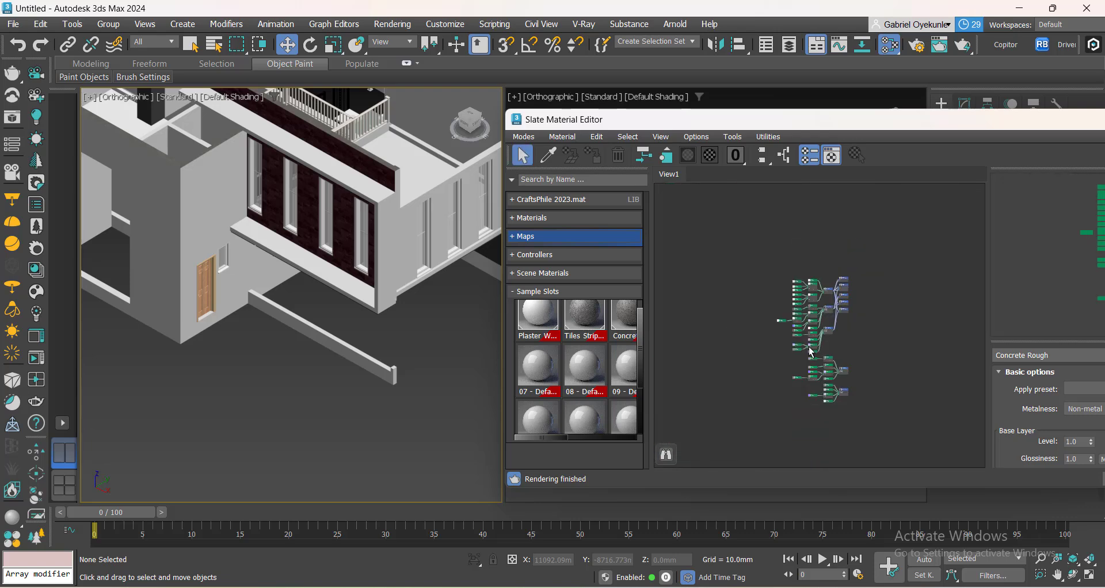
middle_click_drag(854, 331, 958, 292)
scroll(390, 395, "up", 5)
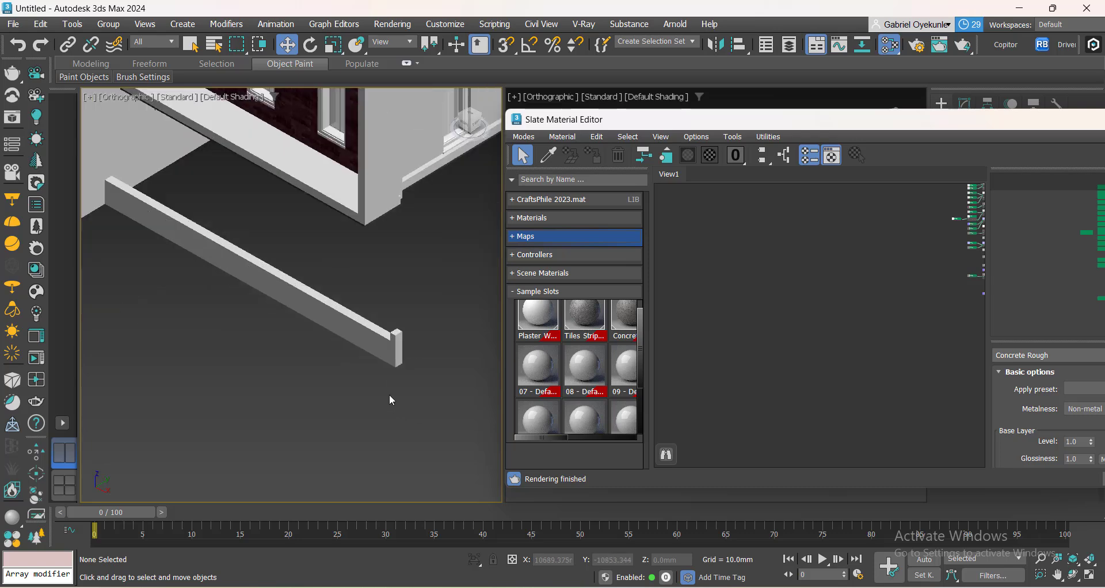
scroll(394, 340, "down", 6)
Pick the material of the front wall with the wooden door and low extension into the node view.
left_click(382, 314)
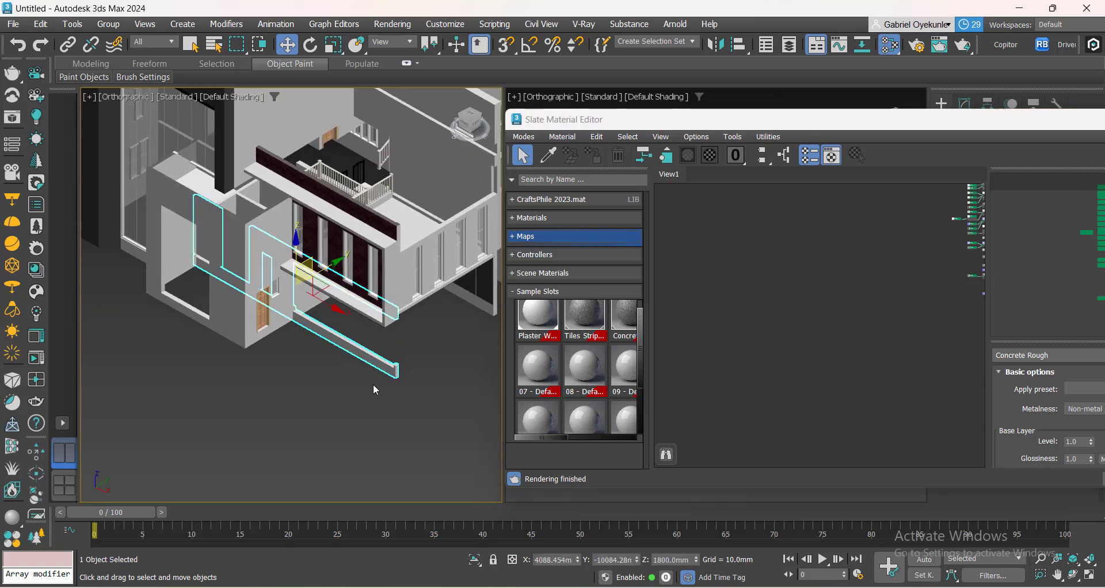
left_click(373, 396)
left_click(548, 153)
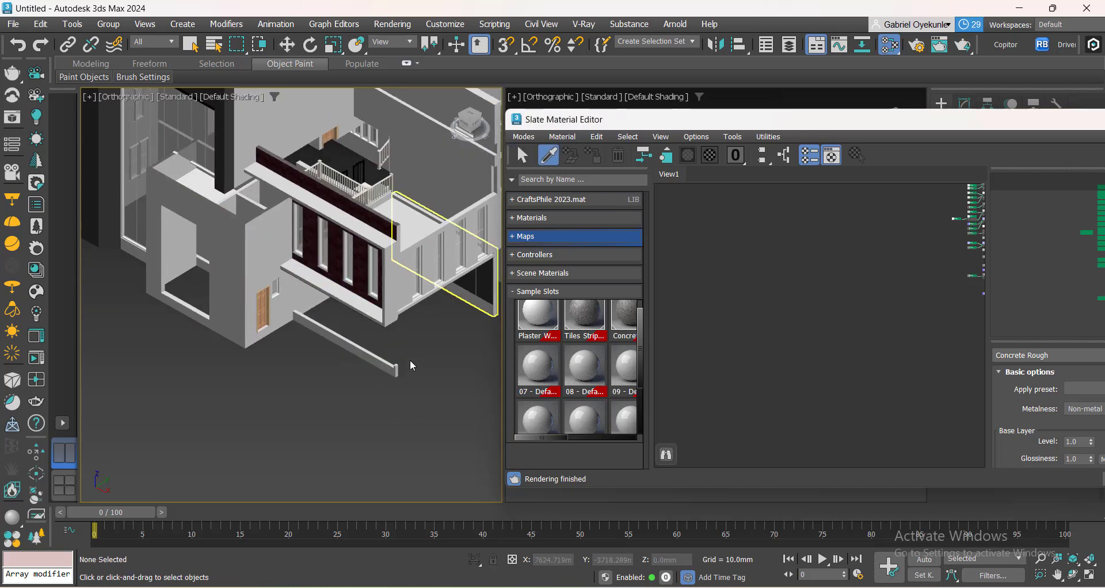
left_click(265, 275)
scroll(818, 342, "down", 4)
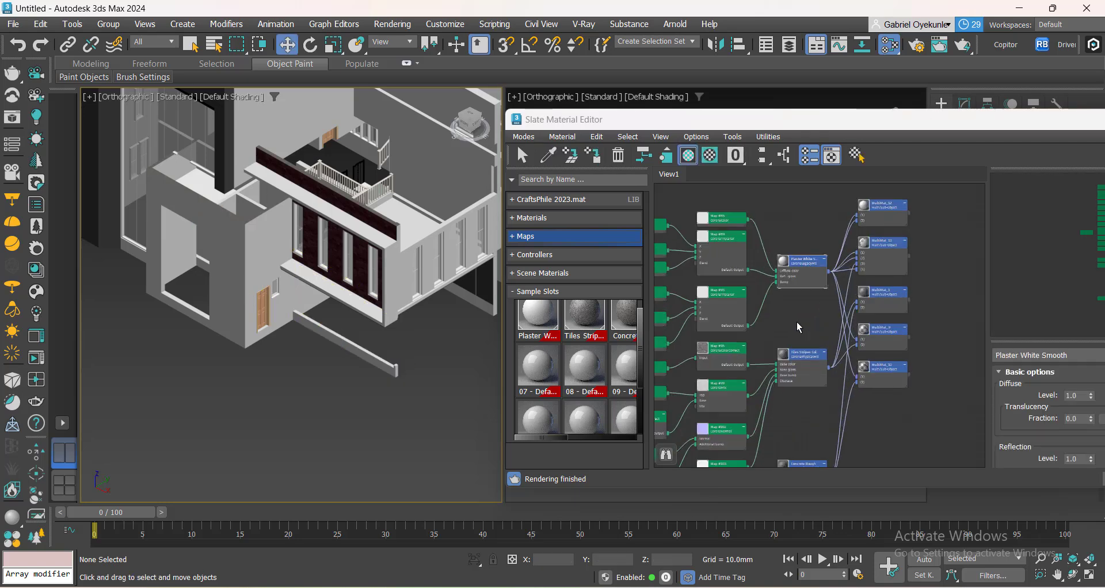
Inspect the Plaster White Smooth node and its connections to the Multi/Sub-Object materials.
left_click_drag(909, 110, 640, 130)
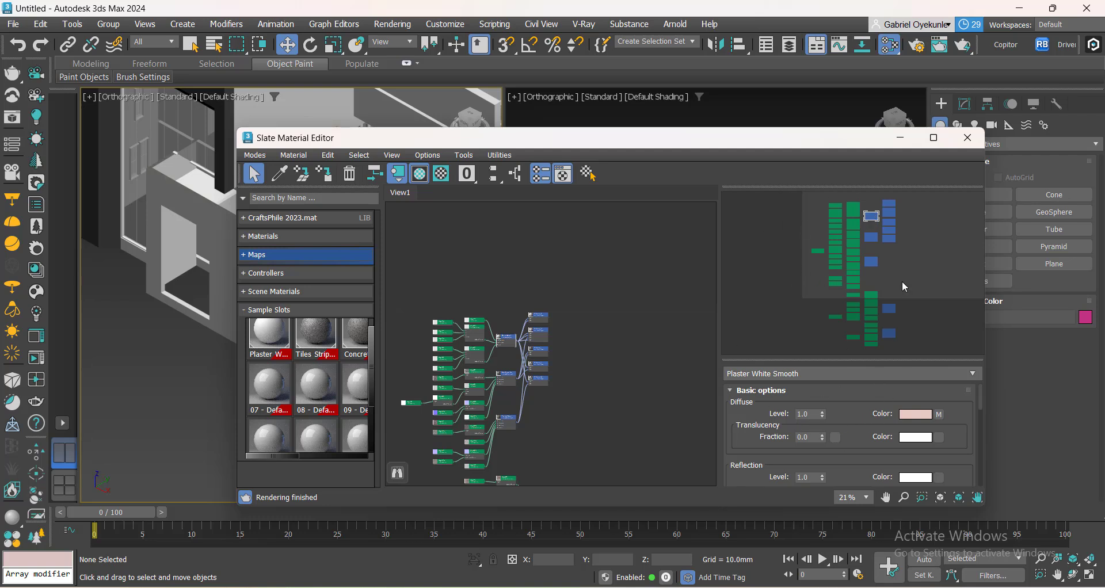
scroll(889, 246, "up", 5)
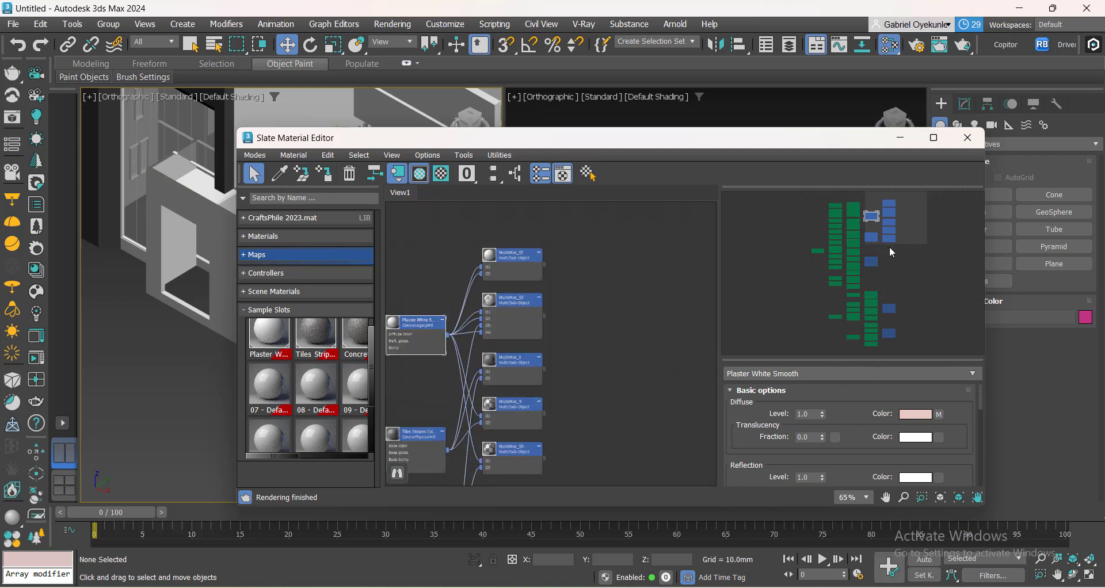
scroll(865, 278, "down", 1)
scroll(897, 202, "up", 2)
left_click_drag(835, 272, 804, 275)
scroll(580, 287, "up", 6)
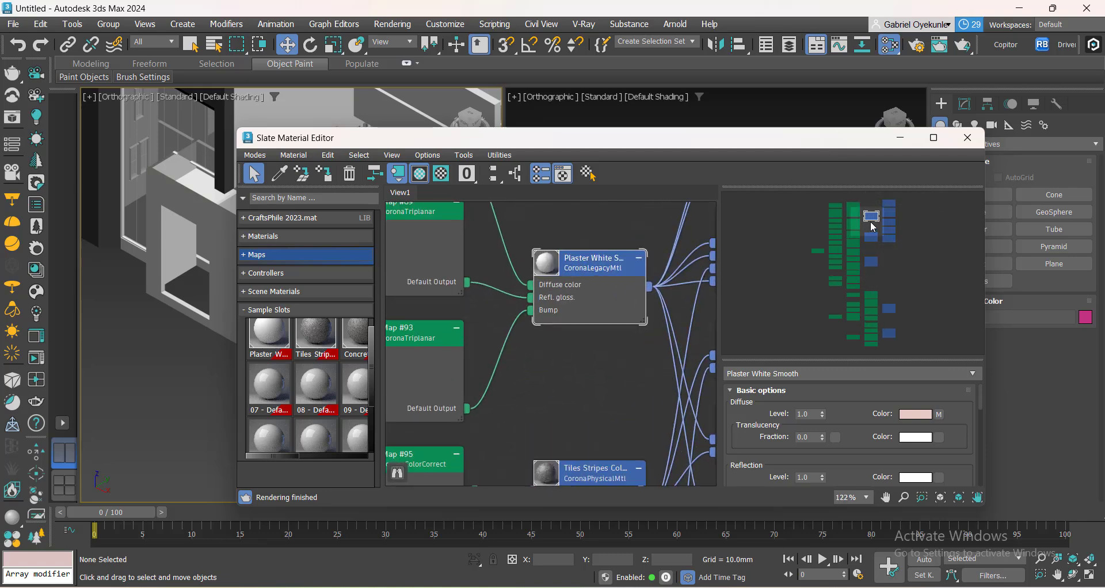
left_click_drag(579, 288, 582, 353)
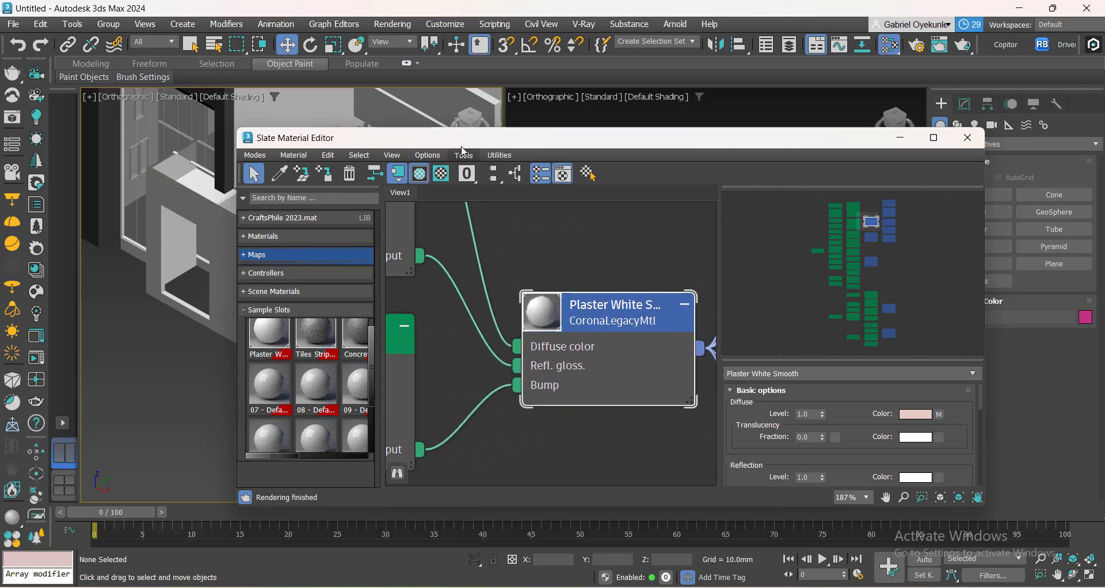
left_click_drag(464, 149, 712, 248)
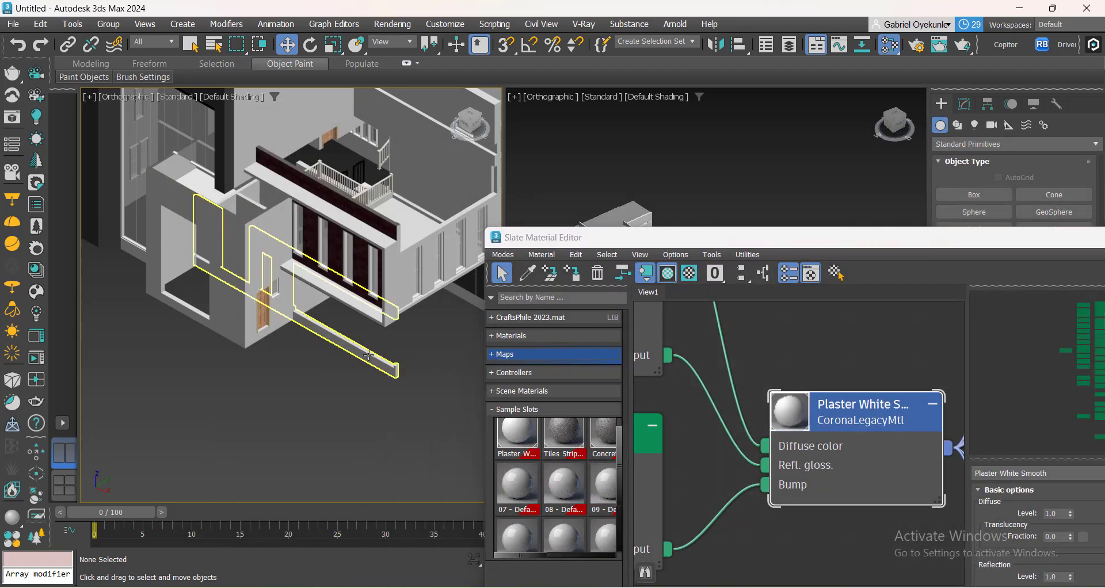
Select the front wall with the low extension together with all similar objects and hide them.
left_click(369, 351)
middle_click_drag(328, 451, 306, 437)
right_click(306, 436)
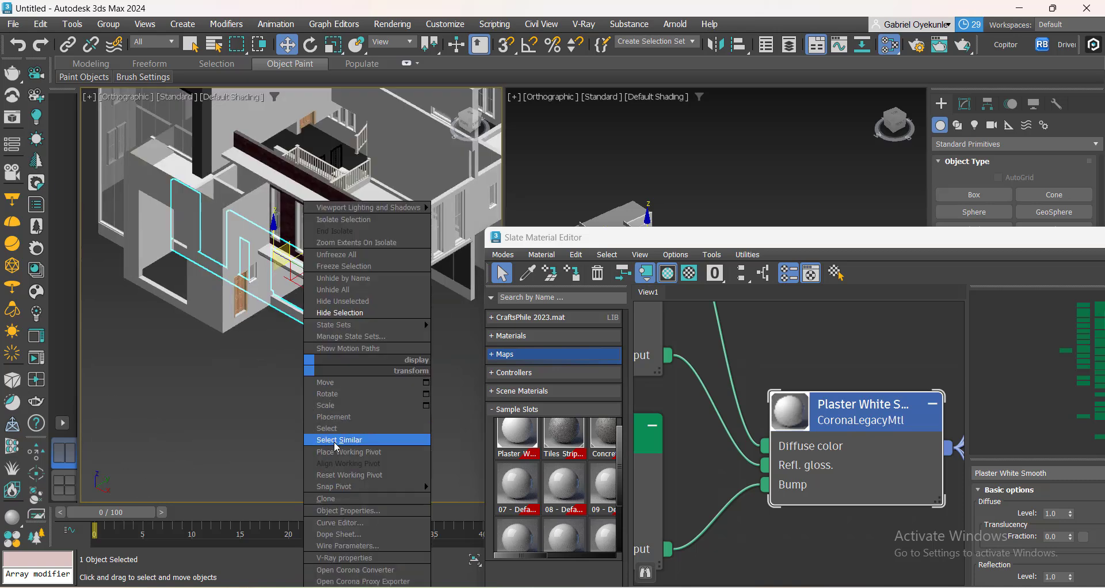
left_click(336, 440)
scroll(323, 452, "down", 5)
right_click(371, 450)
left_click(405, 320)
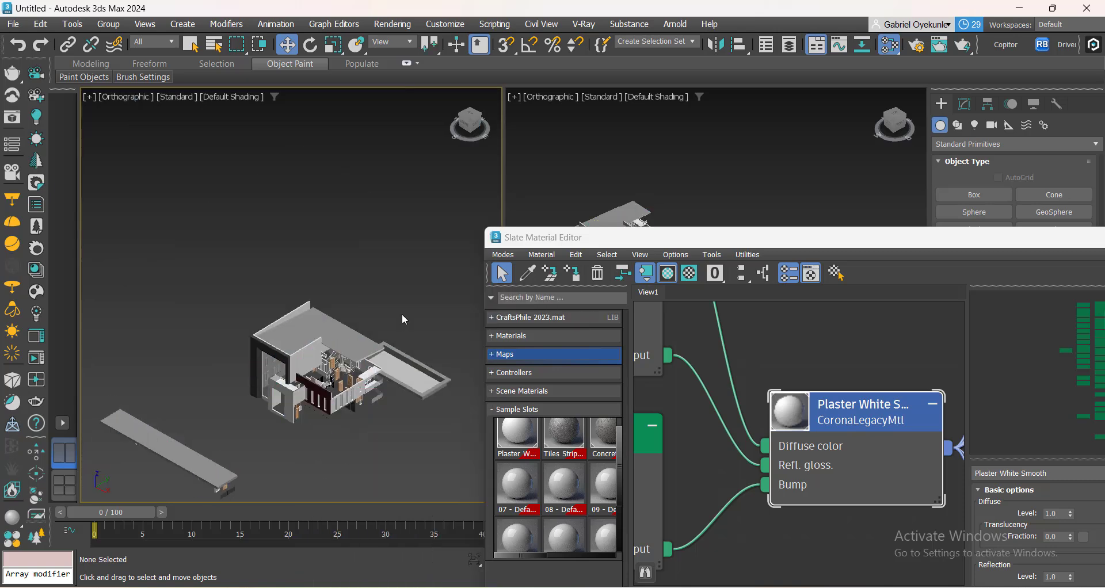
Look over the objects still visible in the house model to find the next wall to check.
scroll(314, 457, "up", 3)
middle_click_drag(322, 400, 287, 425)
middle_click_drag(381, 417, 326, 409)
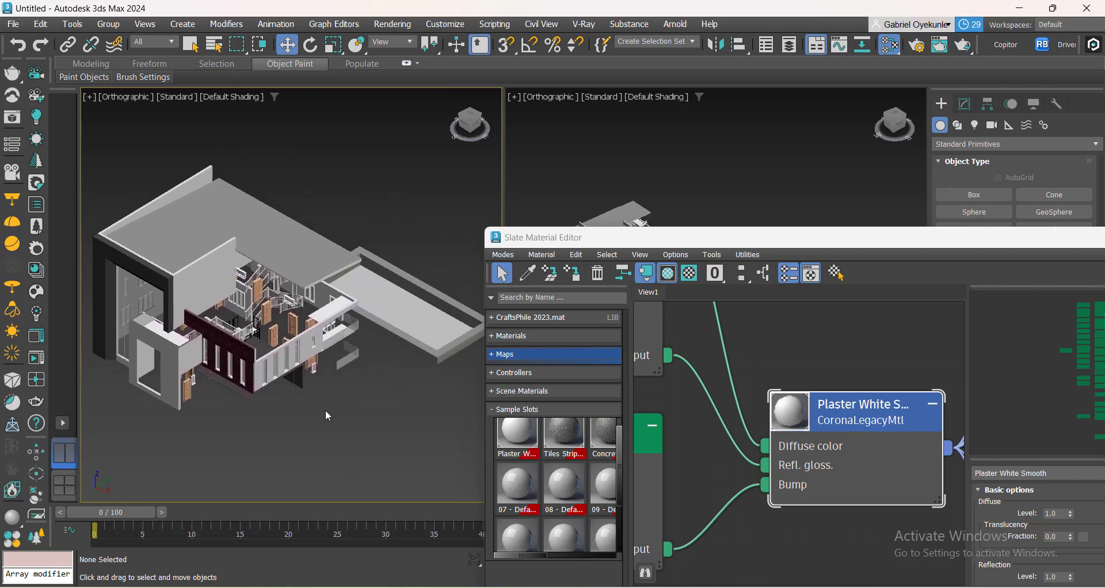
scroll(291, 309, "up", 3)
scroll(291, 308, "down", 1)
middle_click_drag(291, 309, 277, 358)
scroll(279, 363, "up", 5)
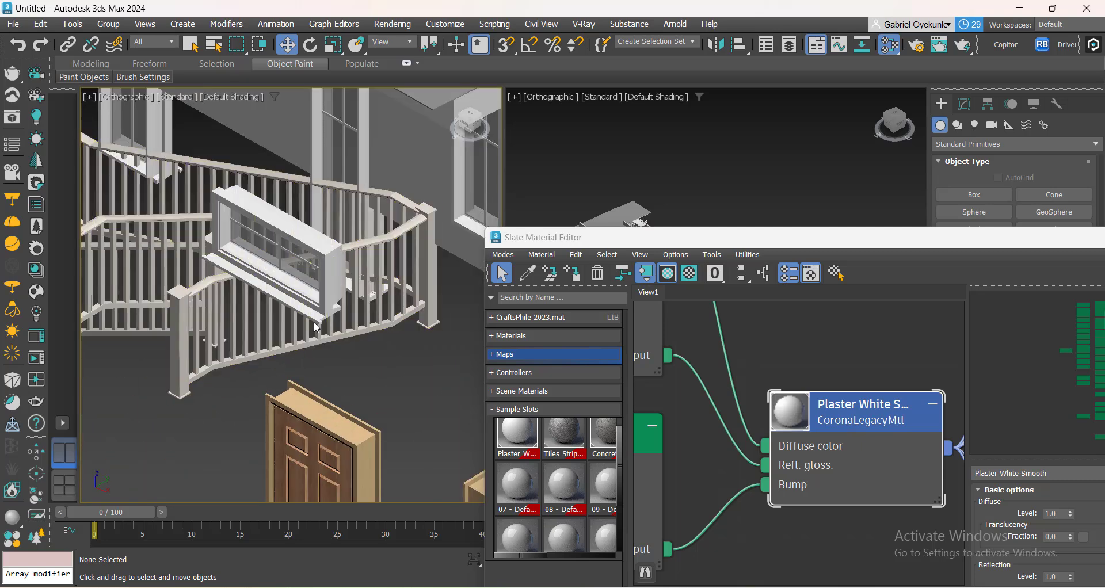
scroll(296, 306, "down", 6)
middle_click_drag(375, 376, 284, 327)
scroll(284, 326, "down", 5)
scroll(369, 328, "up", 3)
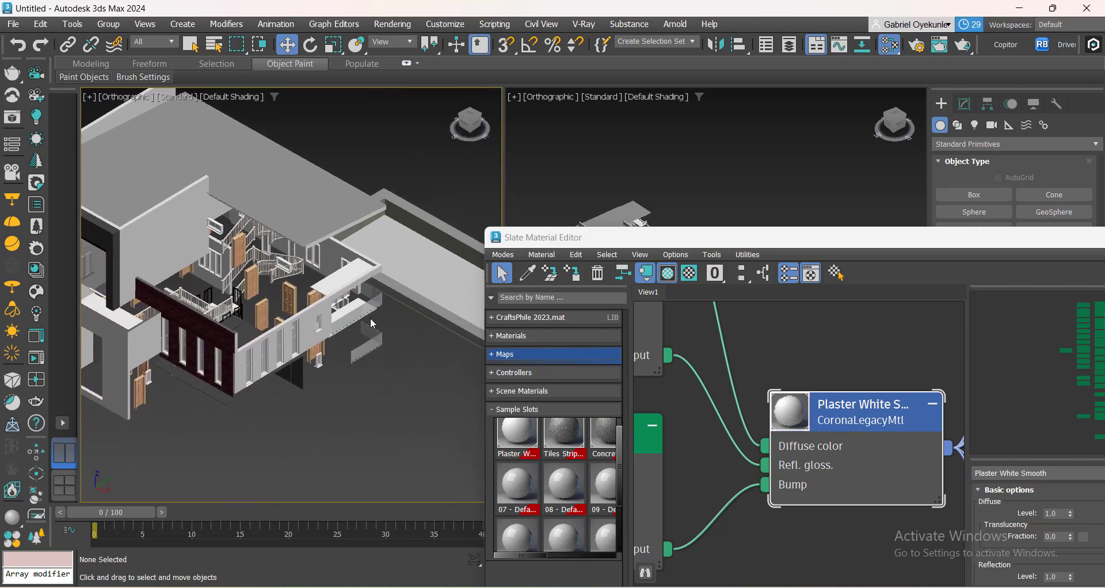
scroll(247, 372, "up", 4)
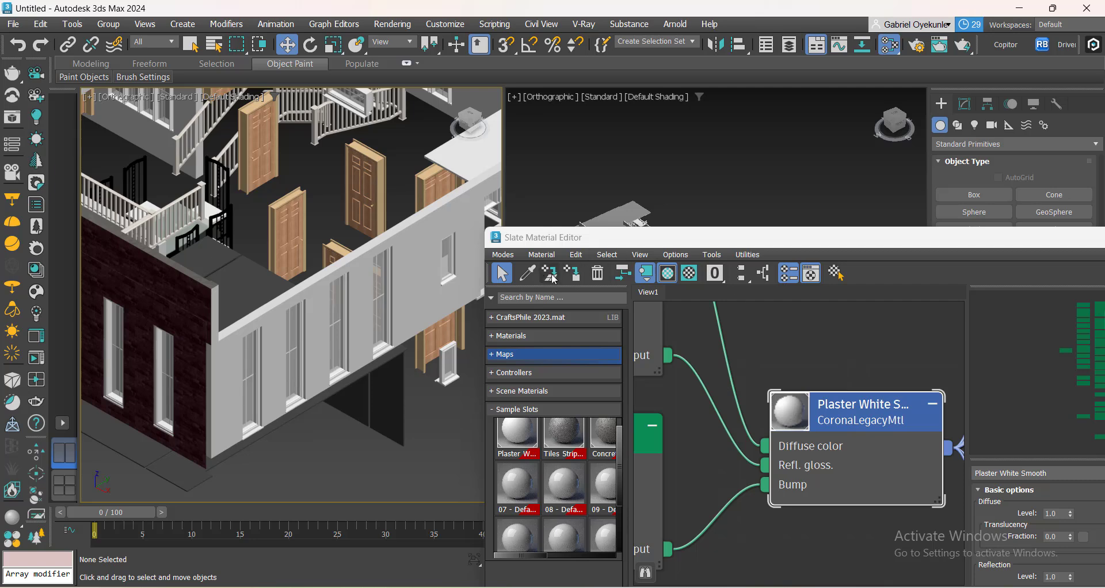
Pick the material of the light wall with the row of tall windows into the node view and inspect its sub-materials.
scroll(847, 431, "down", 2)
middle_click_drag(830, 446, 823, 587)
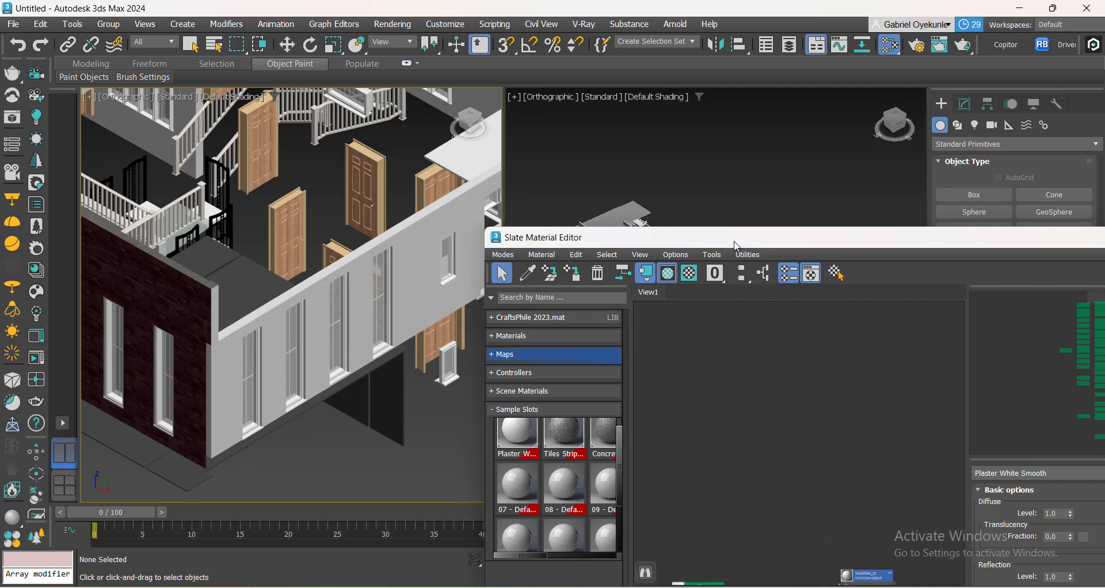
left_click_drag(734, 242, 641, 137)
scroll(763, 416, "down", 5)
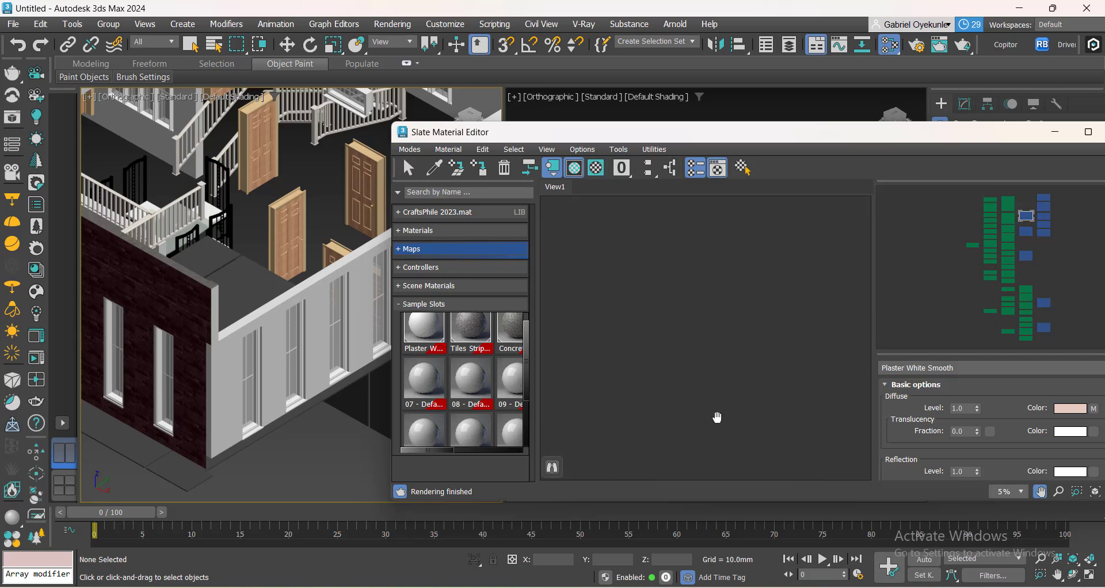
left_click(324, 297)
scroll(697, 349, "up", 6)
middle_click_drag(767, 327, 672, 391)
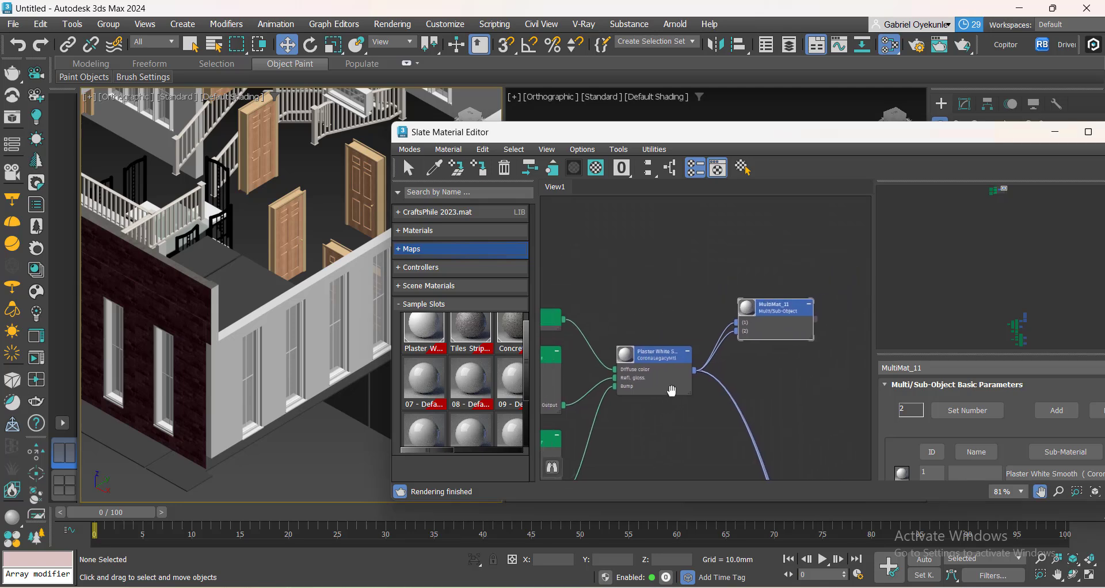
scroll(672, 391, "up", 5)
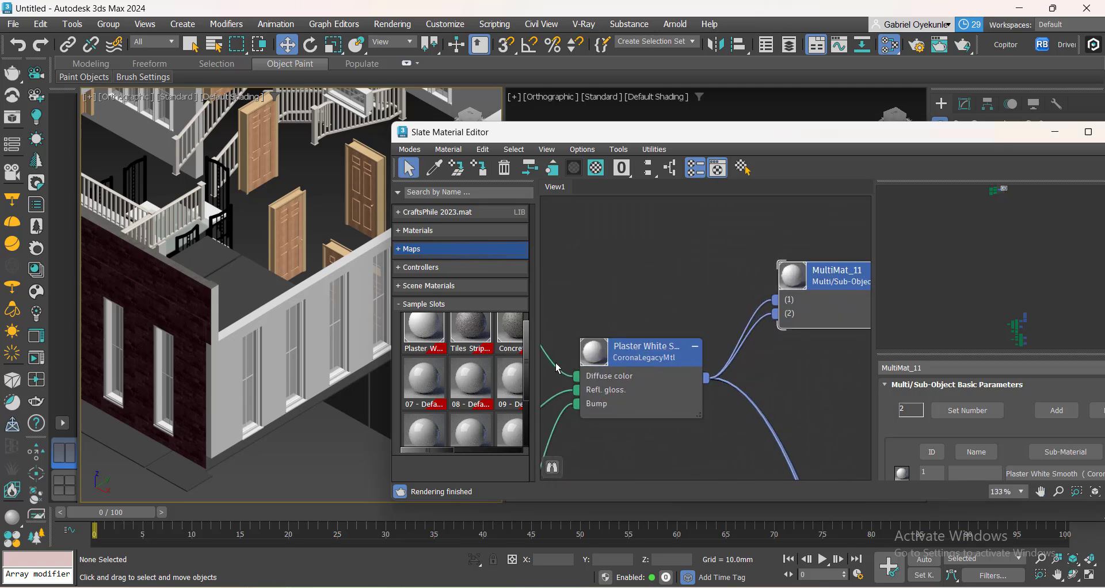
Select the light wall around the row of tall windows together with all similar objects and hide them.
left_click(314, 306)
right_click(315, 307)
left_click(325, 375)
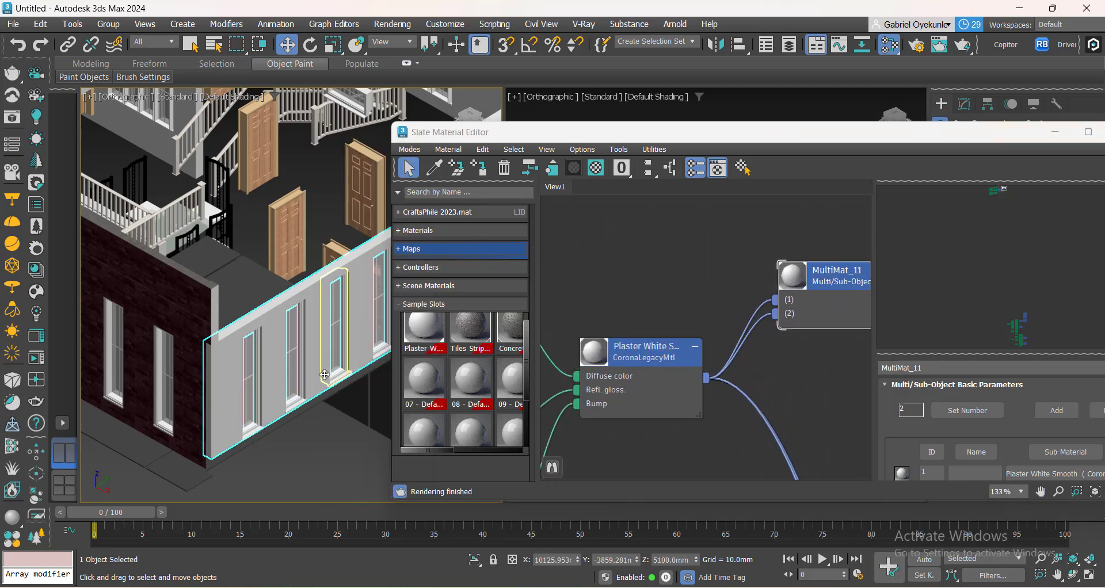
scroll(325, 375, "down", 5)
right_click(289, 389)
left_click(318, 340)
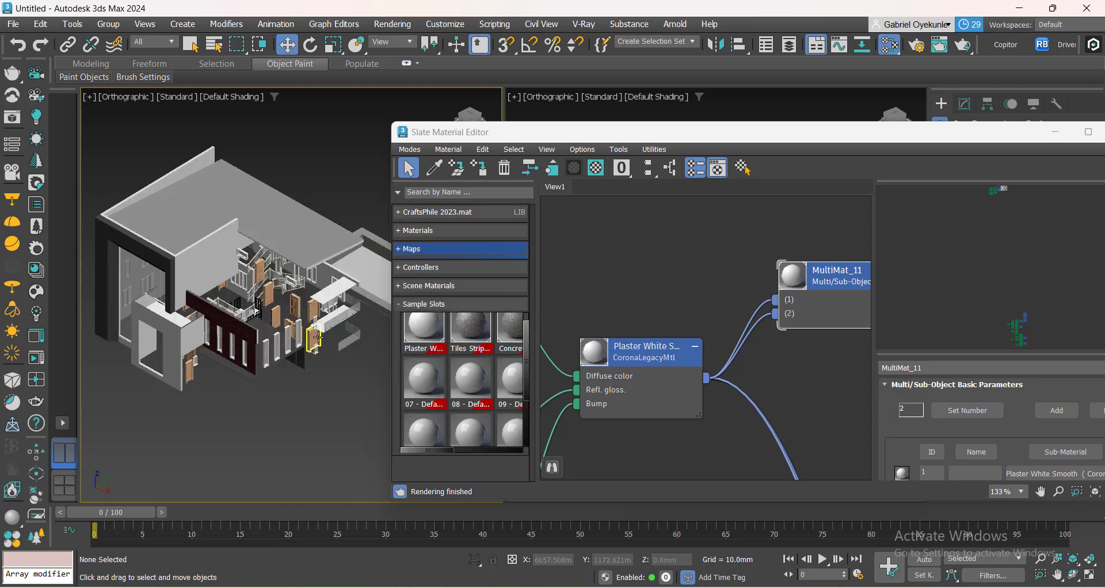
Select one of the tall windows together with all similar windows and isolate the selection.
scroll(267, 352, "up", 6)
scroll(211, 386, "down", 6)
middle_click_drag(212, 412, 248, 414)
middle_click_drag(269, 420, 283, 419)
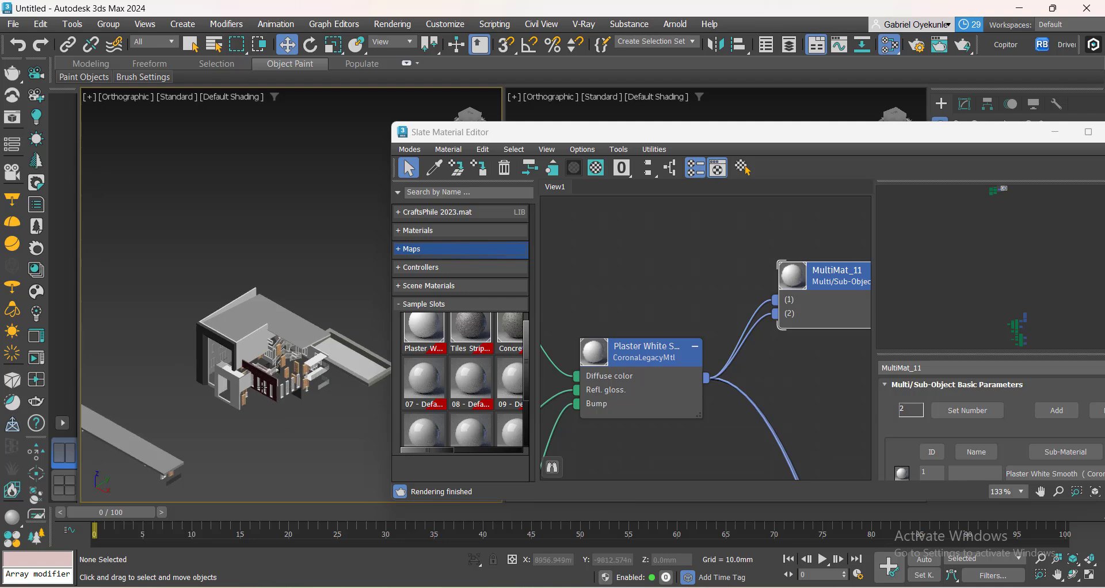
scroll(285, 416, "up", 10)
scroll(285, 414, "down", 10)
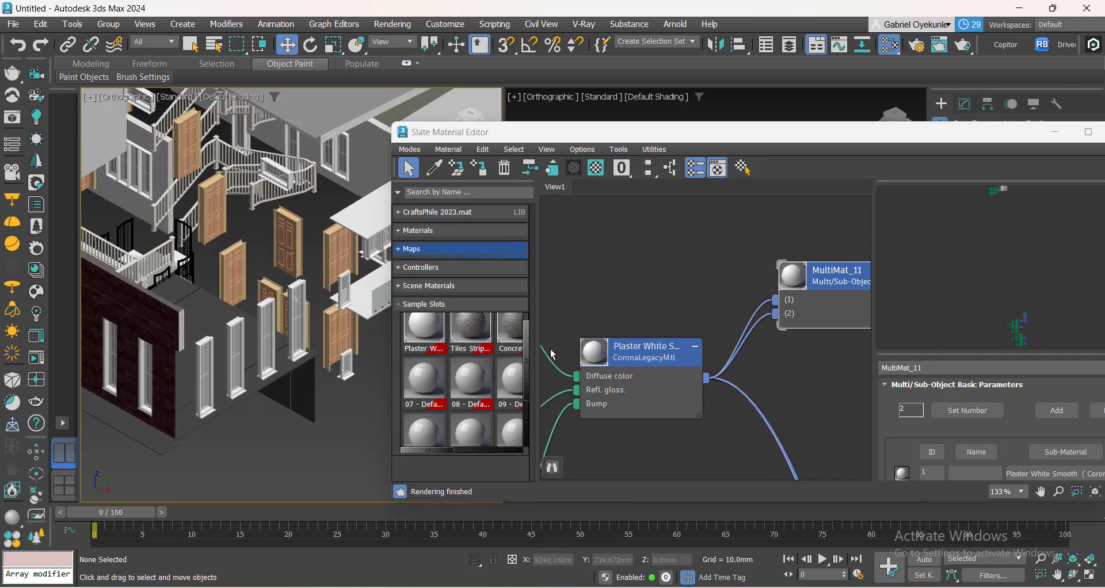
left_click(234, 360)
right_click(236, 361)
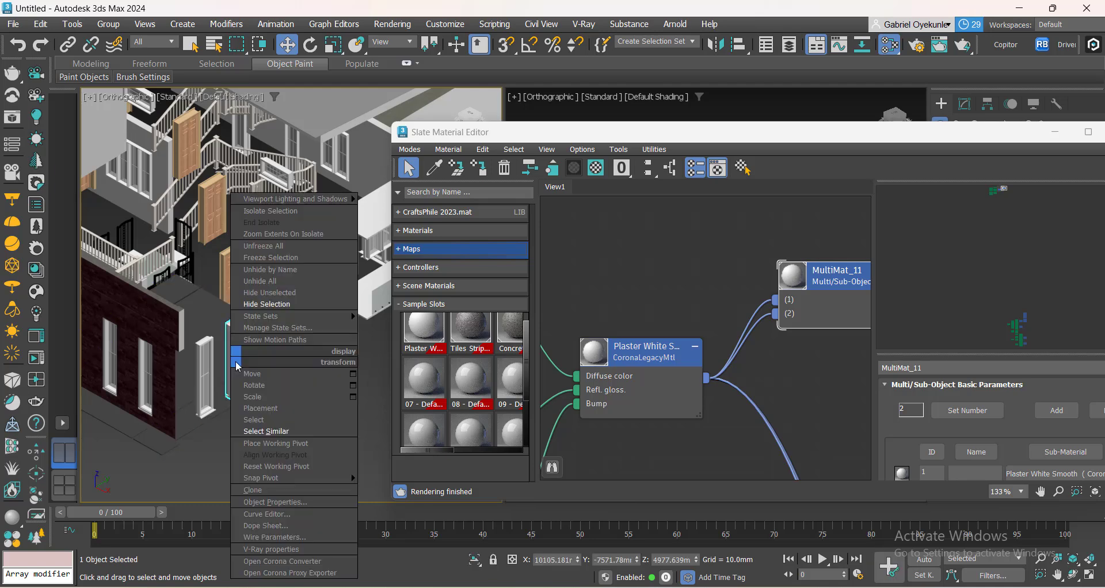
left_click(266, 431)
scroll(269, 430, "down", 5)
middle_click_drag(280, 430, 261, 370)
right_click(281, 368)
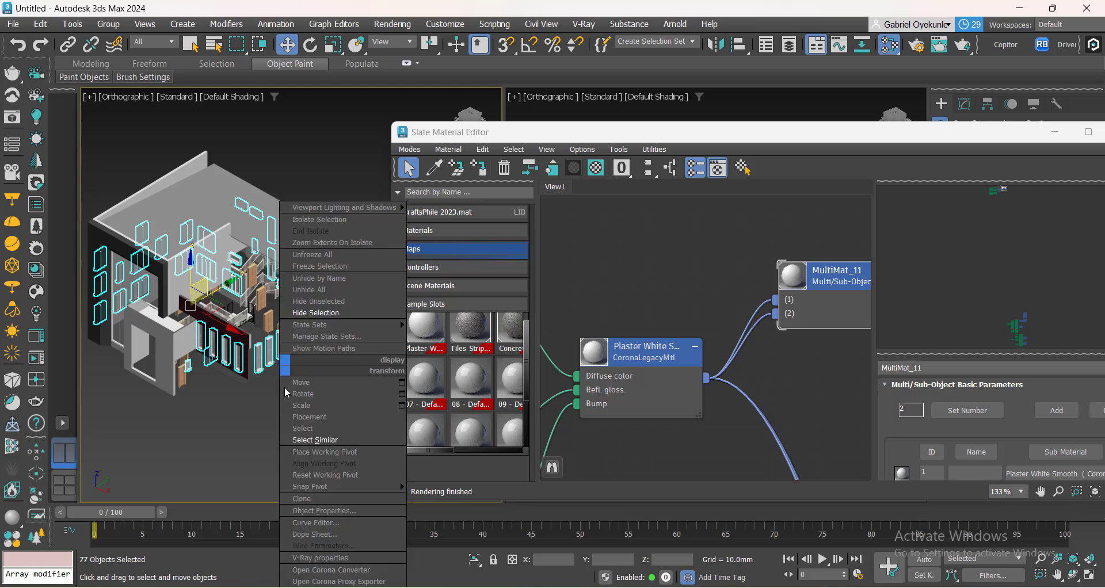
left_click(321, 226)
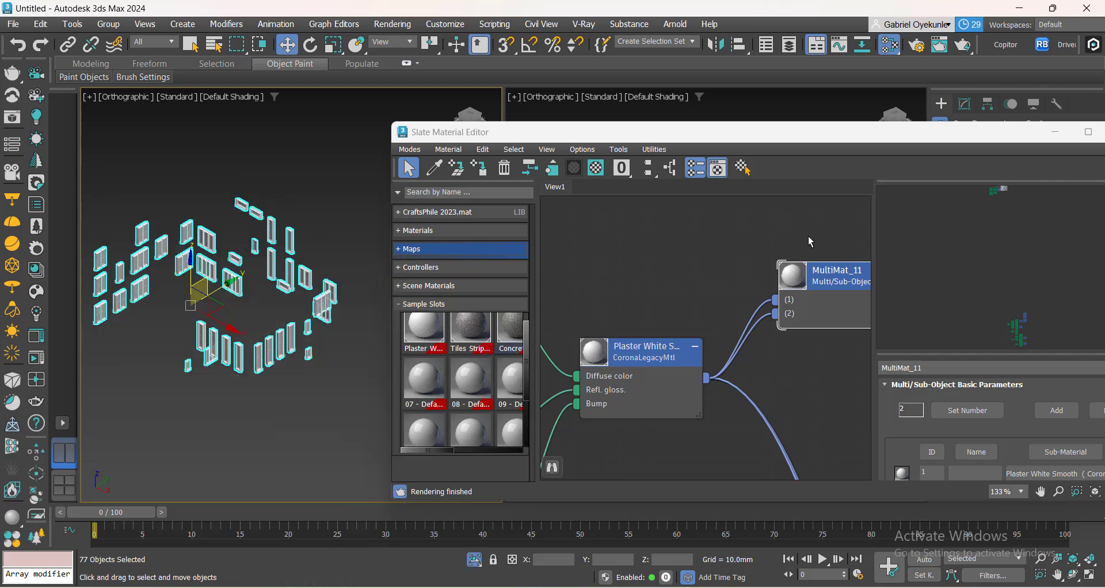
Pick the material of a tall isolated window into an empty area of the node view.
middle_click_drag(758, 371, 714, 397)
scroll(727, 367, "down", 10)
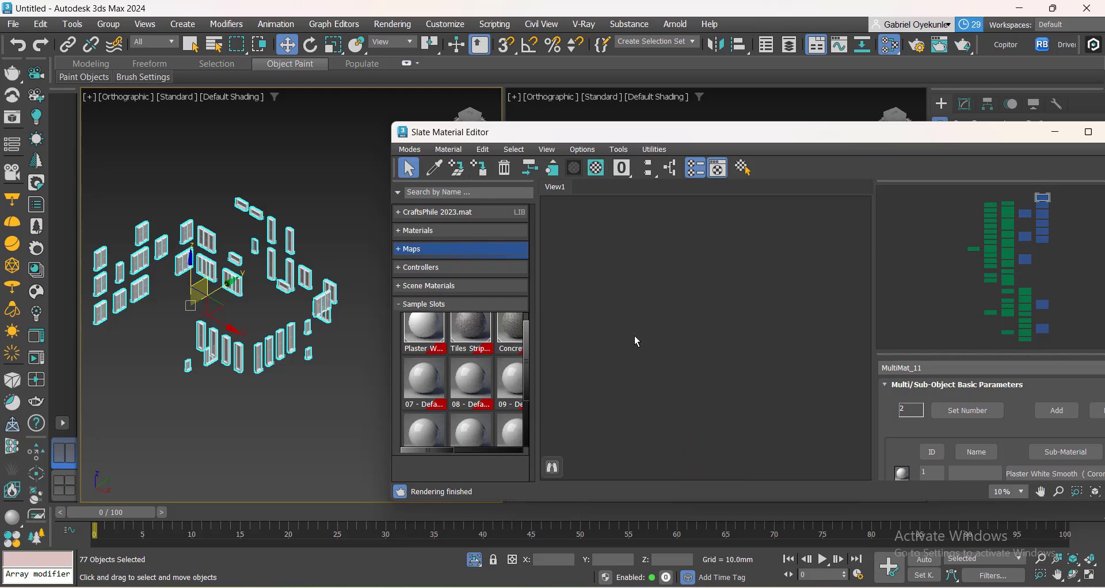
left_click(435, 168)
scroll(345, 329, "up", 5)
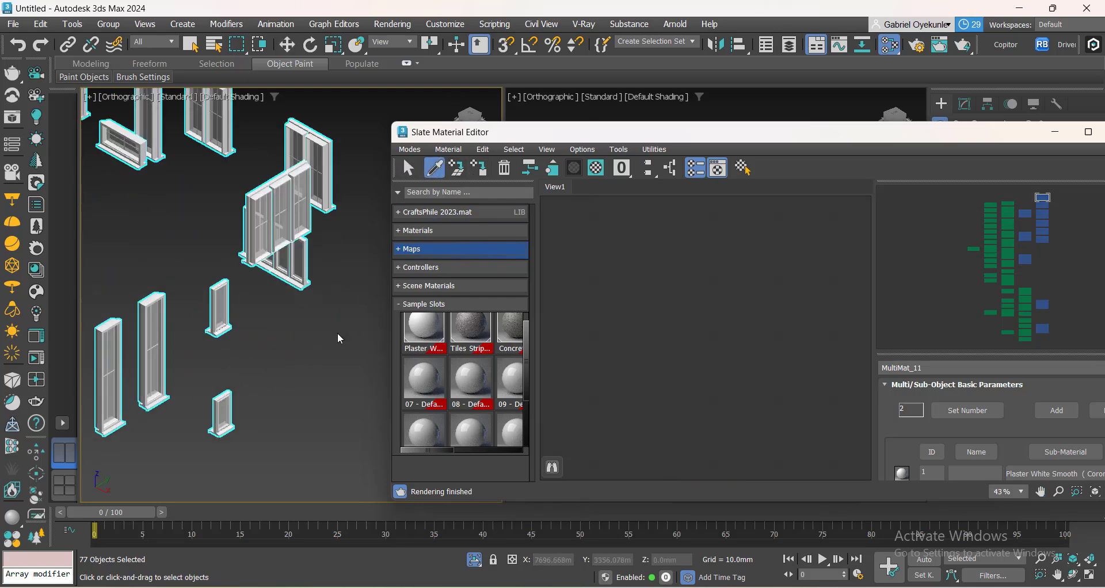
left_click(153, 349)
scroll(695, 360, "up", 5)
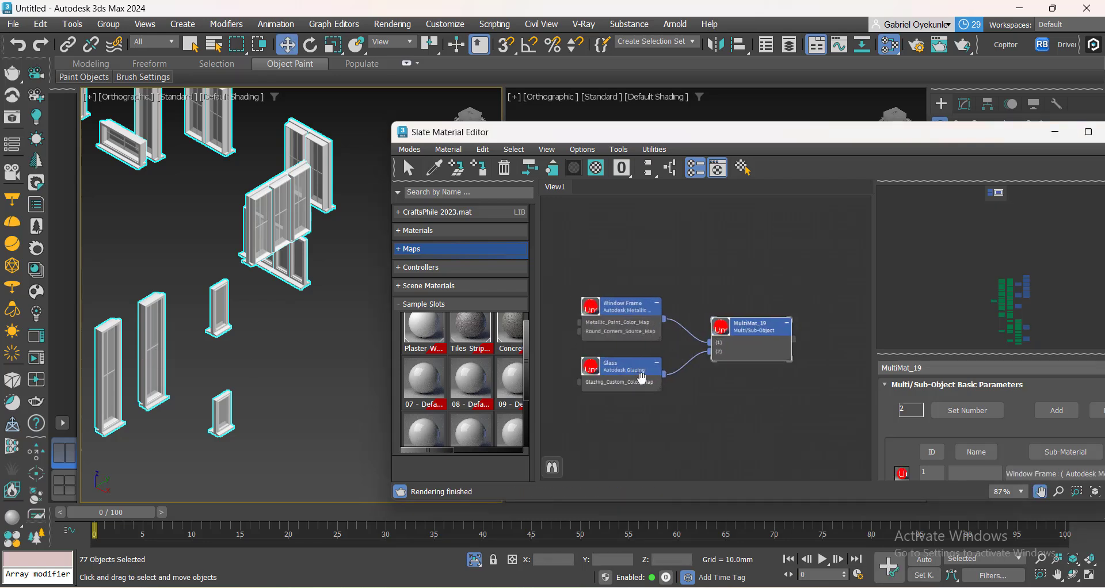
Change the windows' Glass sub-material from Autodesk Glazing to a CoronaPhysicalMtl.
middle_click_drag(633, 379, 668, 363)
scroll(699, 339, "up", 3)
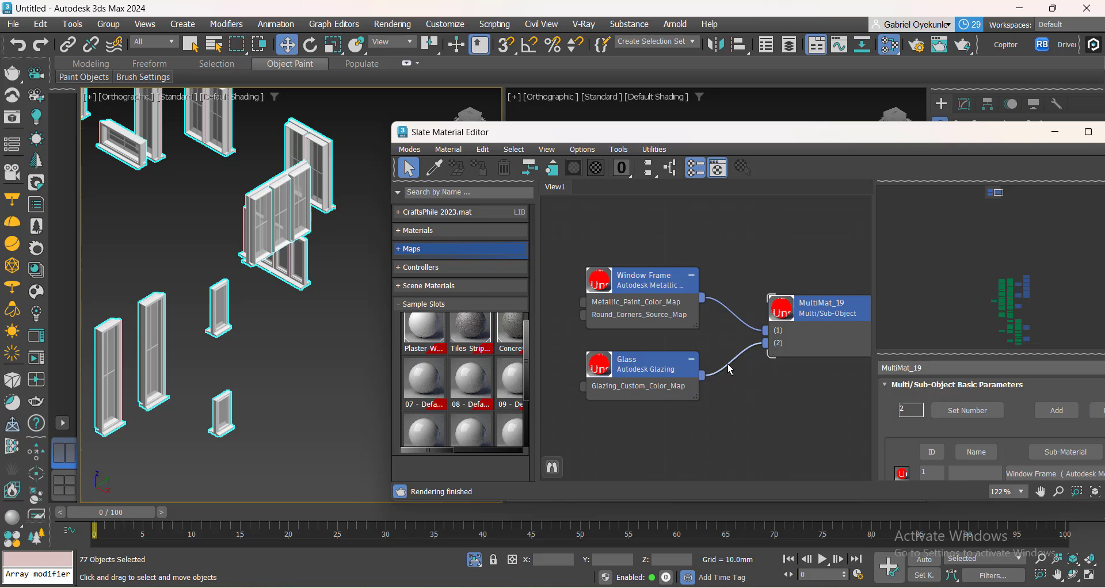
mouse_move(765, 331)
left_mouse_down()
mouse_move(668, 383)
mouse_move(771, 324)
mouse_move(724, 369)
mouse_move(768, 344)
left_mouse_up()
right_click(656, 377)
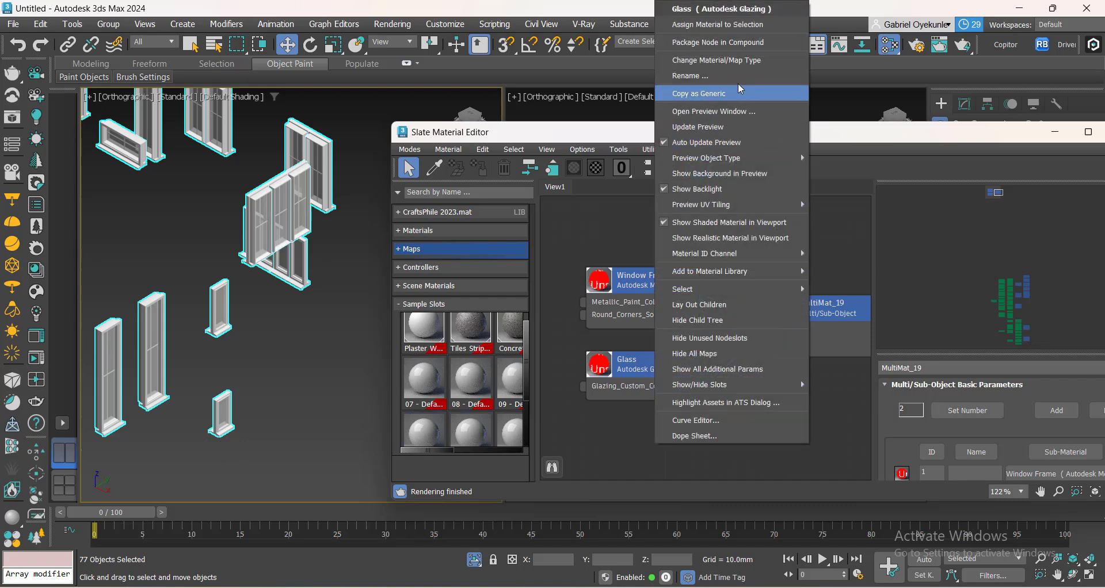
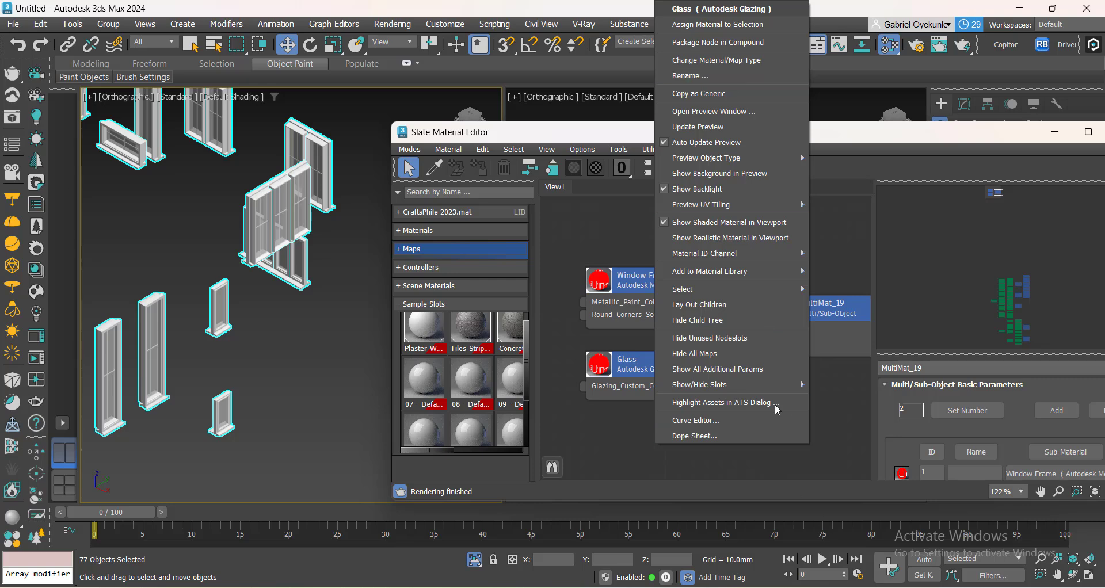
left_click(740, 60)
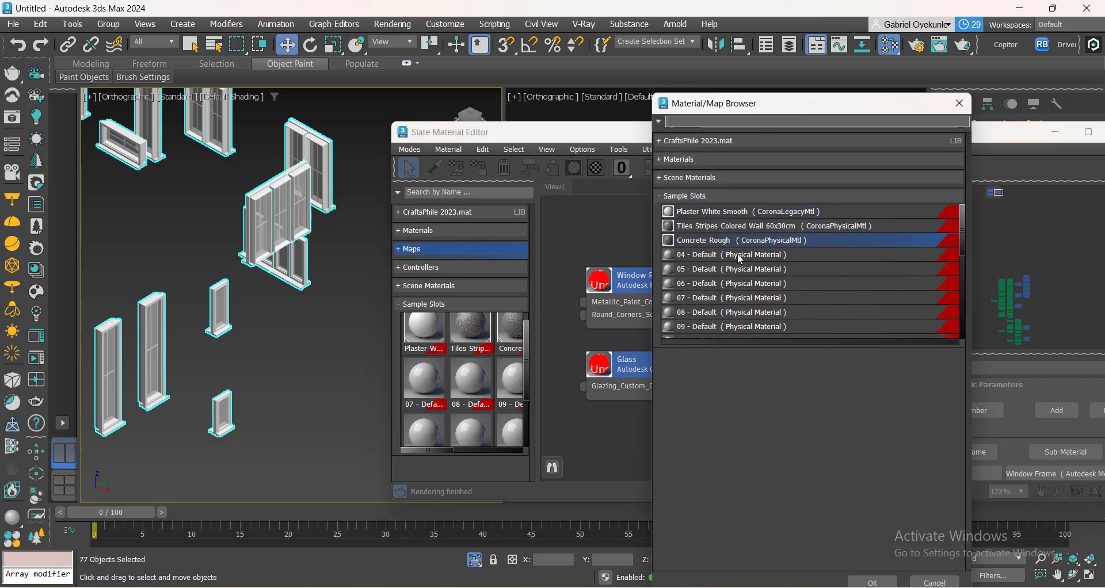
left_click(674, 160)
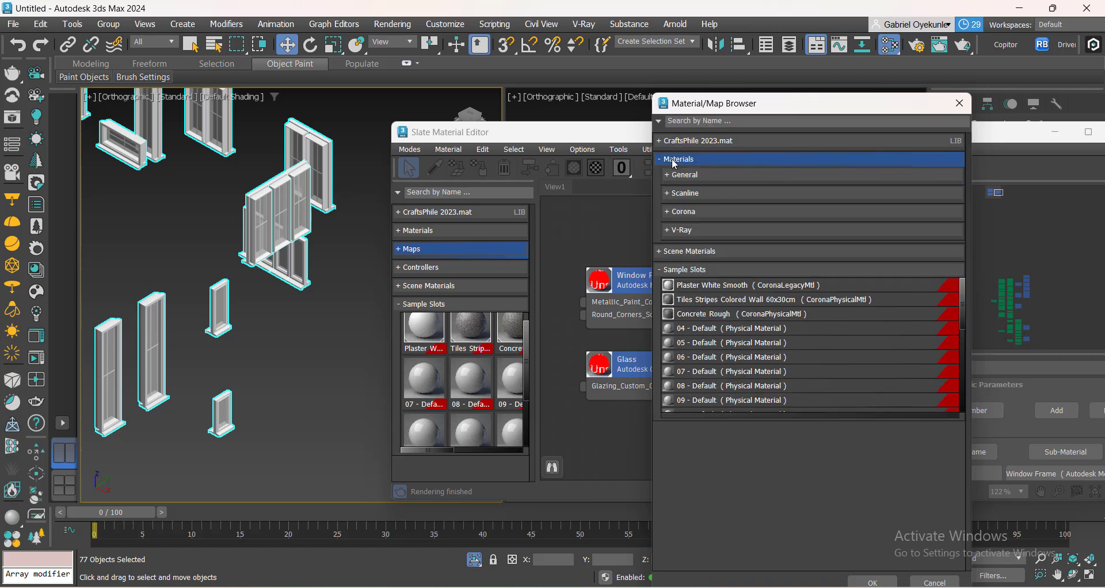
left_click(685, 212)
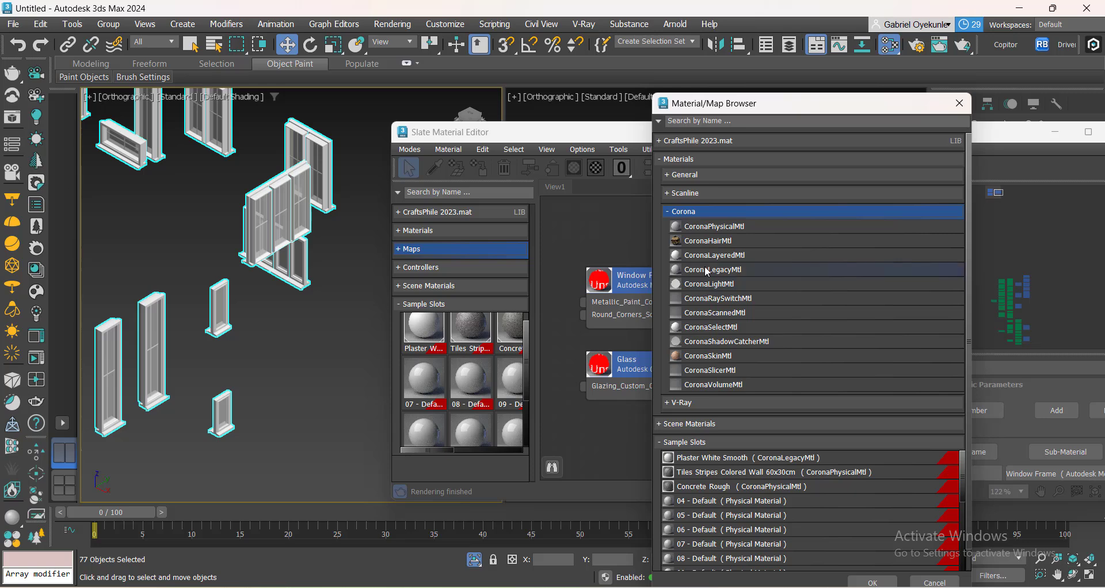
double_click(709, 227)
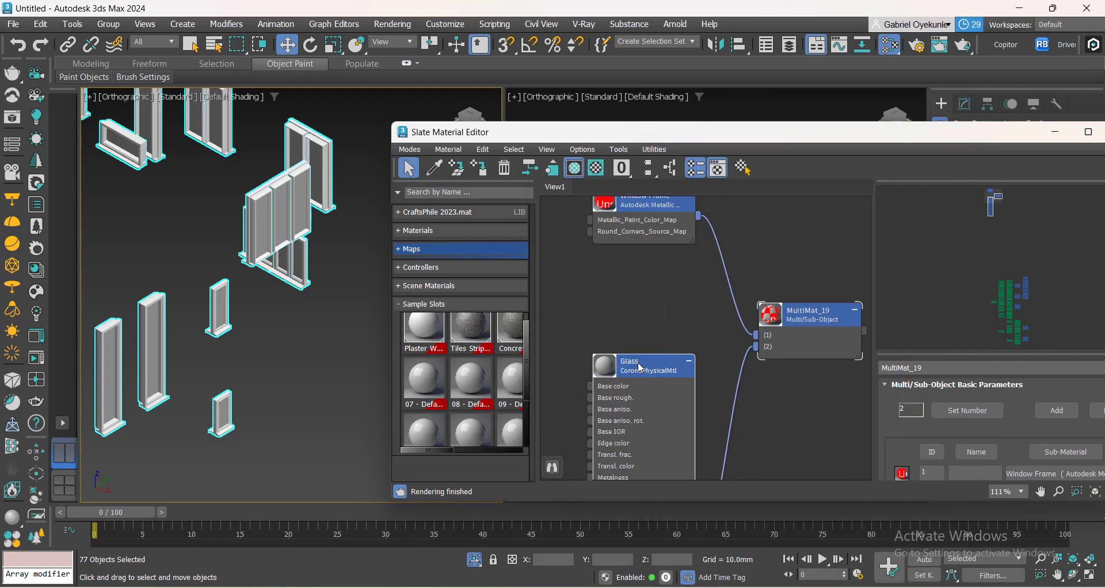
Open the new Glass material's parameters and reposition the material editor so they are within view.
double_click(638, 363)
scroll(667, 364, "down", 3)
middle_click_drag(674, 377, 634, 302)
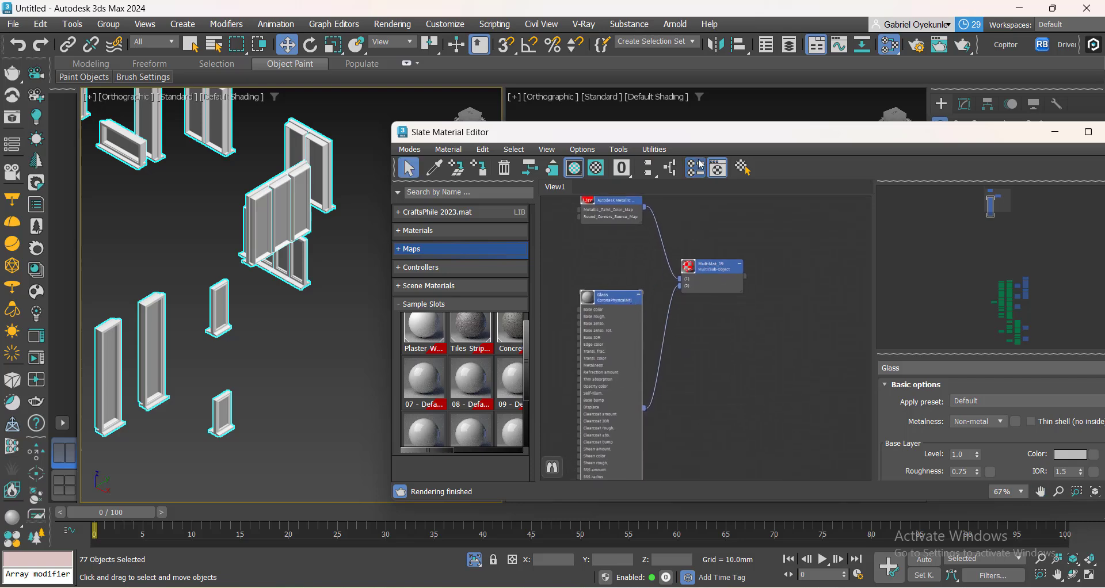
left_click_drag(709, 140, 659, 109)
Examine the panes of the isolated windows in the viewport, up close and as a whole group.
scroll(535, 192, "up", 3)
scroll(276, 206, "up", 5)
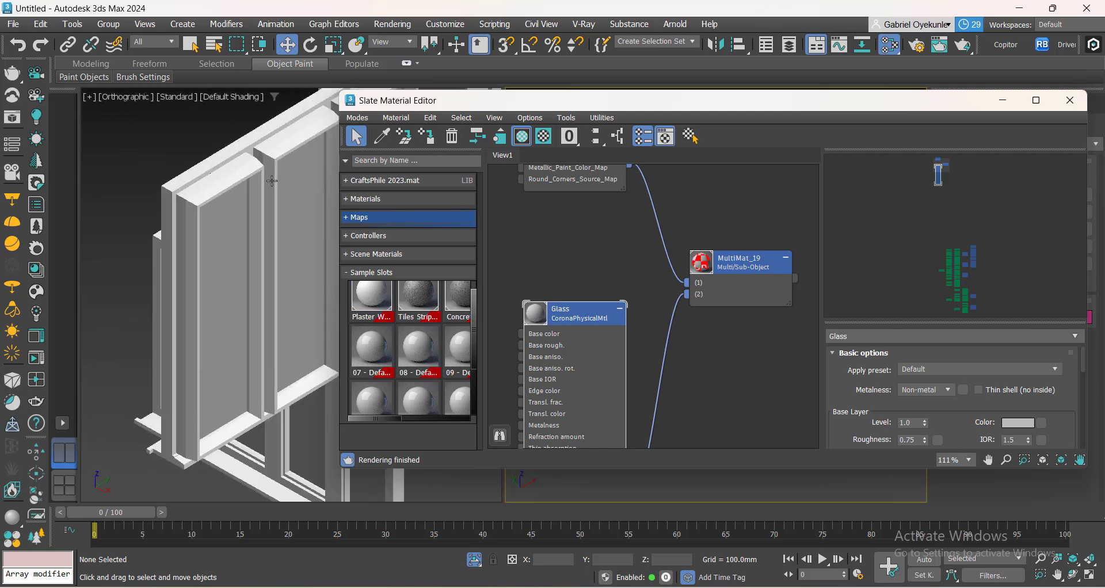
scroll(224, 242, "down", 6)
scroll(242, 301, "down", 6)
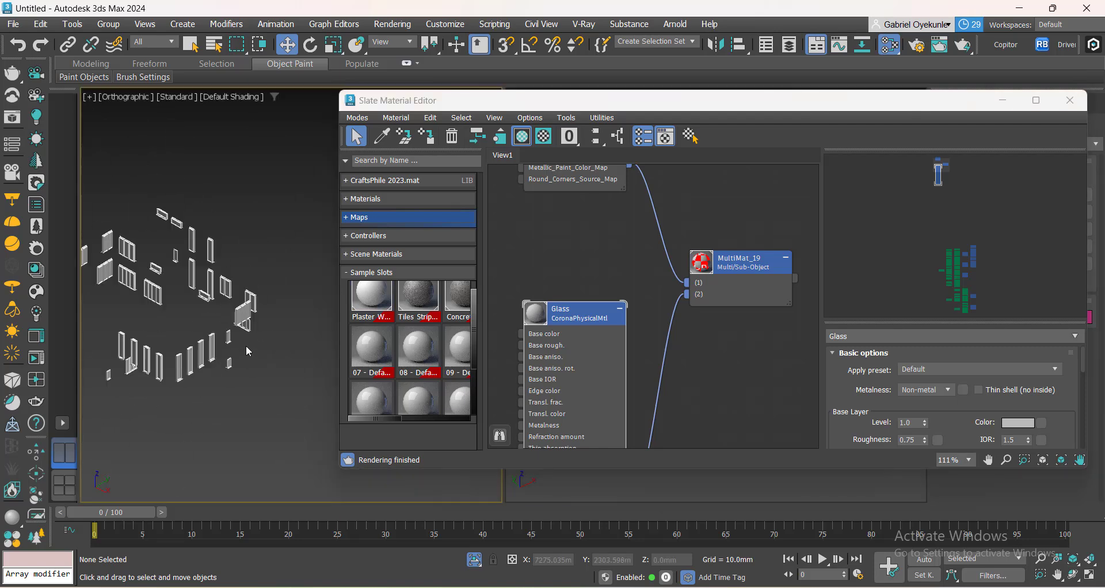
scroll(290, 312, "up", 3)
scroll(291, 312, "up", 3)
scroll(589, 338, "up", 2)
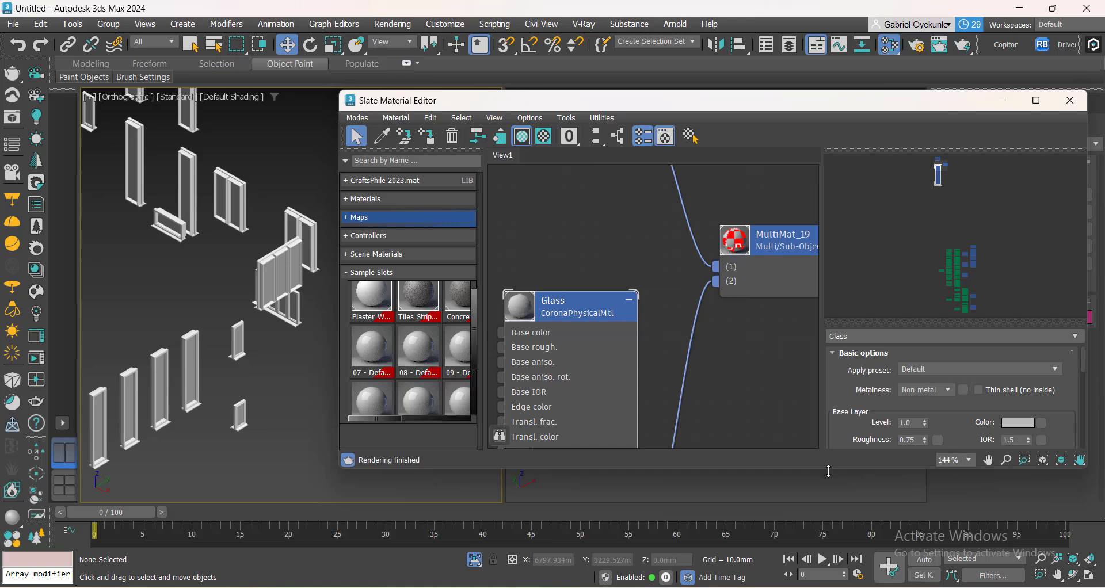
Enlarge the material editor and its parameter area to show more of the Glass material's base settings.
left_click_drag(830, 471, 829, 531)
scroll(843, 431, "down", 1)
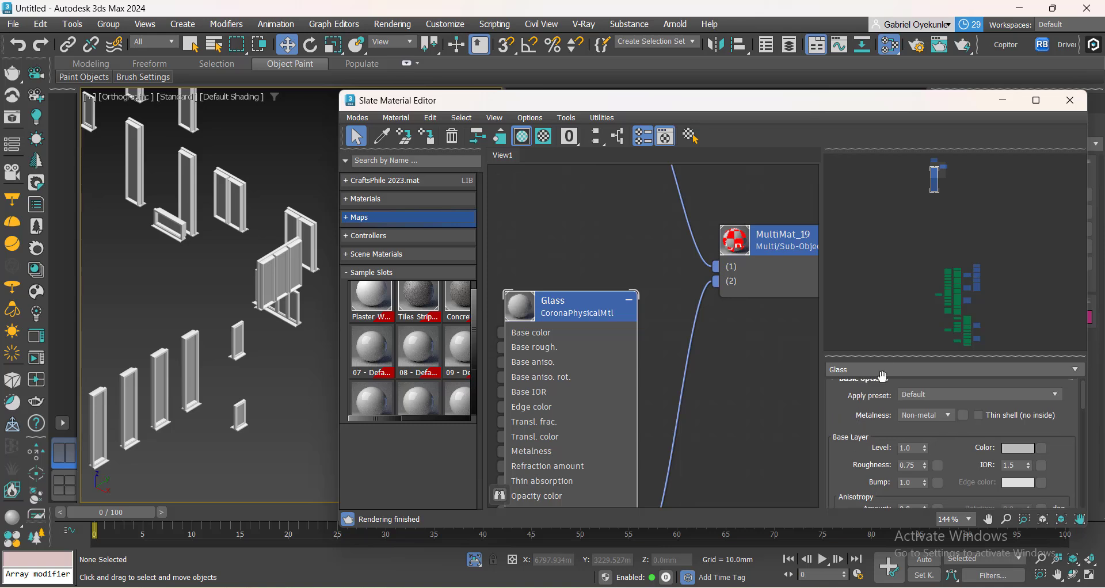
left_click_drag(889, 358, 883, 283)
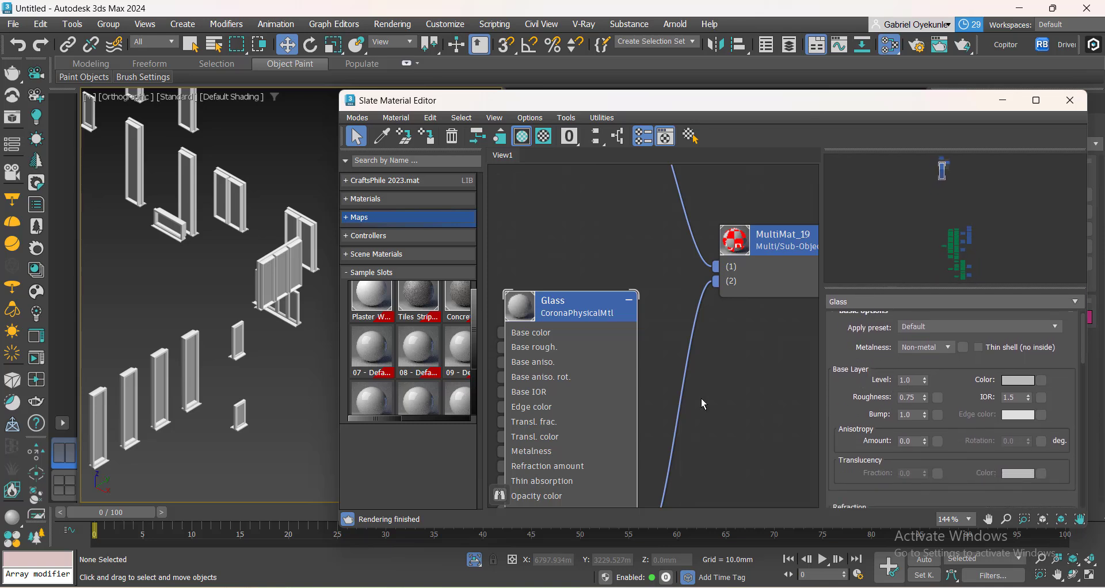
scroll(540, 333, "up", 3)
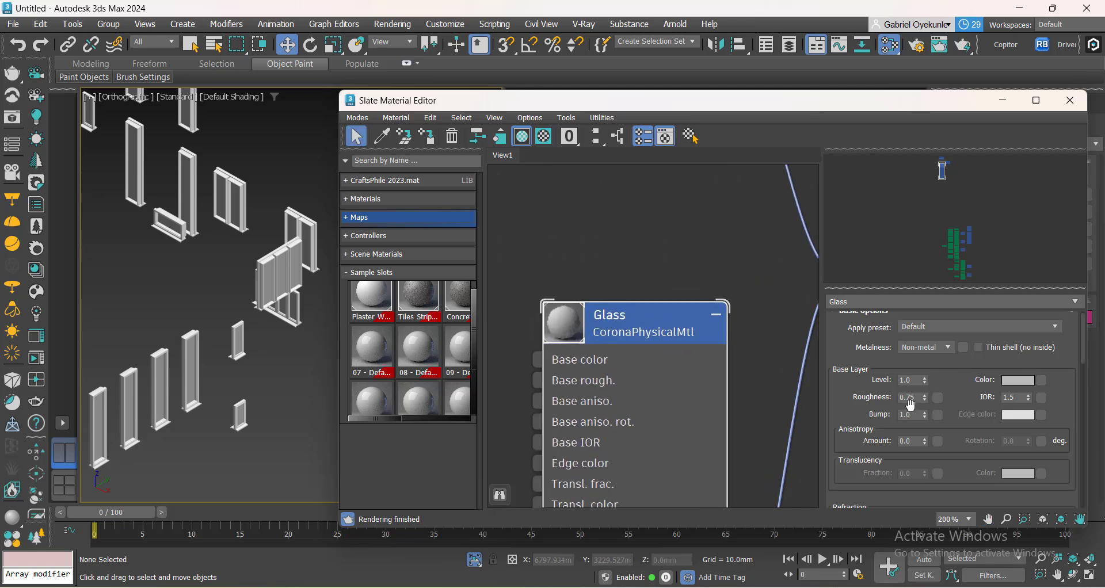
scroll(863, 386, "up", 1)
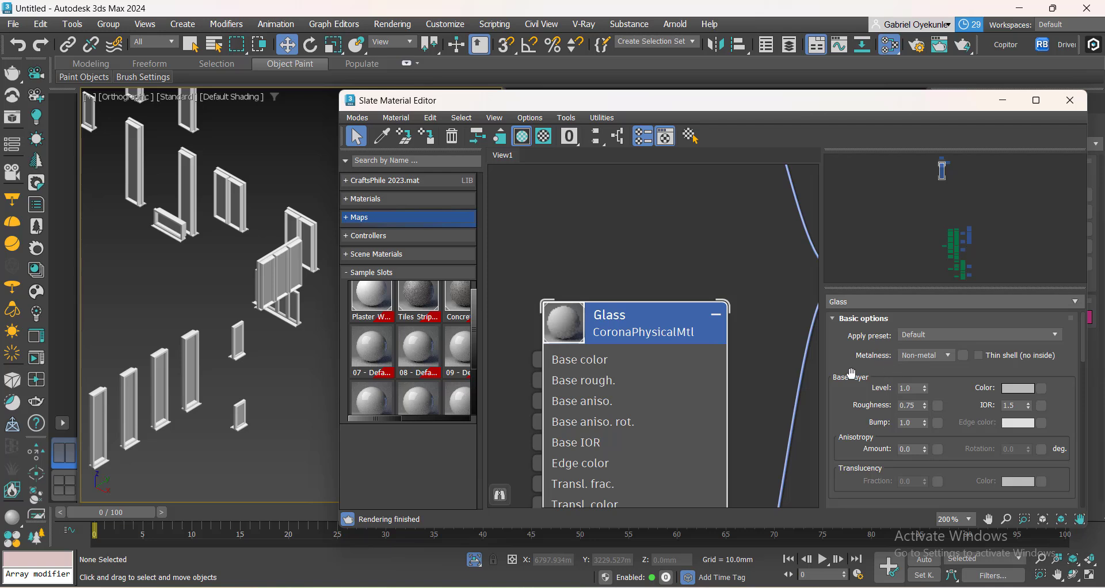
left_click_drag(636, 321, 659, 298)
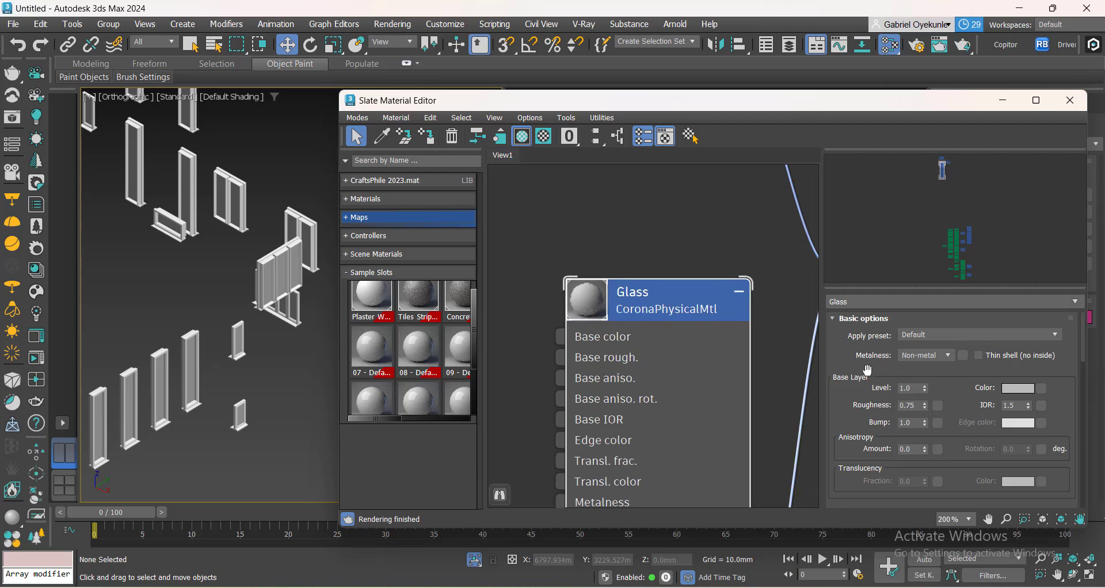
Try the Metal metalness option on the Glass material and switch it back to Non-metal.
left_click(943, 357)
left_click(943, 357)
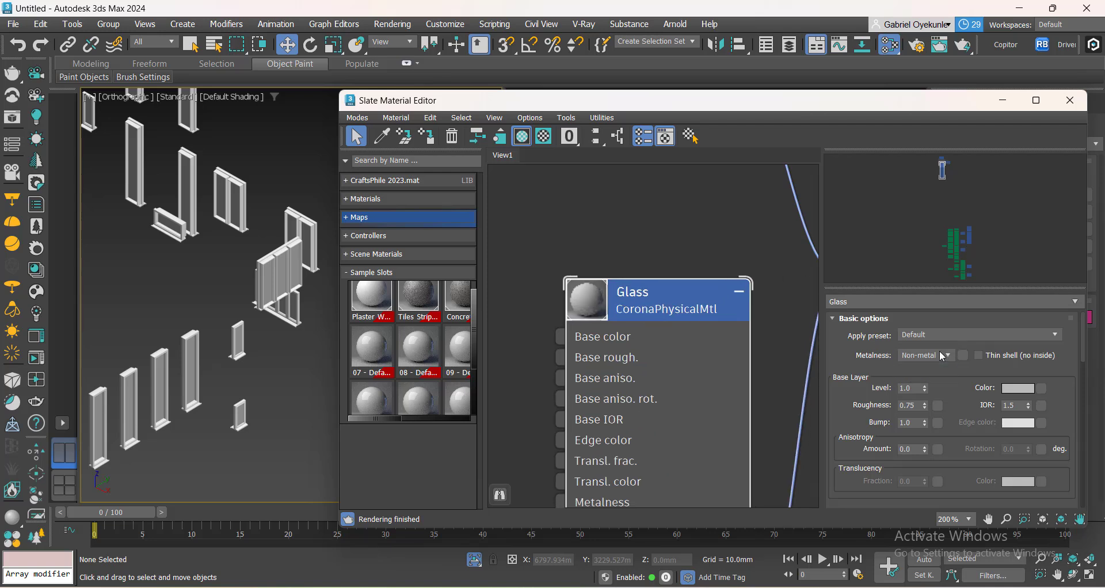
left_click(932, 357)
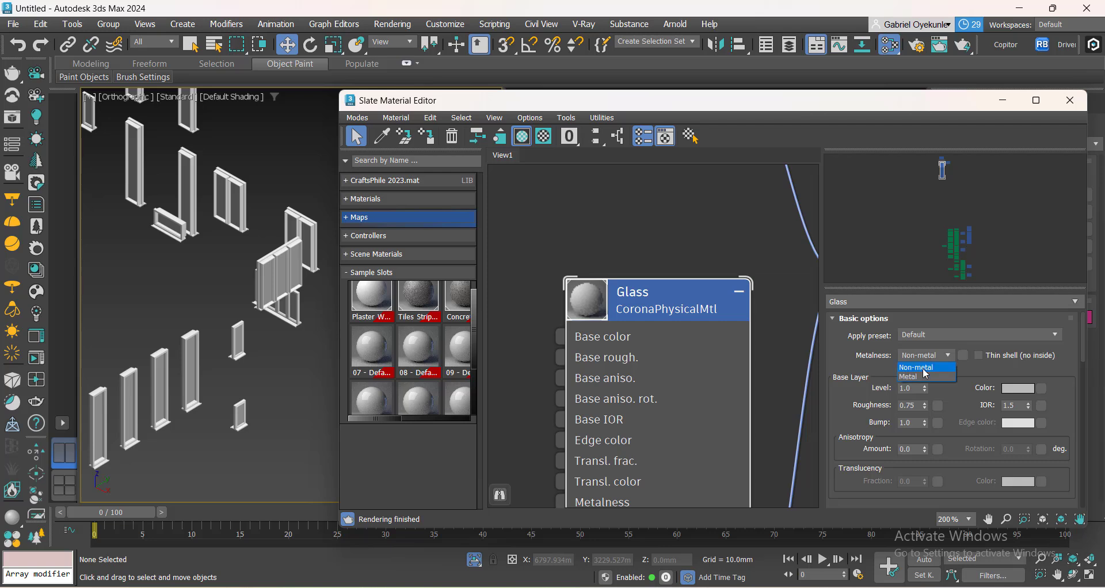
left_click(922, 378)
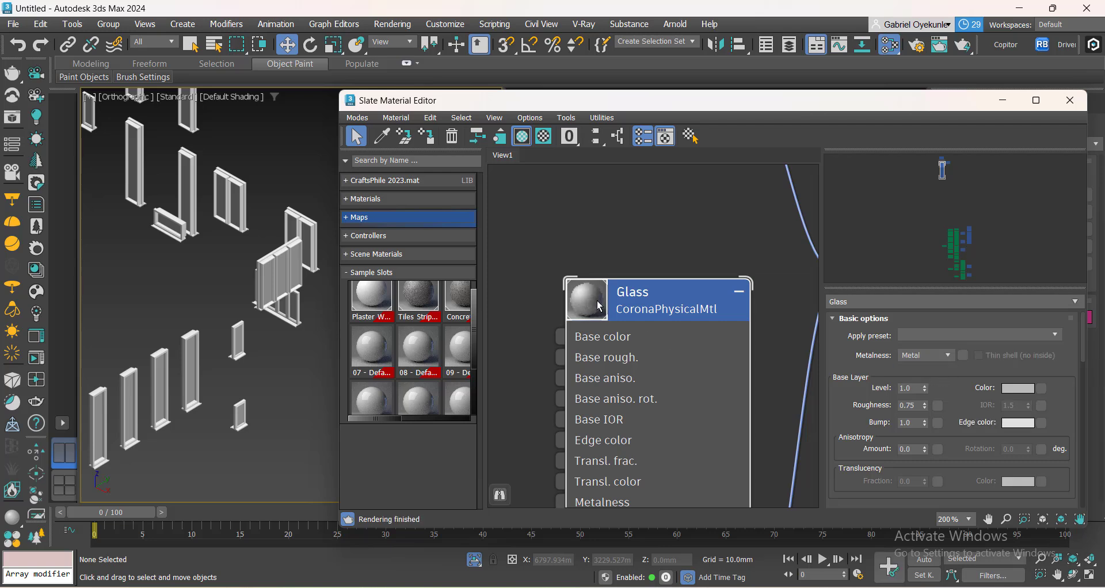
left_click(923, 357)
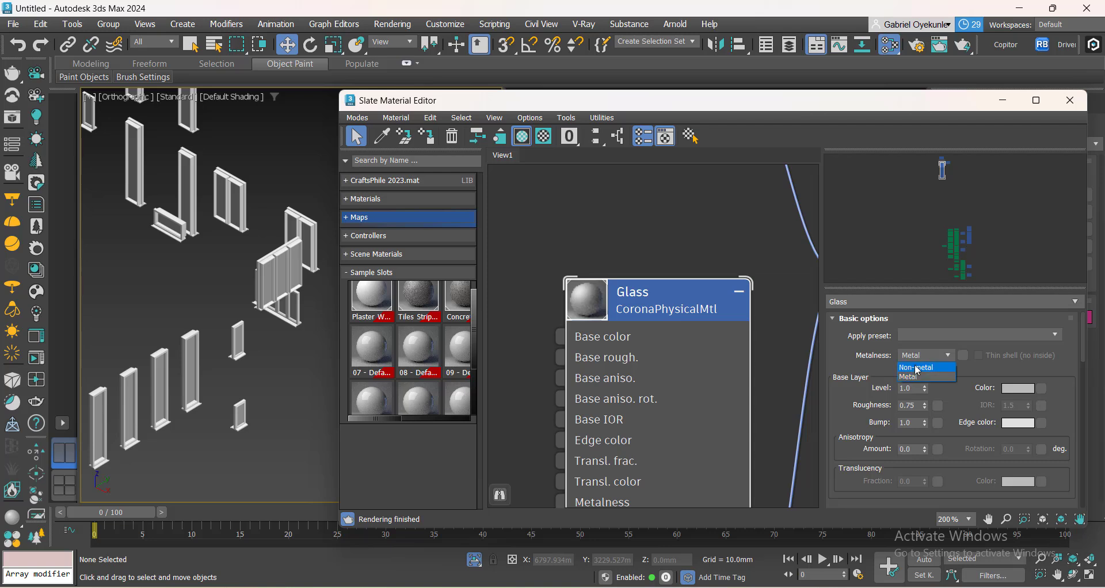
left_click(918, 369)
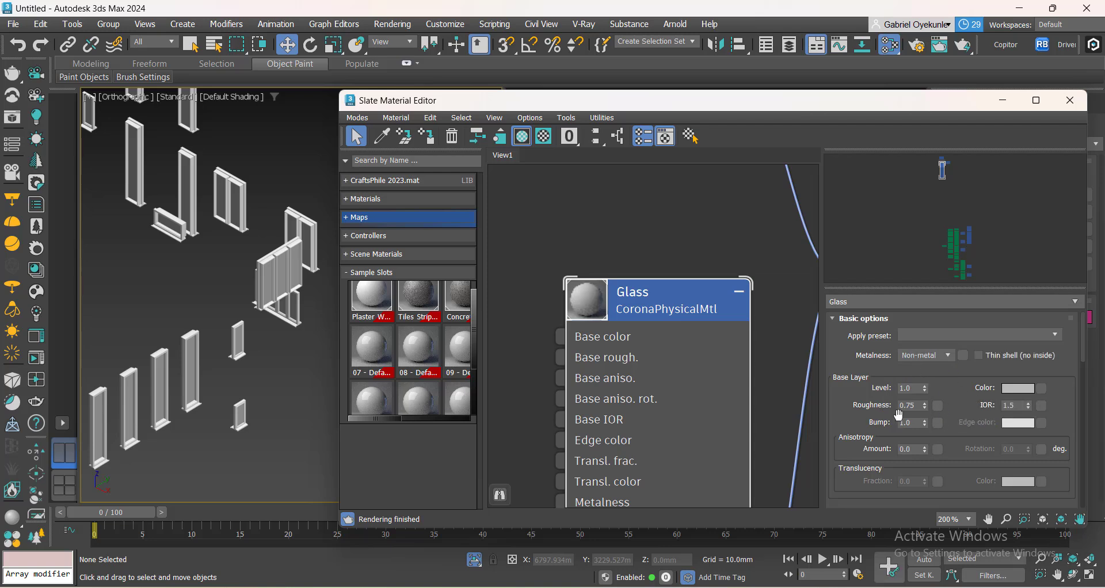
Set the Glass material's base color to black.
middle_click_drag(576, 406, 593, 411)
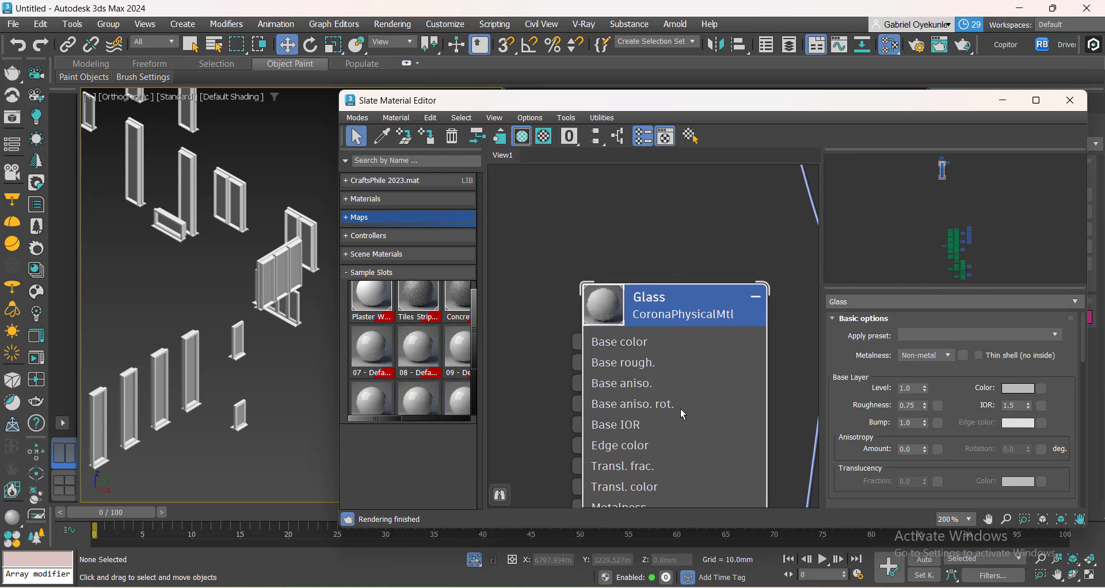
left_click(1017, 395)
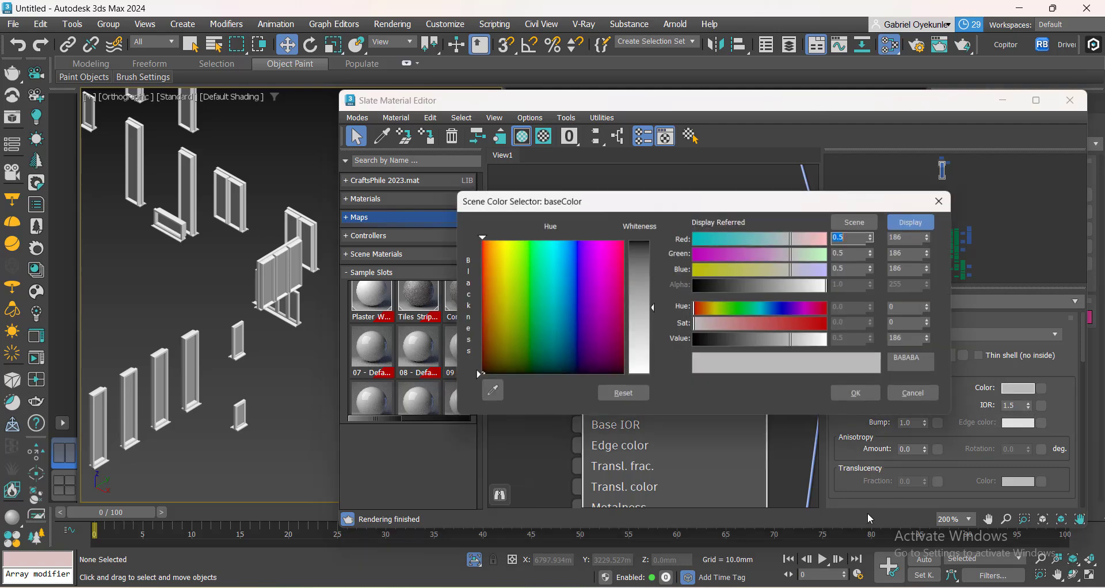
left_click_drag(758, 339, 655, 341)
left_click(858, 396)
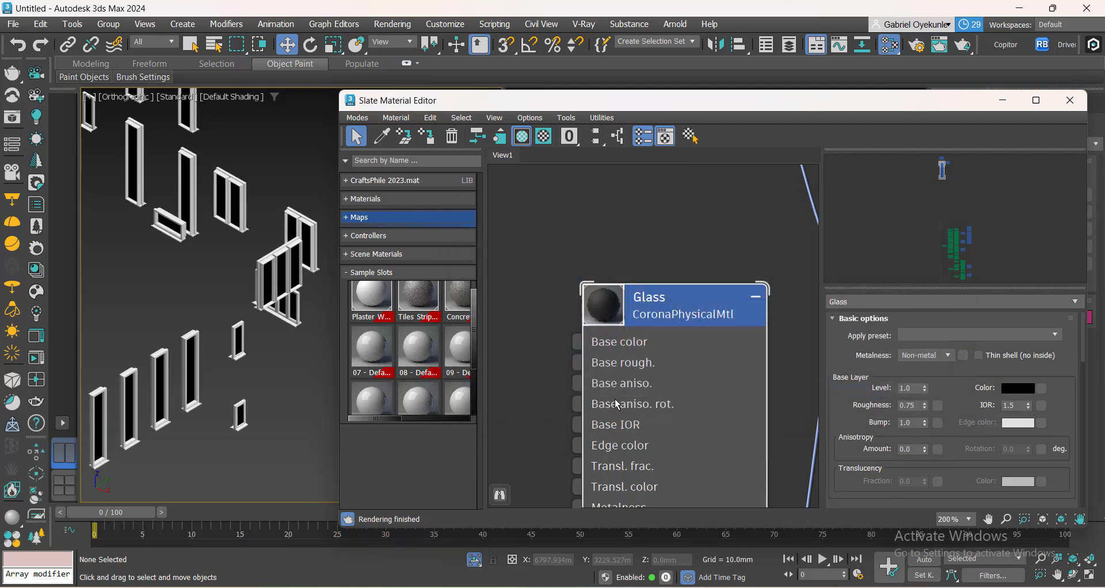
left_click_drag(693, 288, 650, 240)
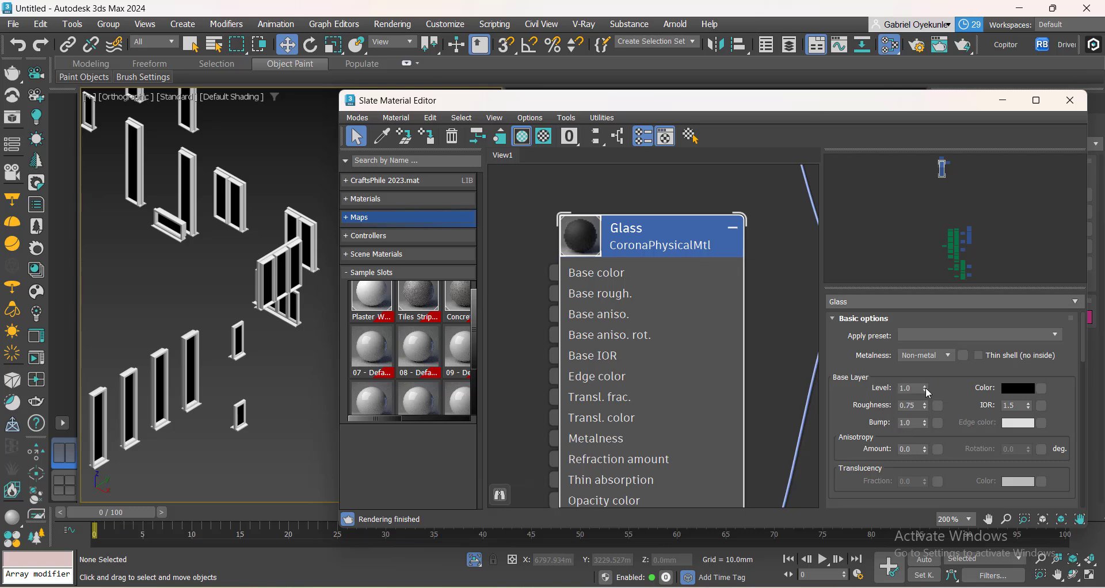
Set the Glass material's refraction amount to 1.
left_click_drag(955, 413, 962, 326)
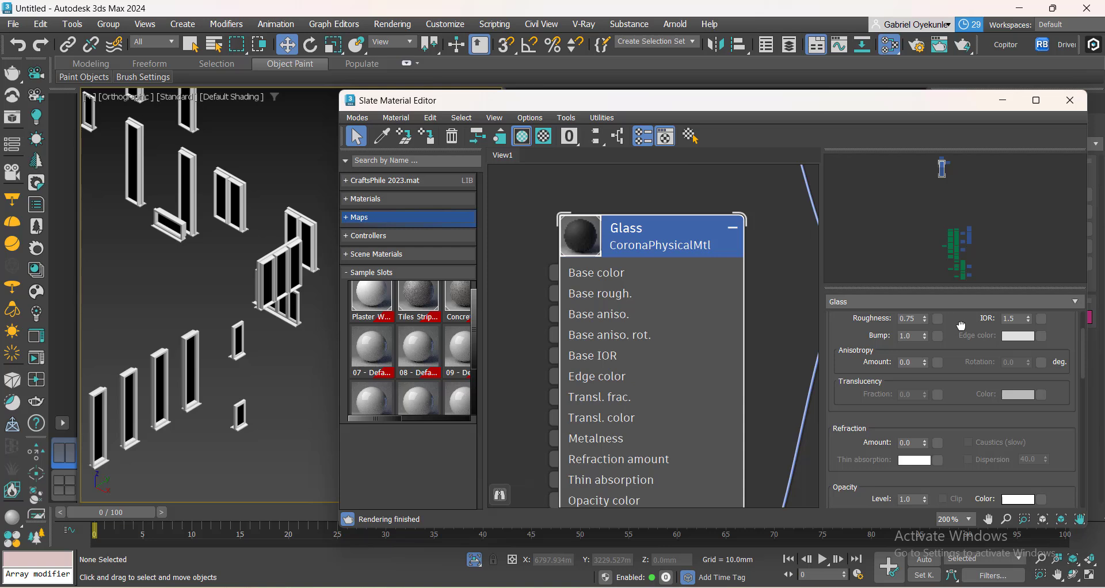
left_click(905, 444)
type("1")
key("Return")
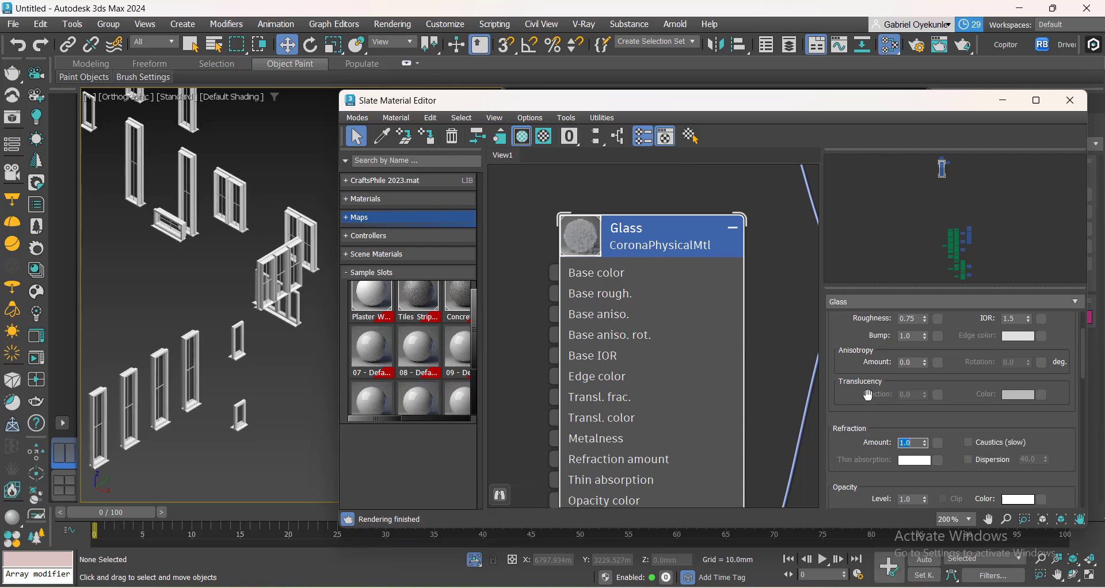
middle_click_drag(757, 305, 747, 361)
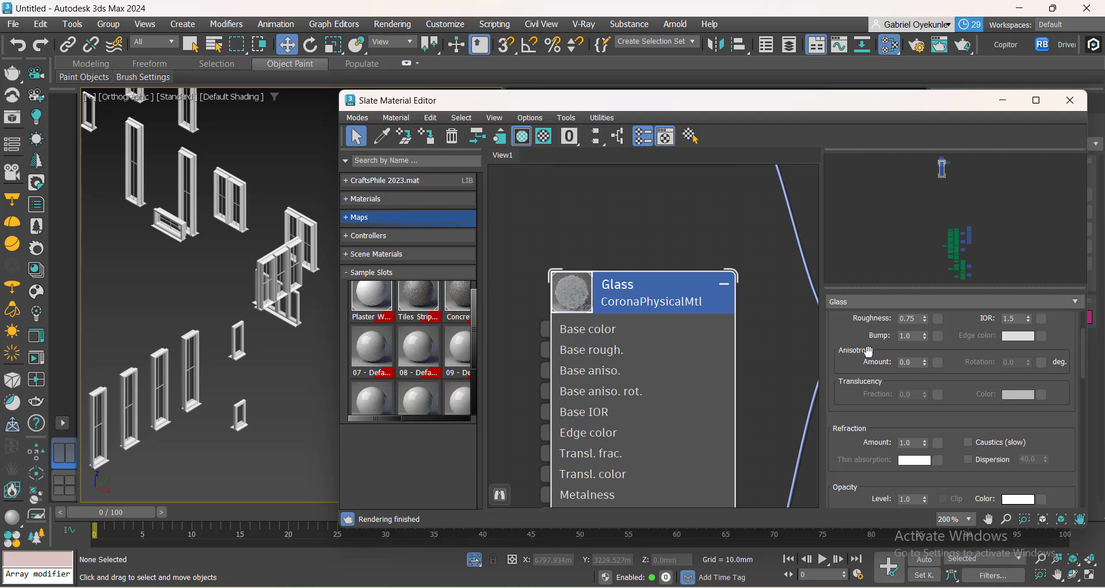
scroll(849, 344, "up", 3)
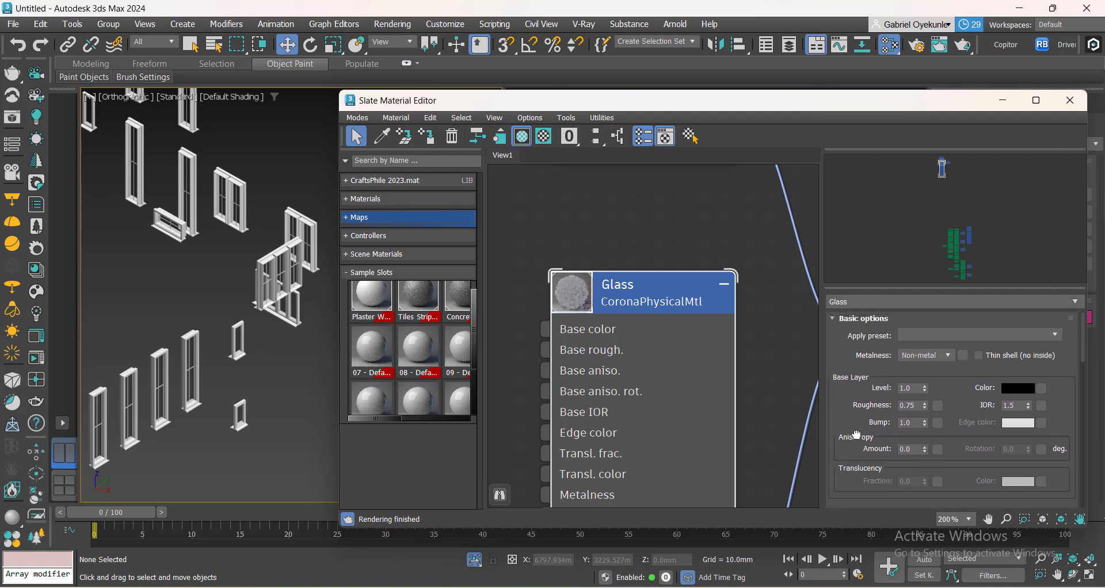
Reset the Glass material's refraction amount to 0.
scroll(858, 433, "down", 1)
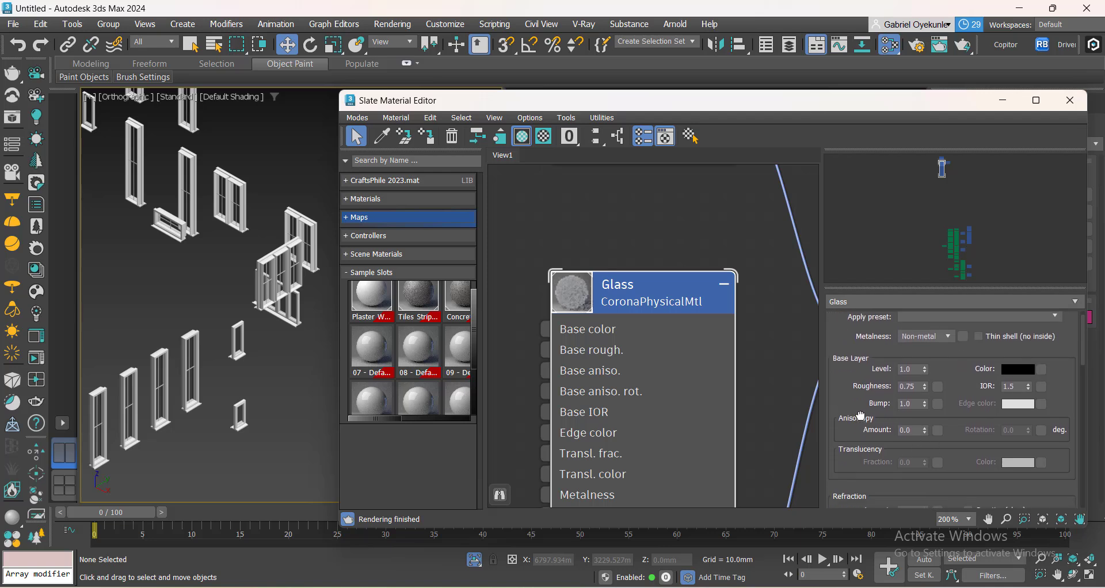
scroll(862, 416, "down", 1)
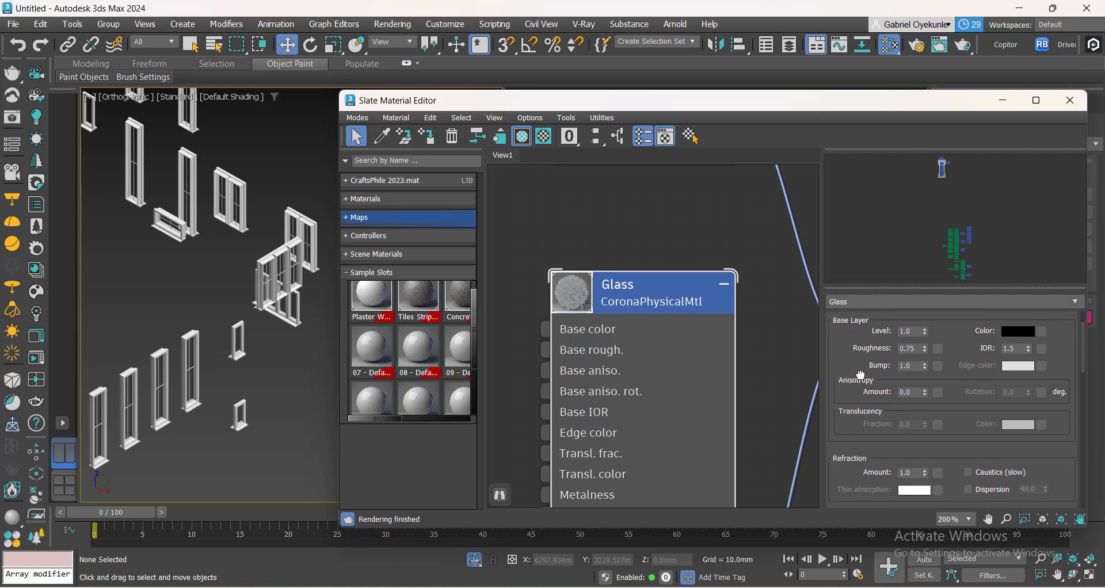
double_click(914, 449)
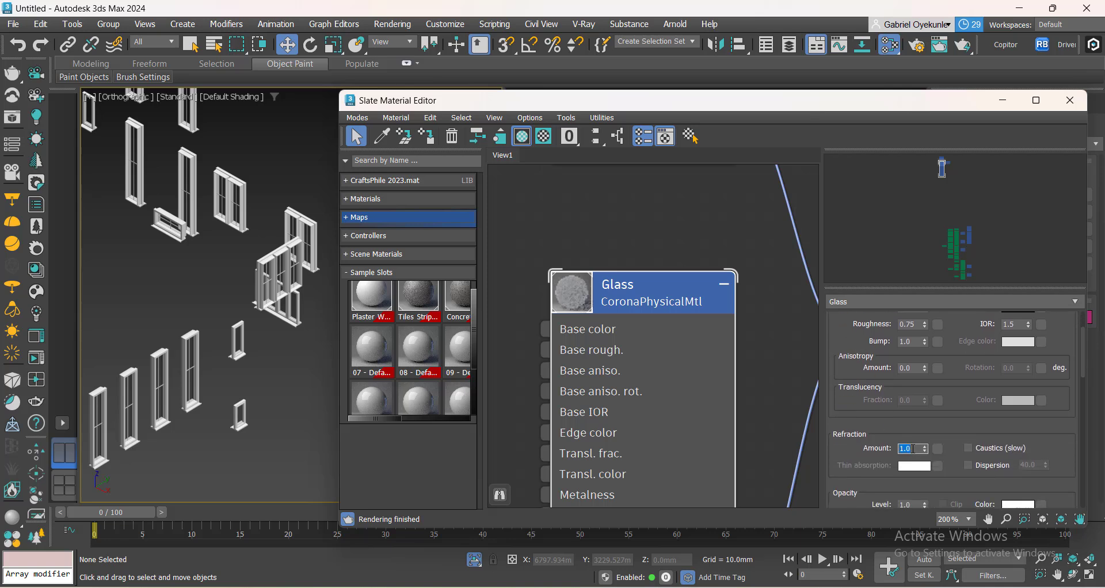
type("0")
key("Return")
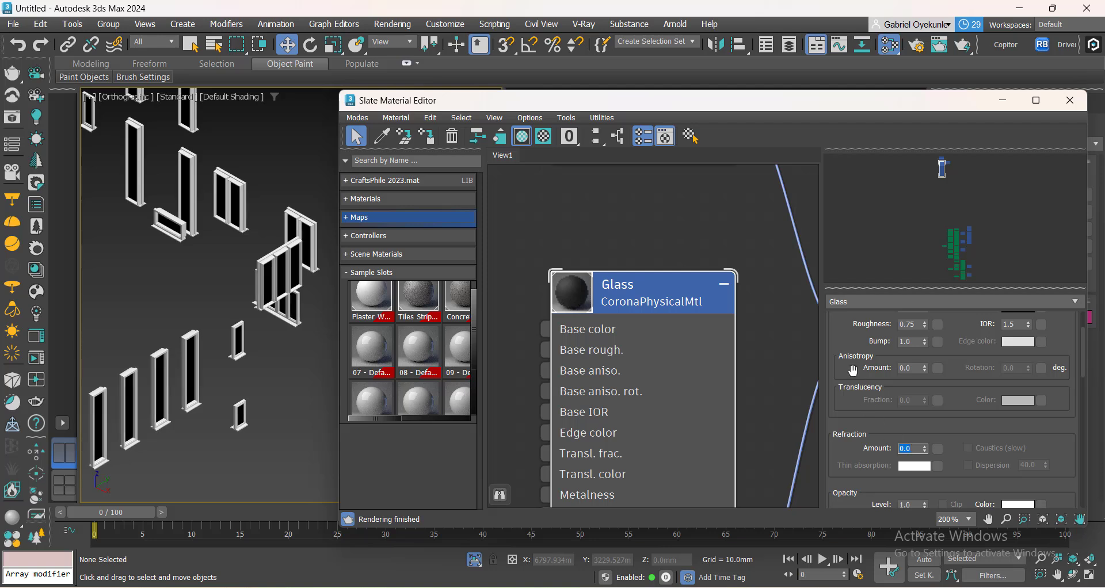
Set the Glass material's base roughness to 0.2.
scroll(866, 455, "up", 1)
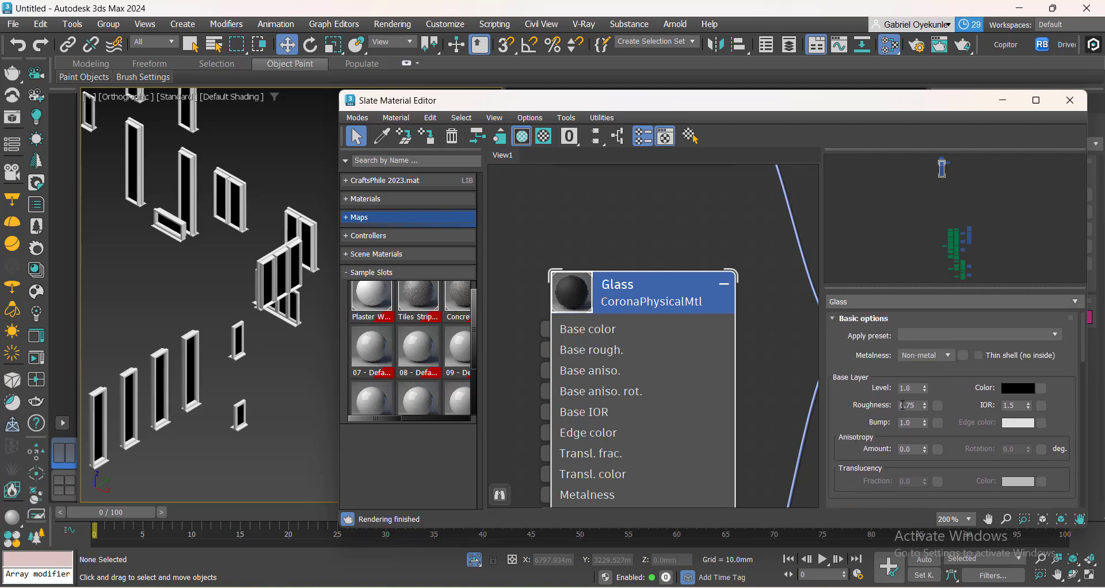
left_click(909, 406)
type(".3")
key("Return")
key("Return")
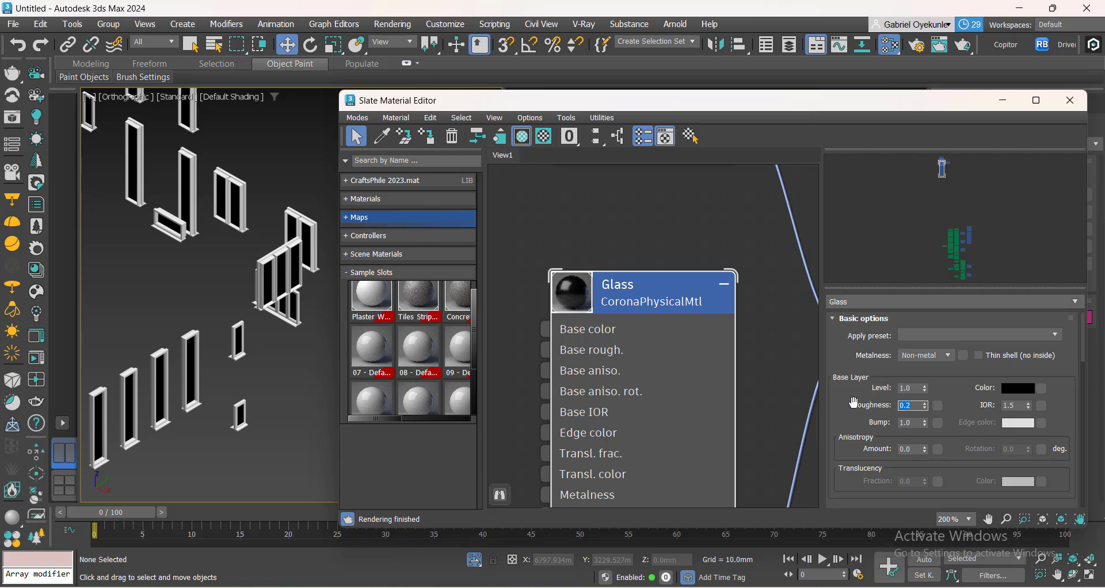
Set the Glass material's refraction amount to 1.
left_click(914, 386)
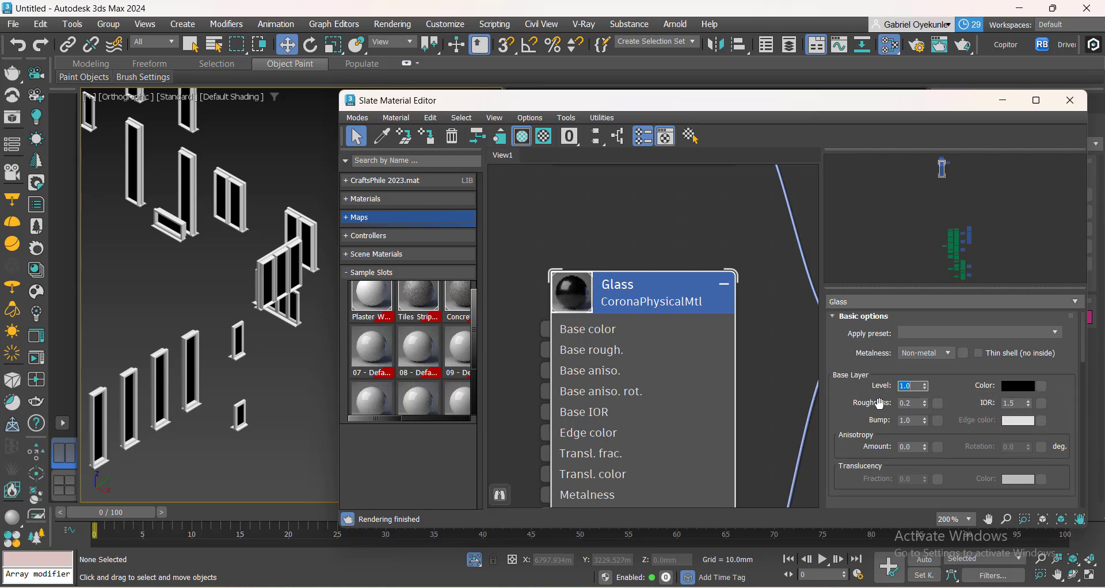
key("Return")
left_click_drag(870, 420, 869, 296)
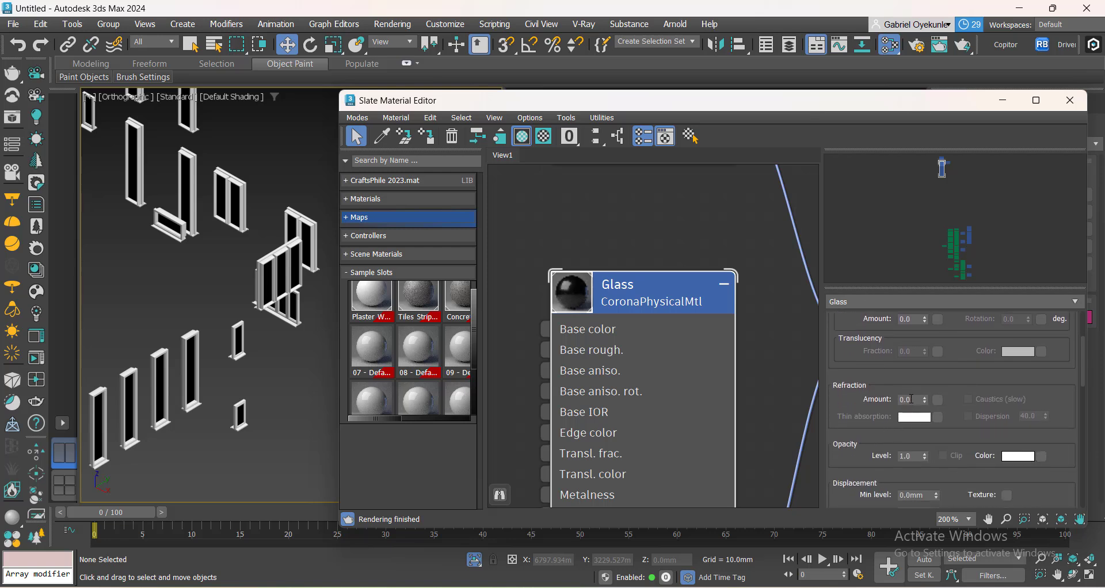
type("1")
key("Return")
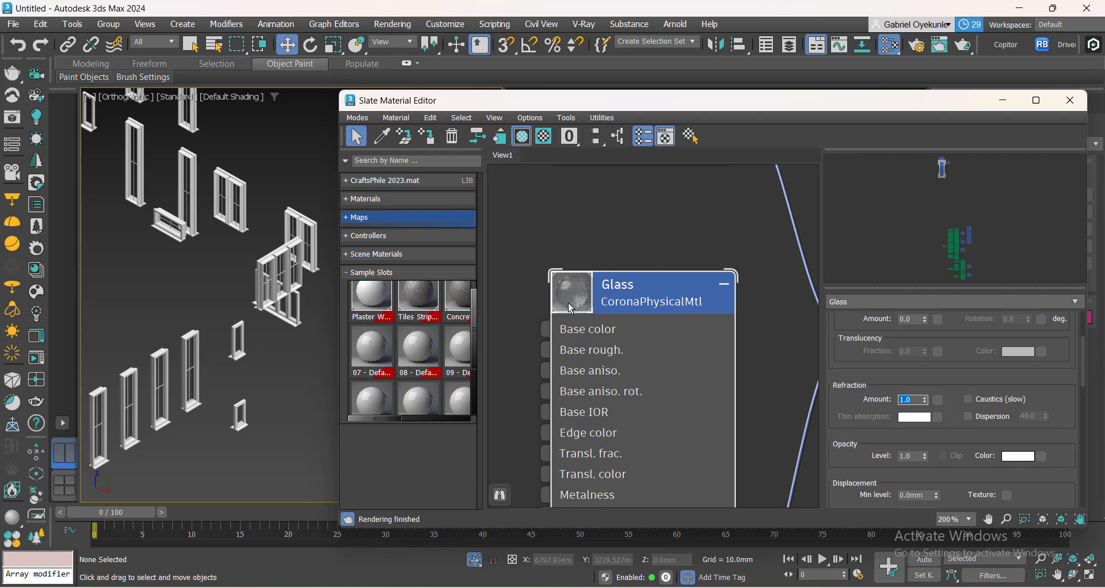
Collapse the Glass material node to its header in the node view.
middle_click_drag(573, 372, 552, 451)
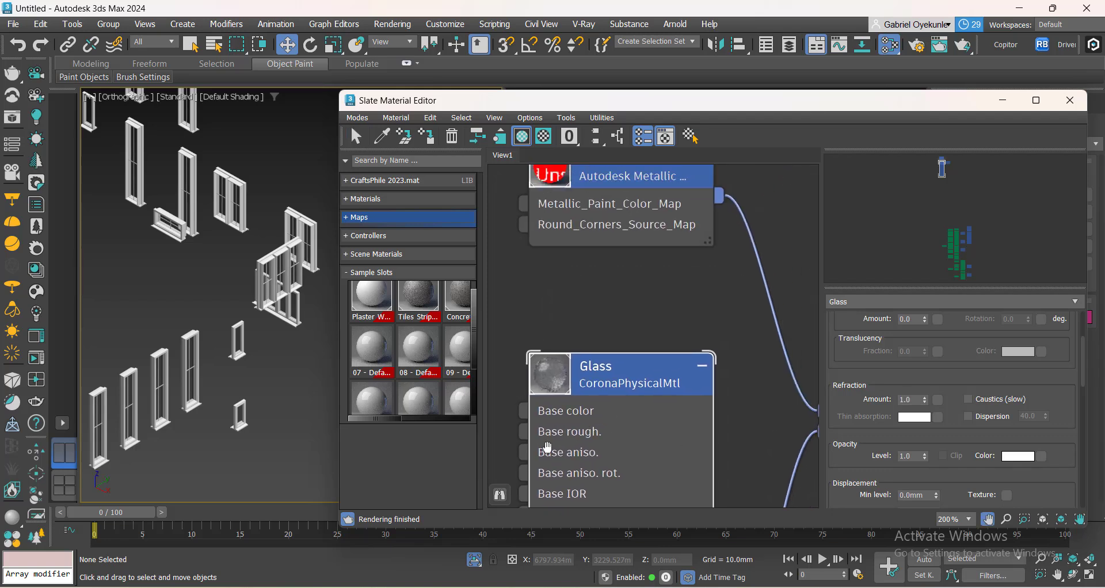
key("h")
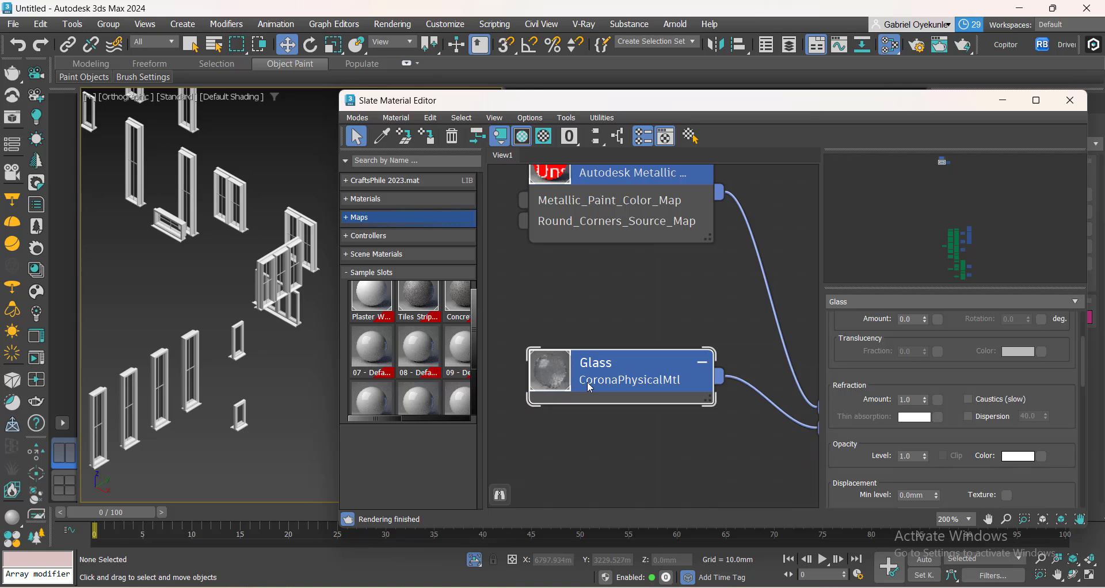
scroll(588, 384, "down", 2)
middle_click_drag(636, 427, 599, 457)
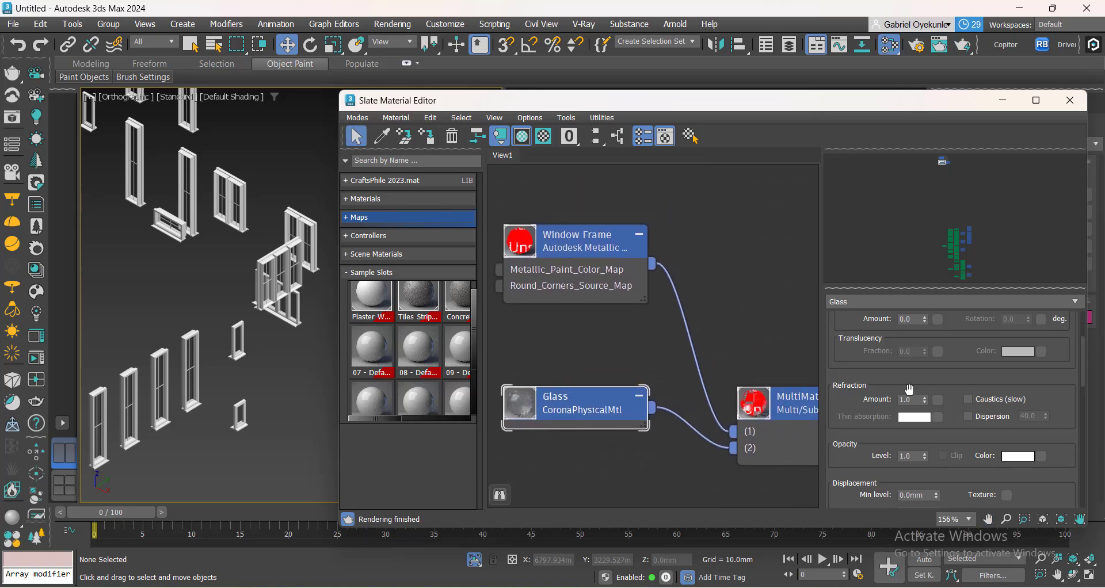
Try an IOR of 3 in the Glass material's base layer and return it to 1.5.
scroll(887, 420, "up", 3)
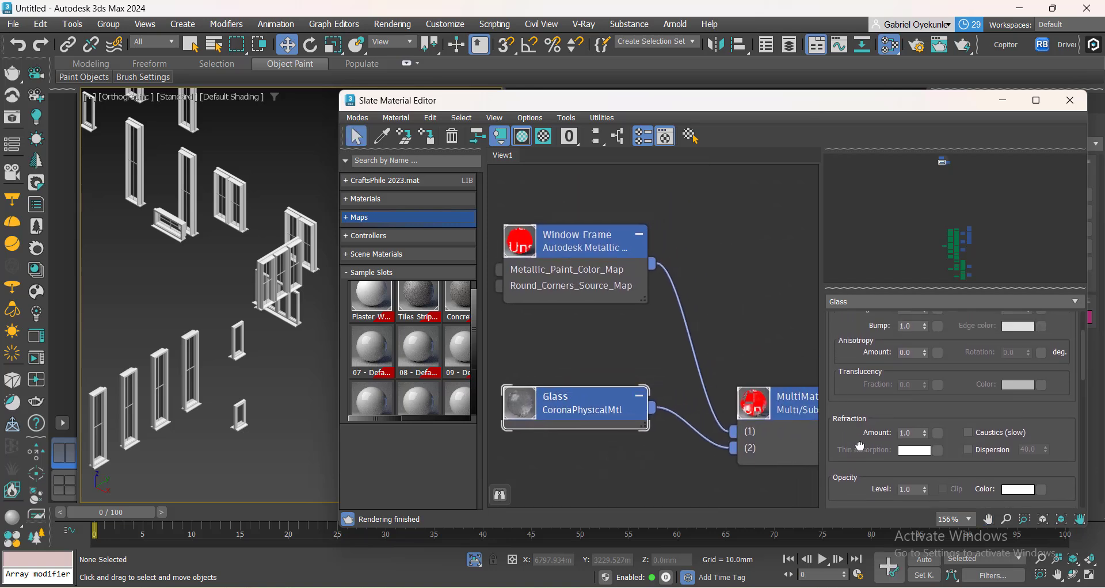
left_click_drag(861, 447, 859, 496)
left_click_drag(845, 385, 859, 443)
left_click_drag(1017, 405, 974, 403)
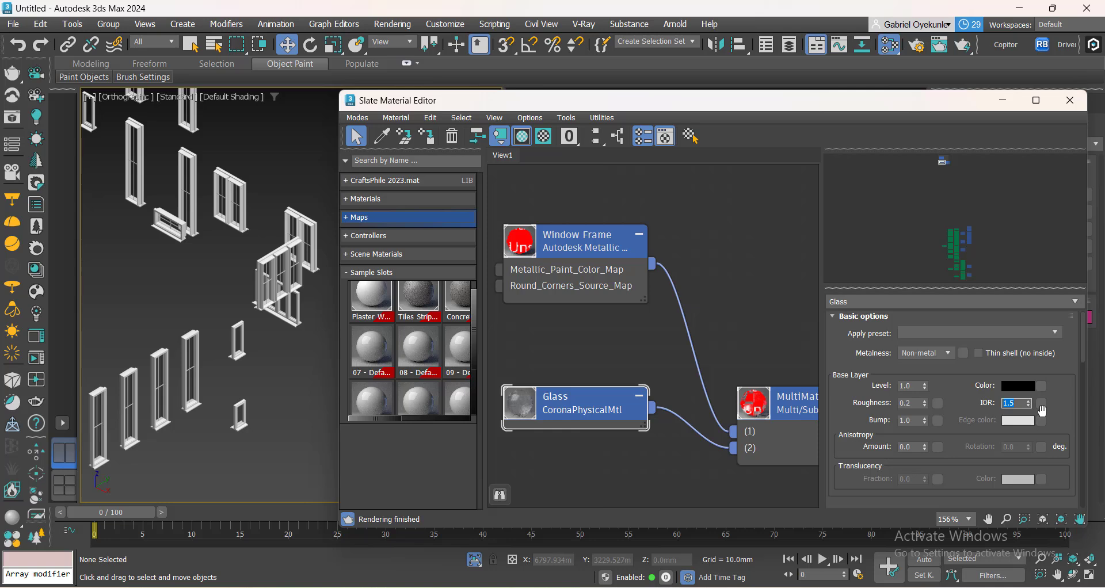
type("3")
key("Return")
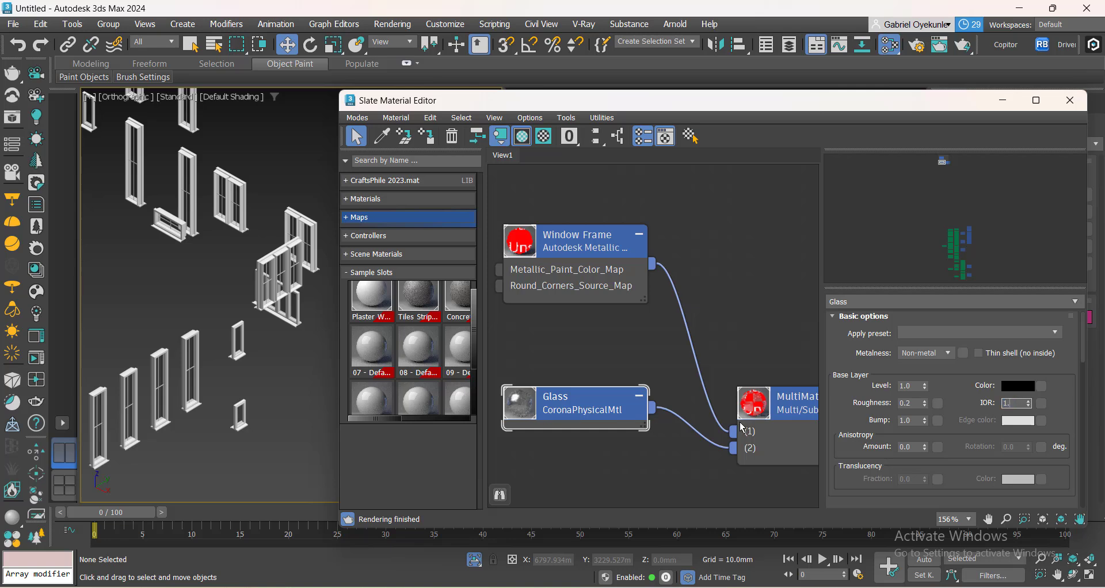
scroll(766, 422, "down", 3)
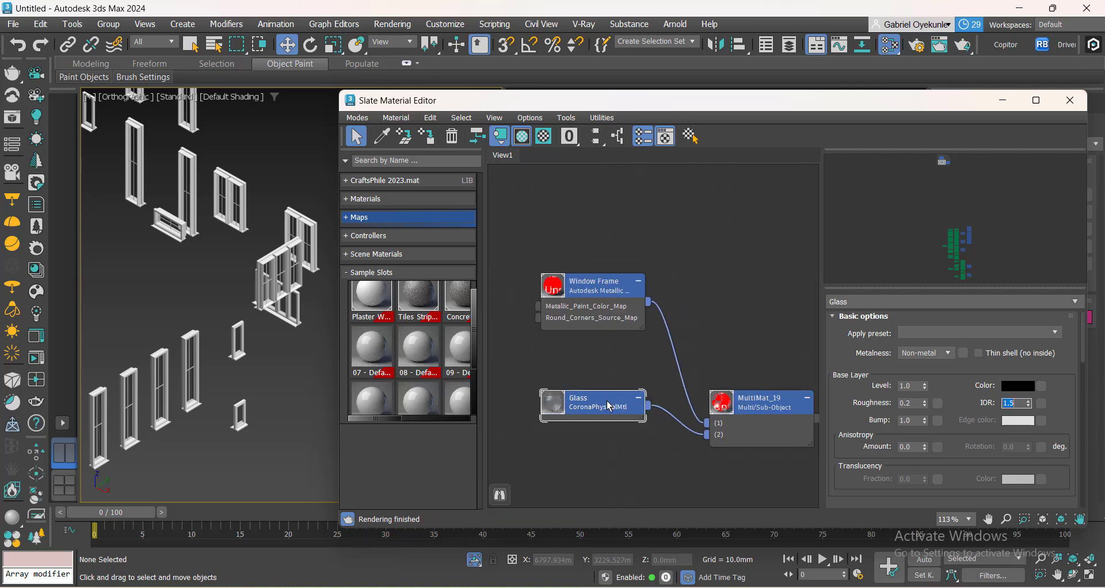
Apply the Default preset to the Glass material.
left_click(652, 451)
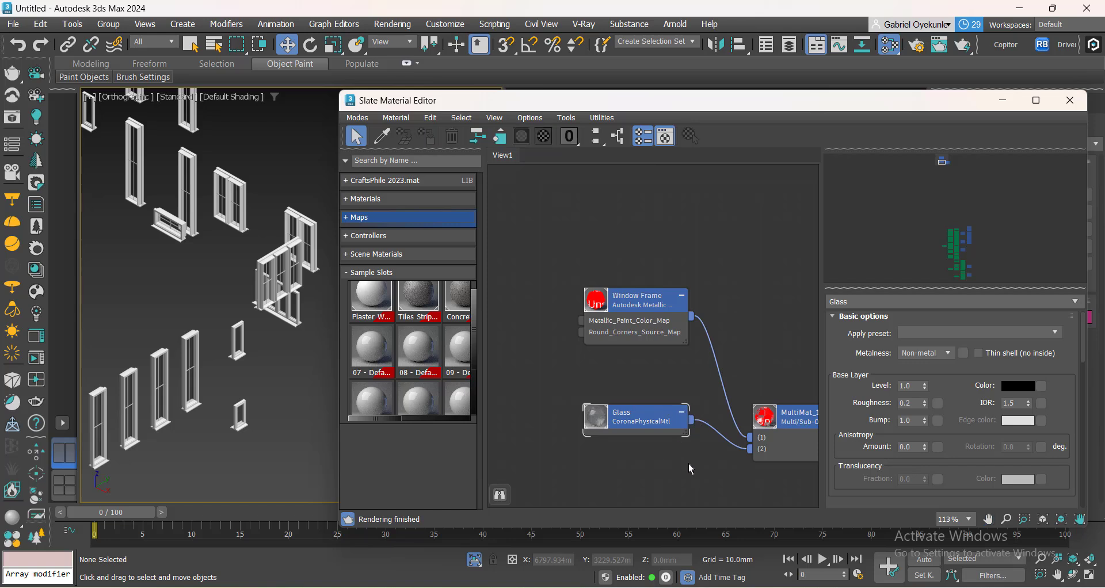
left_click(630, 422)
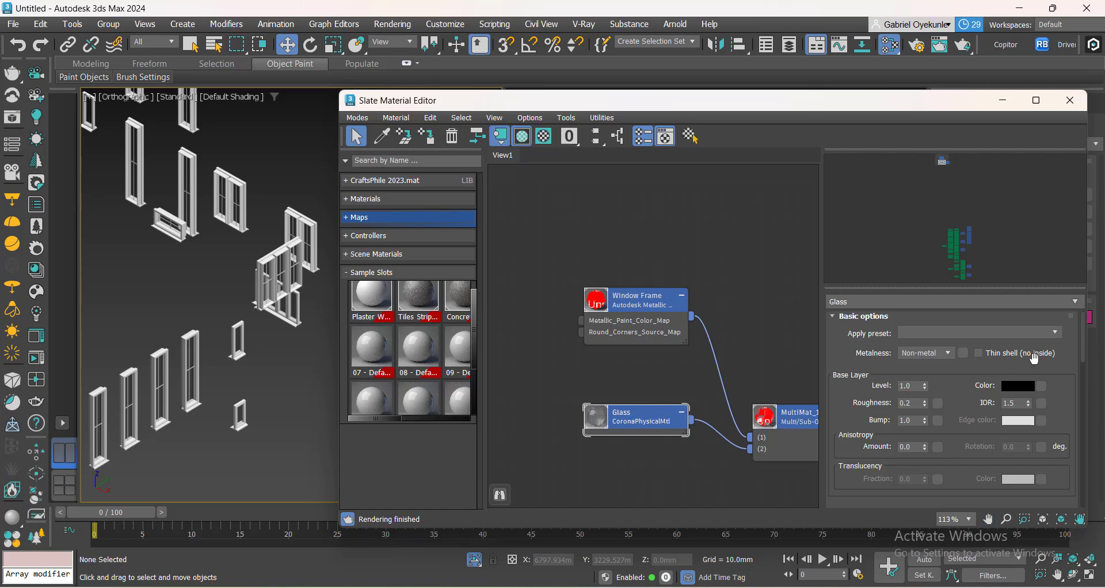
left_click(1011, 331)
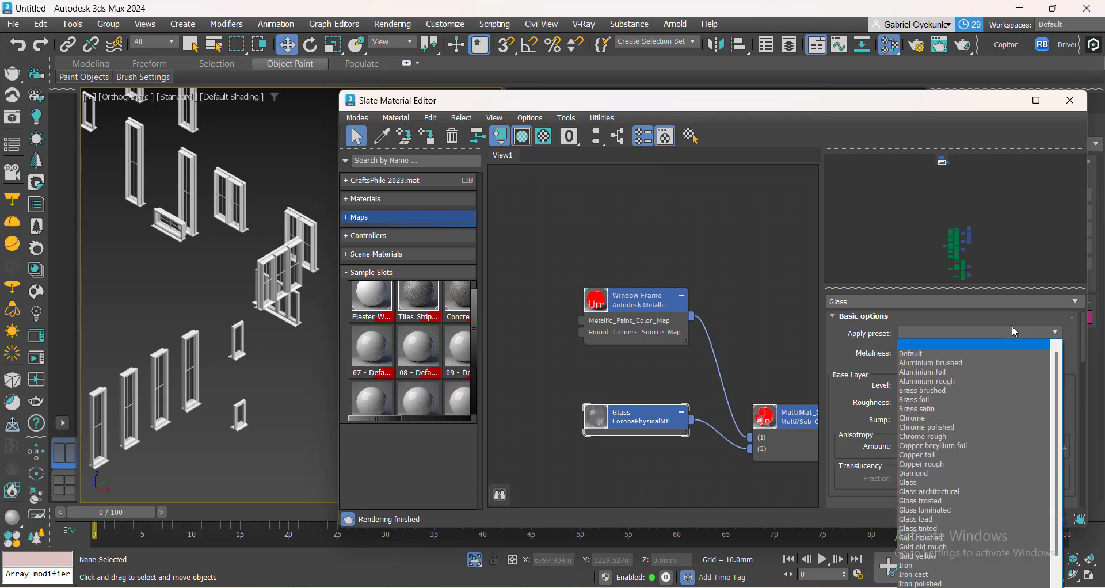
left_click(952, 355)
left_click(639, 334)
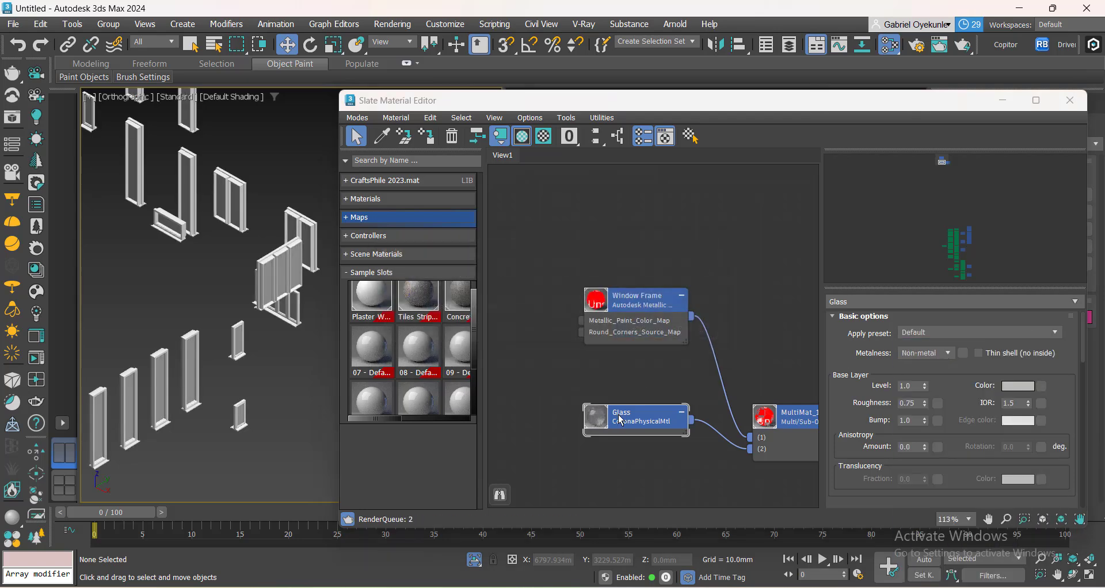
scroll(623, 427, "up", 3)
mouse_move(631, 413)
left_mouse_down()
mouse_move(611, 395)
mouse_move(626, 395)
left_mouse_up()
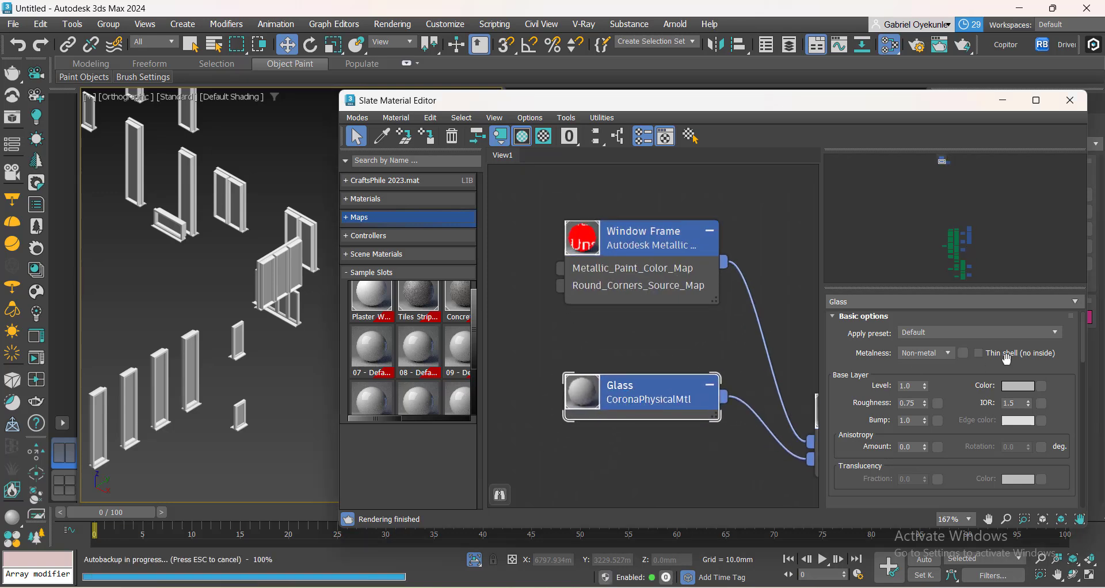
Apply the Glass preset to the Corona Glass material.
left_click(990, 334)
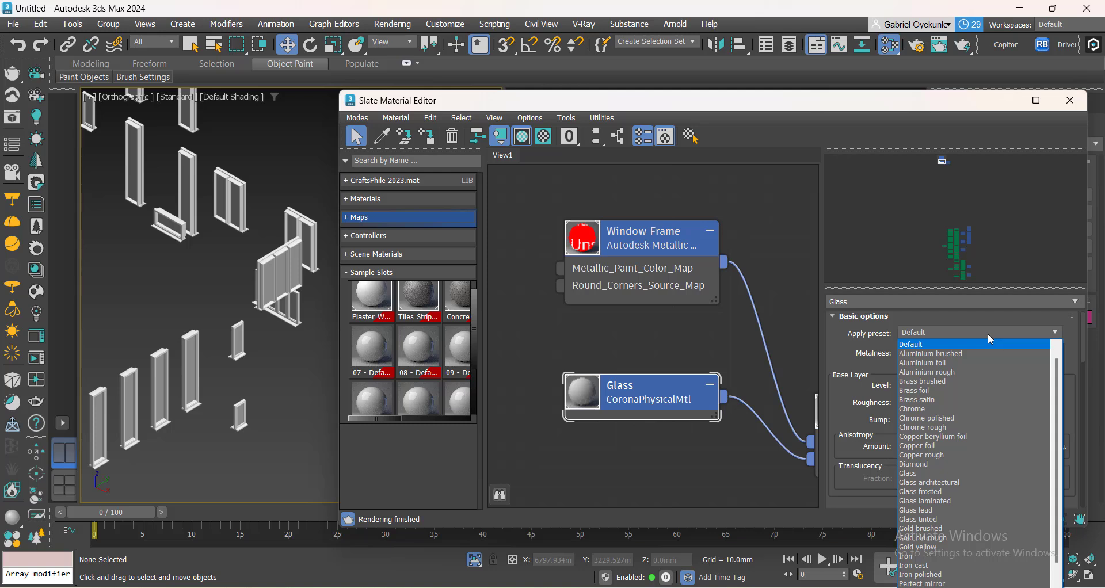
left_click(921, 474)
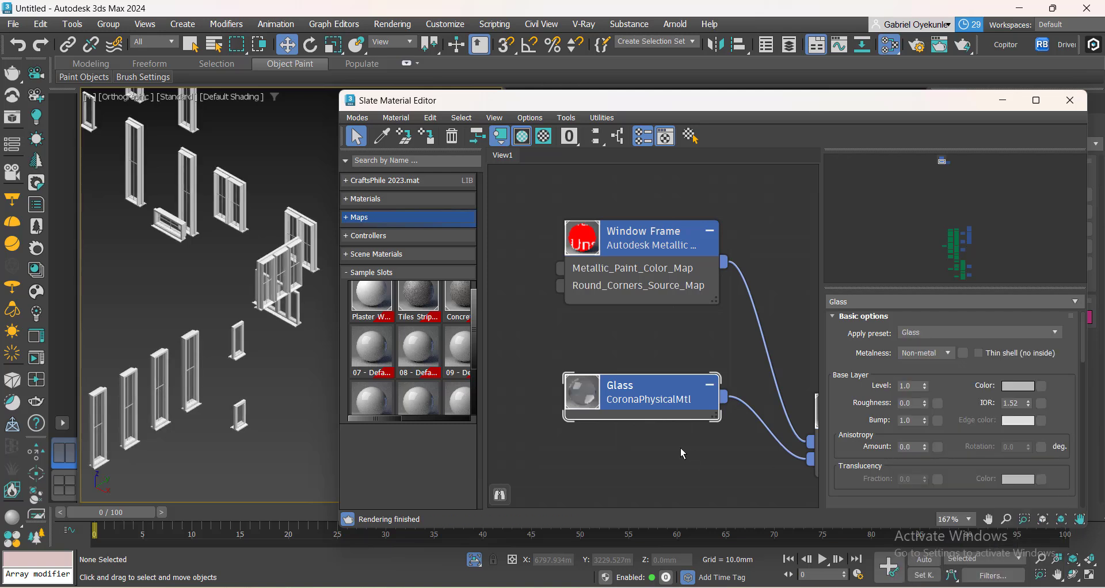
scroll(576, 394, "up", 1)
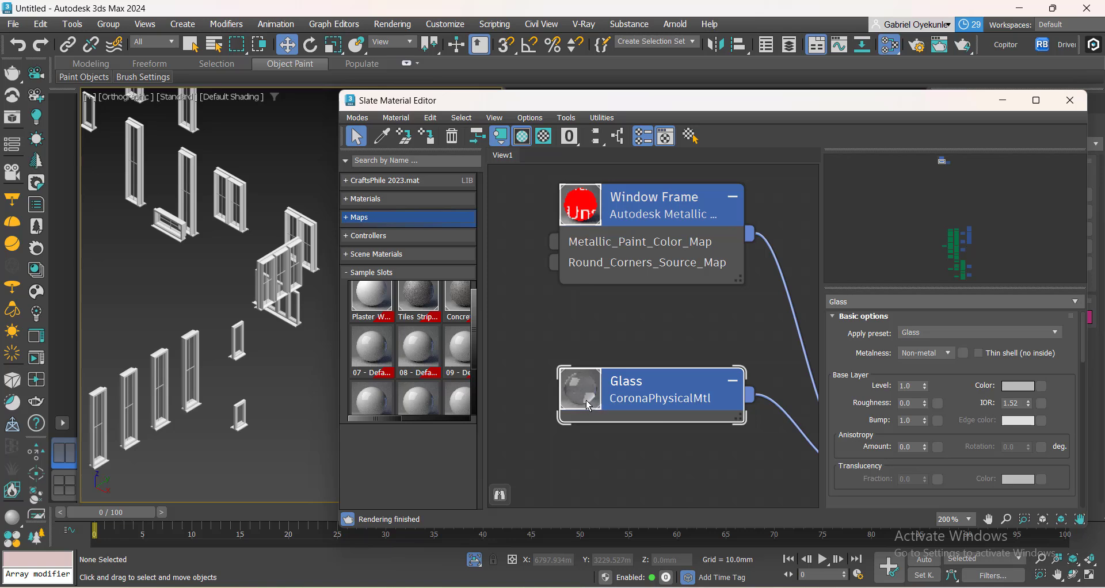
Try the Chrome preset on the Glass material and restore its Glass preset.
left_click(965, 333)
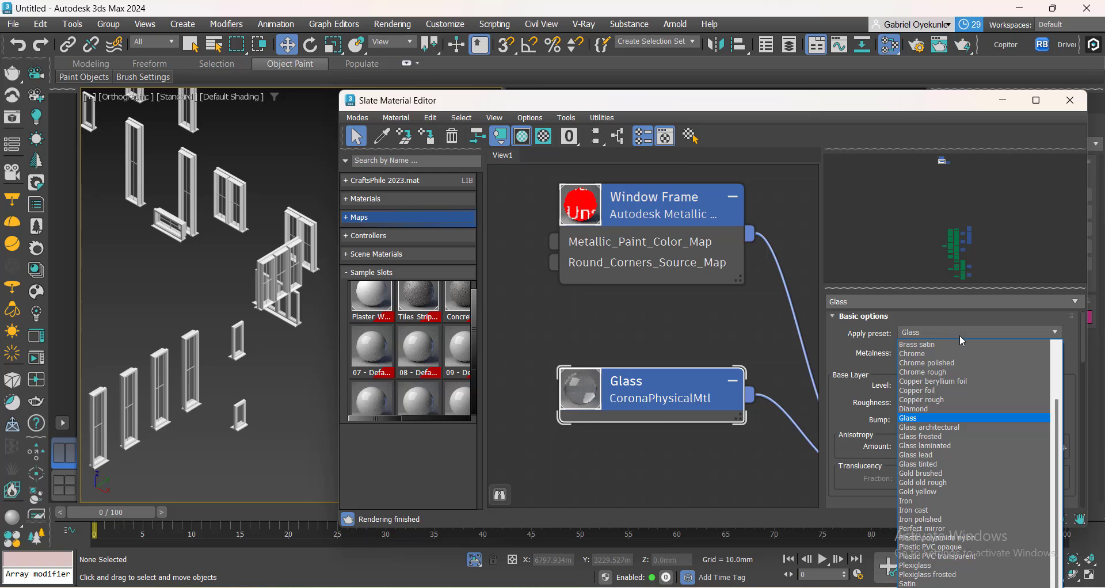
left_click(933, 354)
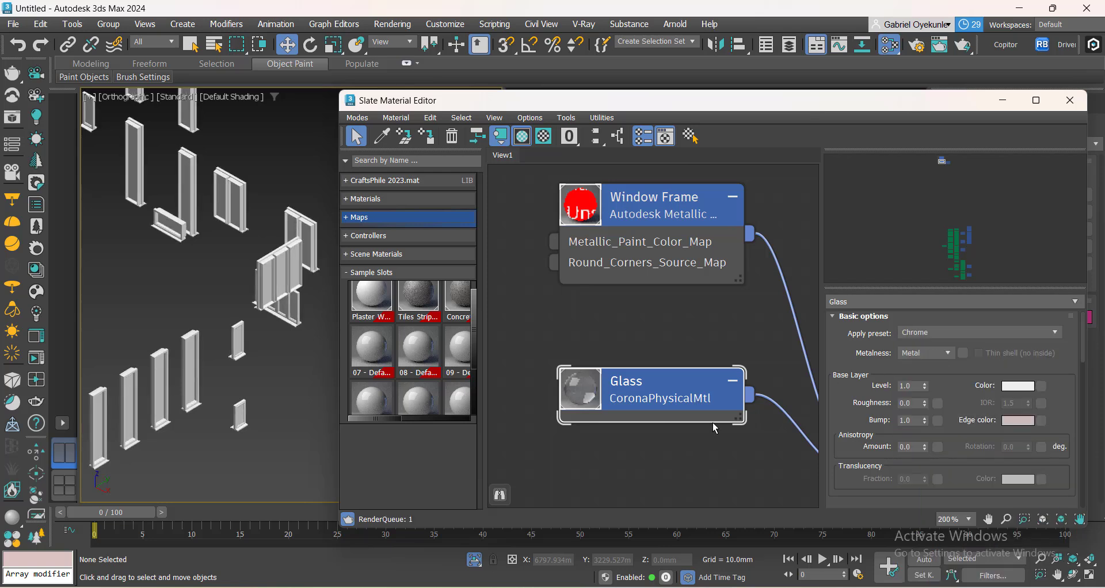
left_click(968, 333)
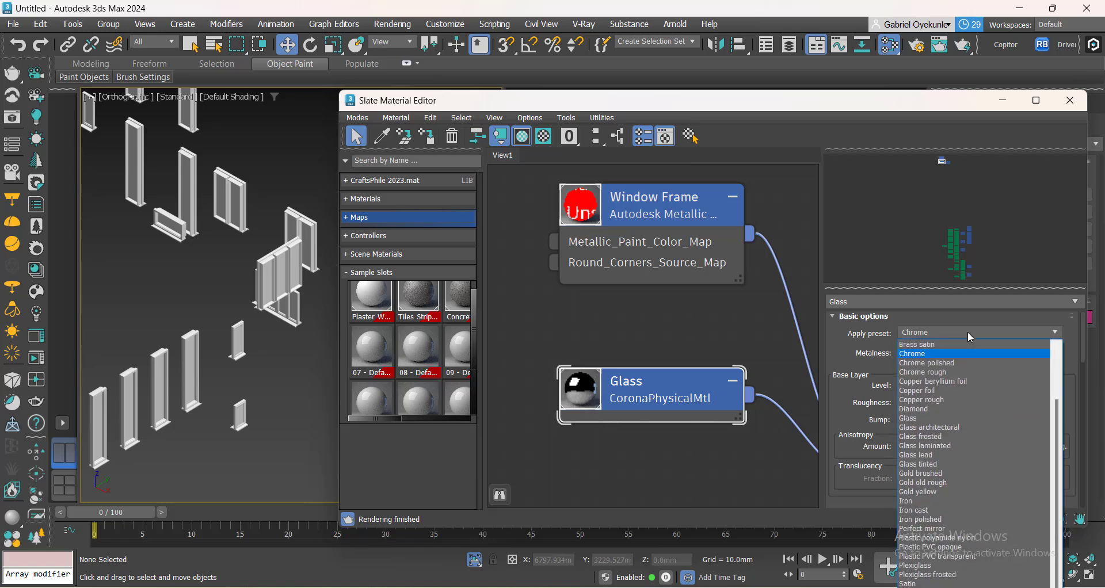
left_click(919, 420)
Open the parameters of the Window Frame Autodesk Metallic Paint material.
scroll(391, 381, "down", 1)
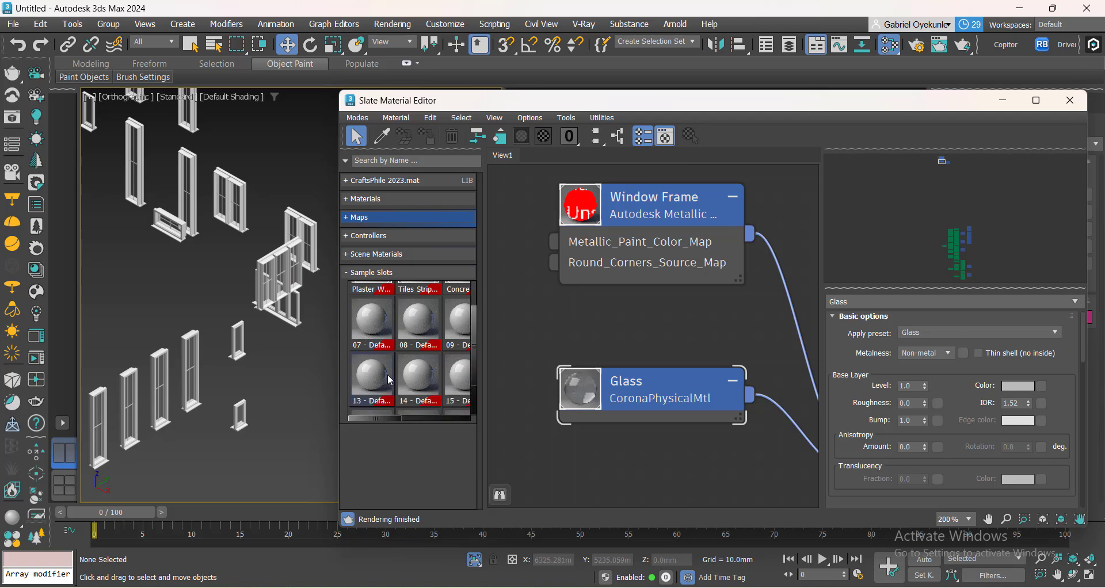
scroll(649, 379, "down", 1)
middle_click_drag(656, 340, 640, 379)
scroll(640, 378, "up", 1)
left_click(623, 260)
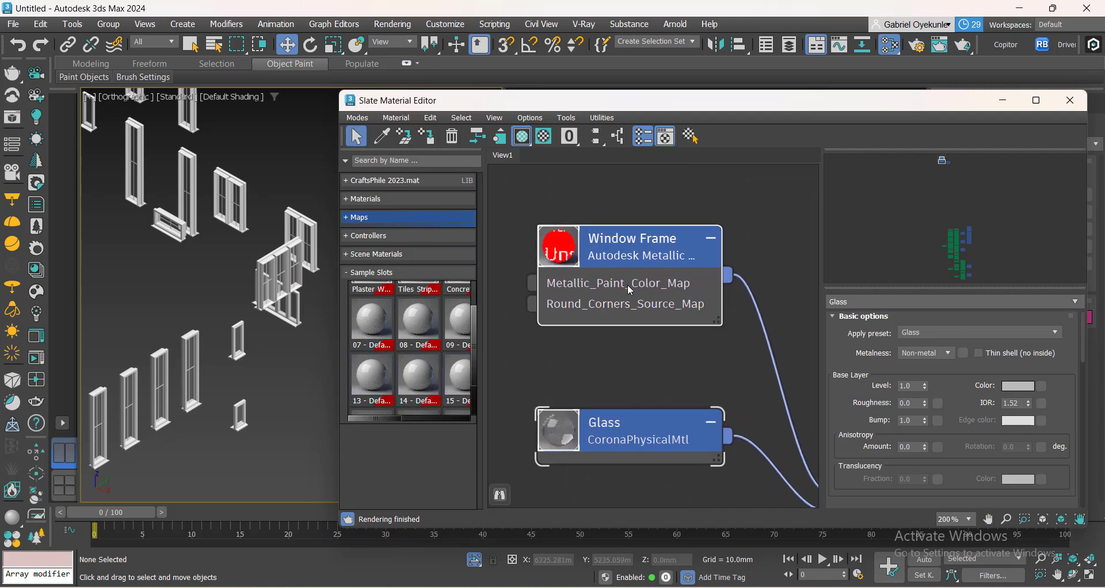
double_click(632, 290)
Switch to the asset browser window and open the Metal category under Materials.
key("alt+Tab")
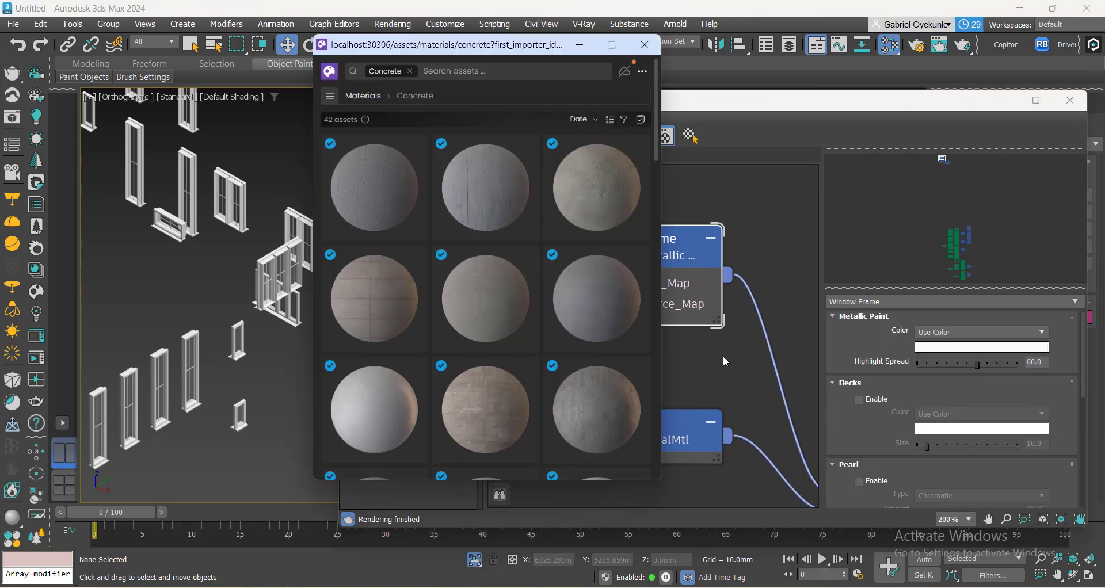
left_click(331, 97)
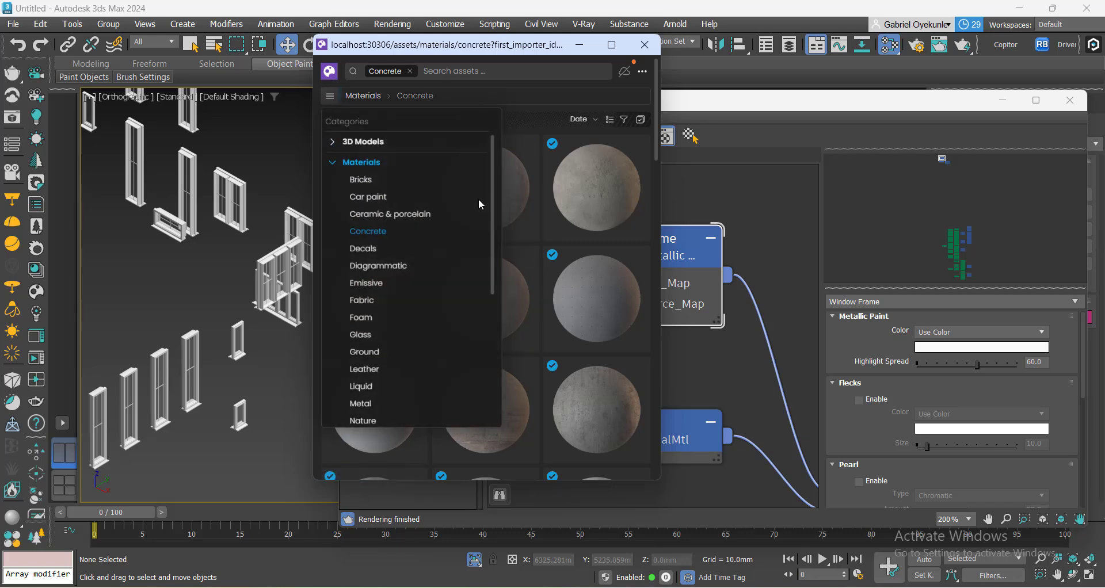
scroll(372, 369, "down", 5)
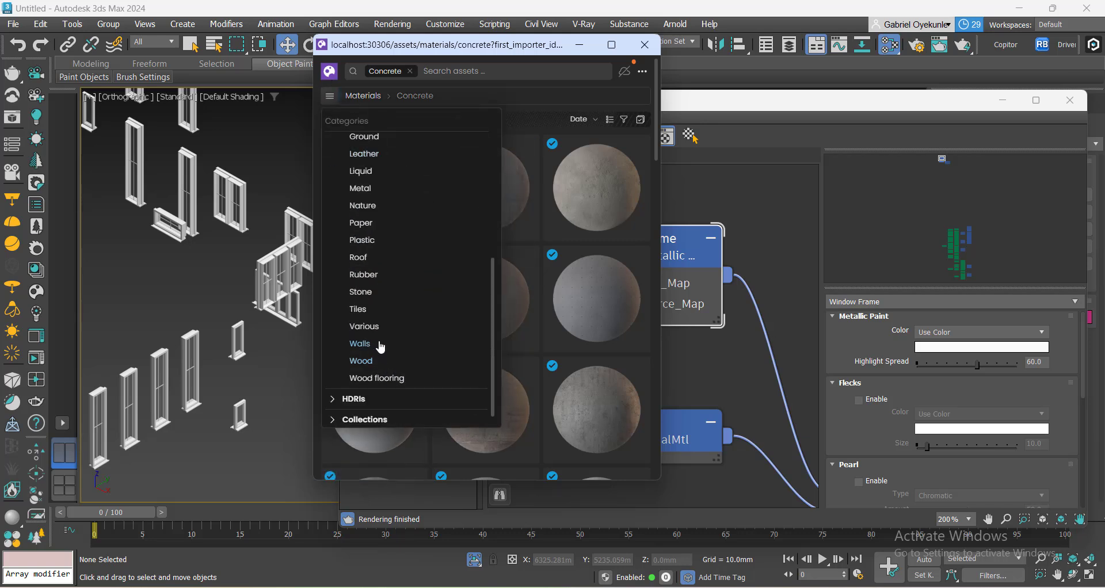
left_click(363, 190)
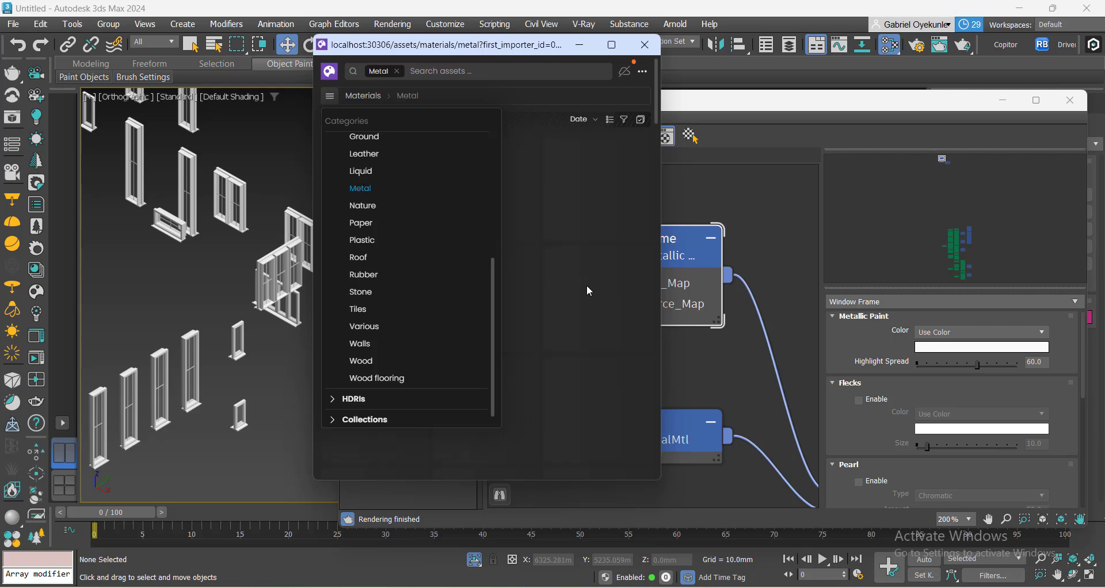
left_click(544, 291)
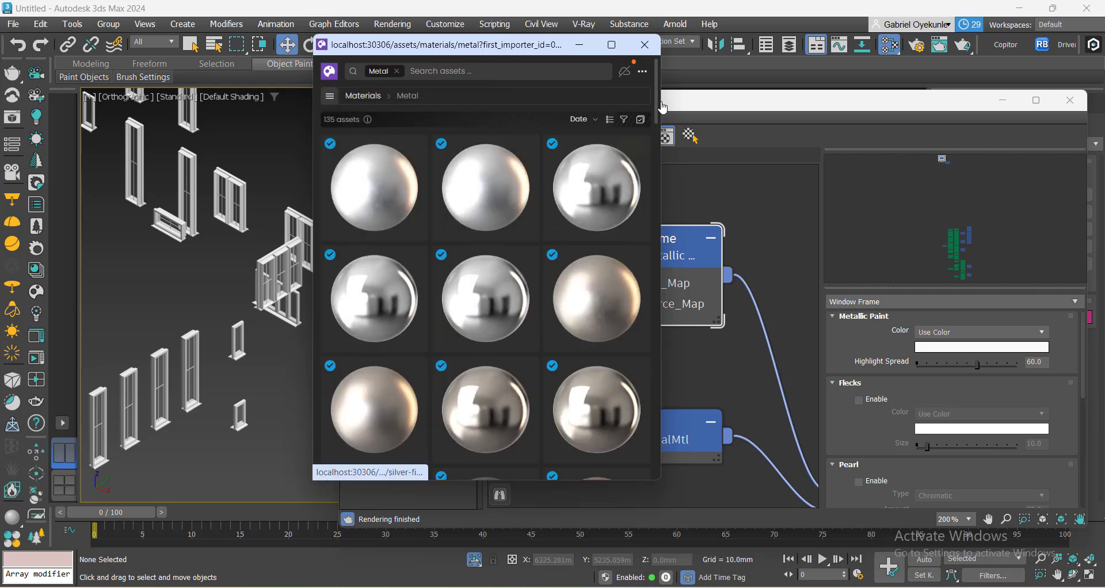
Import the Aluminium Black Anodized Fingerprints material into the material editor and minimize the asset browser.
scroll(641, 160, "down", 5)
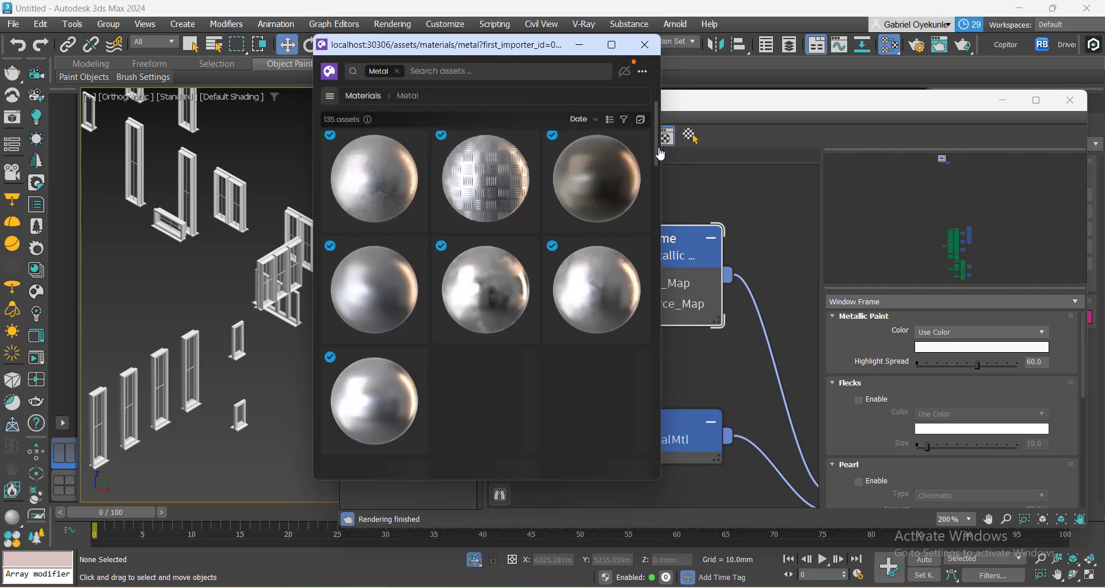
left_click_drag(660, 154, 645, 302)
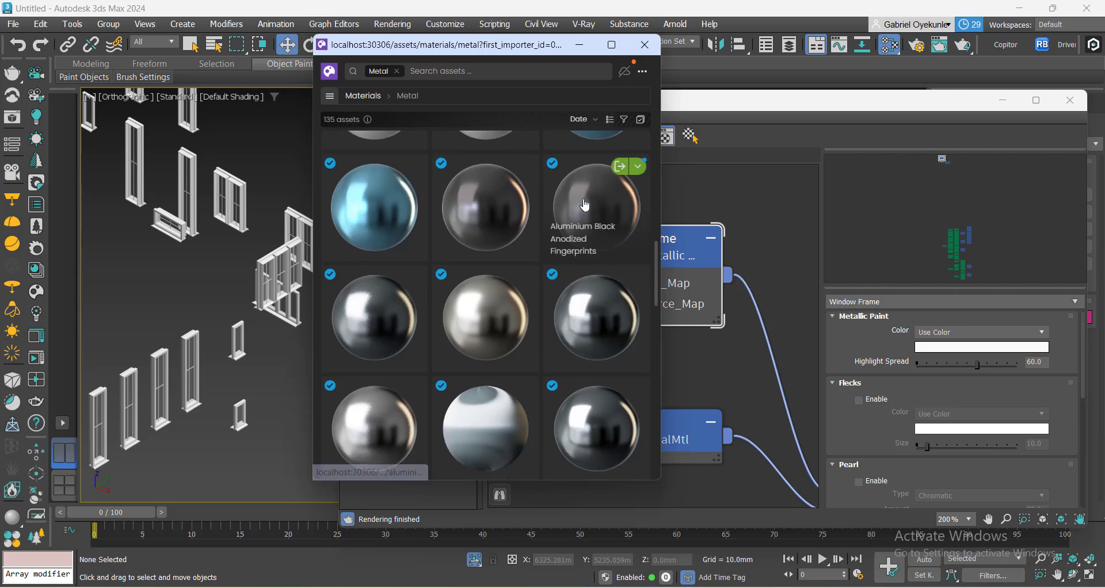
left_click_drag(578, 222, 770, 211)
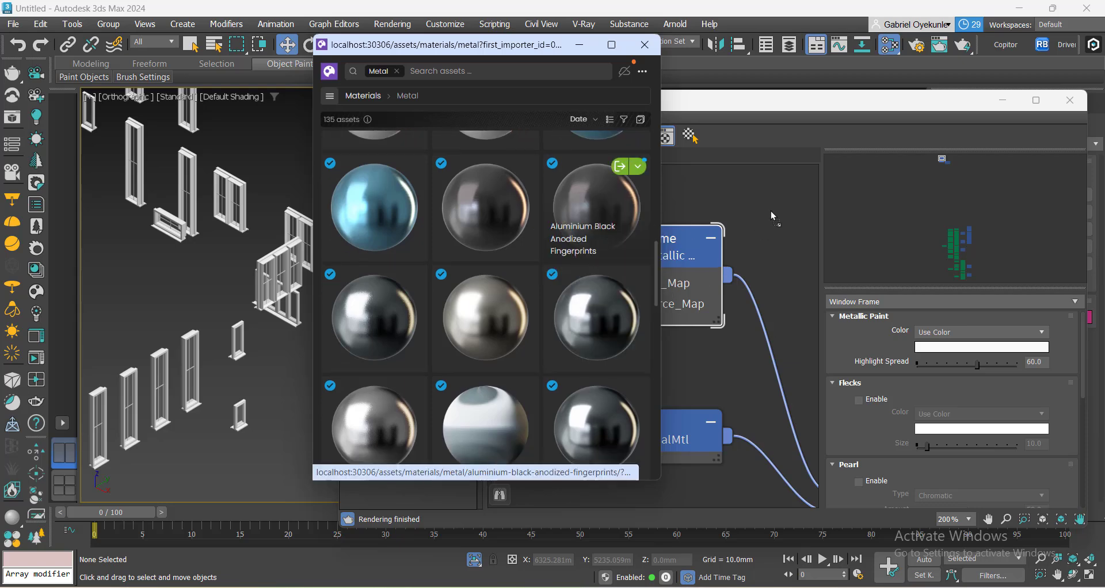
left_click(579, 45)
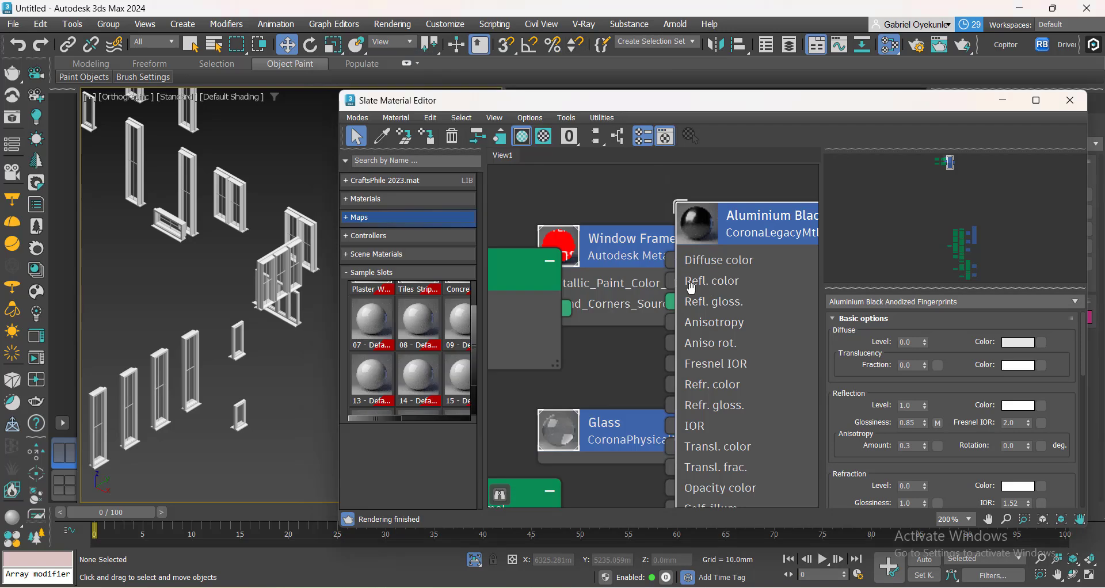
Put the Aluminium Black Anodized Fingerprints material into the 04 sample slot and move its node below the Window Frame material.
middle_click_drag(691, 289, 587, 298)
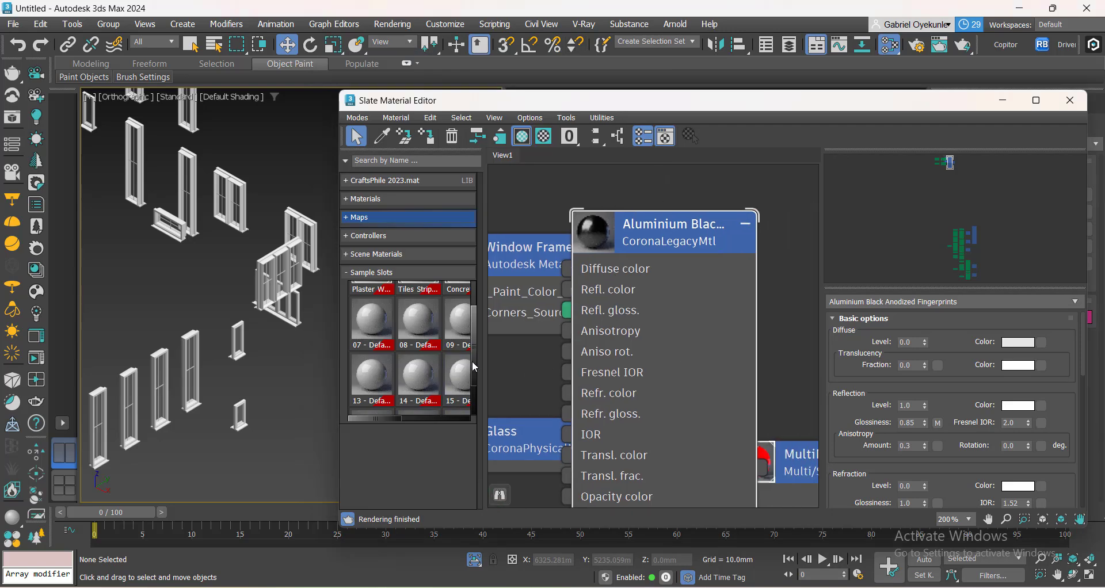
left_click_drag(476, 367, 477, 327)
left_click_drag(381, 419, 442, 420)
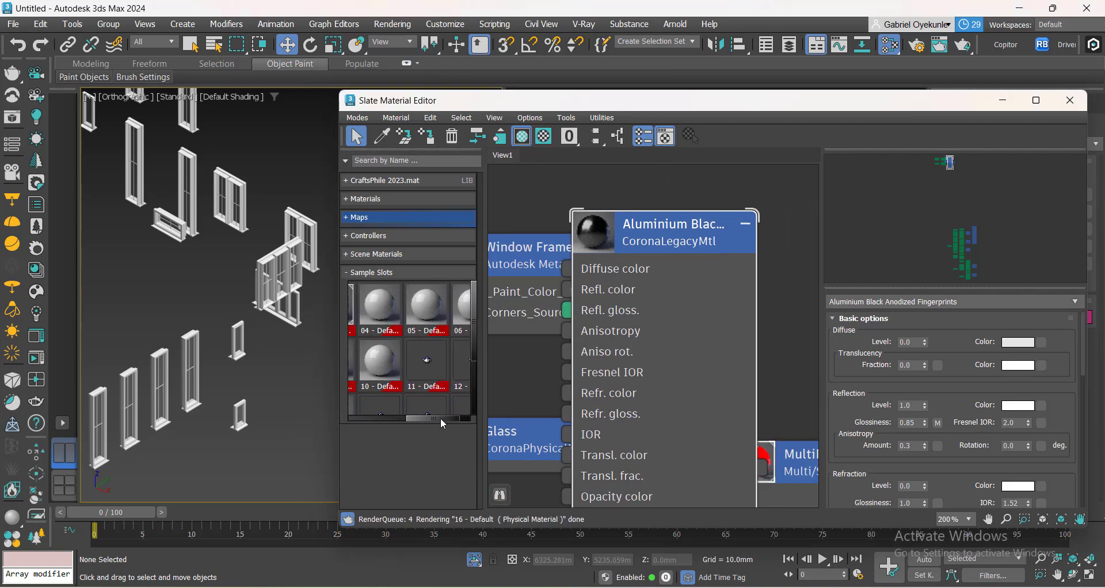
left_click_drag(762, 393, 378, 310)
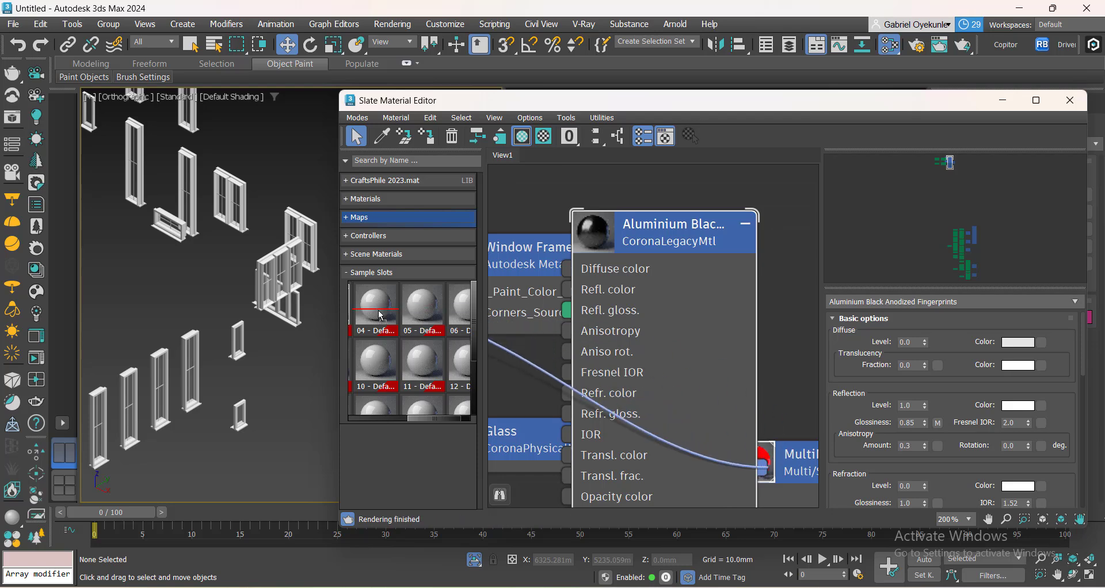
left_click(676, 369)
left_click_drag(661, 249, 638, 482)
scroll(606, 371, "down", 2)
scroll(571, 380, "up", 1)
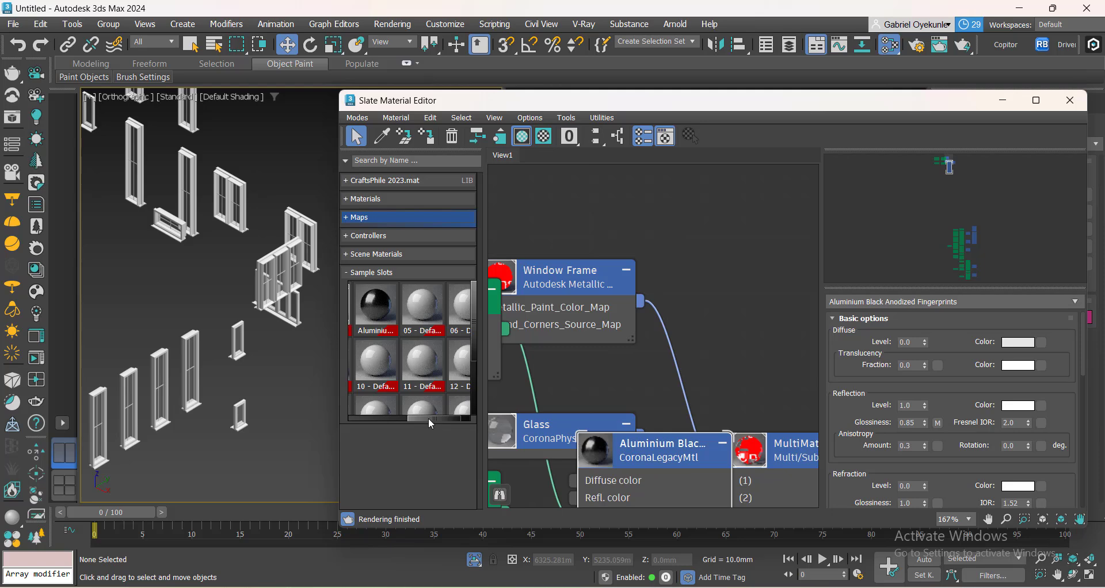
left_click_drag(428, 418, 376, 421)
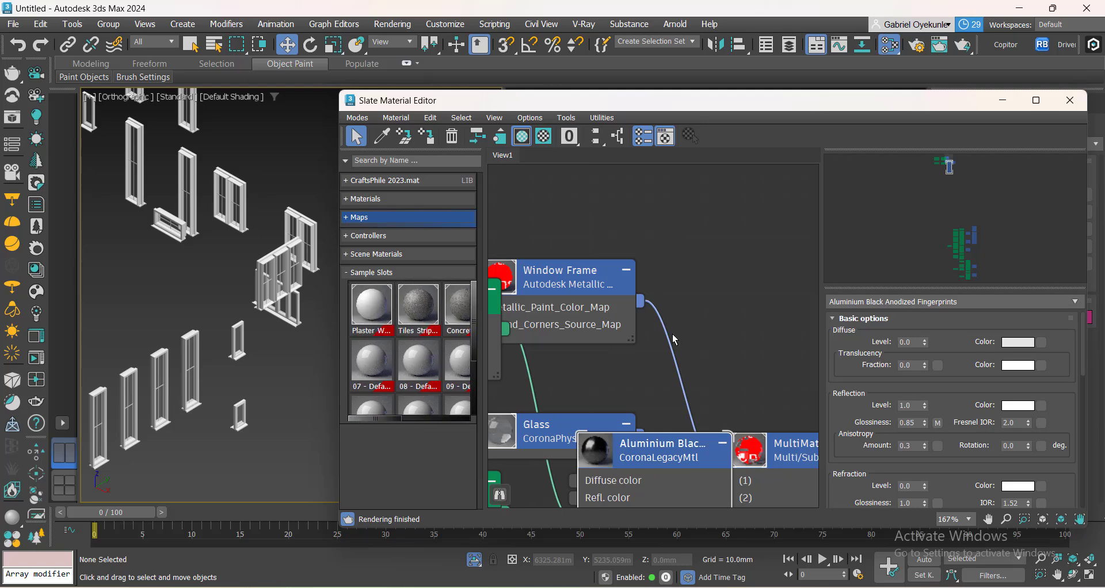
Replace the Window Frame material with an instance of the Aluminium Black Anodized Fingerprints sample slot material.
right_click(570, 279)
left_click(623, 60)
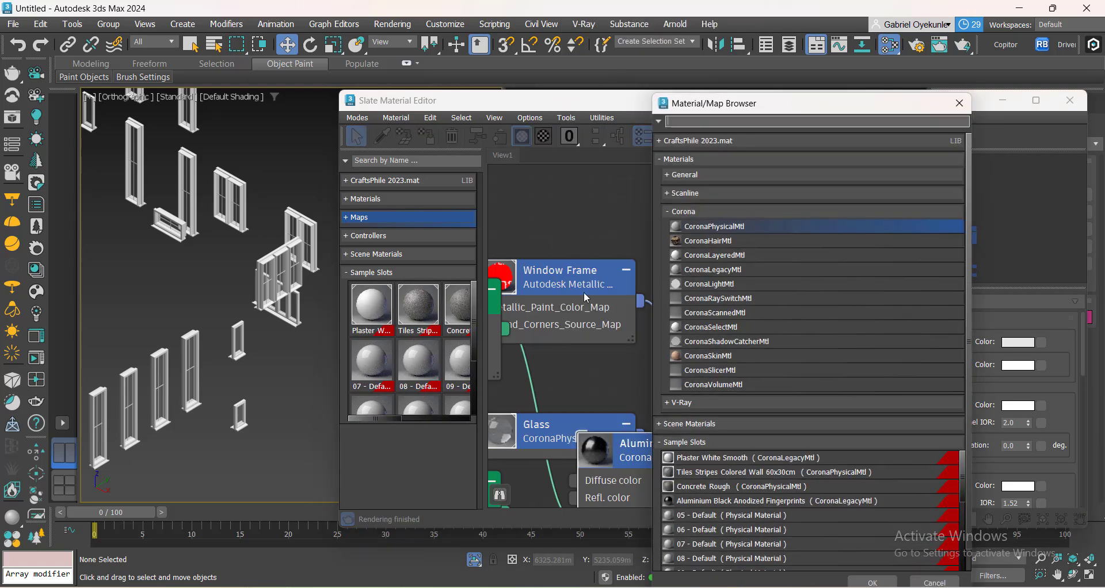
left_click(680, 212)
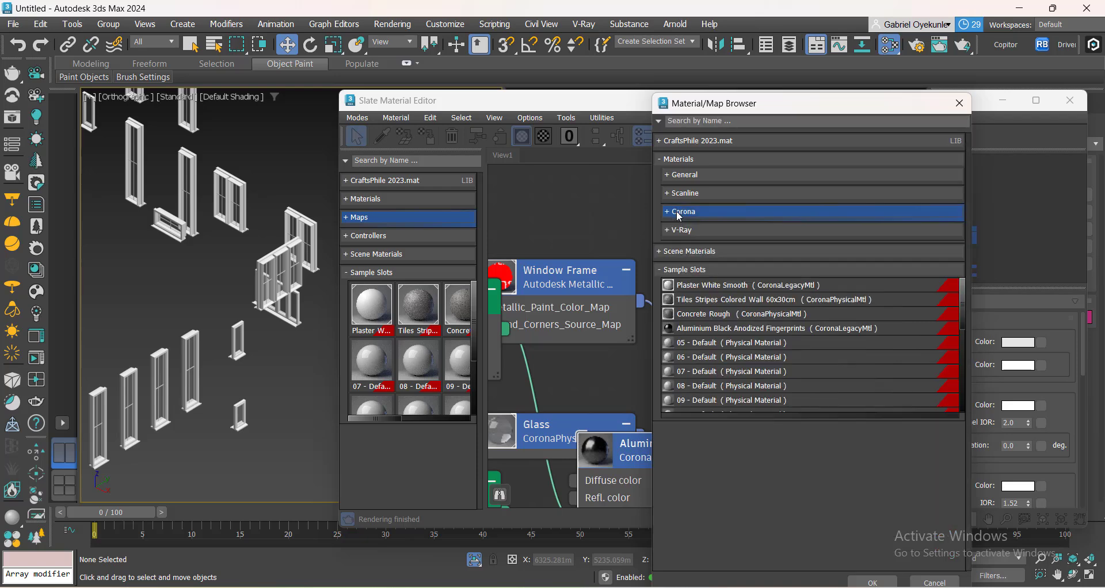
double_click(712, 331)
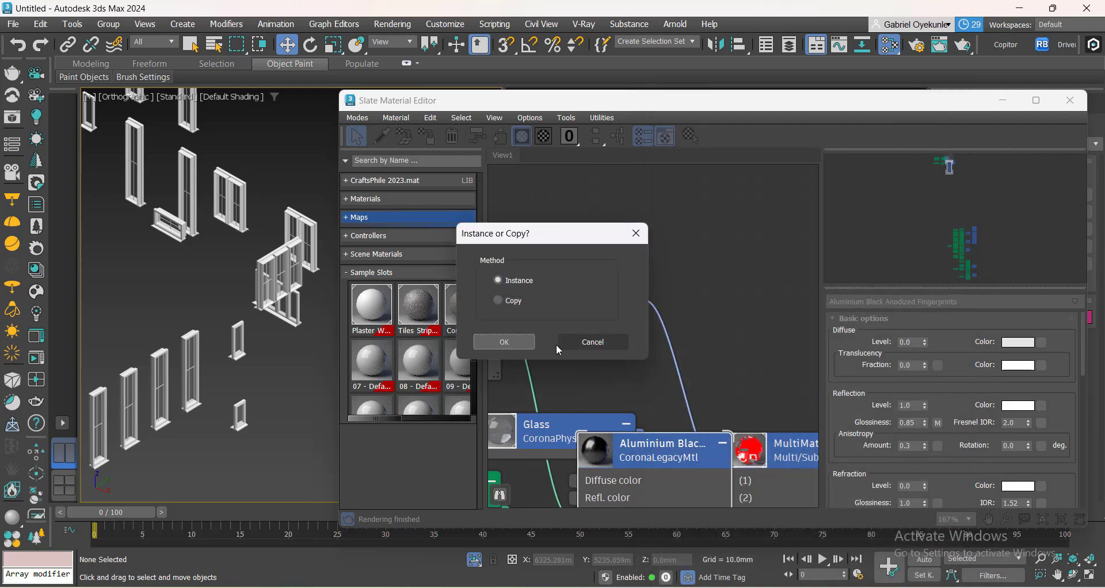
left_click(514, 344)
scroll(209, 386, "down", 8)
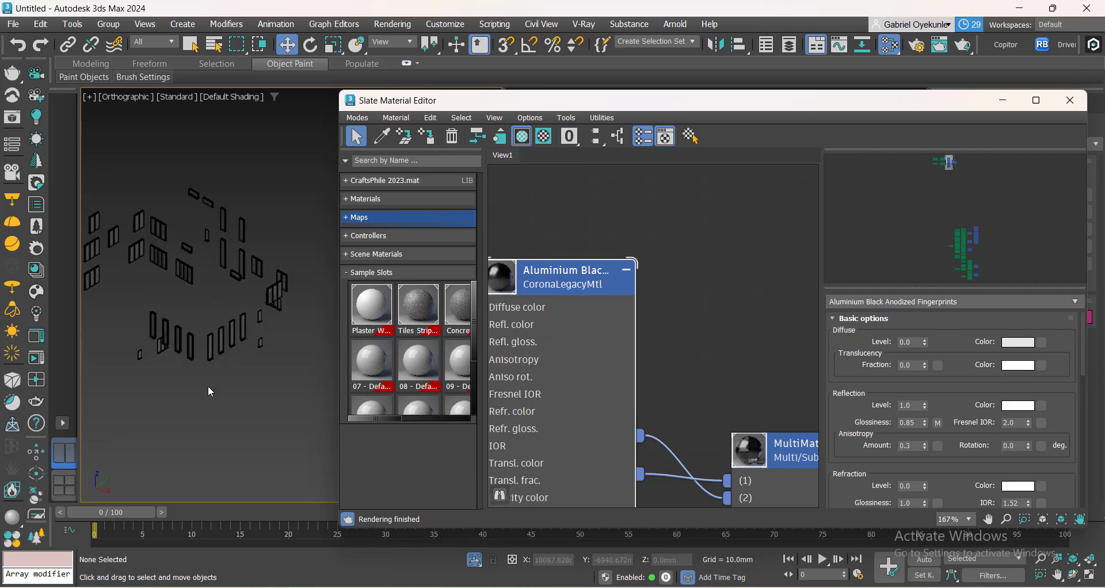
Hide all the isolated window objects and end isolation to bring back the rest of the house.
scroll(148, 357, "up", 12)
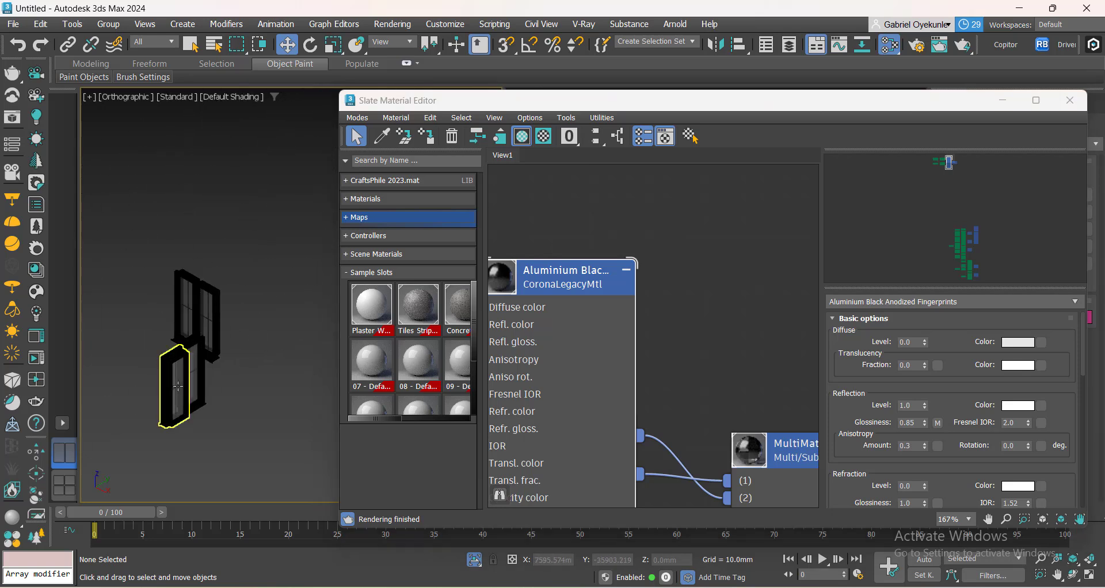
scroll(181, 348, "down", 4)
scroll(181, 347, "down", 8)
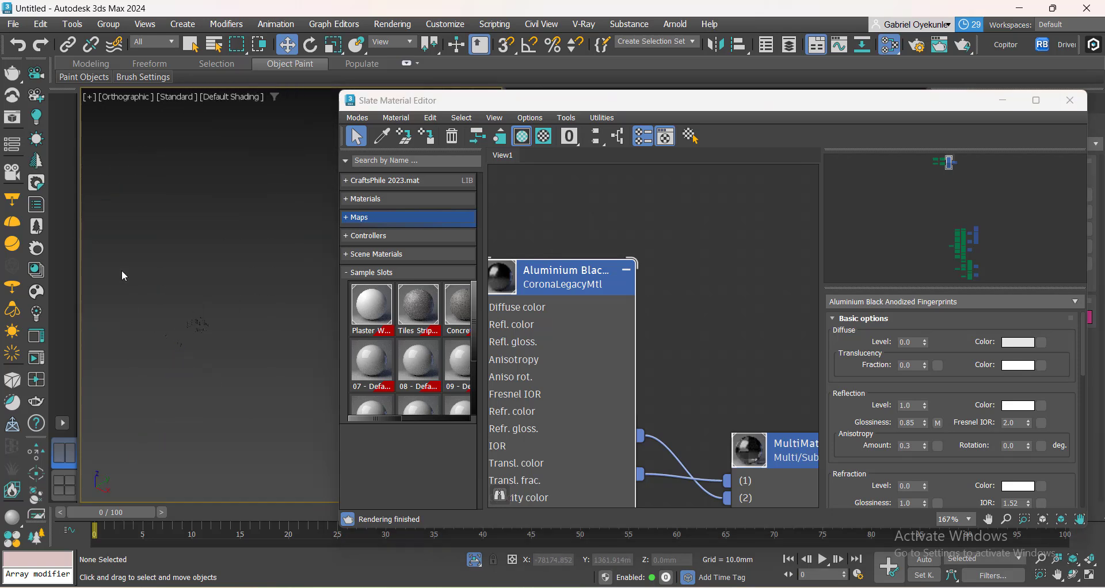
left_click_drag(289, 423, 291, 425)
scroll(192, 341, "up", 5)
right_click(190, 318)
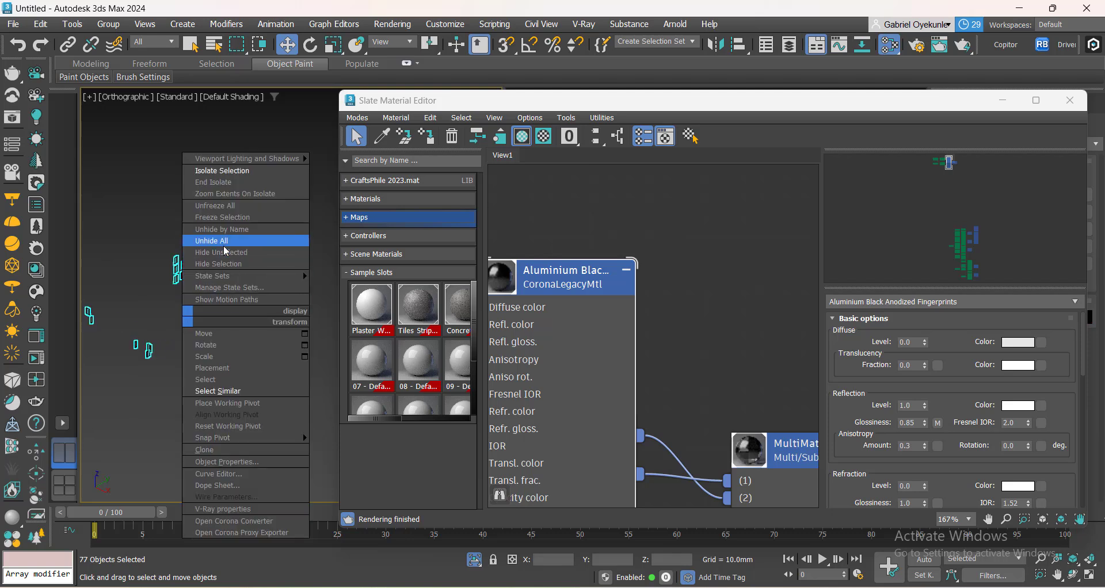
left_click(229, 265)
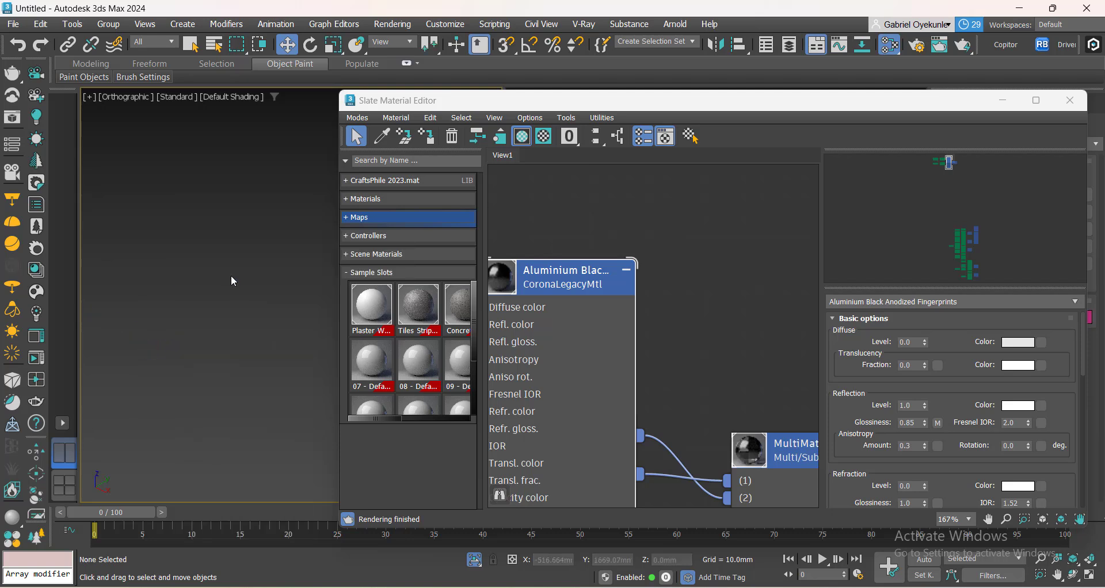
right_click(230, 276)
left_click(259, 124)
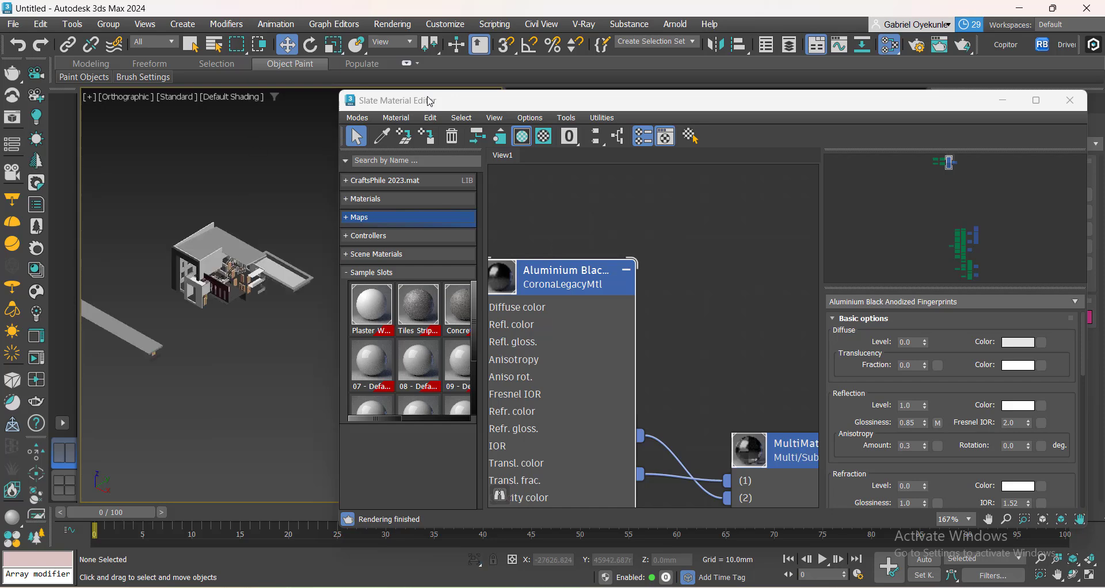
Select all objects similar to one of the house's doors and isolate them.
left_click_drag(432, 103, 530, 144)
scroll(254, 287, "up", 8)
middle_click_drag(240, 385, 298, 435)
scroll(298, 434, "down", 8)
scroll(239, 323, "up", 8)
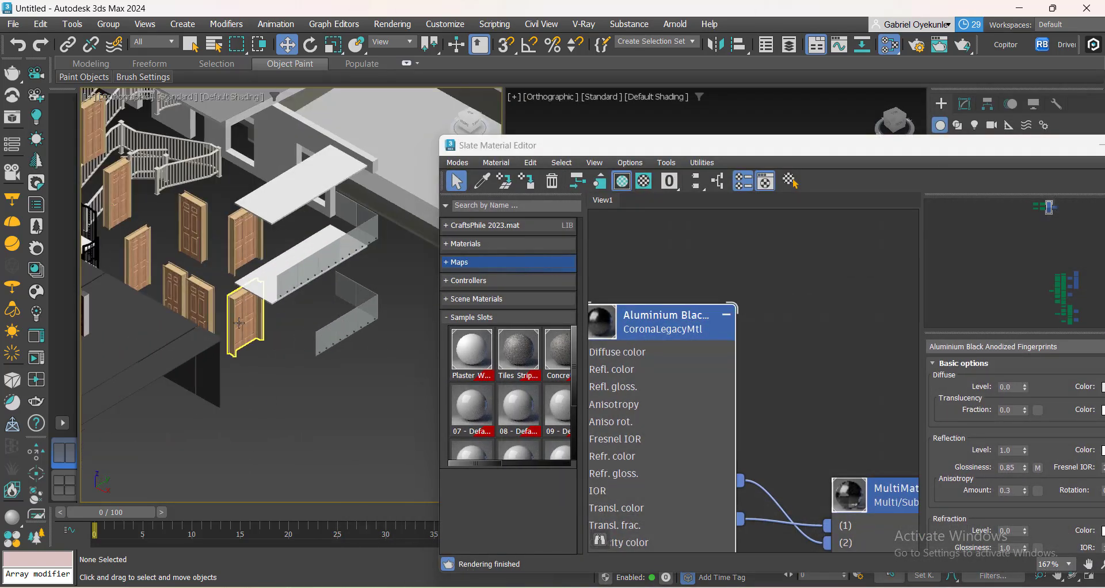
right_click(276, 399)
left_click(321, 445)
scroll(274, 396, "down", 5)
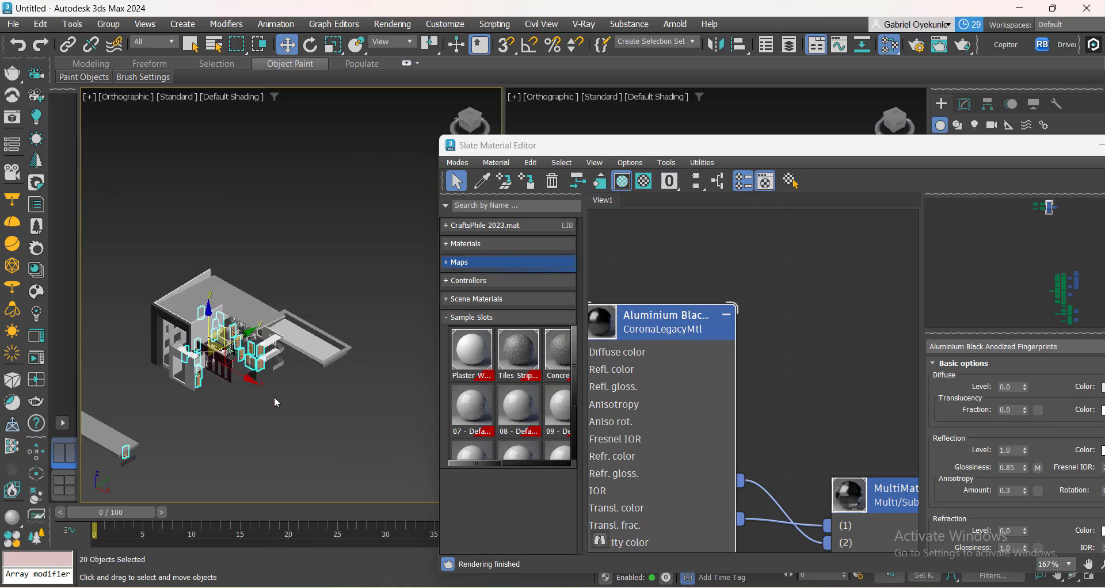
right_click(275, 411)
left_click(309, 220)
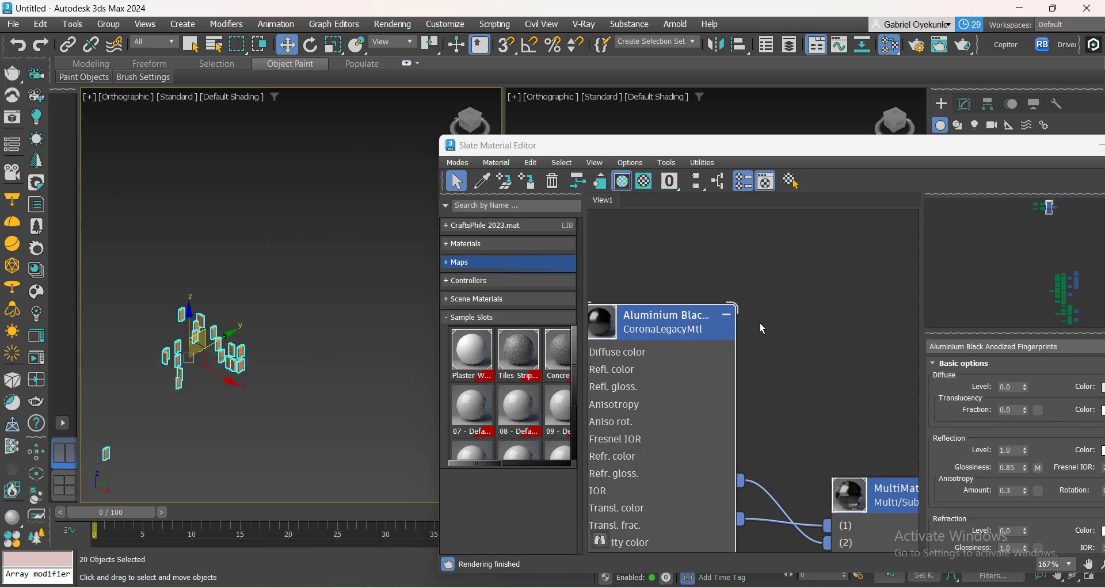
Hide the unused slots of the Aluminium Black Anodized Fingerprints node and lay out all material nodes.
left_click(696, 186)
scroll(727, 293, "down", 5)
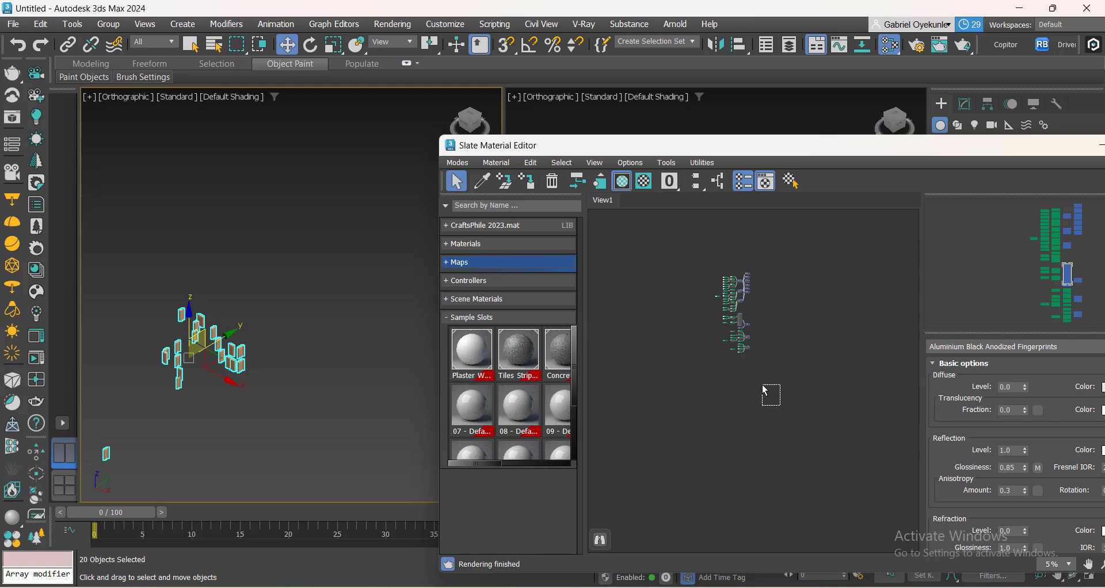
scroll(791, 263, "up", 10)
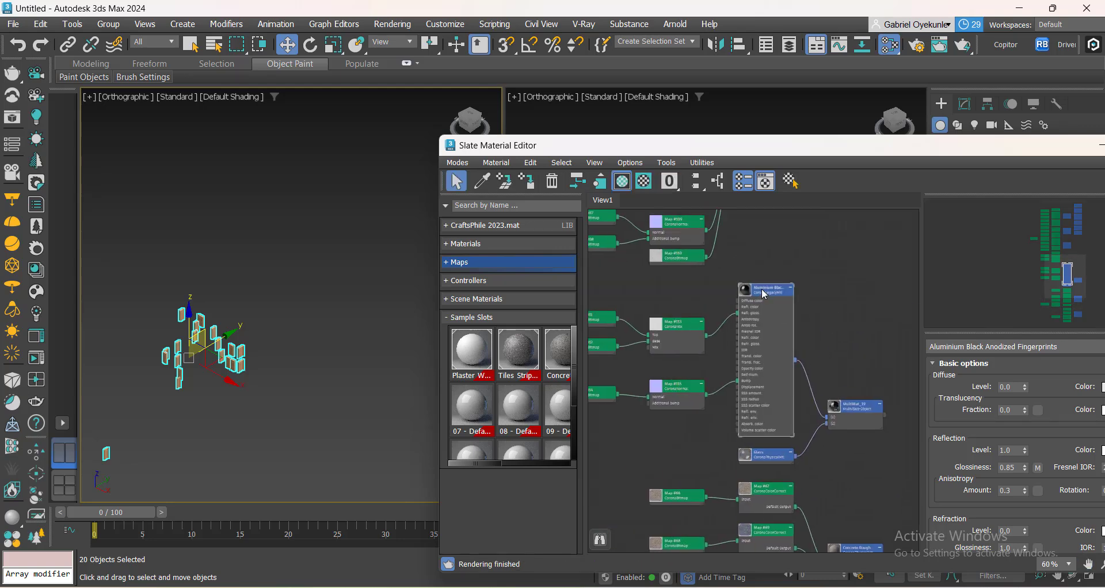
key("h")
scroll(715, 347, "down", 5)
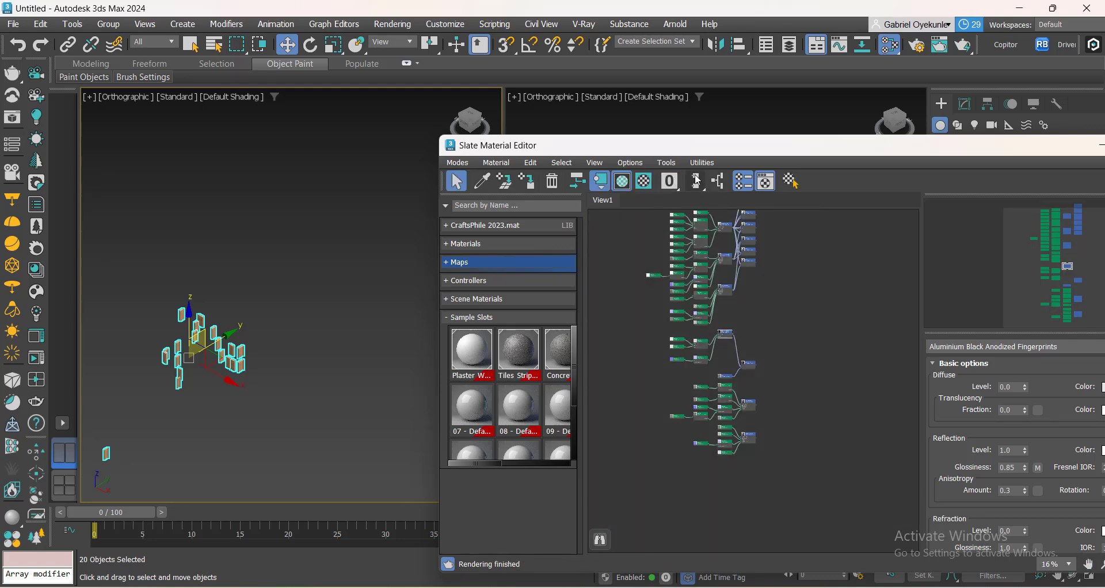
left_click(695, 180)
scroll(768, 406, "down", 3)
middle_click_drag(768, 406, 844, 392)
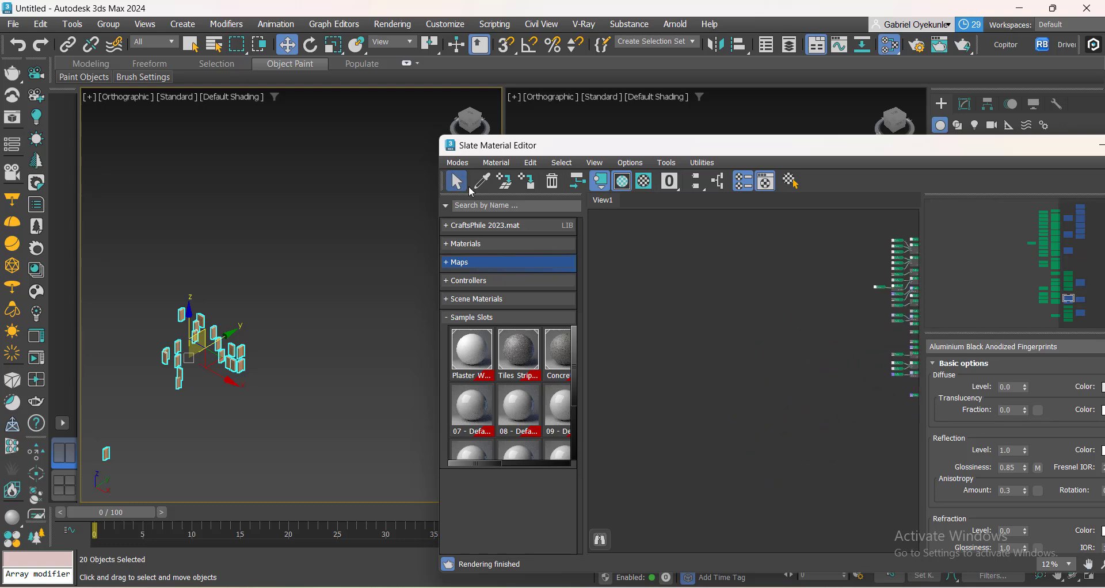
Pick the material from one of the isolated doors to load its multi/sub-object node tree into the editor.
scroll(215, 345, "up", 12)
left_click(215, 346)
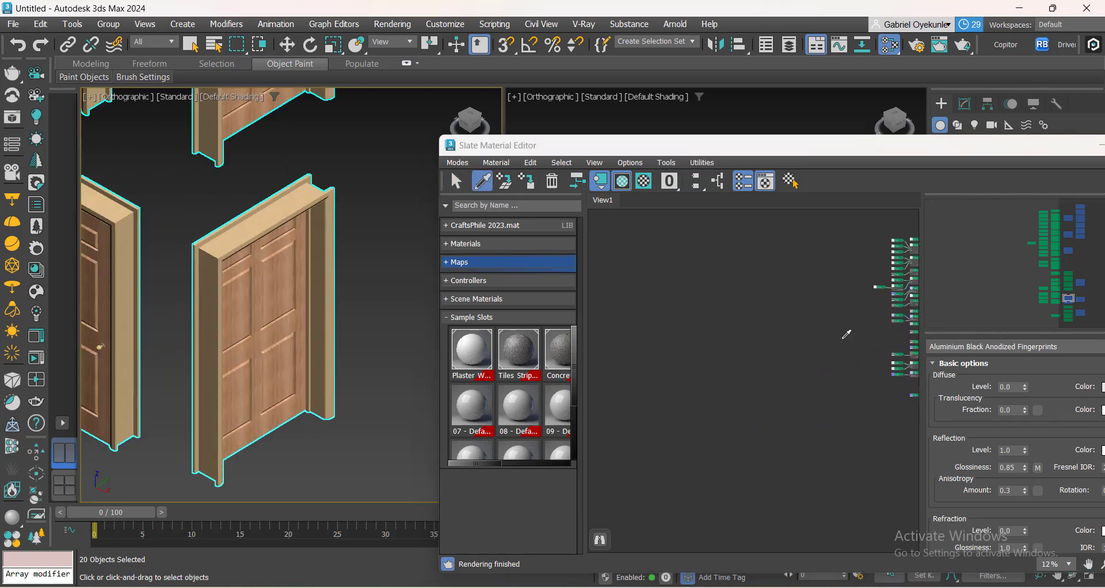
scroll(739, 395, "up", 8)
middle_click_drag(734, 393, 771, 424)
scroll(710, 336, "up", 5)
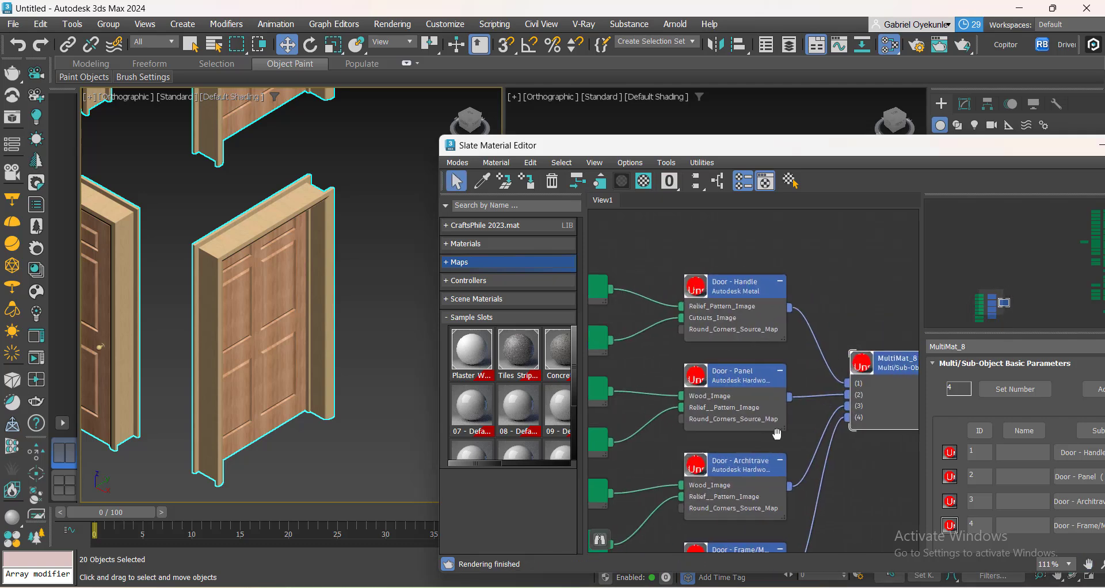
scroll(278, 349, "down", 3)
scroll(186, 352, "up", 8)
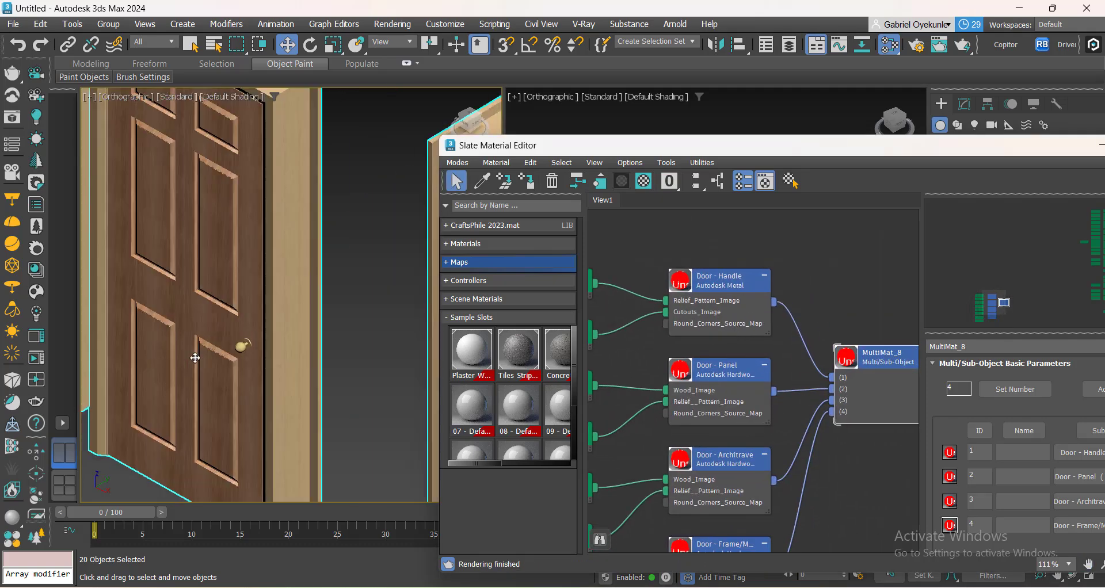
scroll(827, 374, "up", 3)
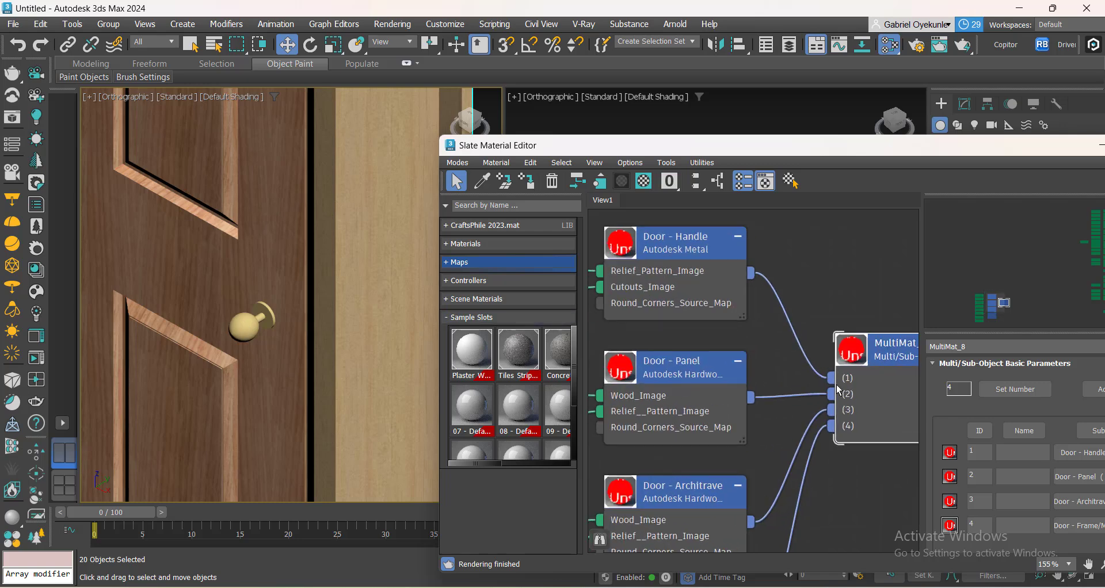
Temporarily disconnect and reconnect sub-material inputs of MultiMat_8 to identify which door parts they control.
left_click_drag(822, 389, 831, 395)
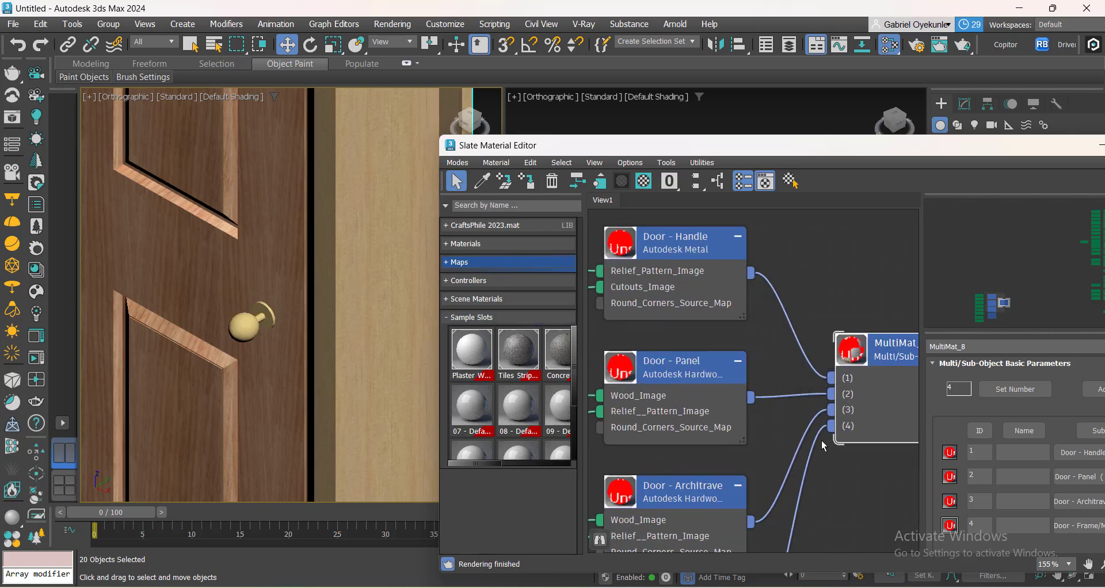
scroll(830, 396, "up", 1)
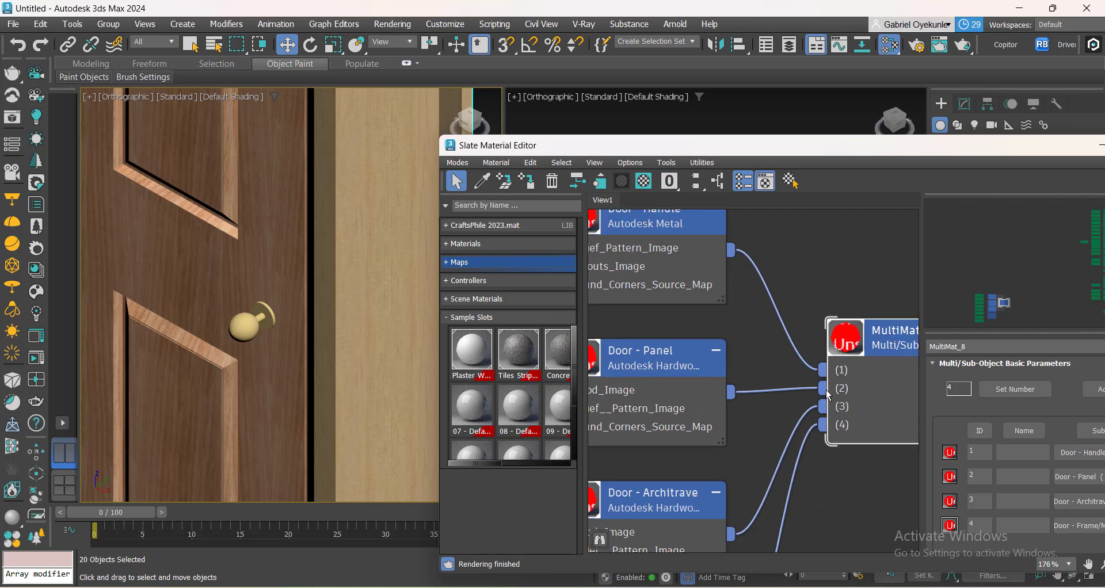
left_click_drag(821, 388, 818, 493)
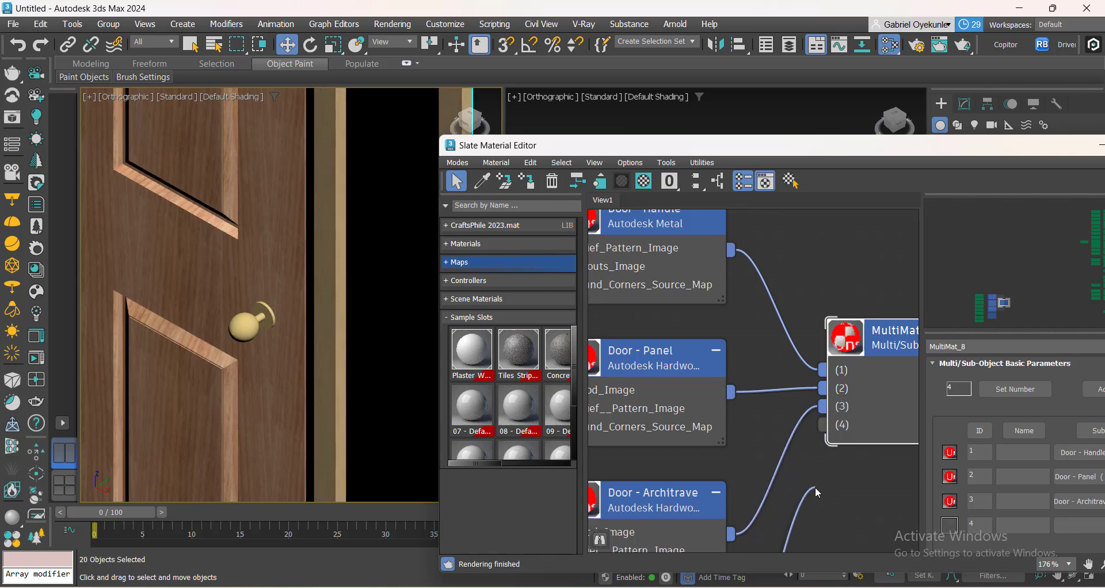
left_click_drag(830, 437, 825, 427)
scroll(777, 455, "down", 2)
middle_click_drag(763, 469, 797, 304)
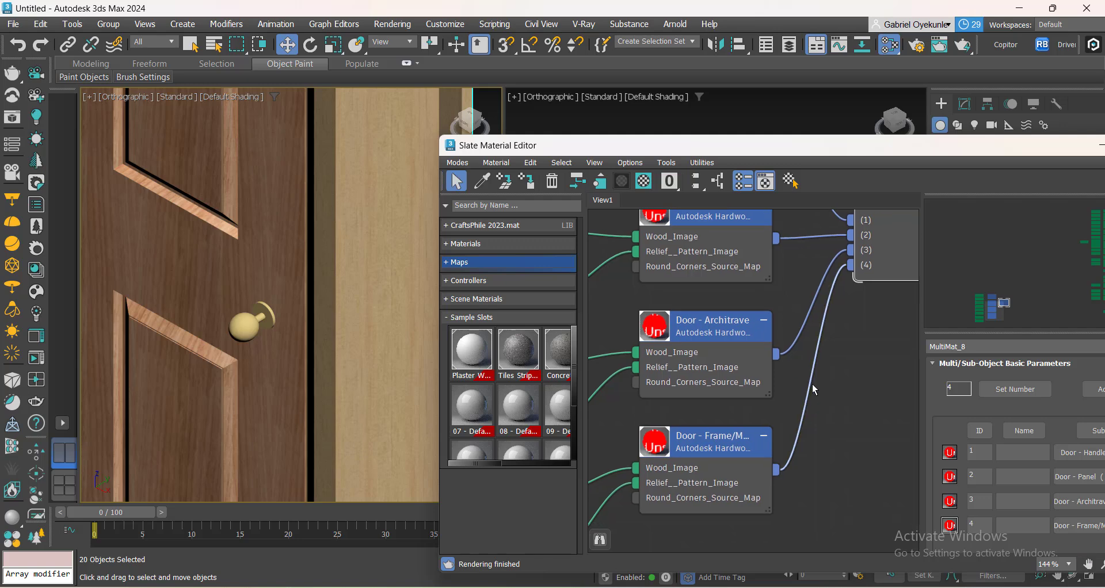
mouse_move(852, 266)
left_mouse_down()
mouse_move(852, 338)
mouse_move(855, 267)
left_mouse_up()
scroll(767, 413, "down", 3)
mouse_move(786, 426)
middle_mouse_down()
mouse_move(754, 458)
mouse_move(784, 432)
middle_mouse_up()
left_click(793, 460)
scroll(792, 473, "down", 3)
scroll(755, 444, "up", 2)
scroll(748, 396, "up", 7)
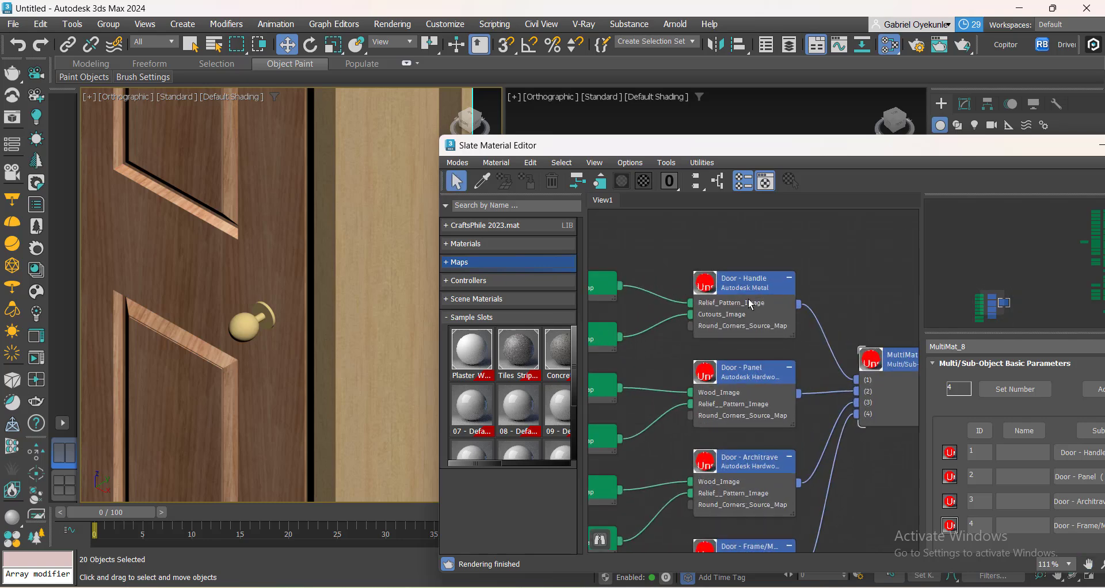
Replace the Door - Handle material with an instance of the Aluminium Black Anodized Fingerprints sample slot material.
right_click(747, 277)
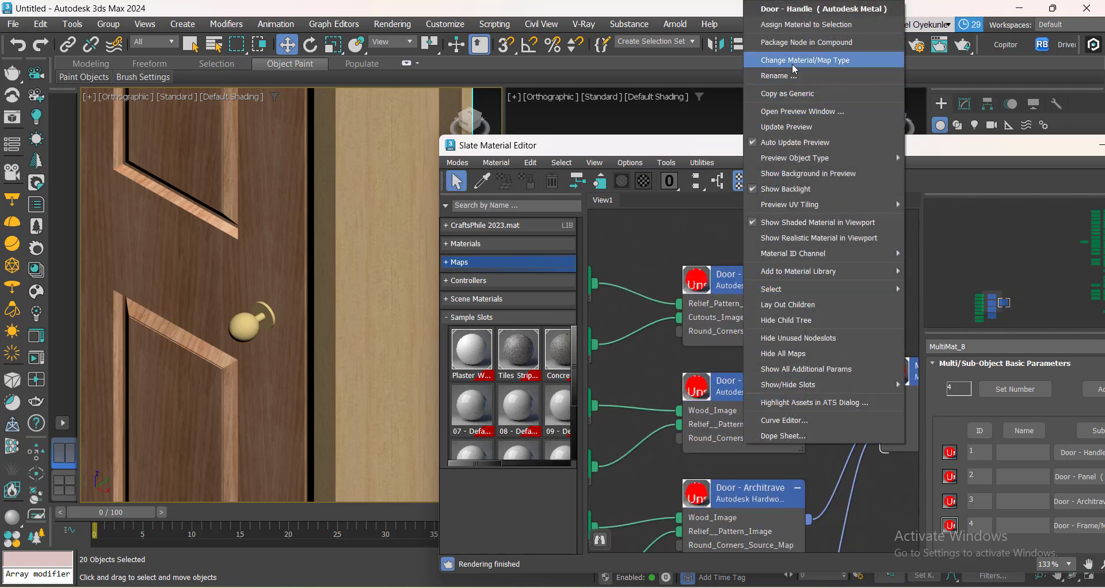
left_click(772, 64)
double_click(723, 329)
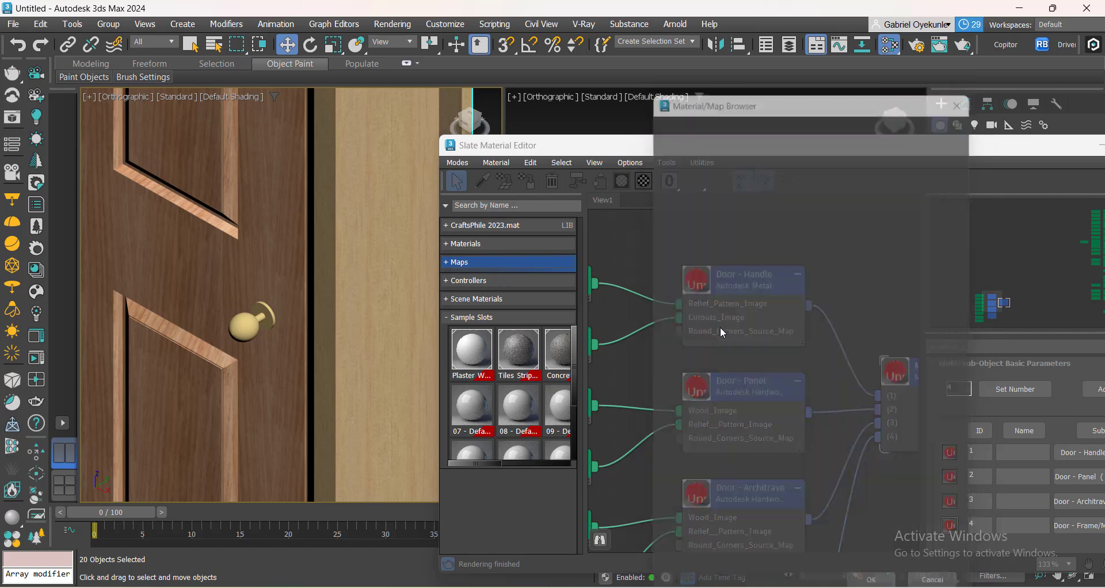
left_click(483, 344)
scroll(766, 352, "down", 15)
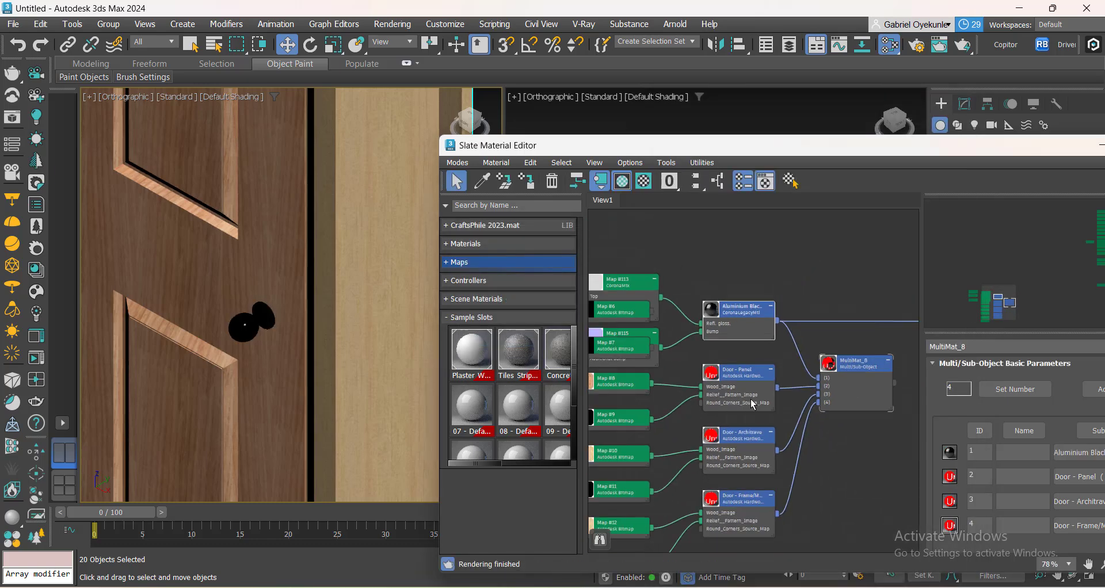
scroll(706, 395, "up", 10)
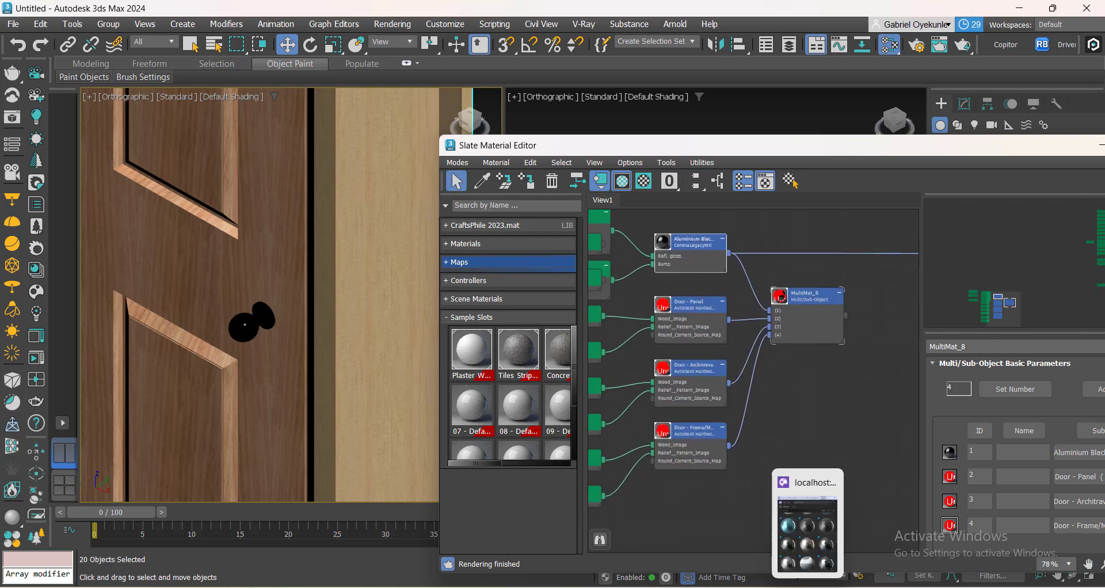
Switch to the Cosmos asset browser and import Cherry Highgloss from the Wood materials into the Slate Material Editor.
left_click(805, 586)
left_click(330, 97)
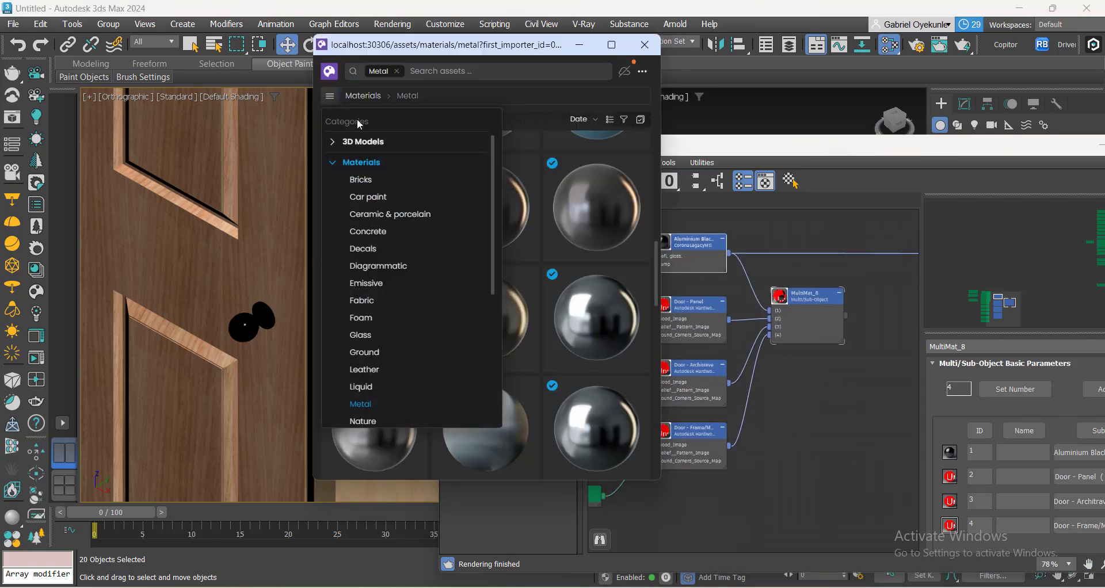
scroll(357, 167, "down", 5)
left_click(364, 356)
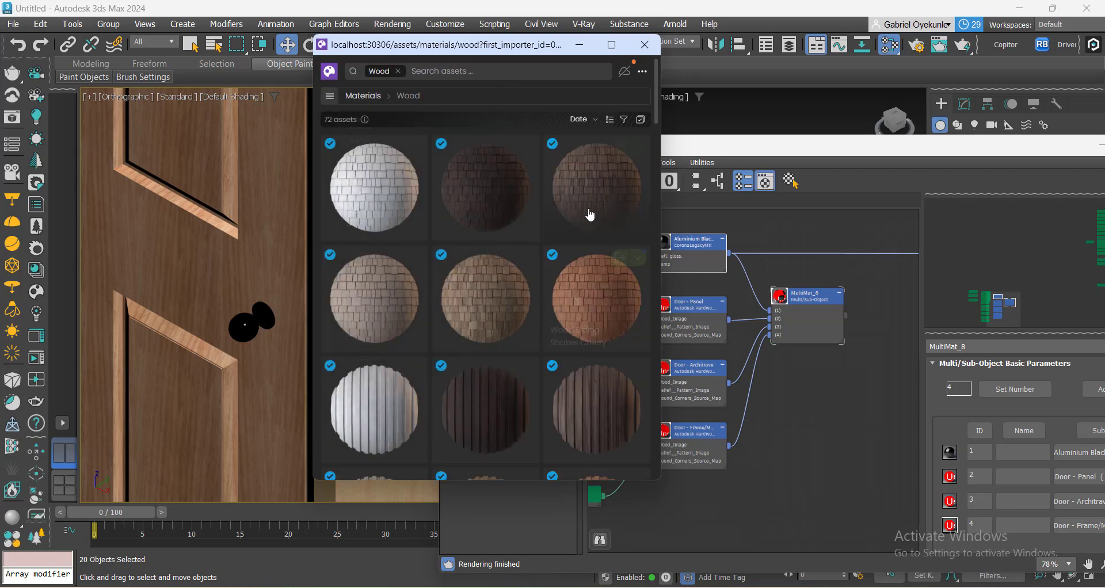
scroll(550, 328, "down", 5)
scroll(558, 330, "down", 10)
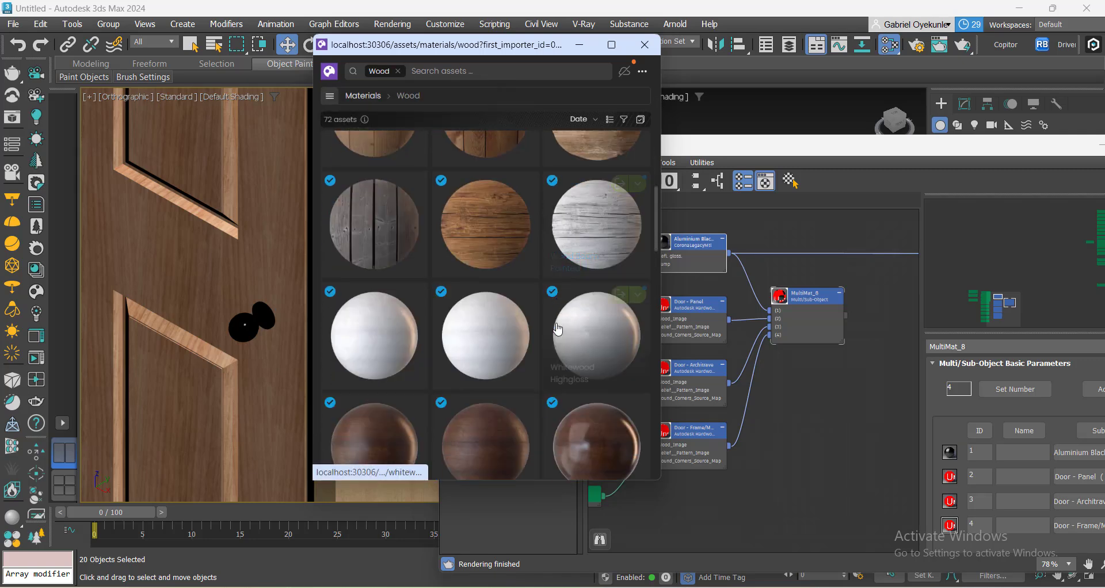
scroll(557, 334, "down", 5)
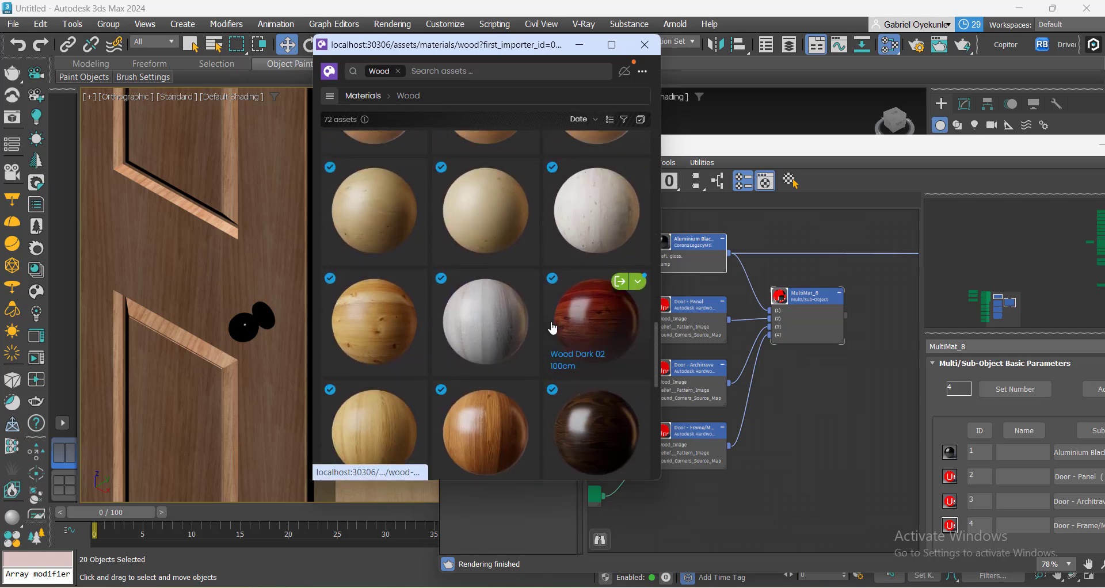
scroll(576, 265, "up", 2)
left_click_drag(721, 373, 829, 425)
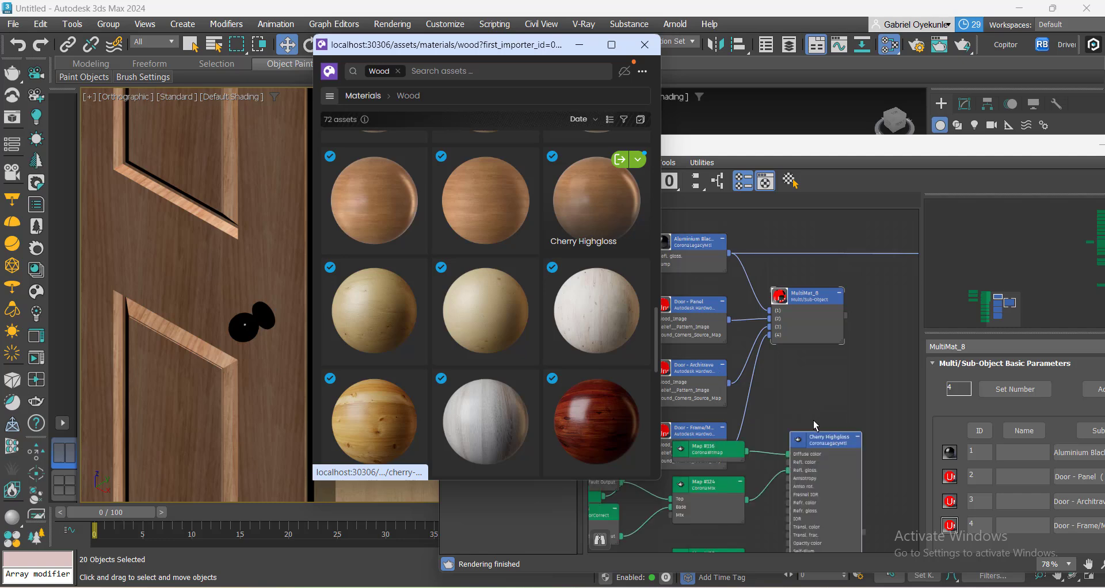
left_click(579, 45)
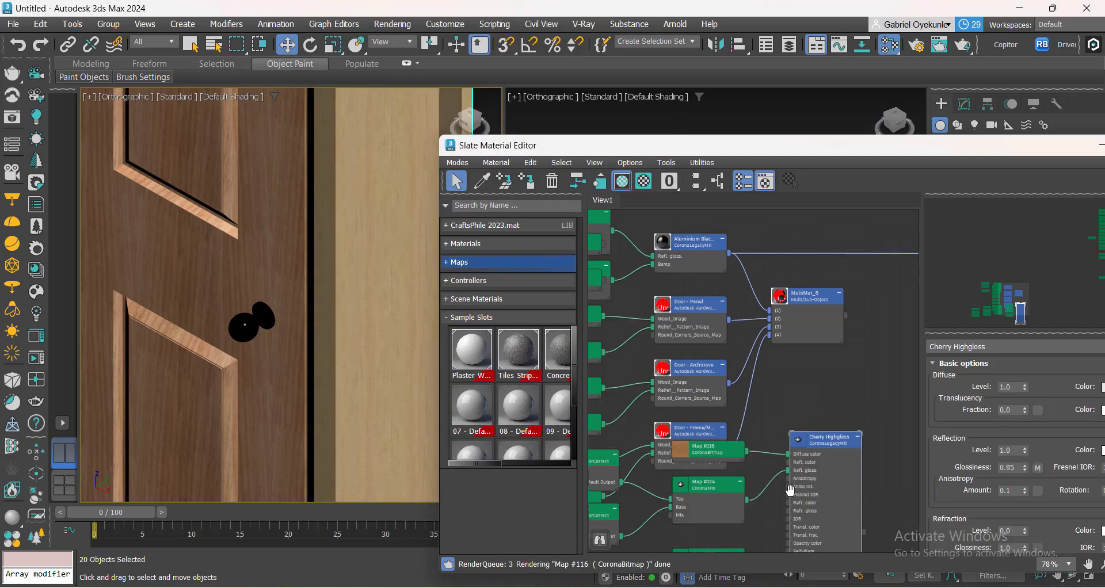
Put the imported Cherry Highgloss material into the 05 - Default sample slot.
left_click_drag(478, 465, 683, 476)
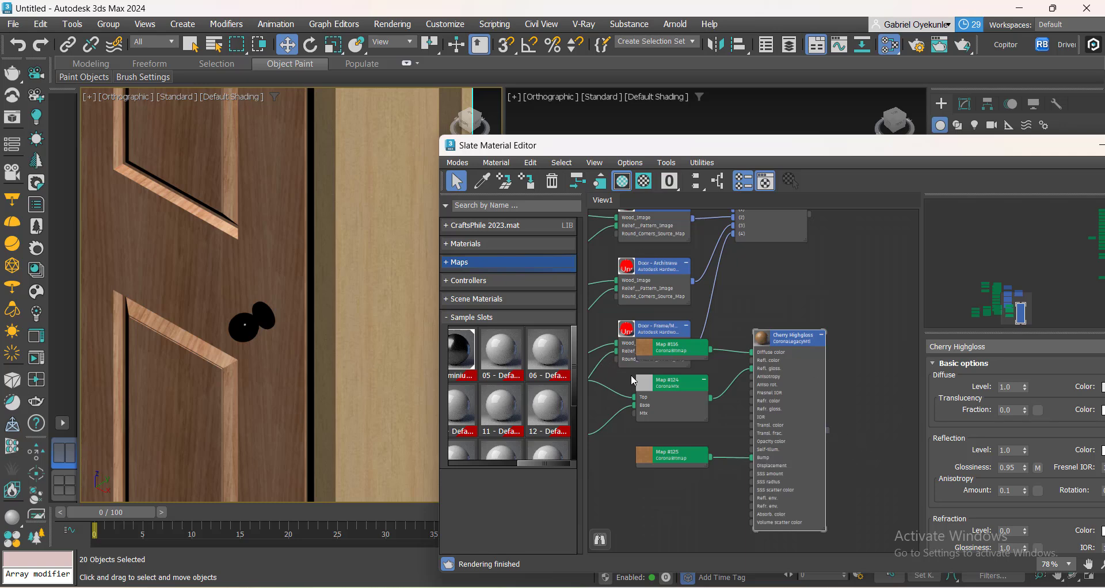
left_click_drag(828, 430, 501, 348)
left_click(773, 413)
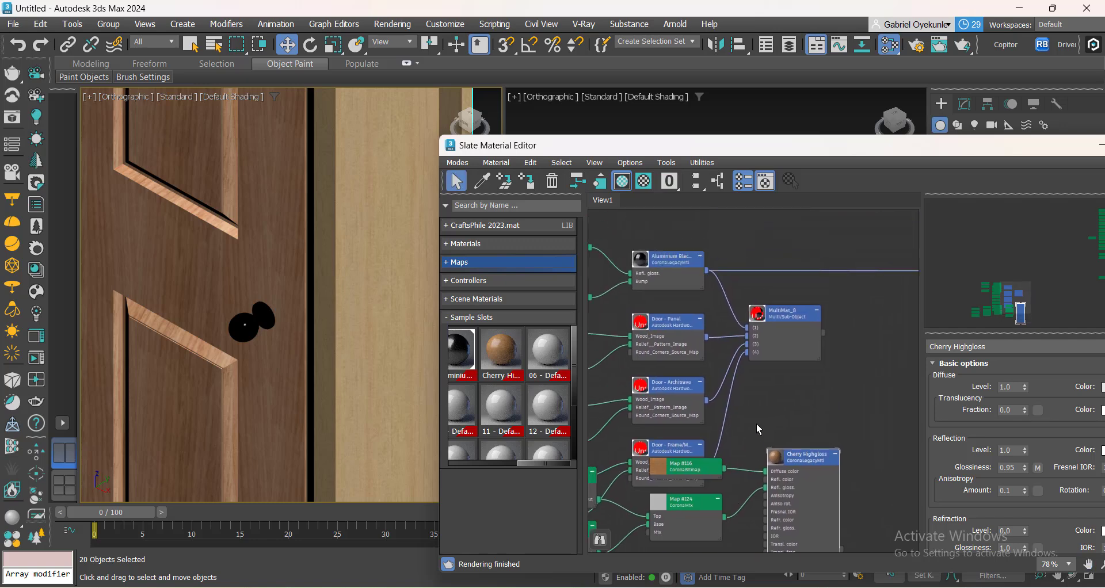
Replace the Door - Panel material of MultiMat_8 with Cherry Highgloss from the sample slots.
right_click(669, 325)
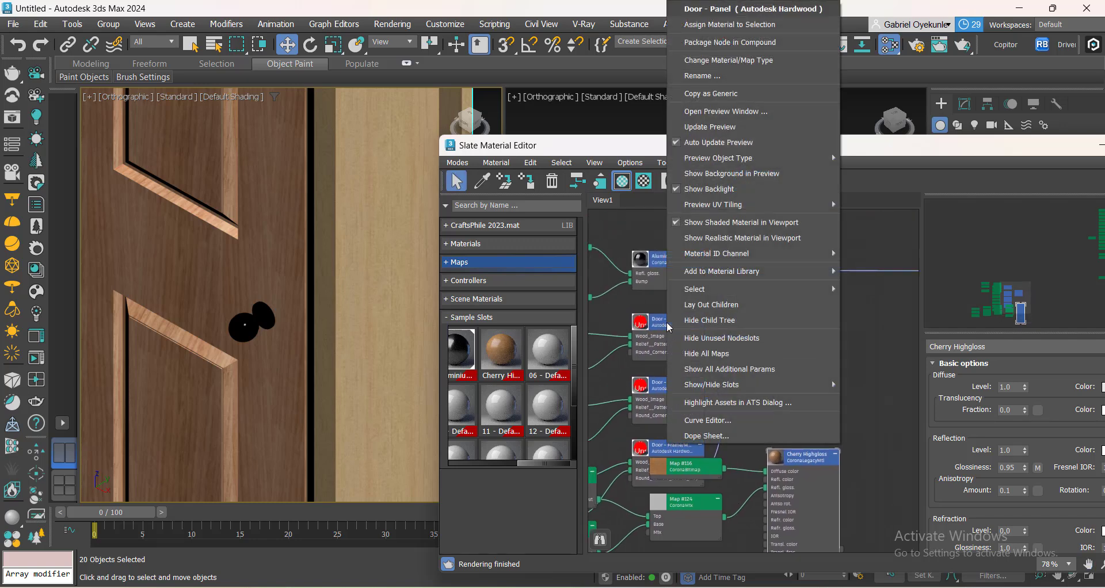
left_click(717, 68)
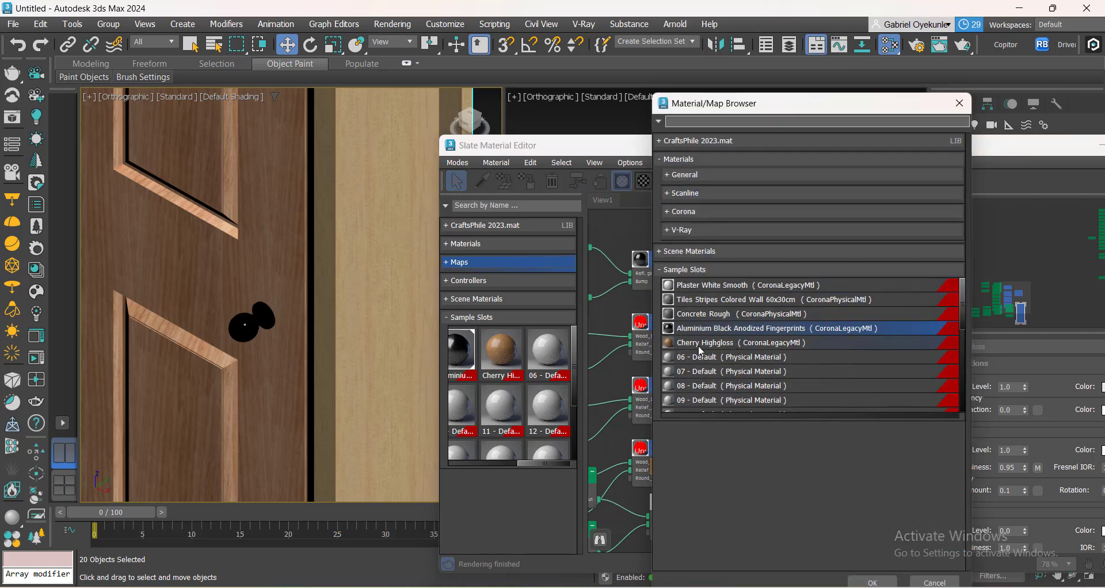
double_click(701, 344)
left_click(505, 343)
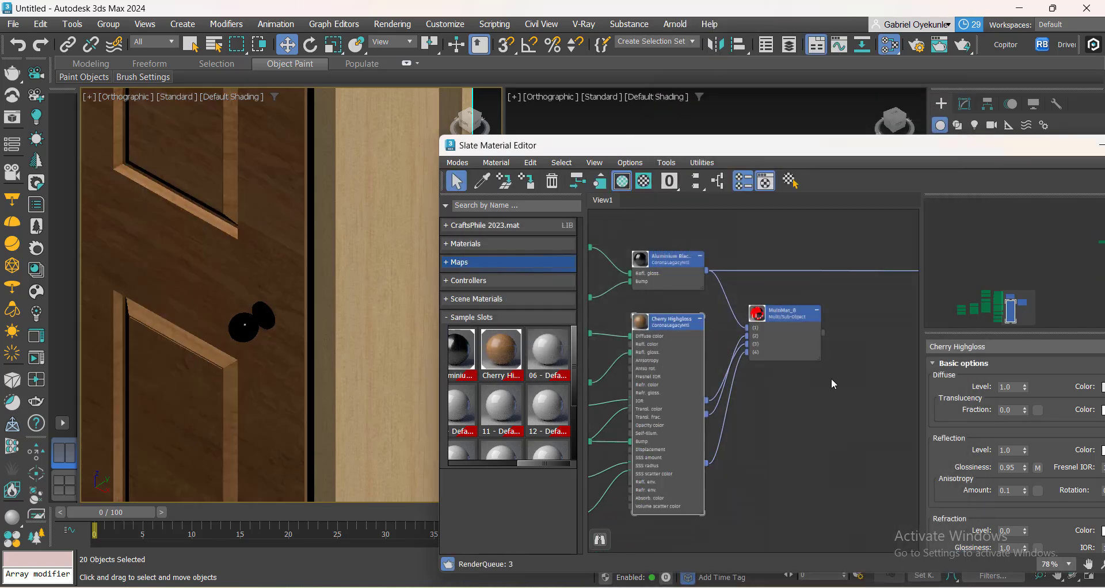
Inspect the new wood on the door panels and hide the unused slots of the Cherry Highgloss node.
scroll(272, 293, "down", 3)
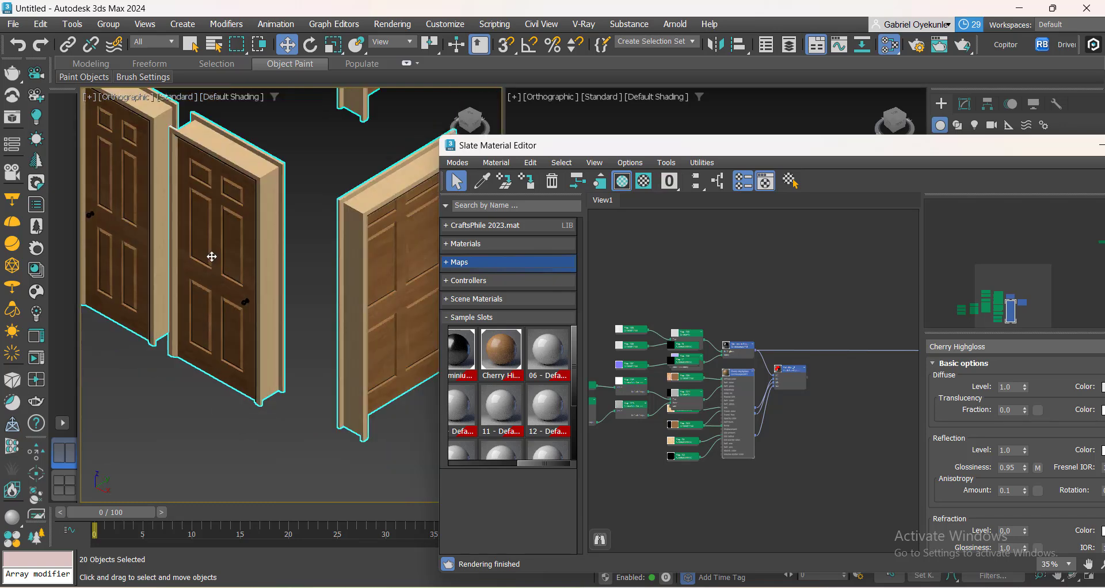
scroll(210, 255, "up", 5)
scroll(257, 297, "down", 2)
scroll(238, 311, "up", 3)
scroll(239, 311, "down", 4)
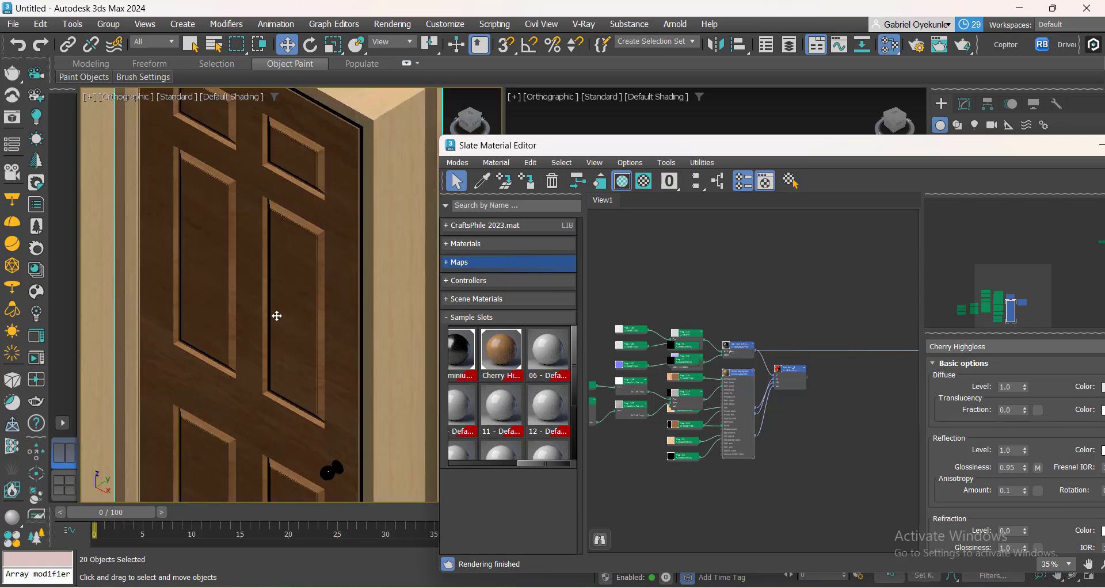
scroll(276, 316, "up", 3)
scroll(747, 409, "up", 3)
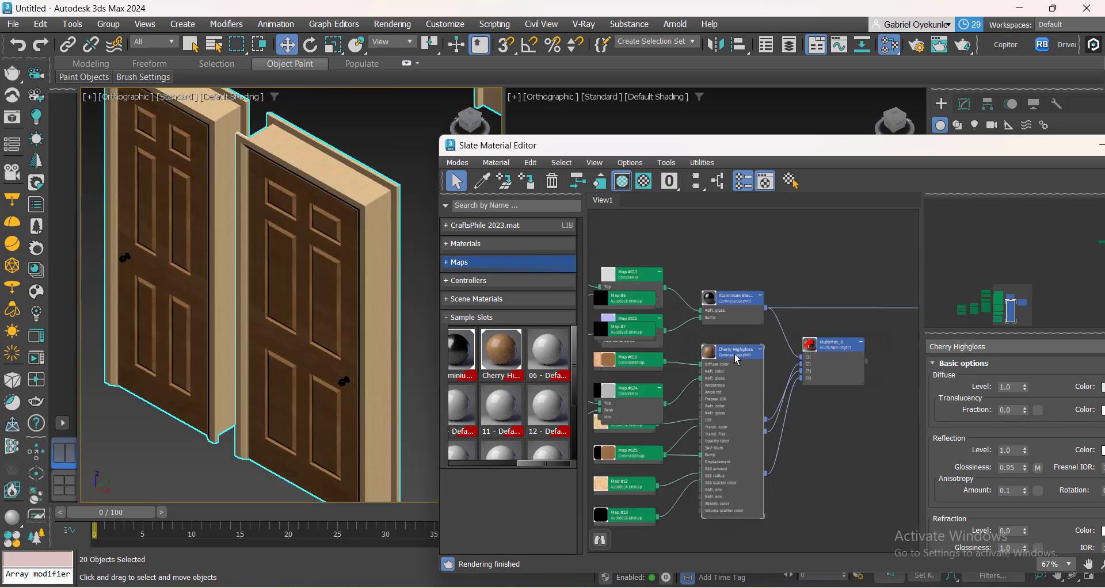
scroll(728, 395, "up", 2)
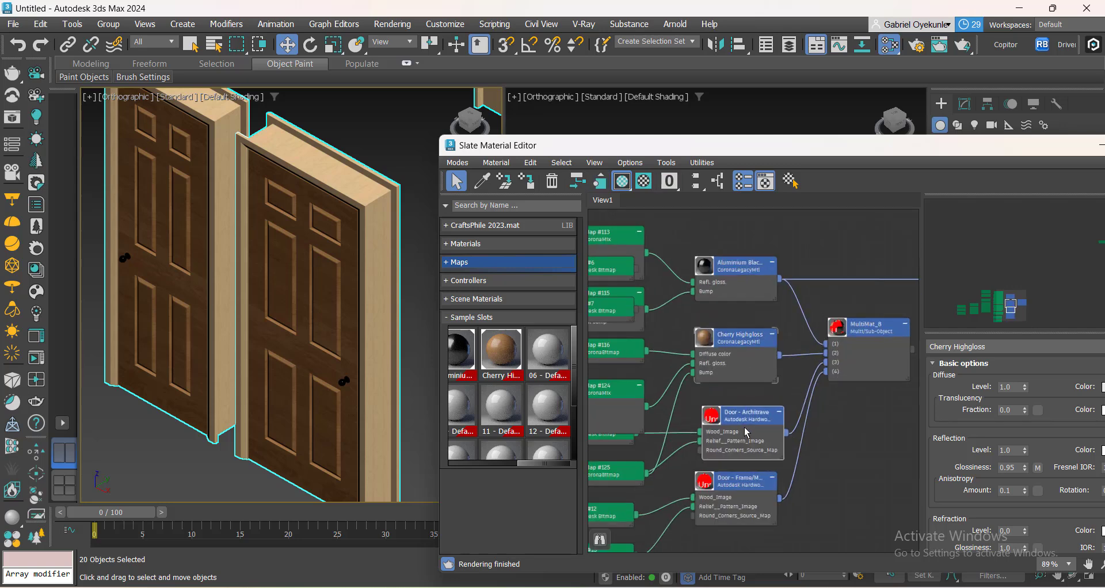
Replace the Door - Architrave material with the Cherry Highgloss sample slot material.
right_click(733, 412)
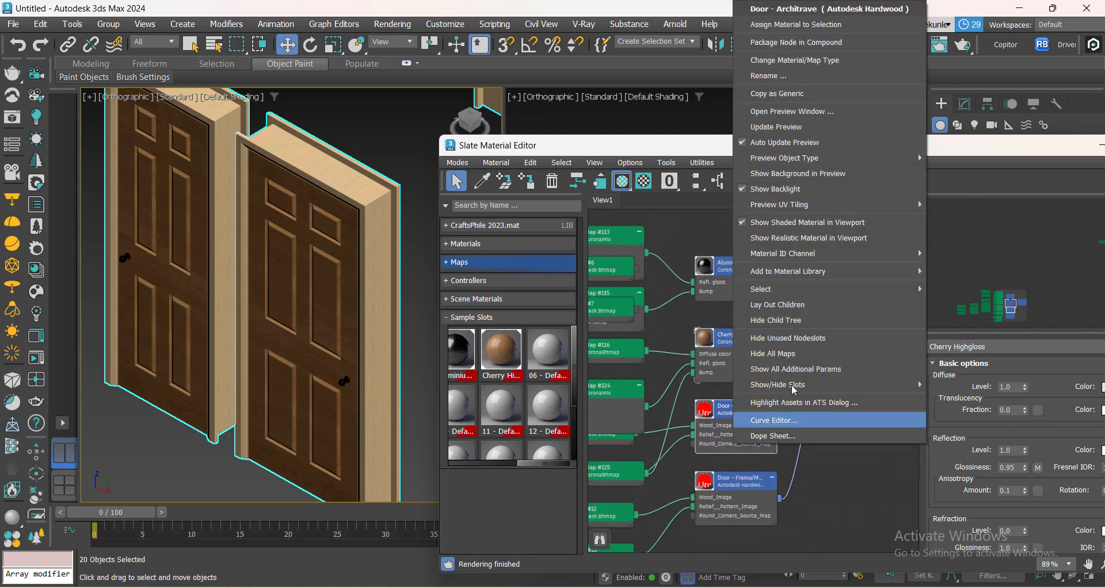
left_click(803, 61)
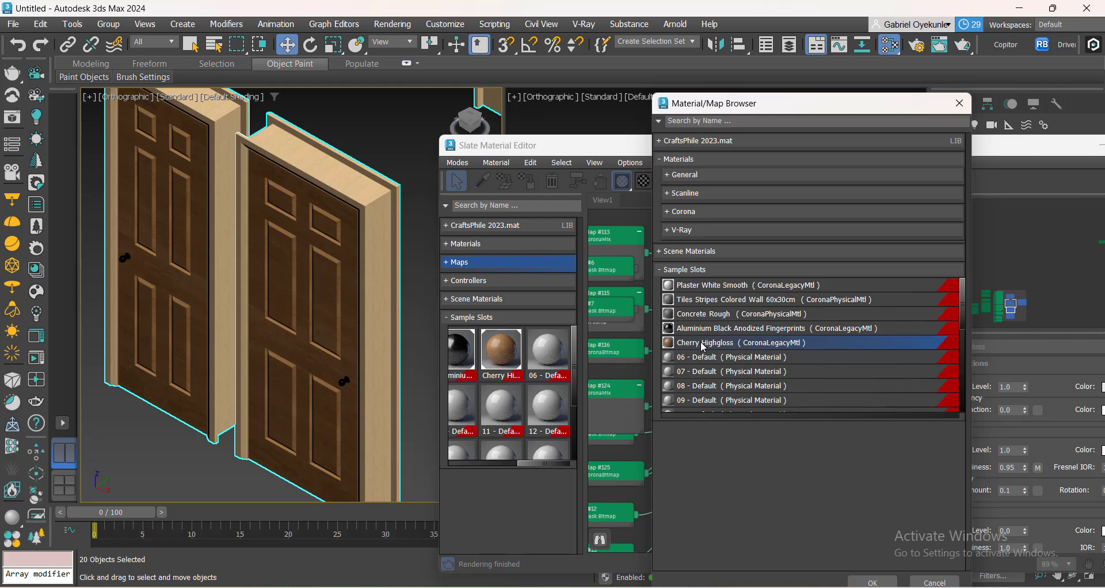
double_click(704, 343)
left_click(524, 345)
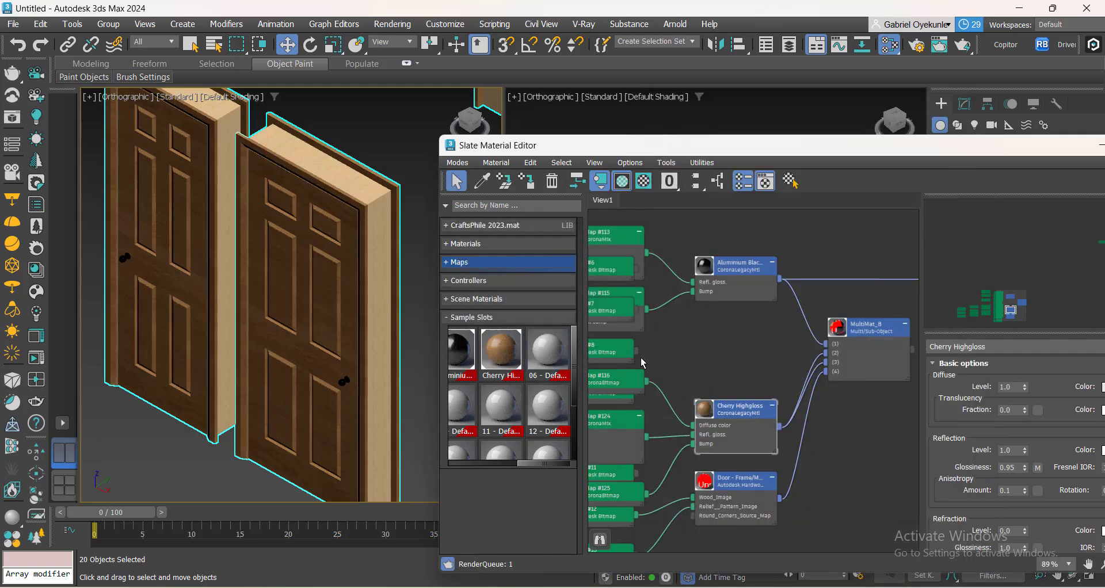
Replace the Door - Frame/Mullion material with the Cherry Highgloss sample slot material.
scroll(746, 483, "up", 2)
right_click(732, 485)
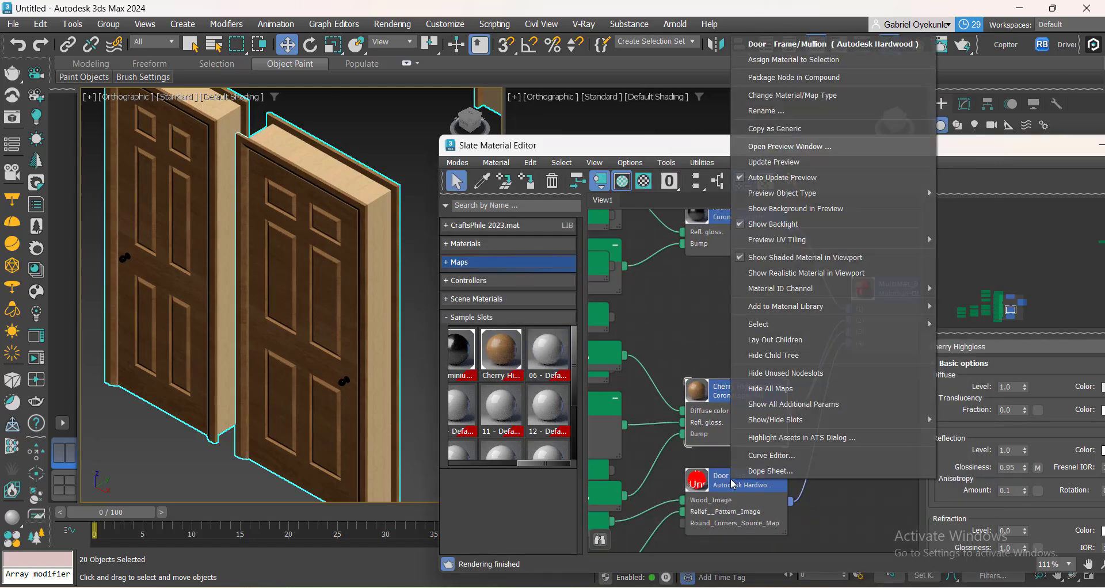
left_click(777, 97)
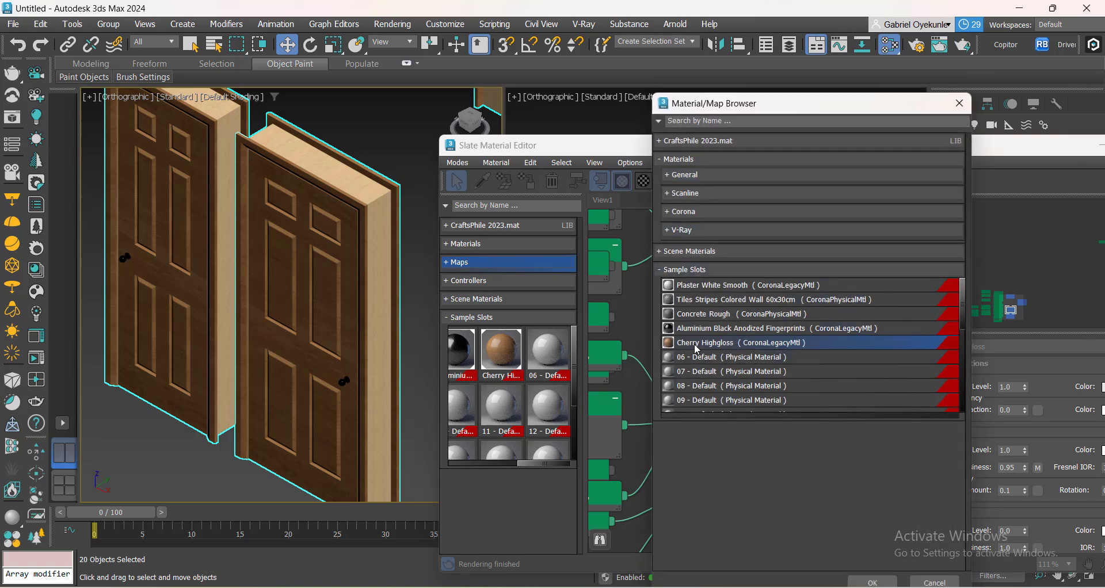
double_click(697, 343)
left_click(505, 344)
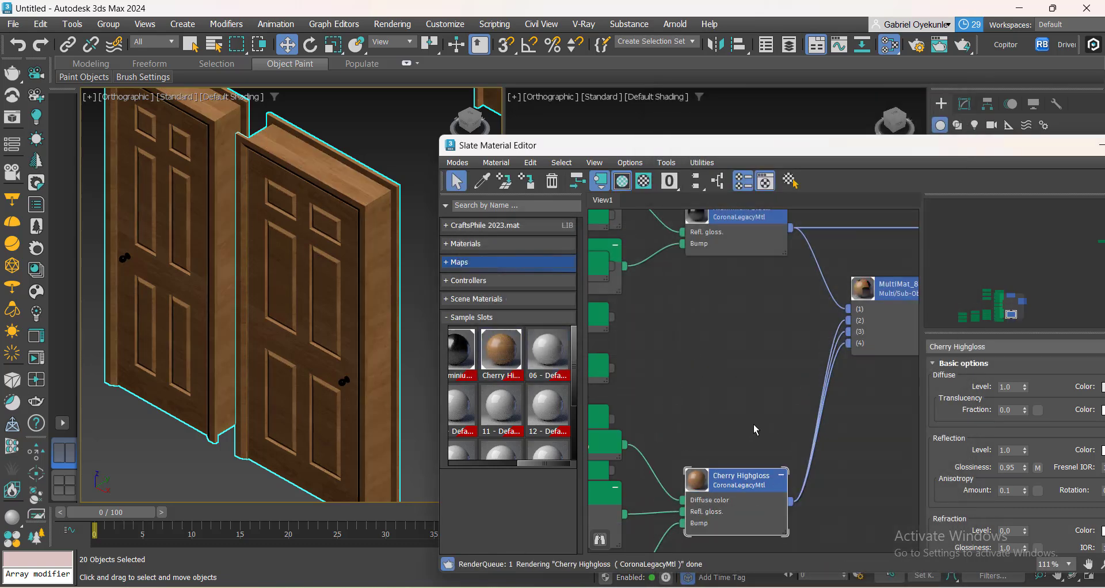
Lay out all material nodes and delete the disconnected bitmap nodes left over from the replaced door materials.
scroll(756, 430, "down", 1)
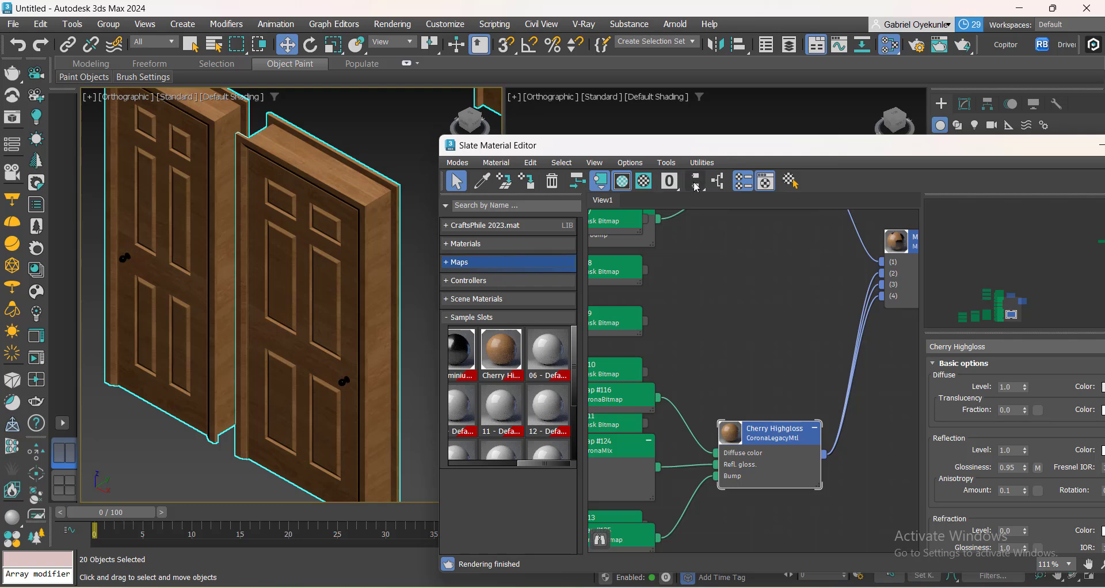
left_click(696, 185)
scroll(806, 489, "up", 5)
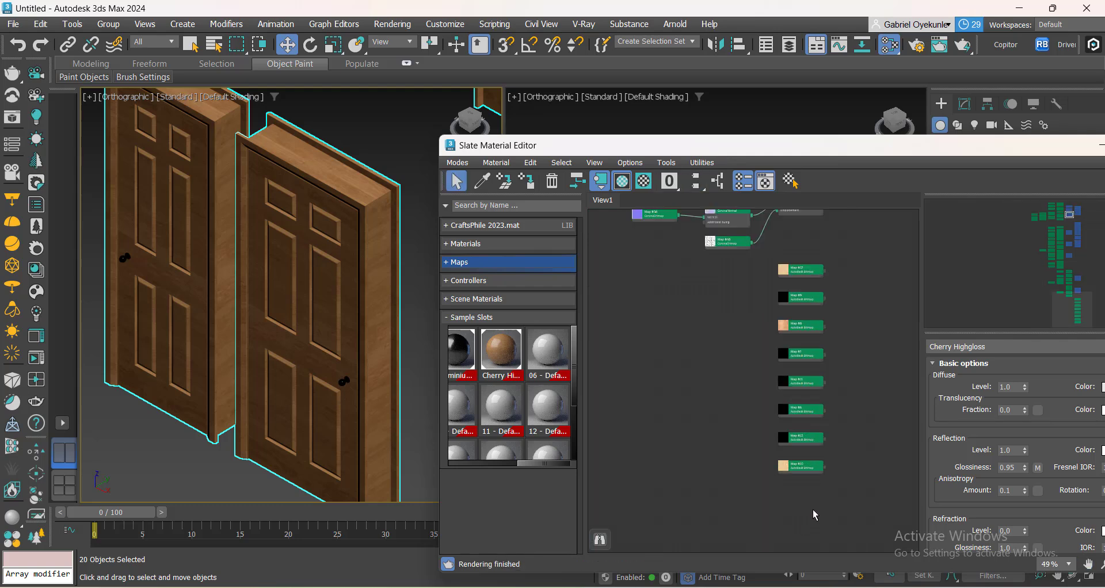
scroll(357, 321, "up", 5)
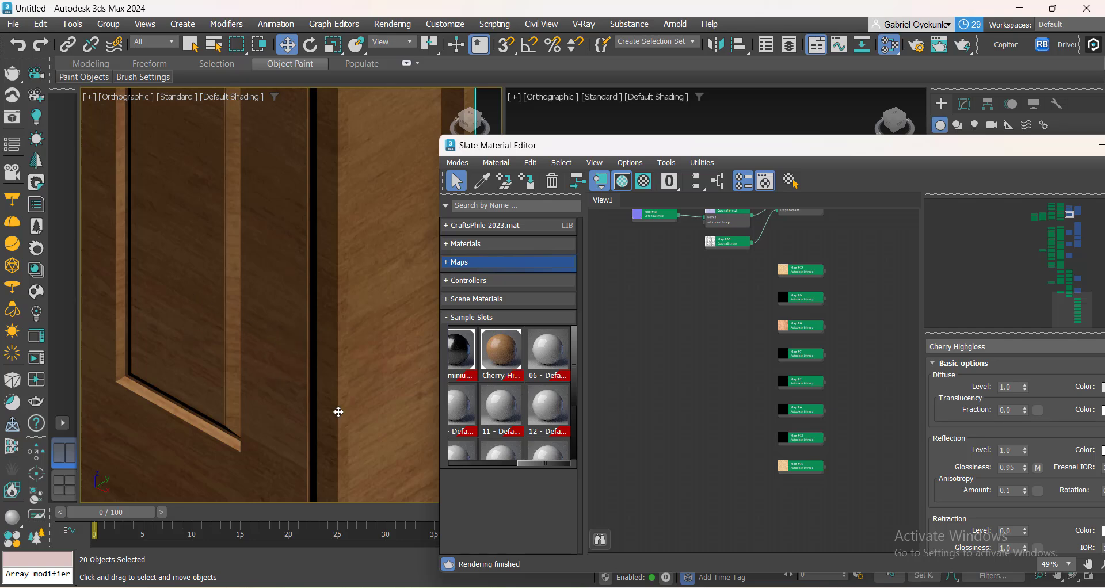
left_click(844, 484)
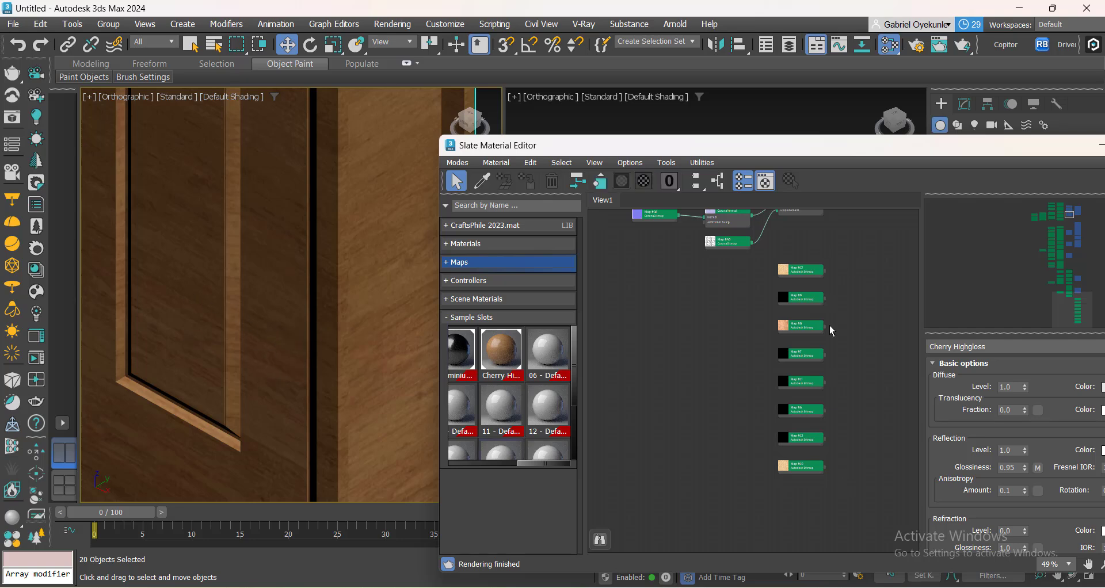
left_click_drag(797, 503, 794, 500)
key("Delete")
scroll(748, 456, "down", 5)
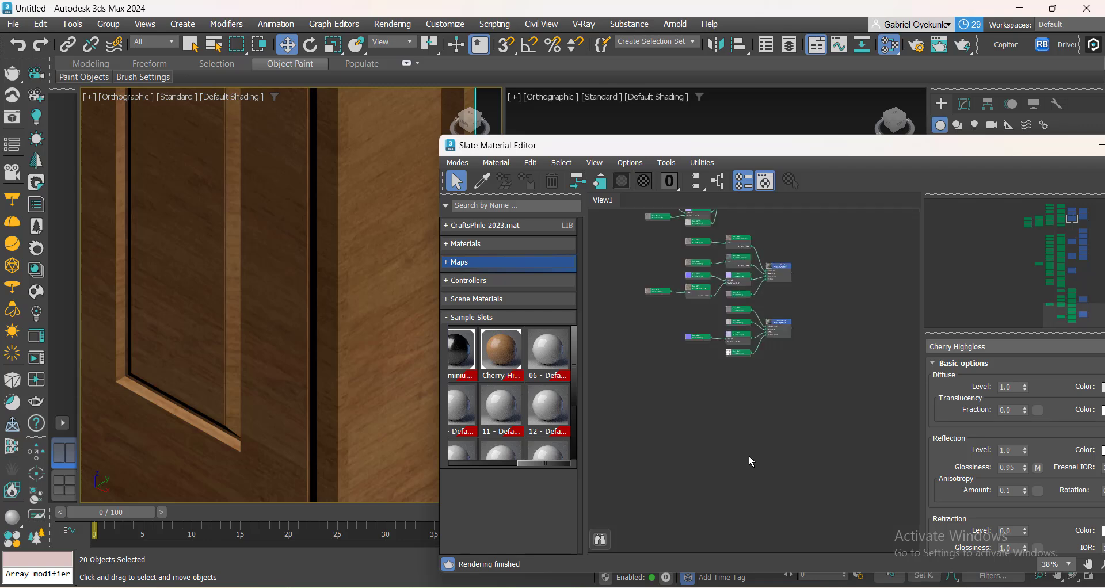
Set the W rotation of Map #116, the Cherry Highgloss diffuse bitmap, to 90 degrees.
middle_click_drag(782, 377, 763, 433)
scroll(764, 433, "up", 8)
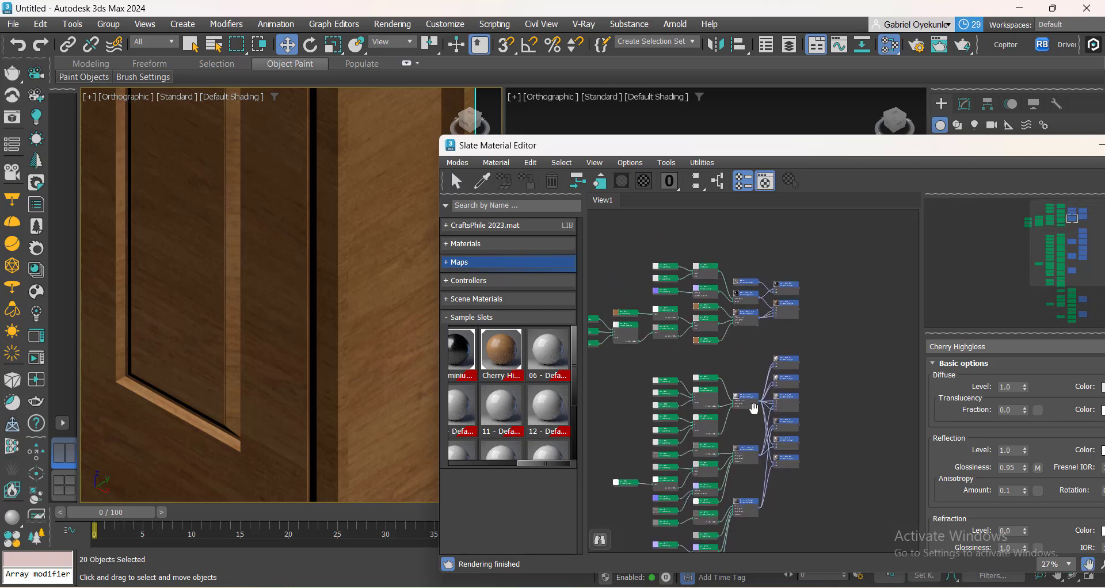
scroll(757, 366, "down", 5)
scroll(727, 408, "up", 5)
middle_click_drag(727, 413, 747, 409)
scroll(810, 405, "up", 4)
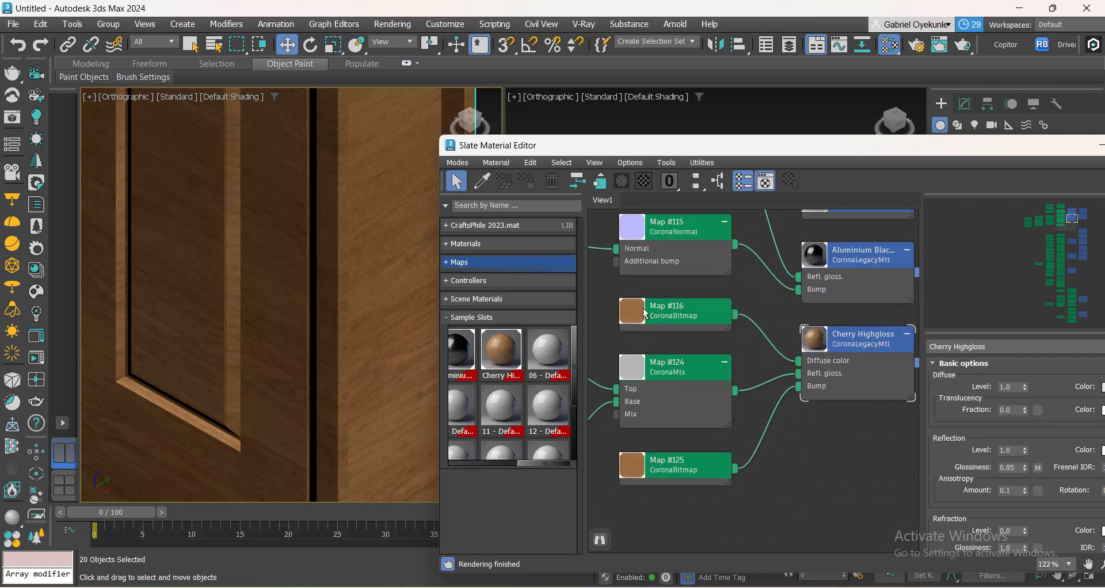
double_click(646, 314)
double_click(666, 387)
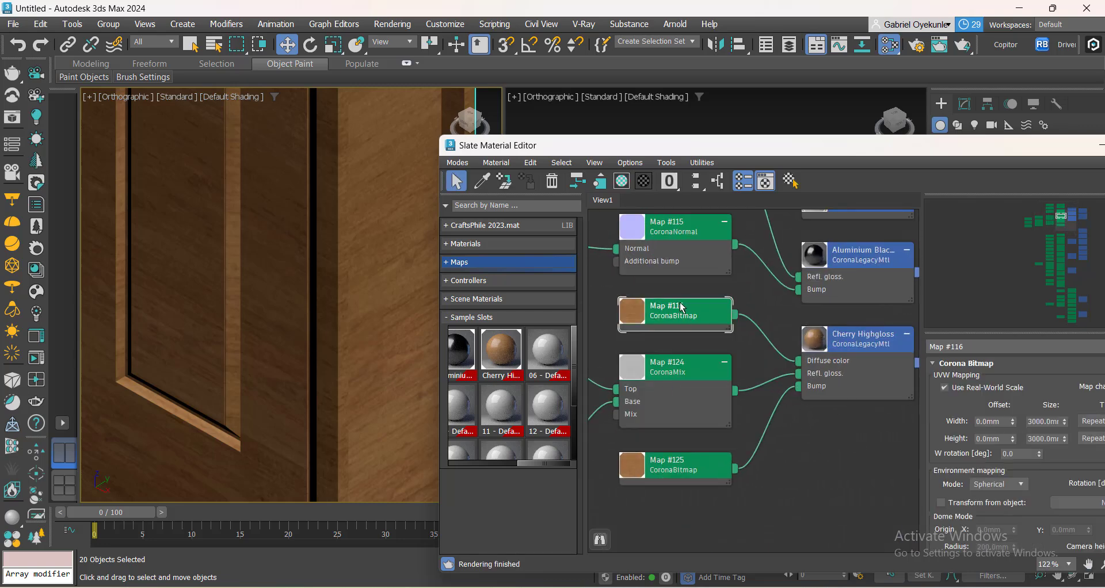
left_click_drag(784, 155, 583, 141)
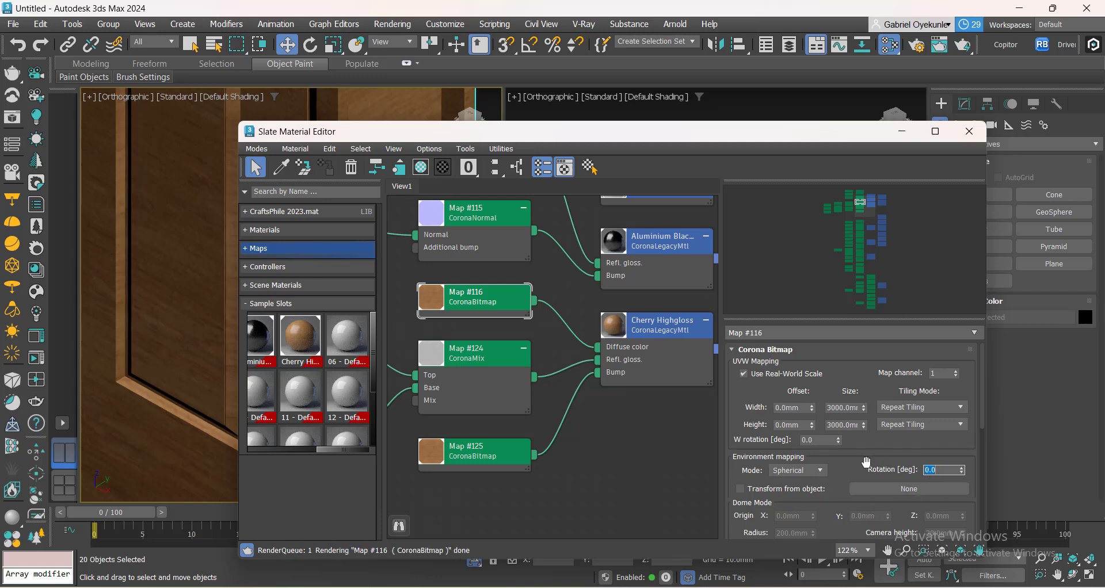
scroll(744, 410, "down", 2)
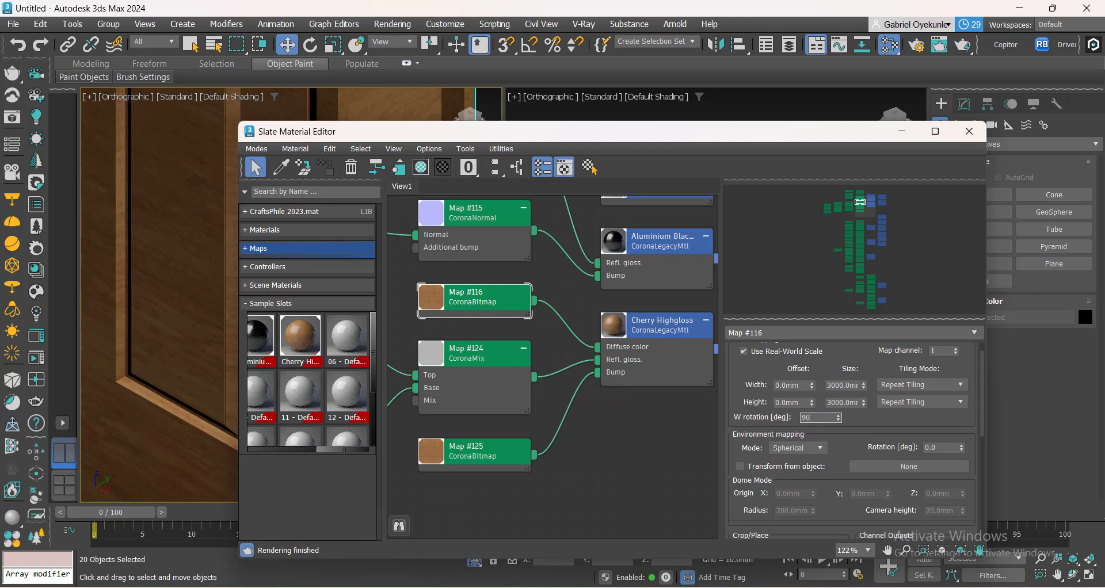
key("Return")
Check the rotated wood grain on the doors and trace the other bitmap nodes feeding Cherry Highgloss.
left_click_drag(294, 133, 492, 209)
scroll(285, 370, "down", 5)
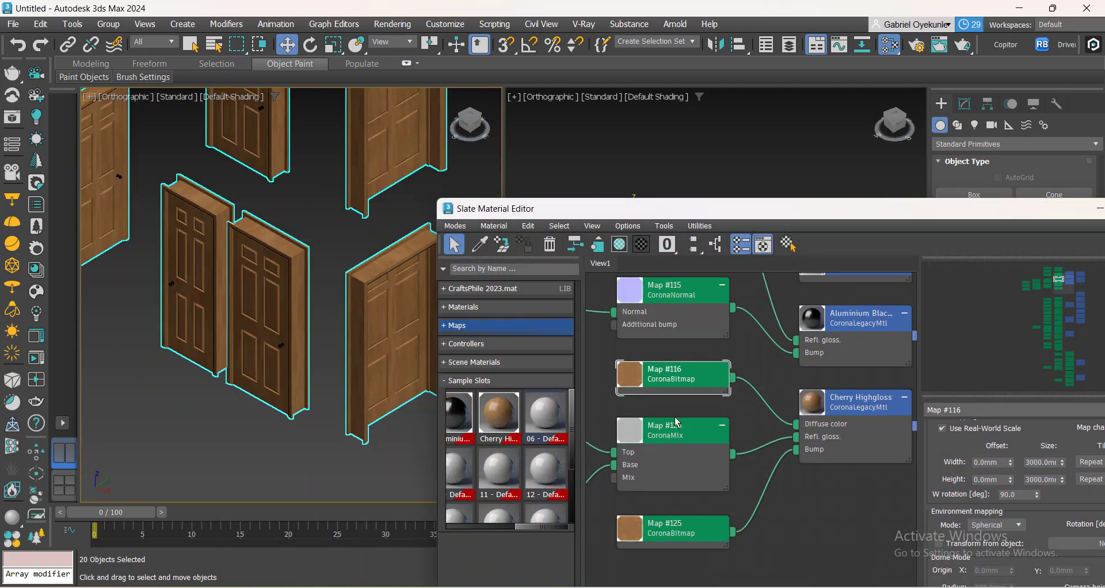
middle_click_drag(638, 402, 758, 424)
scroll(681, 411, "down", 2)
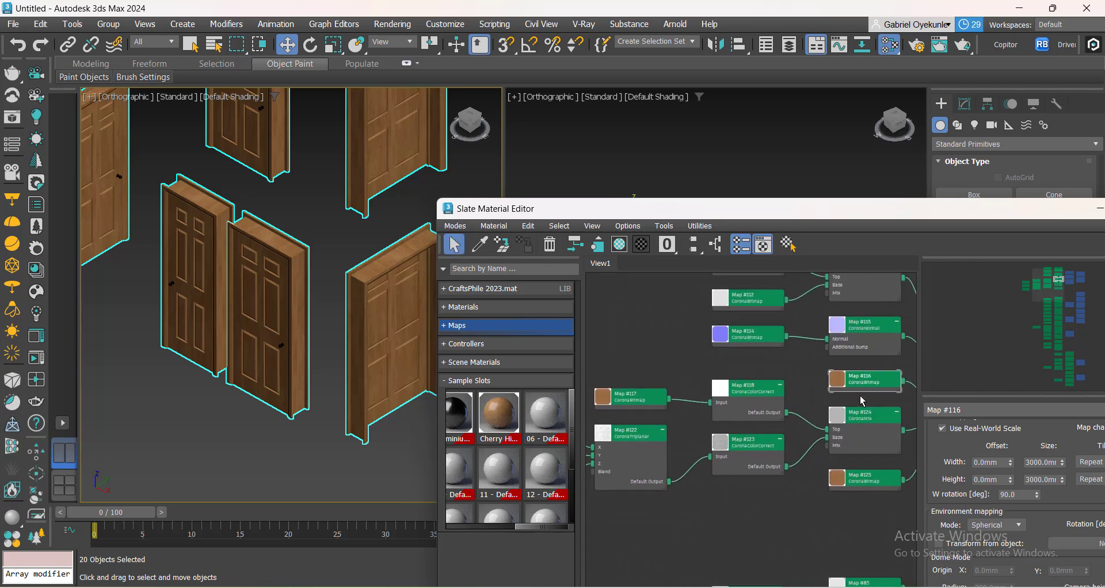
middle_click_drag(862, 401, 759, 372)
middle_click_drag(654, 390, 732, 401)
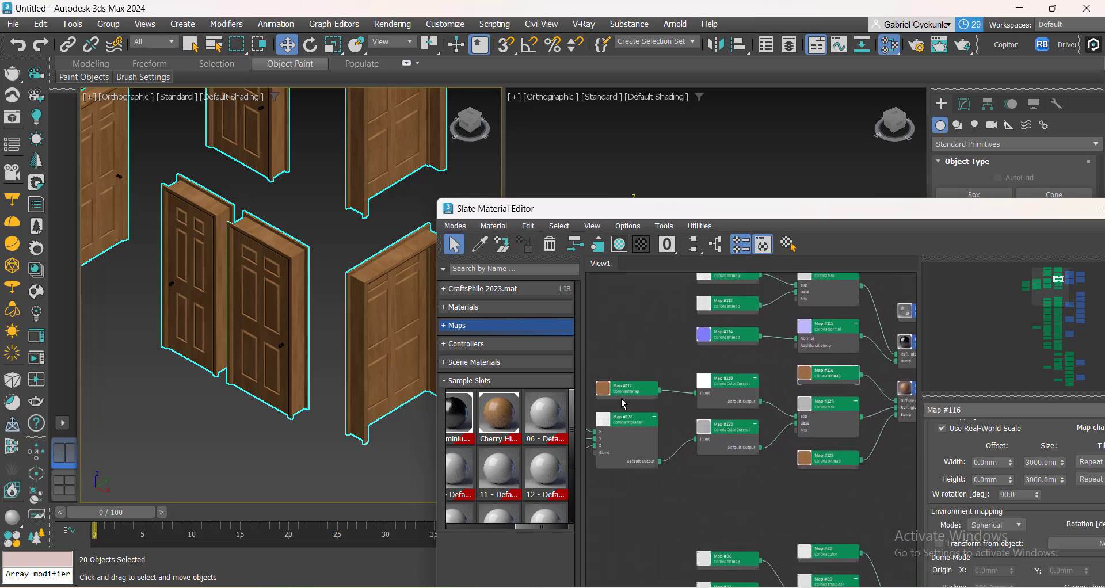
Set the W rotation of the Map #117 wood bitmap to 90 degrees.
scroll(620, 399, "up", 2)
left_click(615, 385)
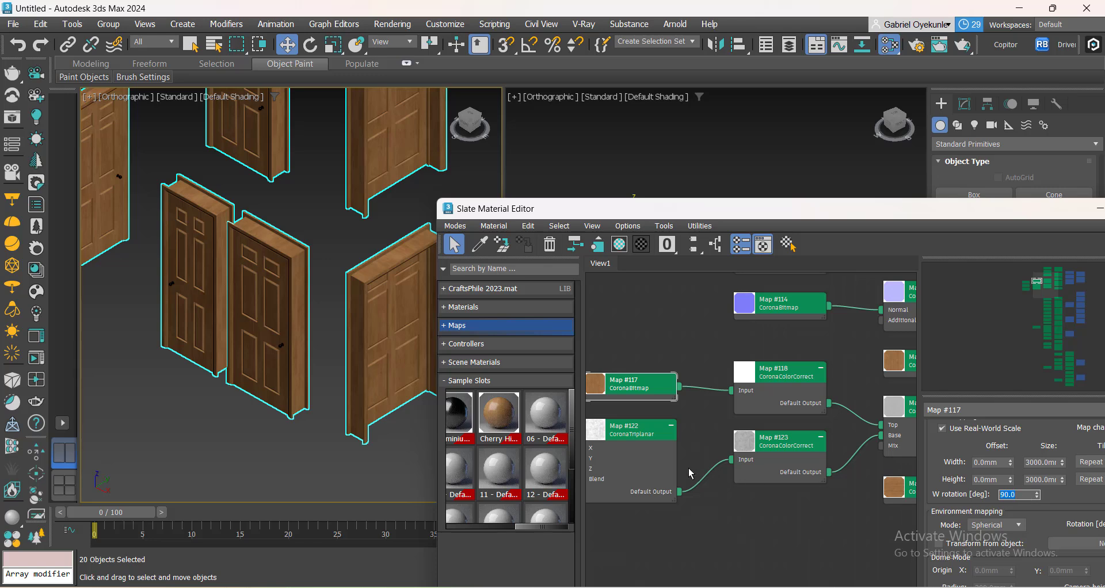
Check the parameters of the Map #119 and Map #120 bitmaps feeding the Corona triplanar map.
middle_click_drag(656, 454, 763, 445)
scroll(676, 452, "up", 1)
scroll(689, 453, "up", 1)
middle_click_drag(689, 453, 809, 450)
scroll(713, 411, "up", 3)
scroll(713, 411, "down", 1)
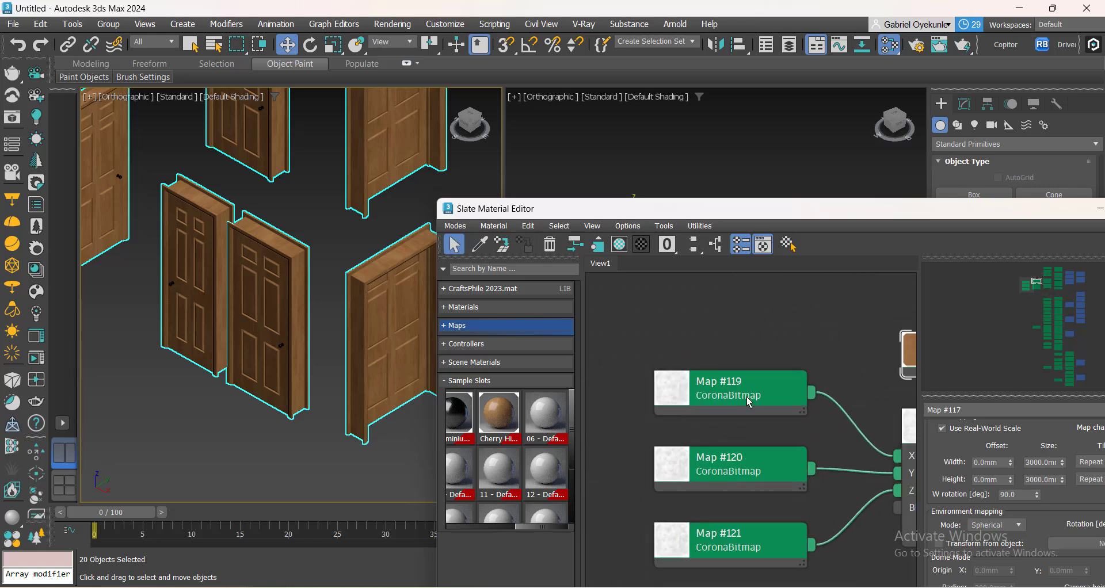
scroll(757, 499, "up", 2)
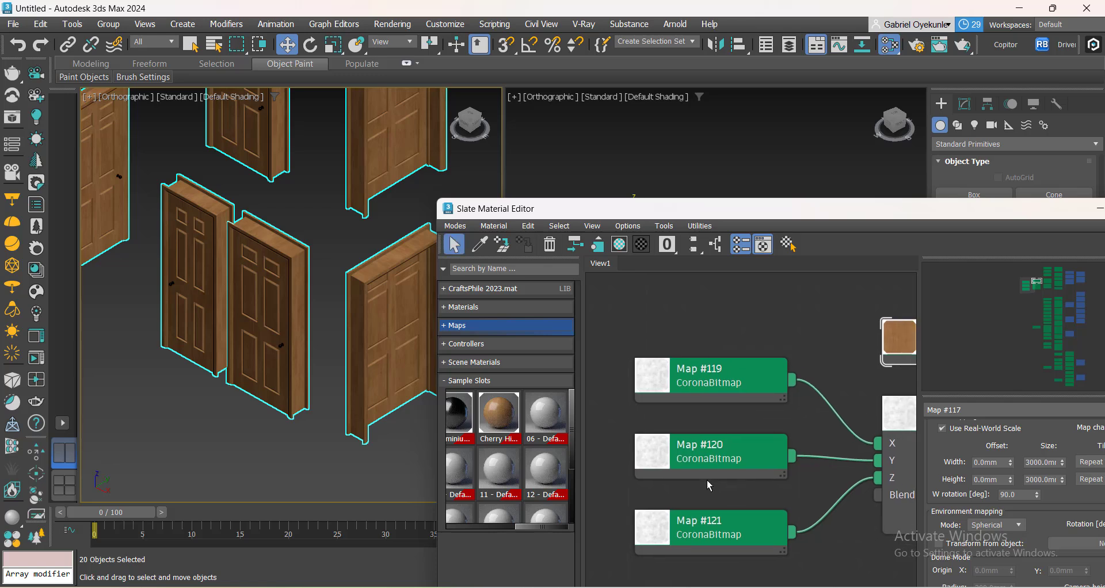
double_click(656, 359)
double_click(730, 447)
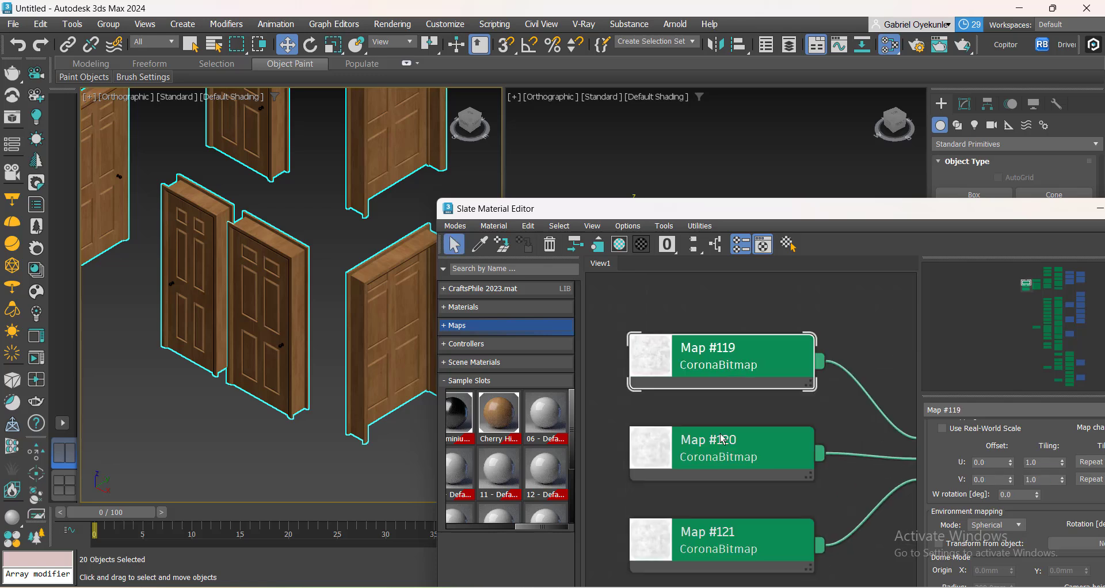
Set the W rotation of the Map #125 bitmap driving the Cherry Highgloss bump to 90 degrees.
scroll(714, 426, "down", 2)
middle_click_drag(829, 490, 672, 490)
middle_click_drag(787, 497, 640, 493)
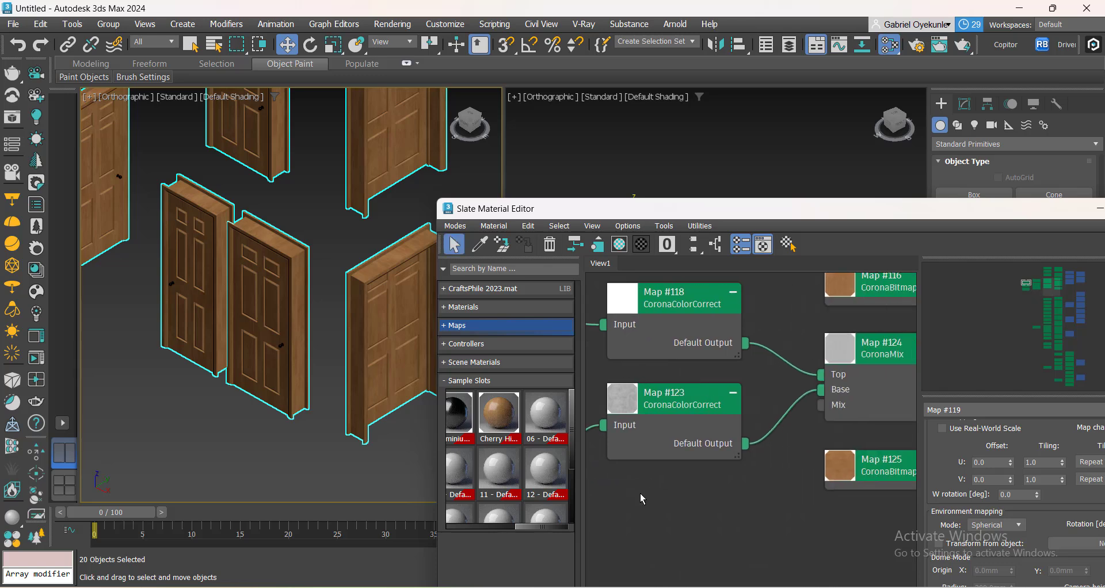
middle_click_drag(745, 491, 597, 507)
middle_click_drag(806, 530, 741, 531)
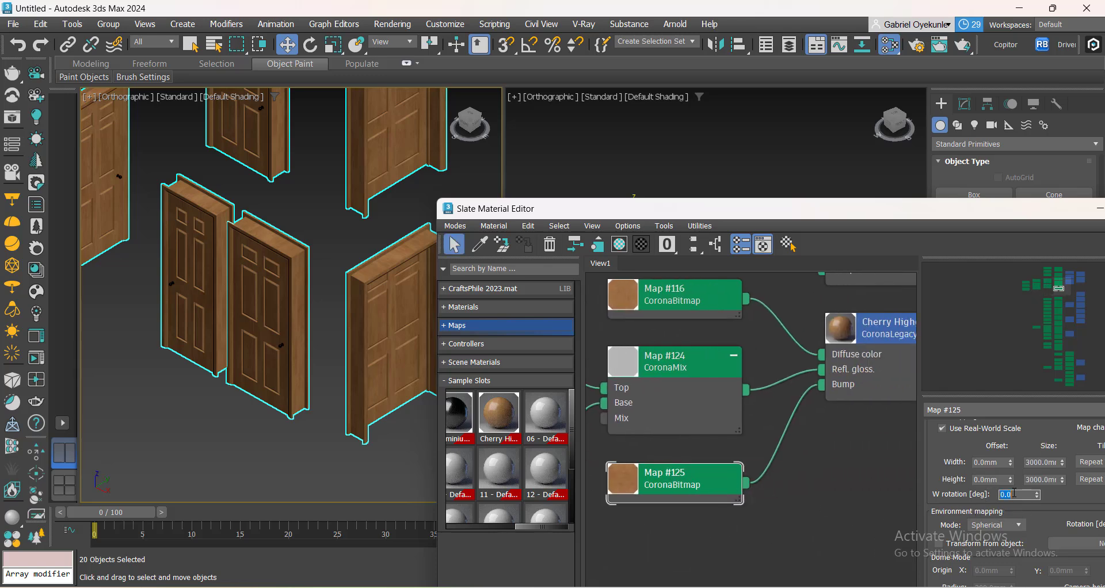
scroll(727, 420, "down", 3)
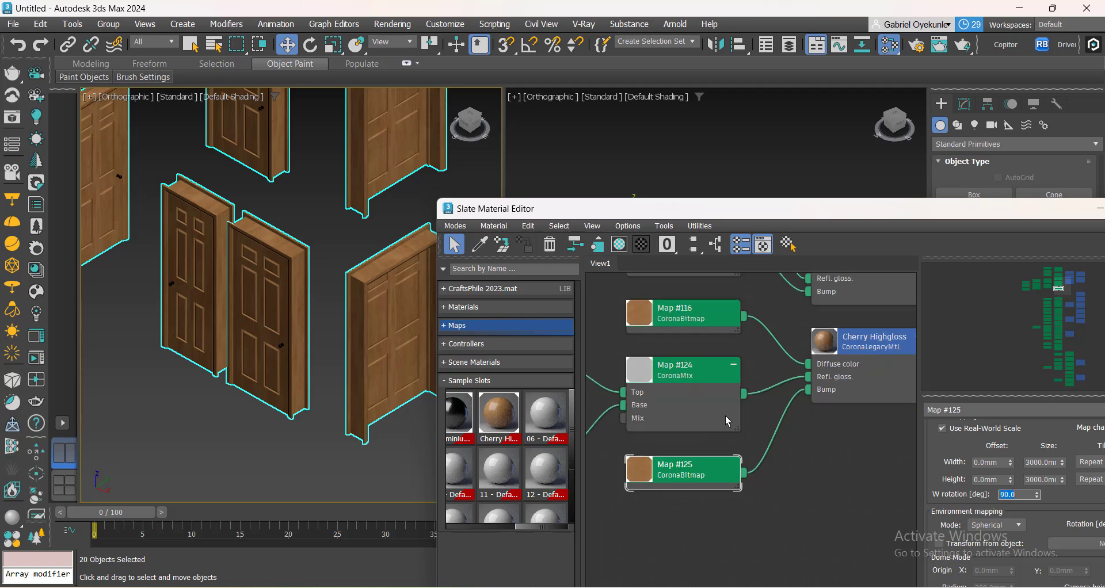
middle_click_drag(761, 443, 623, 481)
left_click(697, 485)
Hide the selected doors and end isolation to bring back the rest of the building.
scroll(348, 356, "down", 6)
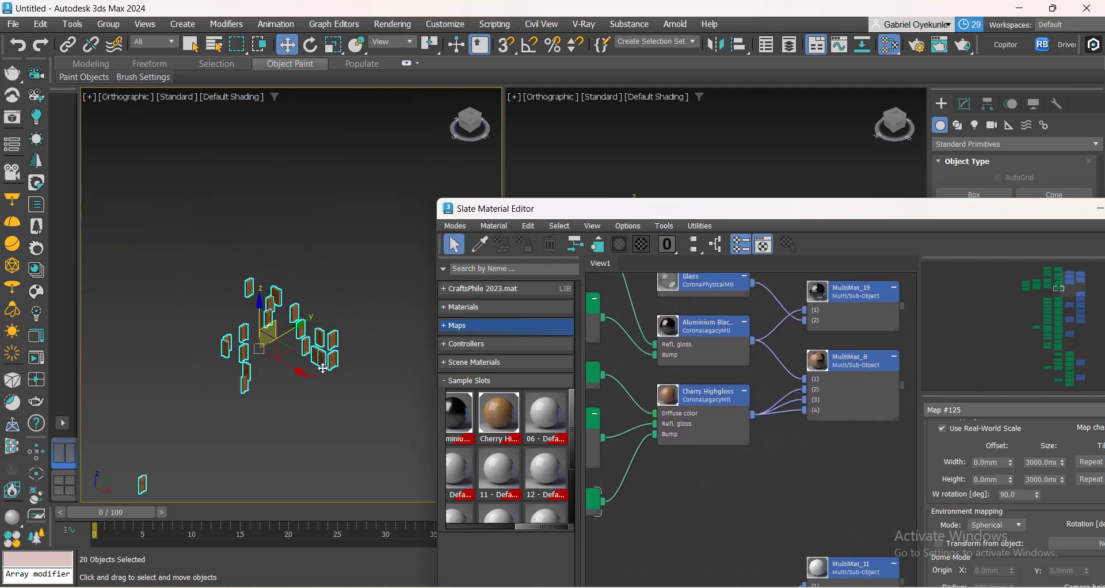
right_click(333, 366)
left_click(251, 321)
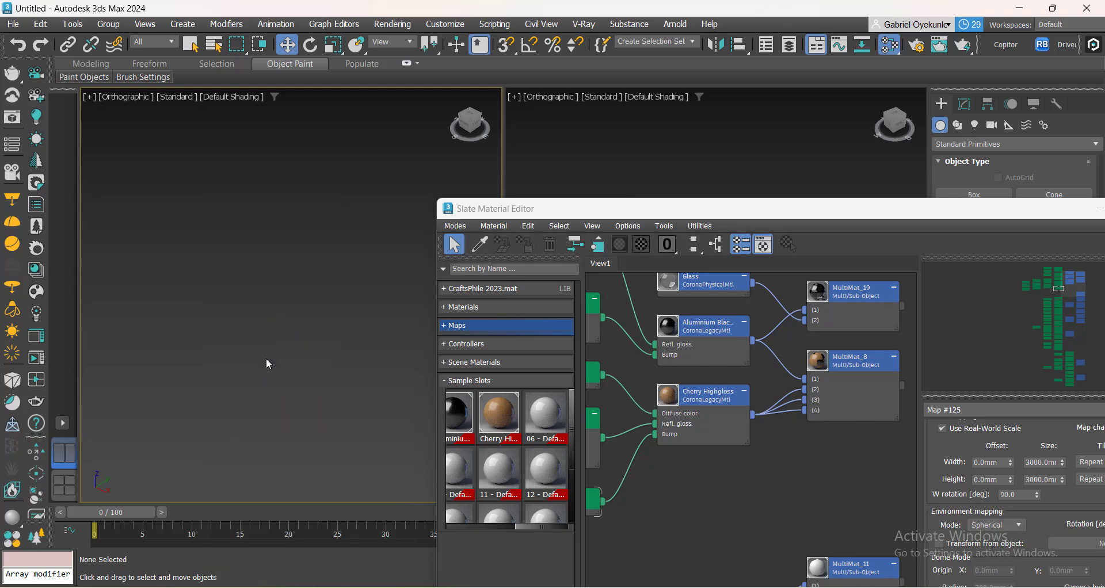
right_click(247, 274)
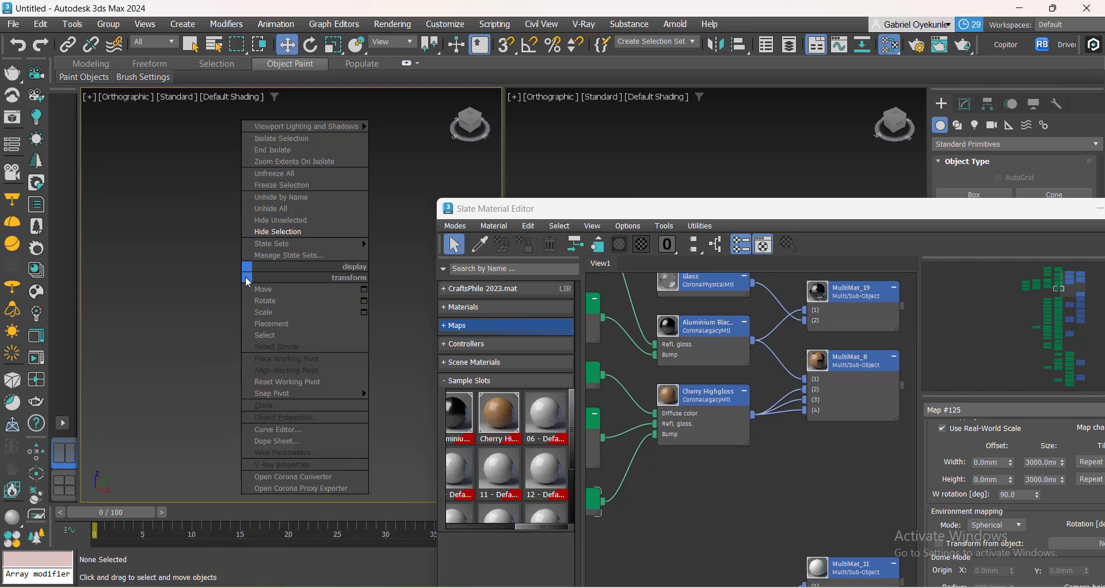
left_click(280, 151)
Select the balcony glass railing panels on the building and isolate them.
scroll(318, 371, "up", 5)
scroll(242, 432, "up", 2)
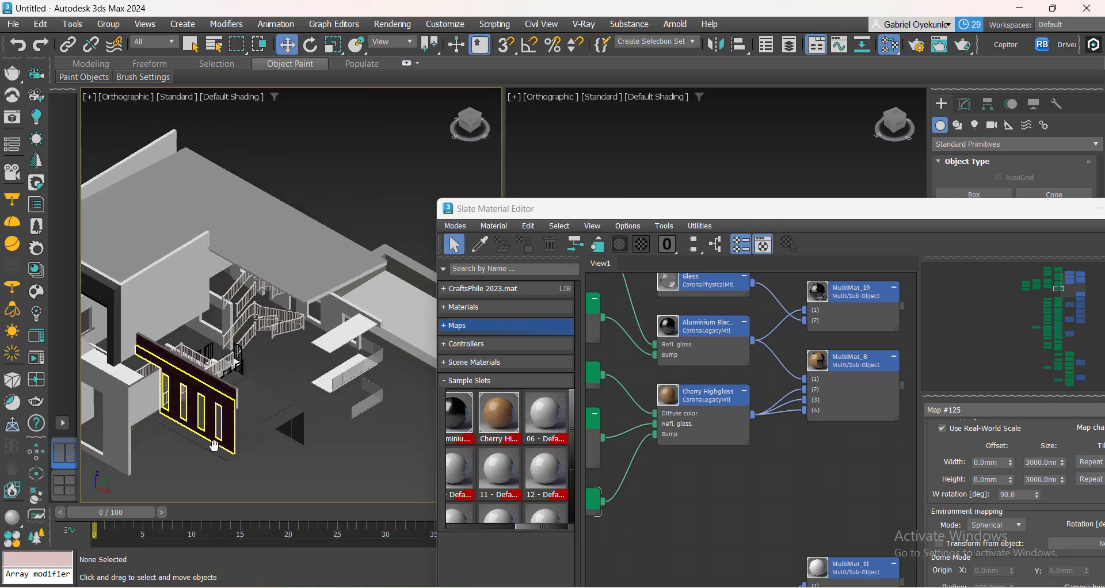
scroll(295, 419, "down", 6)
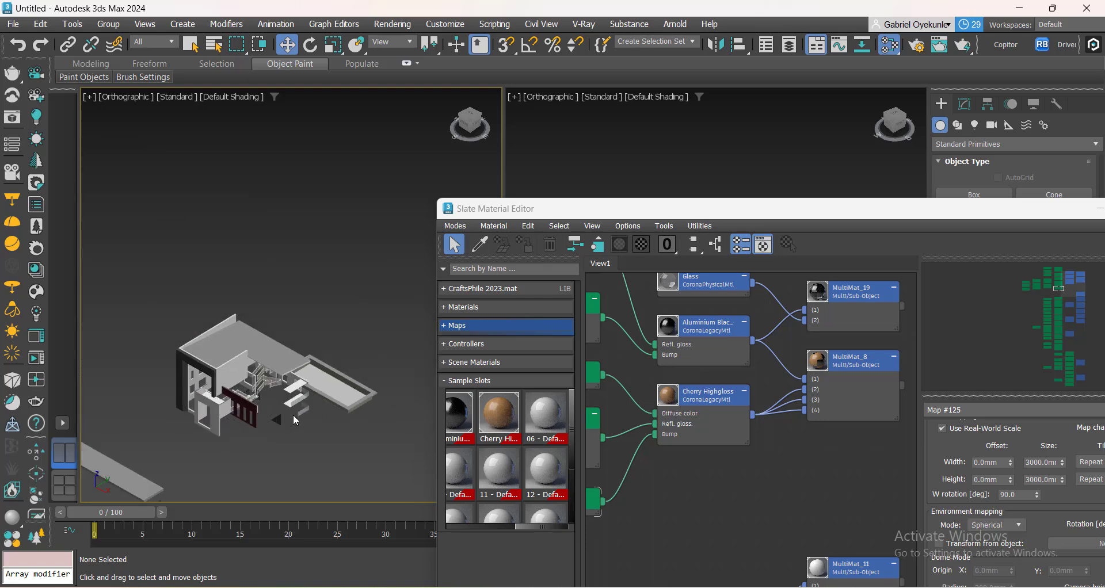
scroll(292, 415, "down", 2)
scroll(226, 464, "up", 8)
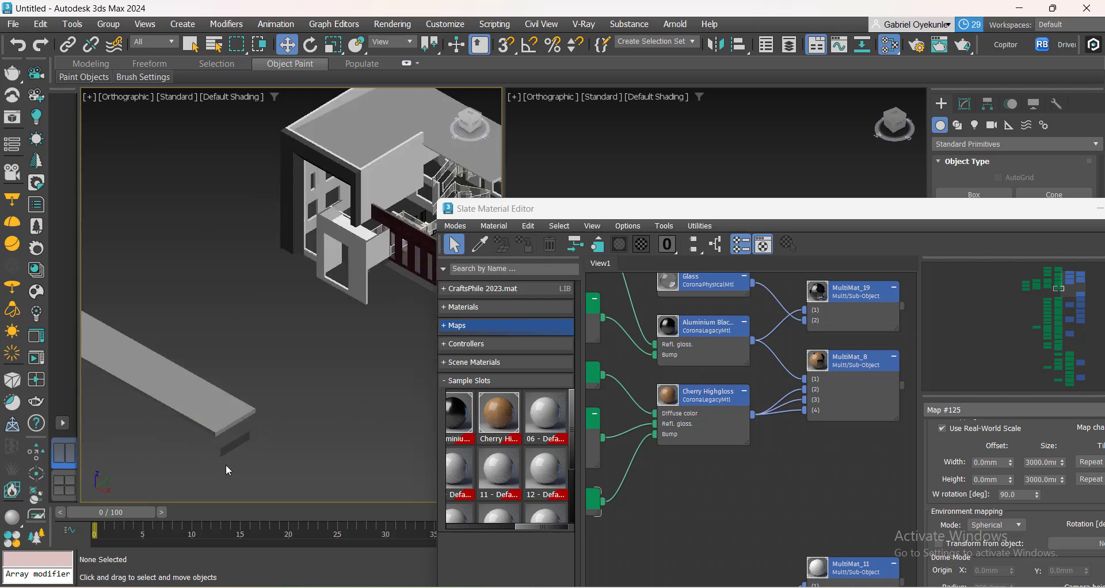
scroll(247, 434, "down", 8)
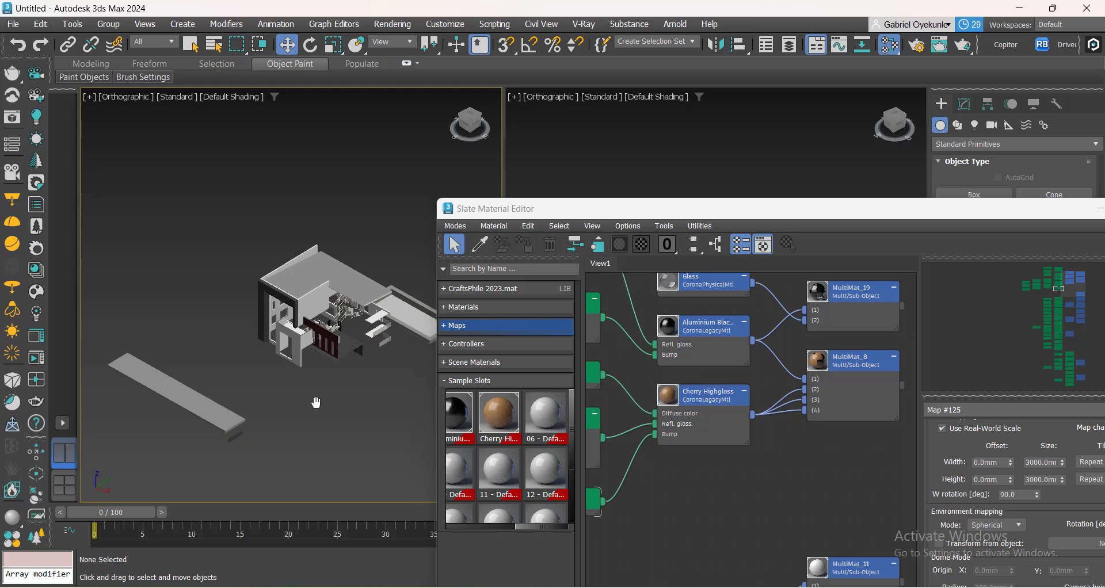
scroll(316, 400, "up", 5)
scroll(360, 371, "up", 4)
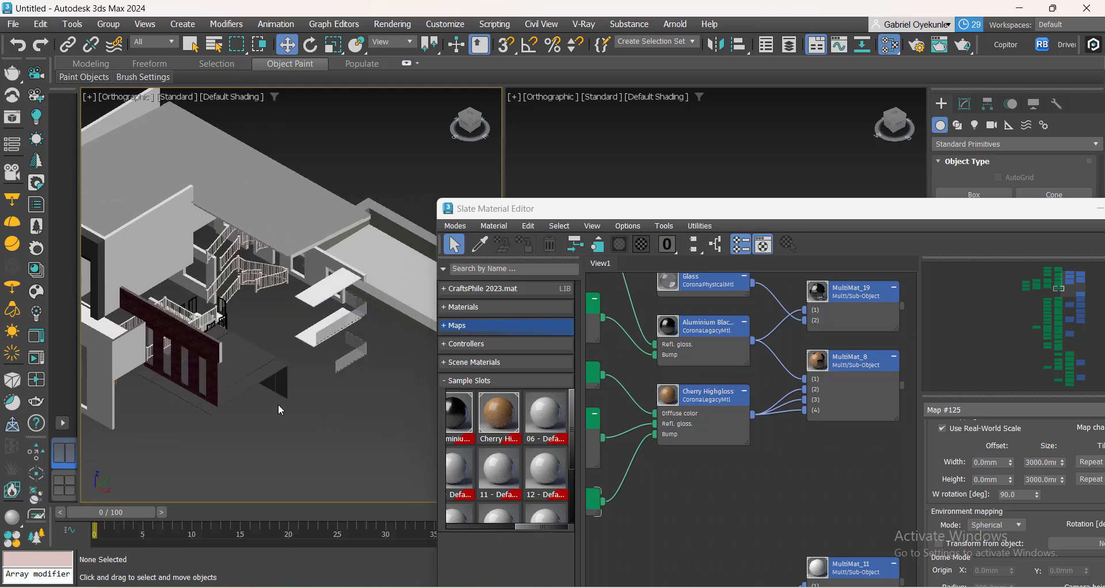
left_click(364, 276)
scroll(364, 276, "down", 5)
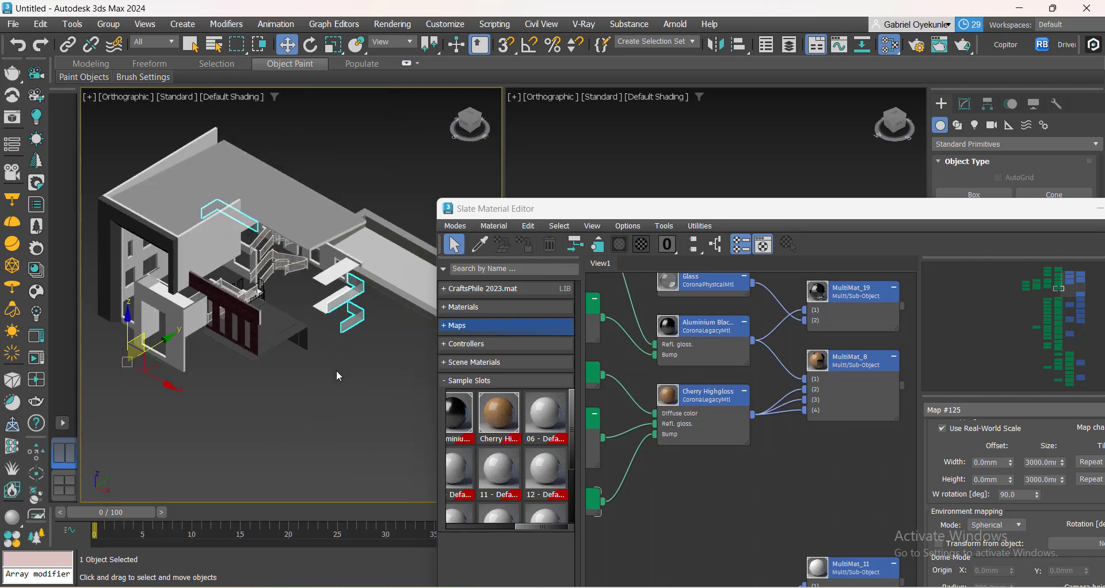
middle_click_drag(296, 387, 363, 321)
right_click(334, 334)
left_click(356, 187)
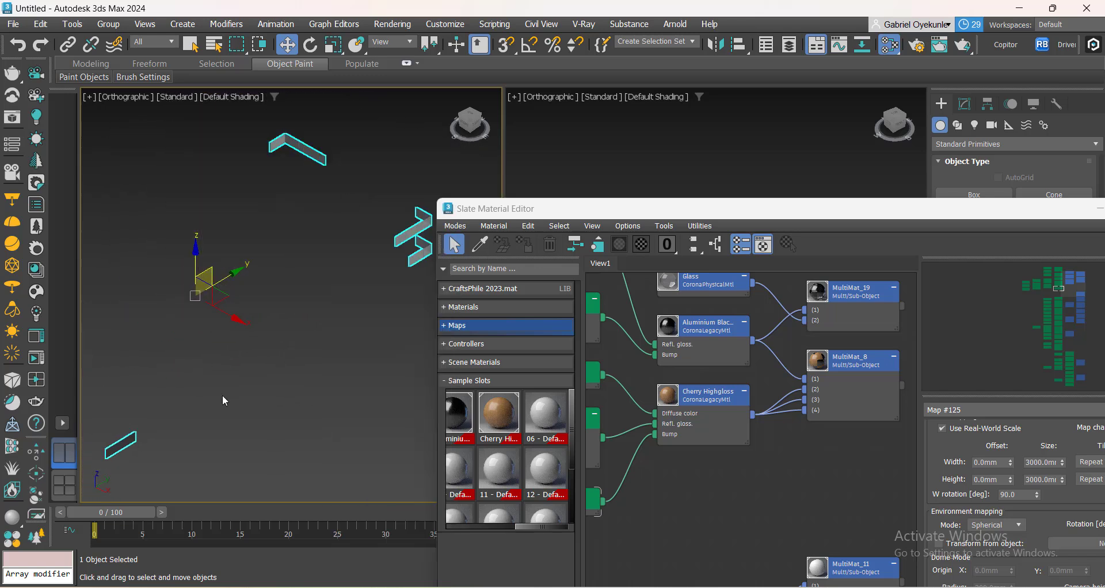
Examine the isolated railing panels up close, including their corners, panel joints and edges.
middle_click_drag(241, 395, 318, 414)
left_click(278, 388)
scroll(251, 401, "down", 4)
scroll(268, 428, "up", 6)
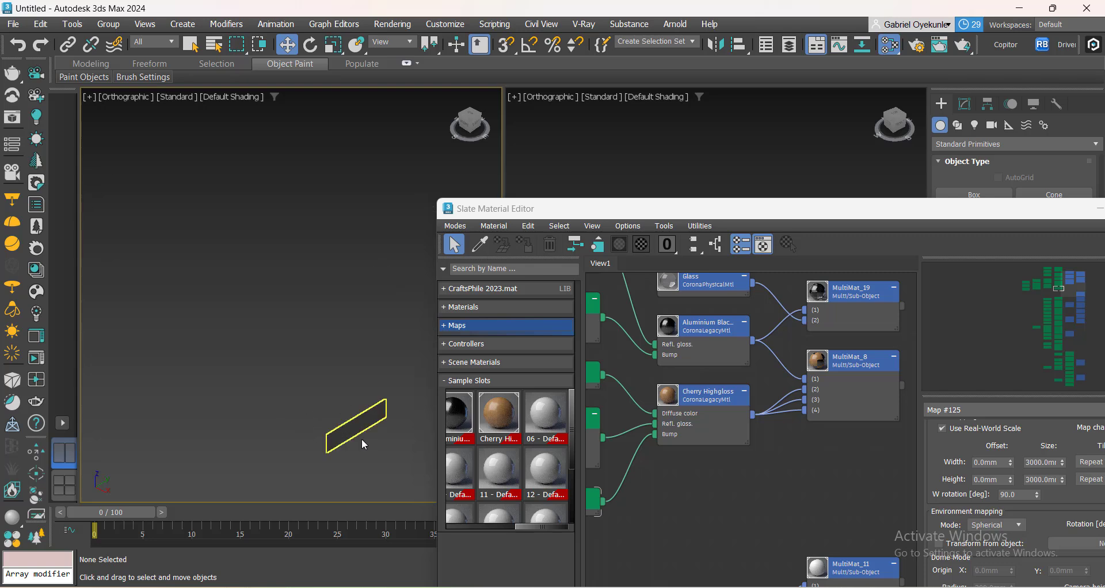
scroll(365, 441, "up", 8)
middle_click_drag(335, 375, 228, 420)
scroll(268, 391, "up", 2)
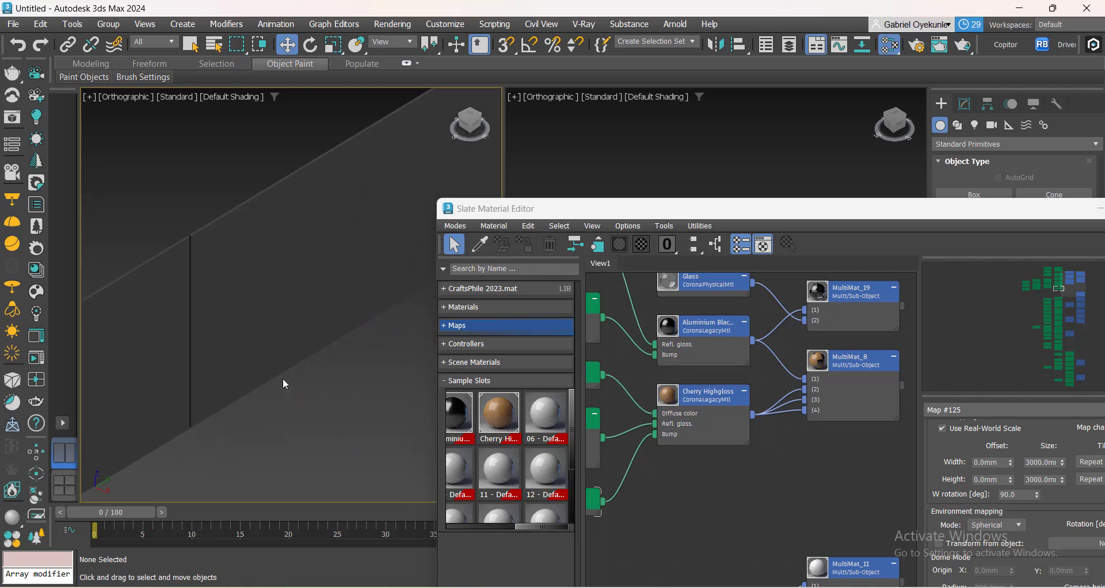
scroll(285, 384, "down", 6)
scroll(265, 298, "up", 4)
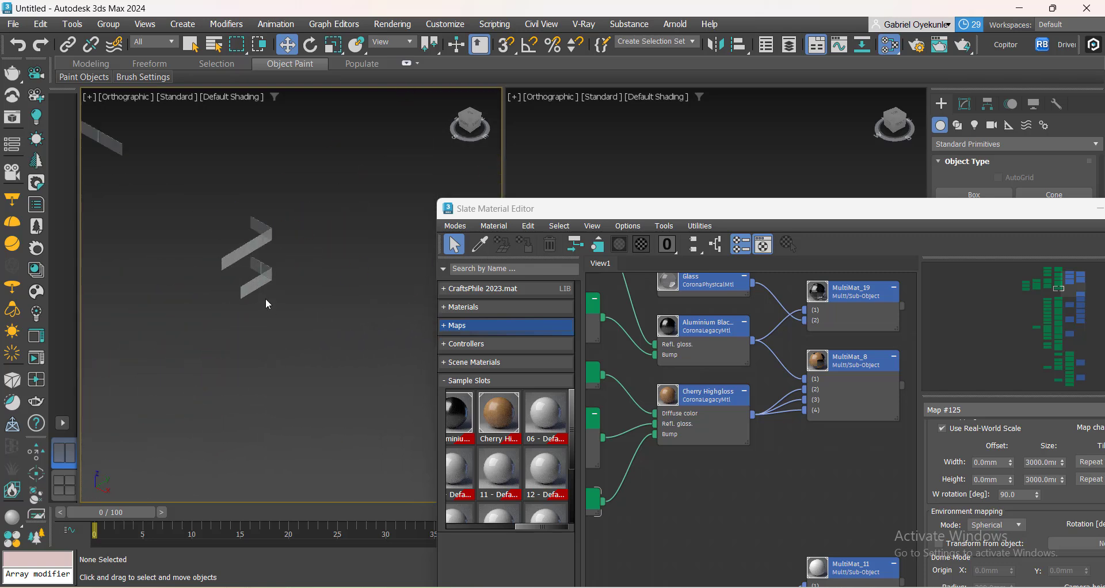
scroll(241, 283, "up", 6)
scroll(319, 369, "down", 7)
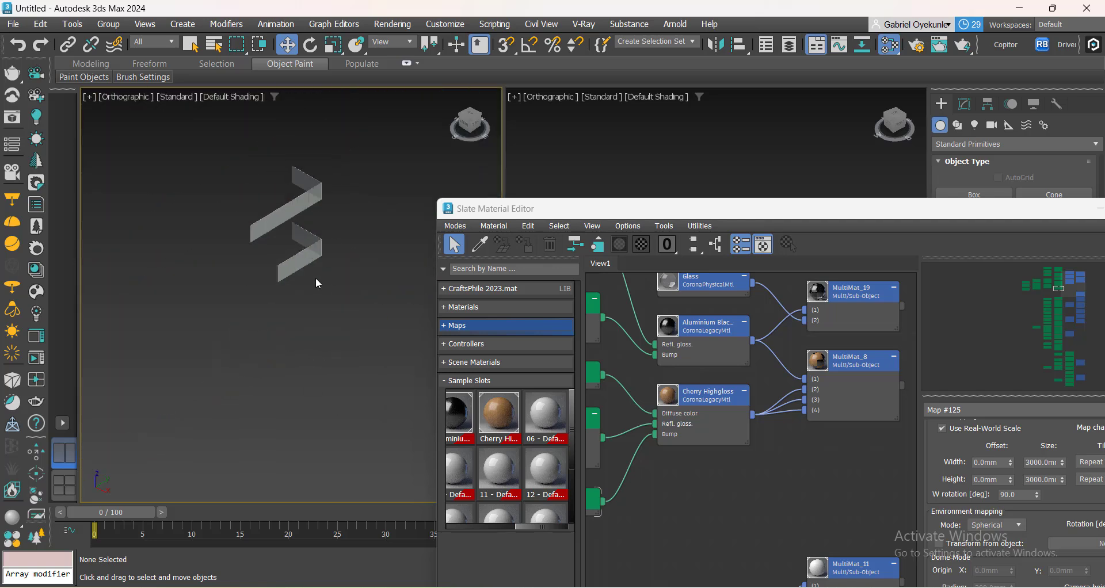
scroll(315, 278, "down", 3)
scroll(270, 240, "up", 9)
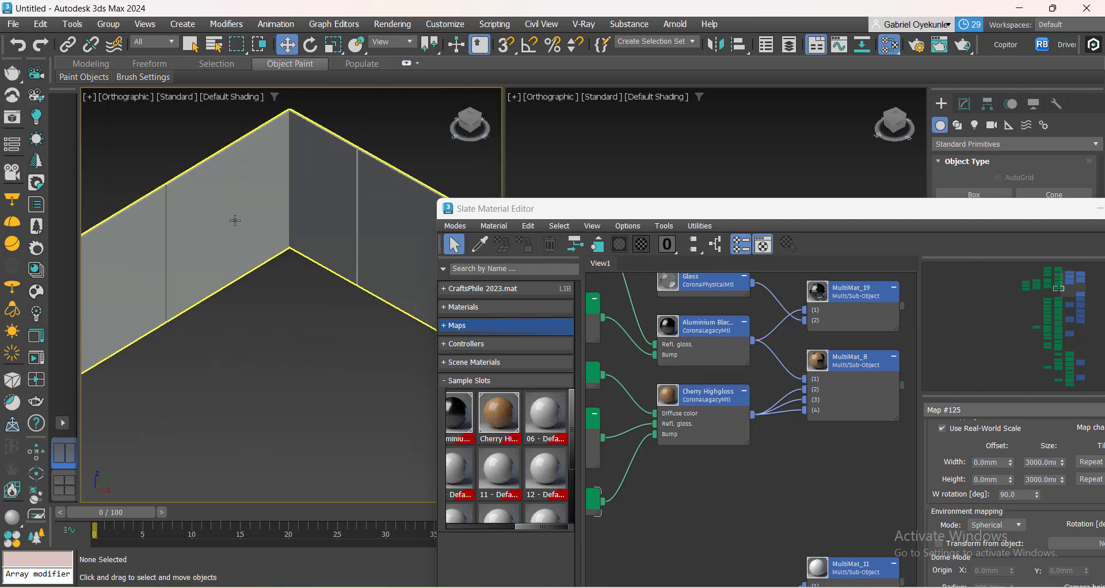
scroll(235, 220, "down", 4)
Sample the railing's existing Multi/Sub-Object material into the node view, separate its nodes and delete them from the view.
left_click(480, 244)
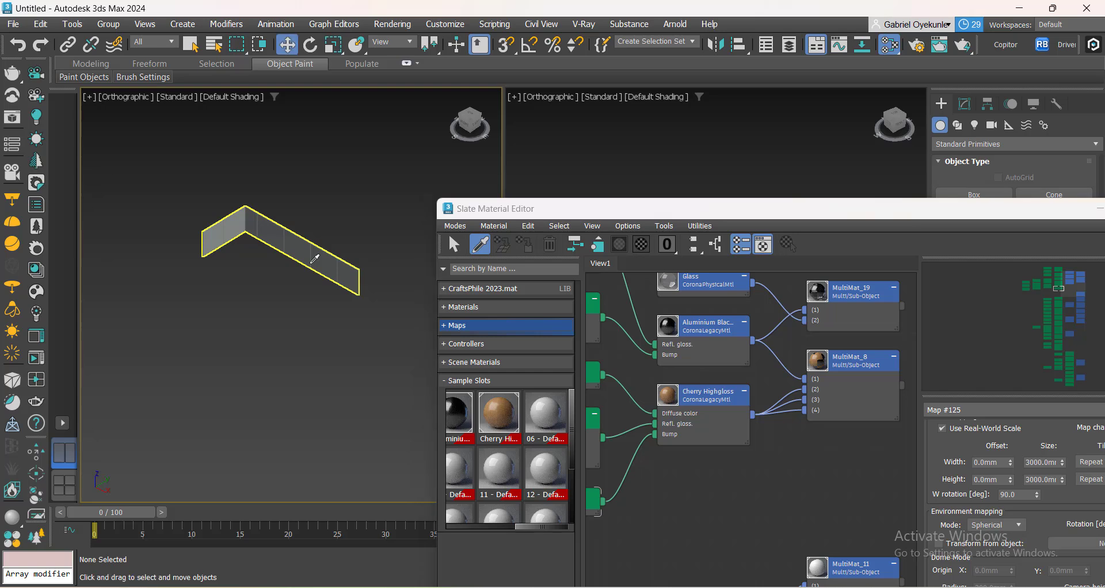
left_click(315, 260)
middle_click_drag(672, 505, 712, 438)
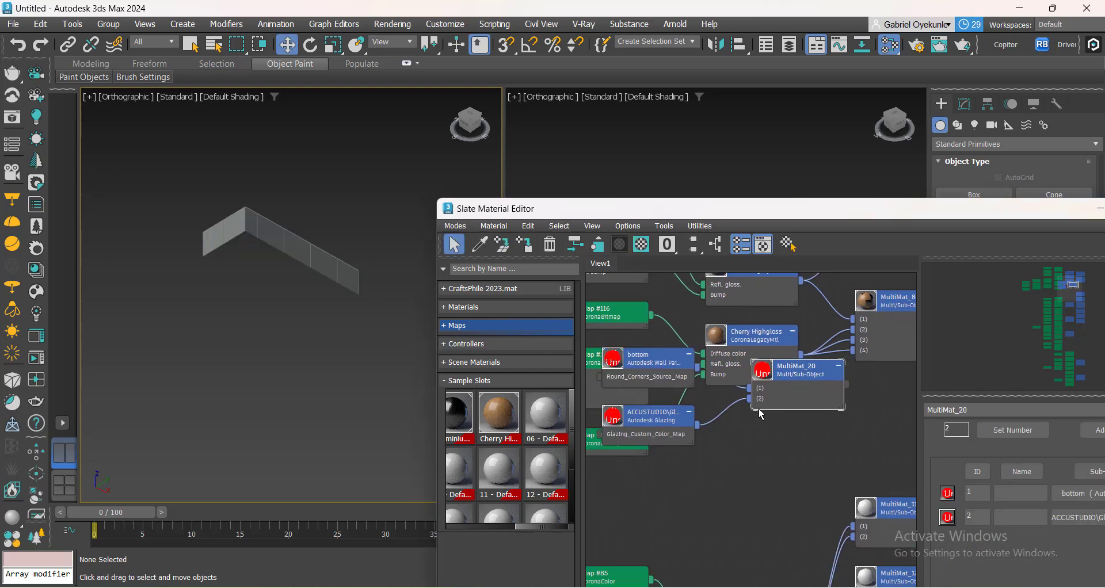
left_click_drag(648, 368, 694, 493)
left_click_drag(656, 415, 668, 472)
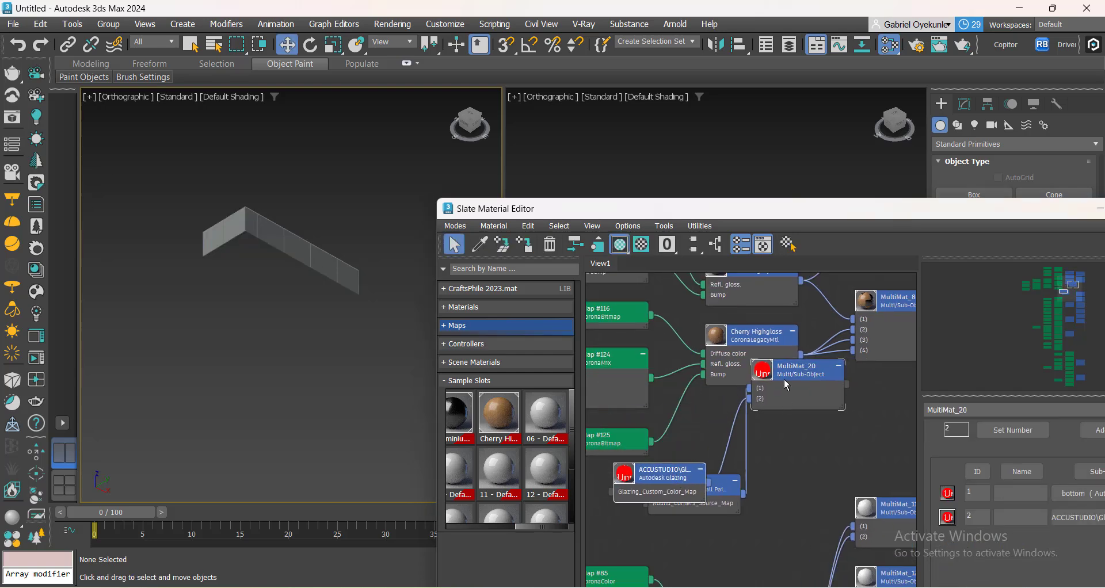
left_click_drag(784, 378, 820, 478)
left_click_drag(654, 478, 652, 469)
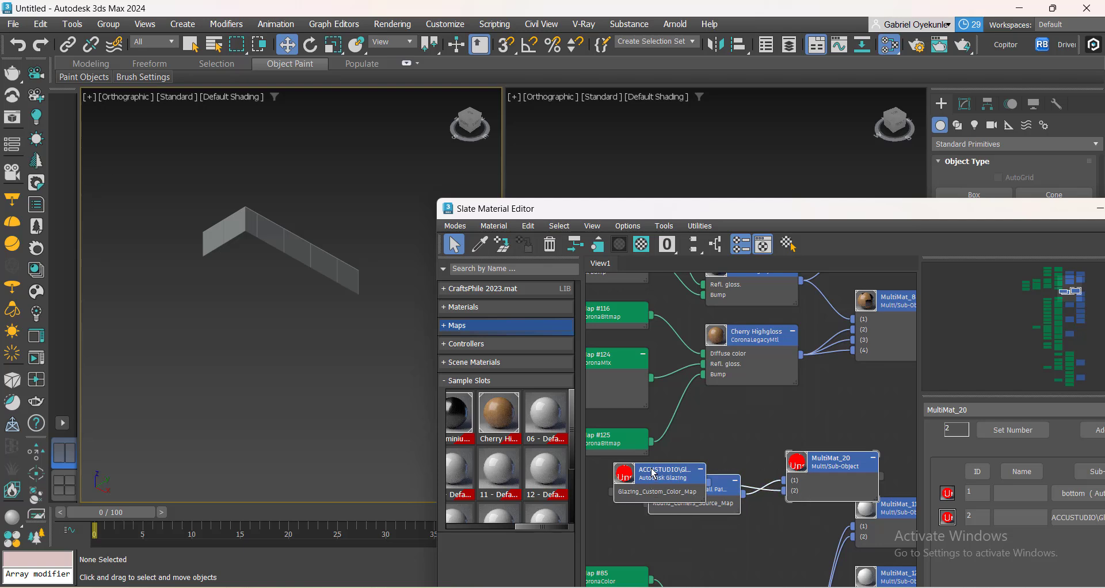
key("Delete")
Select the isolated glass railing object.
scroll(720, 495, "down", 3)
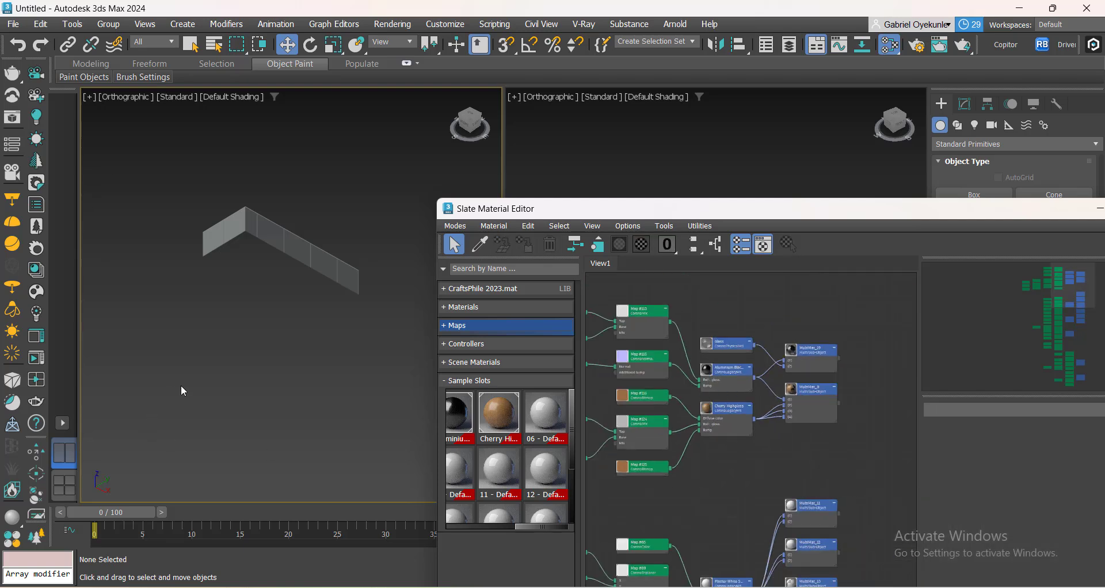
scroll(253, 371, "down", 5)
left_click(270, 362)
left_click(276, 406)
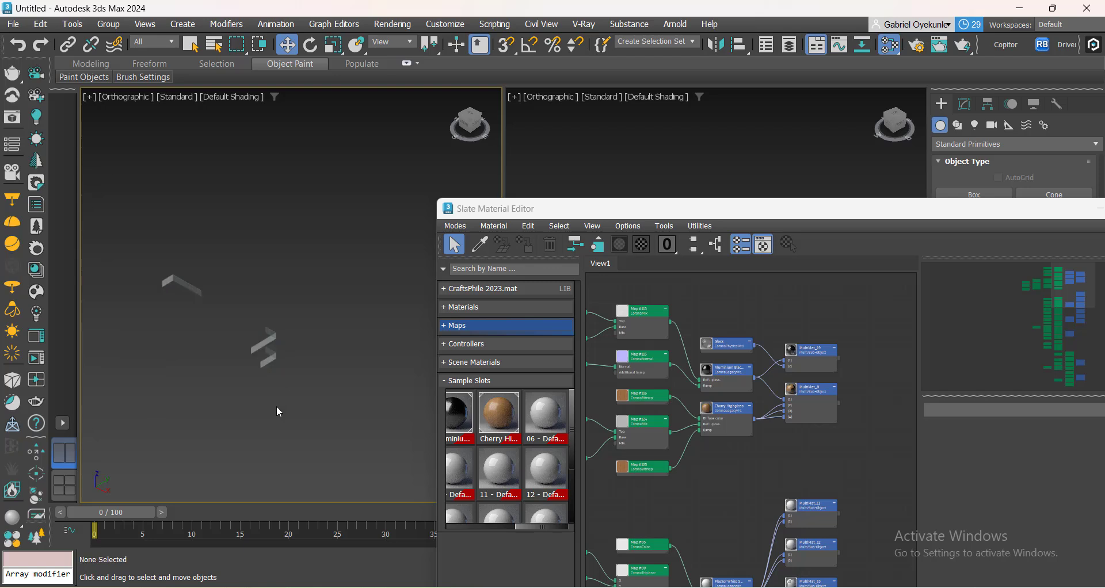
left_click(267, 344)
scroll(285, 355, "down", 5)
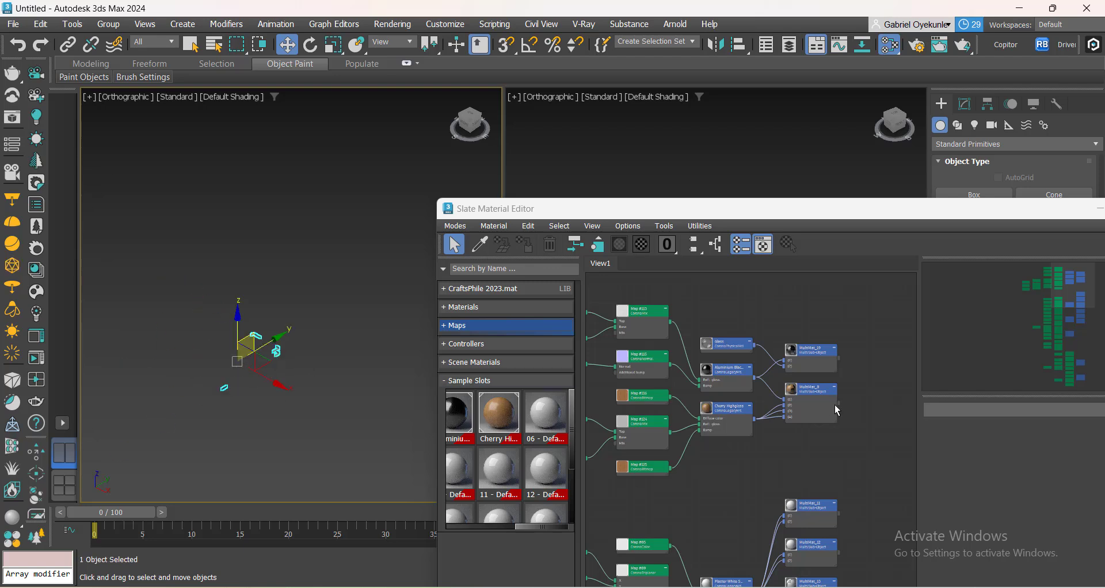
middle_click_drag(760, 472, 748, 551)
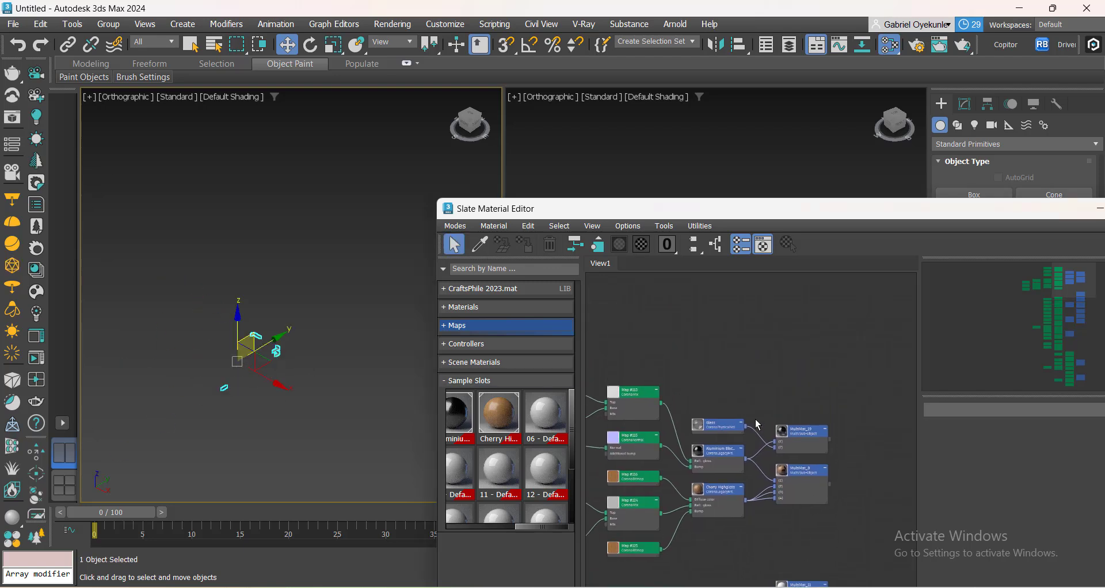
middle_click_drag(755, 422, 740, 501)
middle_click_drag(729, 442, 711, 513)
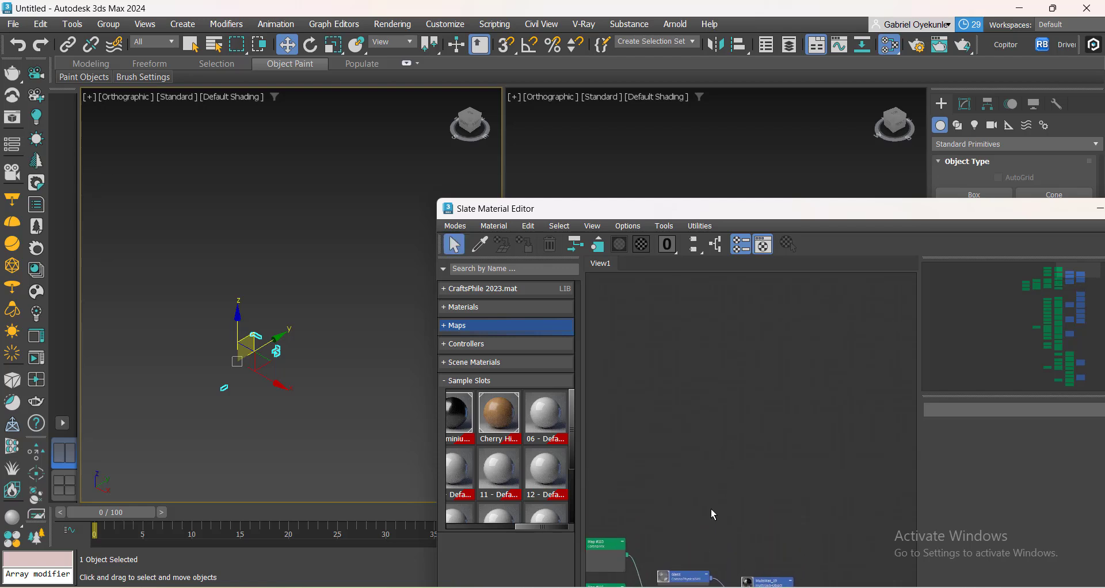
right_click(675, 358)
mouse_move(743, 383)
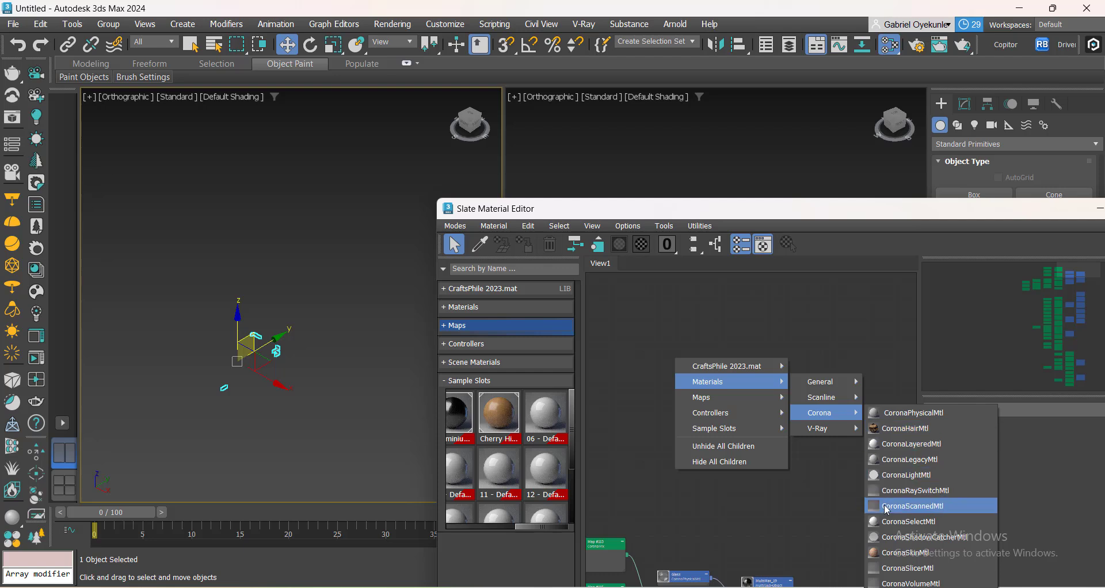
left_click(782, 517)
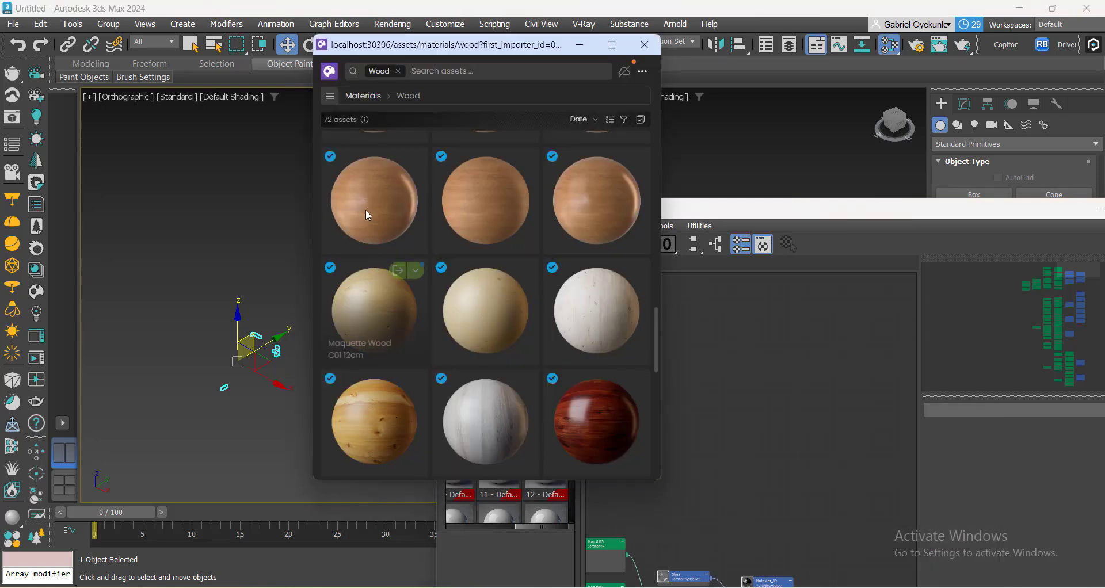
Show the Glass category of the material asset library.
left_click(331, 98)
scroll(380, 323, "down", 5)
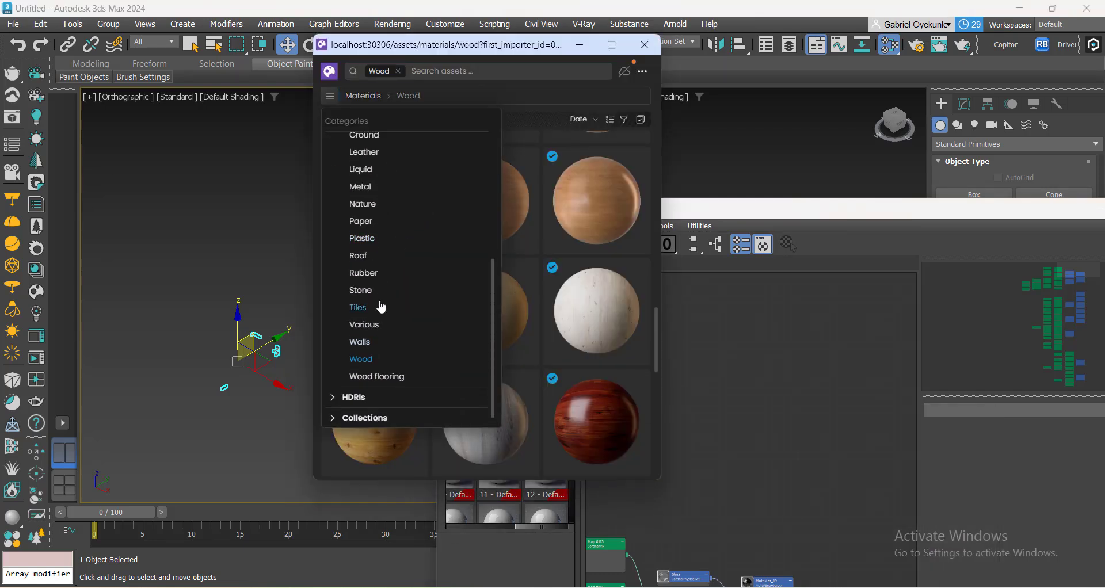
scroll(374, 332, "up", 5)
left_click(363, 331)
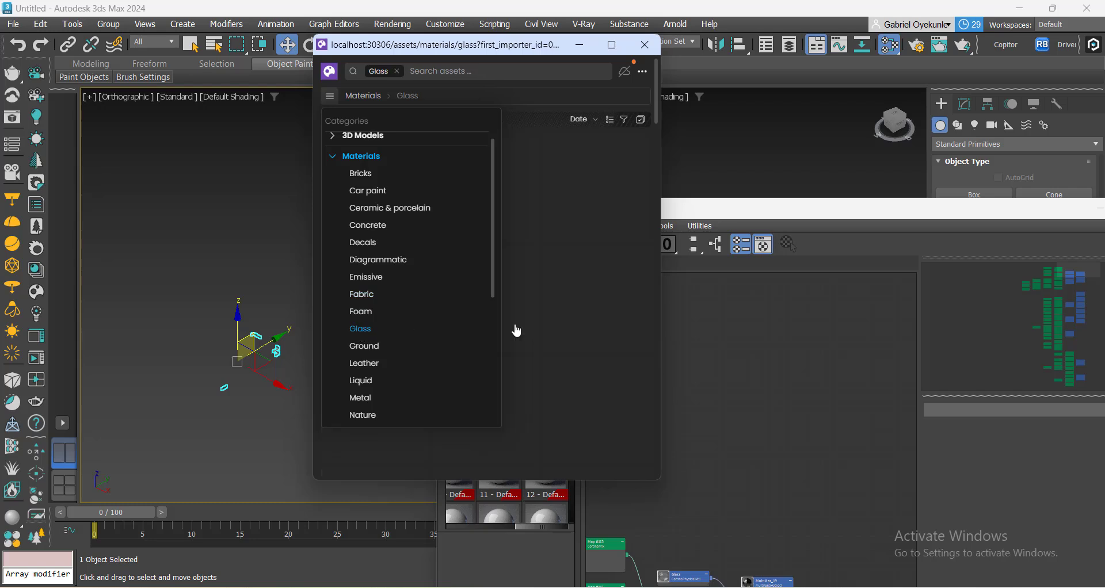
left_click(543, 294)
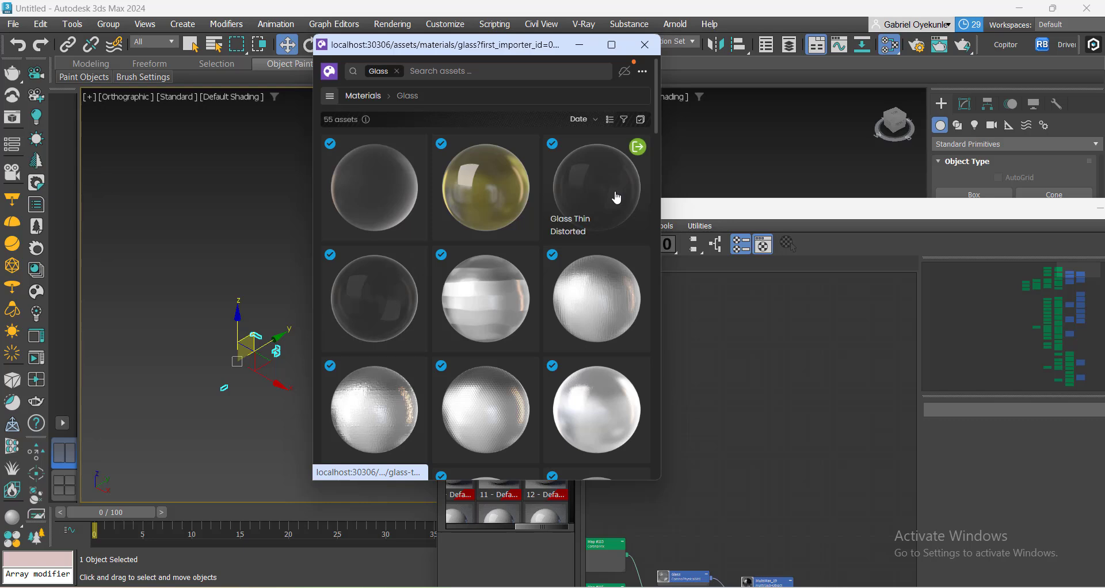
Browse the glass materials and import the neutral window glass into the node view.
scroll(507, 374, "down", 5)
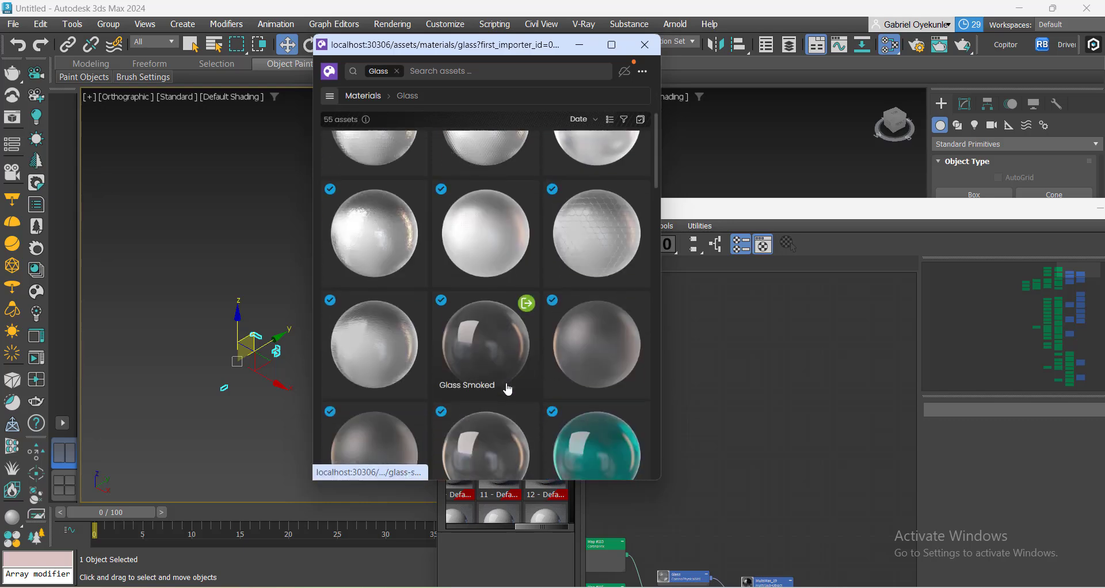
scroll(487, 373, "down", 3)
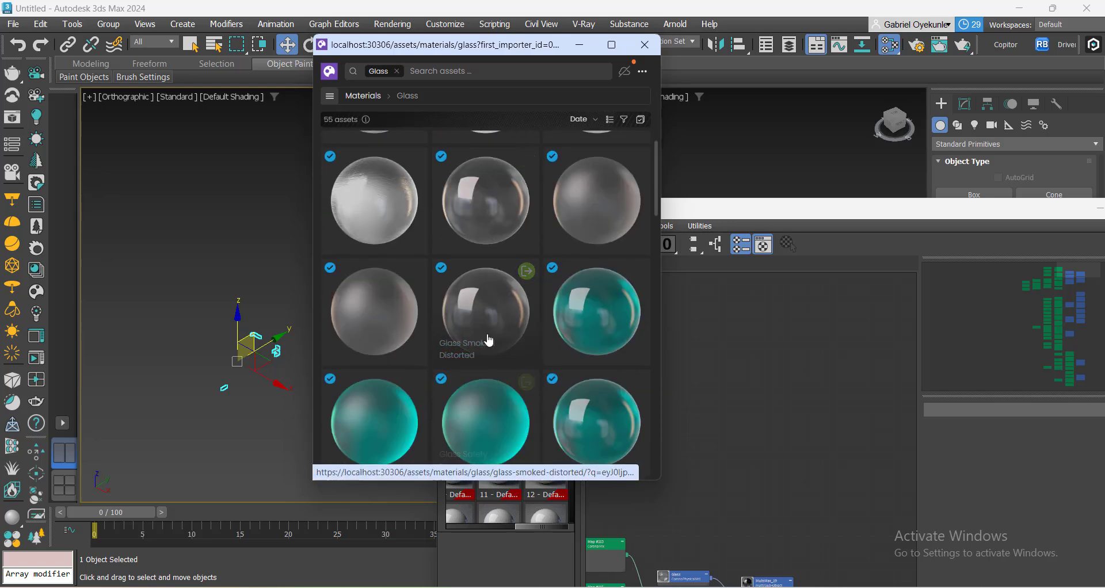
scroll(487, 326, "down", 12)
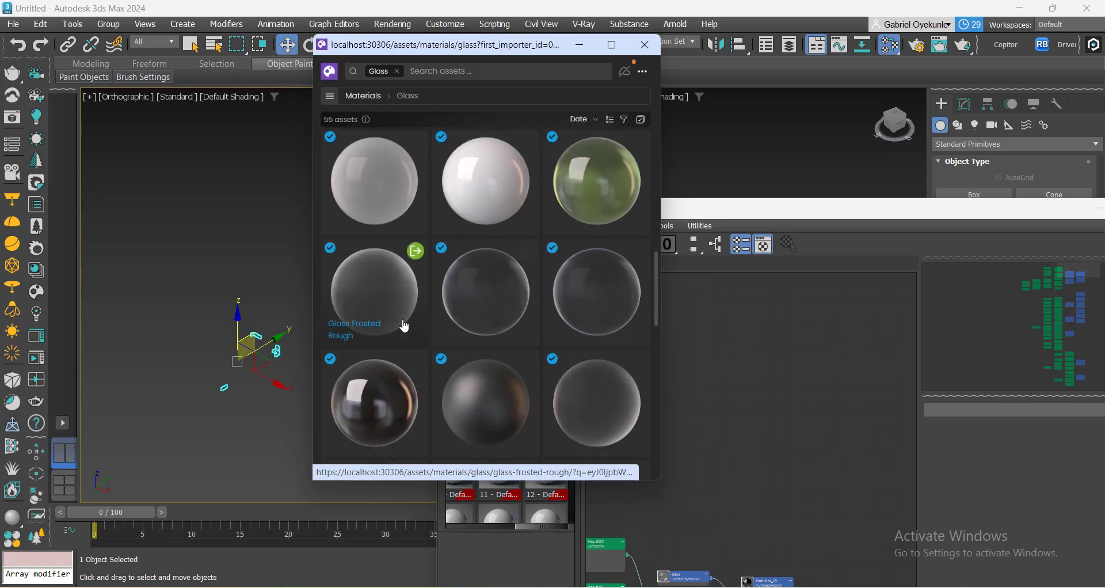
scroll(428, 306, "down", 6)
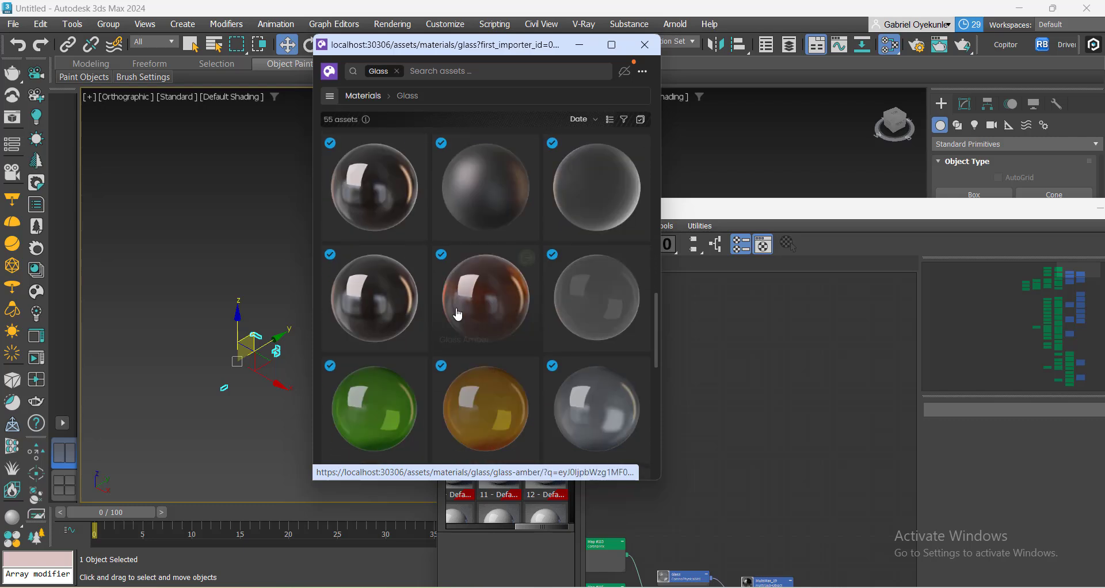
scroll(593, 390, "down", 2)
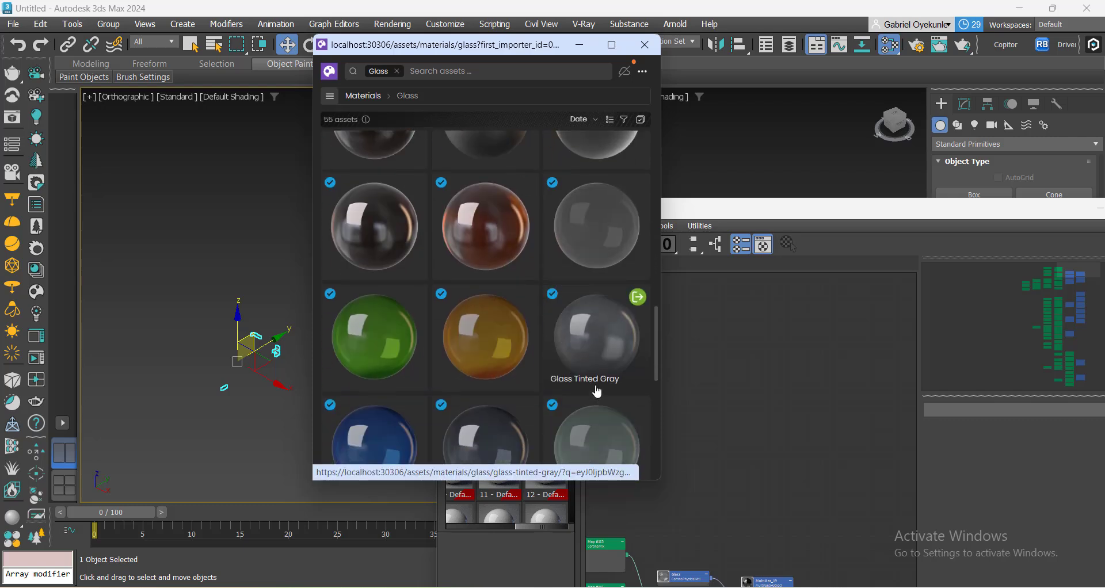
scroll(546, 345, "down", 2)
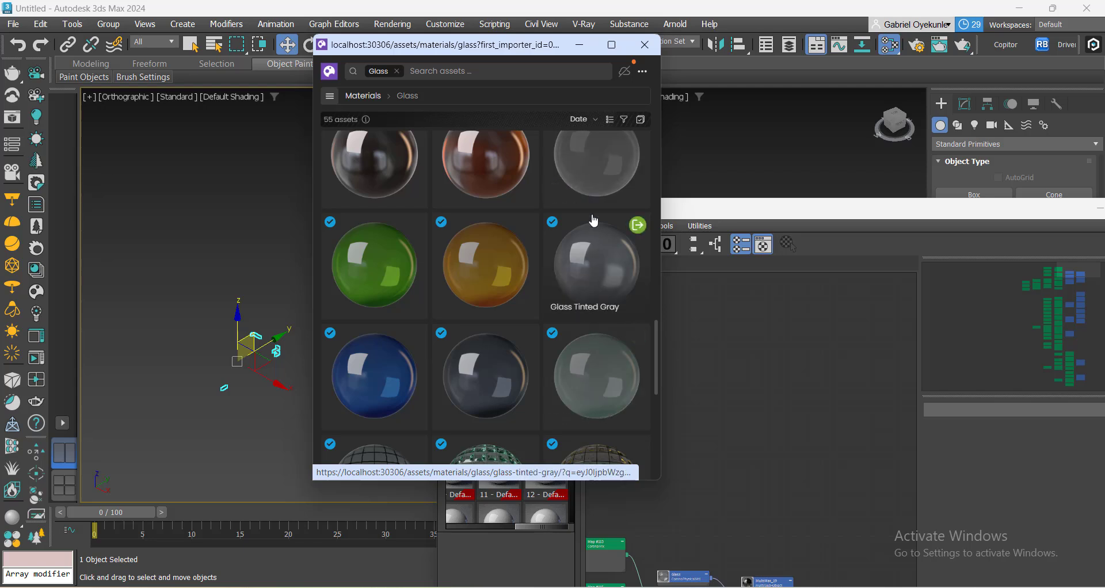
left_click_drag(803, 425, 801, 425)
scroll(625, 160, "down", 1)
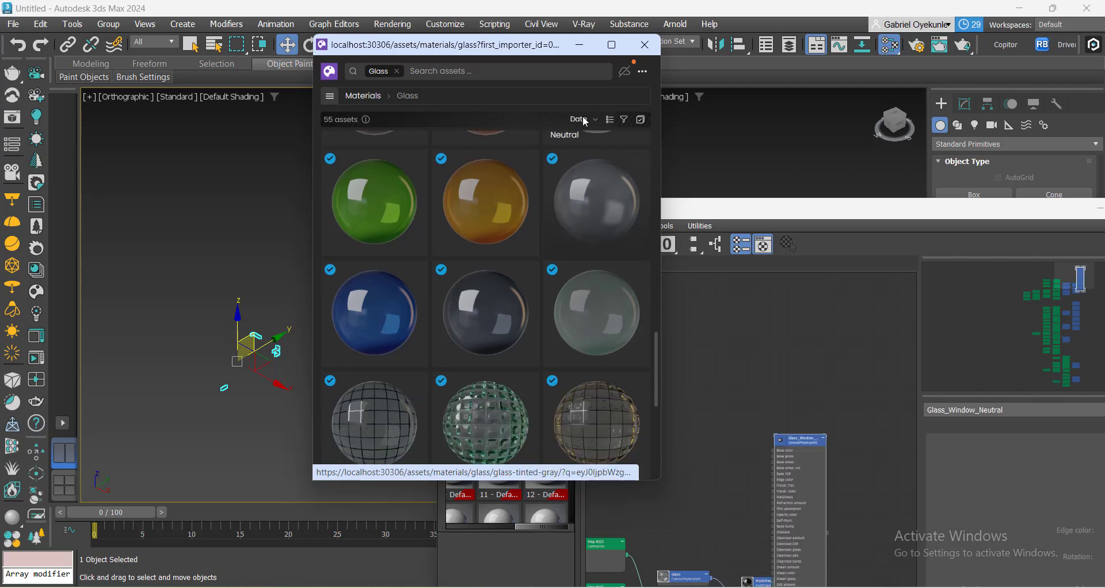
Reposition the Glass_Window_Neutral node and assign the material to the selected glass railing object.
left_click(580, 45)
scroll(803, 456, "up", 3)
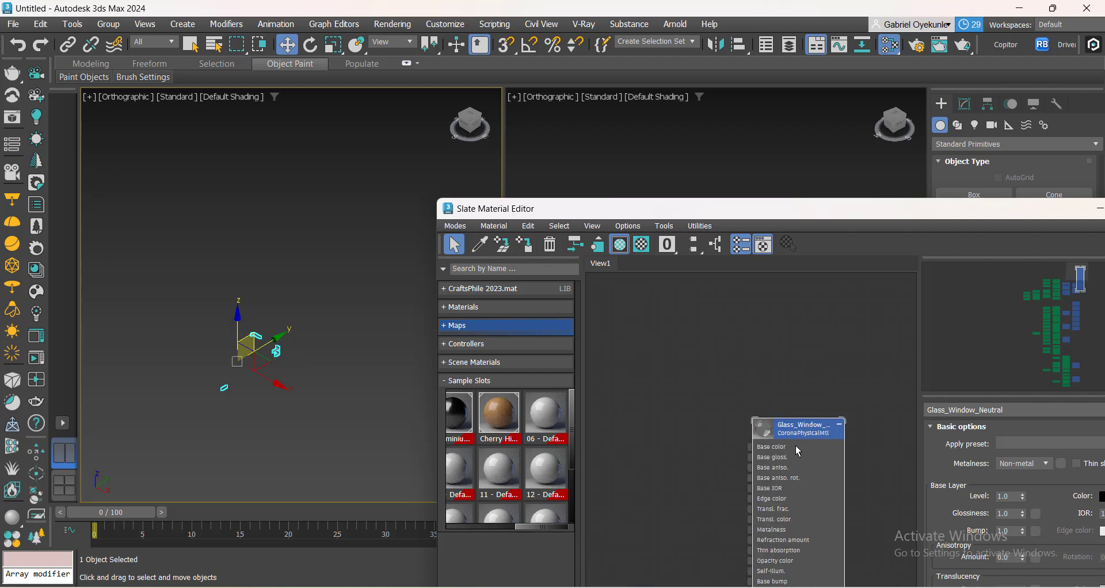
left_click_drag(795, 445, 686, 326)
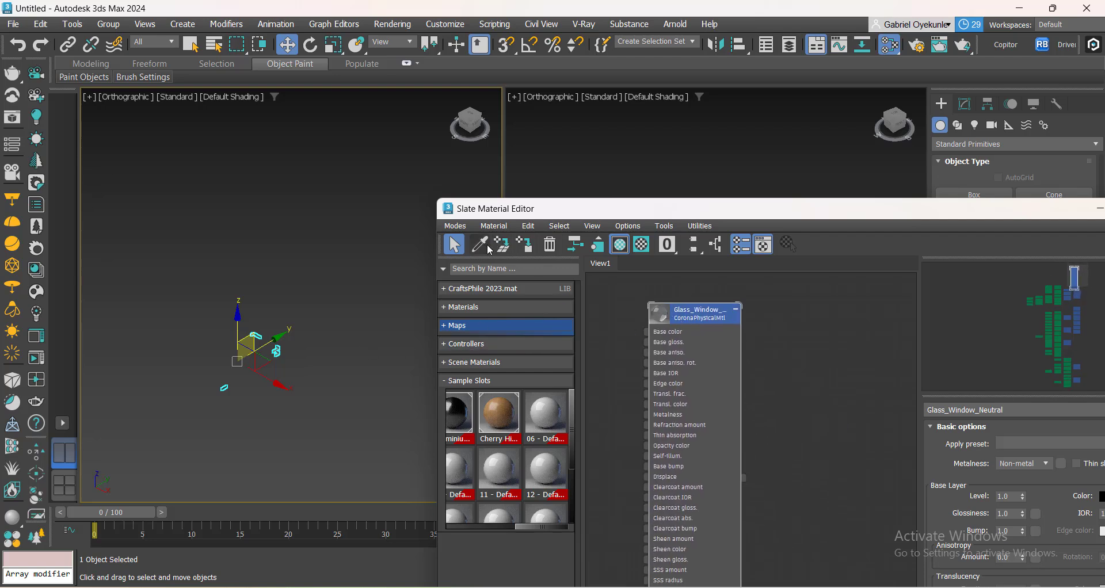
scroll(265, 403, "up", 6)
scroll(225, 380, "down", 4)
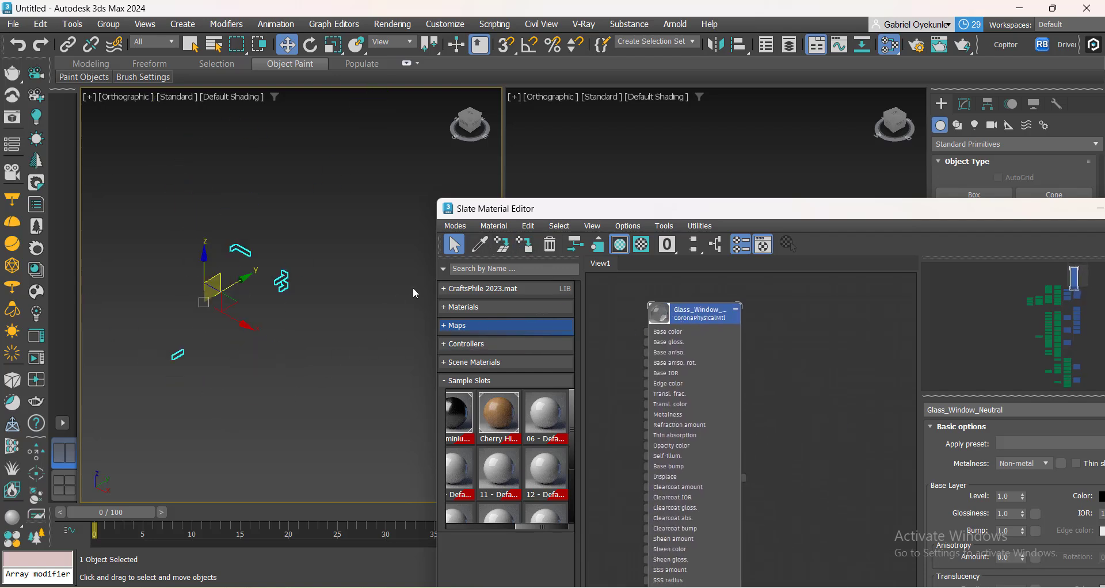
scroll(262, 280, "up", 5)
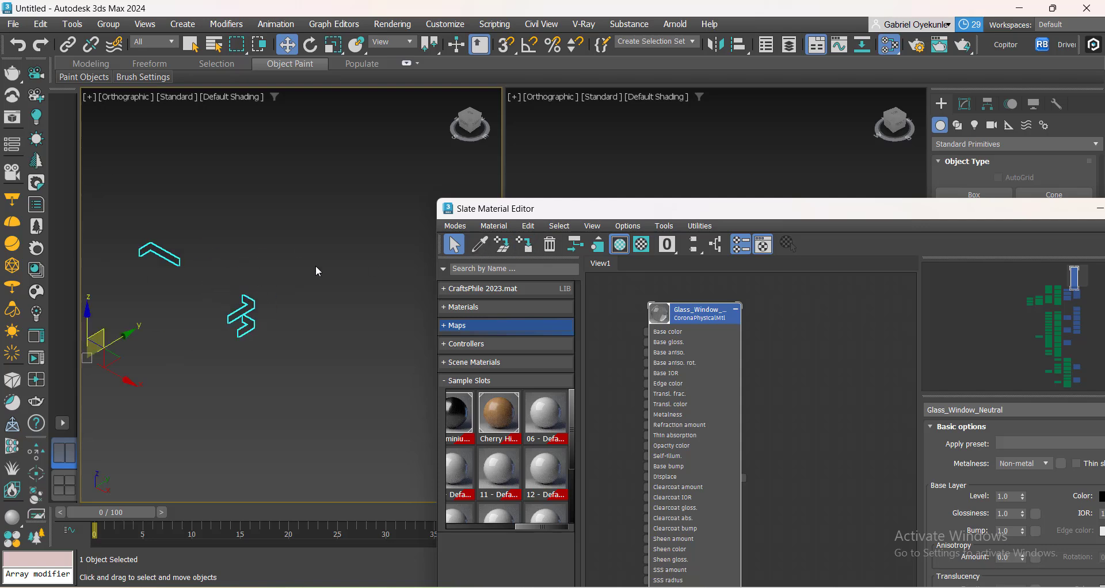
middle_click_drag(353, 341, 243, 316)
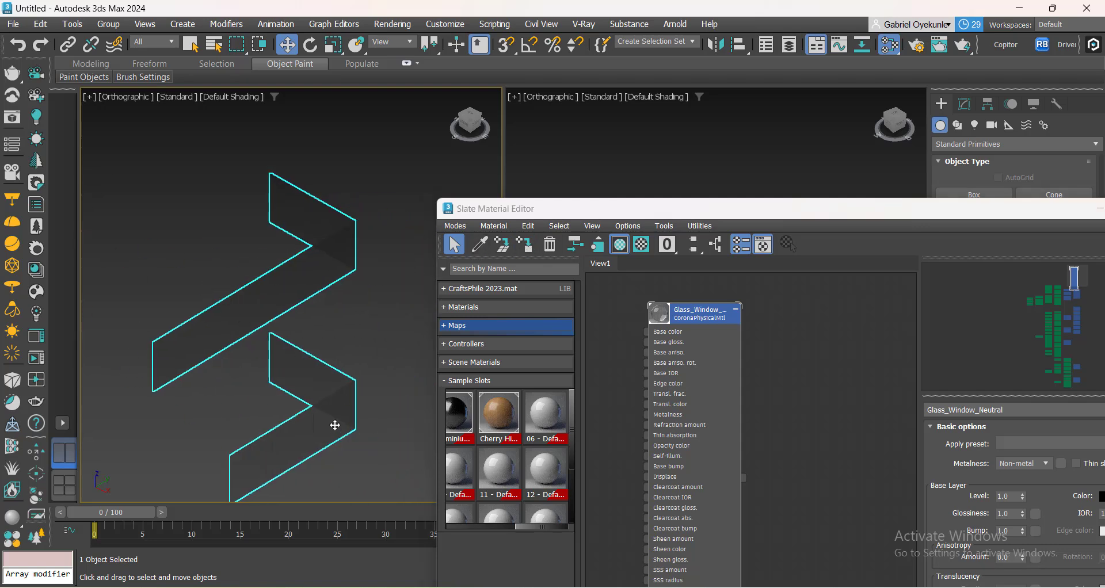
left_click_drag(696, 337, 724, 343)
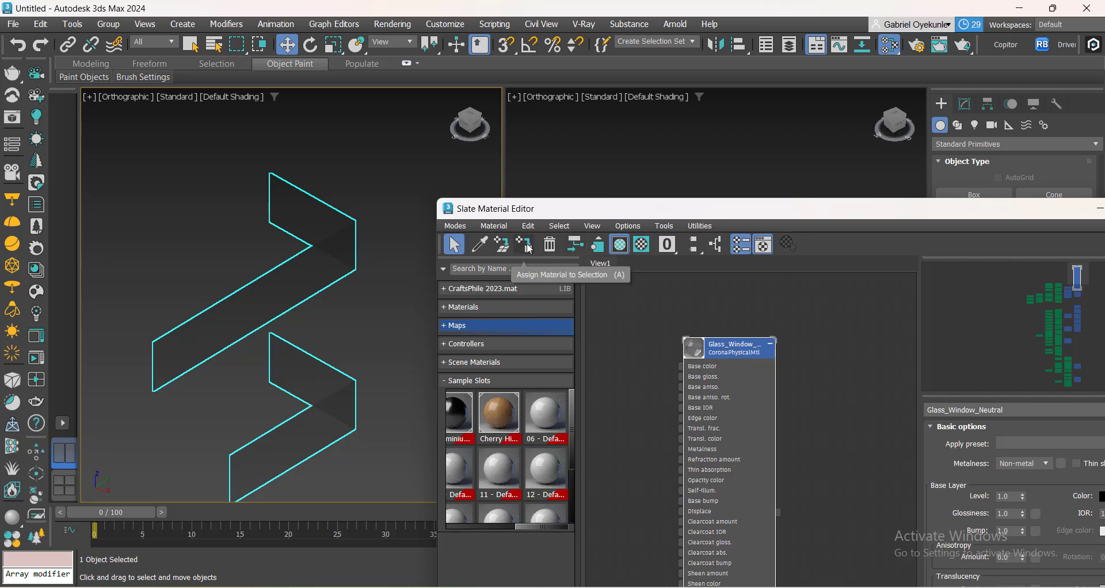
Hide the glass railing object and end isolation to bring back the rest of the building.
scroll(365, 330, "down", 5)
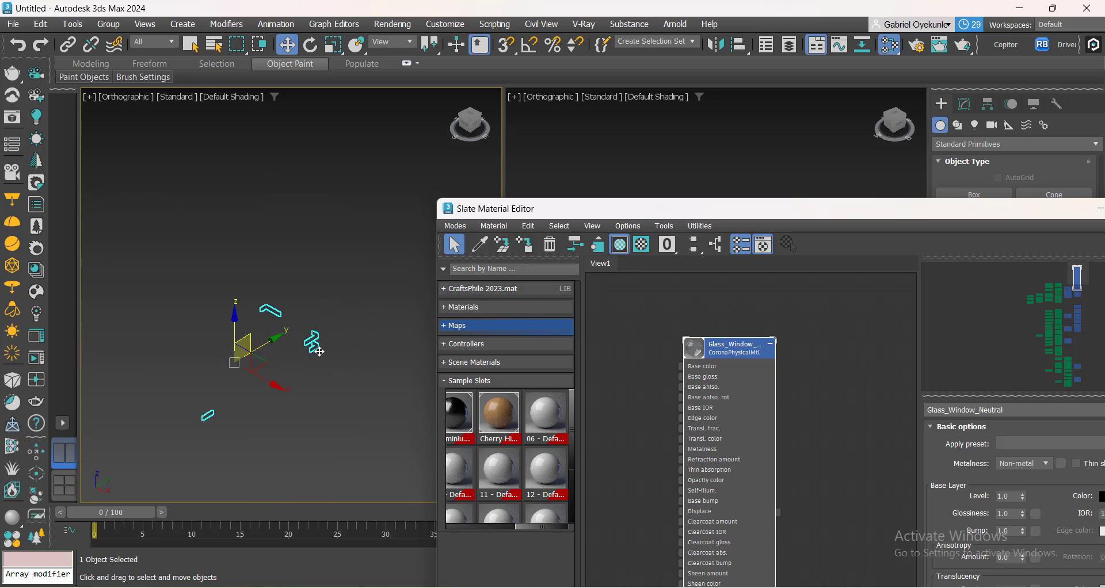
right_click(308, 247)
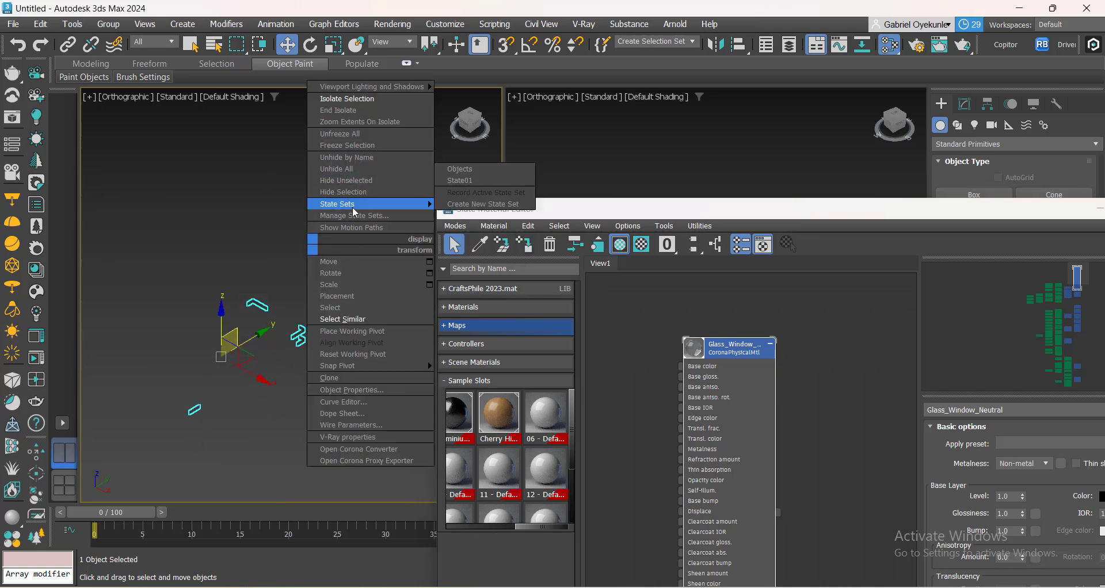
left_click(343, 201)
right_click(253, 332)
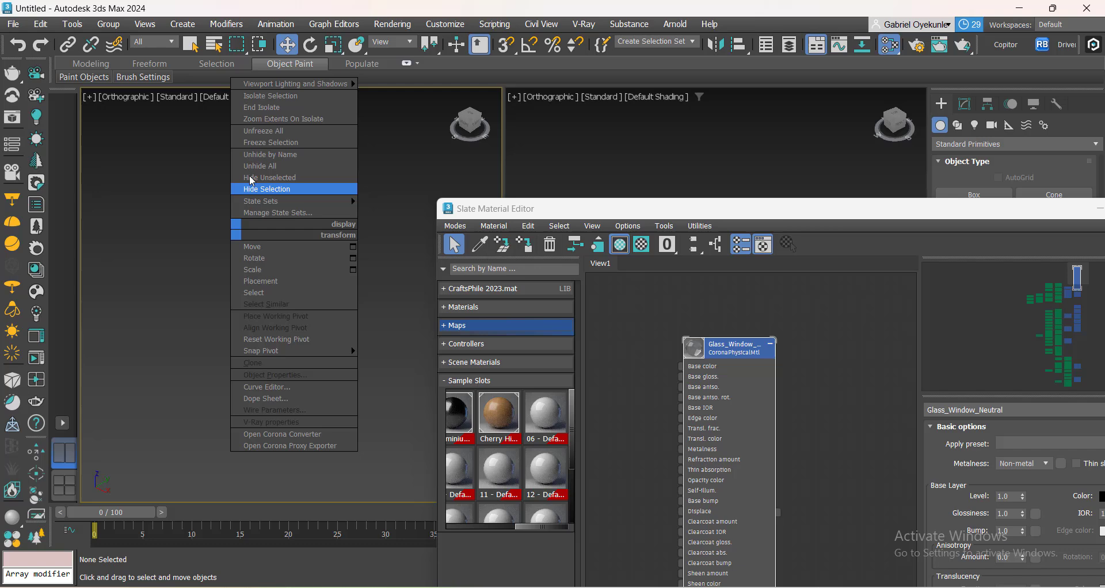
left_click(256, 111)
scroll(231, 331, "up", 10)
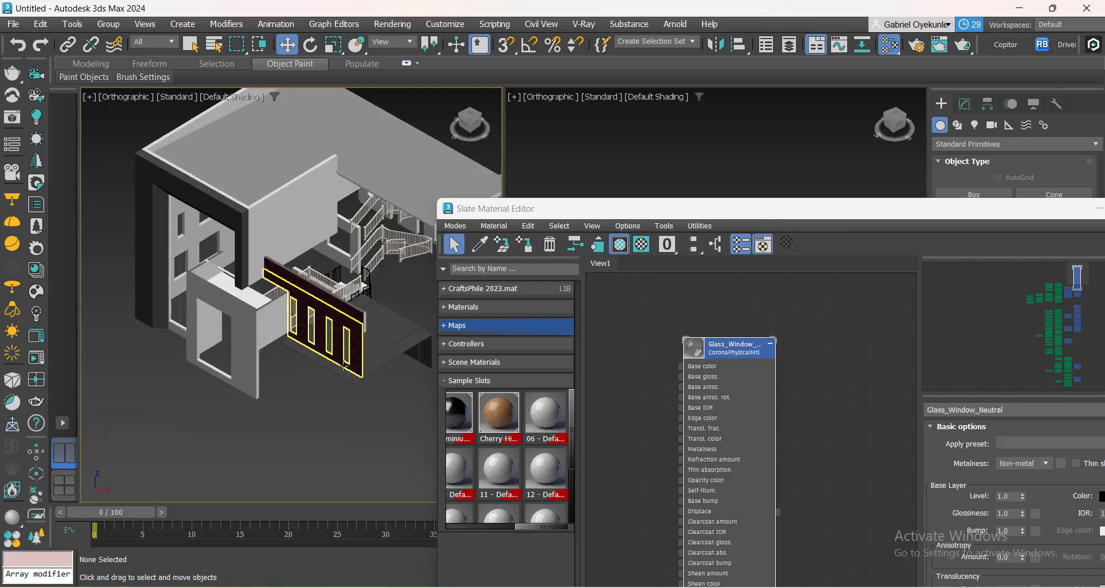
left_click(305, 383)
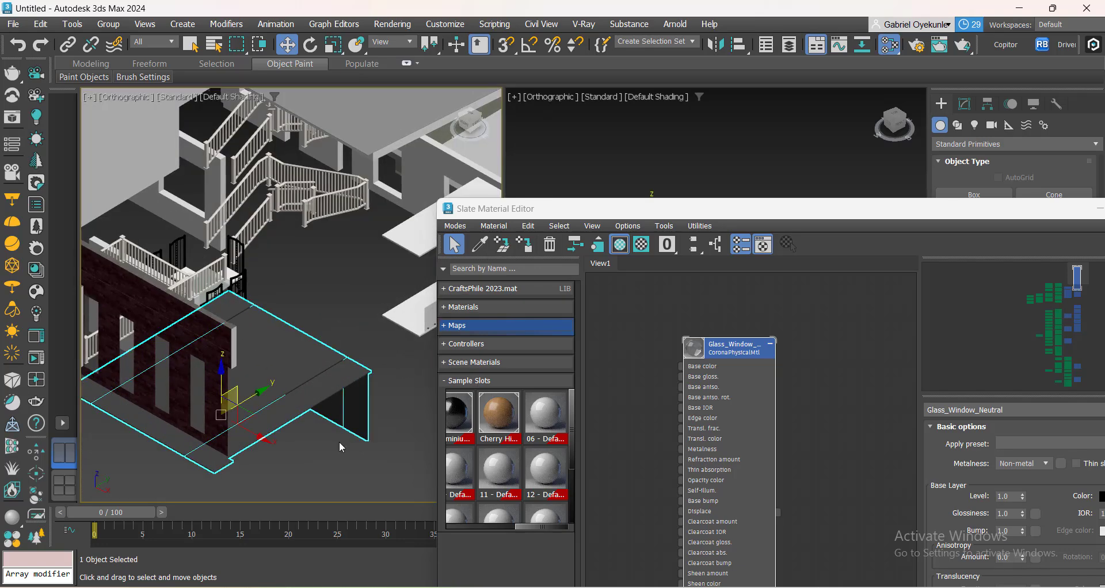
scroll(340, 446, "down", 5)
middle_click_drag(268, 356, 263, 378)
left_click(316, 440)
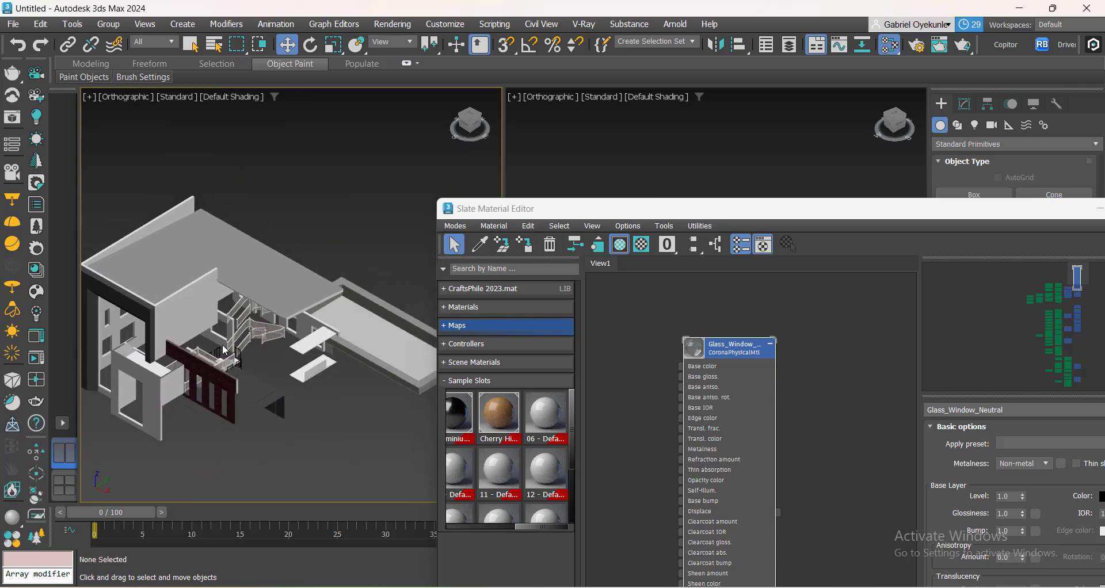
Select the wall with two window openings beside the stairs and sample its Multi/Sub-Object material into the node view.
scroll(216, 334, "up", 3)
left_click(213, 332)
left_click(480, 244)
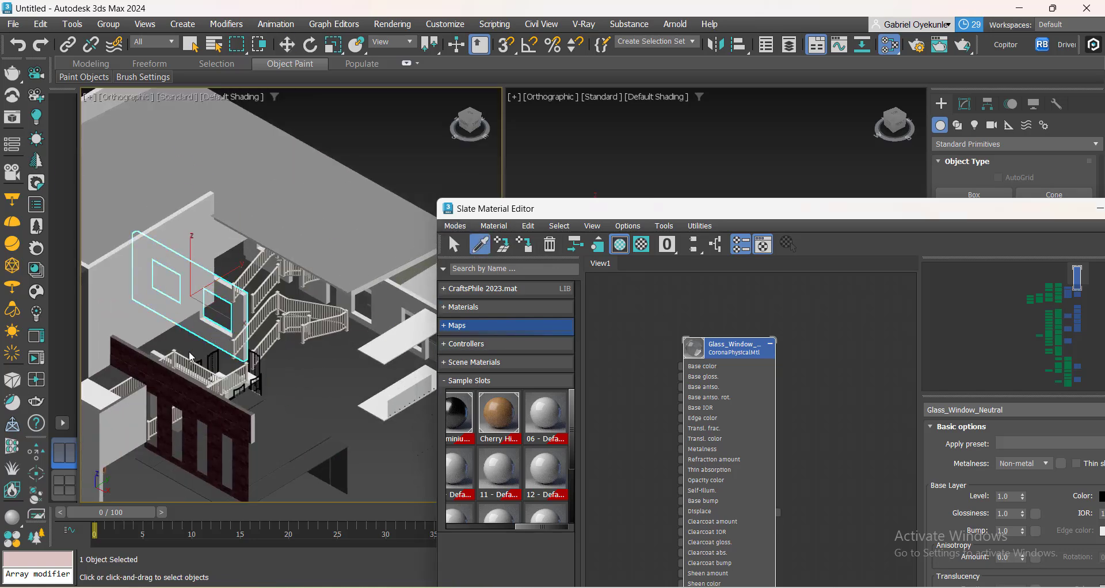
left_click(222, 328)
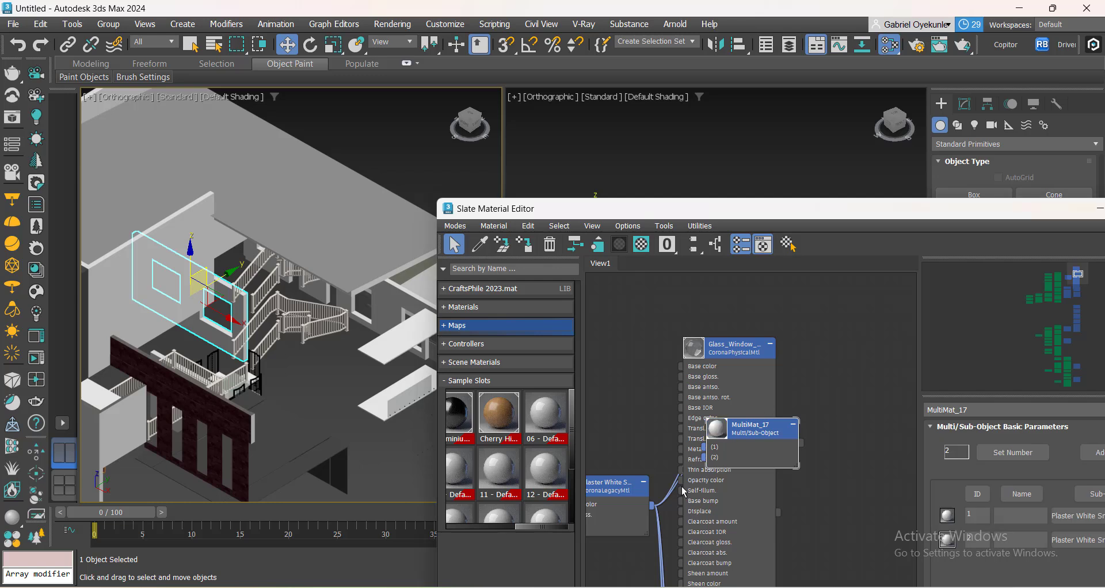
Rearrange the white plaster and MultiMat_17 nodes to expose the connections between them.
middle_click_drag(737, 465, 732, 464)
scroll(672, 481, "up", 1)
middle_click_drag(670, 480, 707, 449)
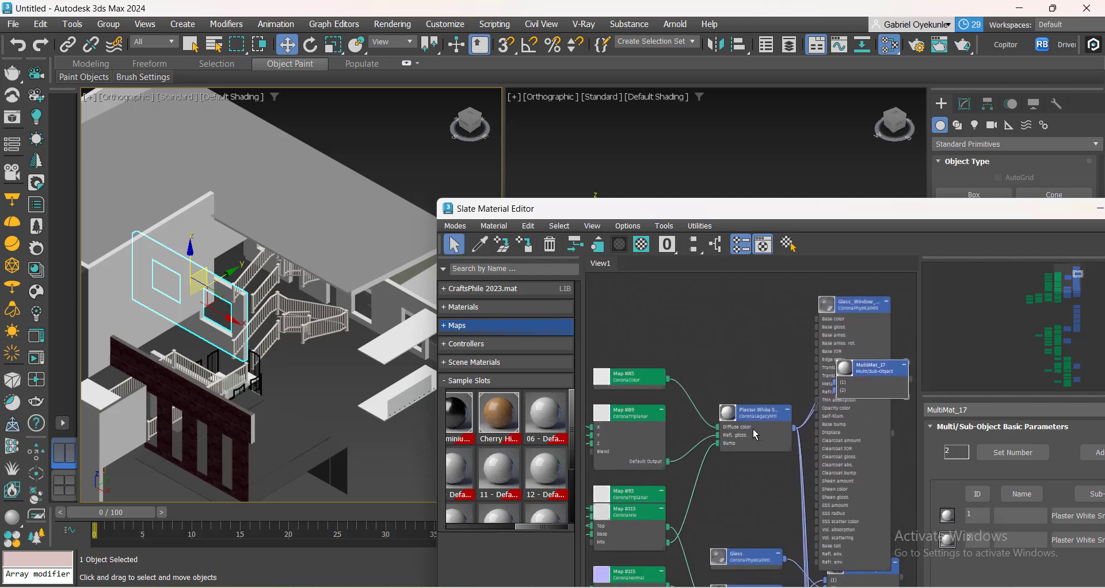
left_click_drag(756, 429, 714, 408)
left_click_drag(876, 380, 856, 398)
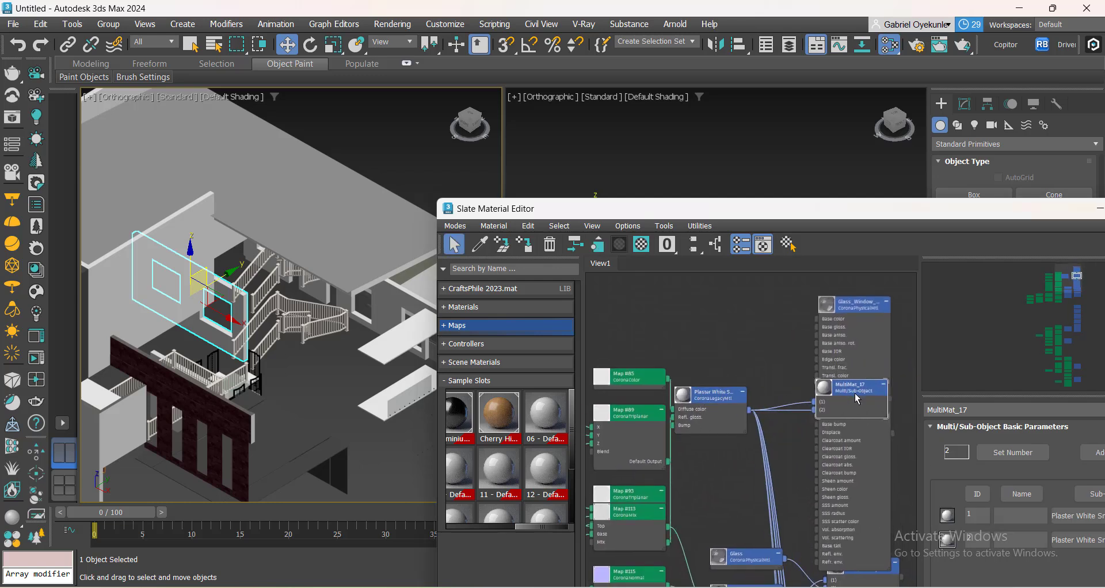
Select the walls similar to the windowed wall beside the stairs and hide them all.
right_click(229, 334)
left_click(265, 395)
scroll(265, 395, "down", 5)
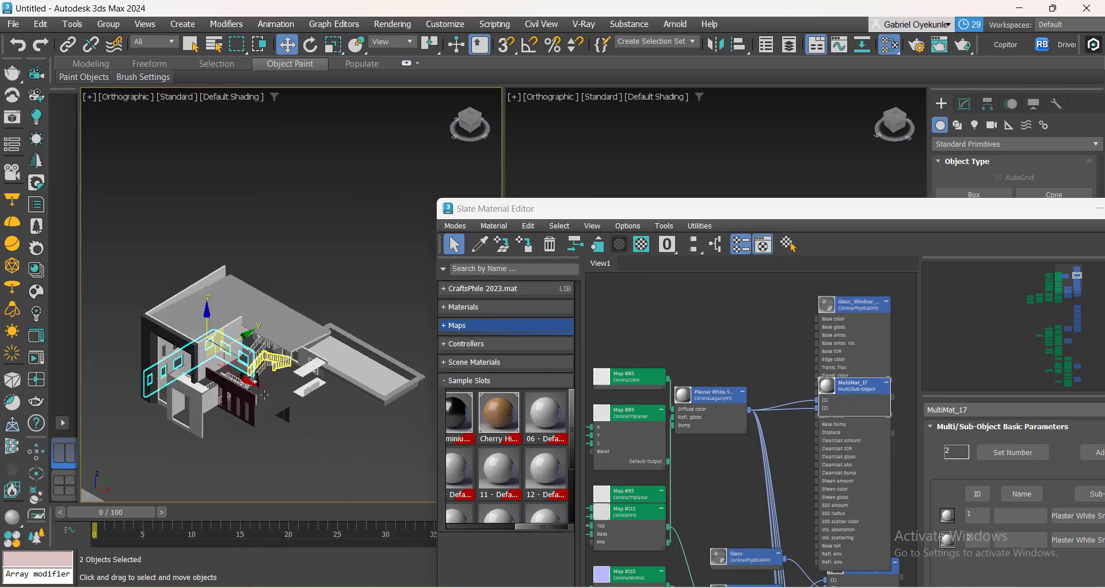
right_click(278, 453)
left_click(308, 311)
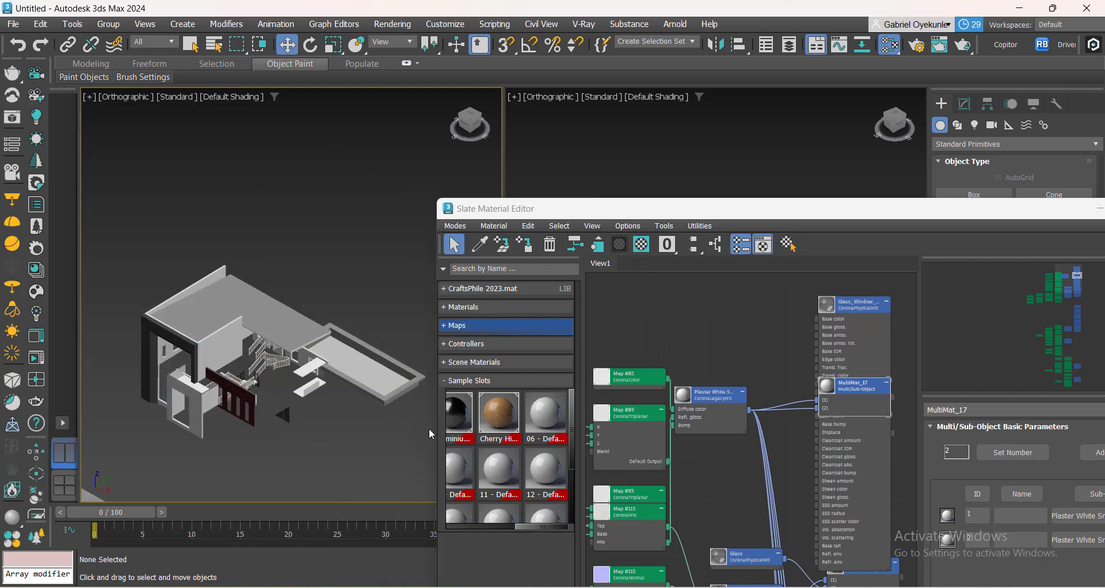
Sample the material of the solid wall beside the stairs and move the white plaster node clear of MultiMat_16.
scroll(218, 340, "up", 3)
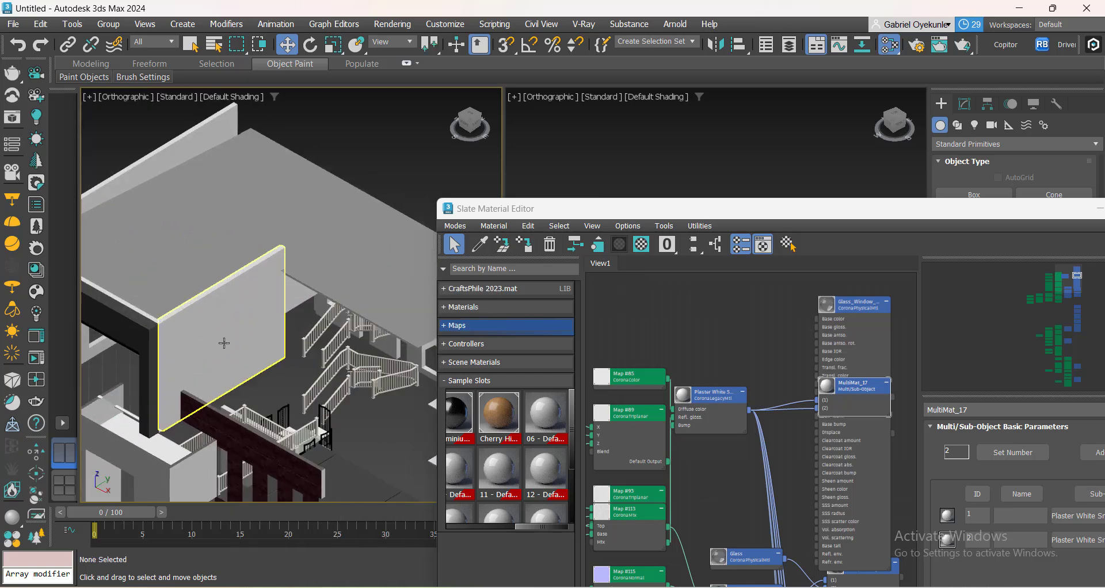
left_click(484, 246)
left_click(240, 338)
scroll(677, 449, "down", 1)
left_click(651, 462)
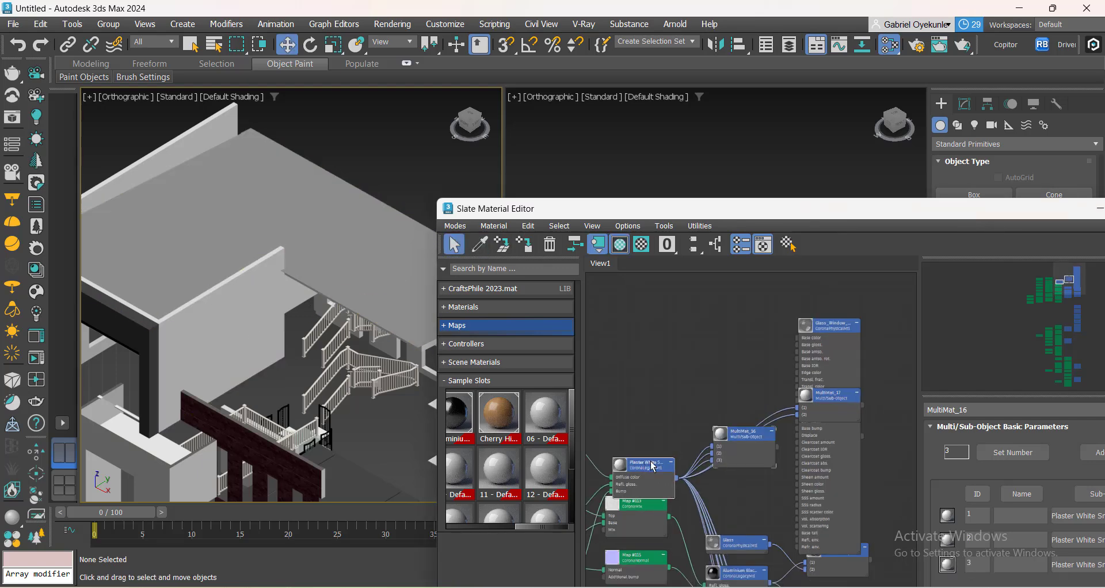
left_click_drag(654, 467, 694, 398)
Select the solid wall beside the stairs along with any similar objects and hide the selection.
left_click(234, 338)
right_click(235, 339)
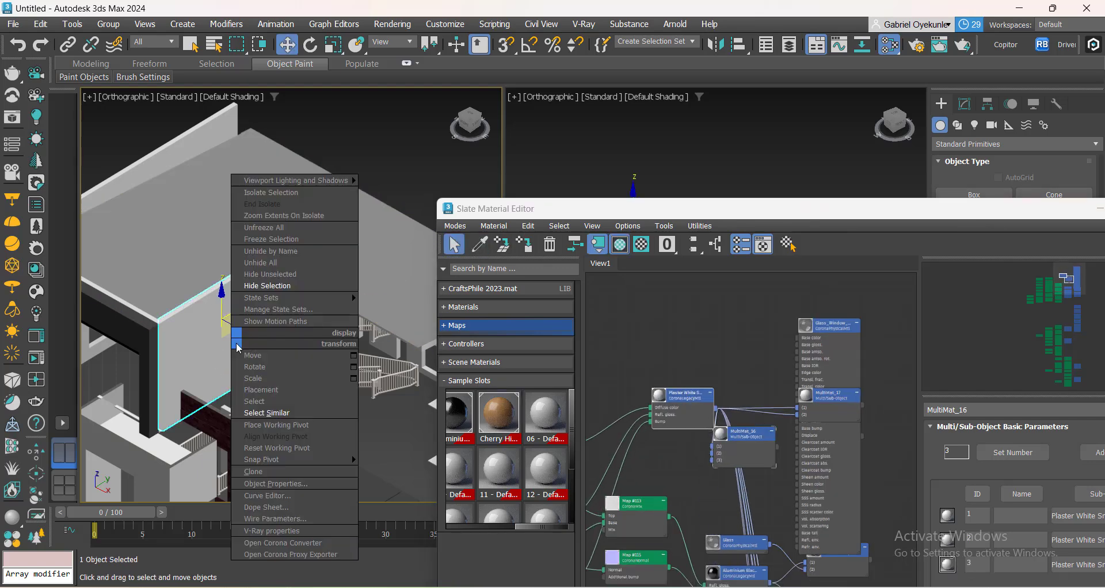
left_click(268, 416)
scroll(251, 320, "down", 6)
scroll(279, 387, "up", 4)
right_click(277, 366)
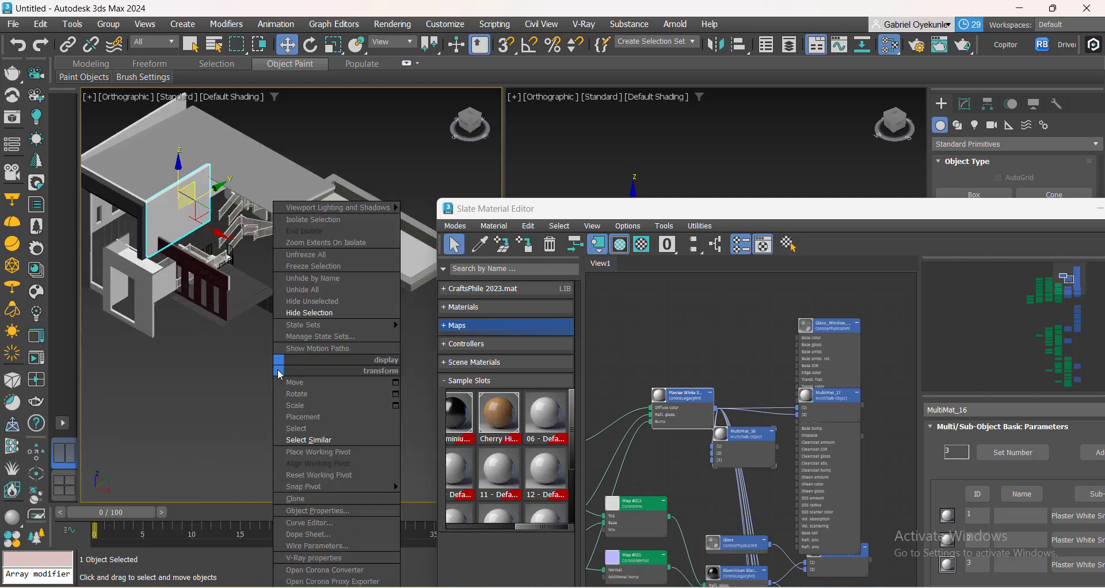
left_click(321, 313)
Sample the material of the low wall with window openings beside the stairs and move the white plaster node clear of the MultiMat nodes.
scroll(302, 289, "up", 5)
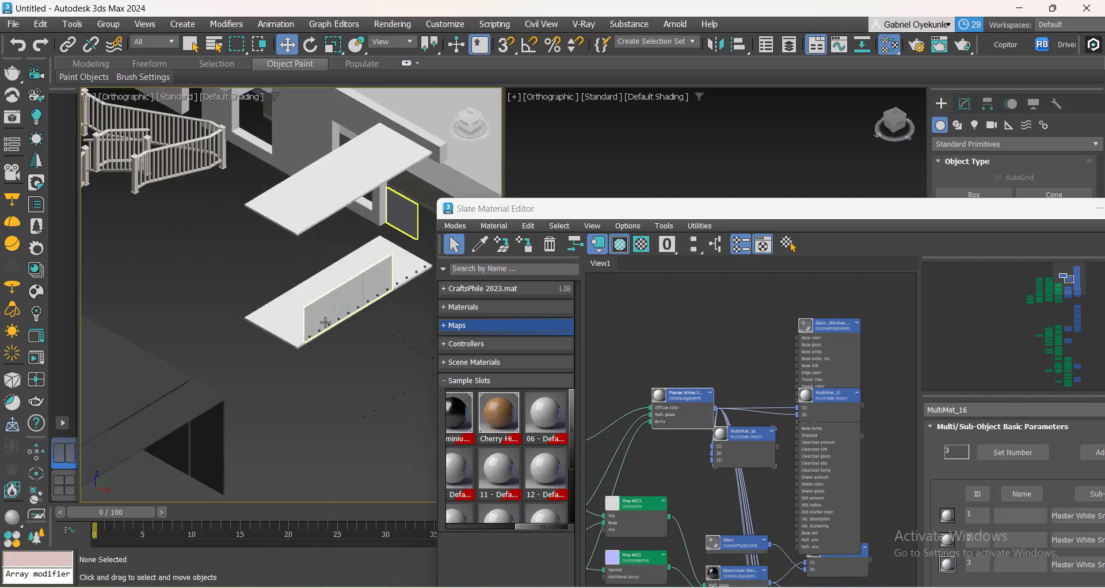
scroll(326, 323, "down", 6)
middle_click_drag(366, 393, 324, 394)
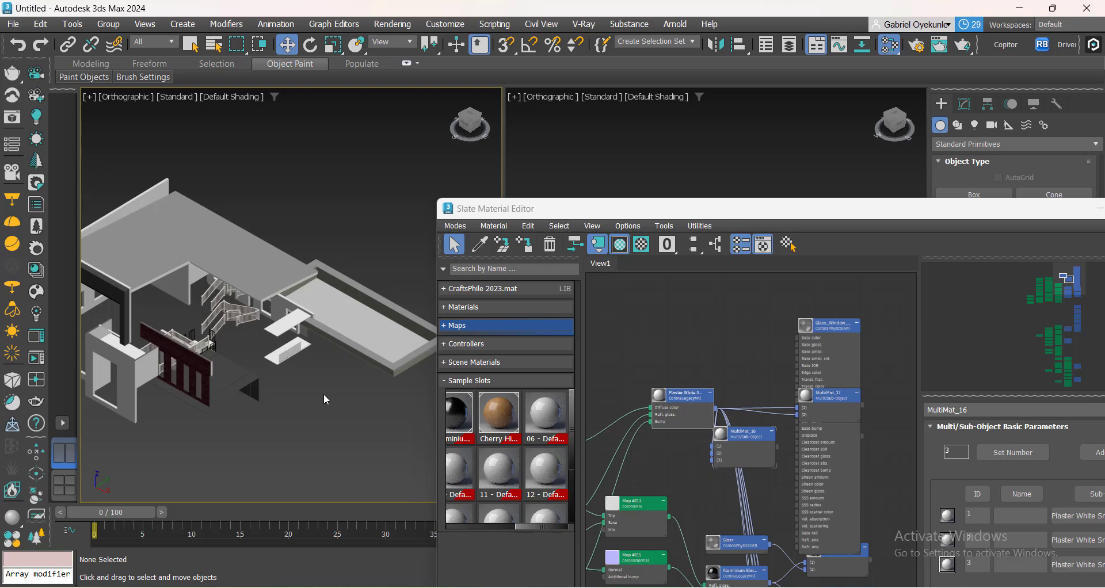
scroll(284, 327, "up", 5)
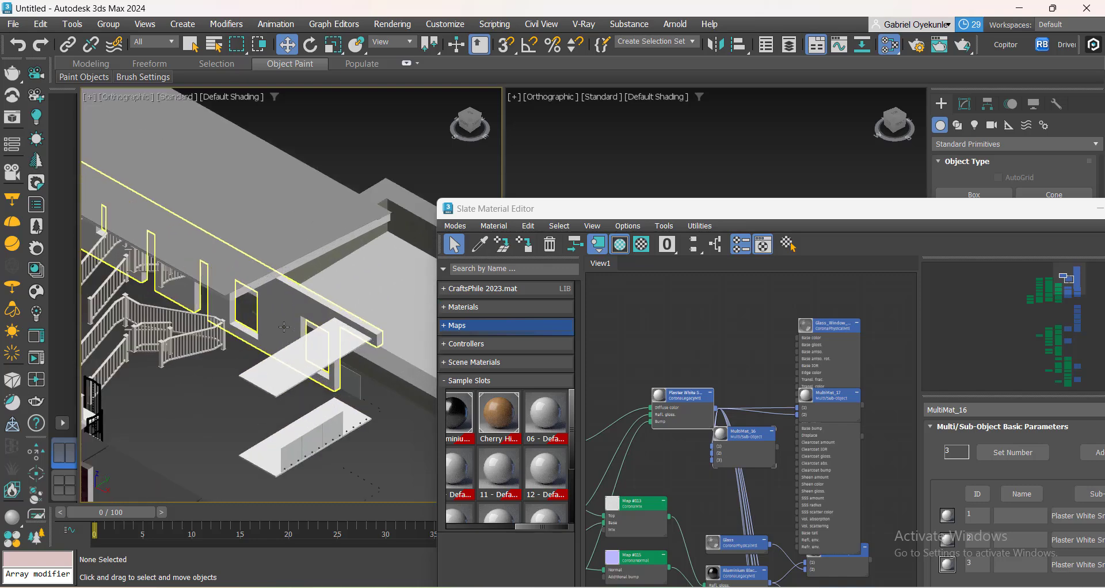
left_click(472, 250)
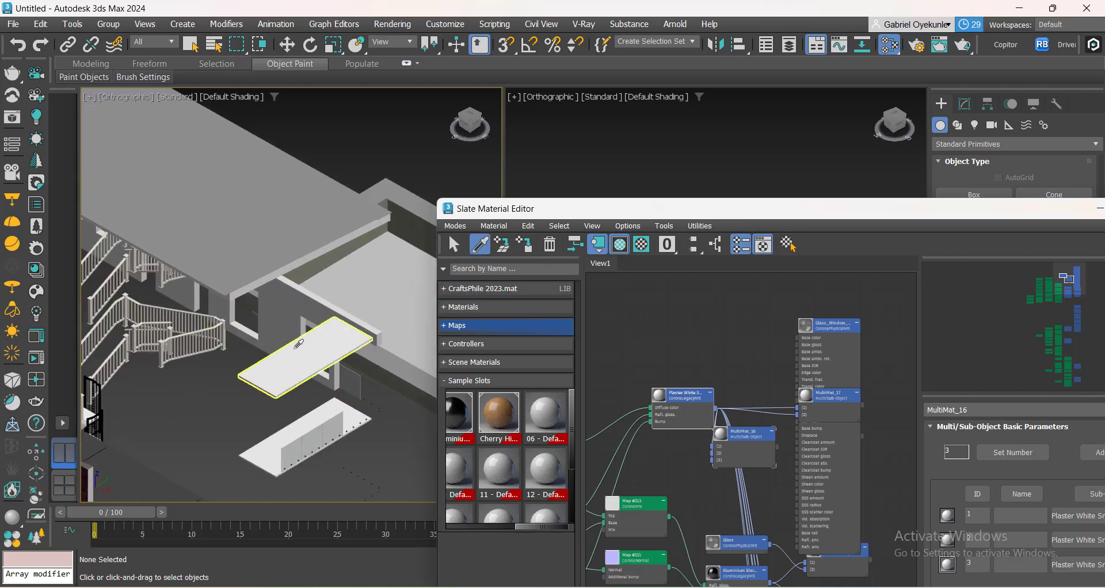
left_click(279, 320)
left_click_drag(656, 464, 679, 363)
Select the low wall with window openings beside the stairs along with its similar objects and hide the selection.
left_click(280, 334)
right_click(278, 332)
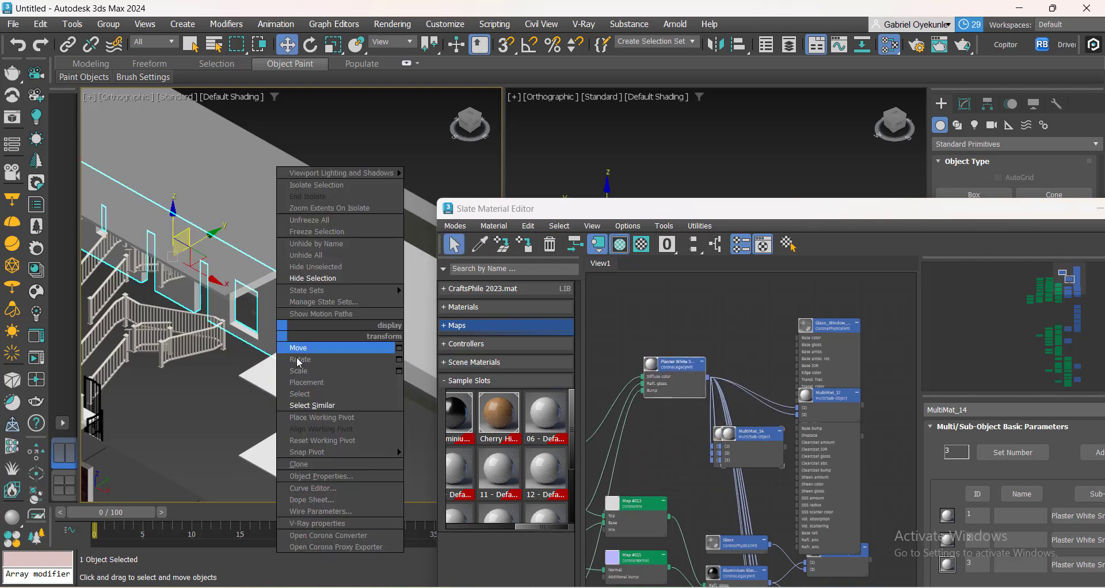
left_click(302, 407)
scroll(274, 337, "down", 6)
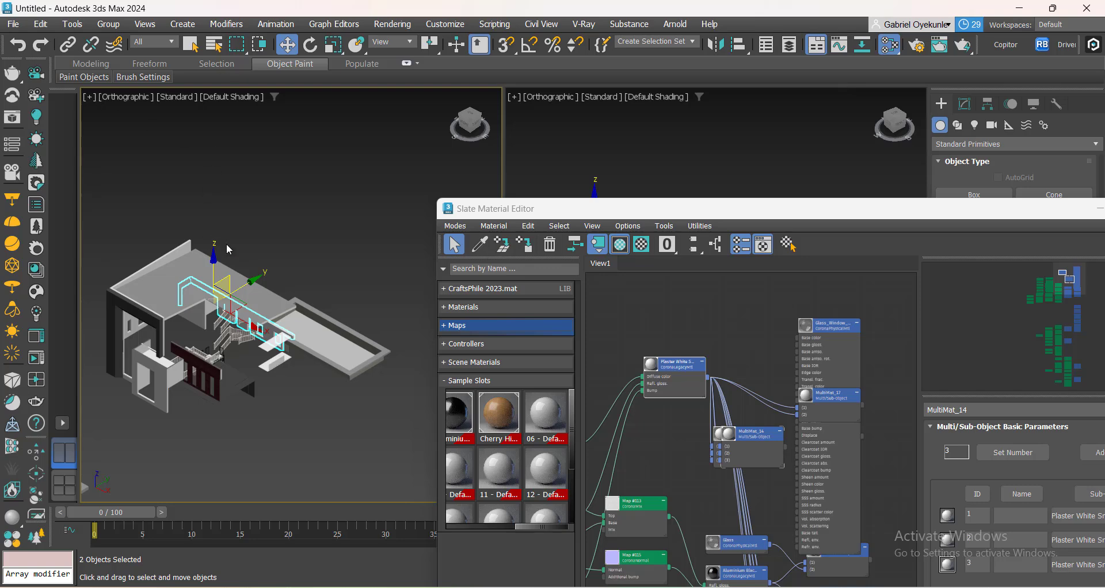
middle_click_drag(308, 230, 101, 216, "alt")
scroll(230, 337, "up", 8)
scroll(243, 339, "down", 3)
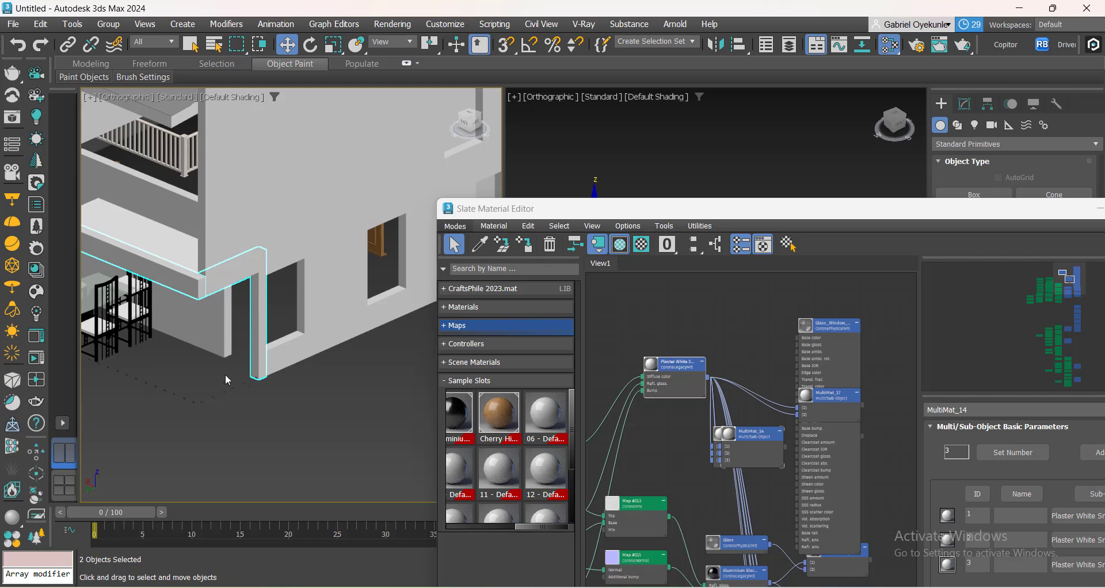
middle_click_drag(136, 336, 217, 353)
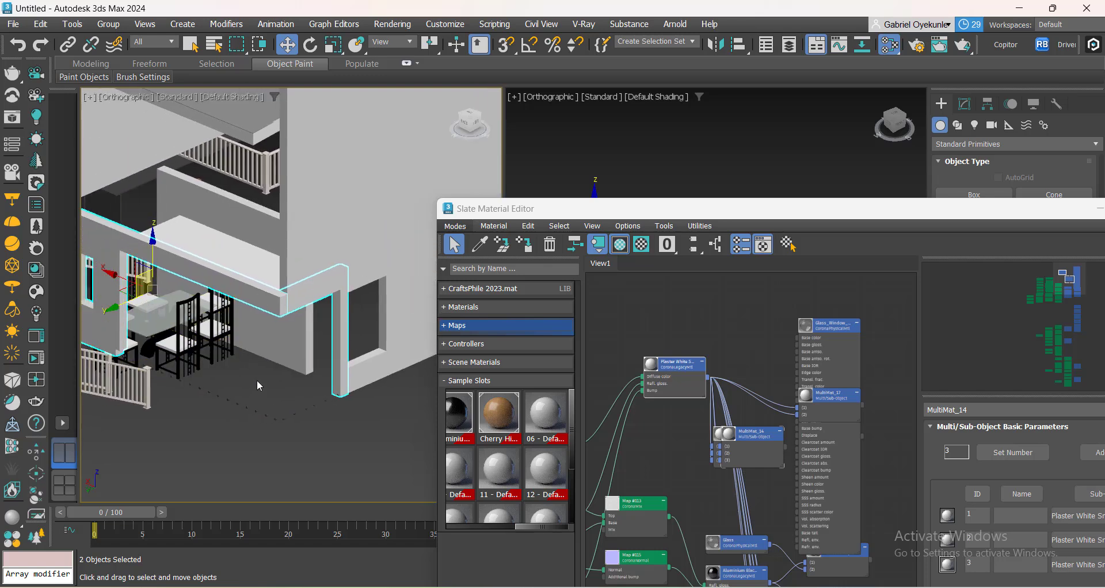
right_click(249, 289)
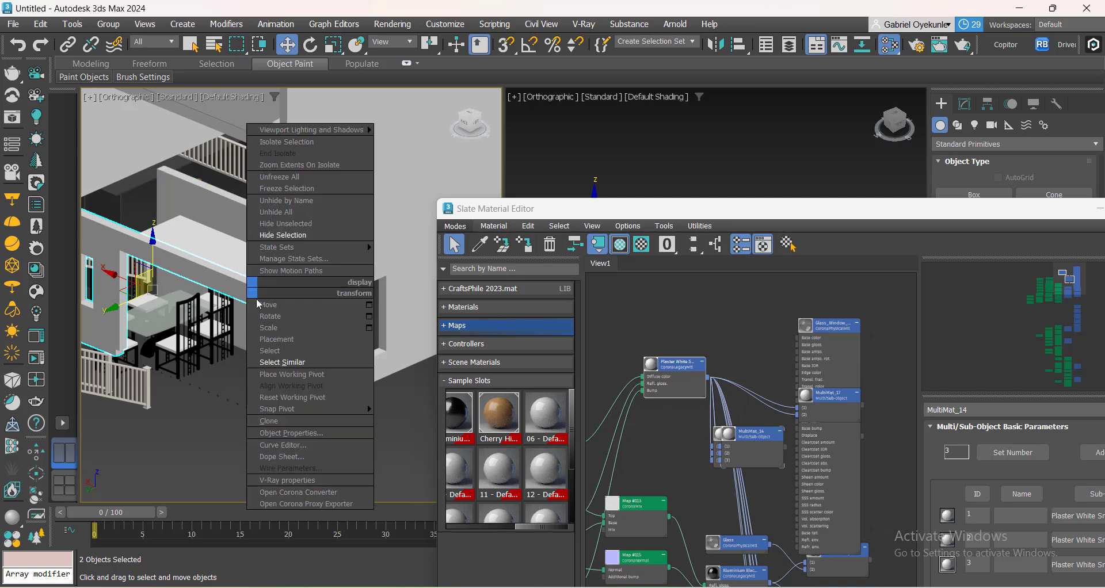
left_click(281, 363)
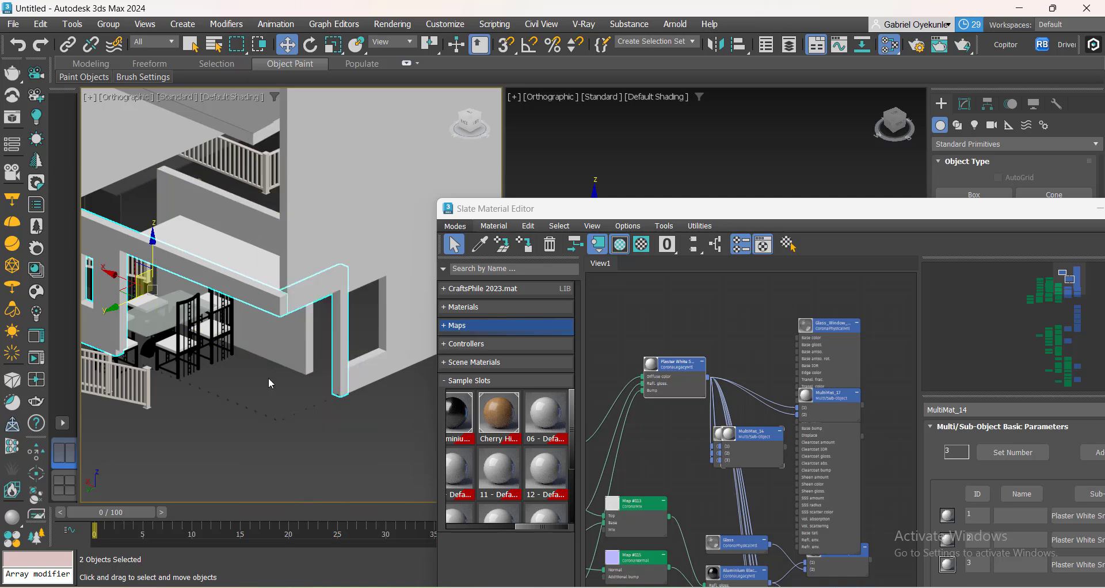
scroll(268, 377, "down", 4)
scroll(288, 362, "up", 1)
left_click_drag(465, 119, 541, 112)
middle_click_drag(132, 309, 84, 363, "alt")
right_click(276, 355)
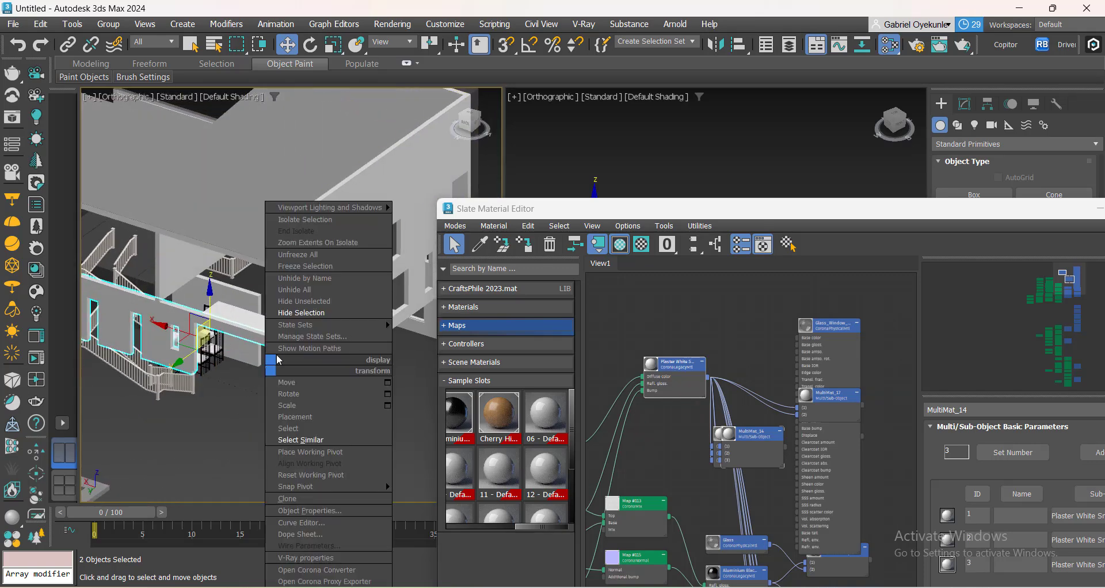
left_click(304, 312)
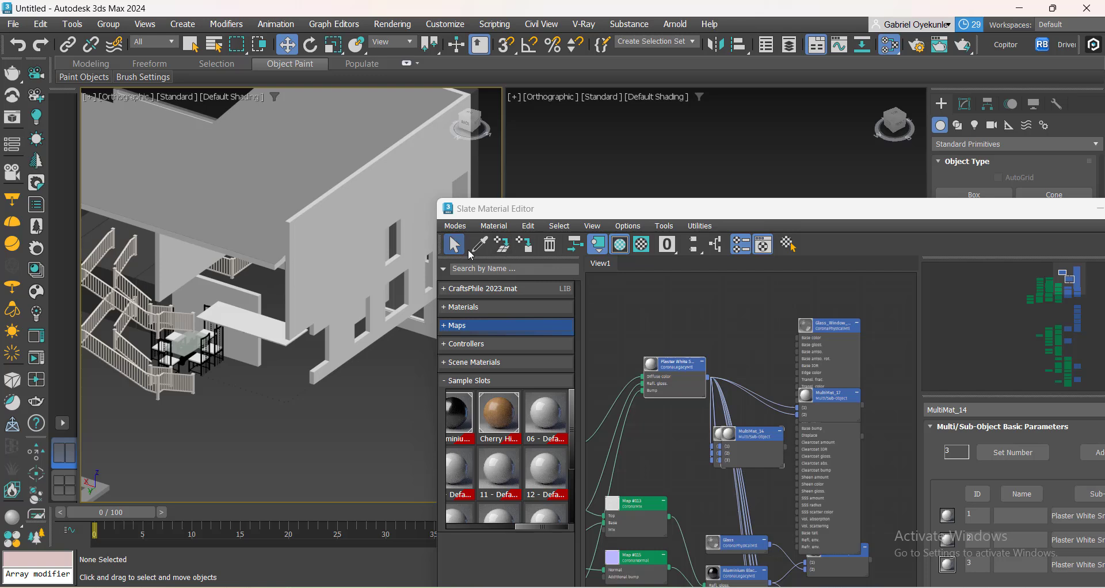
Sample the material of the tall facade wall with several window openings and move the white plaster node away from MultiMat_18.
left_click(476, 248)
left_click(330, 360)
left_click_drag(650, 473, 647, 371)
Select the tall facade wall together with any similar objects and hide the selection.
left_click(330, 347)
right_click(330, 346)
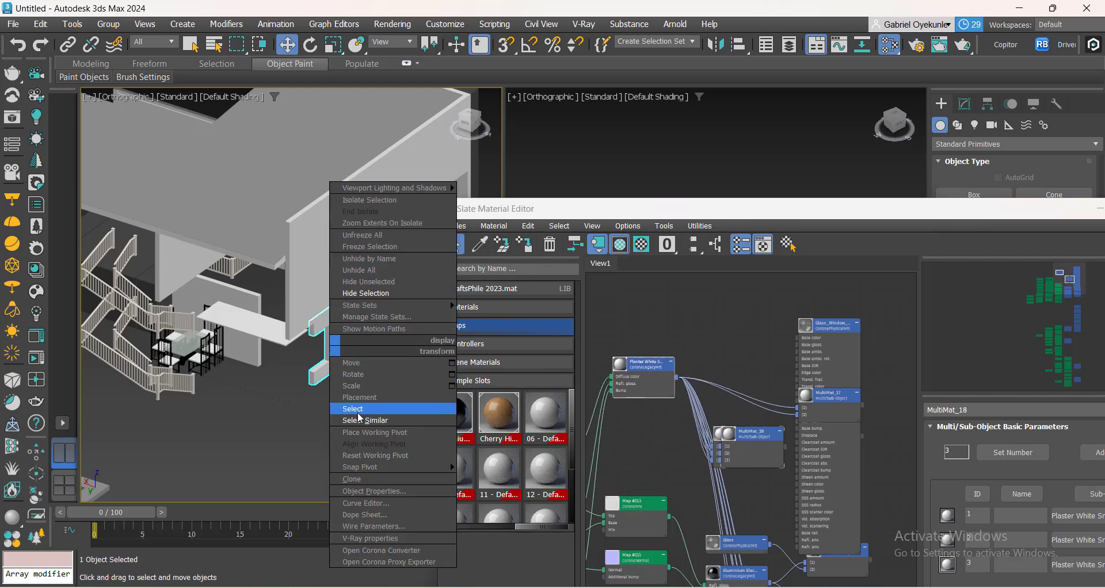
left_click(362, 421)
right_click(337, 410)
left_click(369, 313)
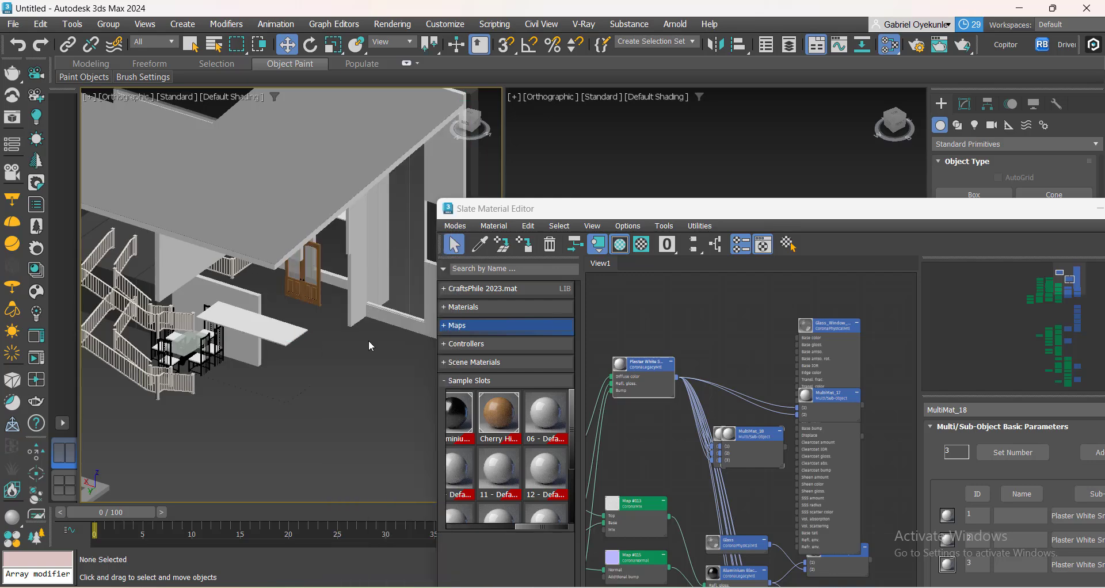
Sample the material of the partition wall beside the dining set and move the white plaster and MultiMat_4 nodes into clear space.
key("z")
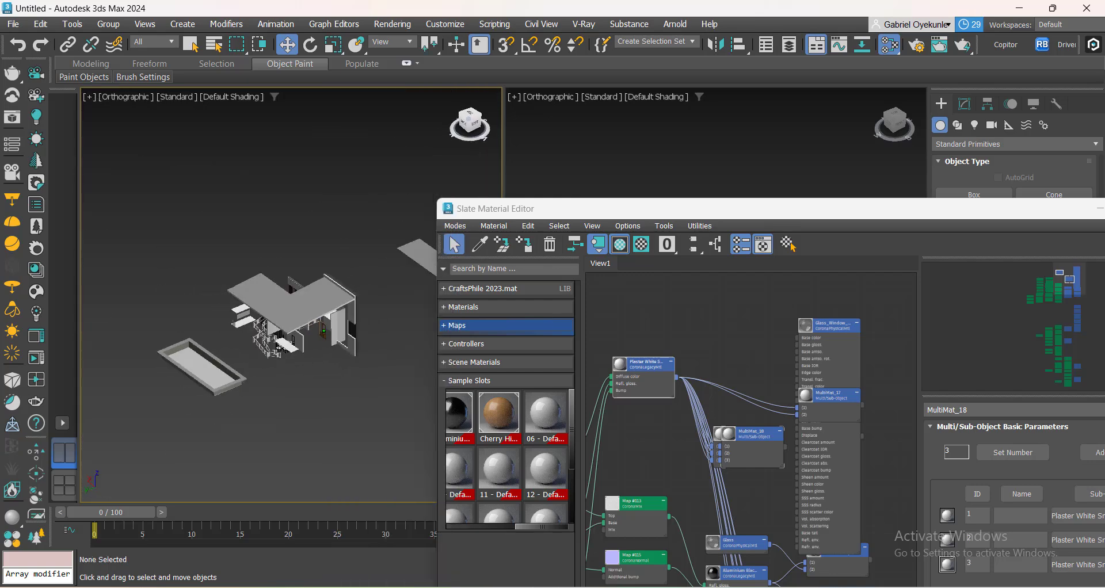
scroll(340, 357, "up", 8)
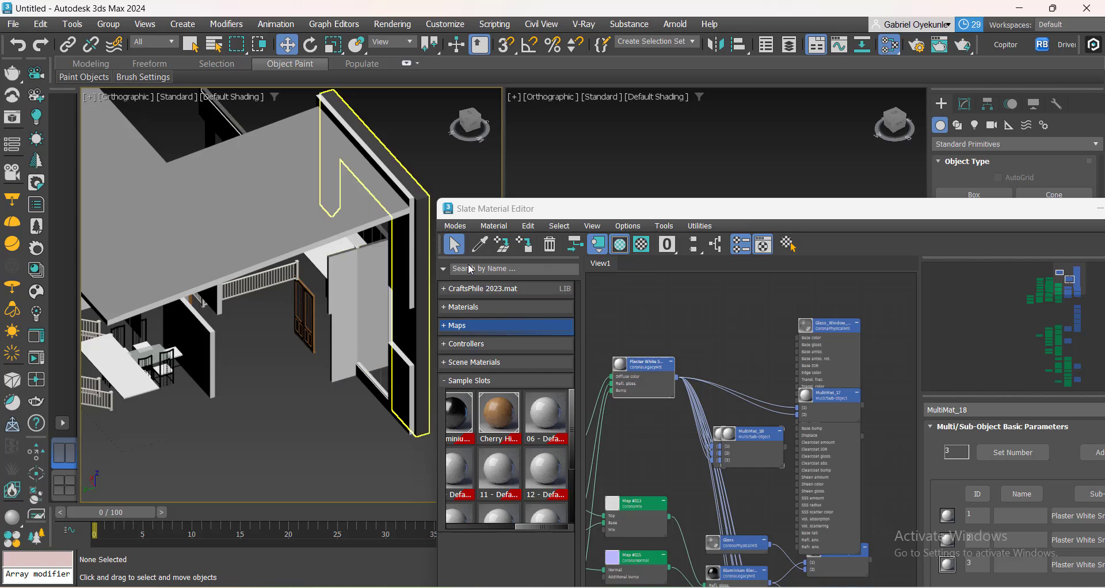
scroll(229, 422, "down", 4)
scroll(317, 379, "up", 8)
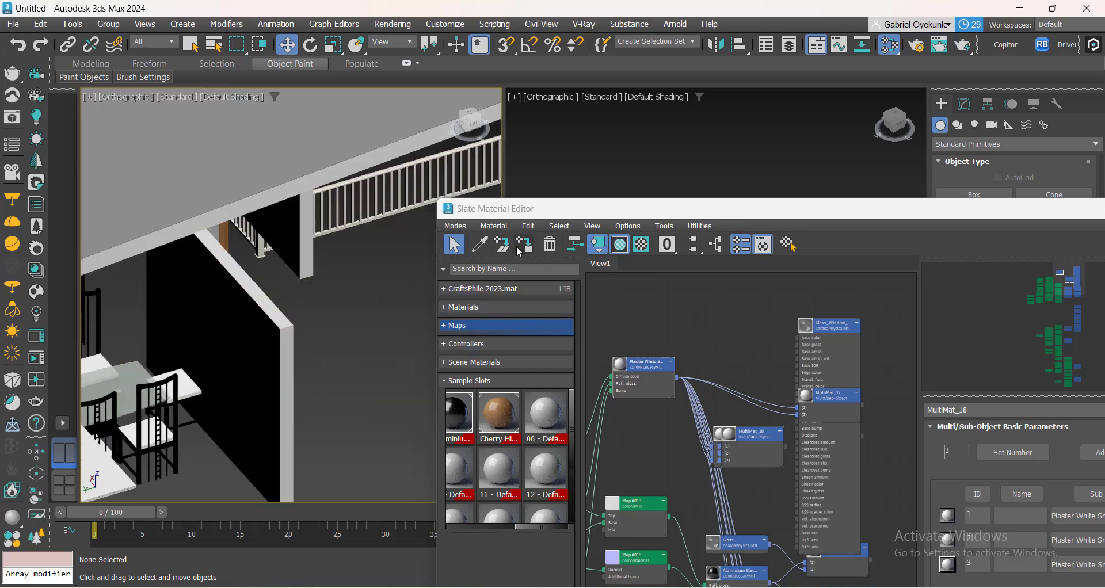
left_click(474, 248)
left_click(278, 384)
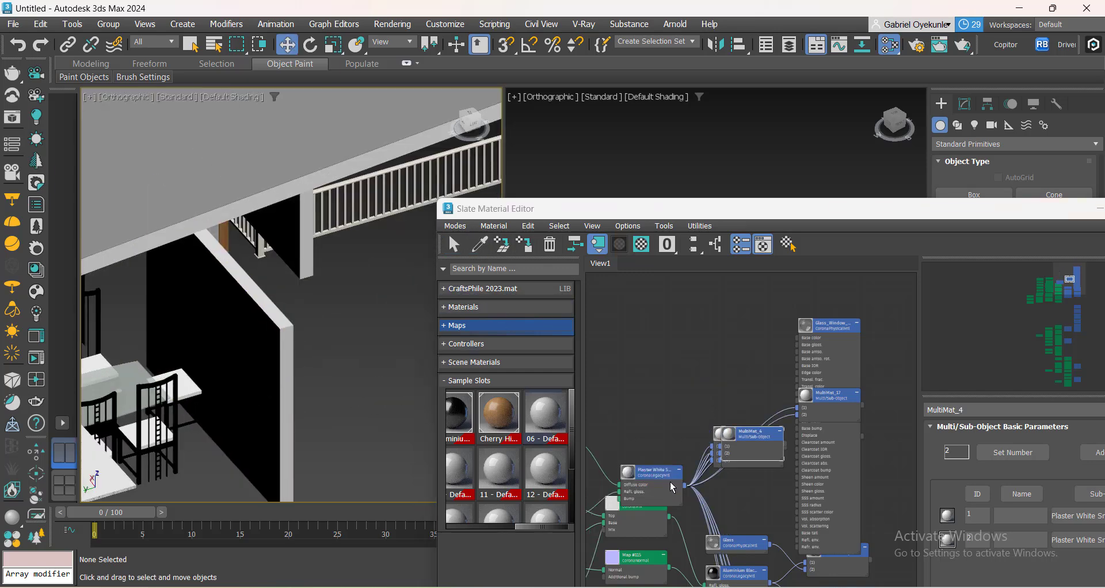
left_click_drag(662, 481, 631, 376)
left_click_drag(748, 436, 739, 304)
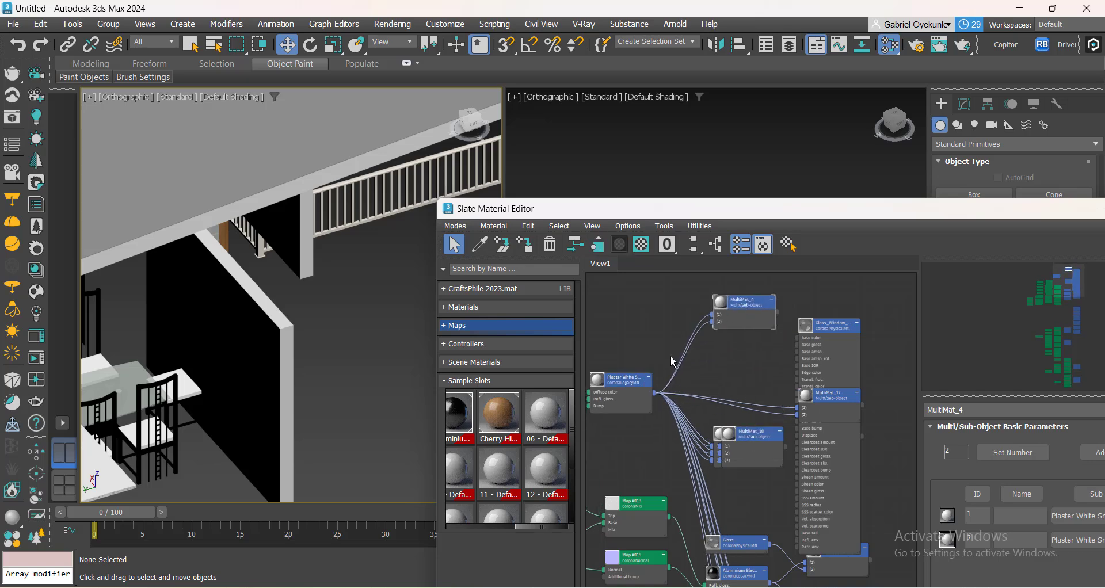
Select the partition wall beside the dining set along with any similar objects and hide the selection.
right_click(258, 384)
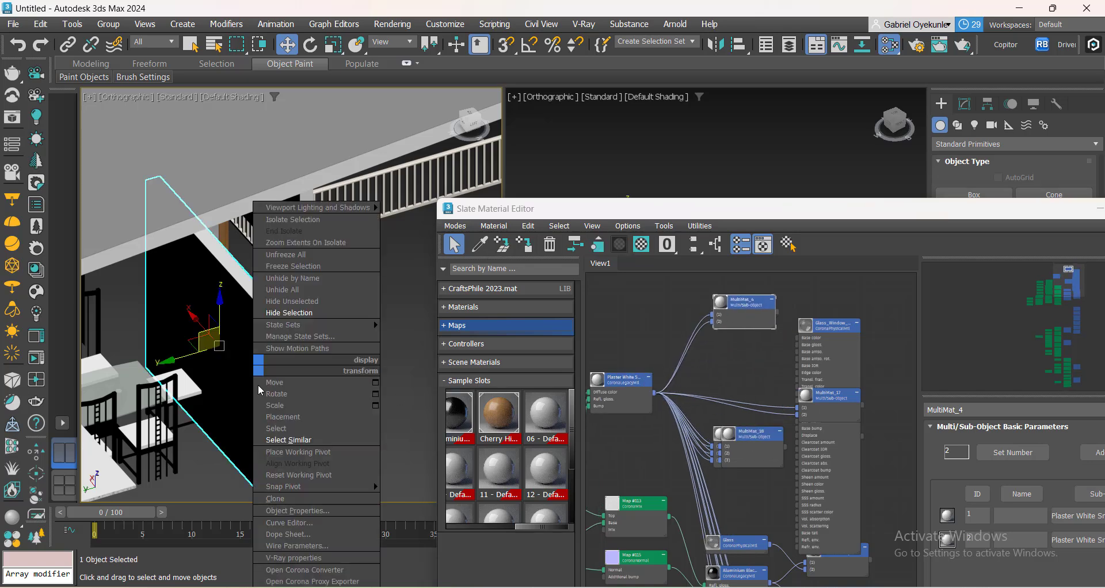
left_click(284, 437)
scroll(276, 374, "down", 5)
right_click(279, 354)
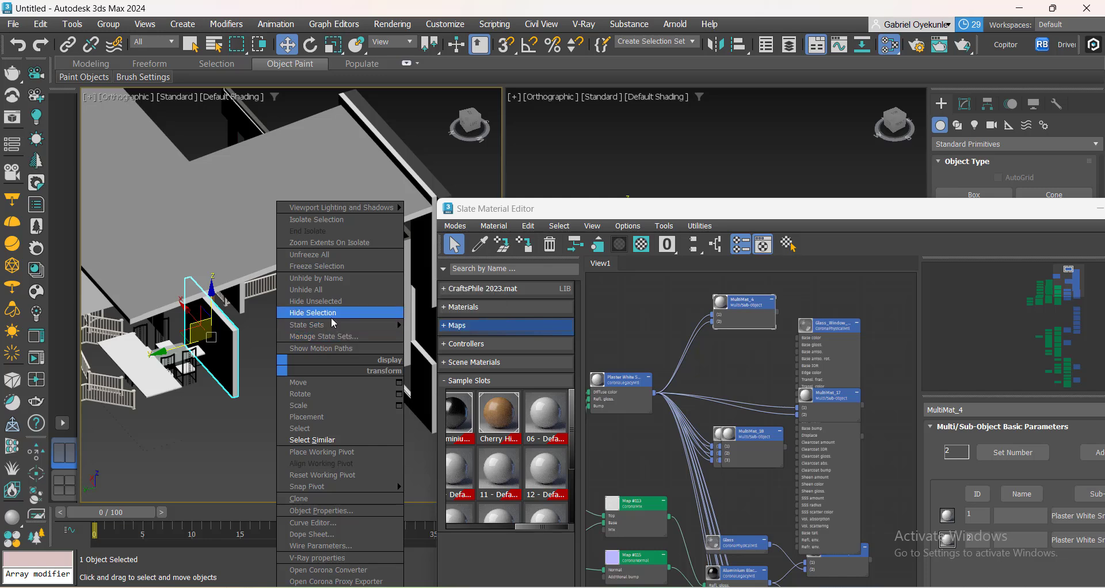
left_click(305, 310)
Sample the material of the narrow wall under the roof slab near the dining area and spread out the overlapping MultiMat nodes.
left_click(245, 314)
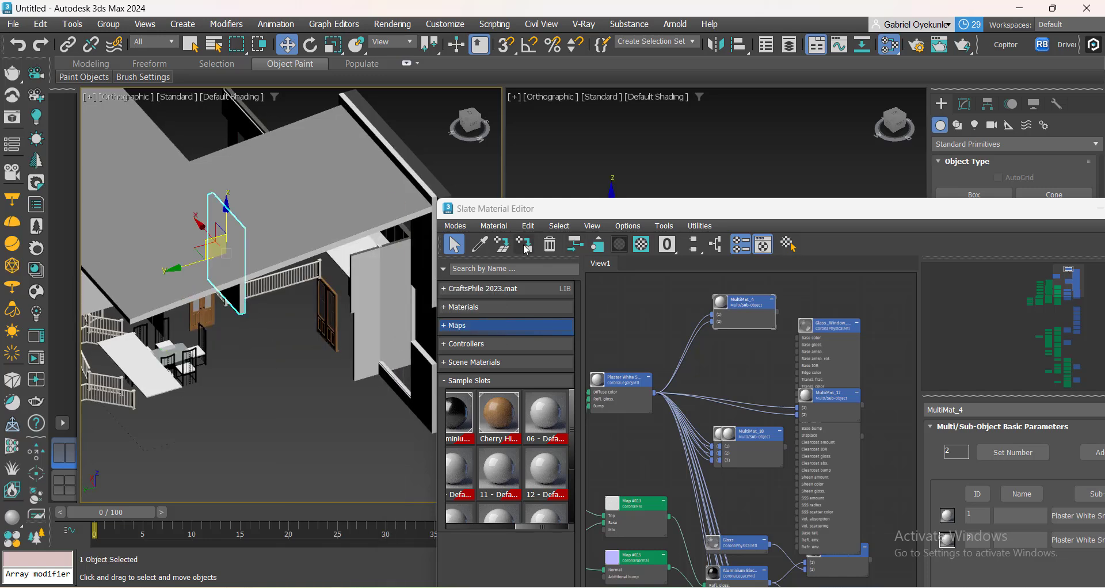
left_click(480, 245)
left_click(248, 305)
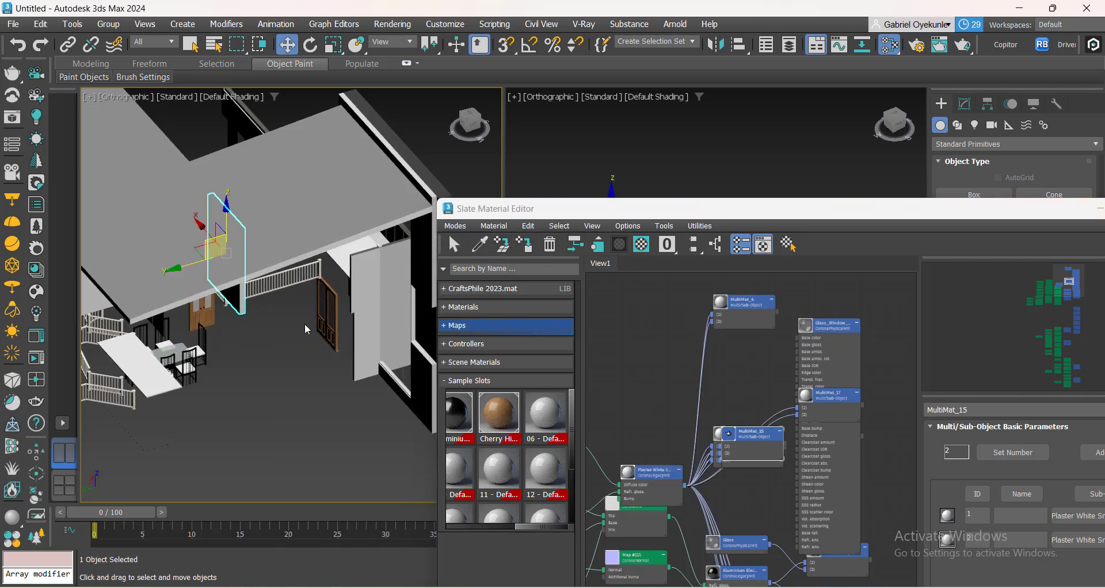
left_click_drag(752, 445, 680, 360)
Hide the narrow wall under the roof slab near the dining area.
right_click(255, 329)
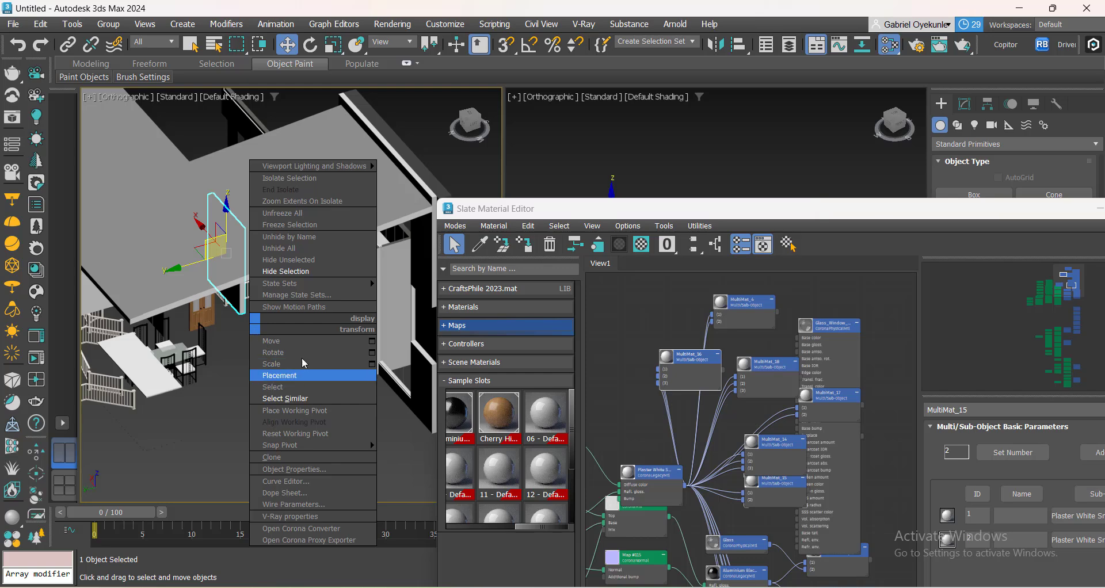
left_click(286, 271)
scroll(247, 367, "down", 5)
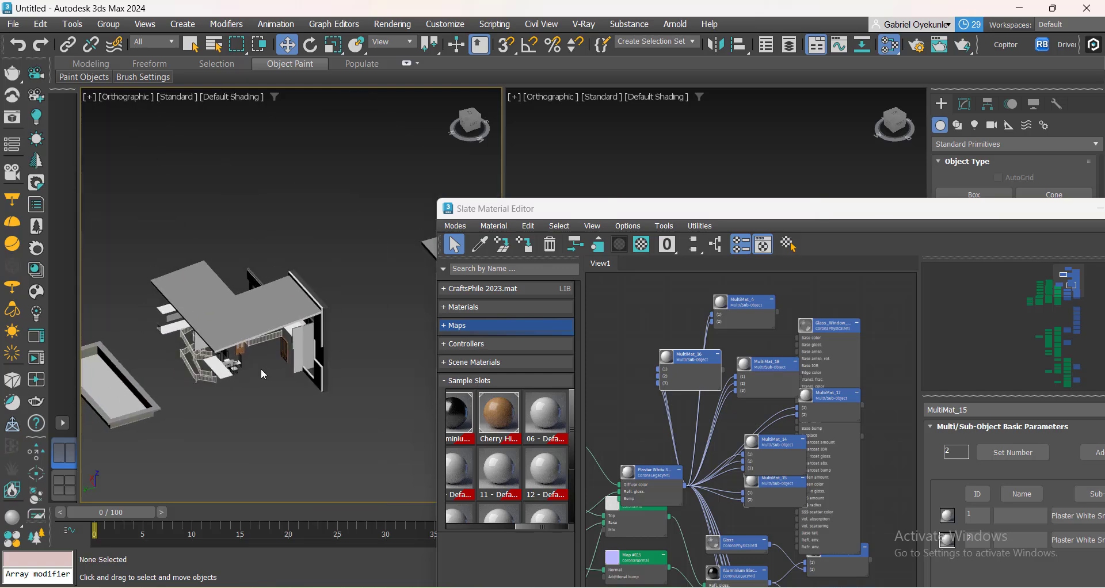
Select the thin white slab above the dining set together with all slabs similar to it.
scroll(224, 369, "up", 5)
scroll(225, 407, "up", 5)
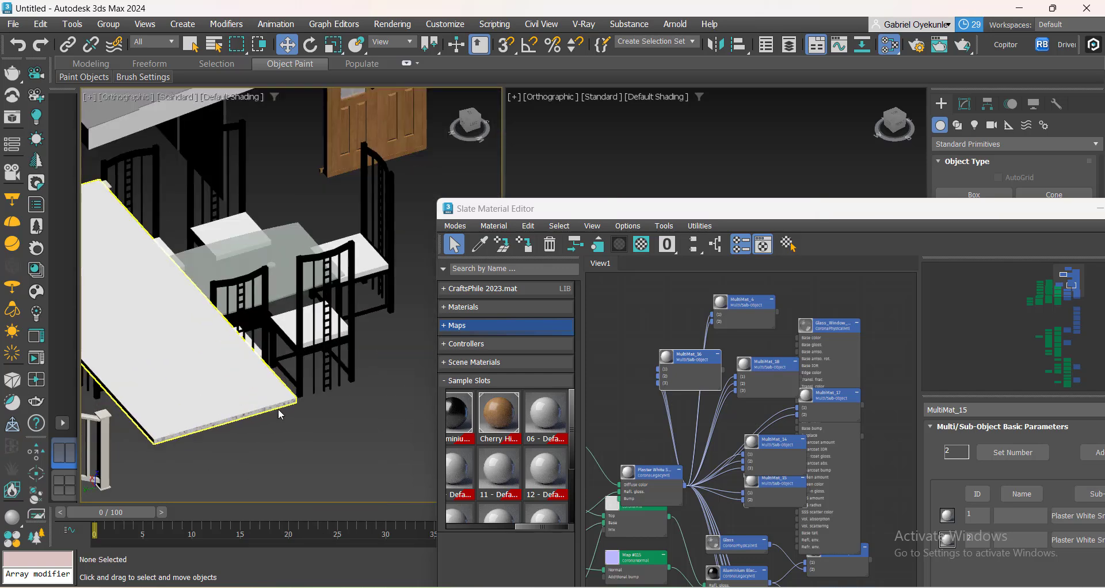
scroll(265, 440, "down", 5)
middle_click_drag(265, 440, 242, 417)
scroll(291, 401, "up", 2)
left_click(285, 395)
scroll(286, 395, "down", 5)
scroll(322, 423, "up", 2)
right_click(330, 426)
left_click(371, 440)
scroll(269, 413, "down", 4)
middle_click_drag(788, 292, 766, 433)
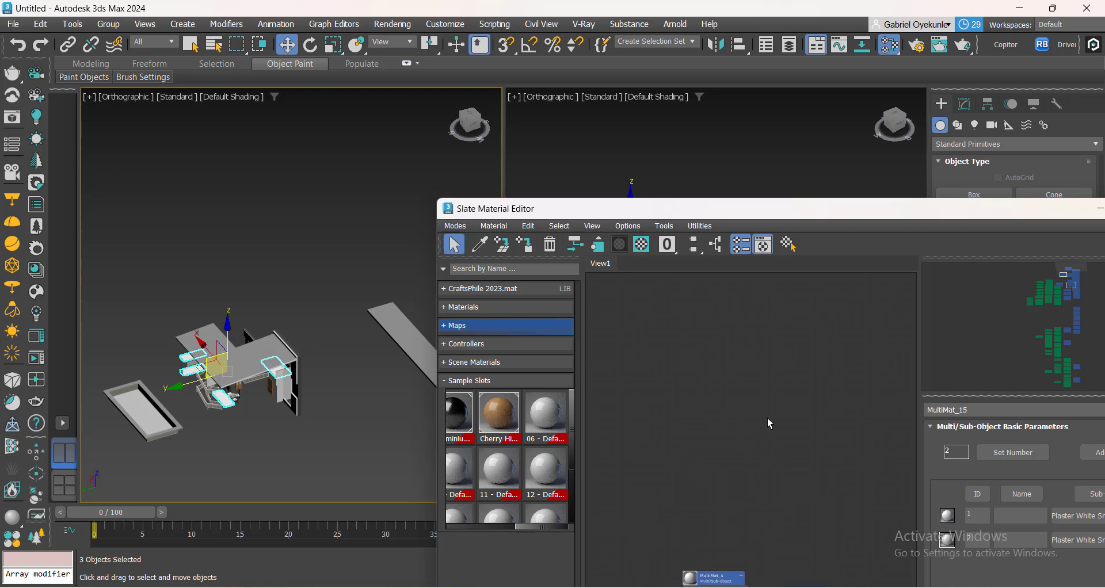
right_click(682, 358)
mouse_move(732, 382)
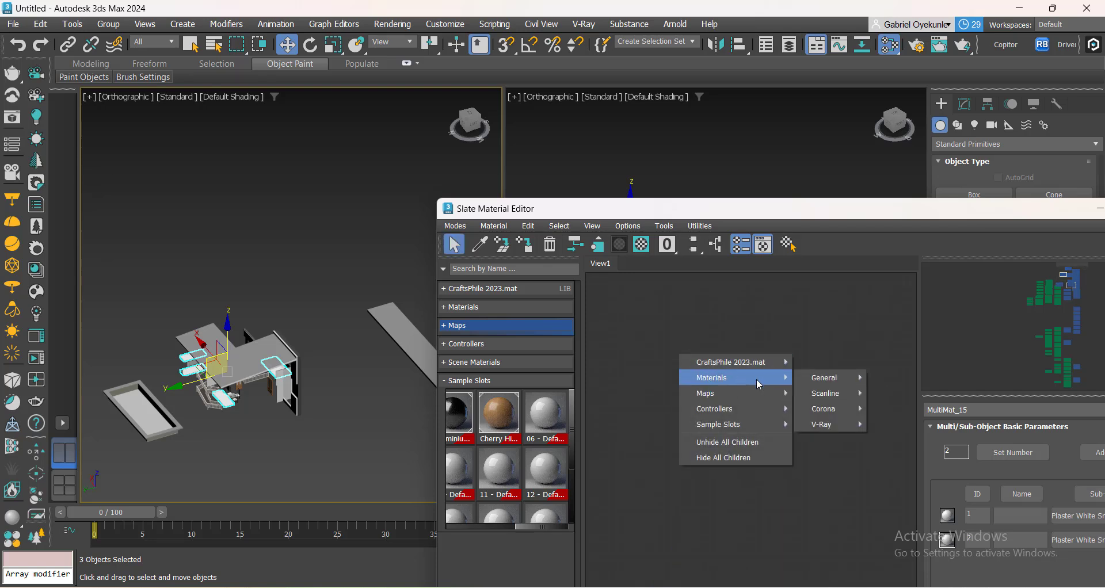
mouse_move(849, 412)
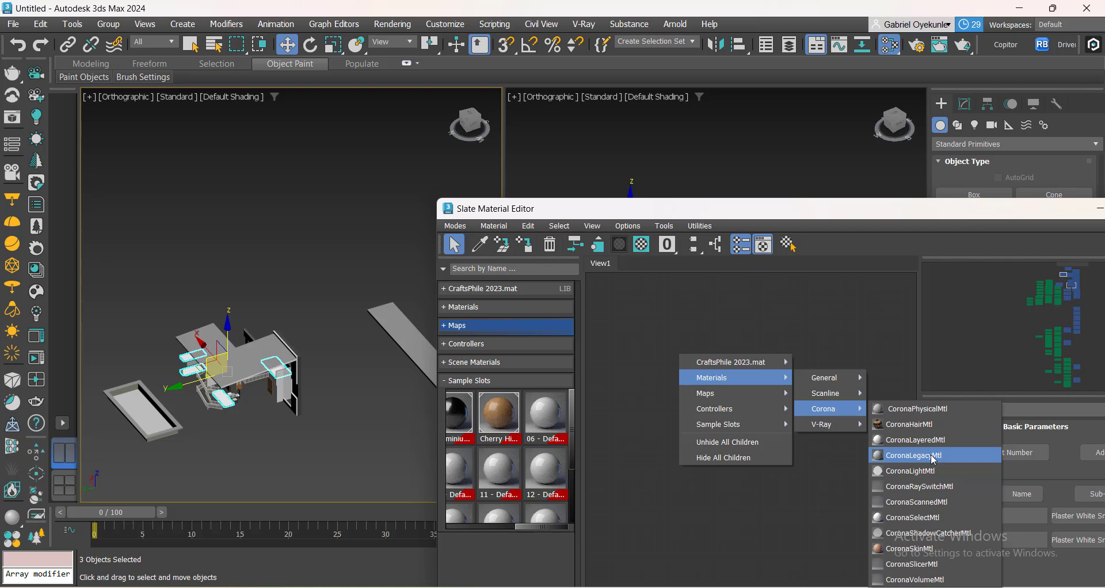
left_click(771, 539)
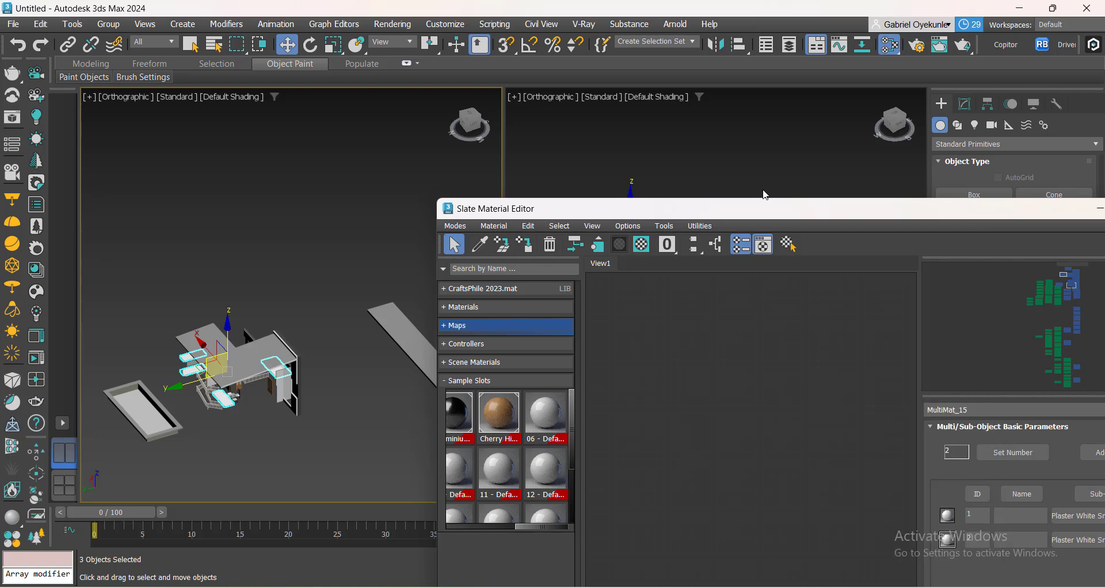
Reposition the Slate Material Editor window to show its full node view and create a new CoronaLegacyMtl material in empty space.
left_click_drag(772, 208, 691, 94)
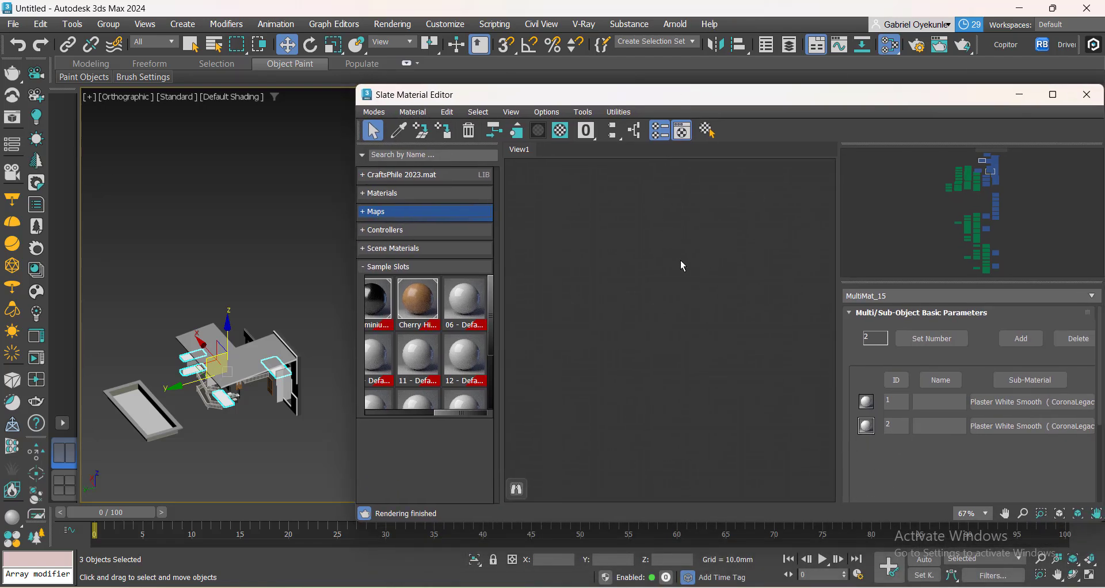
right_click(638, 201)
mouse_move(703, 221)
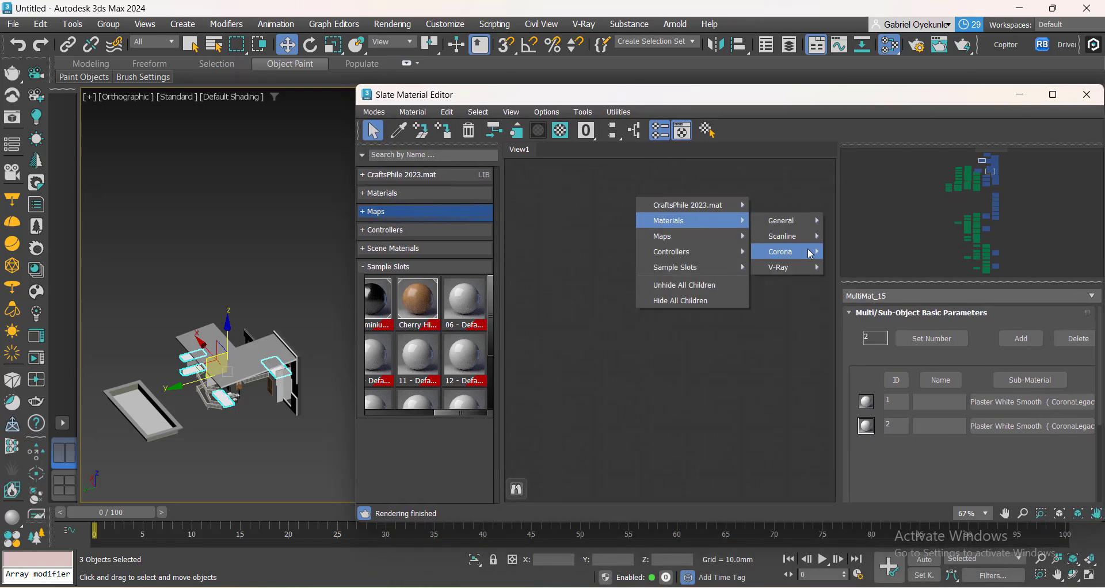
mouse_move(812, 255)
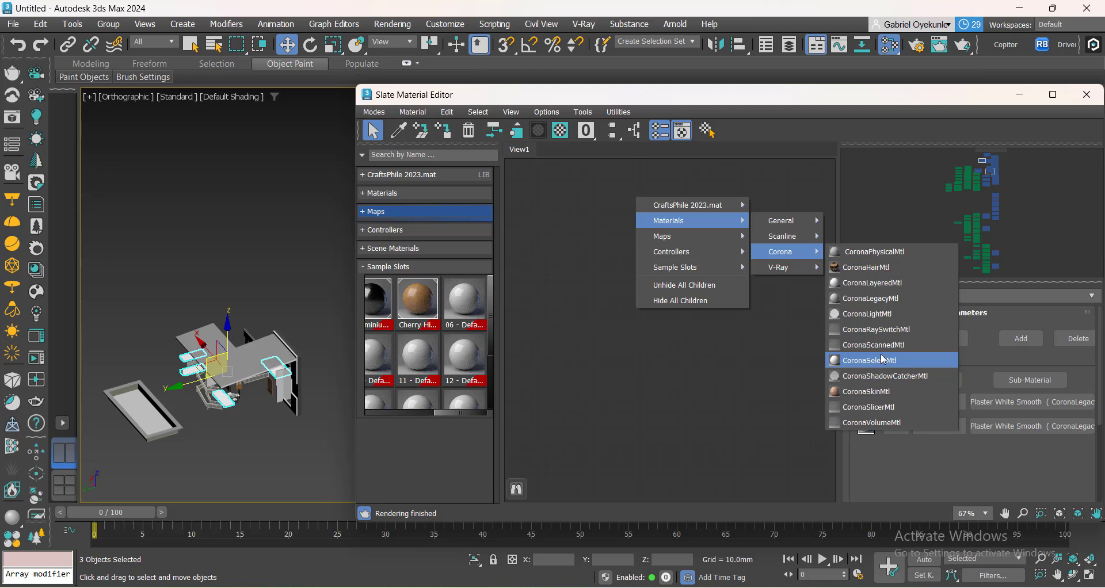
left_click(878, 298)
scroll(603, 189, "up", 5)
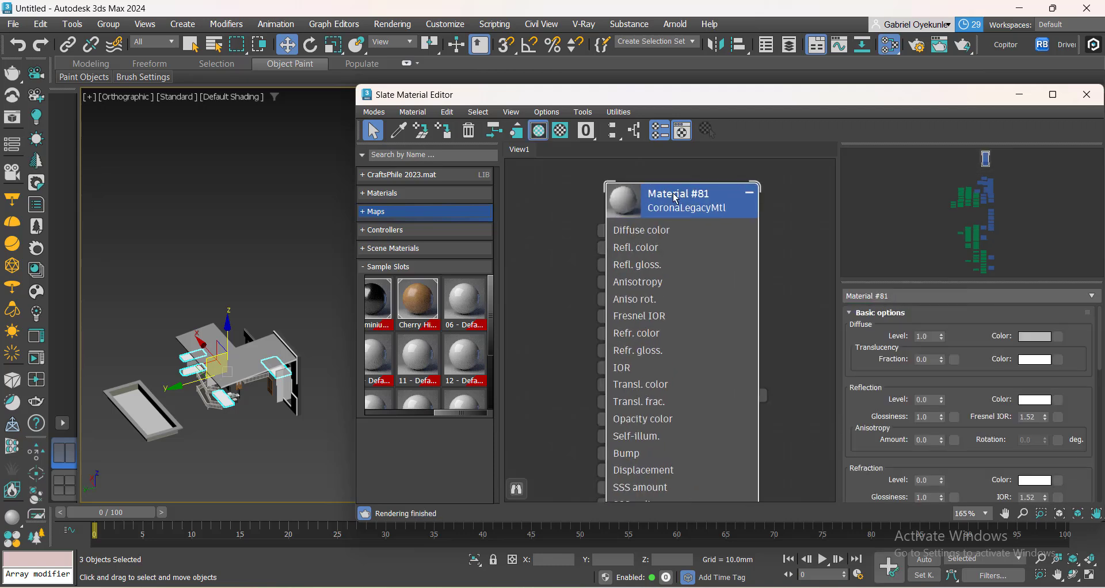
scroll(303, 419, "up", 8)
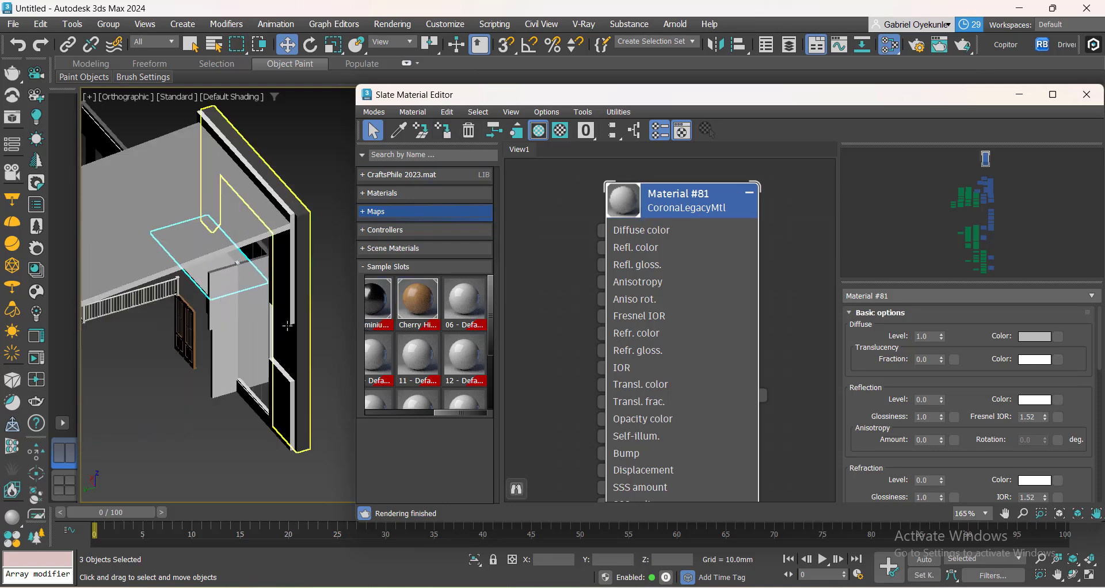
Set the new CoronaLegacyMtl's diffuse color to a light grey with a display value of 226.
left_click(1034, 338)
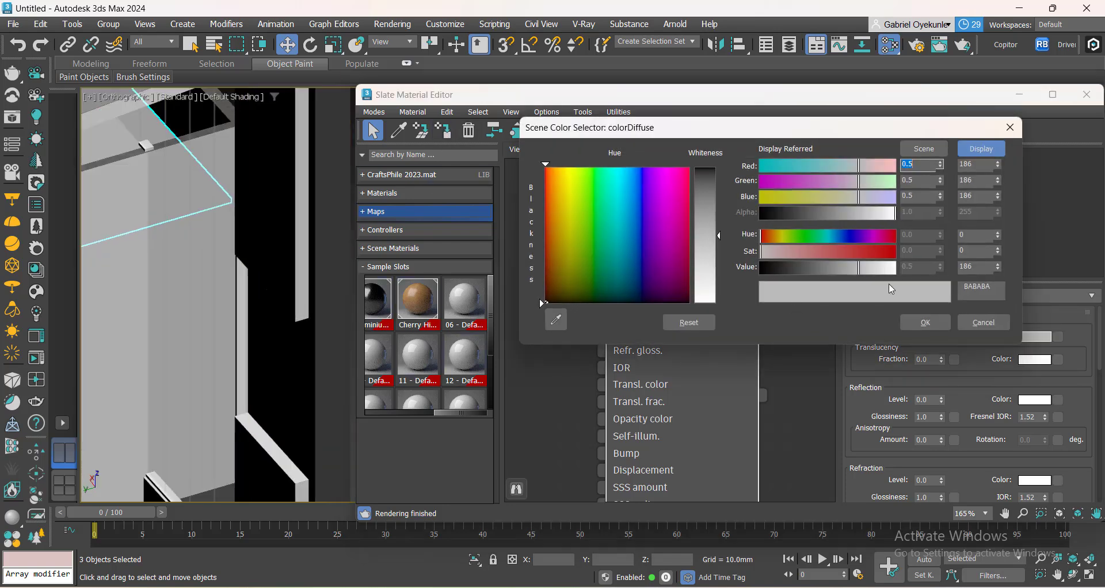
left_click(882, 269)
left_click(921, 322)
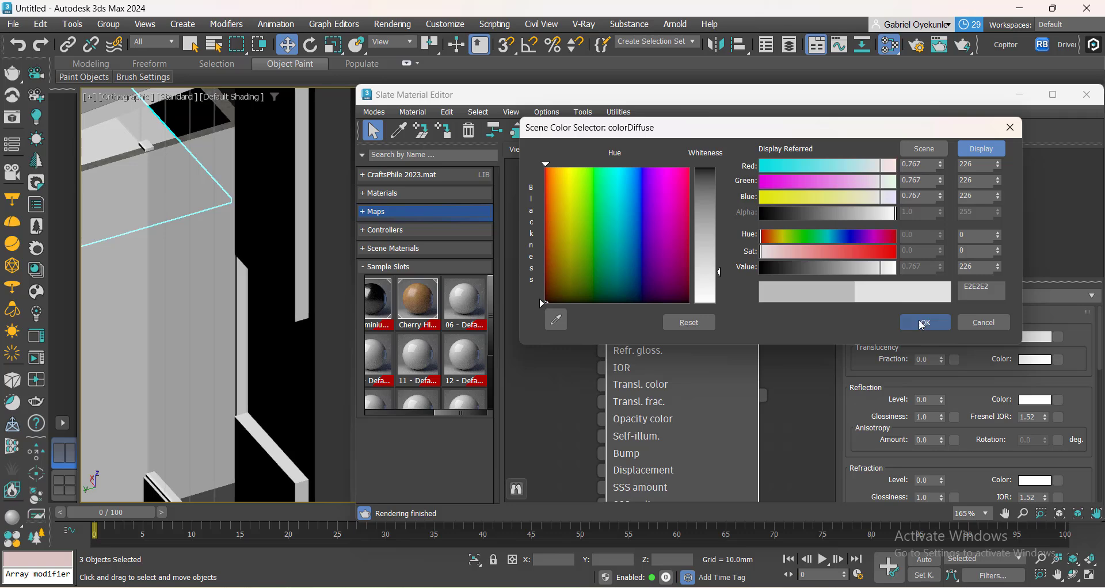
Hide the three selected thin slabs.
scroll(634, 333, "down", 2)
scroll(123, 371, "down", 5)
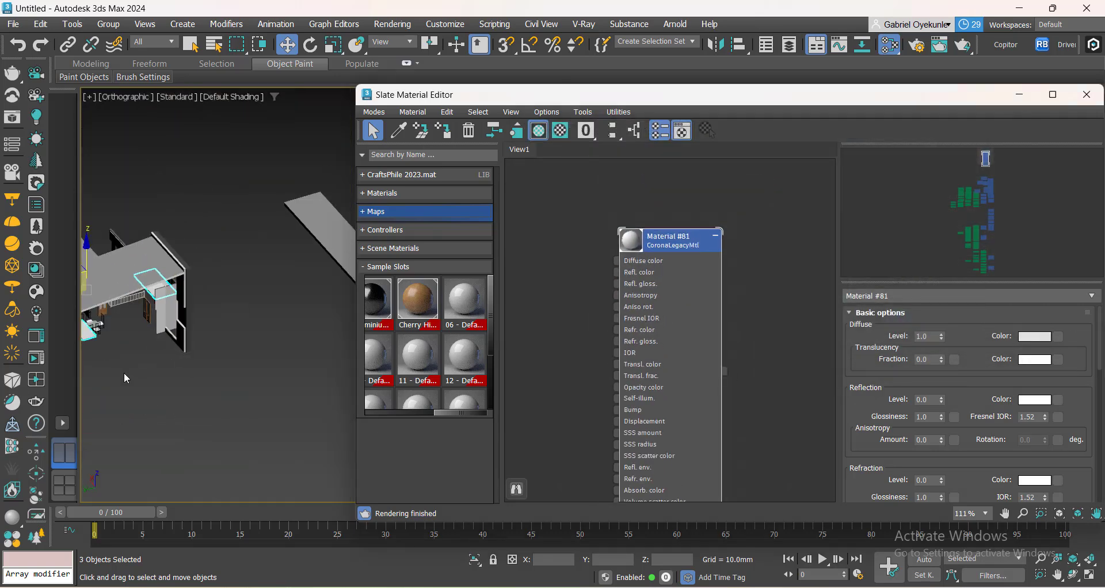
right_click(123, 371)
left_click(167, 317)
Select the glazed panel beside the tall wall, examine the building from the opposite side, and clear the selection.
scroll(167, 319, "up", 6)
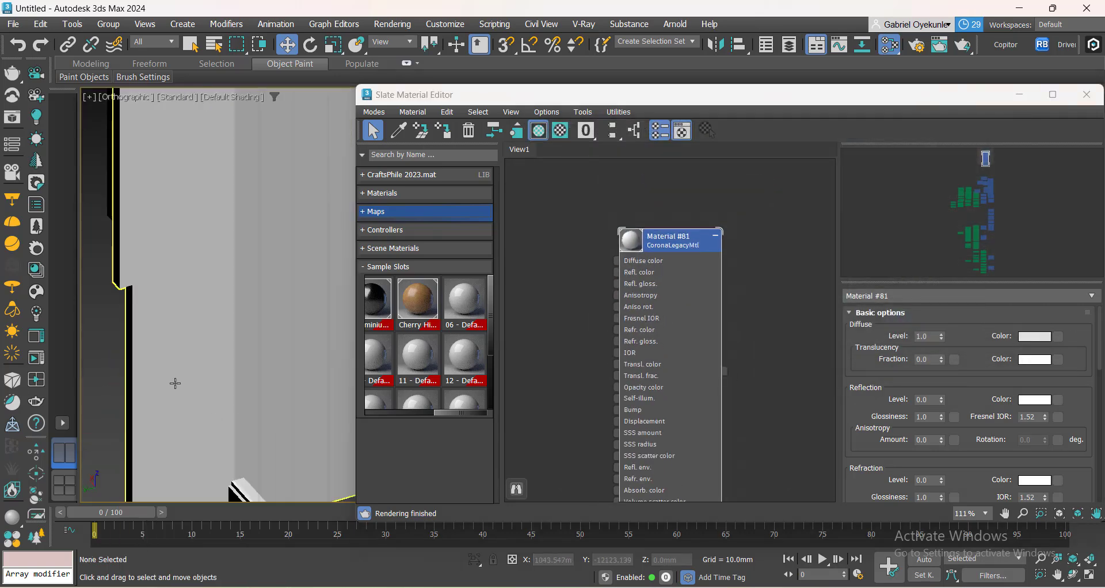
scroll(172, 382, "down", 3)
left_click(246, 422)
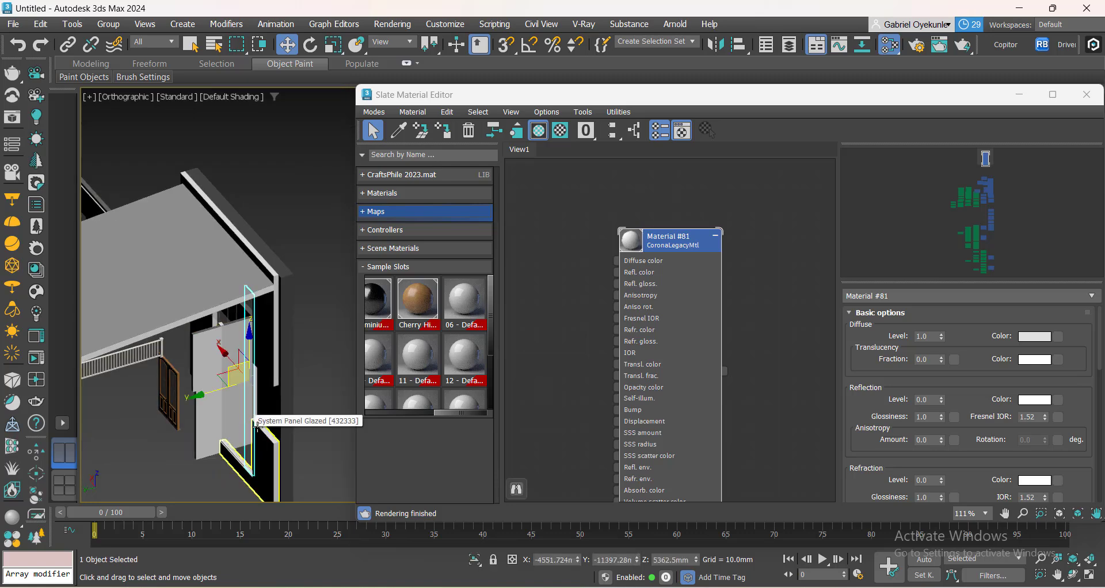
scroll(301, 412, "down", 4)
middle_click_drag(298, 409, 209, 422, "alt")
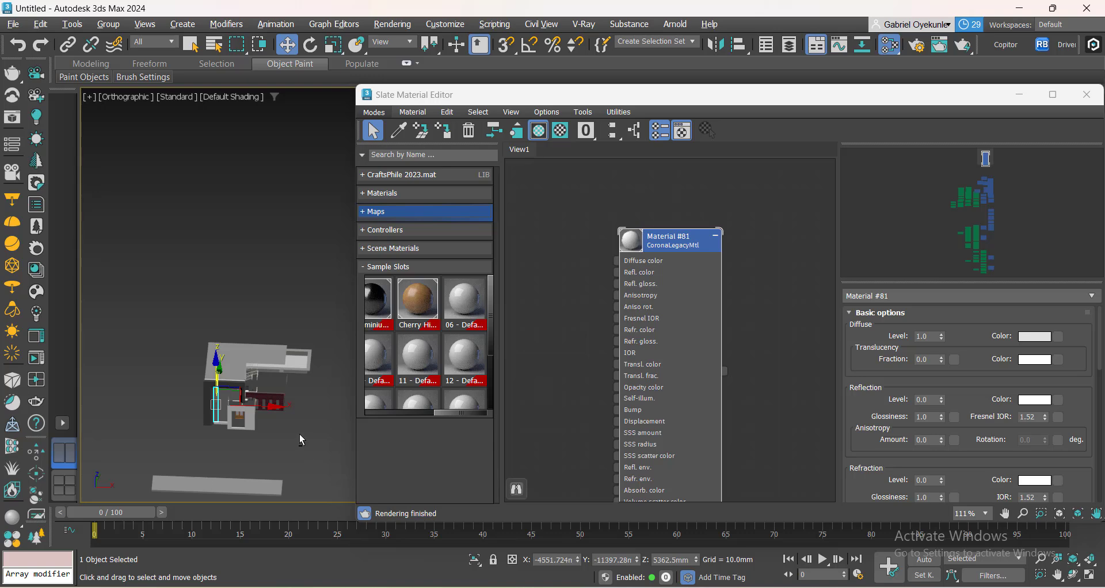
middle_click_drag(302, 439, 214, 435, "alt")
middle_click_drag(300, 425, 256, 432, "alt")
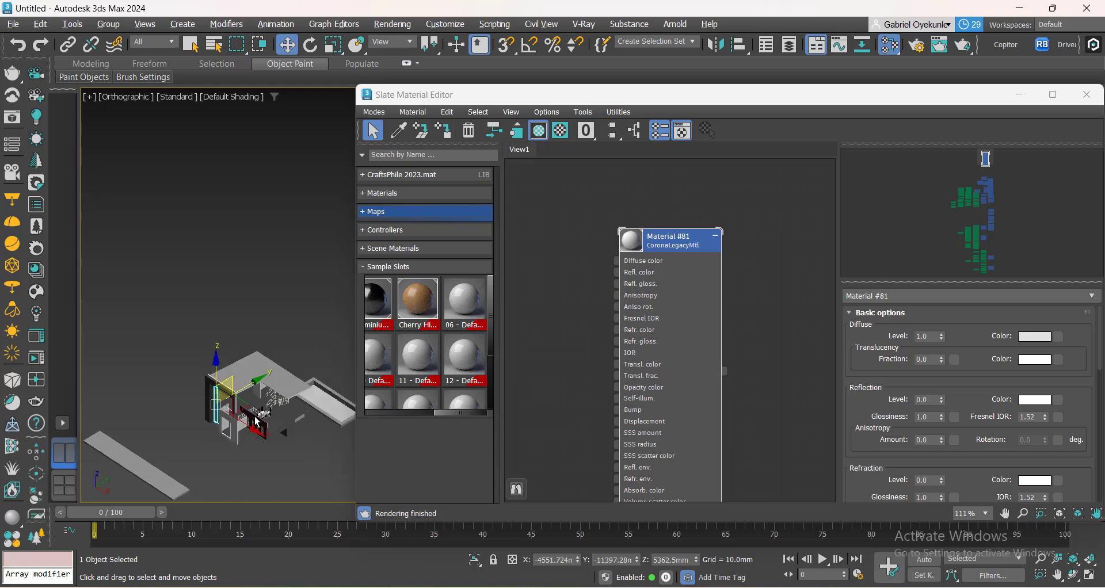
scroll(315, 417, "up", 5)
left_click(280, 462)
scroll(313, 407, "up", 6)
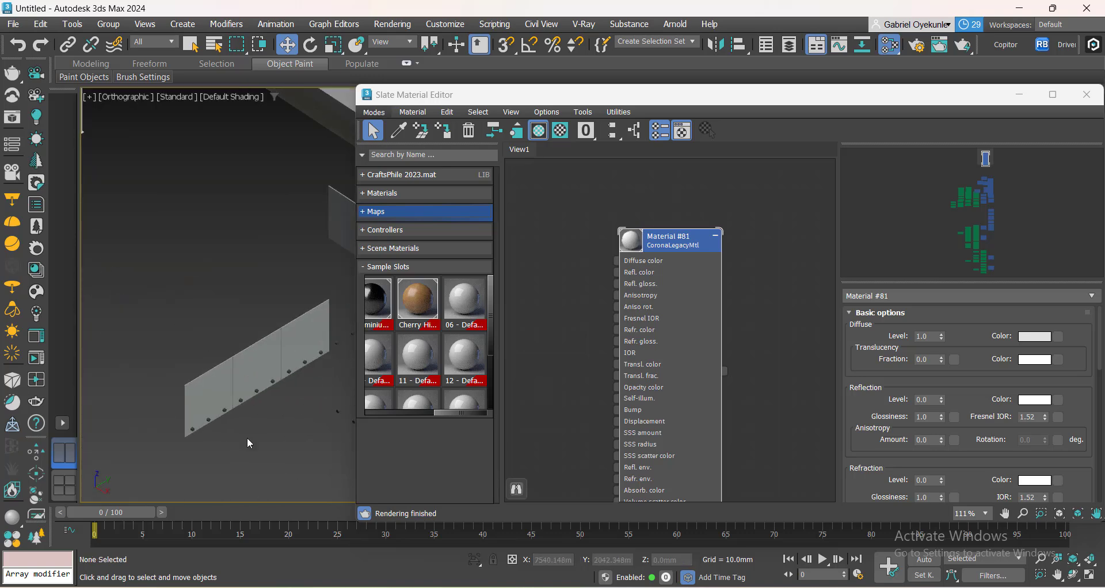
Select the glass railing panels, try moving them upward, and undo the move.
left_click(231, 334)
scroll(231, 334, "down", 6)
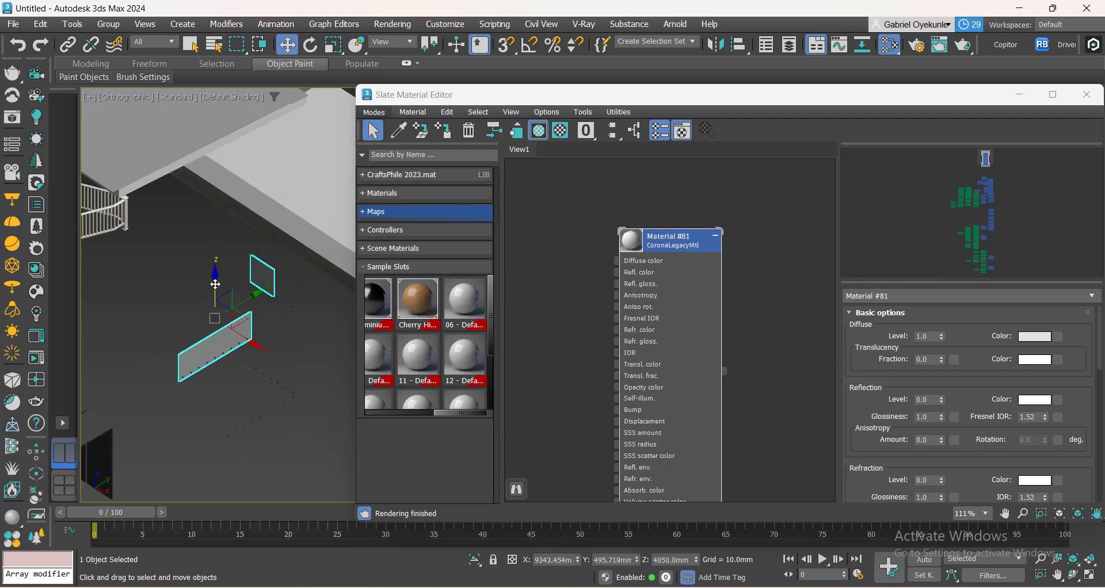
left_click_drag(214, 283, 213, 226)
key("ctrl+z")
Lay out all material nodes and assign the Glass_Window_Neutral material to the selected glass railing panels.
scroll(665, 329, "down", 8)
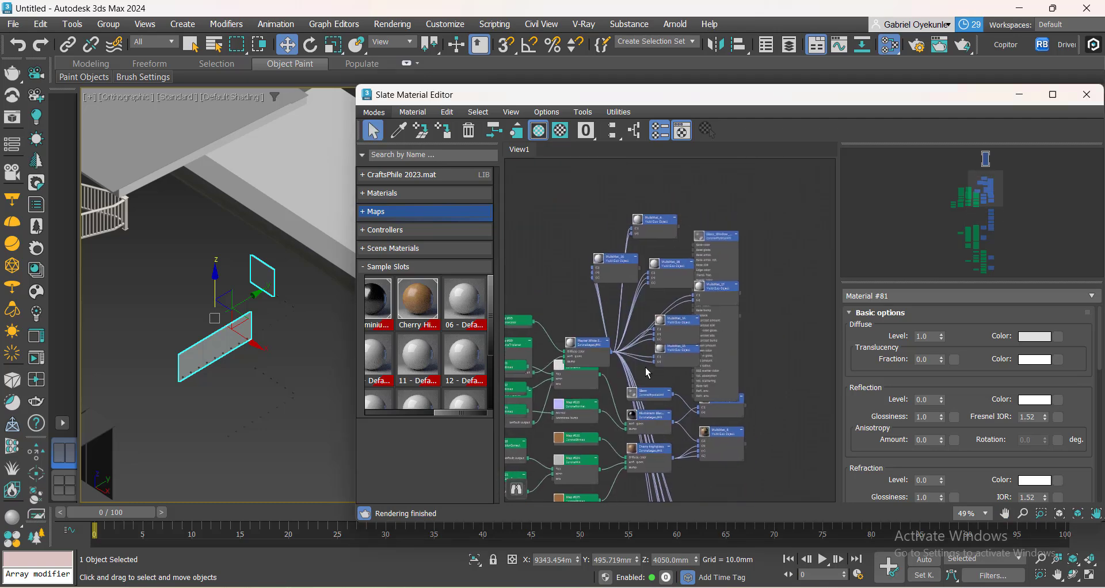
middle_click_drag(646, 368, 668, 230)
middle_click_drag(686, 439, 667, 300)
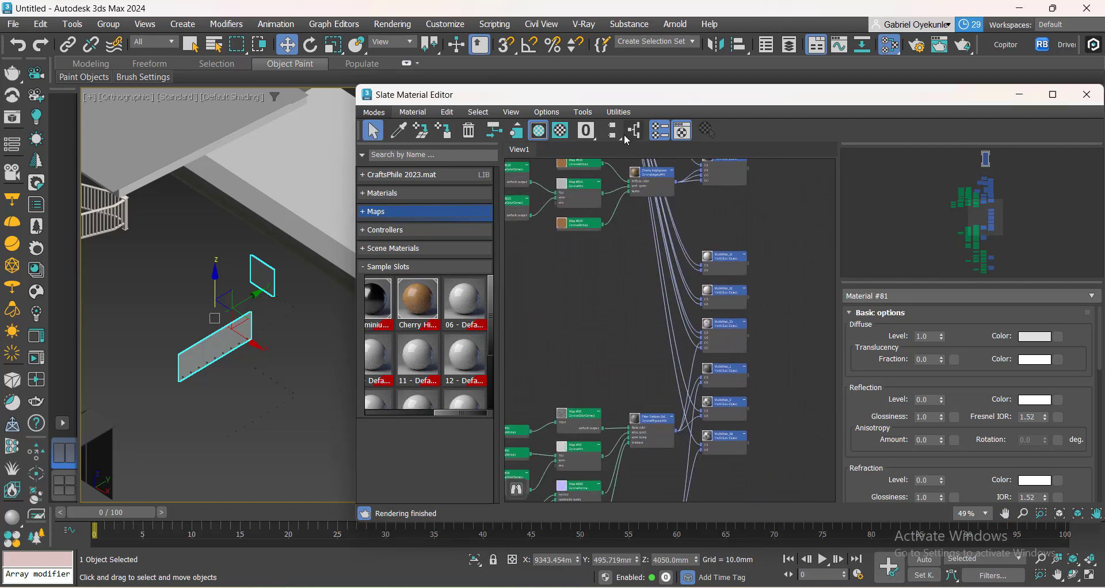
left_click(614, 132)
scroll(722, 396, "up", 7)
scroll(709, 459, "up", 8)
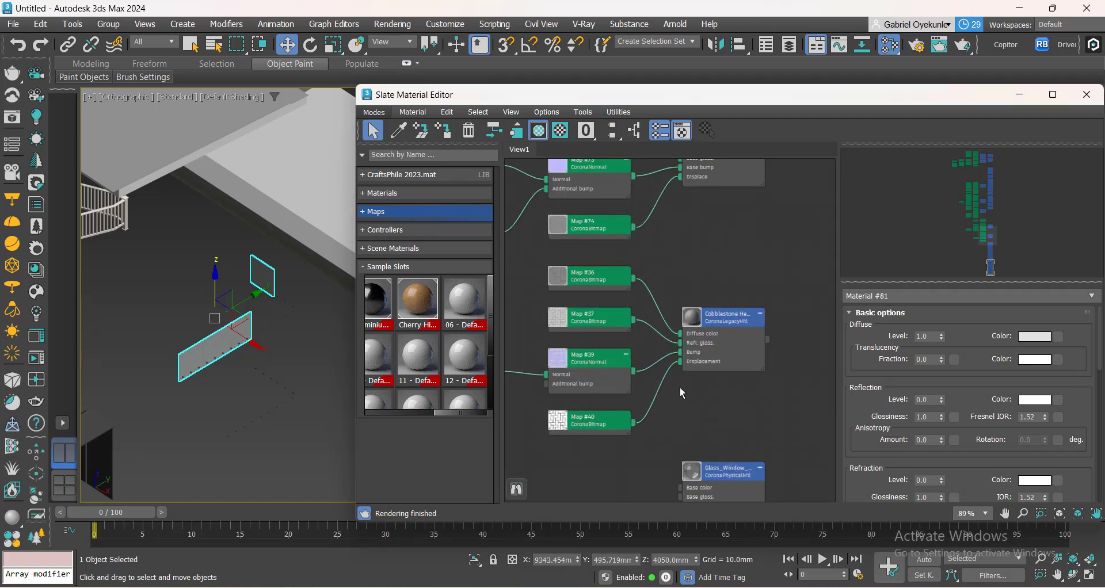
scroll(692, 405, "up", 1)
middle_click_drag(693, 406, 648, 224)
middle_click_drag(688, 345, 684, 339)
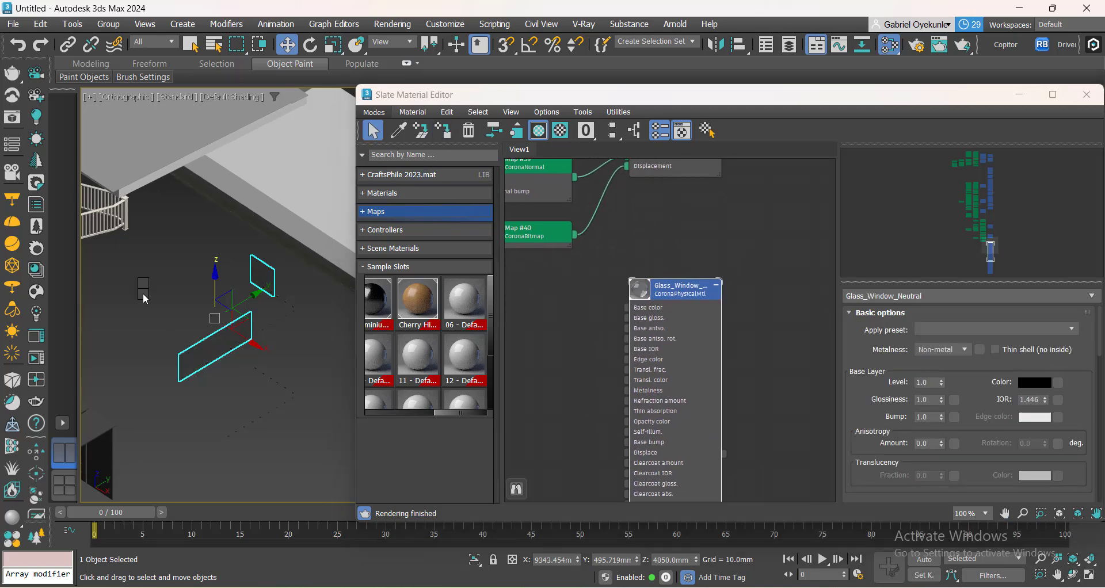
Hide the glass railing panels.
right_click(140, 292)
left_click(174, 236)
scroll(233, 394, "down", 5)
Select the small round fixings of the glass railing and assign them the Aluminium Black Anodized Fingerprints material.
scroll(246, 392, "up", 8)
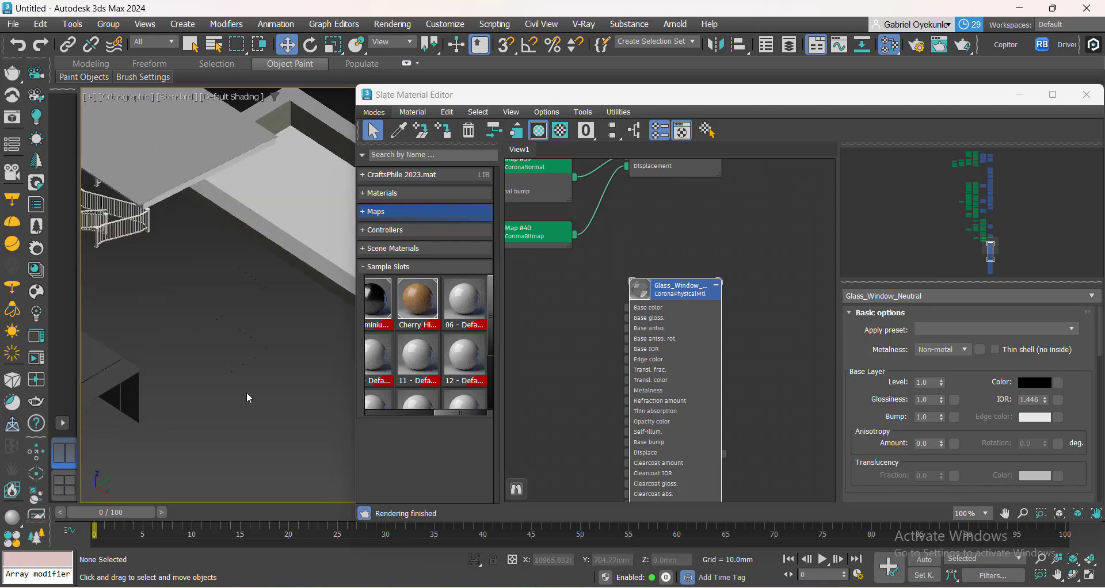
left_click(209, 326)
scroll(219, 372, "down", 5)
middle_click_drag(197, 401, 247, 353)
scroll(244, 372, "down", 4)
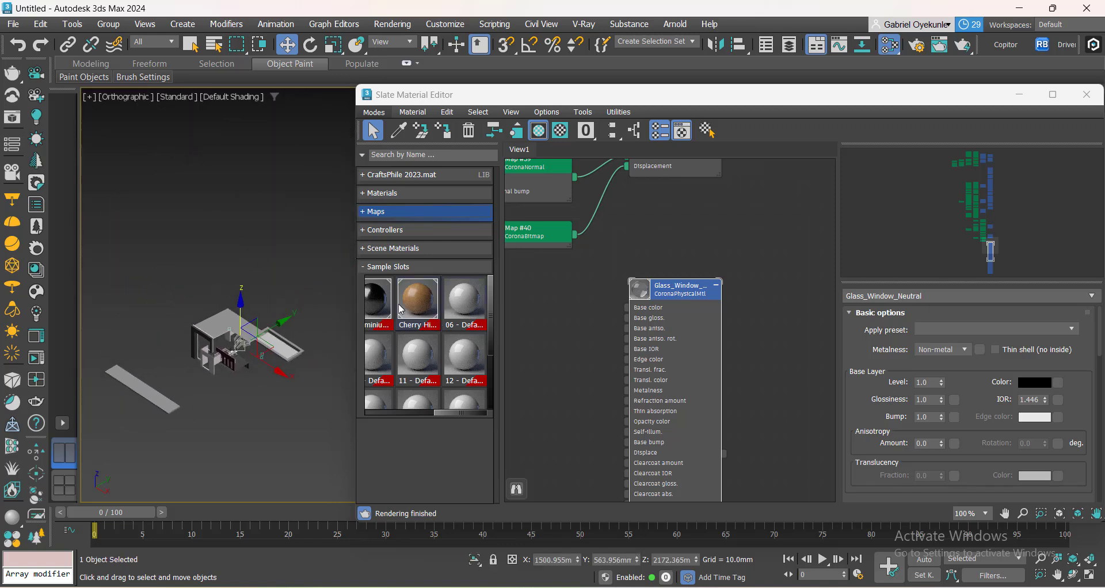
left_click_drag(471, 330, 552, 324)
left_click(688, 363)
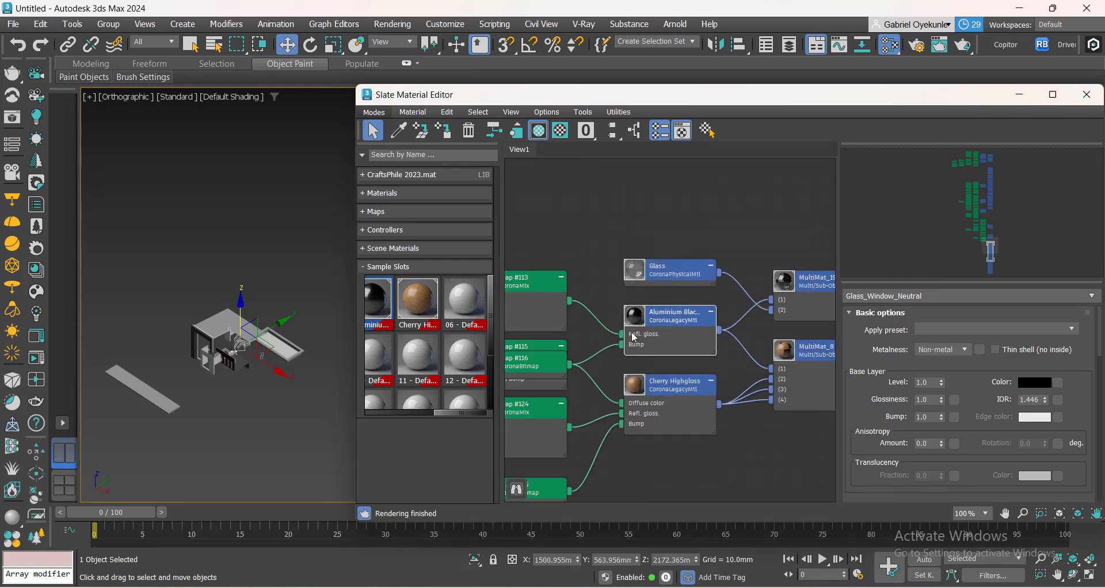
left_click(663, 322)
scroll(663, 323, "up", 2)
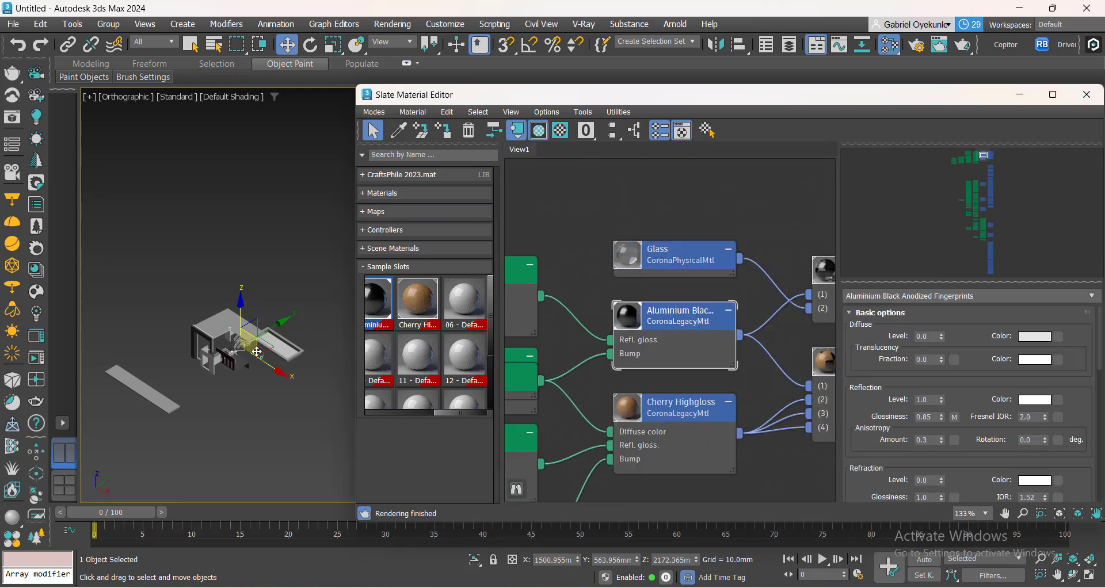
Inspect the black railing fixings up close and hide them.
scroll(256, 352, "up", 10)
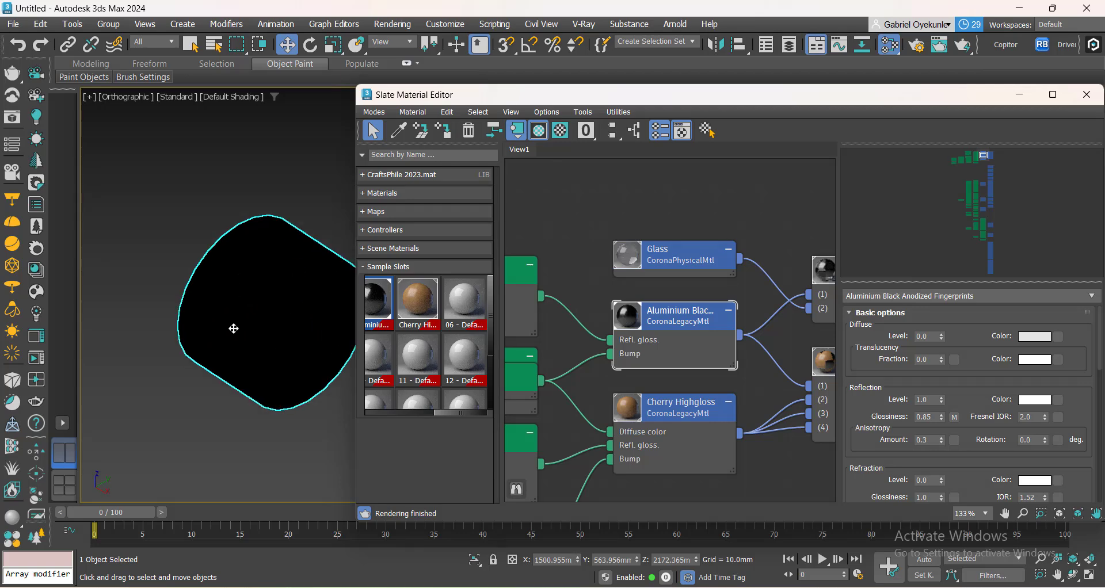
scroll(233, 328, "down", 12)
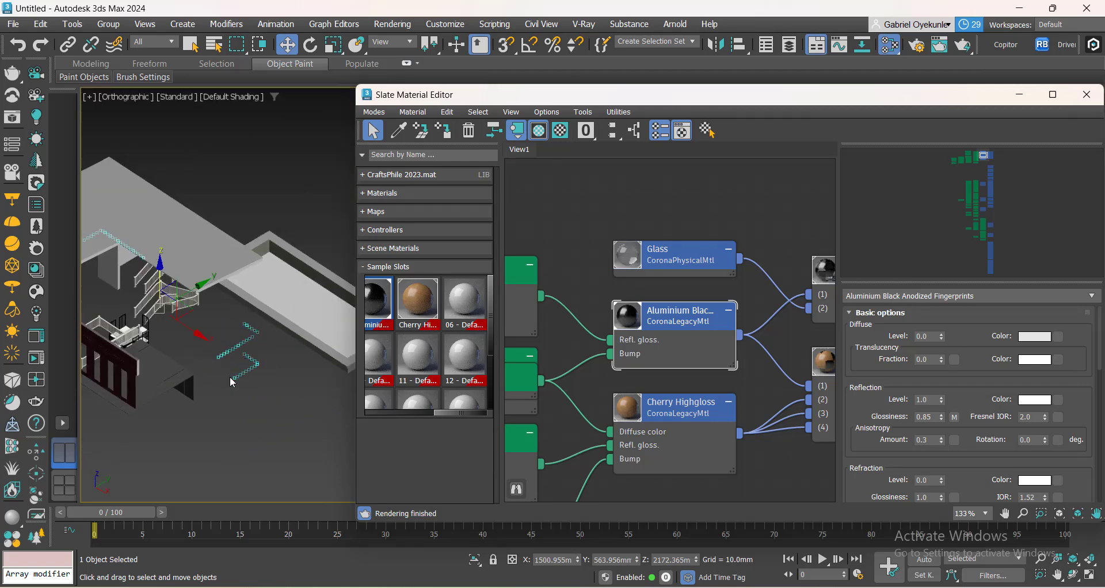
scroll(233, 383, "up", 5)
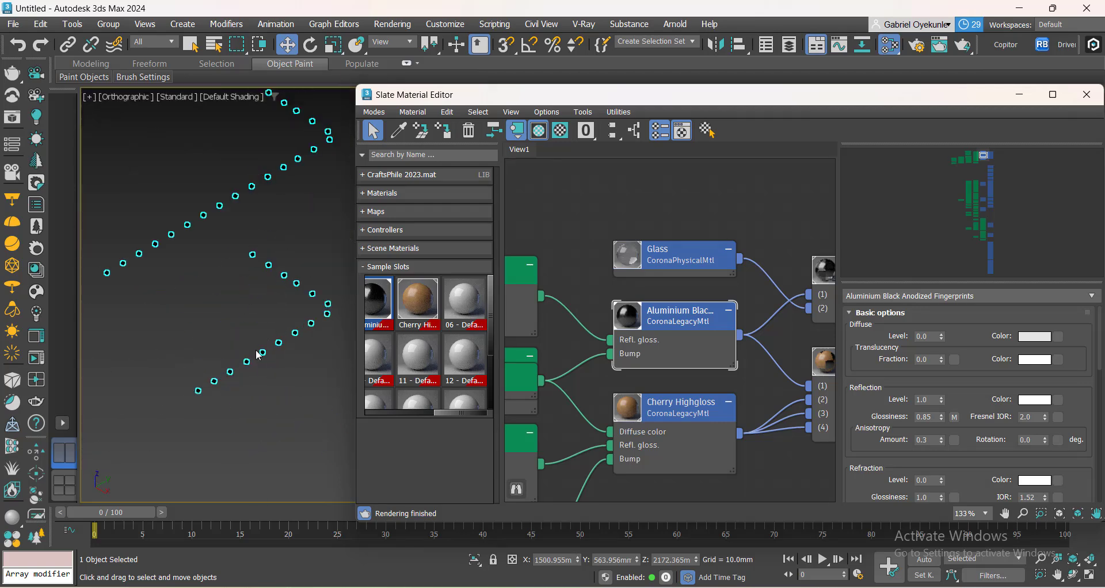
scroll(247, 363, "down", 5)
right_click(232, 342)
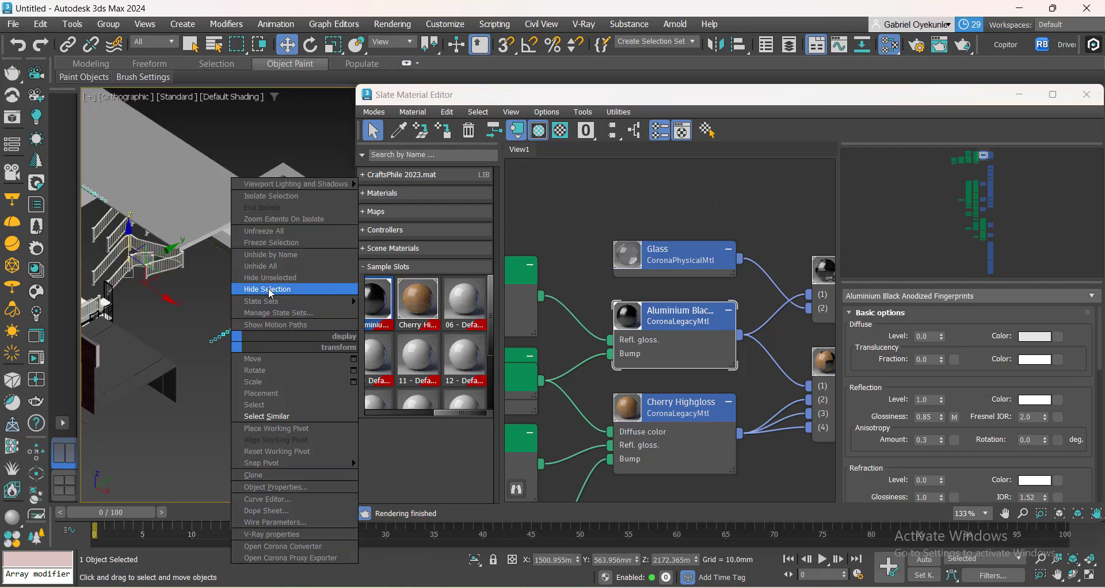
left_click(268, 291)
Sample the material of the white wall beside the dark slotted wall into an empty area of the node view.
scroll(265, 321, "down", 5)
middle_click_drag(251, 348, 208, 388)
scroll(260, 354, "up", 6)
scroll(234, 347, "down", 3)
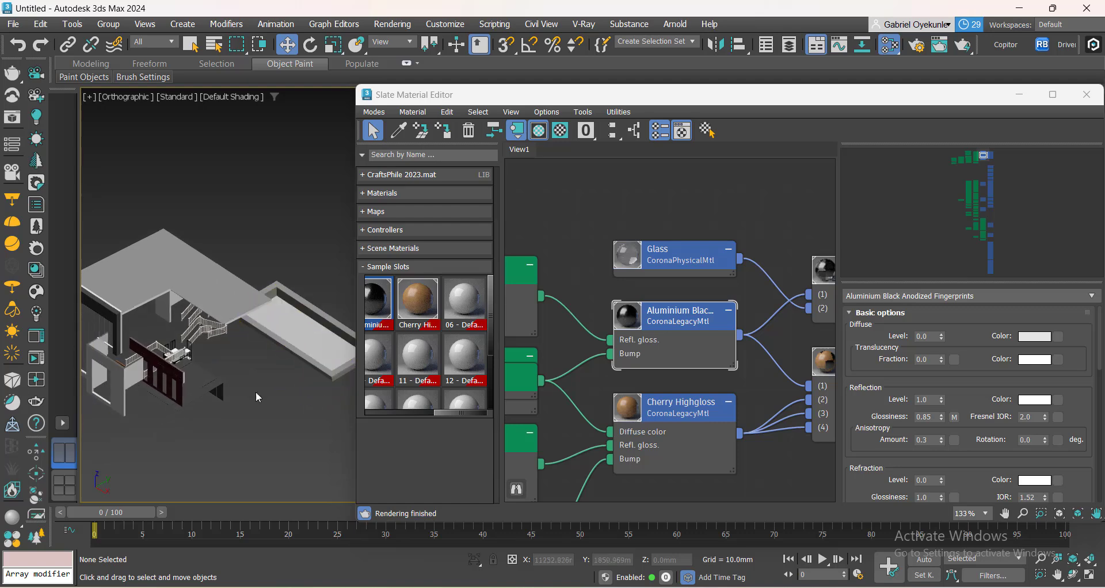
middle_click_drag(294, 356, 331, 365)
scroll(222, 434, "up", 5)
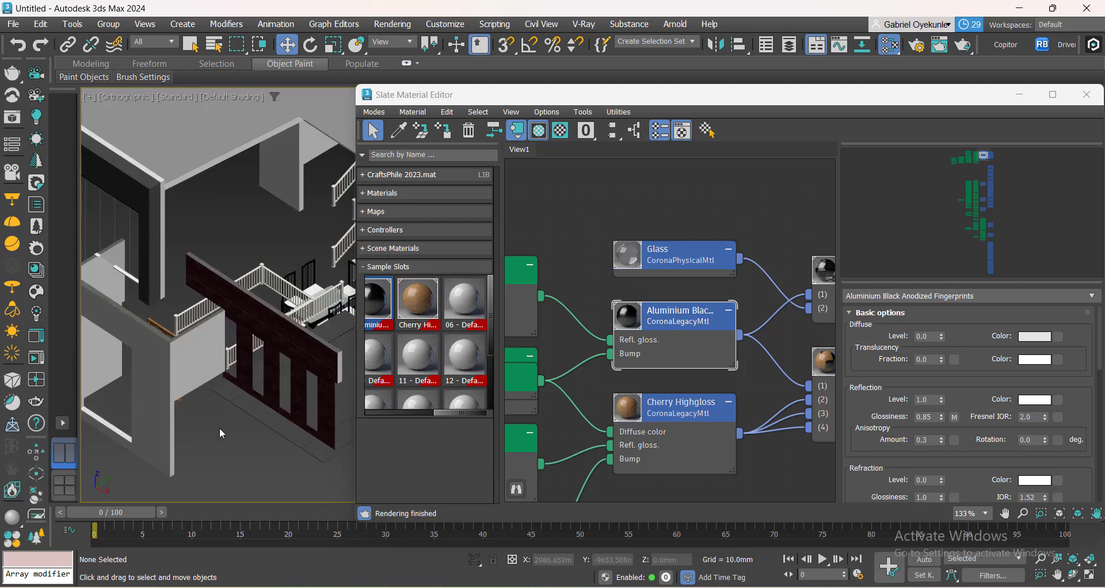
scroll(674, 313, "down", 12)
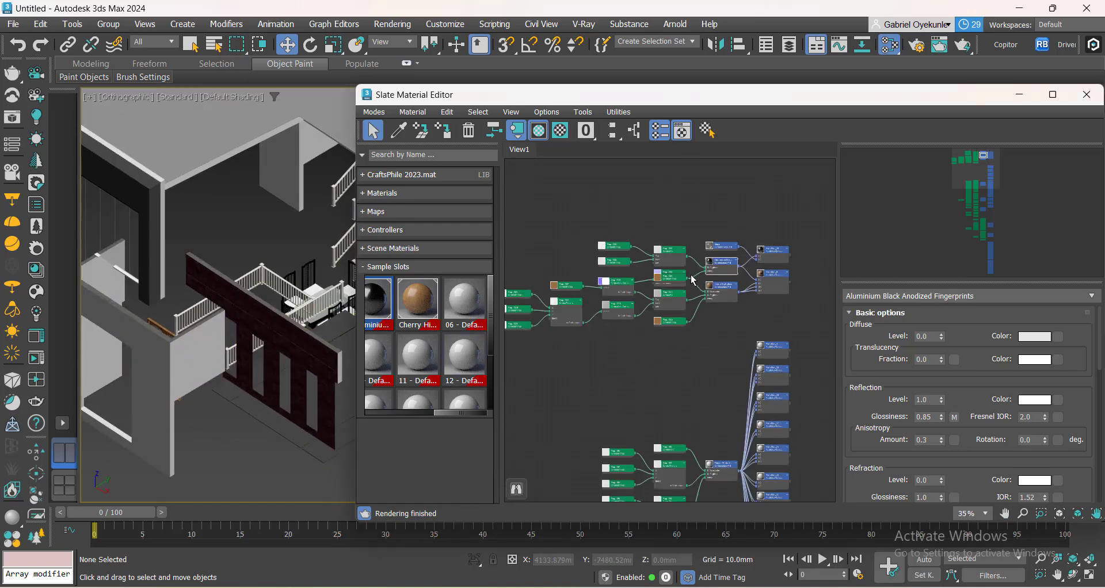
middle_click_drag(673, 313, 801, 272)
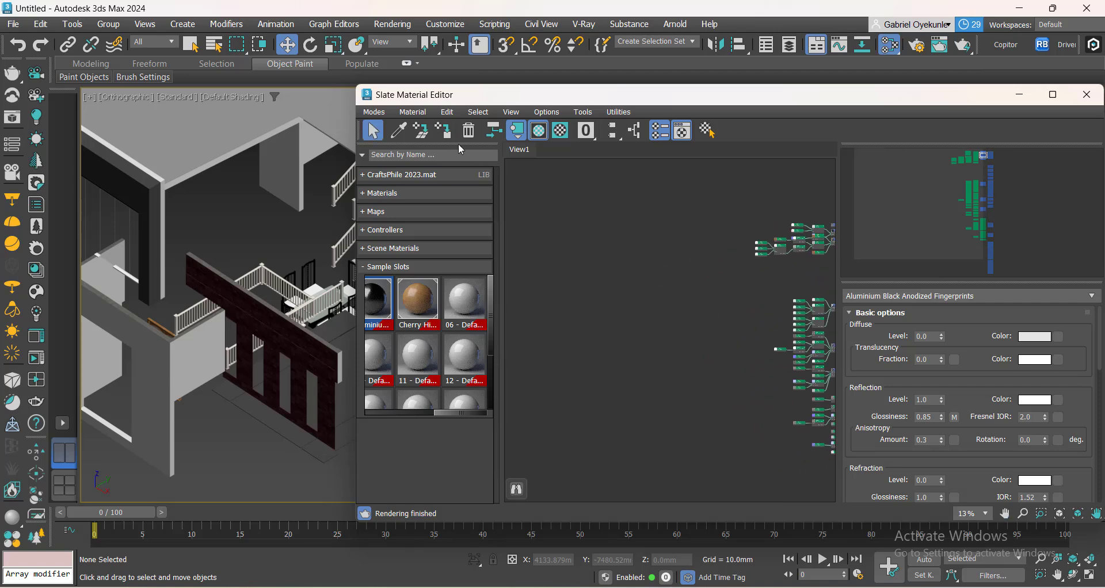
left_click(394, 131)
scroll(186, 349, "up", 4)
left_click(187, 348)
scroll(638, 343, "up", 8)
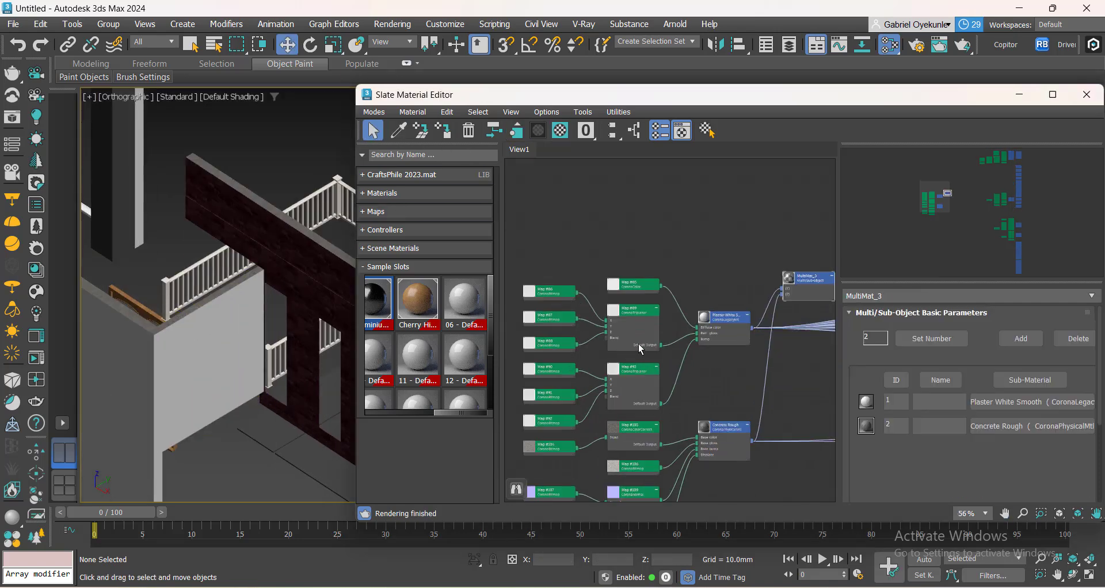
scroll(671, 357, "up", 6)
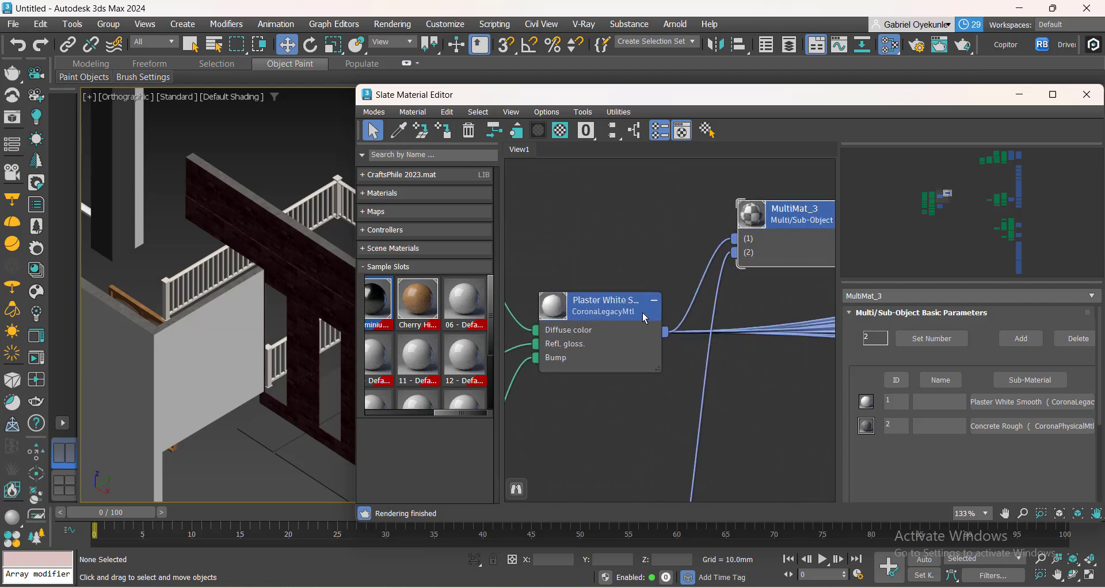
Select the white wall beside the dark slotted wall with all objects similar to it and hide them.
left_click(214, 363)
right_click(212, 363)
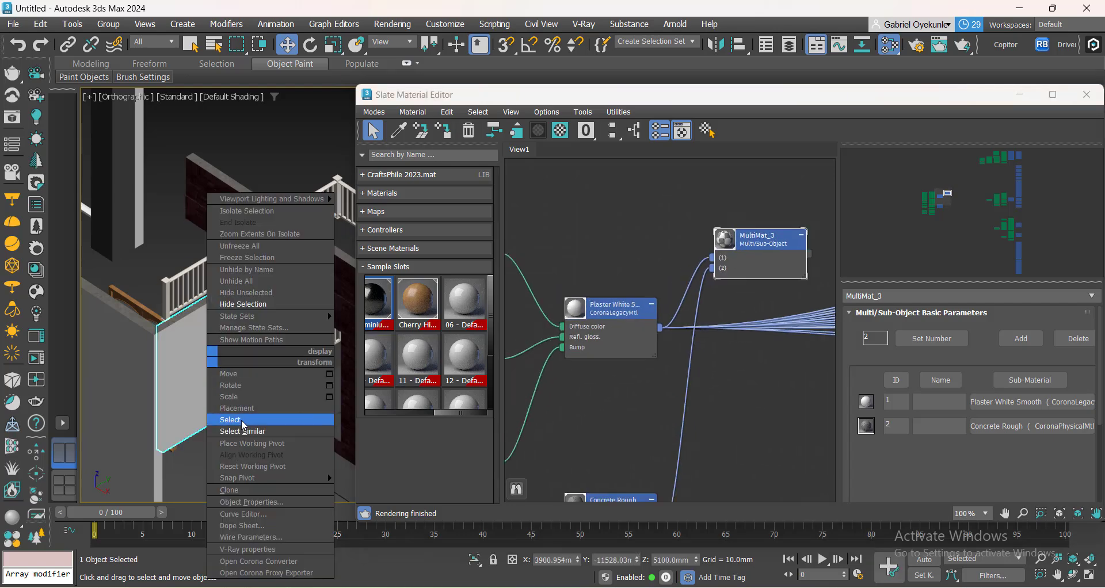
left_click(244, 435)
right_click(214, 371)
left_click(256, 312)
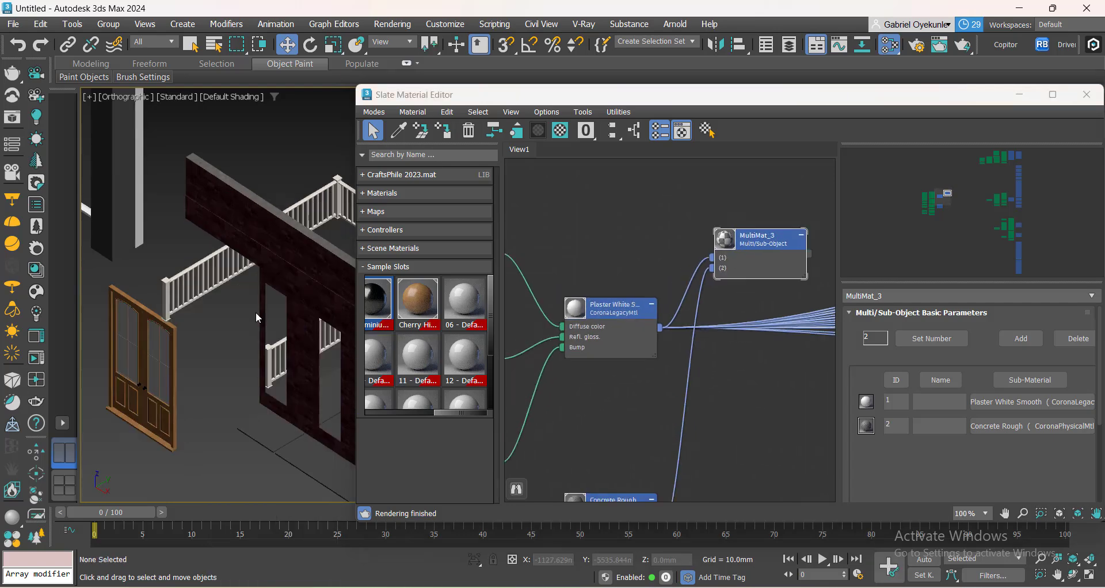
Select the dark floor slab in front of the slotted wall, lay out all material nodes, and assign Material #81 to the slab.
scroll(256, 312, "down", 7)
scroll(232, 337, "up", 10)
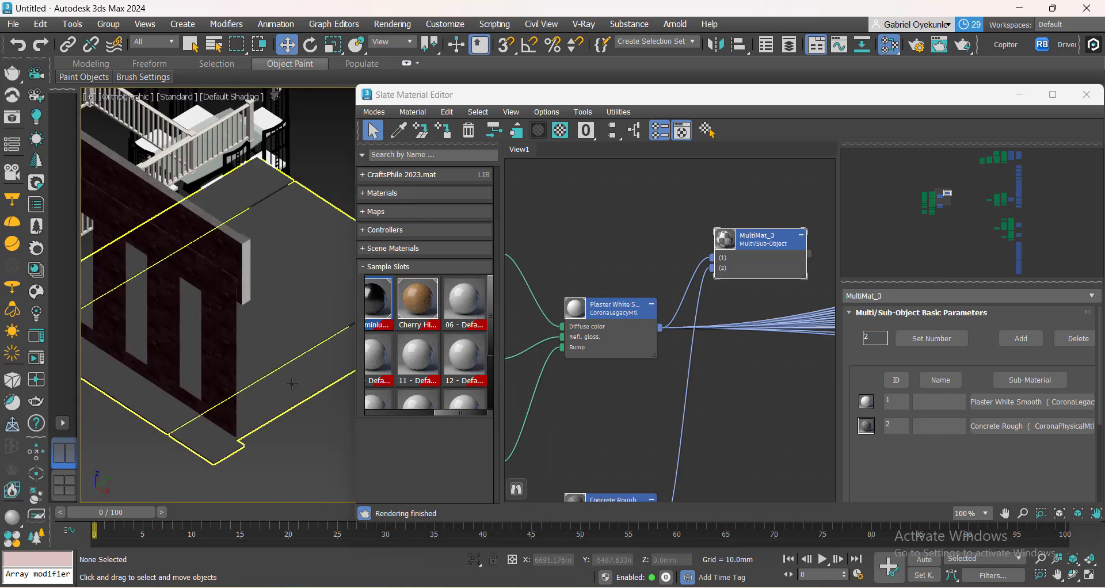
left_click(207, 354)
scroll(658, 362, "down", 2)
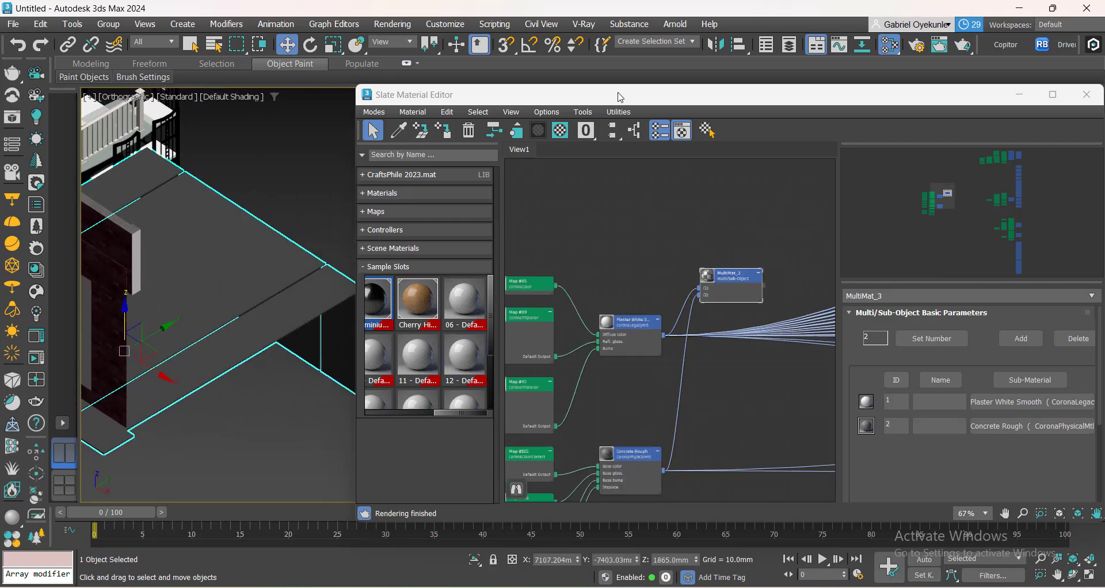
left_click(612, 133)
scroll(727, 403, "up", 4)
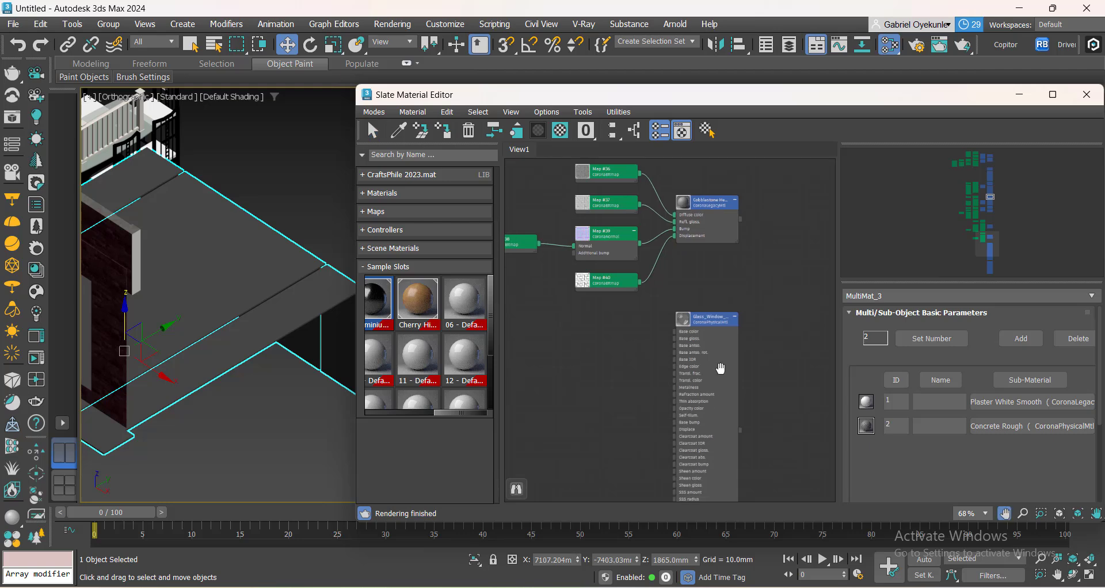
scroll(694, 353, "up", 2)
double_click(691, 350)
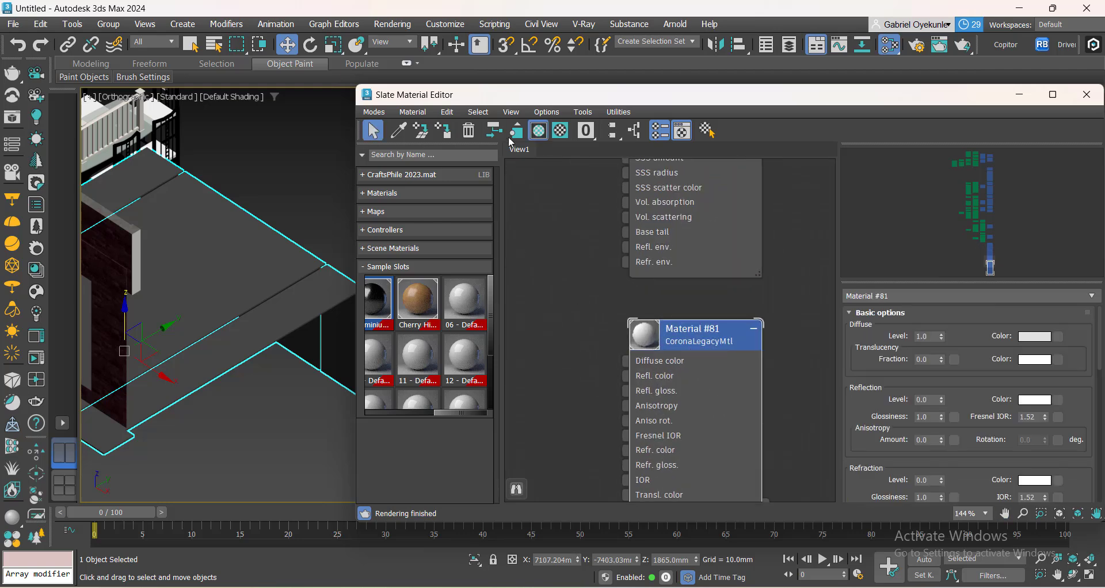
left_click(449, 135)
scroll(147, 345, "down", 5)
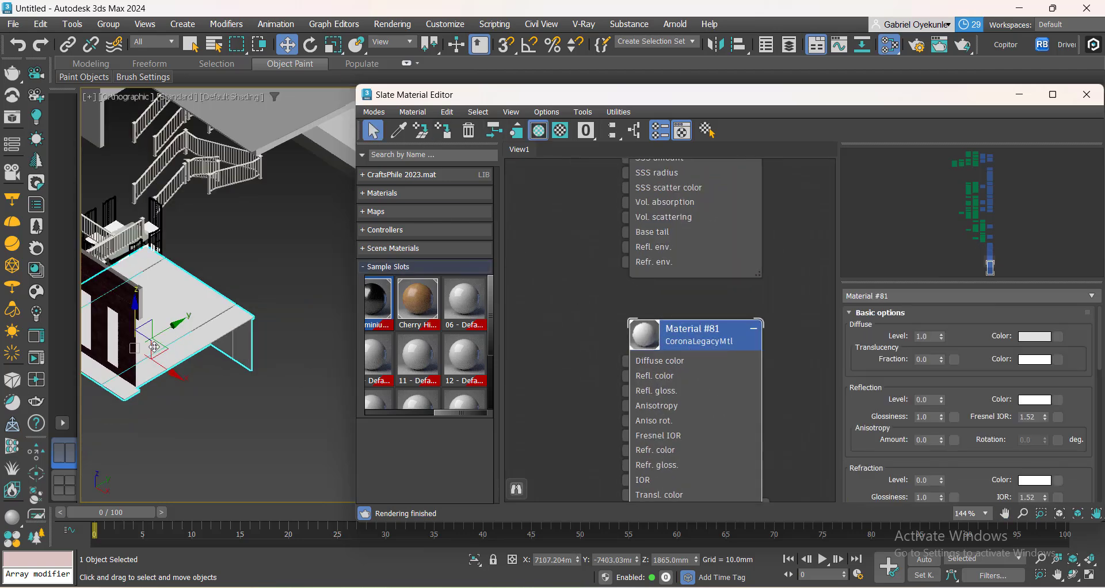
Hide the light grey floor slab in front of the slotted wall.
right_click(193, 286)
left_click(225, 232)
scroll(221, 296, "down", 4)
middle_click_drag(220, 296, 249, 364)
scroll(231, 310, "up", 3)
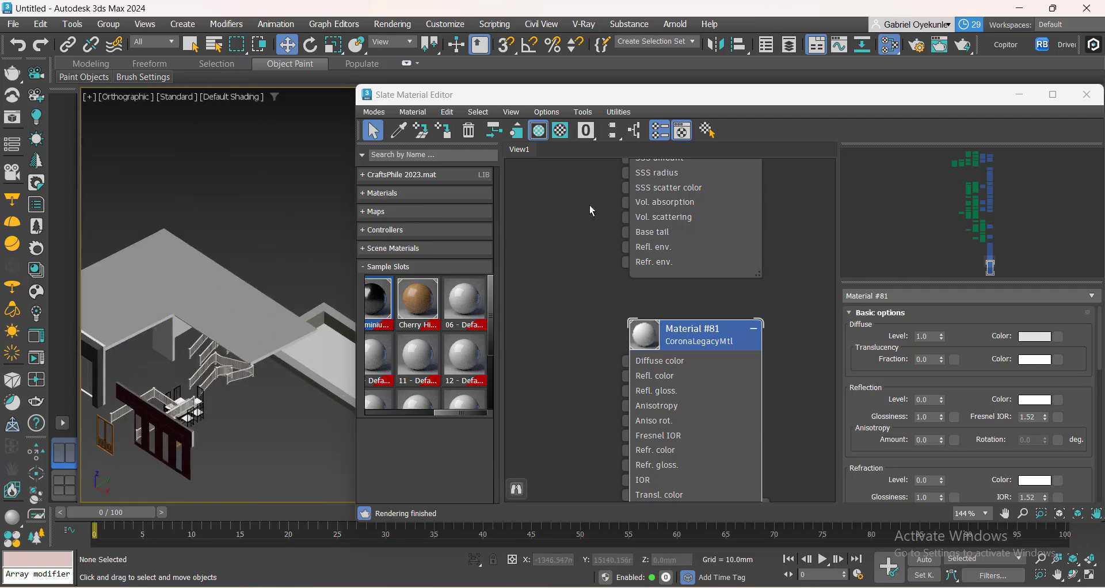
Sample the material of the wall panel standing under the large grey roof slab.
left_click(399, 132)
scroll(161, 352, "up", 4)
left_click(163, 345)
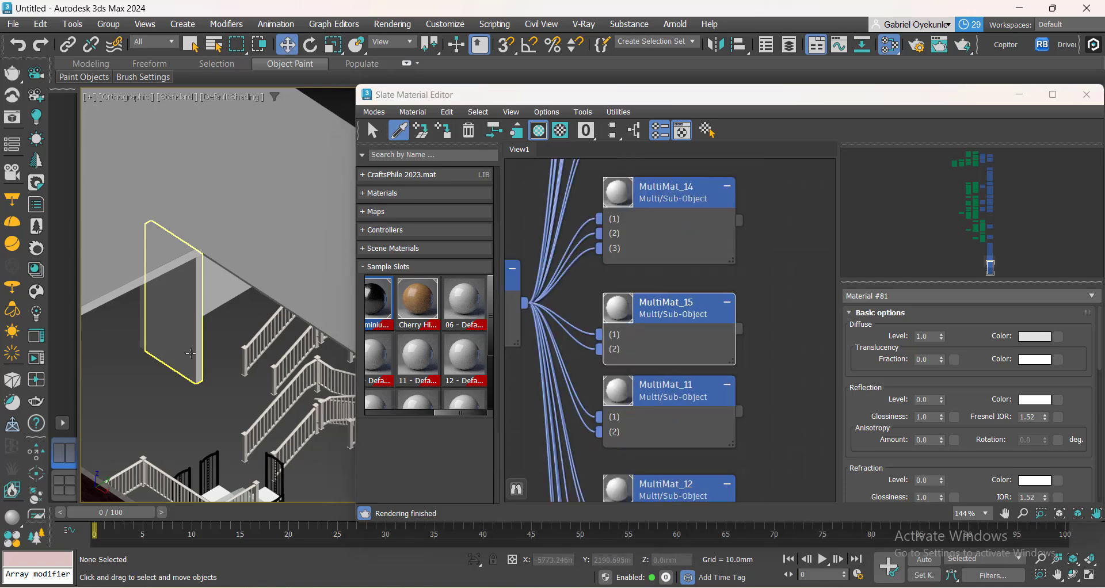
Select the wall panel under the roof slab with all objects similar to it and hide them.
left_click(163, 320)
right_click(166, 318)
left_click(208, 402)
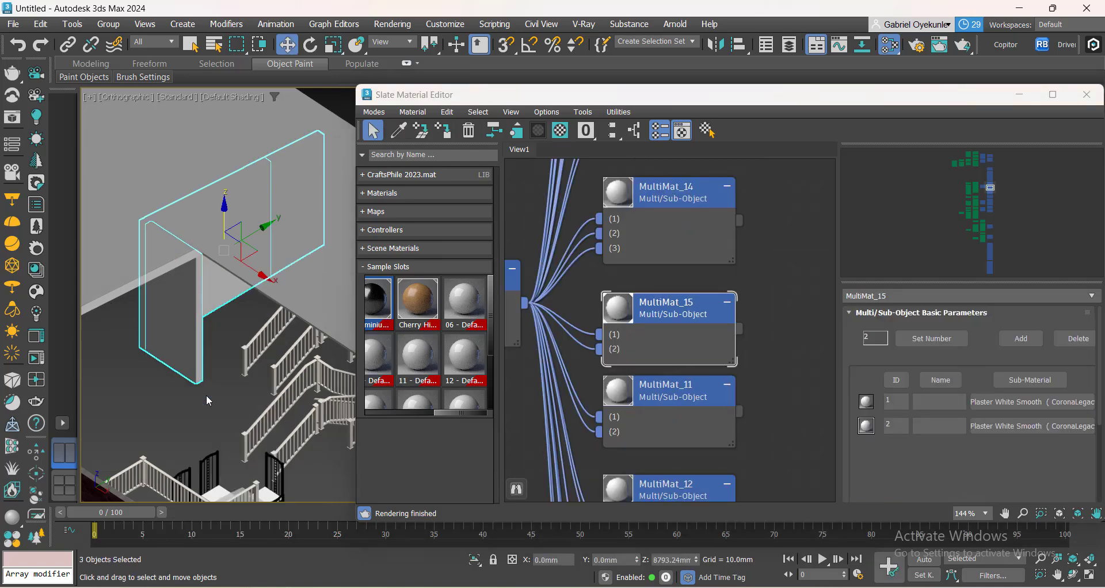
right_click(179, 363)
left_click(208, 305)
Select the large grey roof slab above the stair railings.
scroll(239, 271, "down", 6)
middle_click_drag(185, 403, 153, 421)
scroll(207, 383, "up", 5)
scroll(221, 382, "down", 5)
scroll(199, 362, "up", 5)
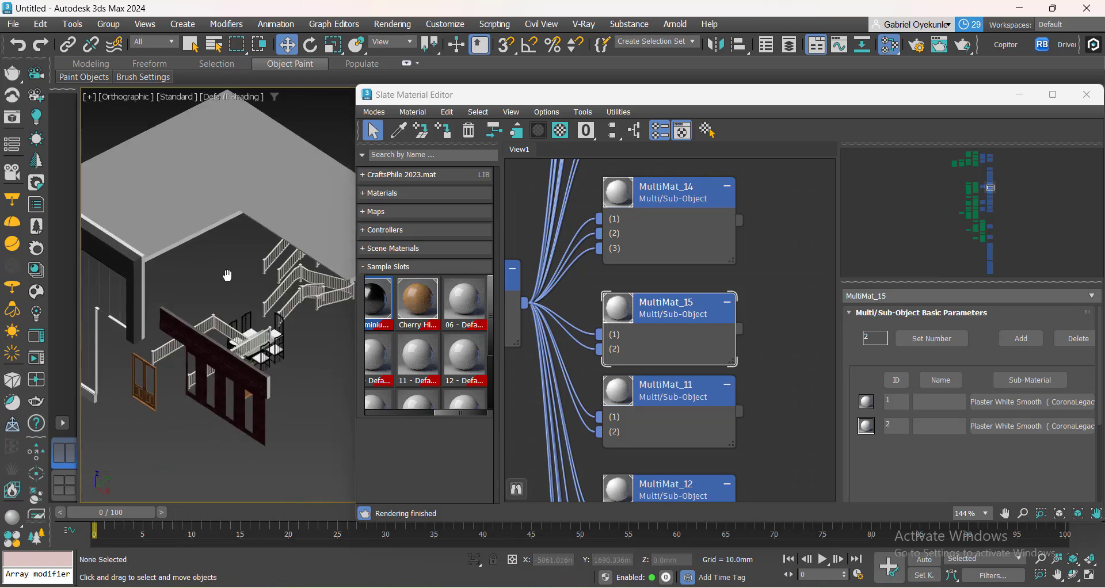
scroll(227, 276, "up", 3)
left_click(257, 254)
scroll(671, 364, "down", 3)
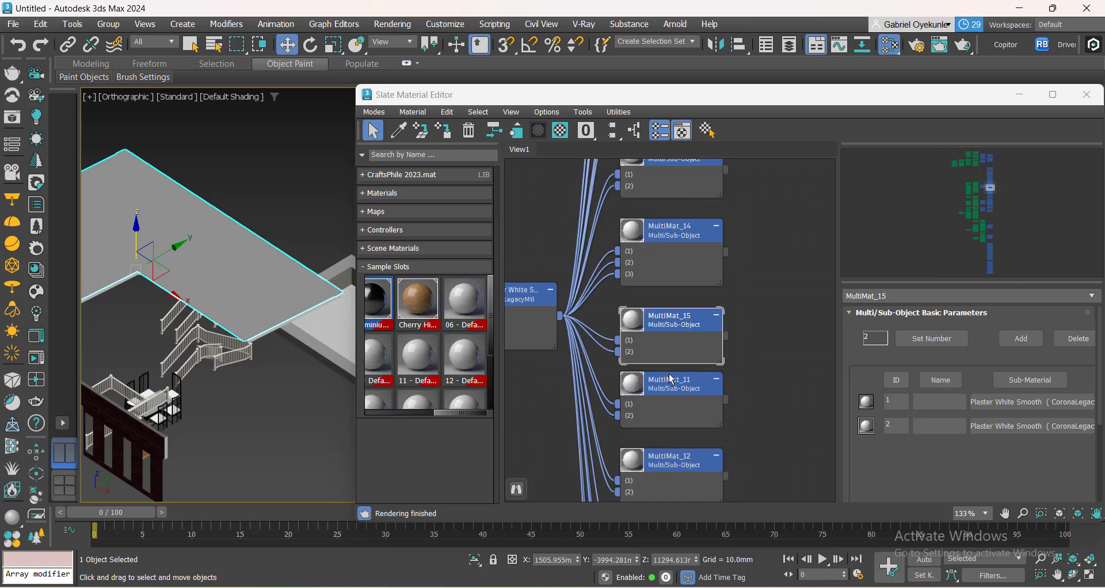
Open the Roof category of materials in the Chaos Cosmos asset browser.
left_click(606, 134)
middle_click_drag(624, 370, 738, 257)
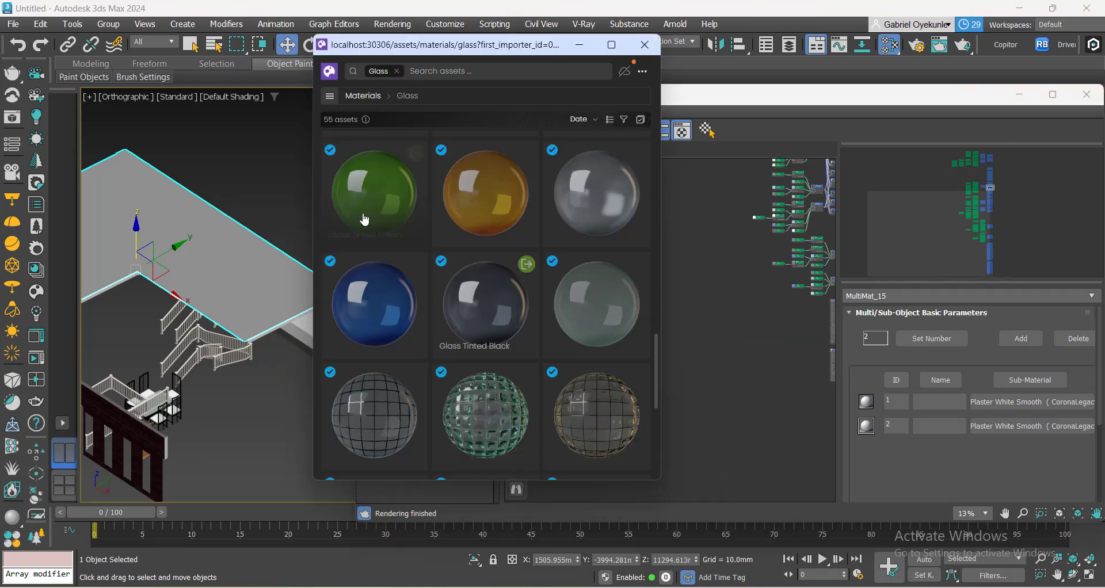
scroll(363, 218, "down", 4)
left_click(330, 97)
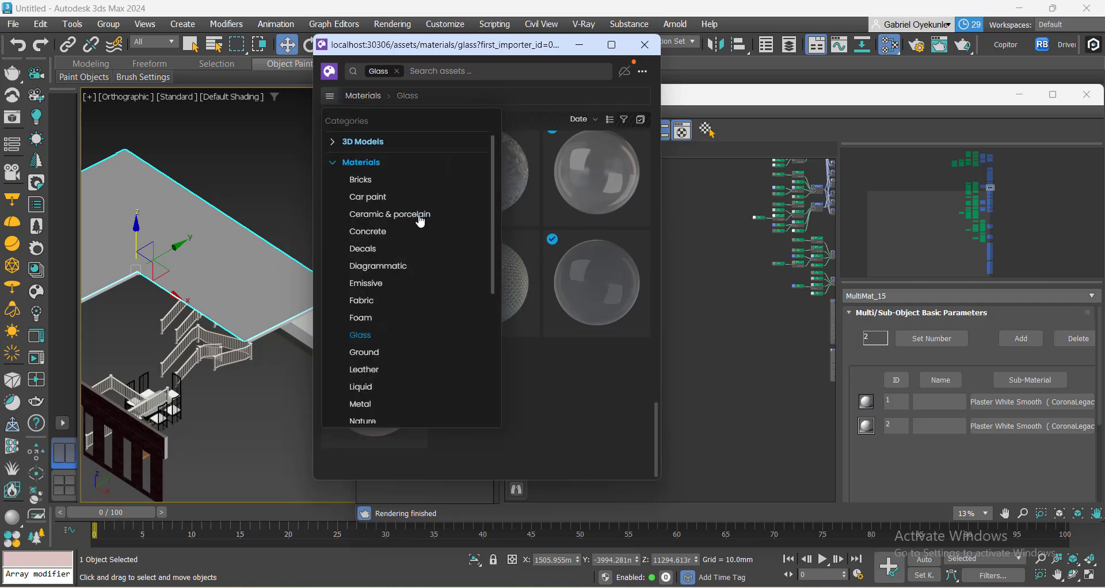
scroll(391, 344, "down", 6)
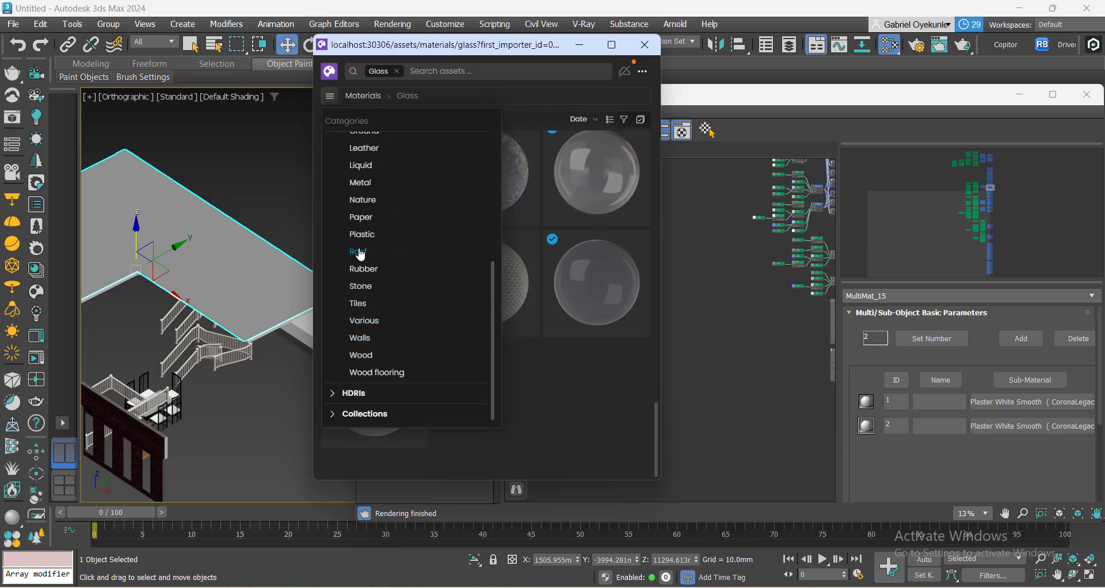
left_click(360, 253)
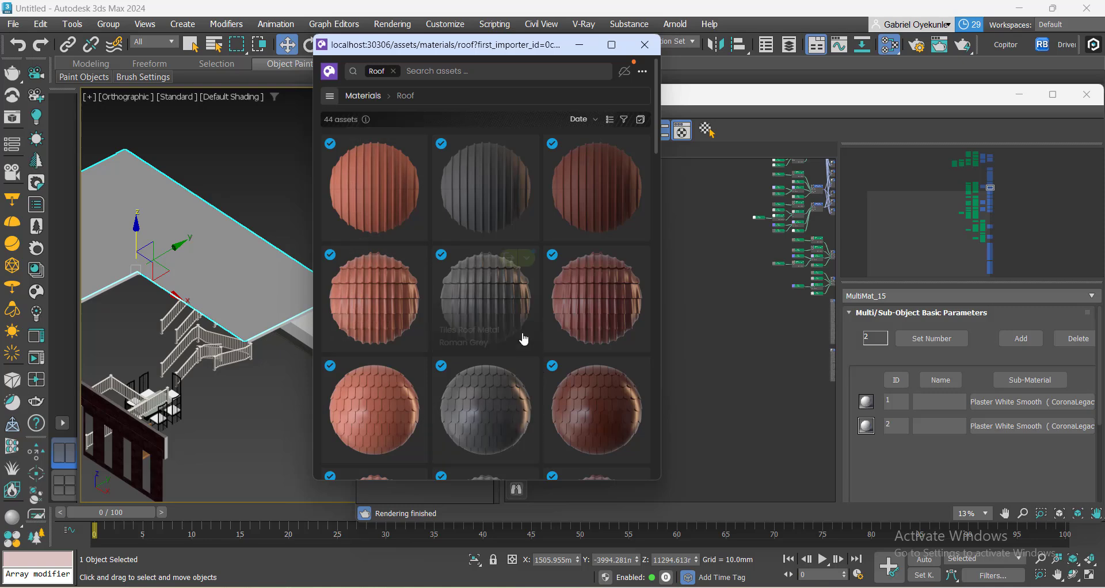
Import the Roof Ceramic Grey 22-13 200cm material into the node view and minimise the asset browser.
scroll(525, 340, "down", 6)
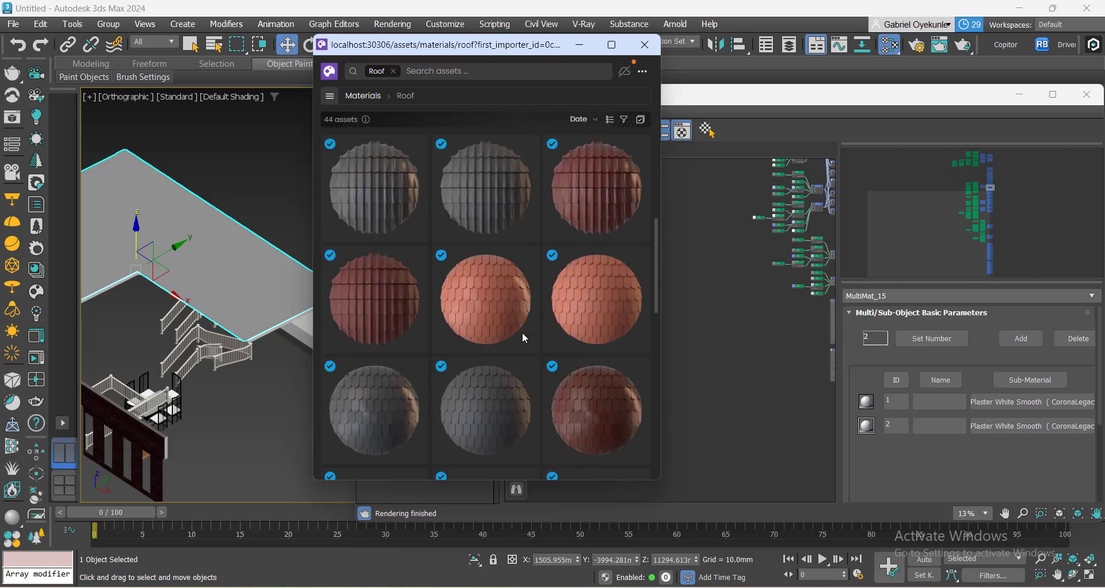
scroll(524, 338, "down", 10)
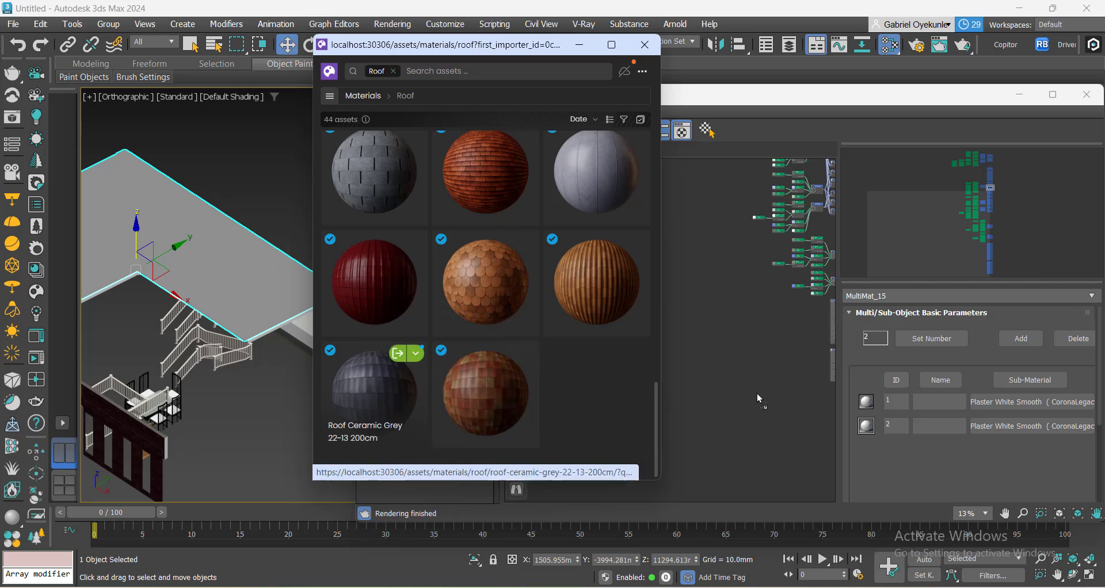
left_click_drag(739, 395, 721, 389)
scroll(783, 428, "up", 6)
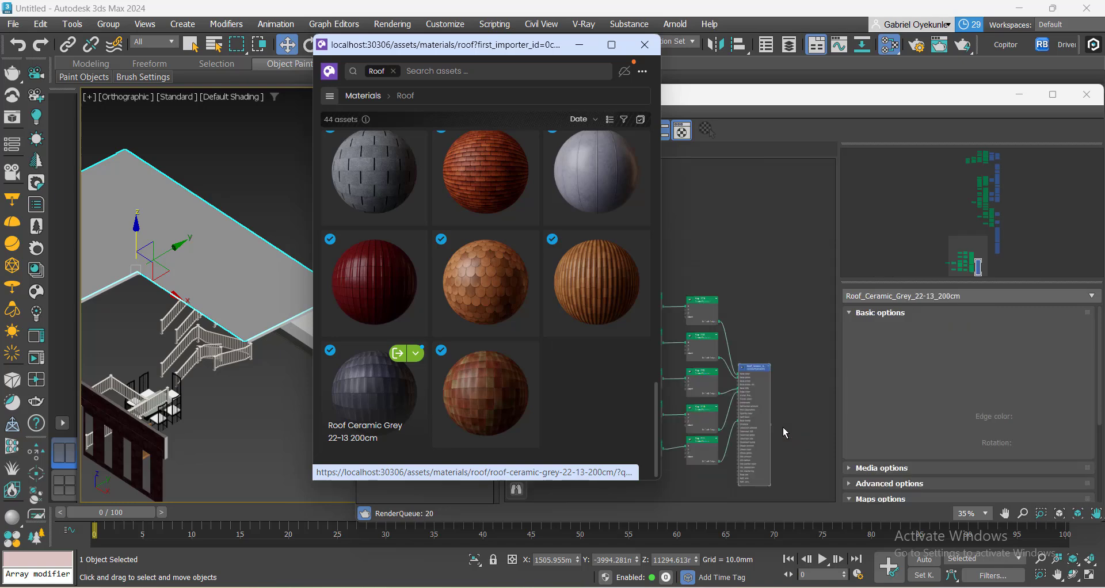
left_click(581, 45)
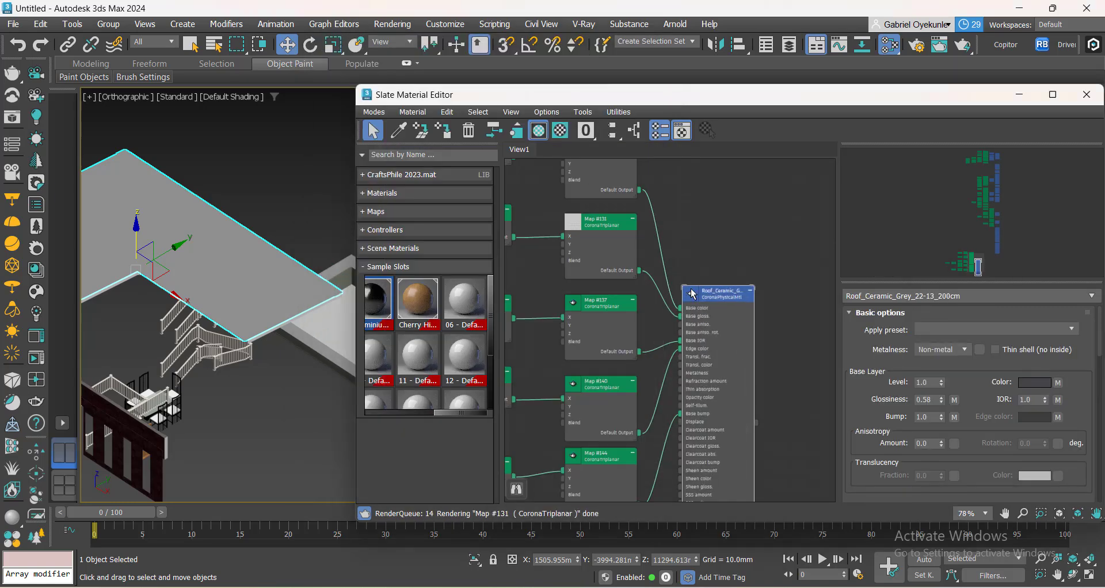
Assign the Roof_Ceramic_Grey_22-13_200cm material to the selected roof slab.
scroll(712, 303, "up", 3)
scroll(712, 303, "up", 1)
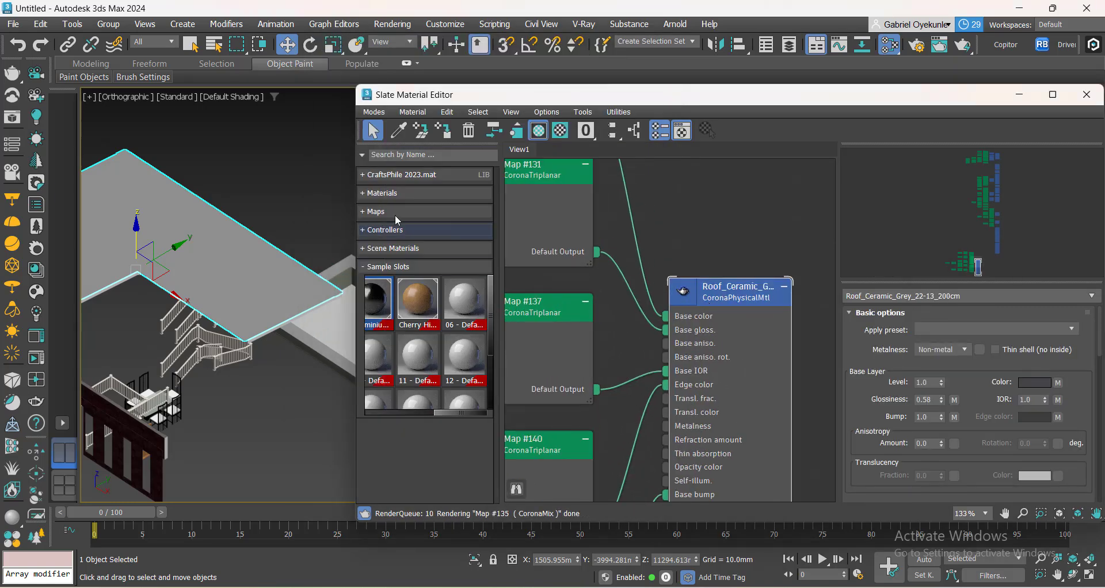
left_click(445, 132)
scroll(115, 260, "up", 4)
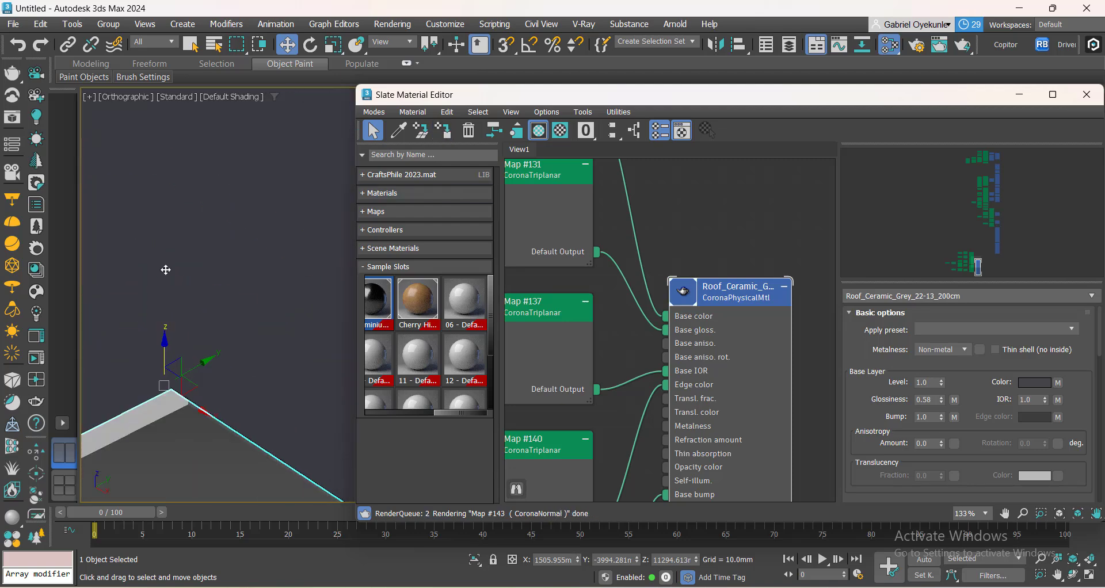
Hide the roof slab that carries the grey ceramic roof material.
right_click(137, 252)
left_click(170, 193)
Select a white stair railing together with all objects similar to it.
scroll(171, 190, "down", 5)
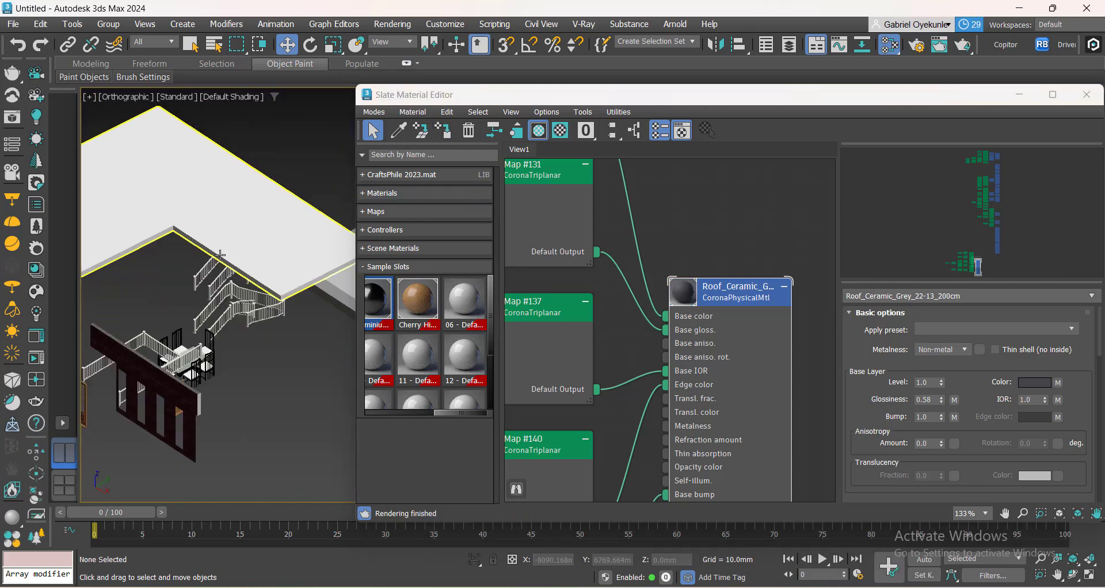
scroll(278, 340, "down", 5)
middle_click_drag(292, 381, 294, 381)
scroll(254, 360, "up", 5)
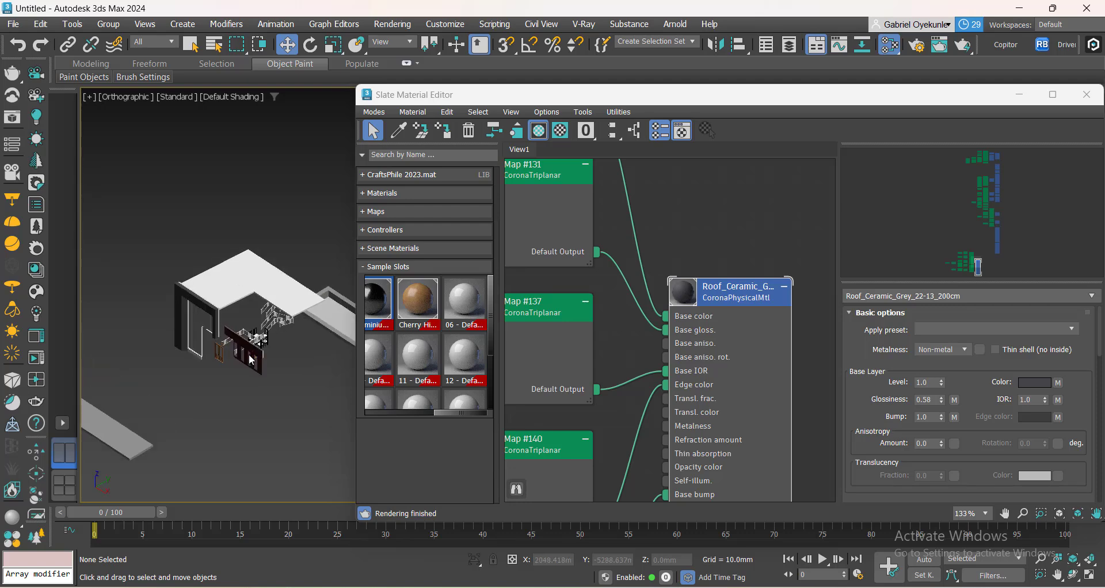
middle_click_drag(197, 383, 193, 410)
scroll(282, 322, "up", 2)
left_click(310, 294)
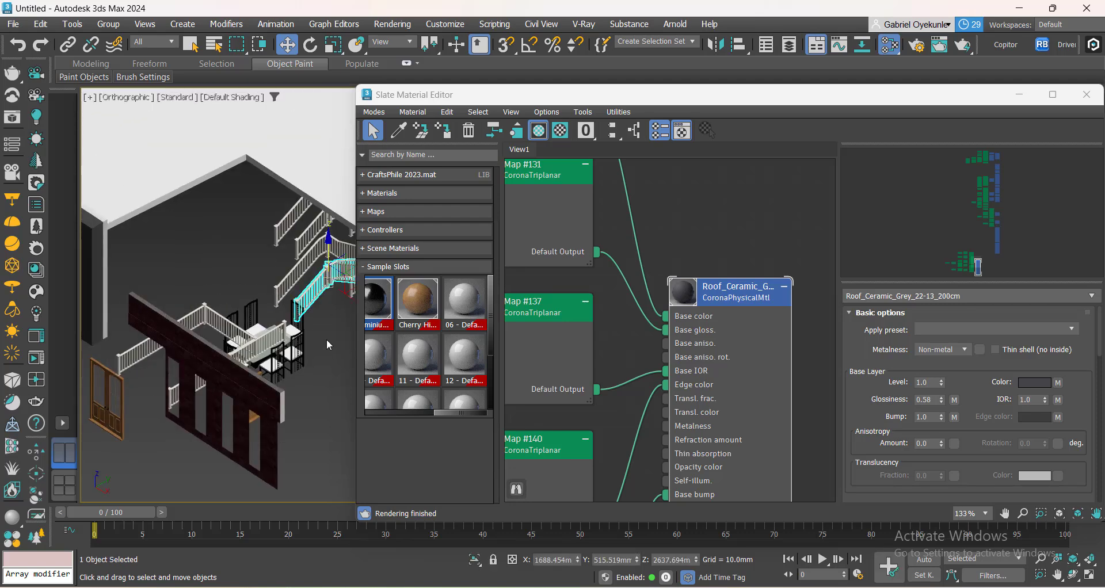
scroll(326, 339, "down", 4)
middle_click_drag(286, 393, 263, 399)
scroll(265, 394, "up", 3)
right_click(265, 368)
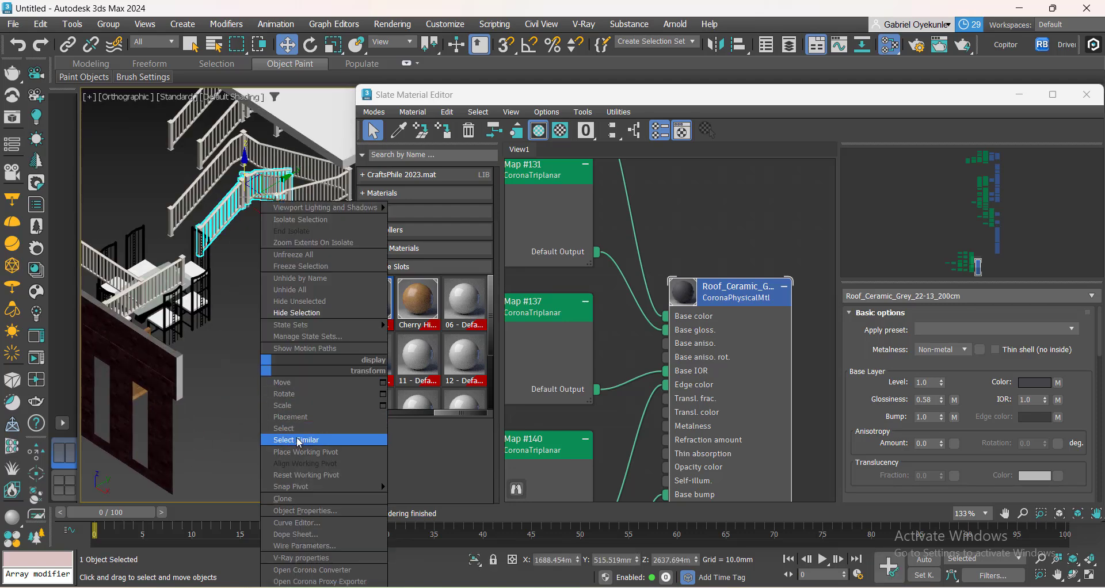
left_click(299, 441)
Find the Material #81 node and assign it to the selected stair railings.
scroll(265, 359, "down", 3)
middle_click_drag(265, 359, 244, 363)
scroll(742, 390, "down", 3)
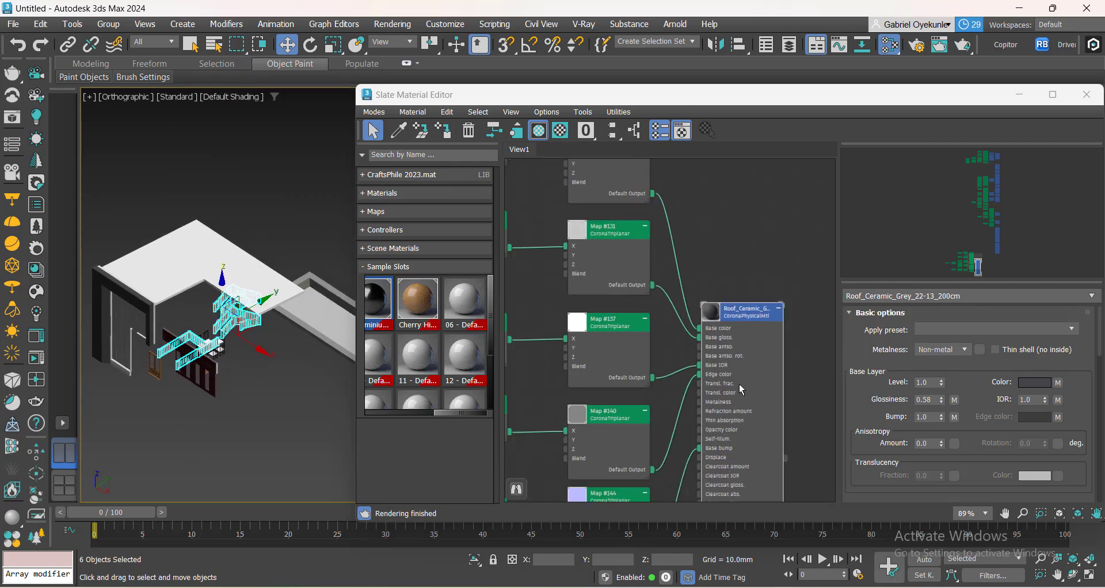
scroll(739, 384, "down", 3)
middle_click_drag(736, 431, 706, 238)
middle_click_drag(678, 381, 688, 314)
middle_click_drag(734, 406, 687, 288)
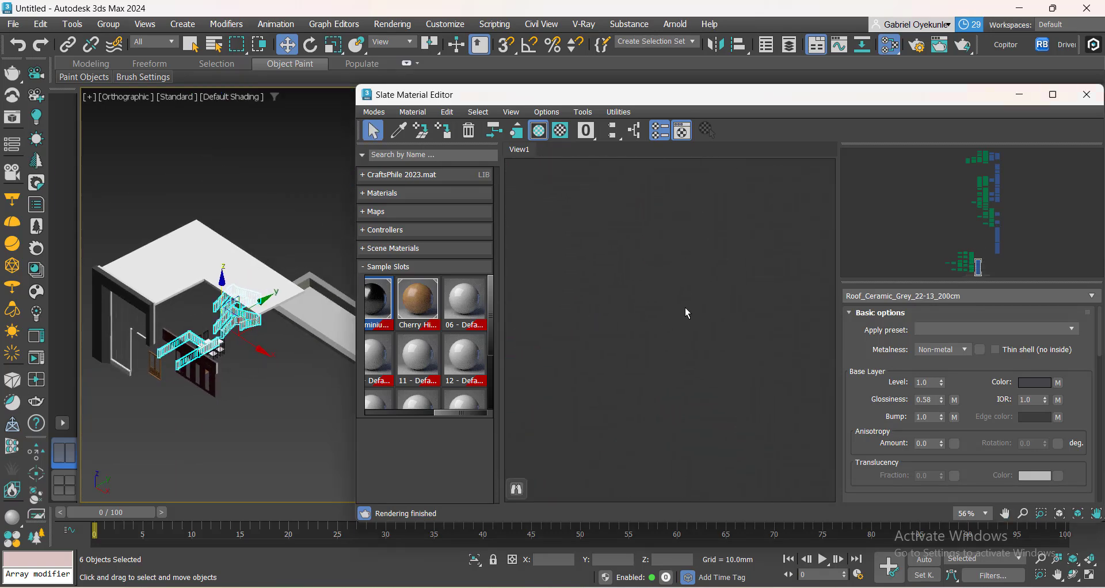
scroll(686, 308, "down", 5)
scroll(688, 308, "up", 3)
middle_click_drag(818, 241, 660, 347)
scroll(660, 344, "up", 5)
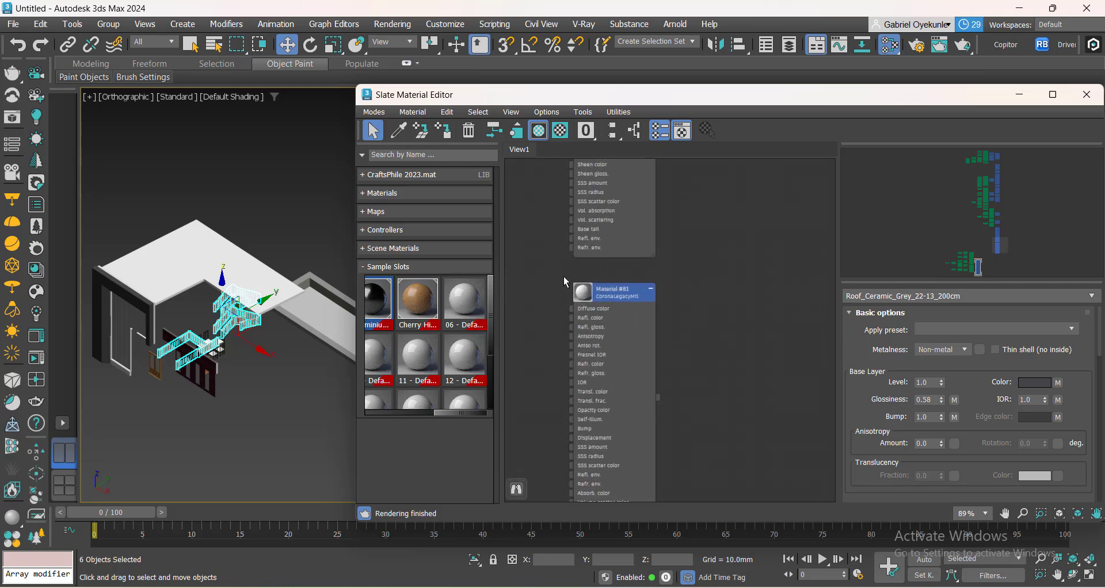
scroll(566, 282, "up", 5)
double_click(639, 298)
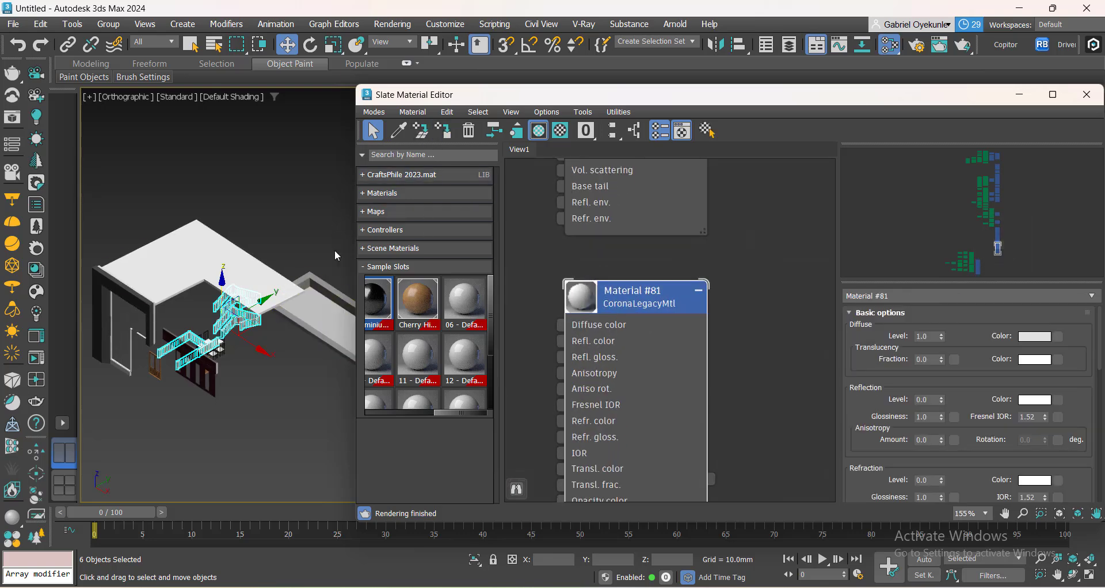
Check the stair railings up close and hide them.
scroll(201, 332, "up", 10)
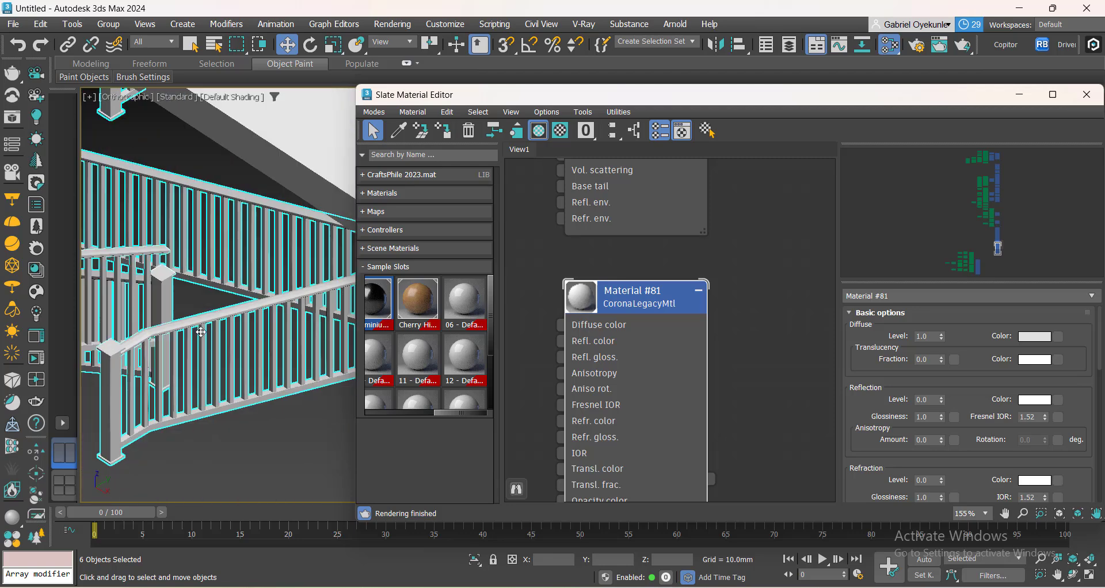
scroll(254, 397, "down", 8)
right_click(220, 354)
left_click(246, 319)
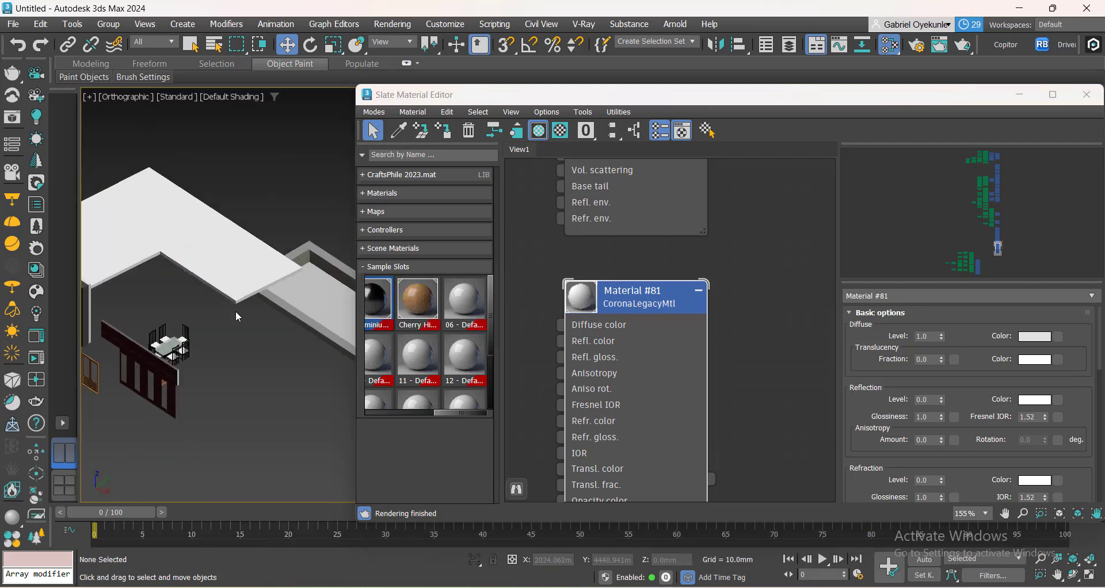
Assign Material #81 to the large white slab above the dining table.
left_click(230, 290)
scroll(245, 328, "down", 5)
middle_click_drag(218, 340, 251, 343)
scroll(250, 339, "up", 6)
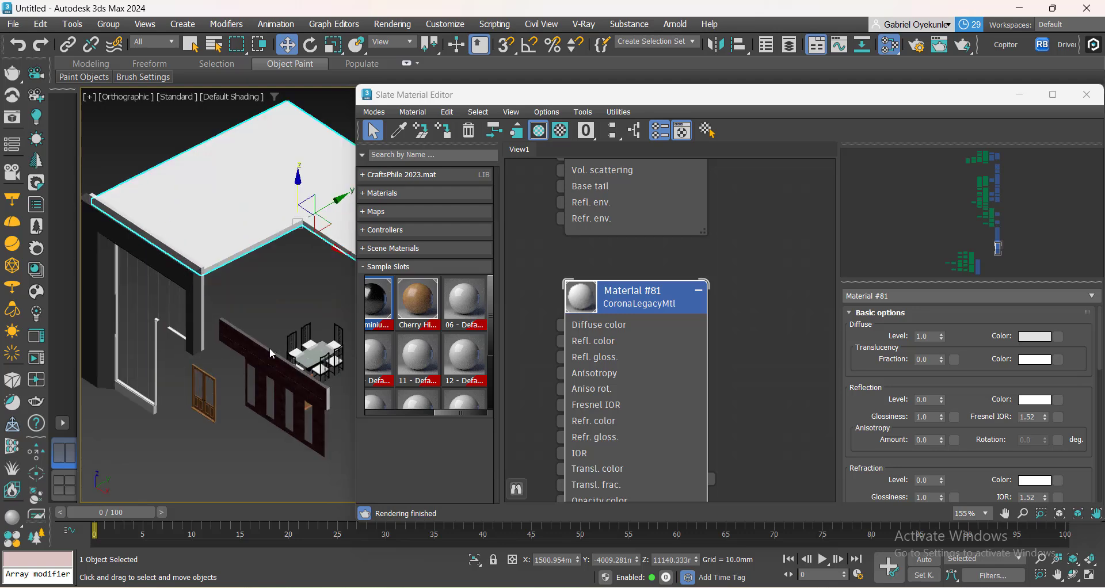
scroll(272, 355, "up", 3)
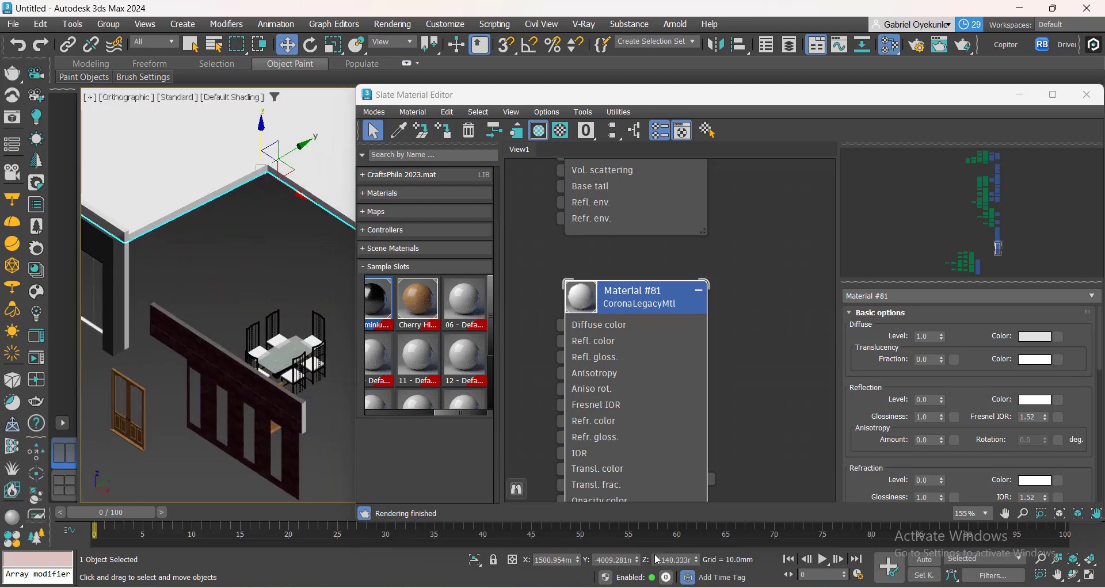
scroll(687, 408, "down", 2)
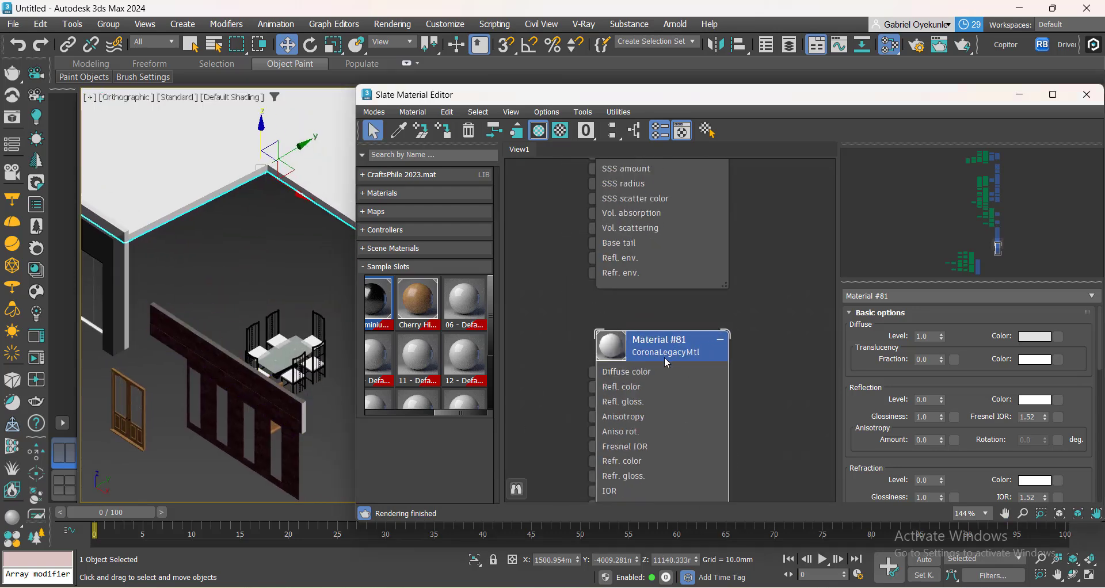
left_click(446, 133)
Hide the large white slab above the dining table.
scroll(220, 295, "down", 4)
scroll(220, 296, "up", 2)
right_click(221, 293)
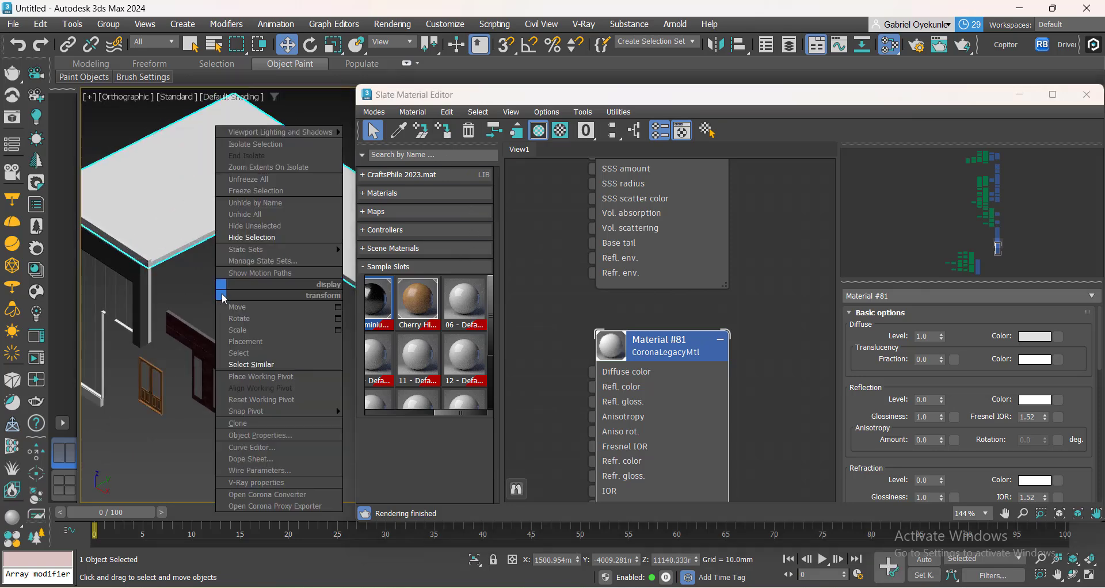
left_click(261, 239)
Sample the material of the low wall below the white-framed window into the node view.
scroll(271, 365, "down", 2)
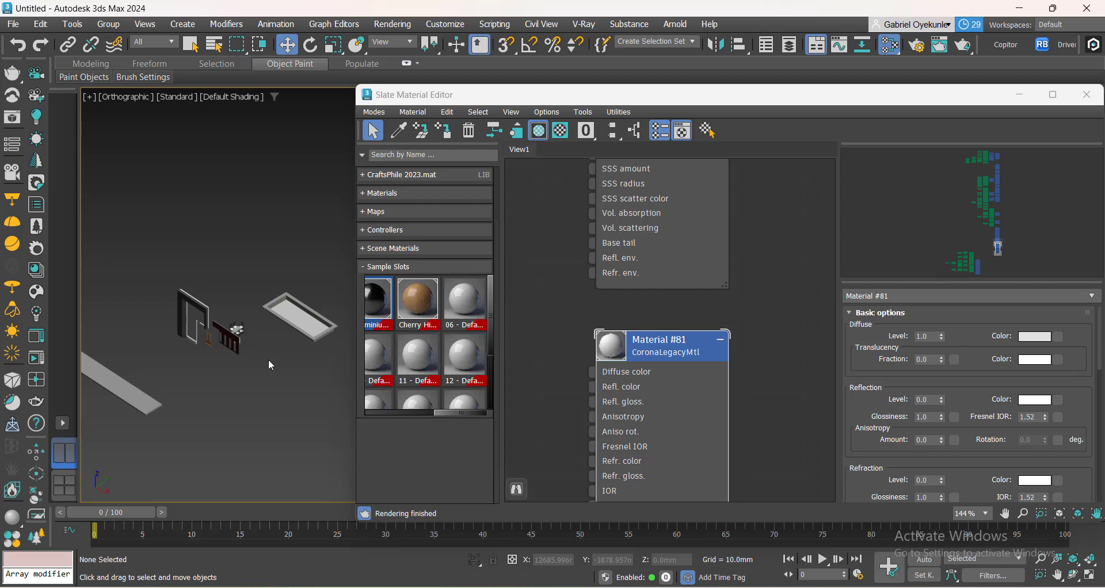
scroll(178, 320, "up", 8)
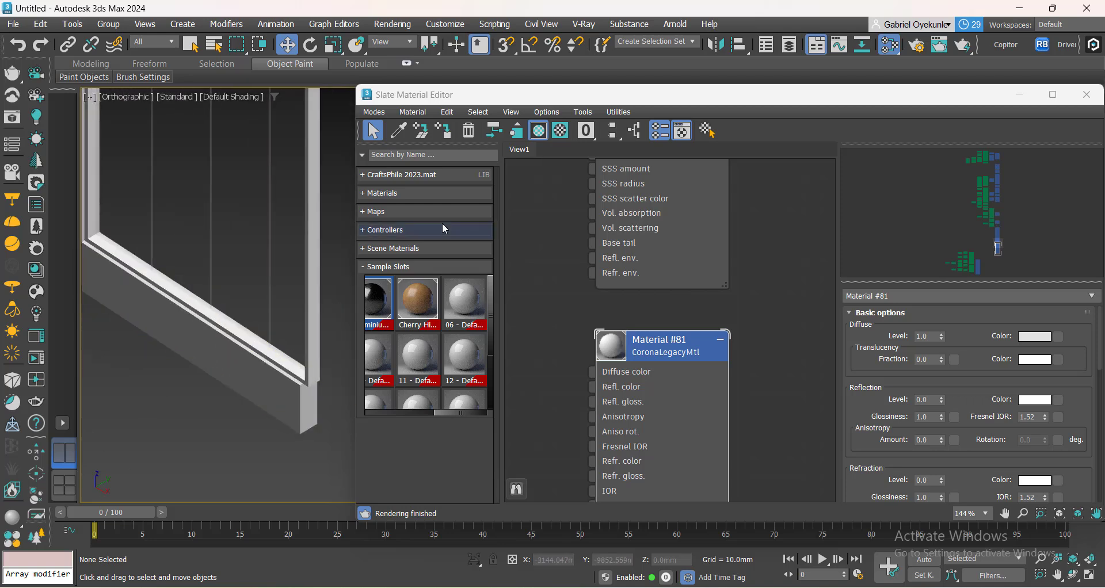
left_click(239, 356)
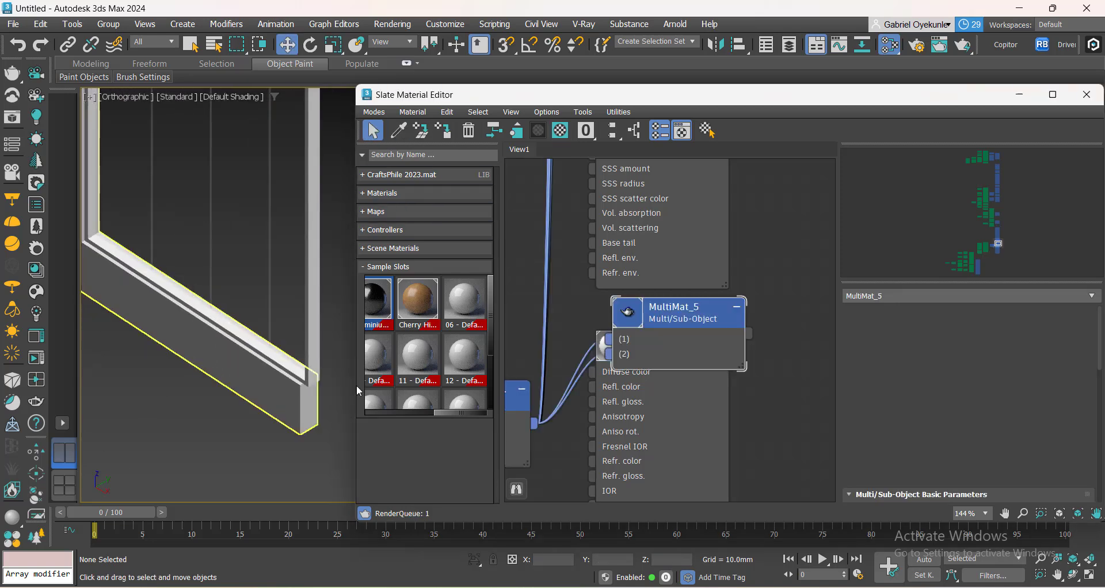
middle_click_drag(601, 385, 726, 387)
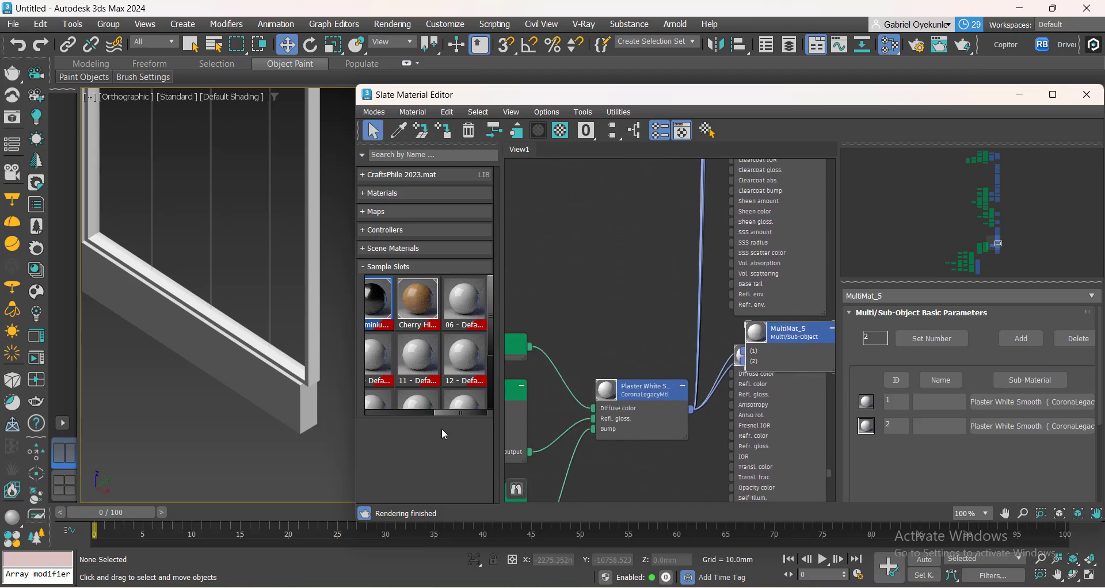
Select the low wall below the white-framed window with all objects similar to it and hide them.
left_click(219, 375)
scroll(219, 376, "down", 7)
right_click(218, 375)
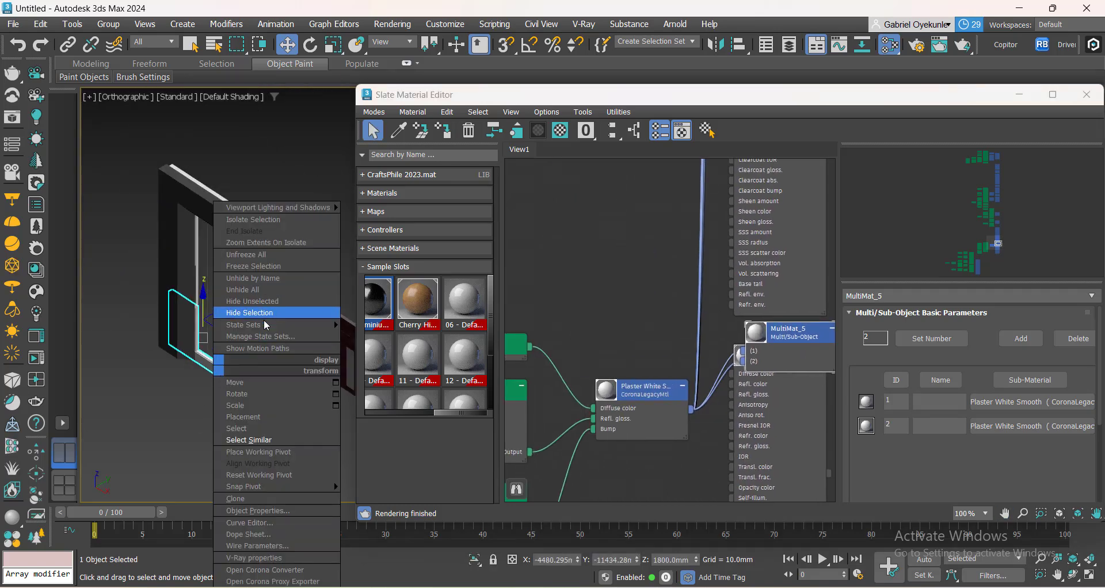
left_click(265, 442)
right_click(201, 375)
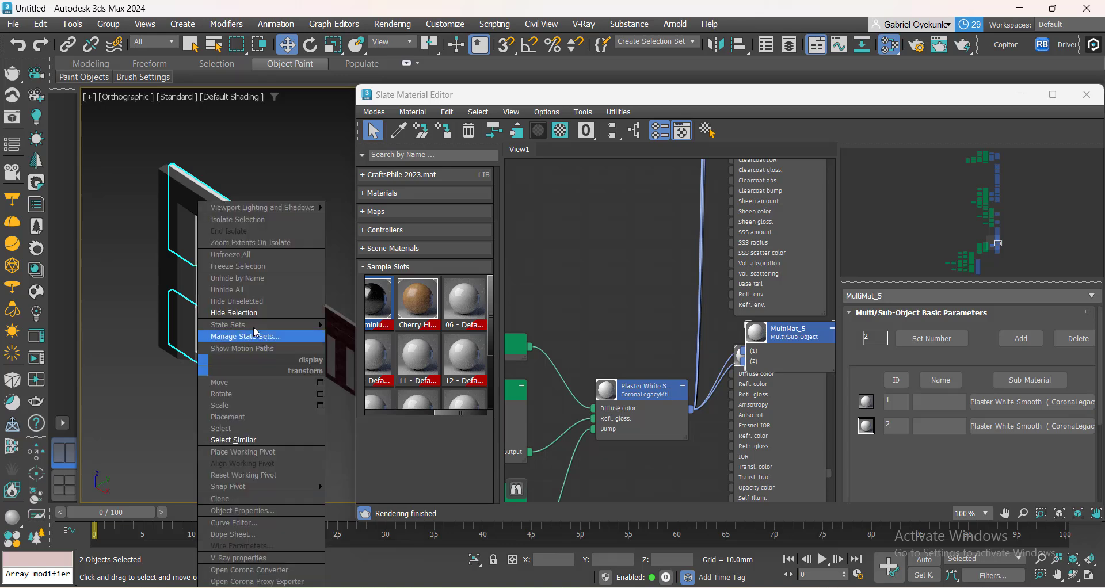
left_click(259, 314)
scroll(222, 357, "up", 2)
middle_click_drag(275, 343, 233, 360)
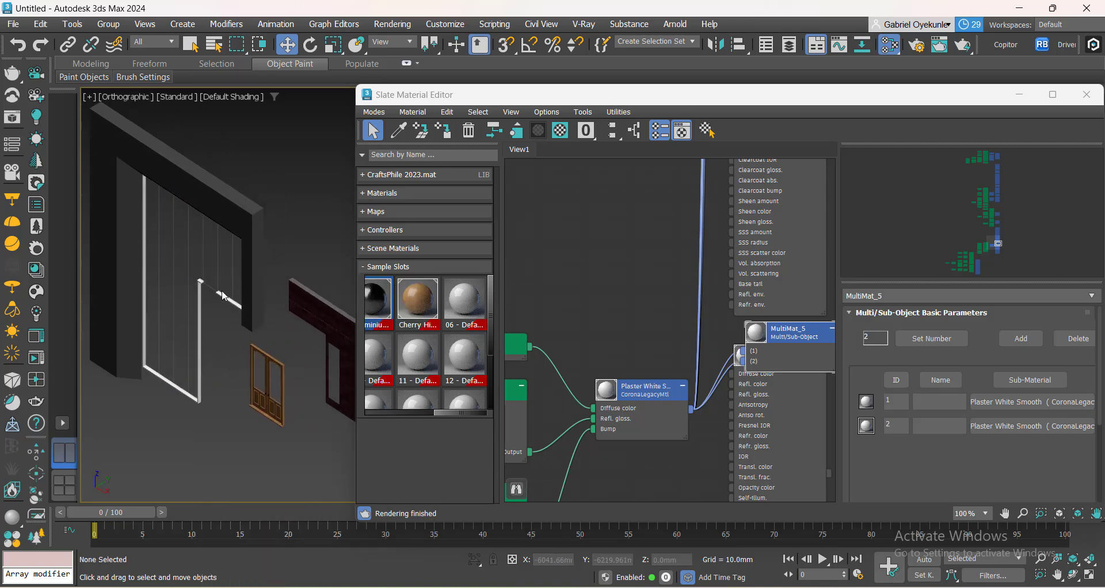
Inspect the dark portal frame, the wooden door and the brick wall that are still visible in the model.
scroll(235, 263, "down", 2)
middle_click_drag(294, 288, 316, 296, "alt")
scroll(263, 213, "up", 2)
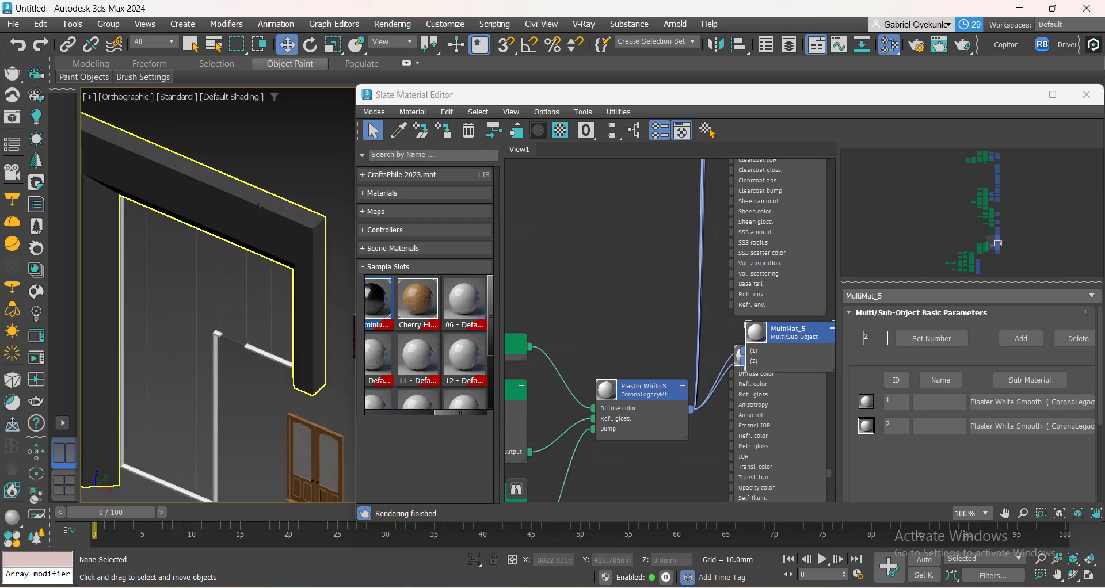
scroll(253, 211, "down", 4)
scroll(232, 217, "up", 3)
scroll(163, 217, "down", 3)
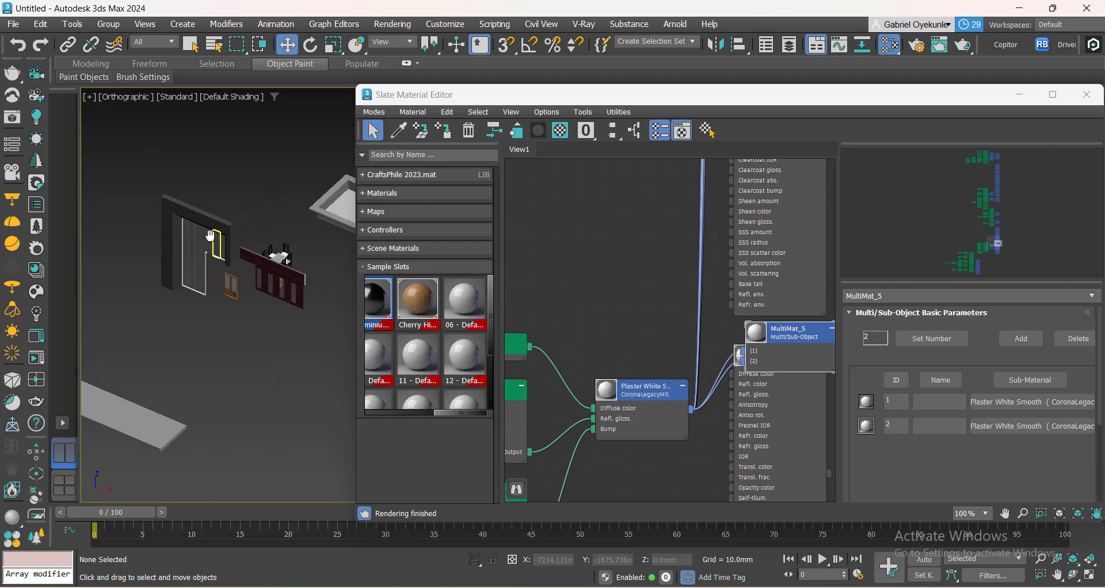
scroll(301, 279, "up", 8)
scroll(324, 293, "down", 6)
scroll(164, 189, "up", 5)
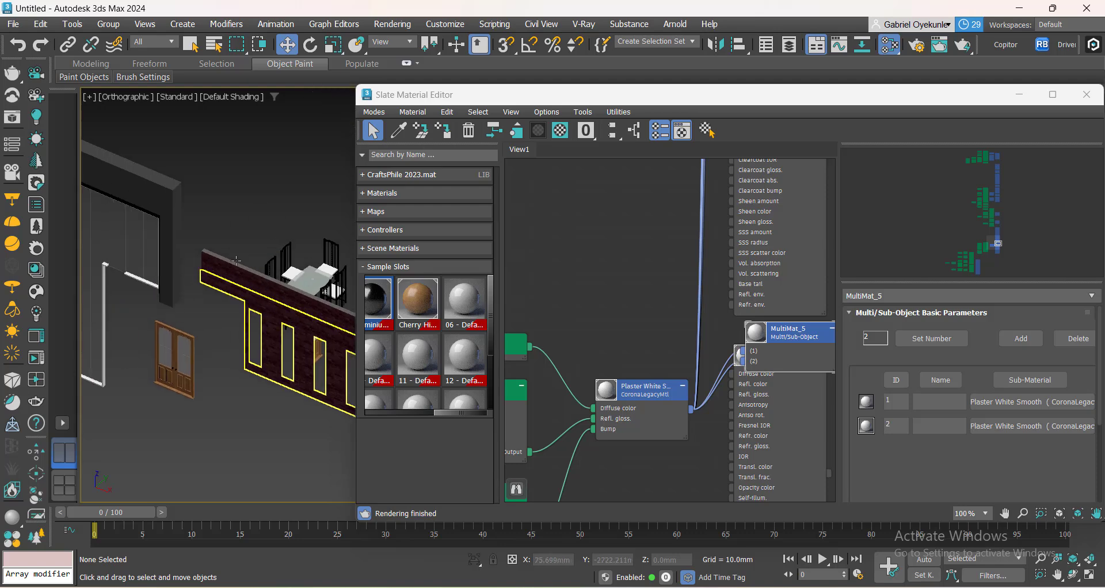
scroll(621, 401, "down", 5)
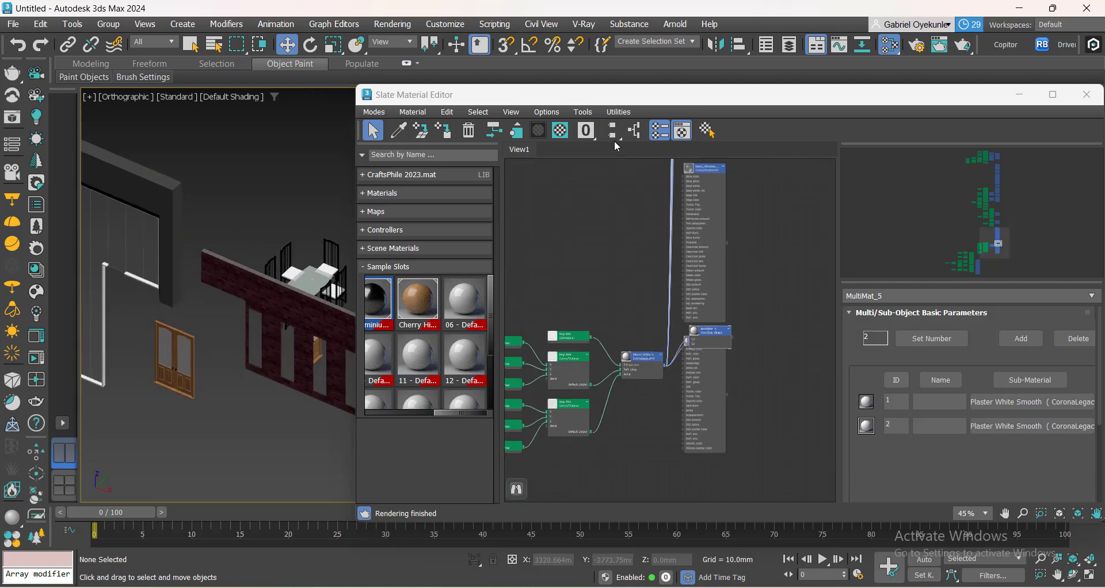
Bring the Stucco Black material from the asset library's Walls category into the material node view.
scroll(617, 320, "down", 8)
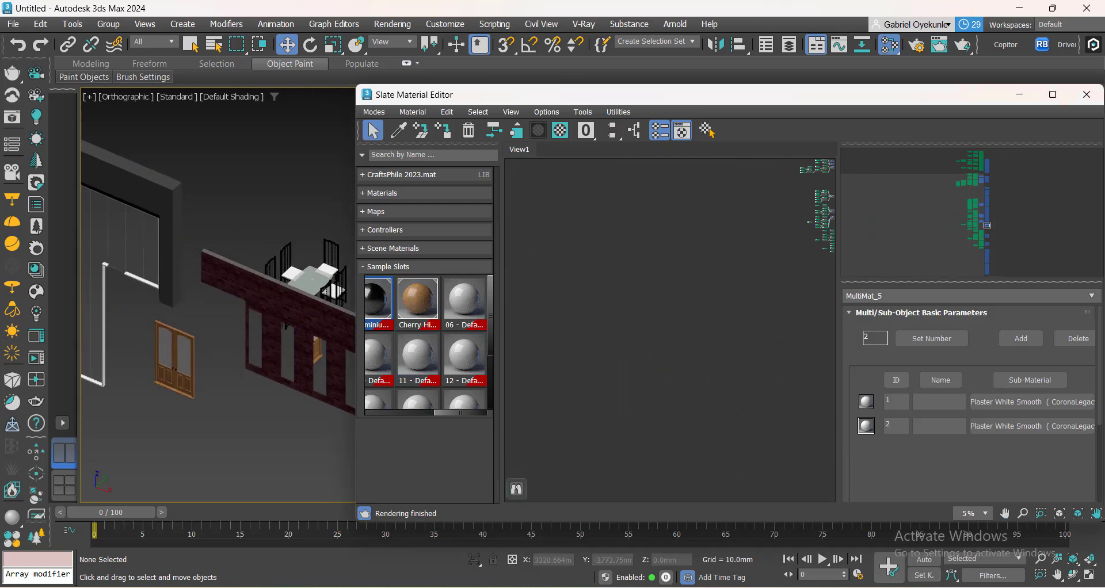
key("alt+Tab")
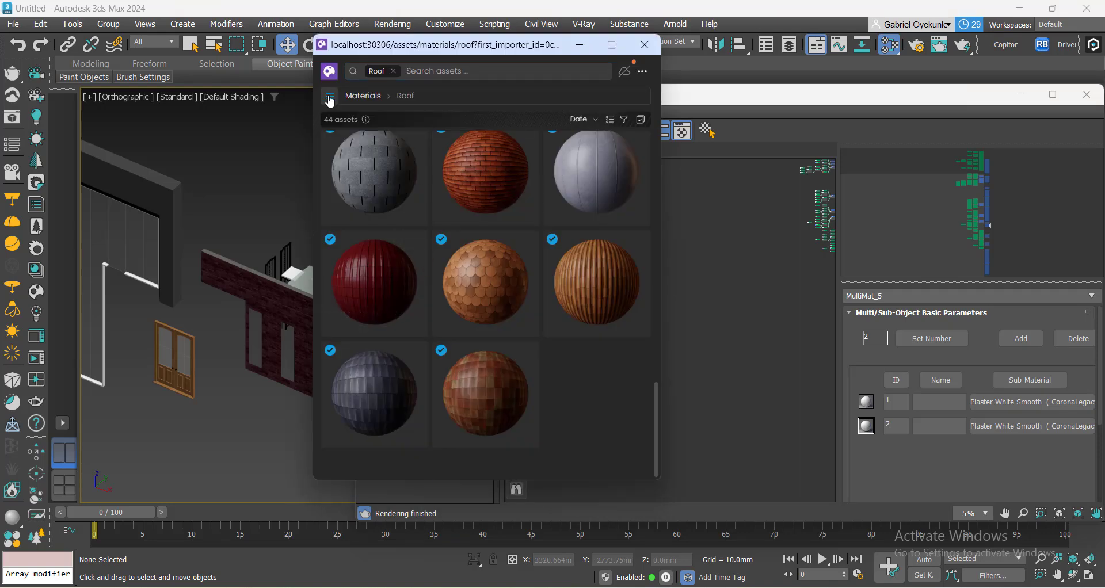
left_click(330, 96)
scroll(370, 246, "down", 5)
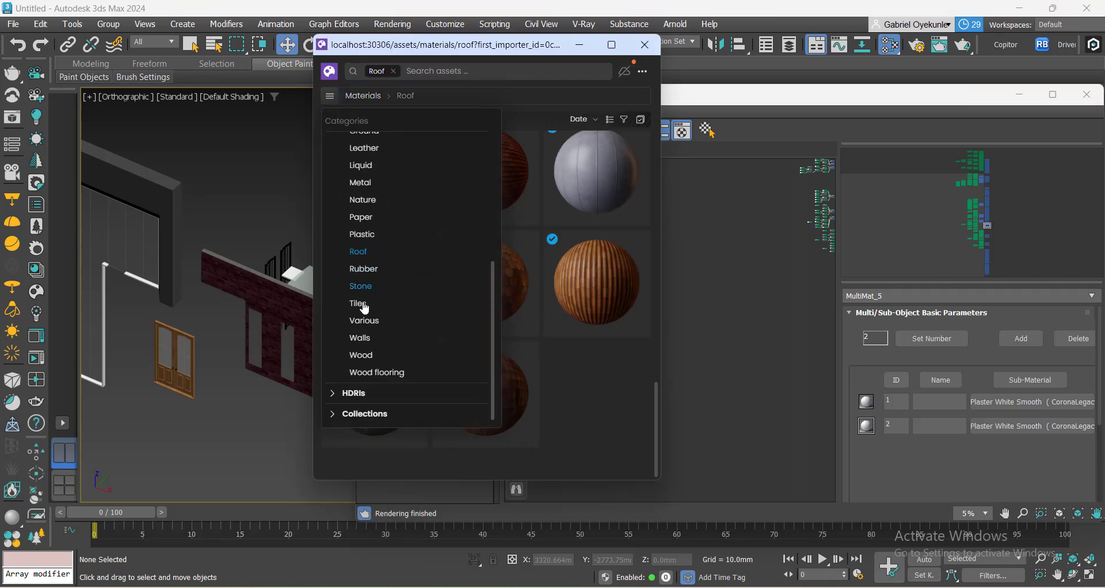
left_click(365, 343)
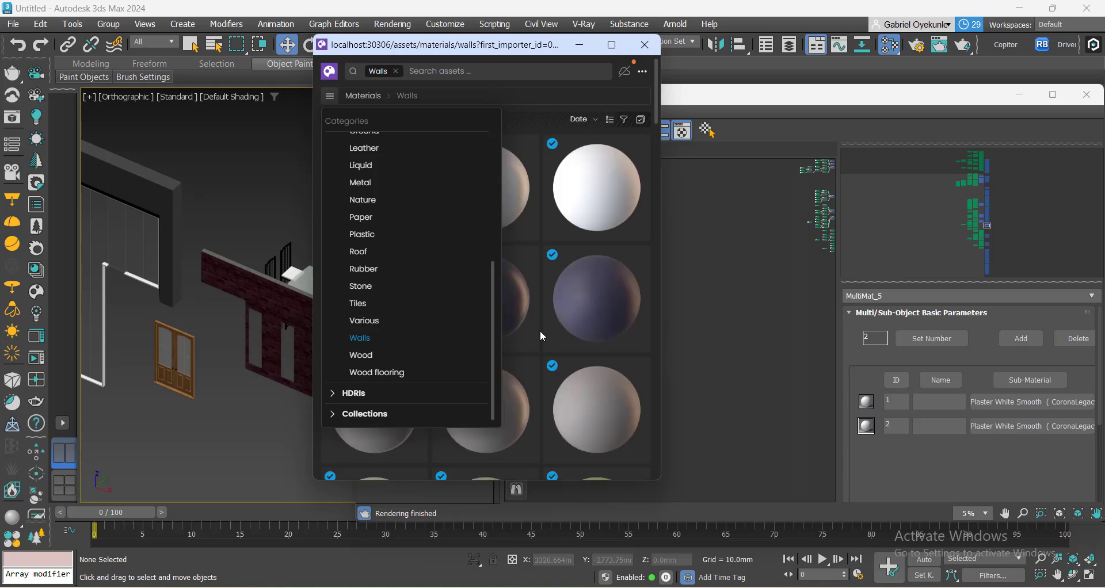
left_click(540, 330)
scroll(563, 293, "down", 2)
scroll(563, 293, "down", 4)
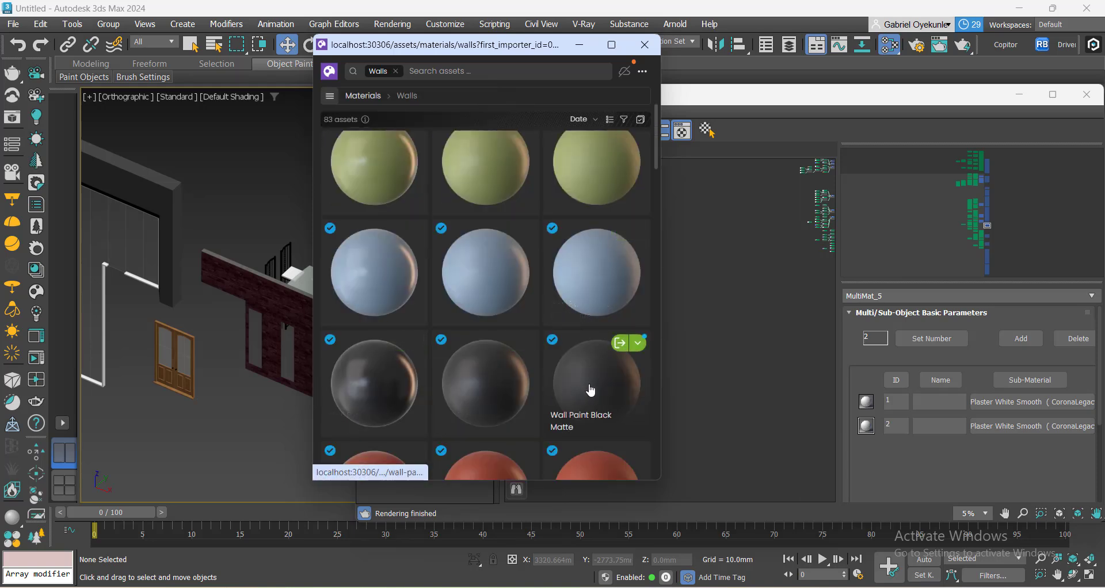
scroll(517, 396, "down", 10)
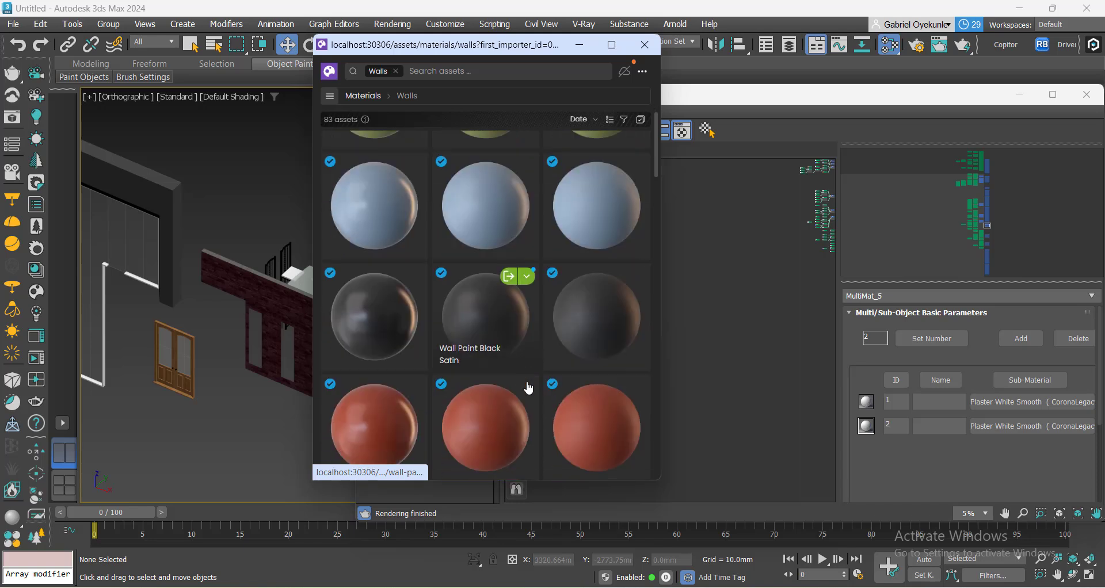
scroll(533, 383, "down", 3)
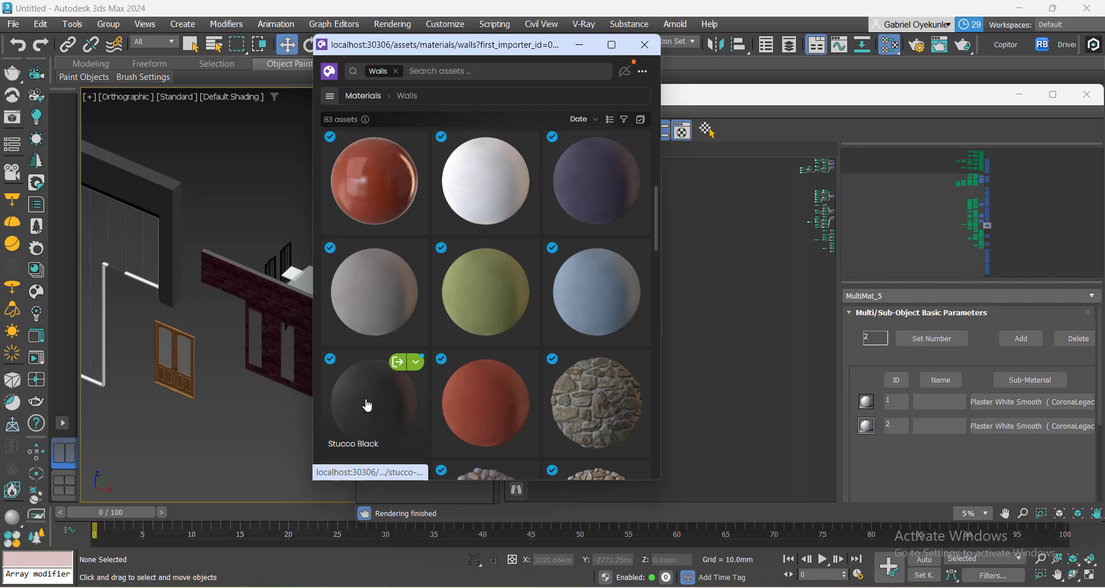
left_click_drag(727, 386, 728, 382)
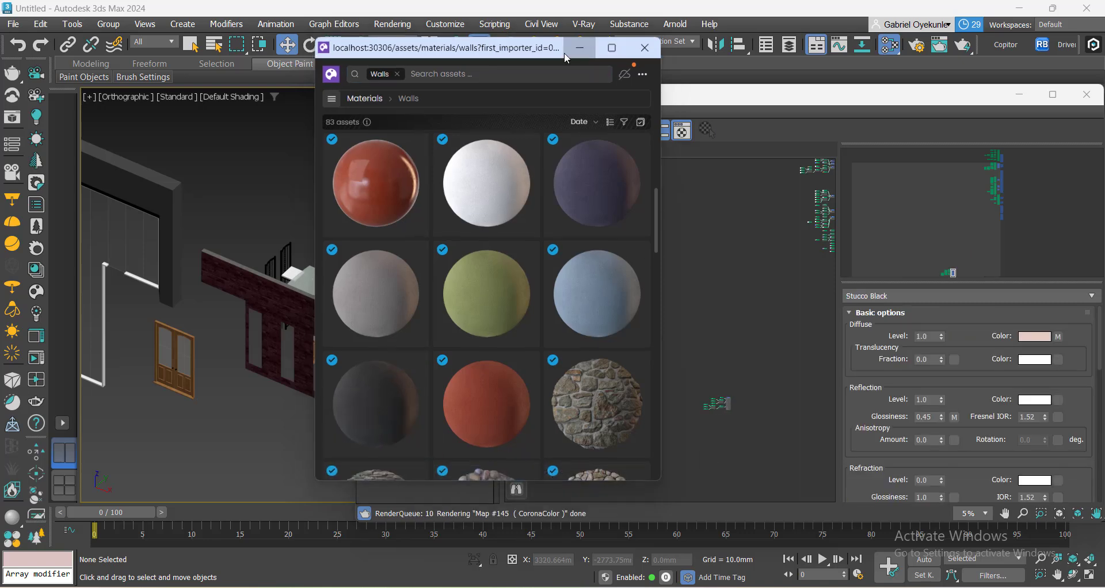
Minimise the asset library, sample the dark portal frame's material into the node view and place its node above the Stucco Black network.
left_click(578, 44)
scroll(737, 420, "up", 7)
middle_click_drag(653, 265, 656, 367)
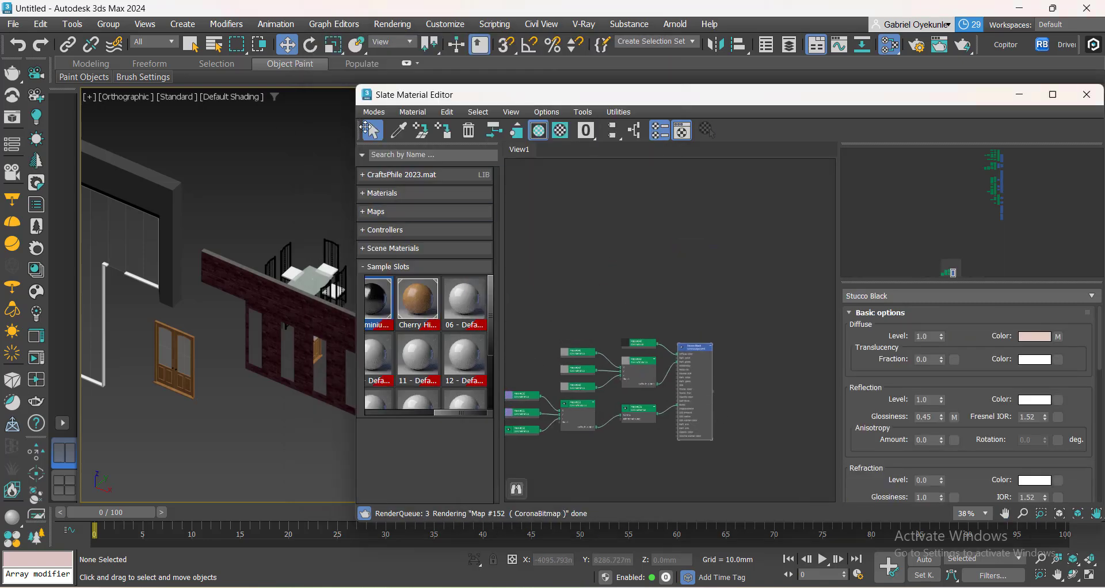
left_click(141, 188)
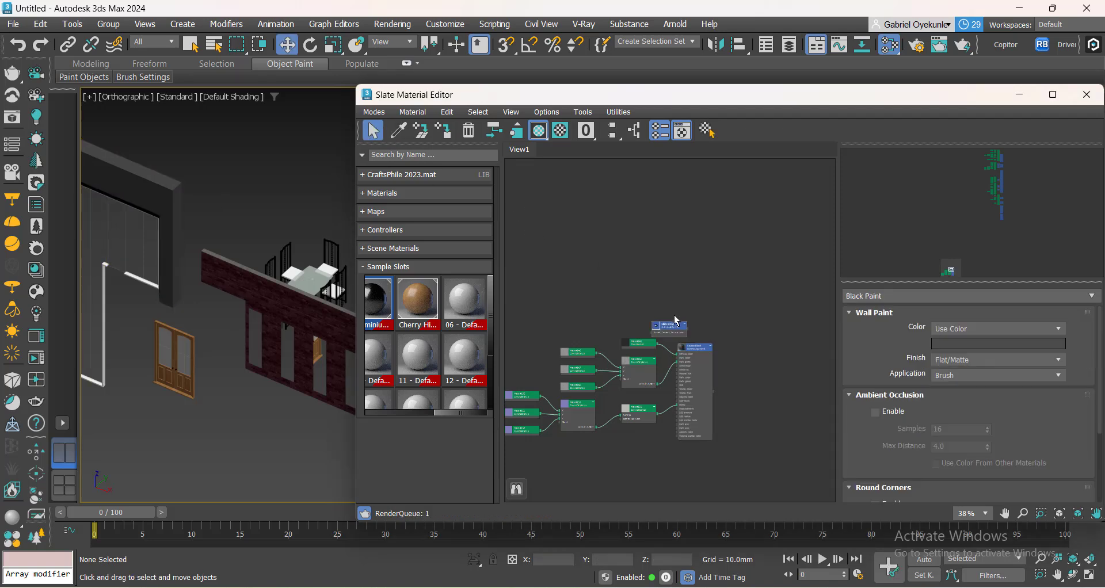
scroll(674, 319, "up", 3)
left_click_drag(660, 339, 675, 289)
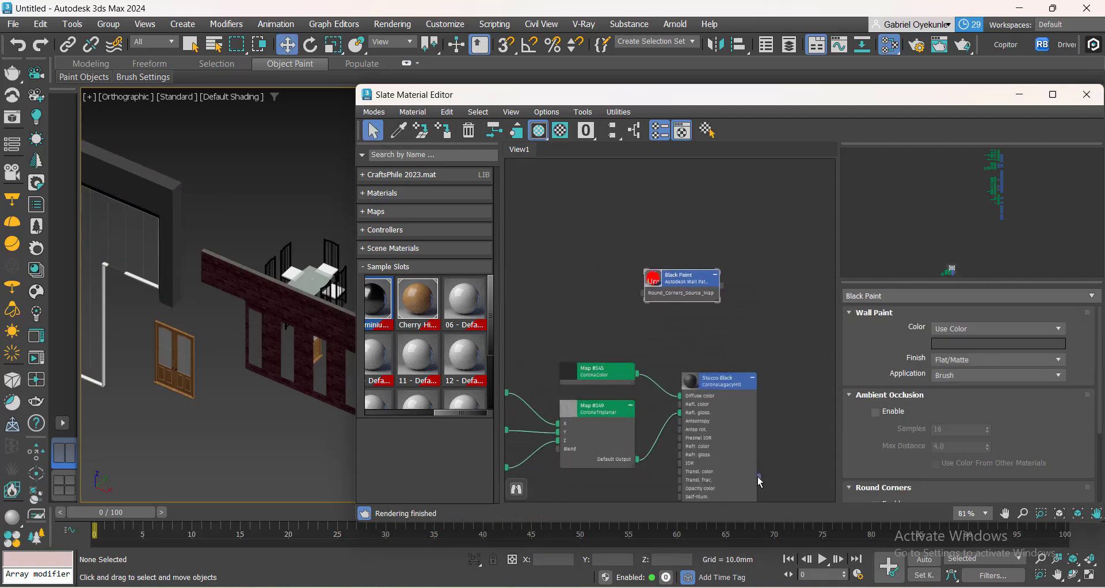
Put Stucco Black into a free sample slot as an instance and replace the Black Paint material with it.
left_click_drag(457, 311, 458, 311)
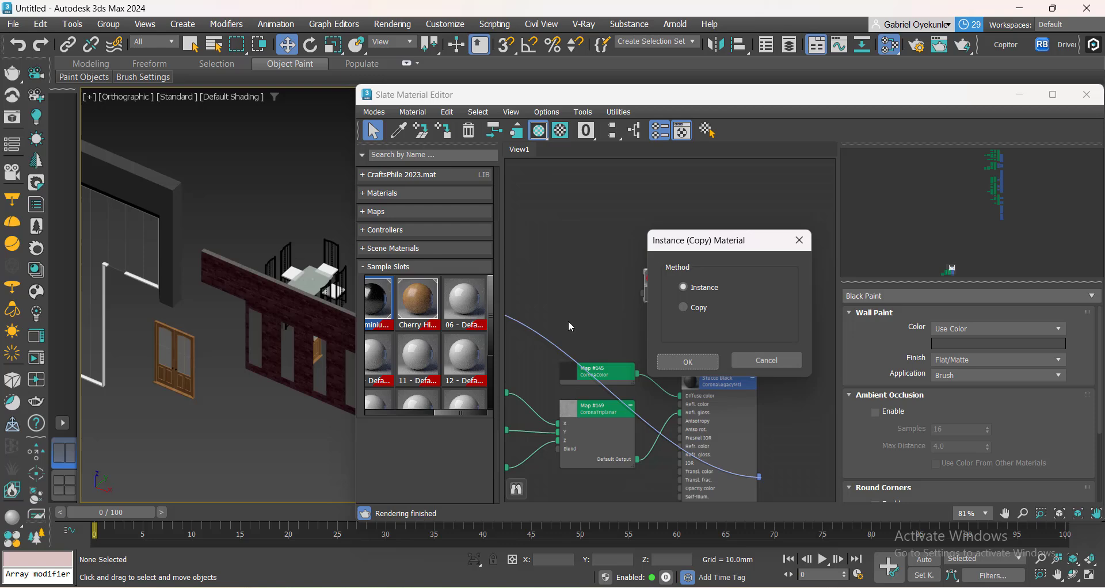
left_click(692, 365)
scroll(672, 291, "up", 3)
right_click(672, 291)
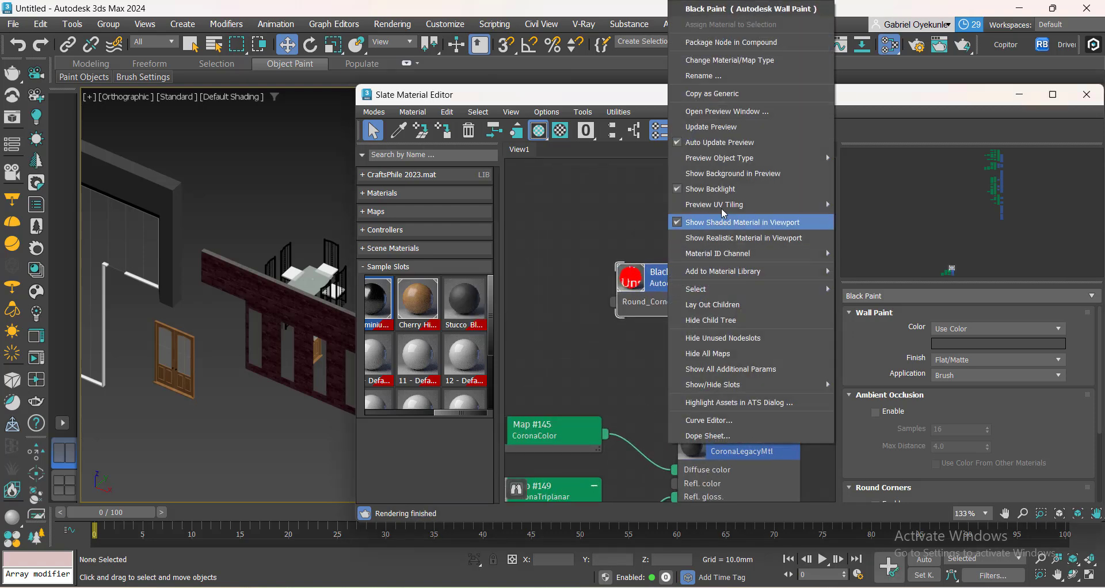
left_click(725, 61)
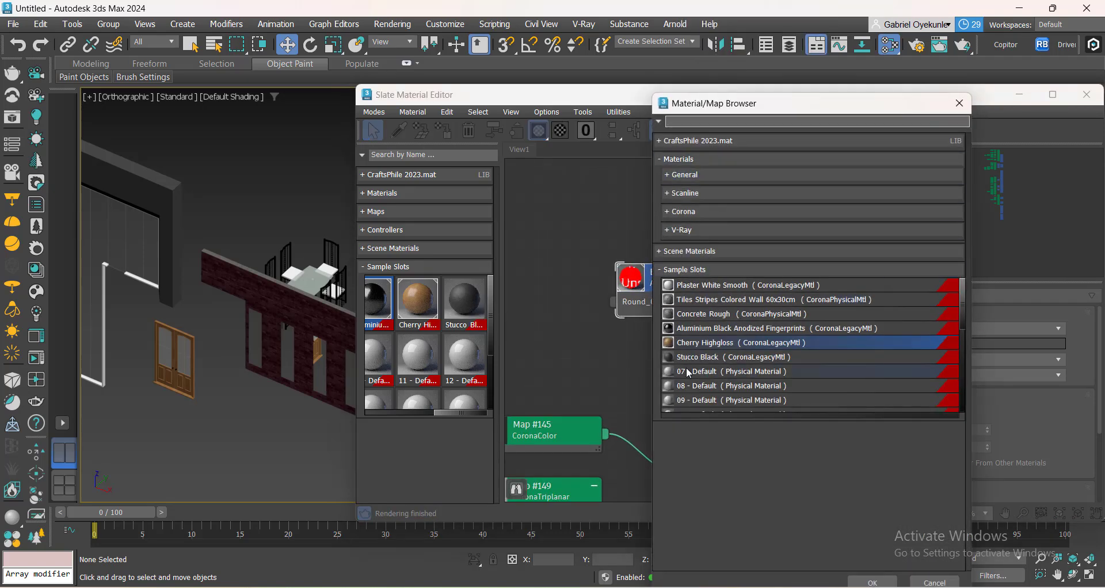
double_click(702, 362)
left_click(486, 342)
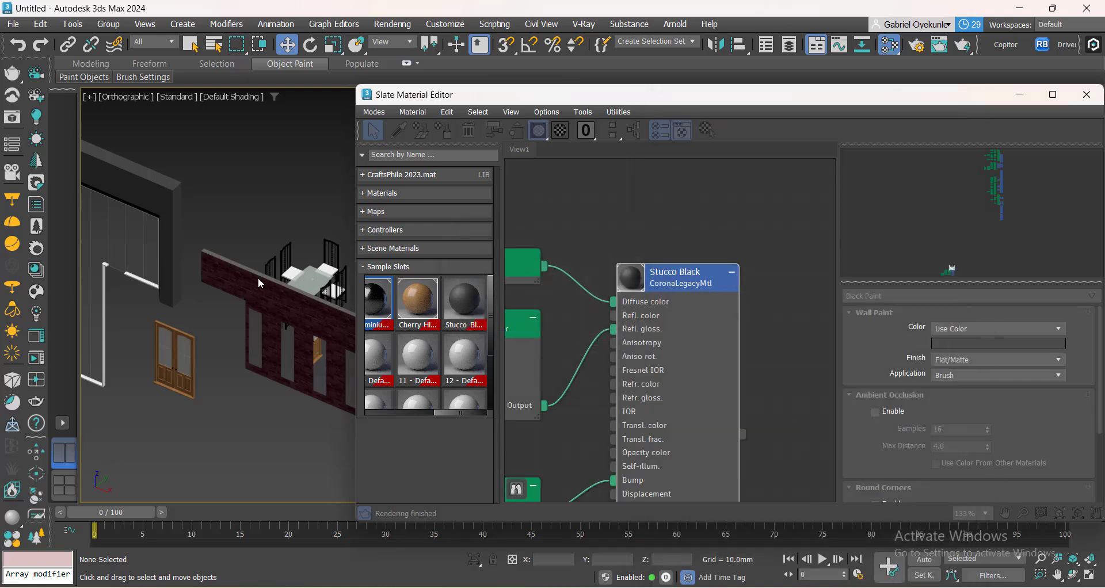
Sample the brick wall's material into the node view and move its node clear of the Stucco Black node.
scroll(164, 179, "up", 5)
scroll(209, 272, "up", 2)
scroll(207, 262, "down", 8)
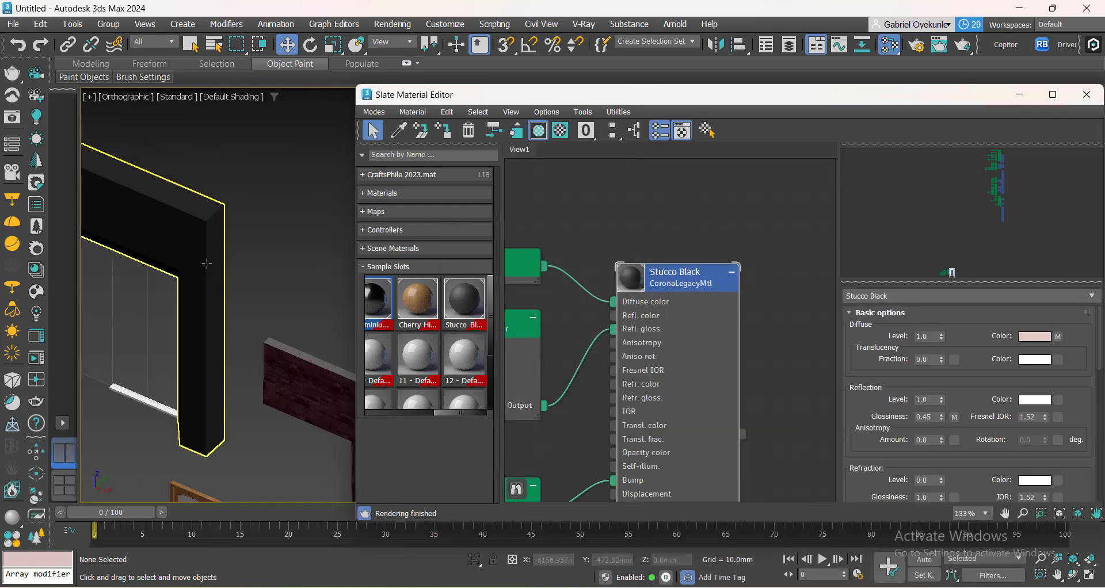
scroll(206, 262, "down", 3)
left_click_drag(683, 286, 636, 333)
left_click(402, 138)
scroll(260, 323, "up", 8)
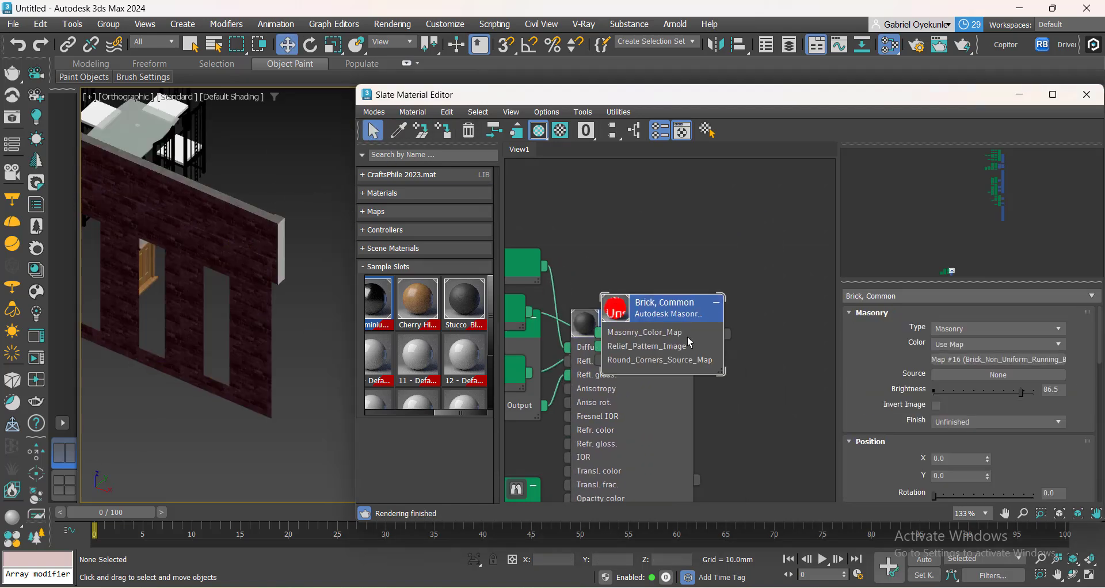
left_click_drag(647, 312, 696, 260)
scroll(683, 264, "down", 1)
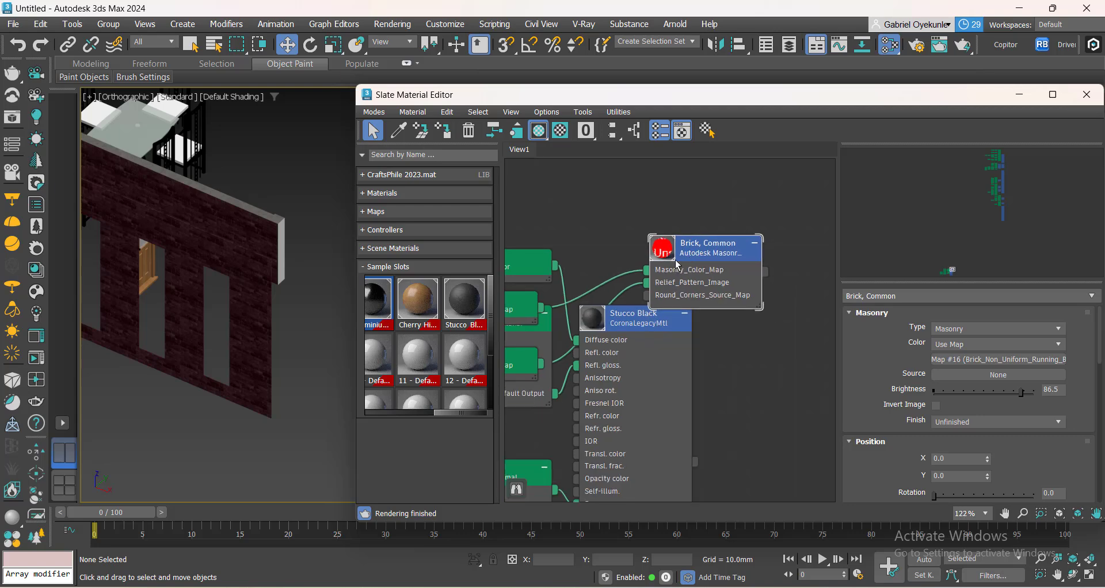
Check the wall finishes in the reference image Evening Front.png, then minimise it.
mouse_move(681, 587)
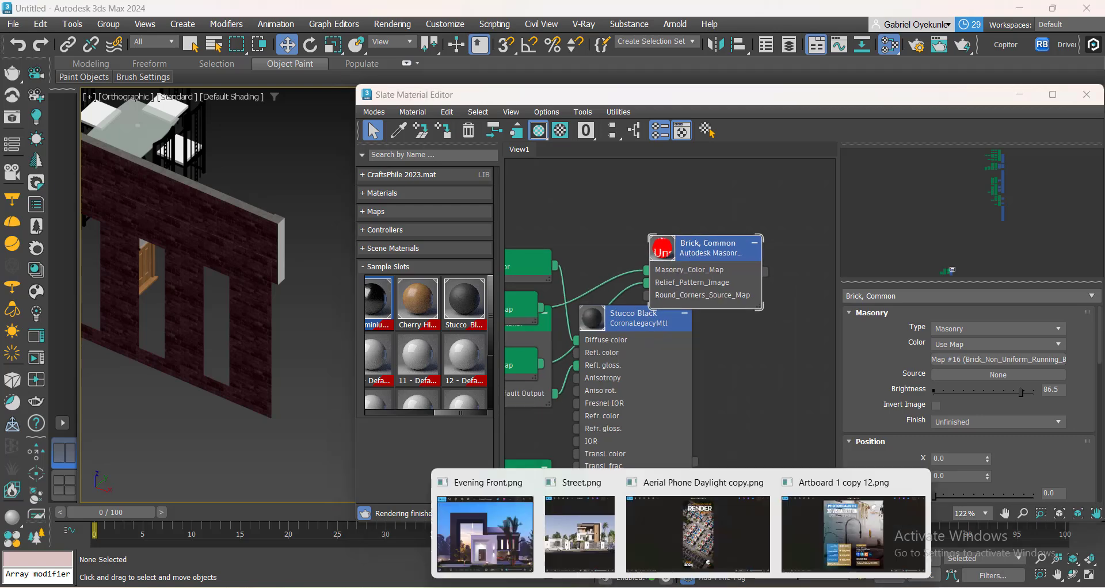
left_click(482, 541)
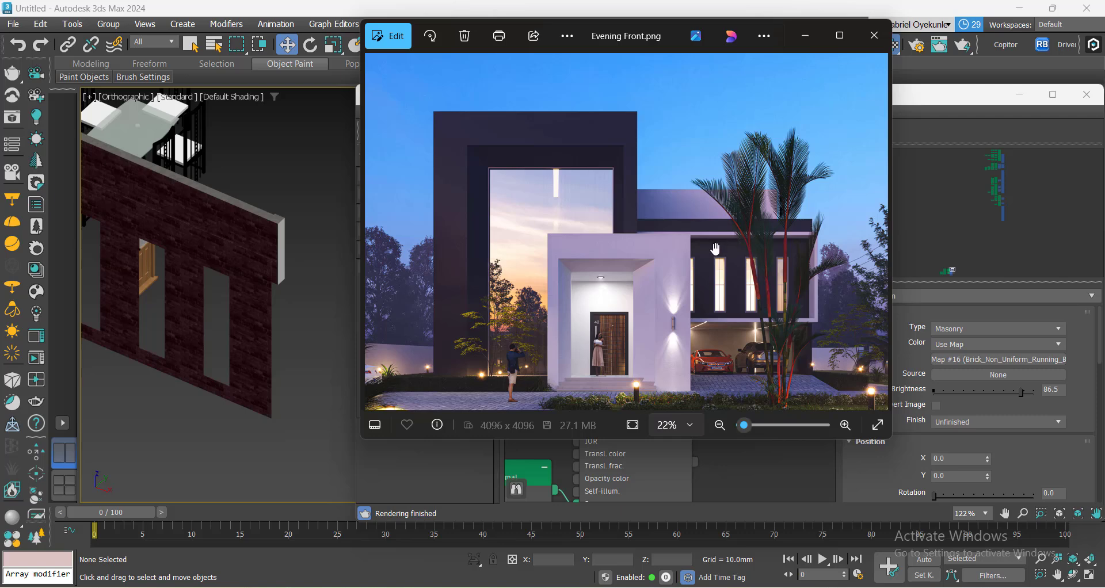
left_click(806, 39)
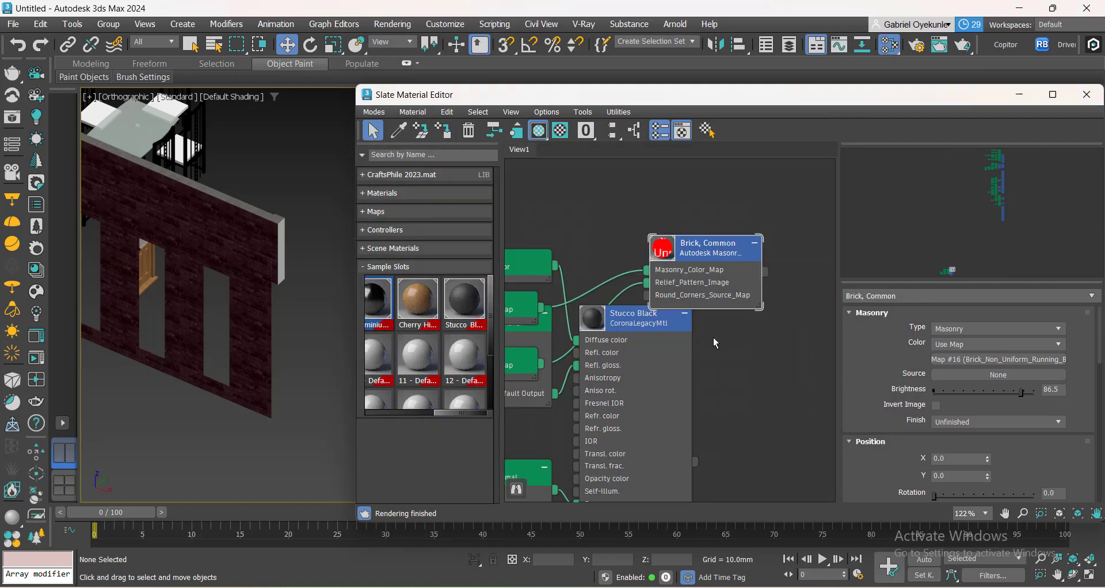
Replace the Brick, Common material with Stucco Black from the sample slots.
right_click(687, 258)
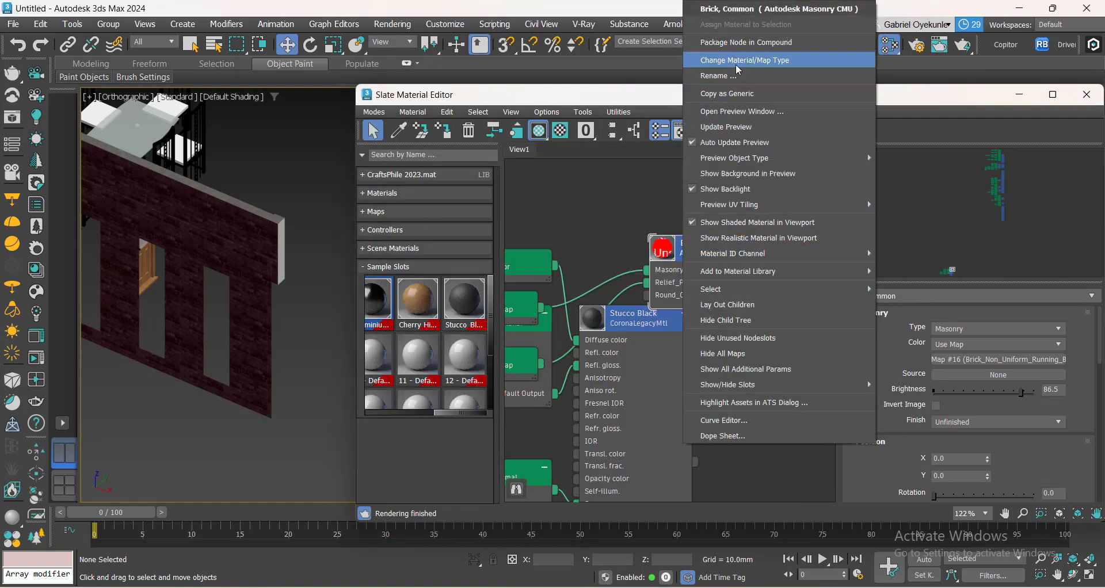
left_click(713, 91)
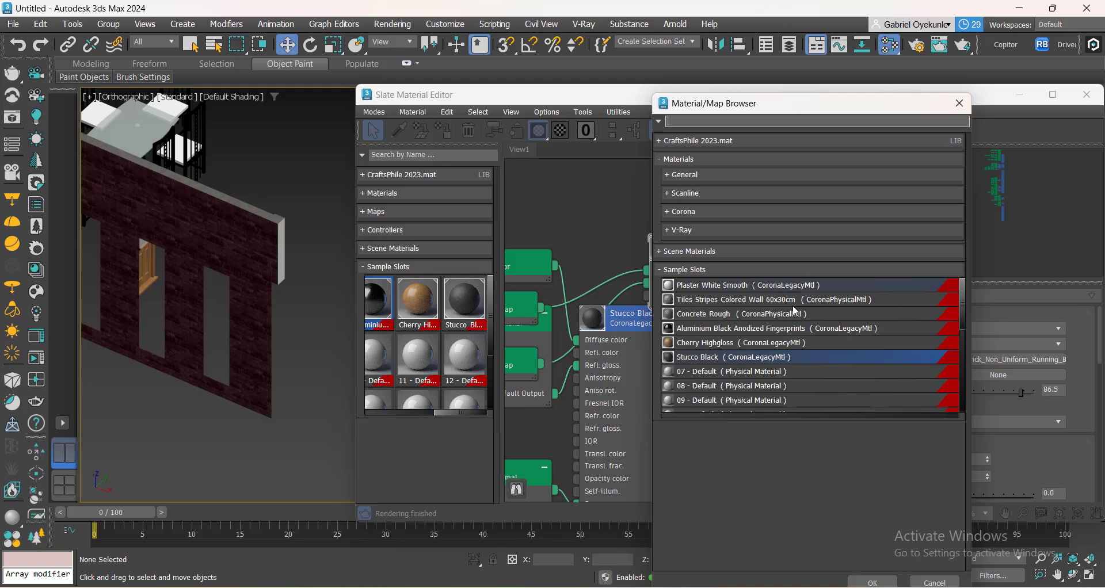
double_click(719, 359)
left_click(526, 342)
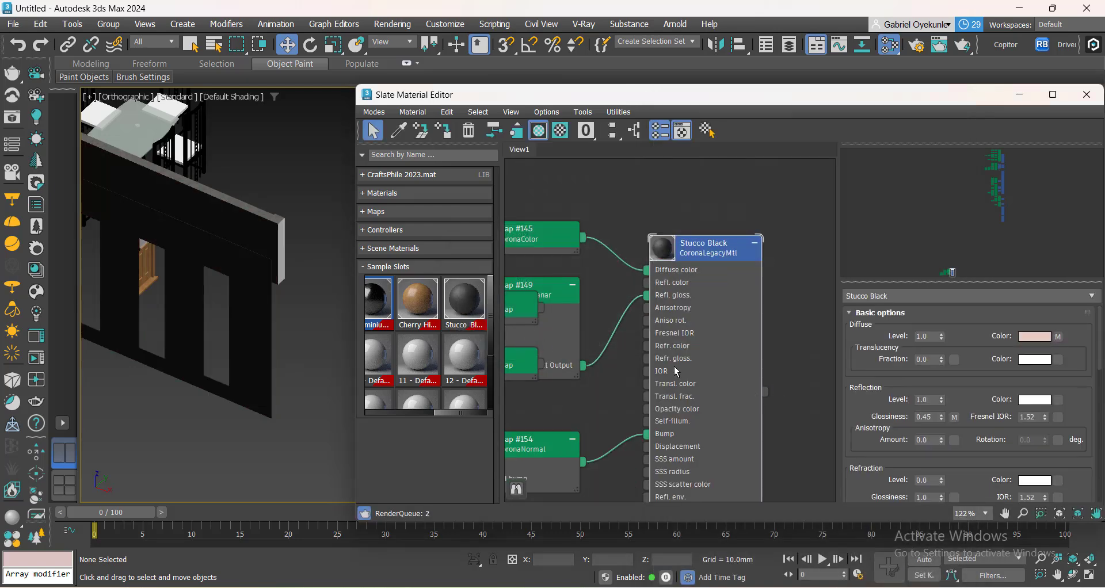
Sample the multi-material of the band along the top of the windowed wall into the node view and check its sub-materials.
scroll(697, 380, "down", 4)
scroll(696, 379, "down", 10)
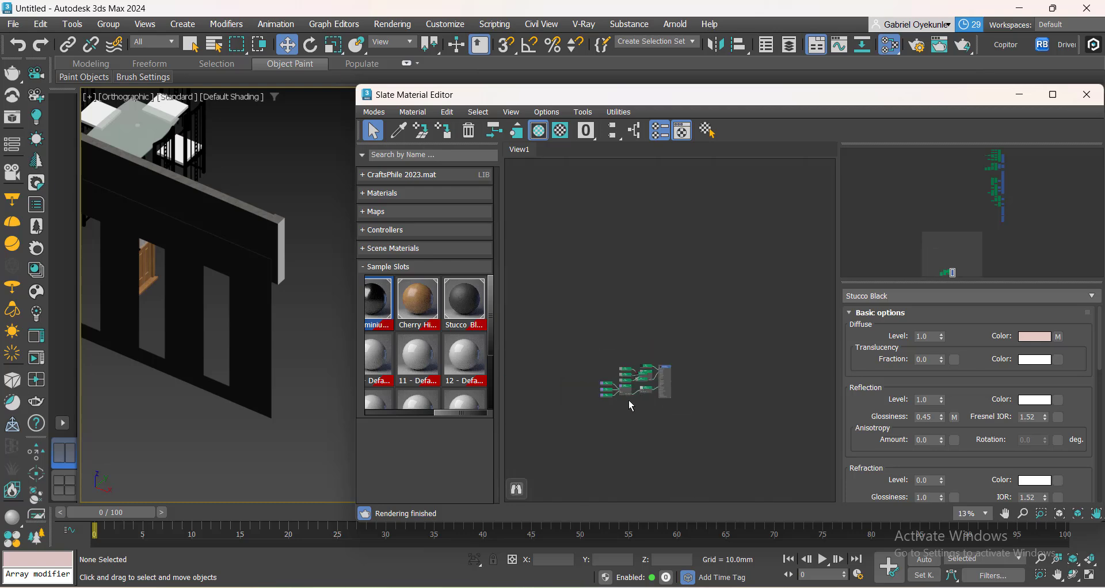
scroll(299, 220, "up", 5)
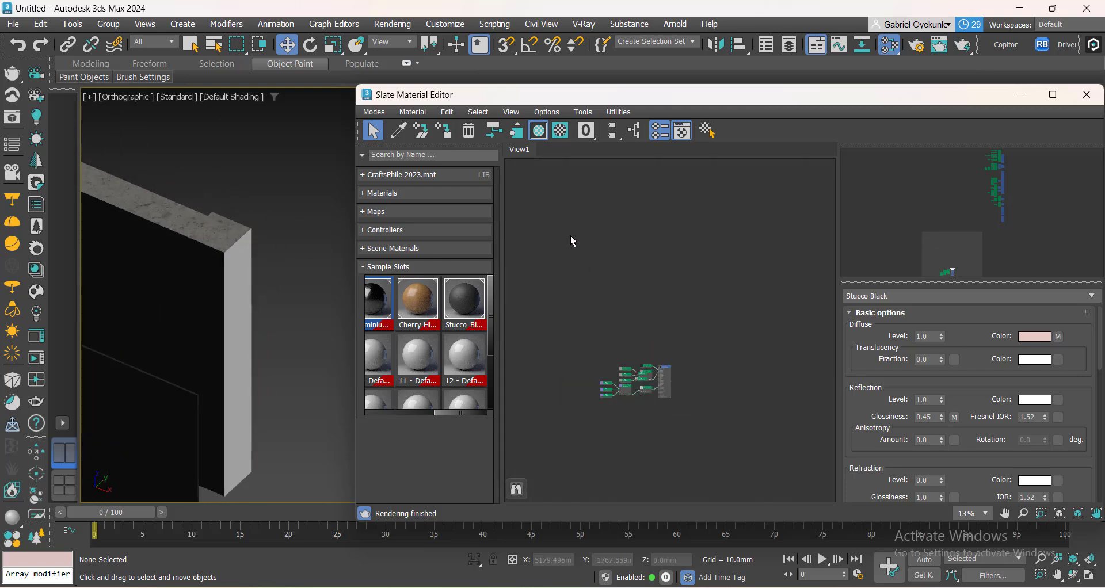
left_click(406, 134)
left_click(232, 389)
scroll(720, 342, "up", 10)
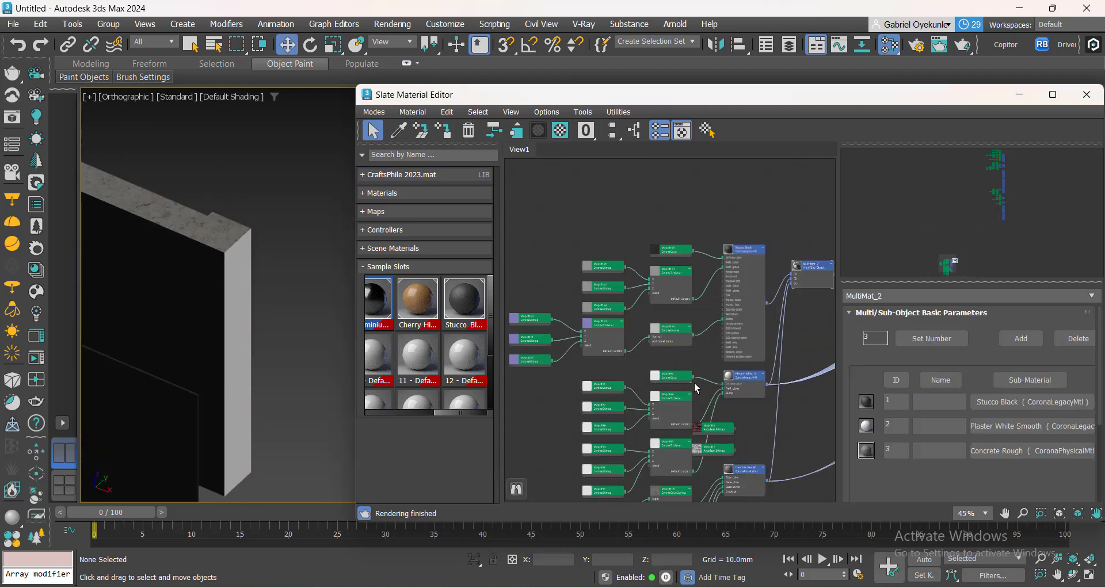
scroll(628, 364, "down", 5)
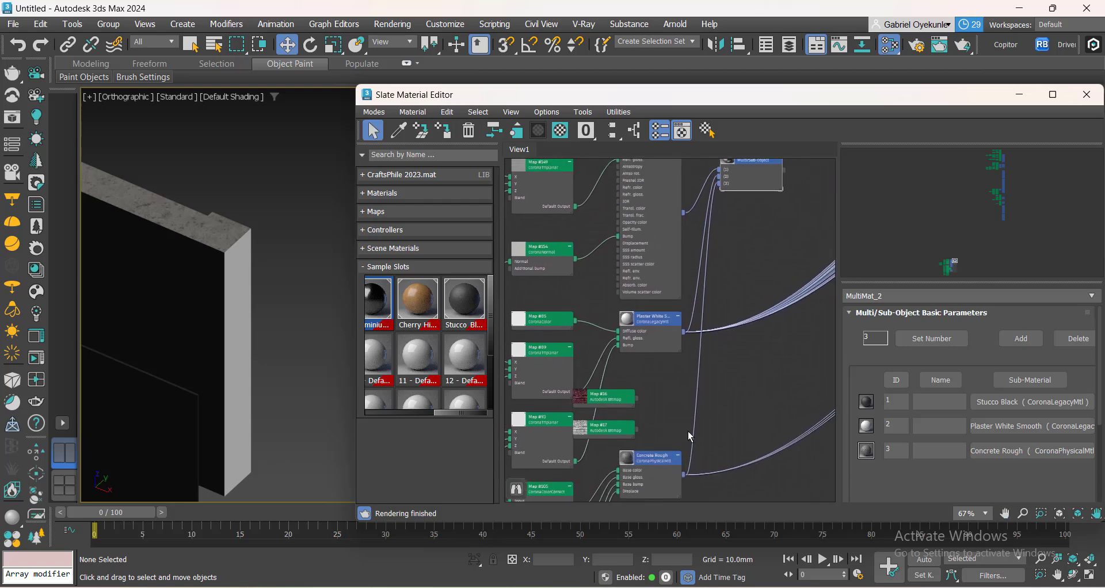
Select the band along the top of the windowed wall with all objects similar to it and hide them.
left_click(190, 324)
right_click(192, 322)
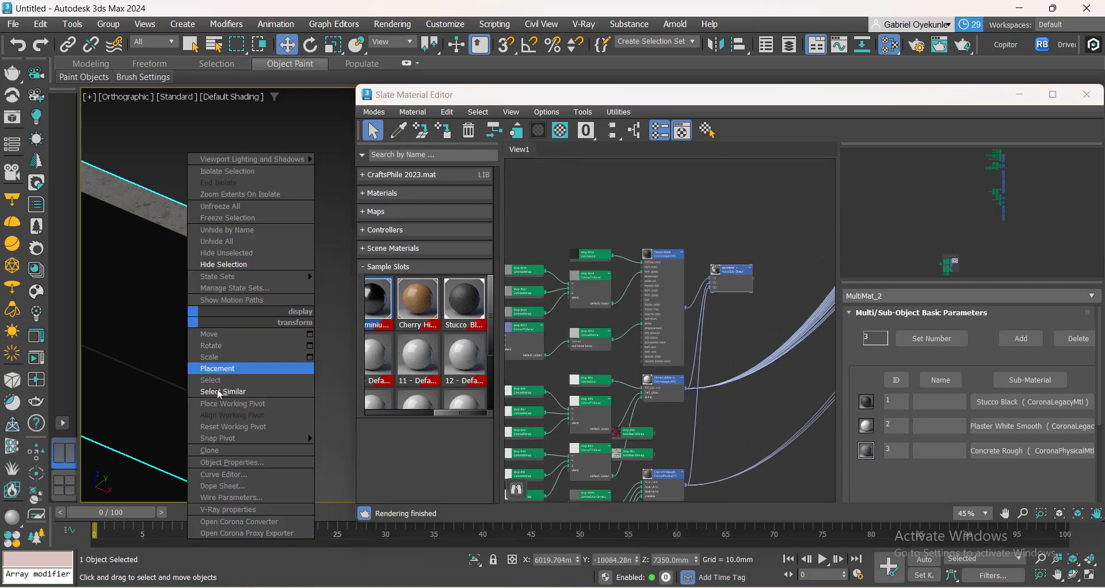
left_click(228, 399)
scroll(246, 313, "down", 5)
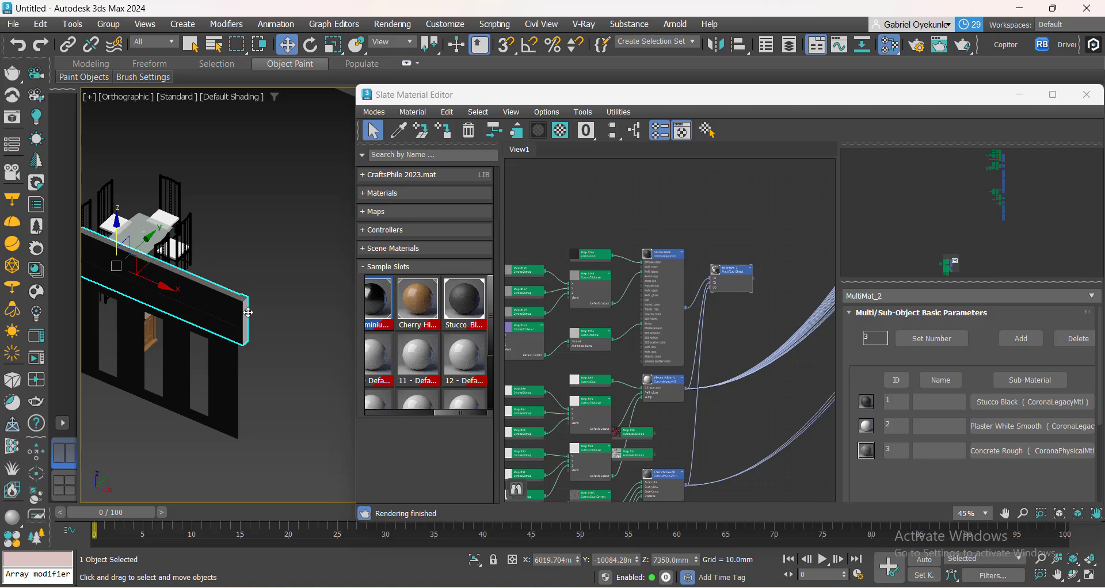
right_click(269, 235)
left_click(294, 175)
scroll(251, 305, "down", 5)
scroll(233, 315, "up", 4)
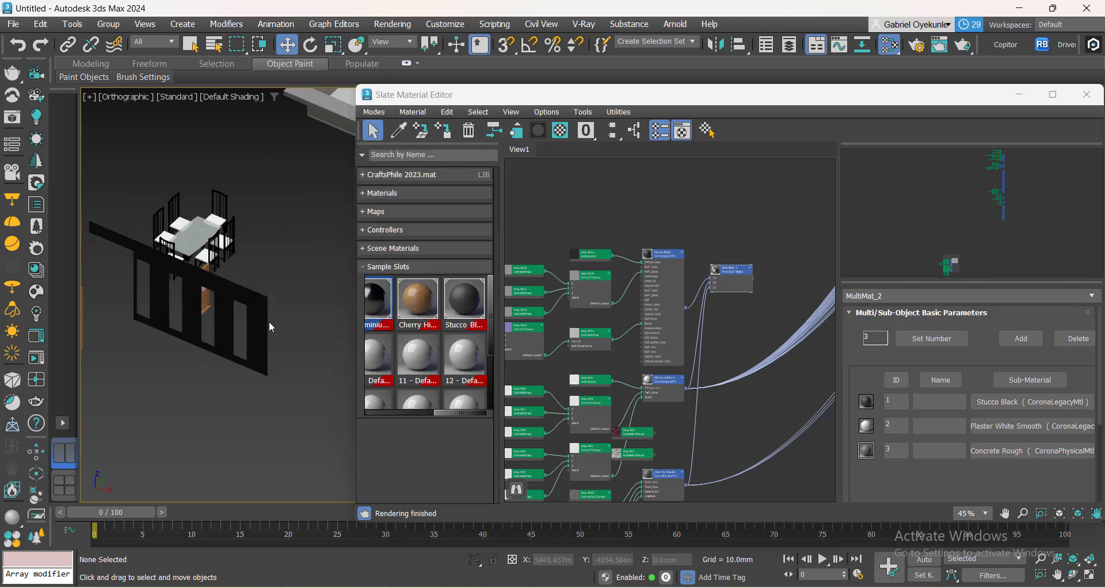
Select the black wall with the window openings near the dining set and hide it.
left_click(261, 323)
right_click(261, 323)
left_click(288, 262)
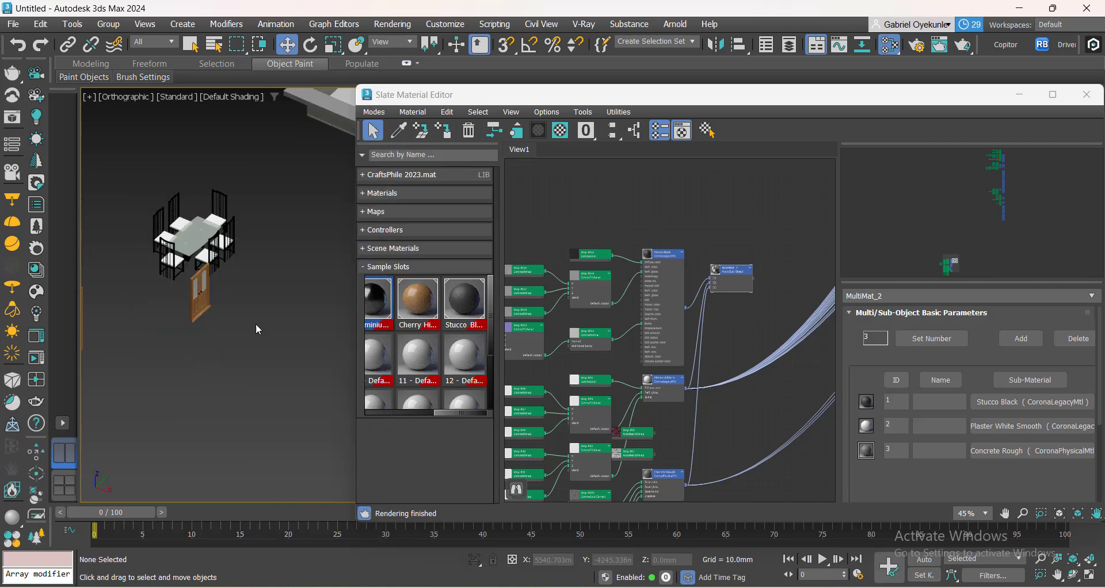
Select the long grey slab and lay out all nodes in the node view.
scroll(254, 326, "down", 4)
middle_click_drag(254, 326, 298, 327)
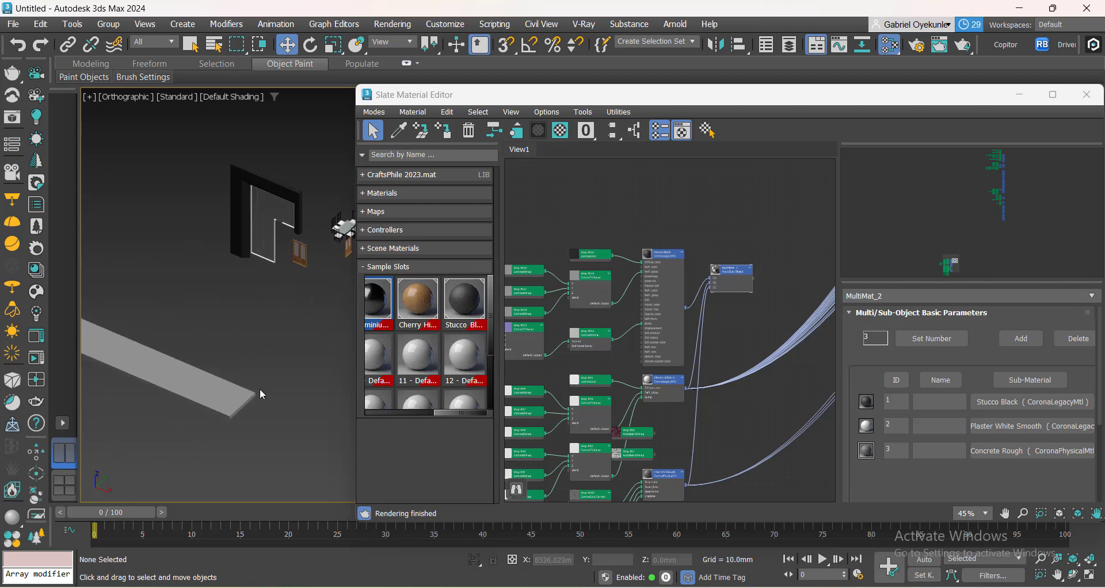
middle_click_drag(263, 395, 248, 383)
left_click(197, 400)
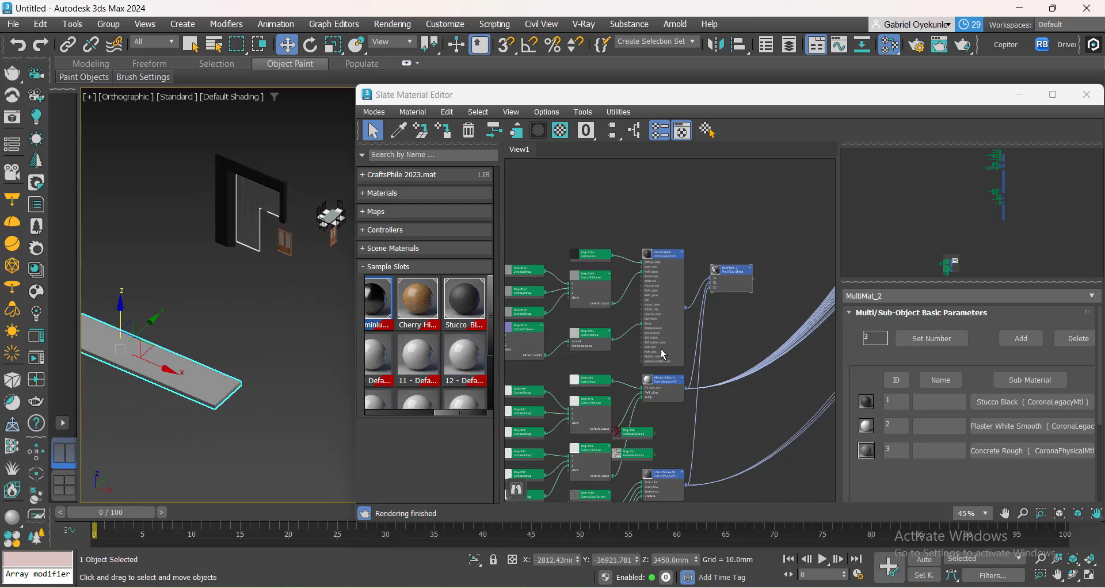
left_click(617, 132)
Assign the Concrete Roughboard material to the selected long slab and show it in the viewport.
scroll(687, 284, "down", 6)
middle_click_drag(715, 380, 678, 328)
scroll(673, 368, "up", 8)
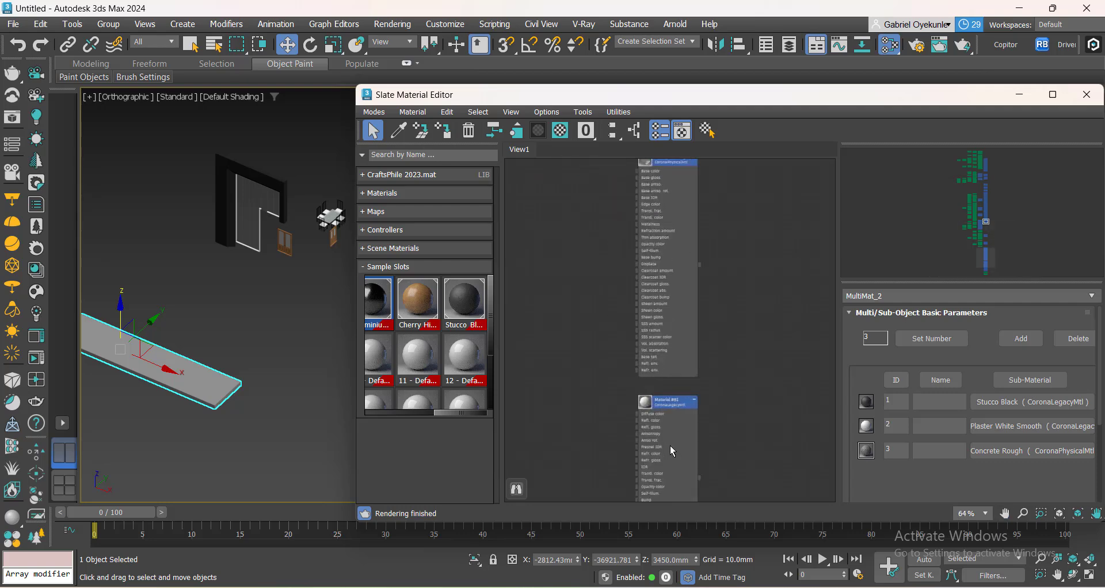
scroll(672, 384, "down", 3)
scroll(689, 320, "up", 8)
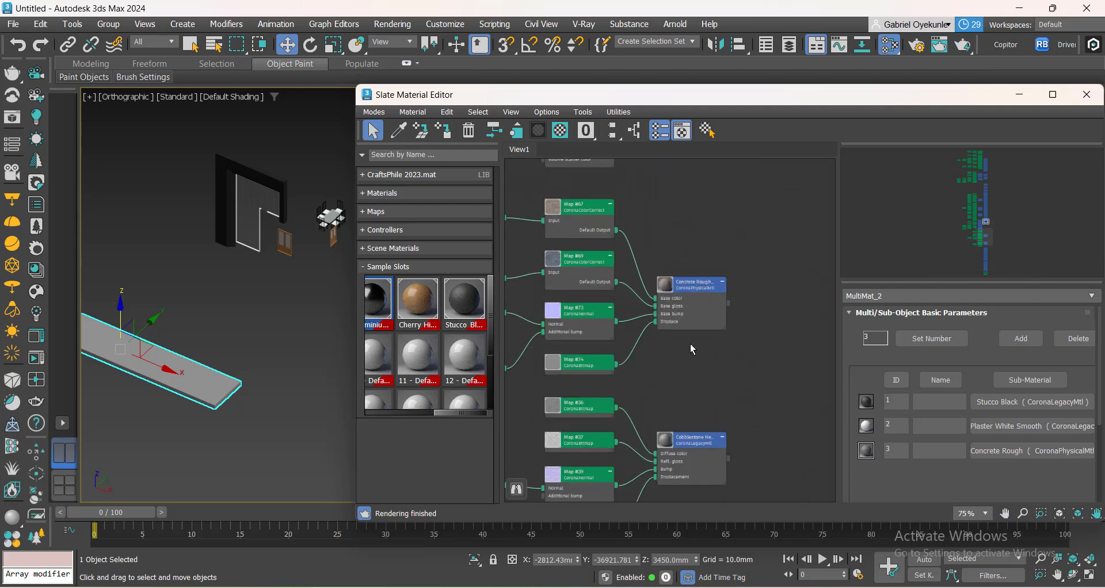
scroll(708, 316, "up", 1)
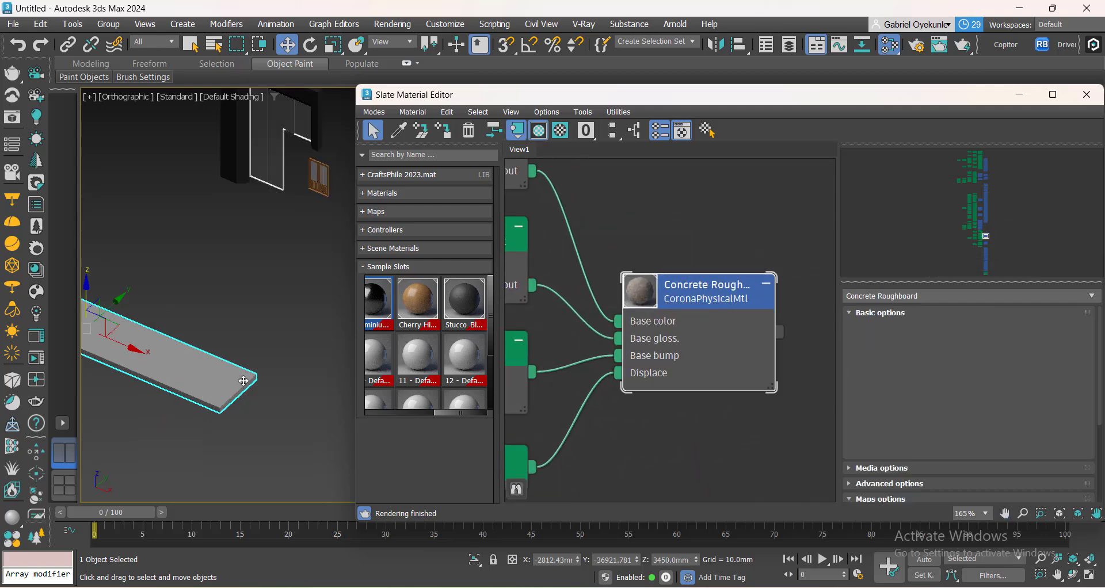
scroll(203, 403, "up", 5)
scroll(207, 403, "down", 6)
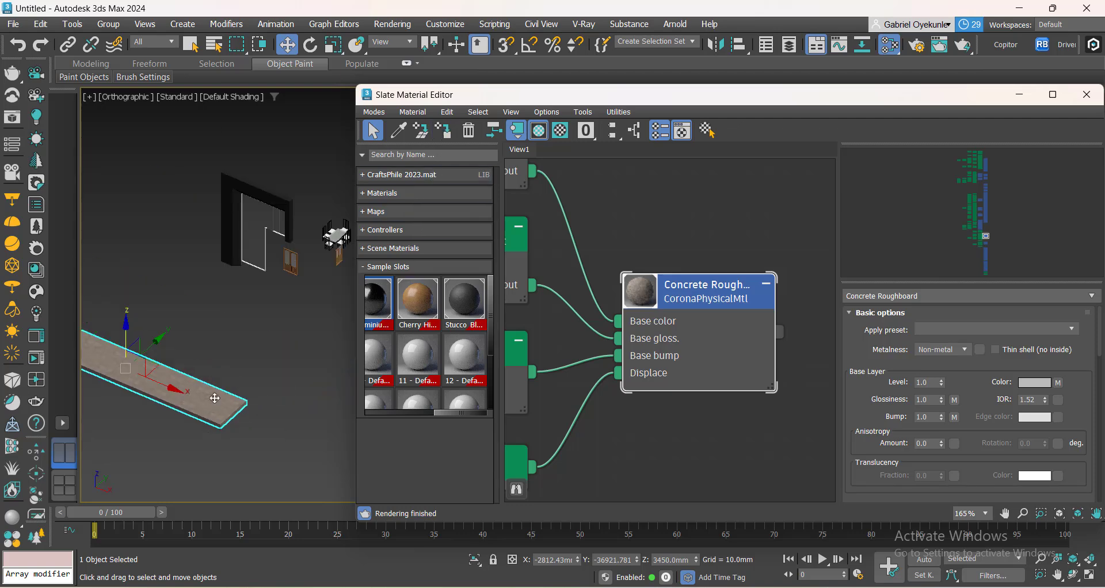
right_click(201, 327)
scroll(148, 307, "up", 5)
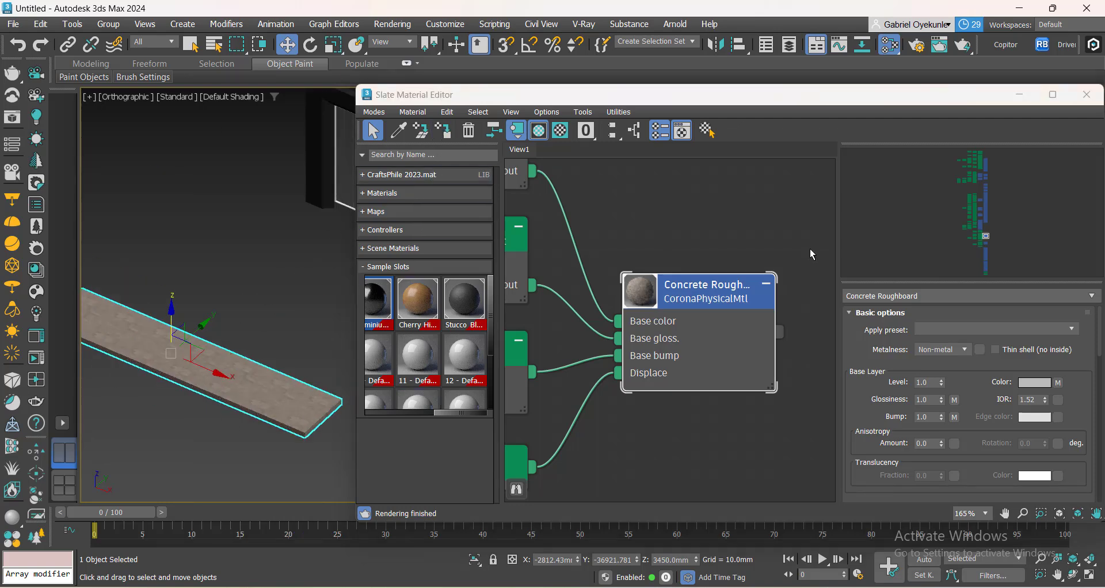
Assign the Concrete Rough material to the long slab and hide the slab.
scroll(668, 336, "down", 8)
middle_click_drag(655, 471, 649, 399)
scroll(649, 399, "up", 5)
scroll(658, 395, "down", 4)
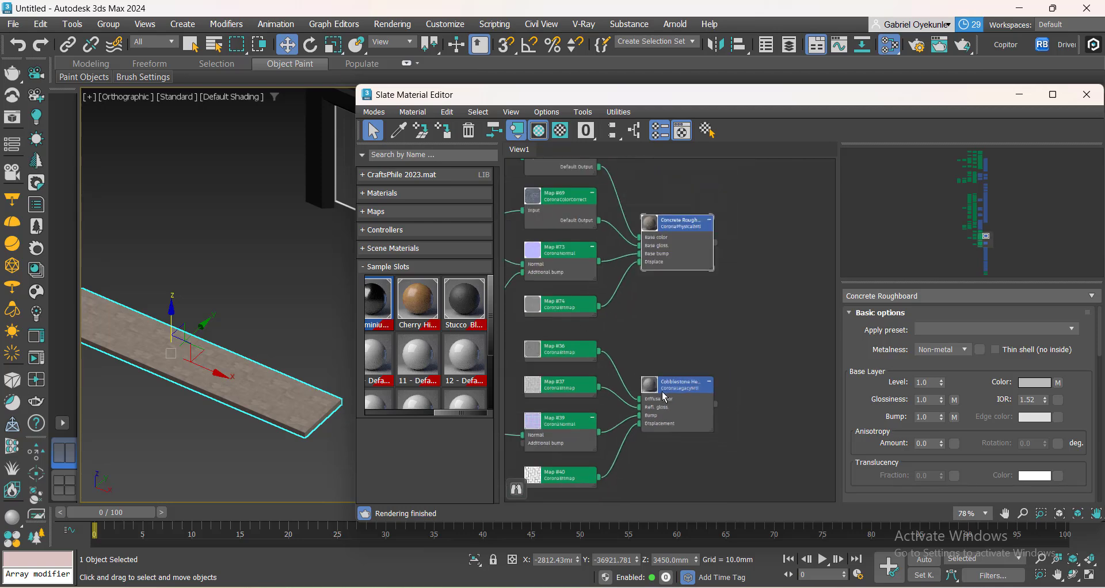
middle_click_drag(694, 266, 666, 451)
middle_click_drag(665, 257, 662, 348)
middle_click_drag(535, 320, 595, 410)
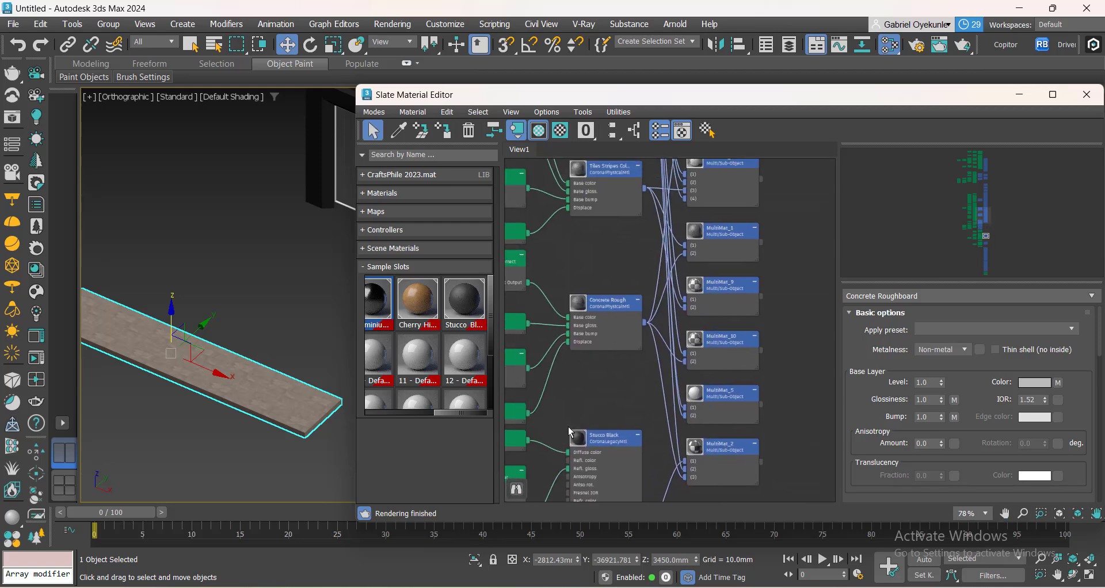
scroll(594, 412, "up", 3)
middle_click_drag(607, 232, 632, 276)
scroll(632, 276, "up", 2)
scroll(636, 280, "up", 1)
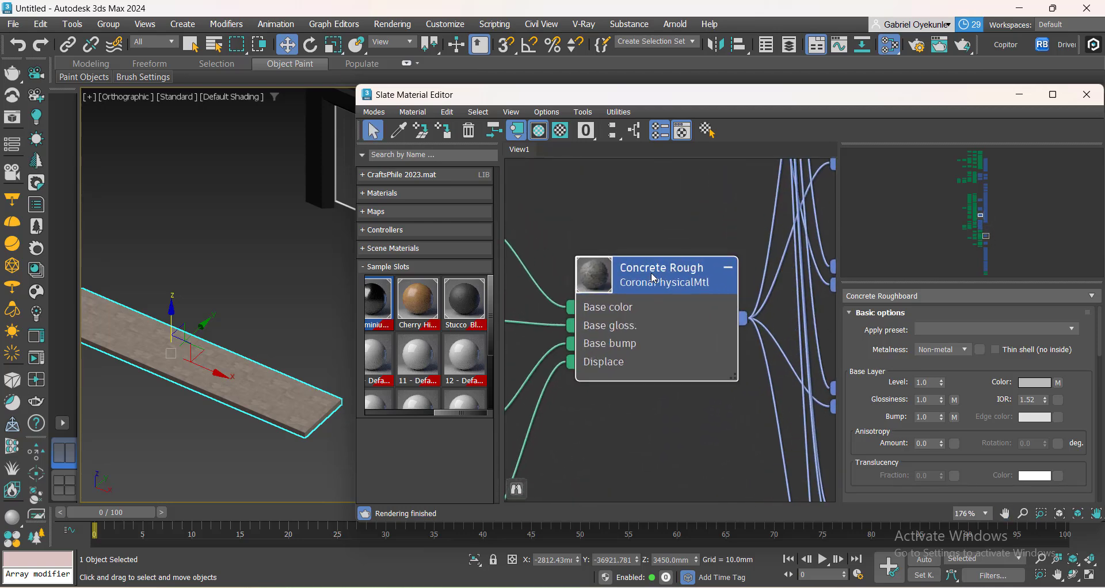
left_click(495, 131)
right_click(232, 213)
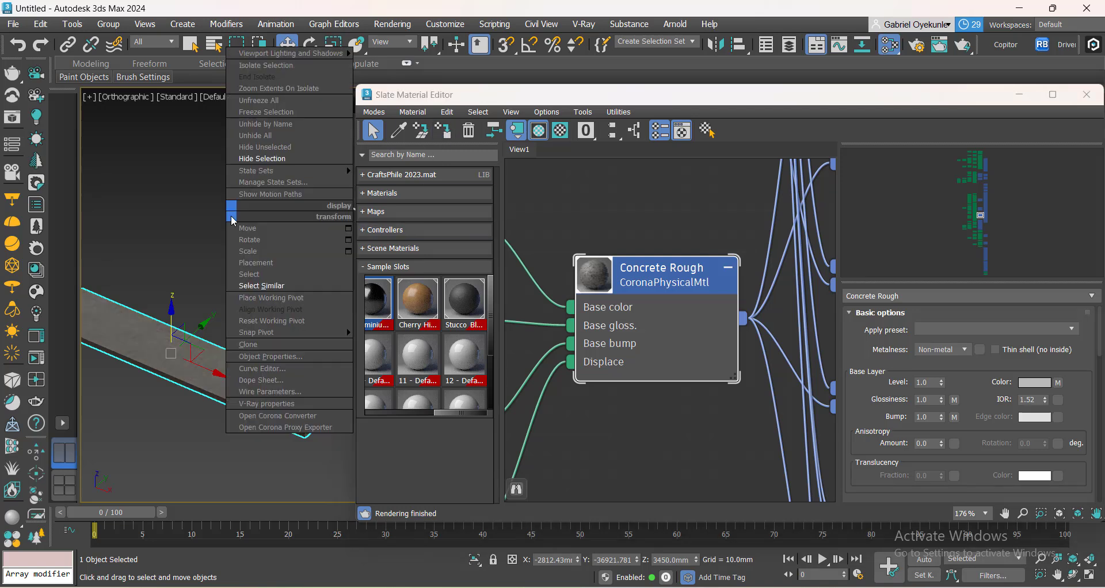
left_click(262, 164)
Select the black wall surrounding the tall white window frame and hide it.
scroll(218, 343, "down", 3)
scroll(258, 342, "up", 4)
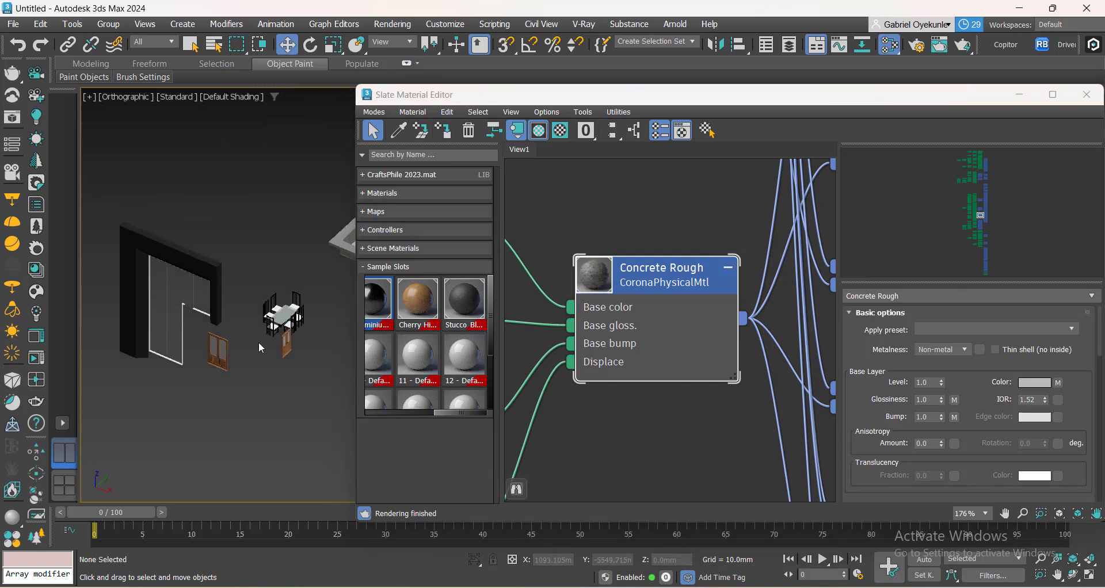
left_click(210, 273)
right_click(213, 270)
left_click(246, 217)
Select a white window frame member together with all frame members similar to it.
scroll(207, 326, "down", 3)
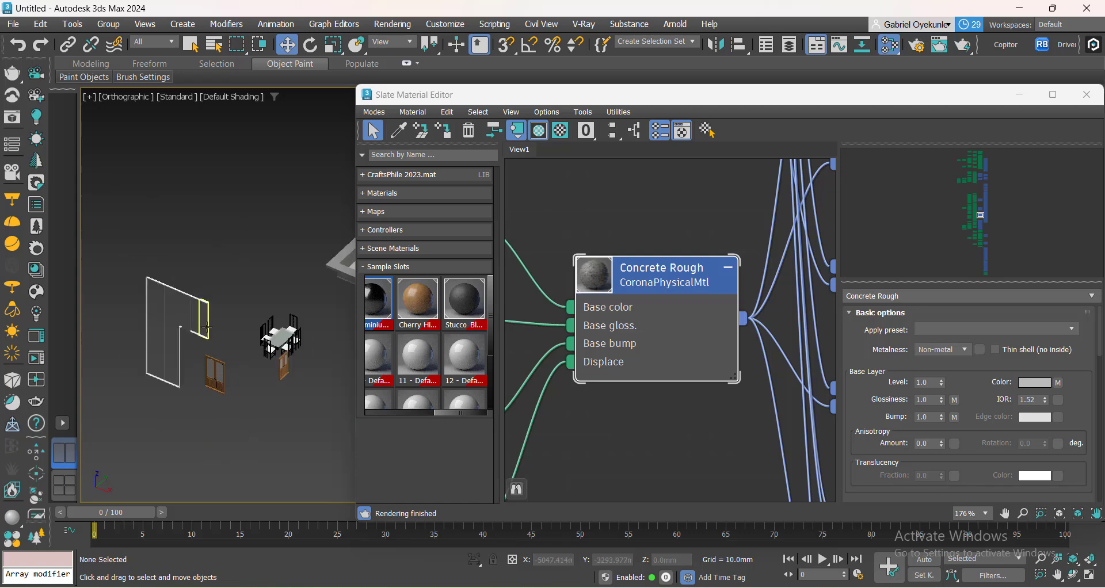
middle_click_drag(256, 370, 298, 329)
scroll(267, 327, "up", 4)
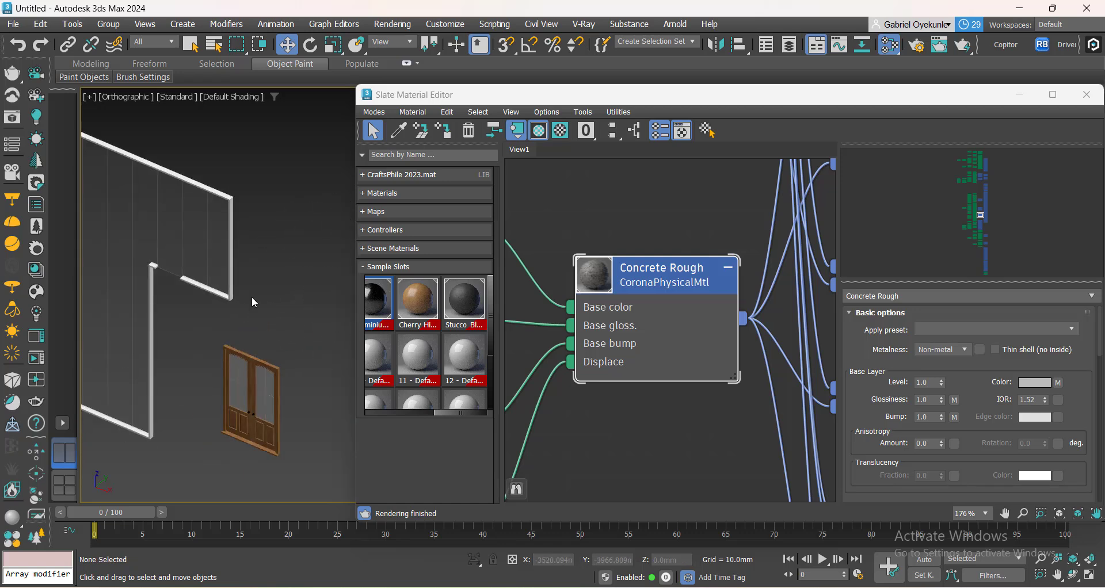
scroll(251, 298, "down", 5)
scroll(296, 270, "up", 6)
scroll(290, 262, "down", 4)
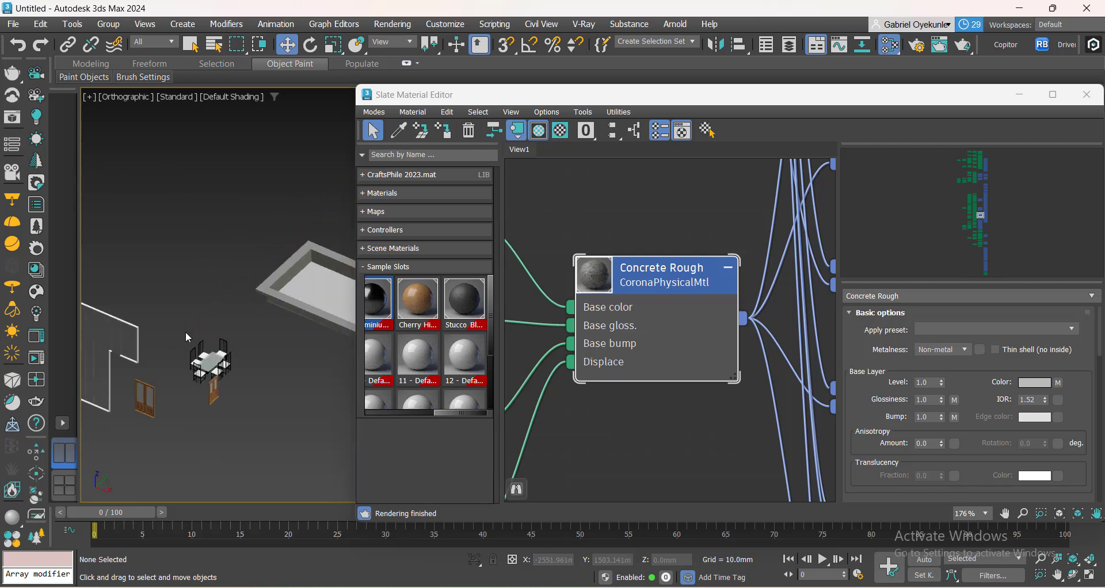
scroll(186, 338, "up", 6)
left_click(138, 325)
right_click(196, 254)
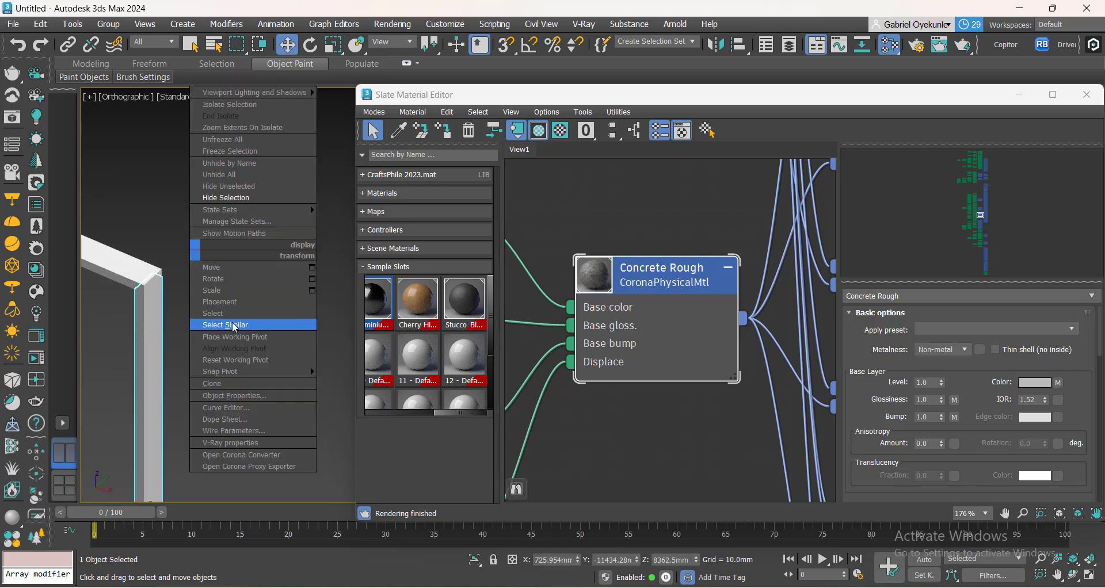
left_click(235, 326)
scroll(261, 261, "down", 3)
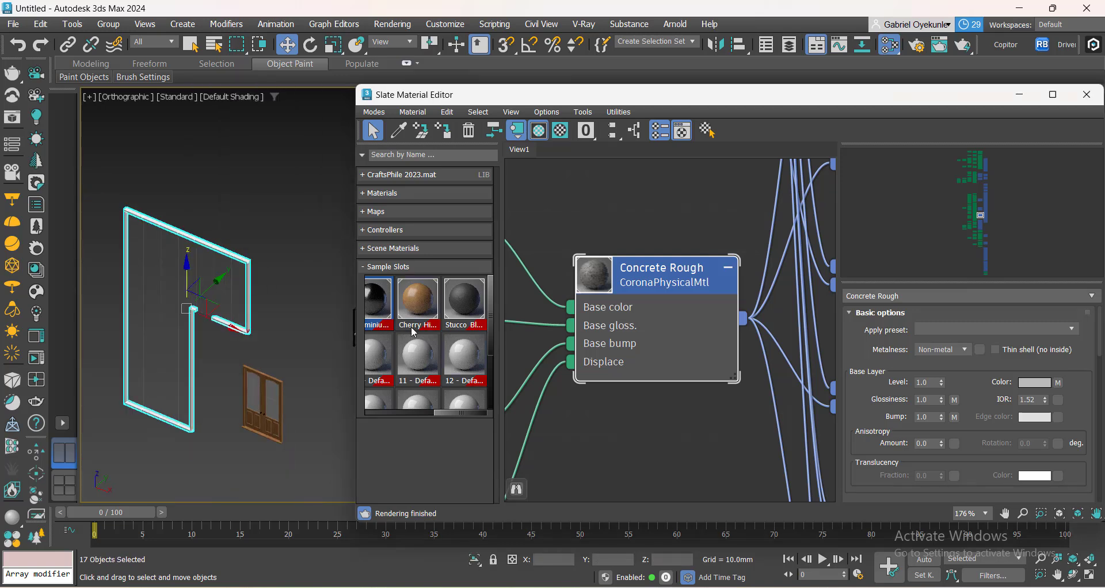
Assign Aluminium Black Anodized Fingerprints to the selected window frame members and hide them.
left_click_drag(415, 333, 675, 198)
left_click(691, 363)
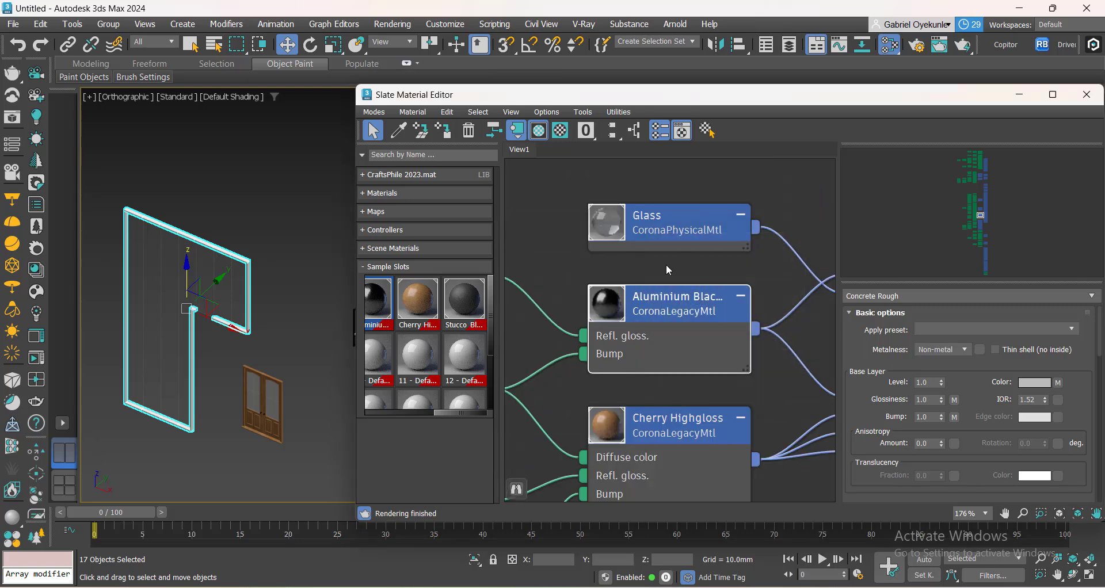
left_click(677, 312)
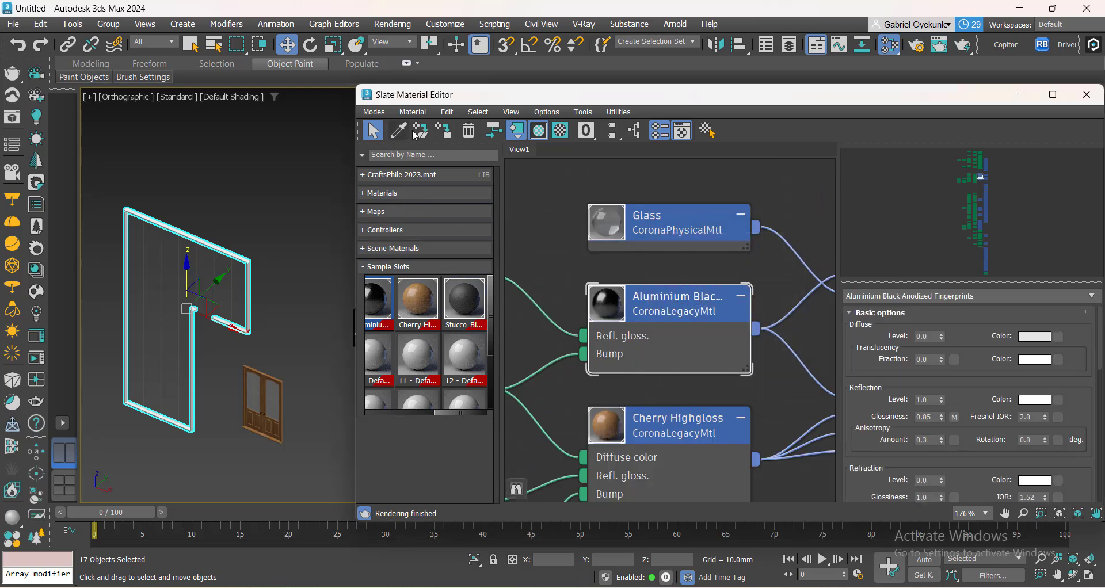
scroll(253, 307, "up", 3)
right_click(262, 240)
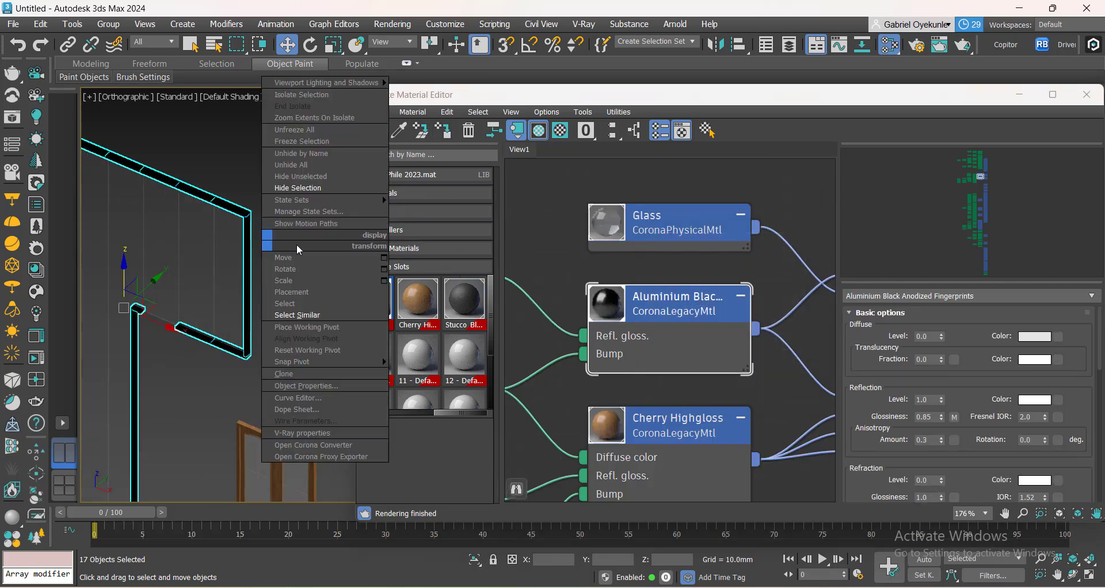
left_click(301, 188)
Sample the material of a window pane, then select all panes similar to it and hide them.
scroll(262, 282, "down", 3)
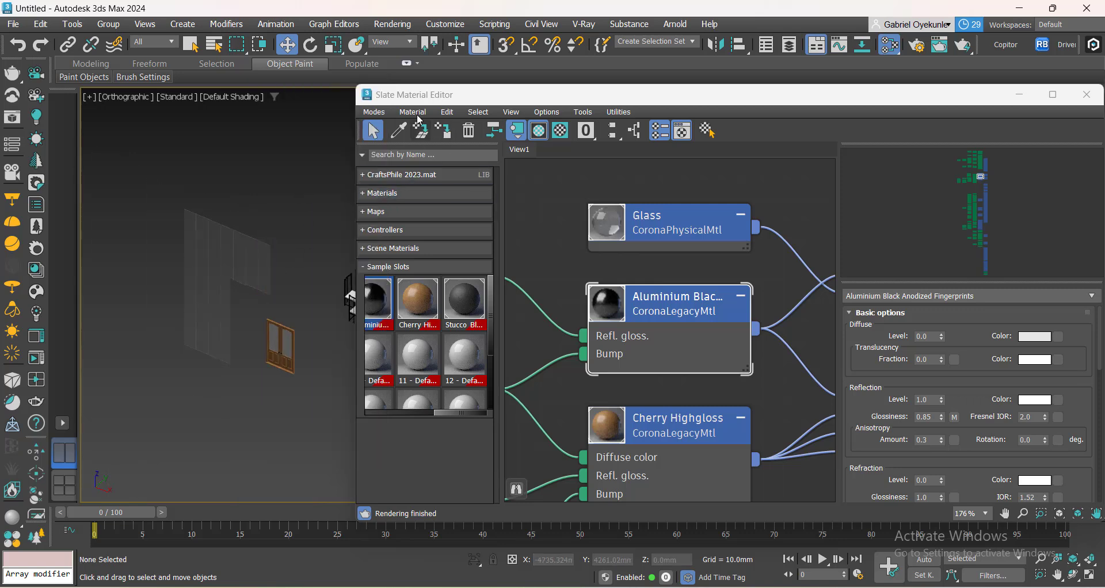
left_click(269, 270)
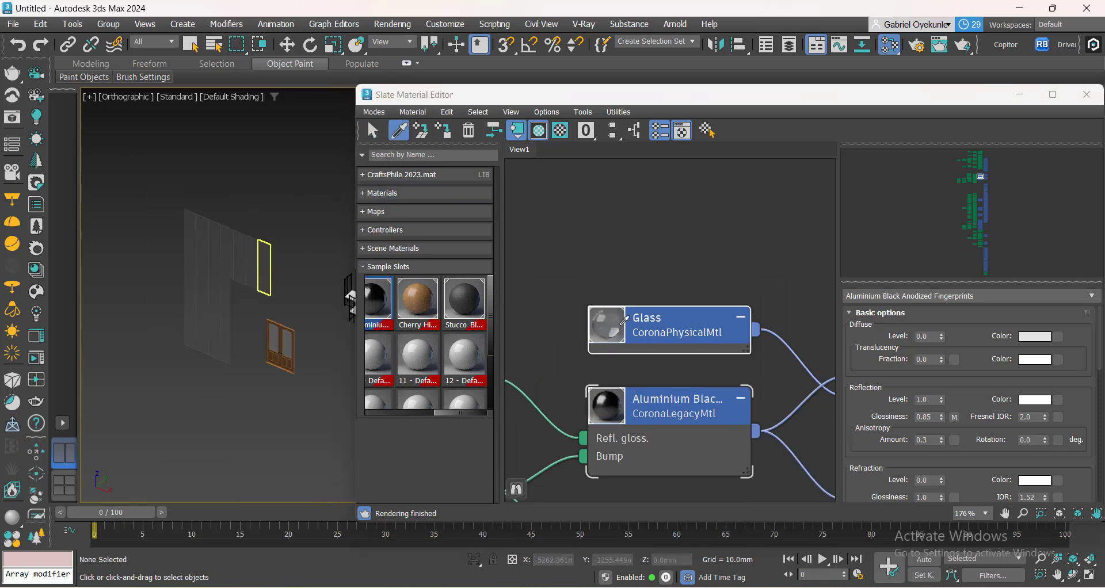
right_click(266, 208)
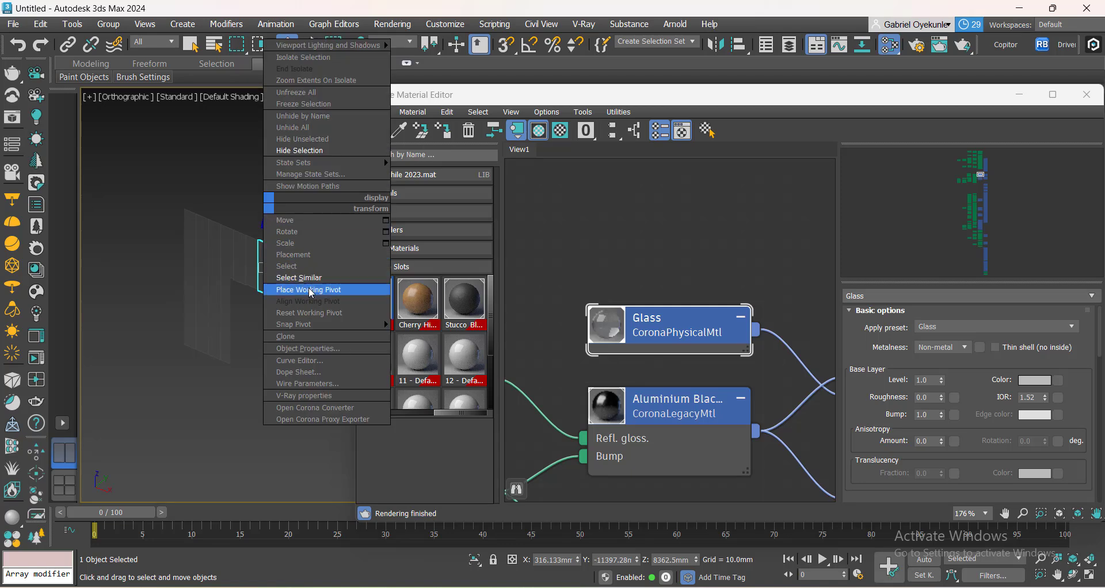
left_click(296, 286)
right_click(259, 205)
left_click(294, 152)
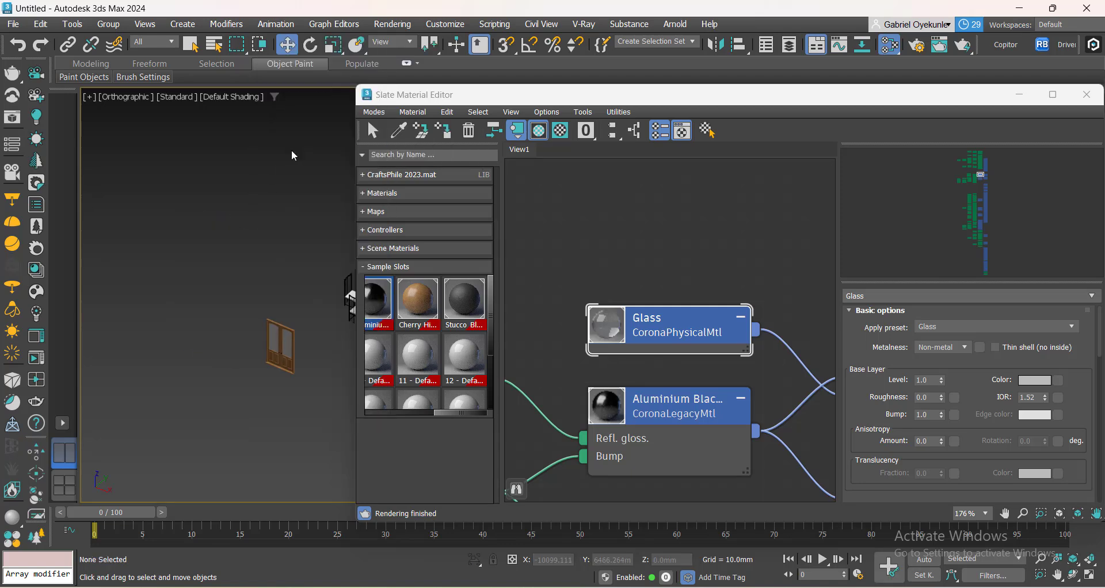
Sample the wooden double door's multi-material into the node view and check its sub-materials, including Door - Glazing.
middle_click_drag(272, 226, 116, 242)
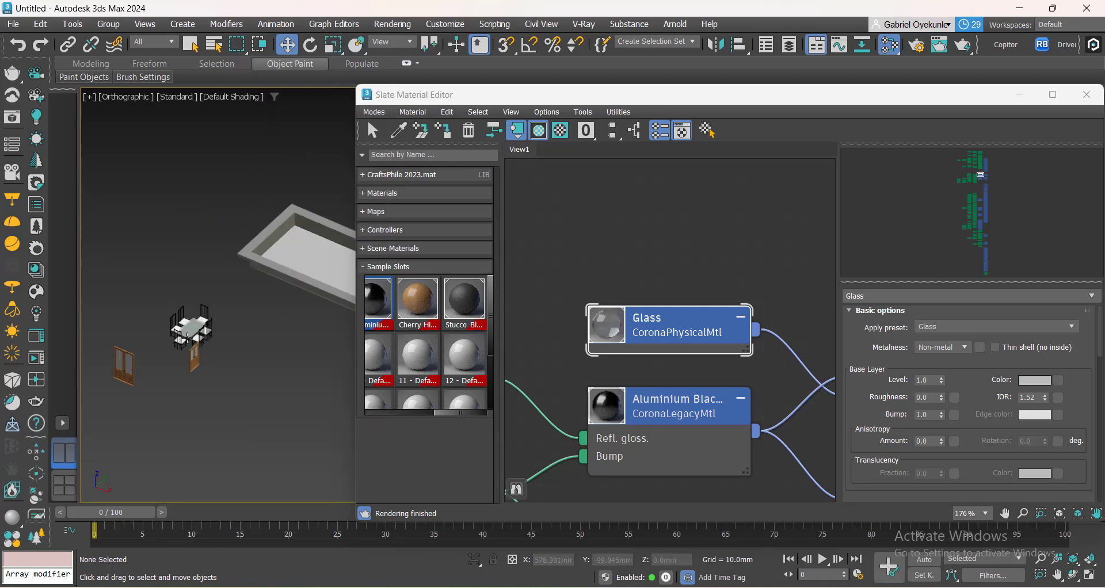
scroll(117, 358, "up", 10)
left_click(399, 131)
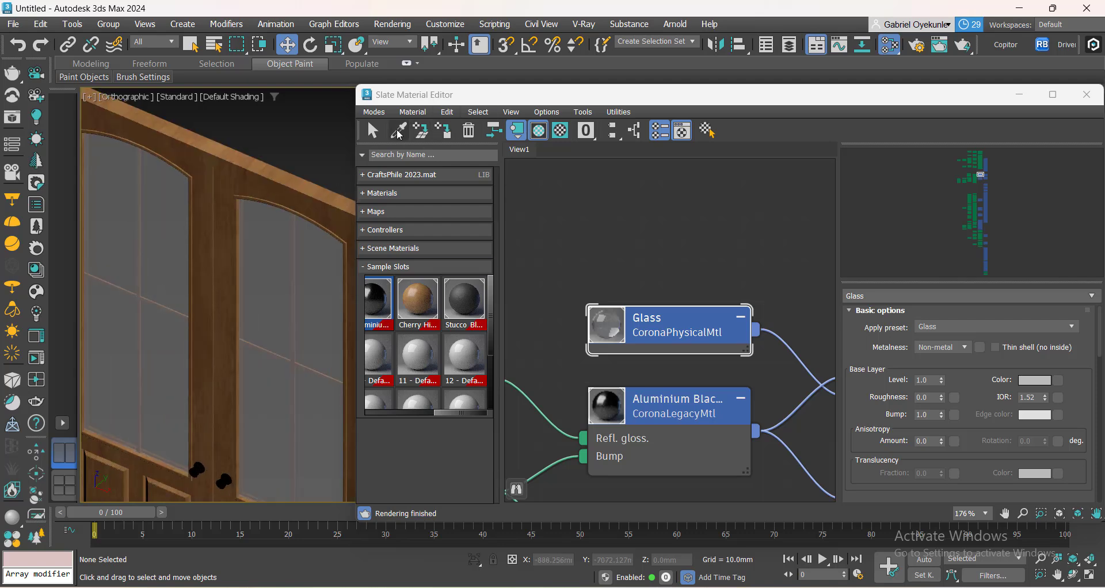
scroll(279, 247, "down", 8)
left_click(278, 254)
scroll(649, 321, "down", 7)
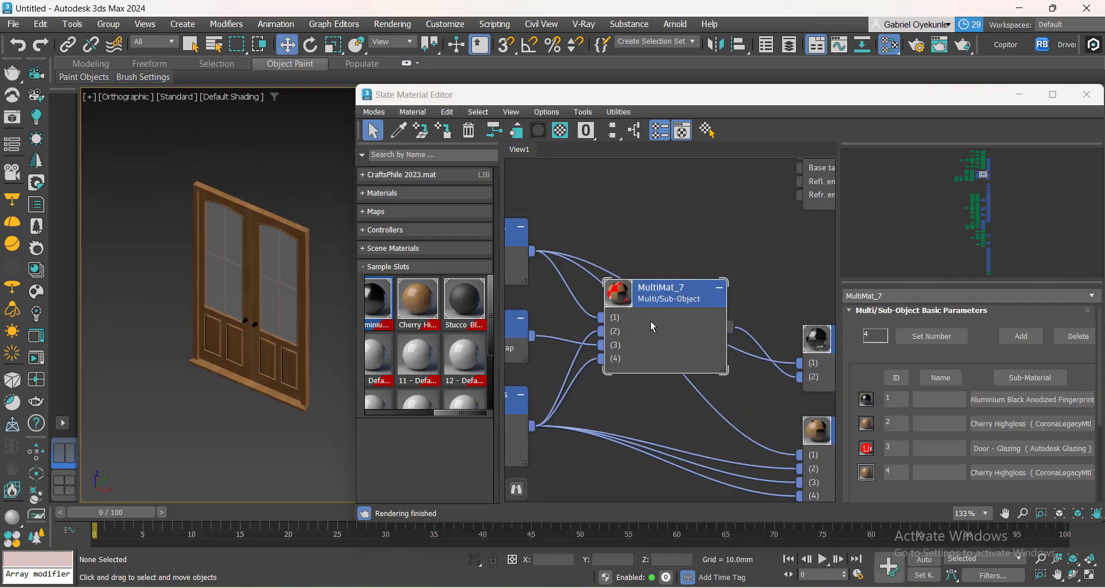
middle_click_drag(602, 345, 718, 348)
scroll(679, 344, "up", 1)
scroll(285, 352, "down", 5)
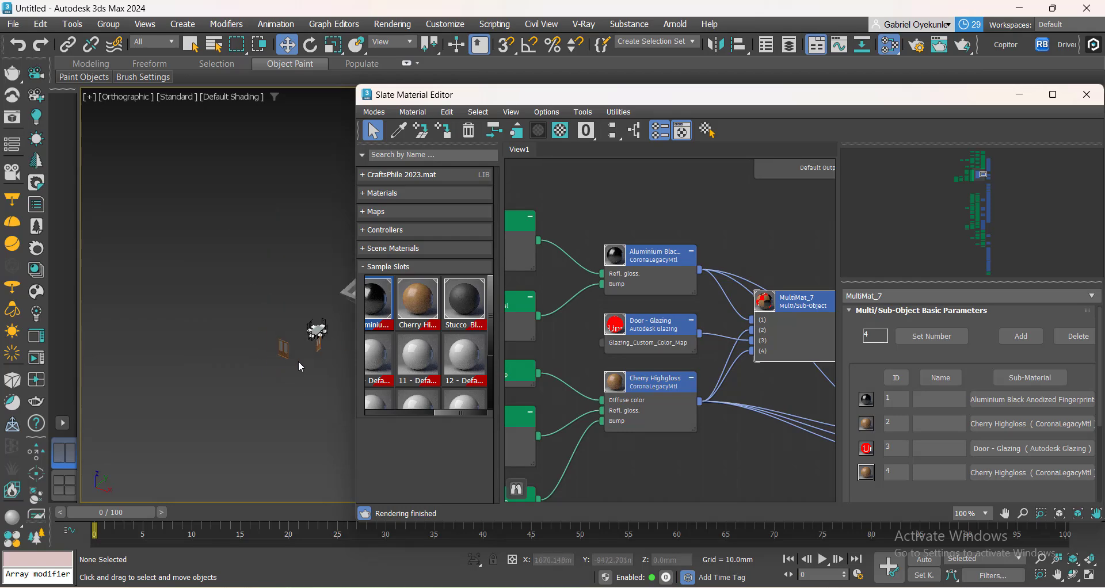
middle_click_drag(670, 350, 665, 369)
scroll(681, 424, "down", 5)
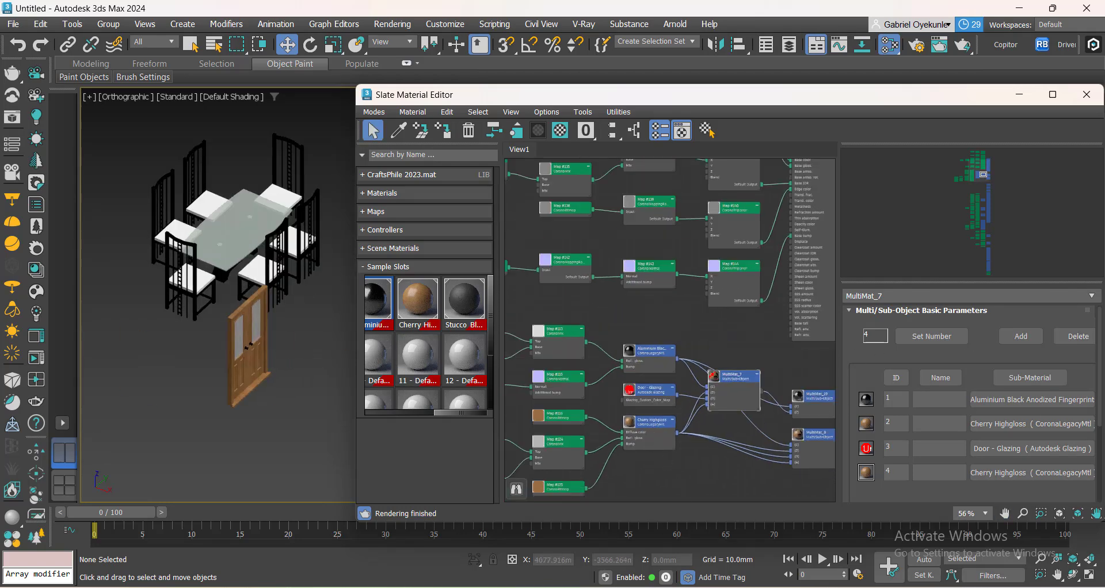
Switch to the material asset browser and open its Glass category.
left_click(807, 587)
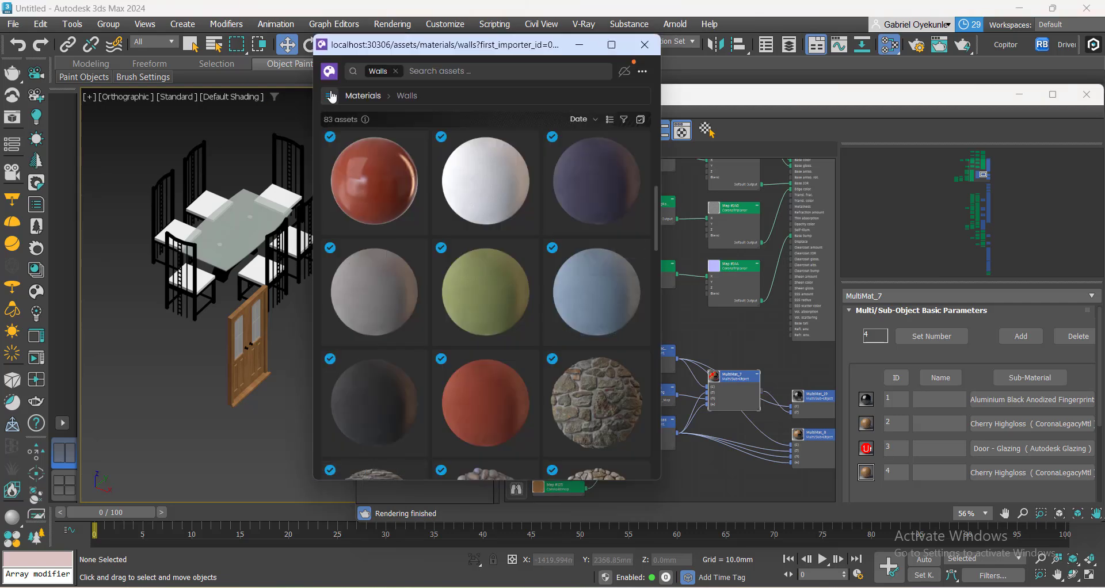
left_click(330, 96)
scroll(400, 324, "down", 5)
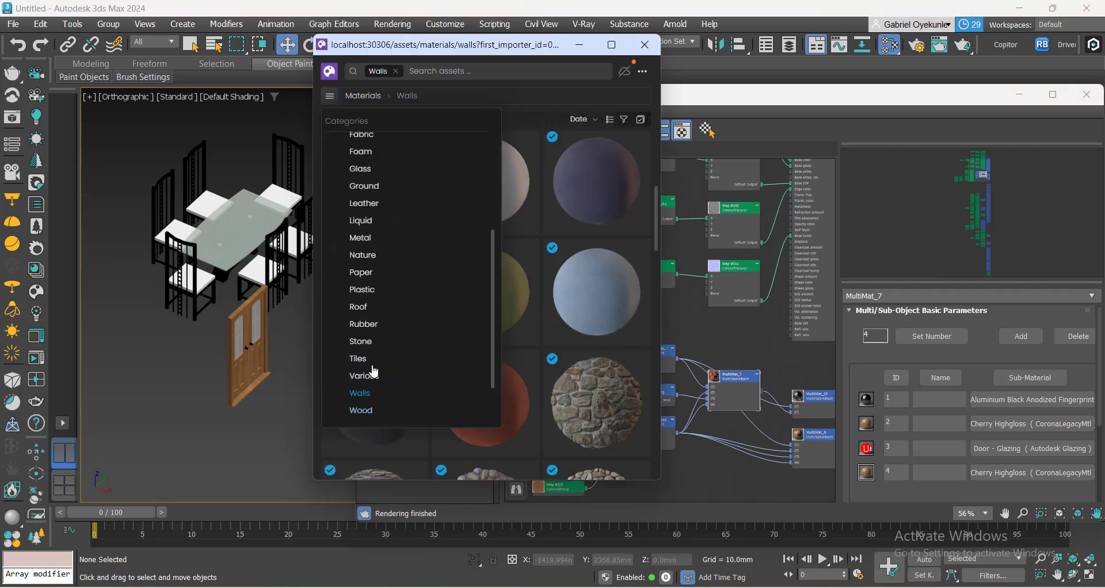
scroll(374, 371, "up", 5)
left_click(377, 335)
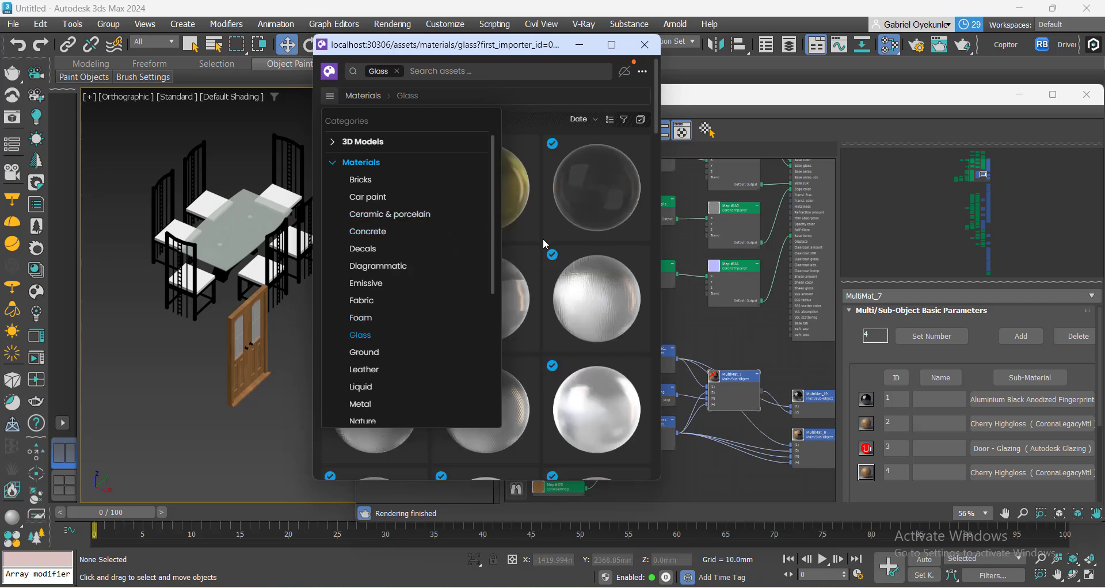
left_click(544, 239)
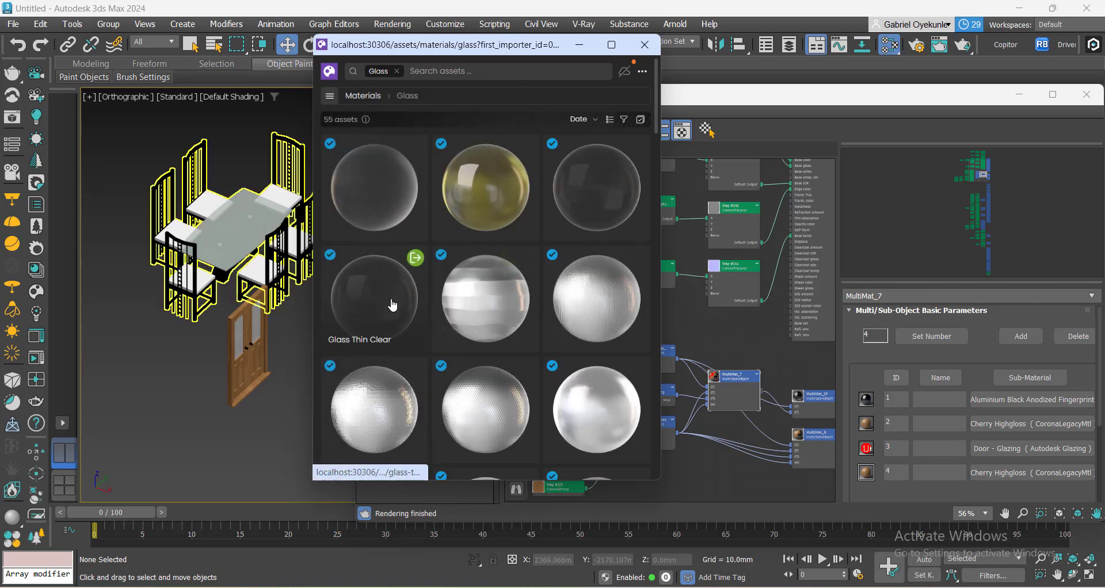
Browse the glass materials and add Glass Amber to the material node view.
scroll(476, 328, "down", 6)
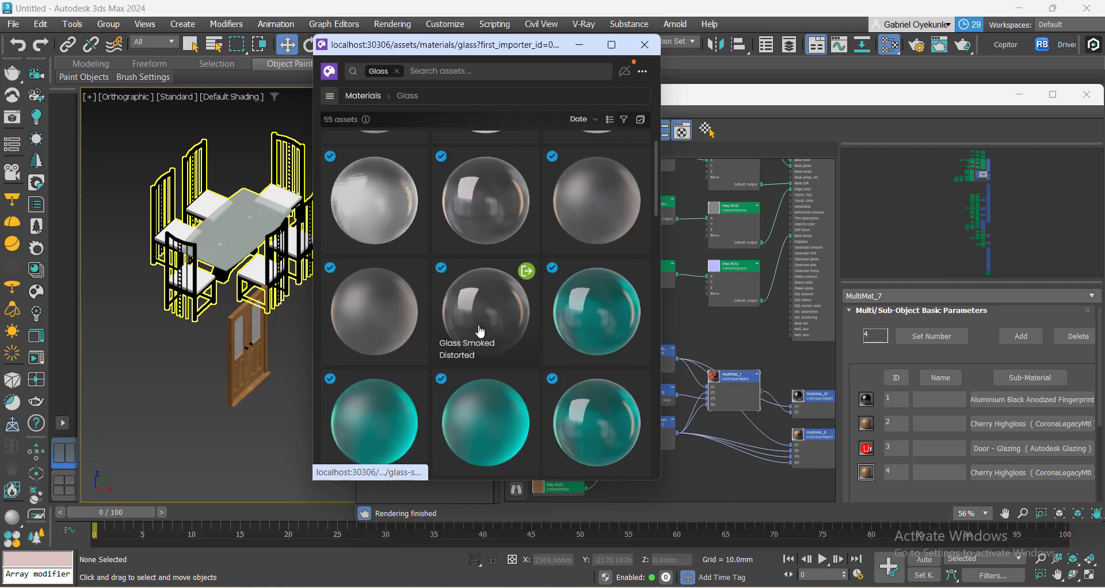
scroll(487, 269, "up", 2)
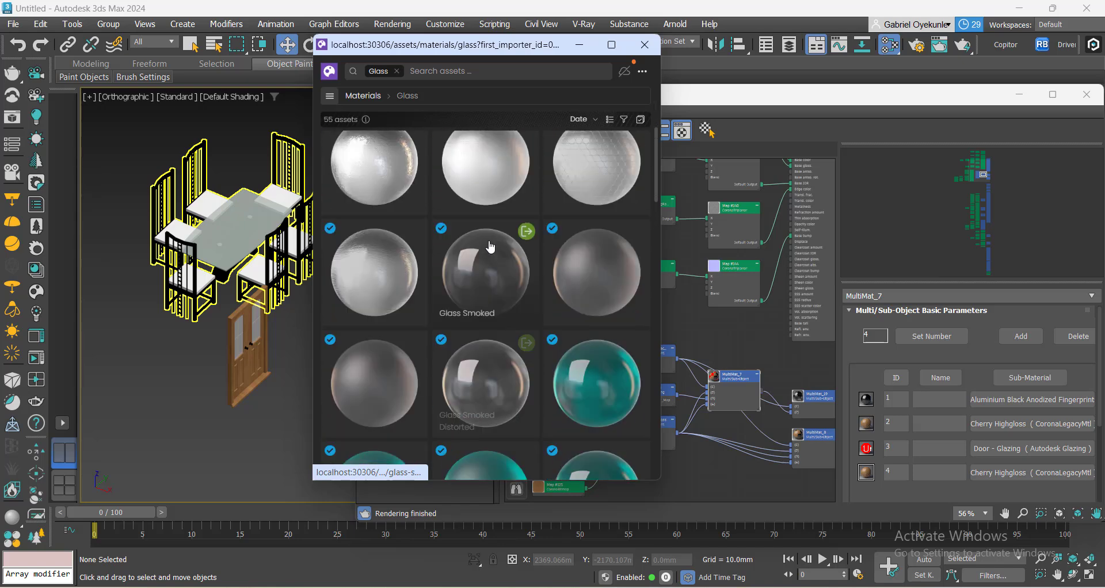
scroll(487, 269, "up", 1)
scroll(461, 282, "down", 2)
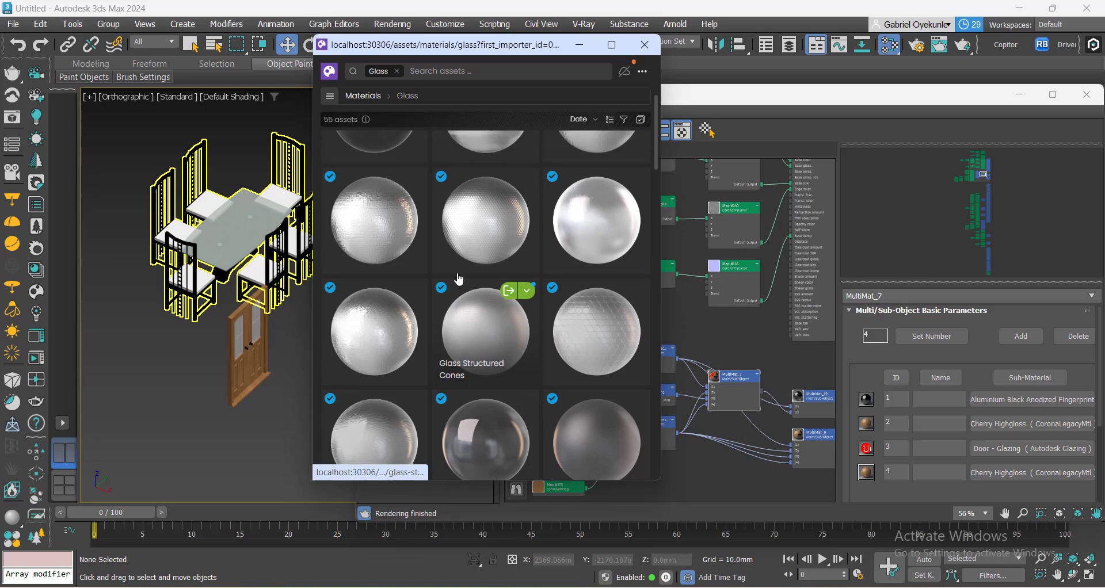
scroll(466, 310, "down", 2)
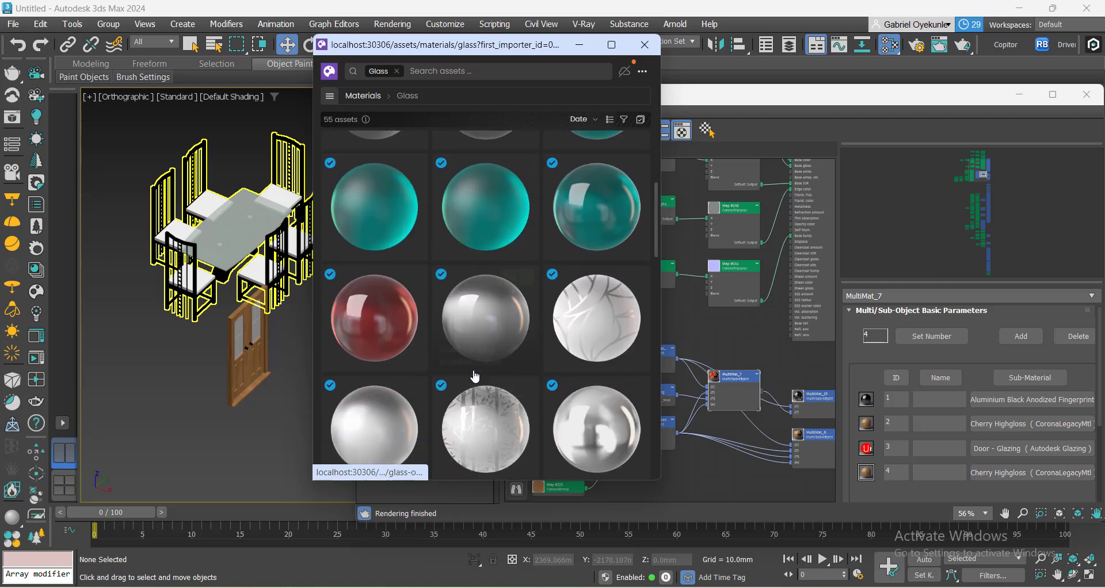
scroll(489, 357, "down", 8)
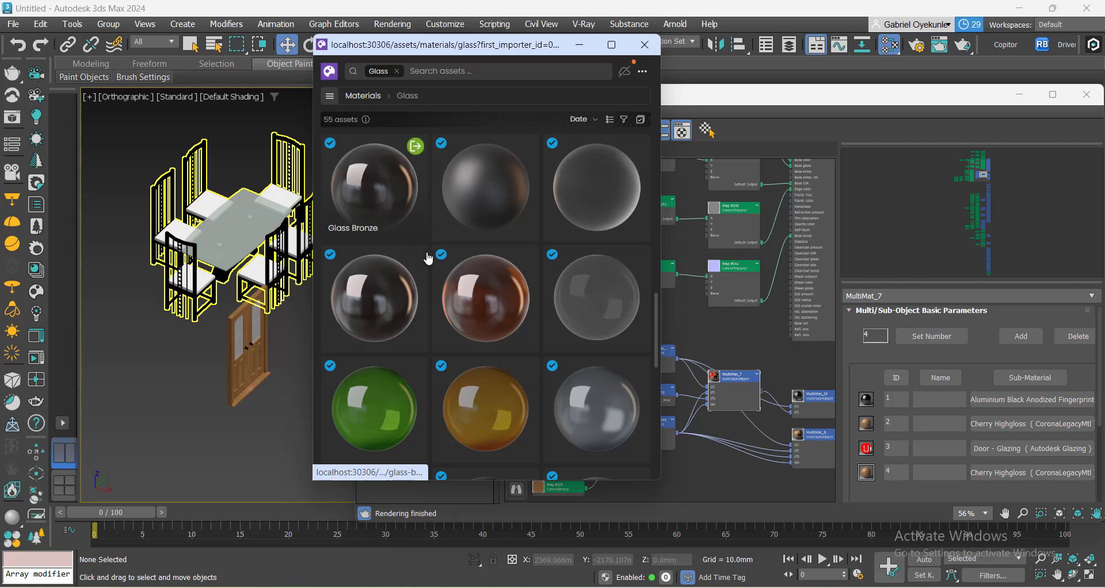
left_click_drag(498, 300, 700, 334)
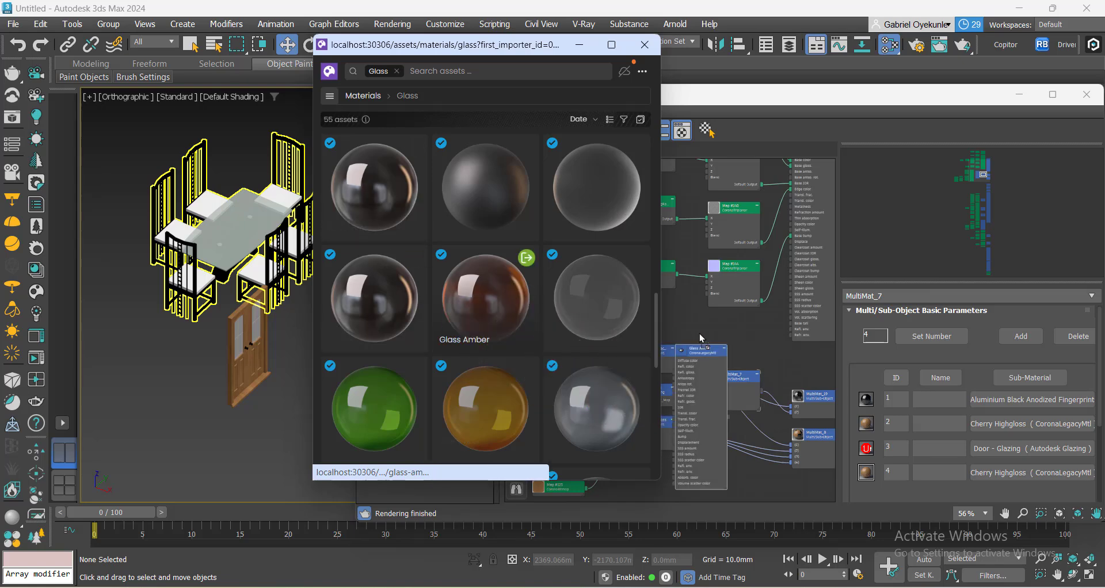
Place the Glass Amber material in the 07 - Default sample slot.
scroll(706, 442, "up", 4)
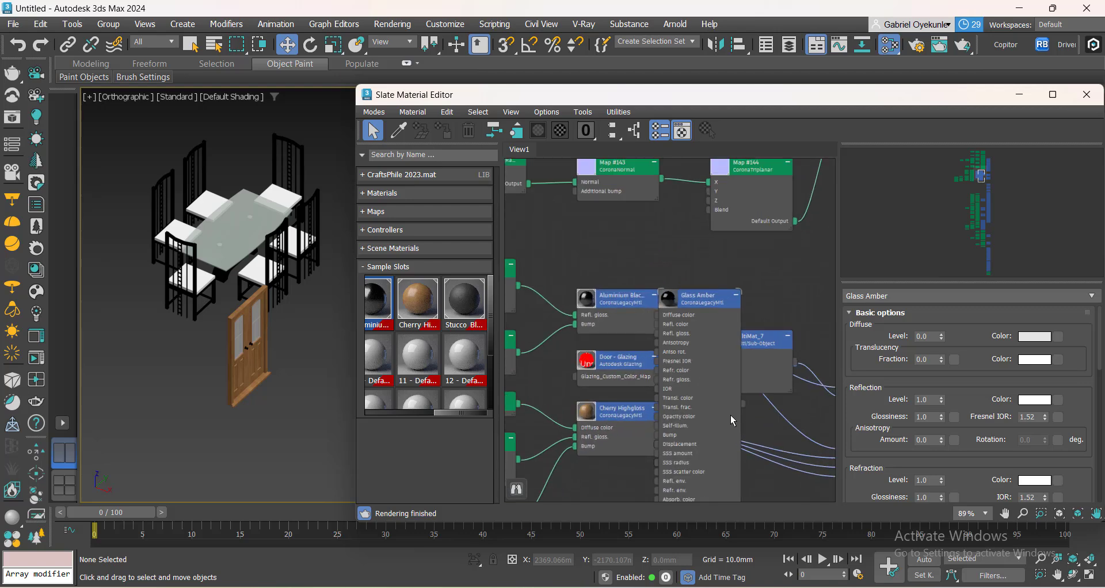
left_click_drag(455, 415, 387, 415)
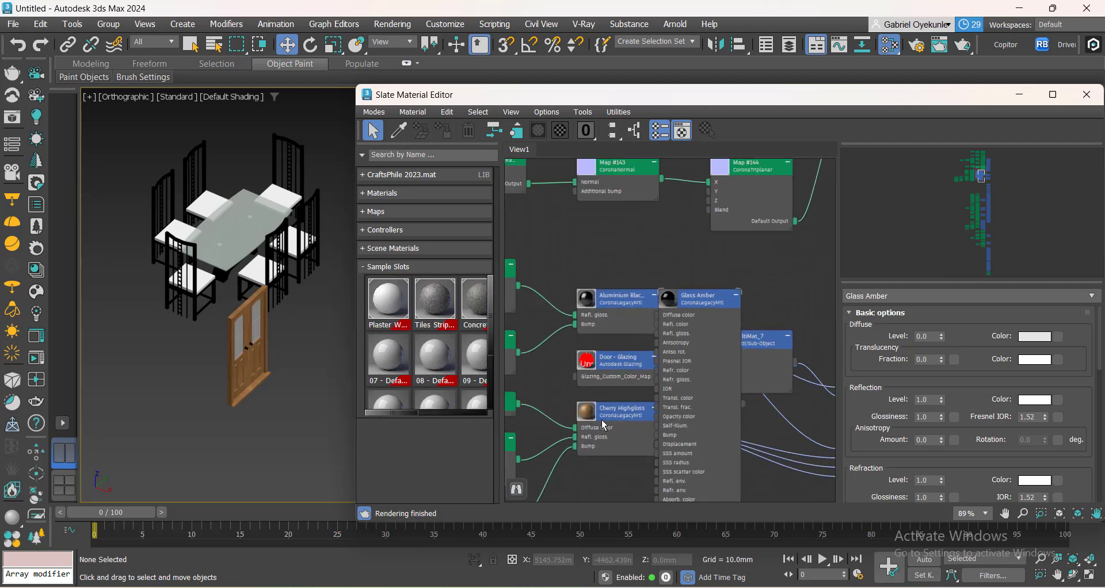
left_click_drag(744, 404, 435, 354)
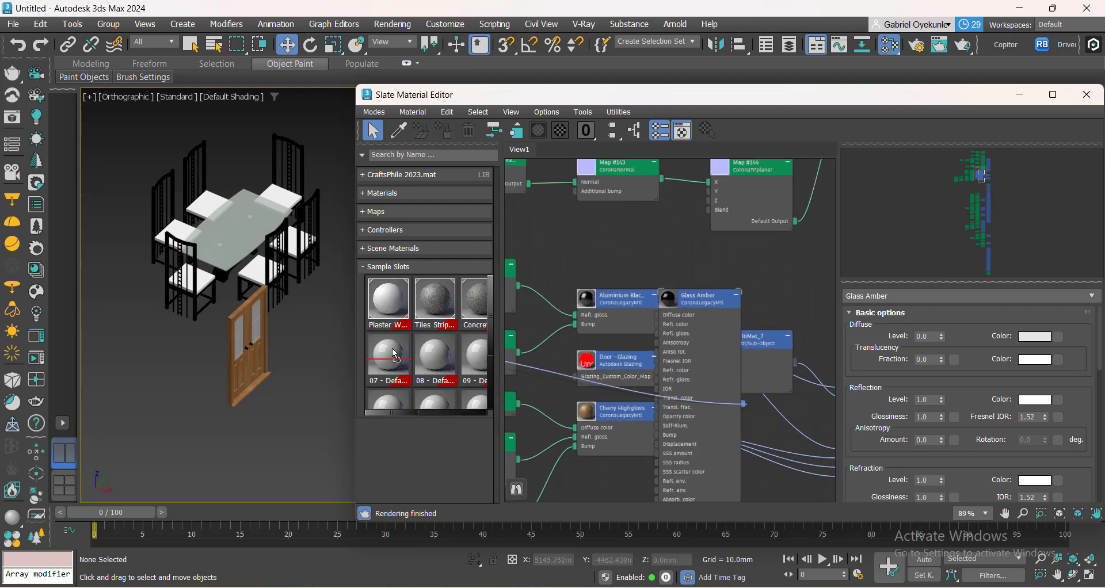
left_click(687, 362)
Replace the Door - Glazing sub-material of MultiMat_7 with an instance of Glass Amber.
right_click(619, 364)
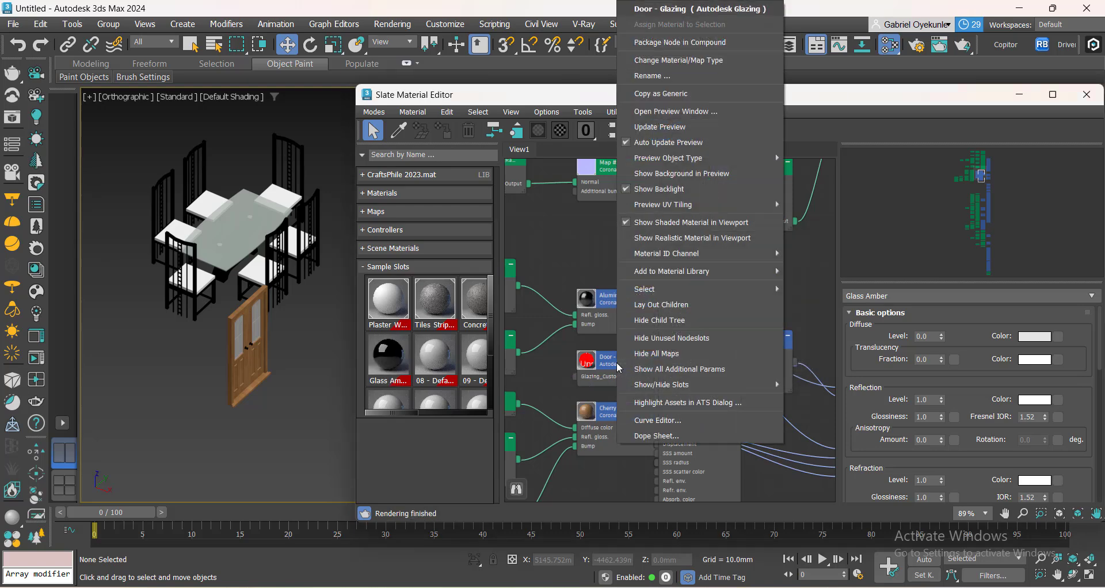
left_click(680, 59)
double_click(720, 372)
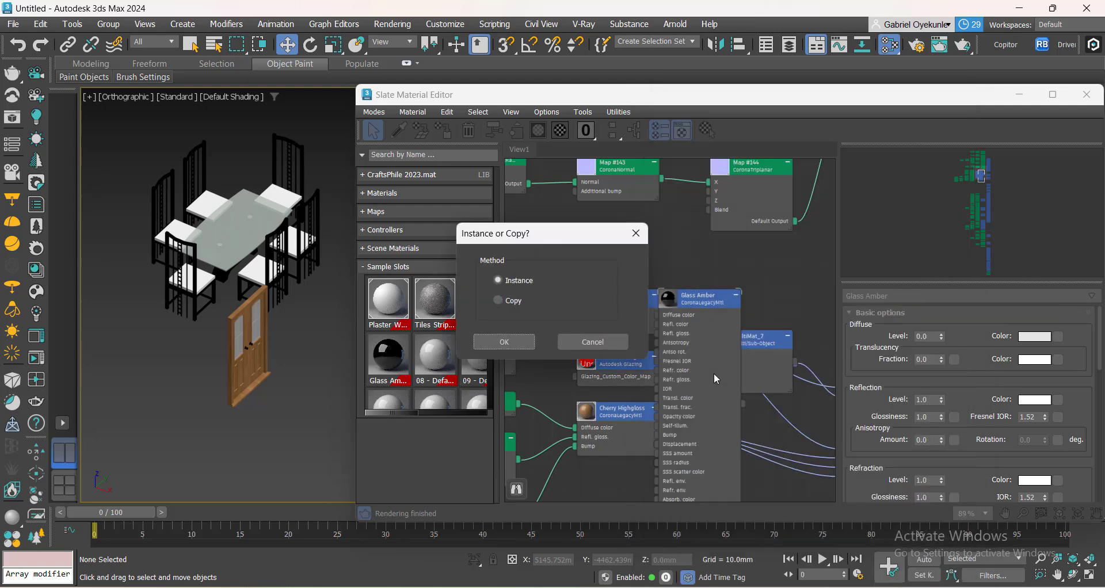
left_click(504, 342)
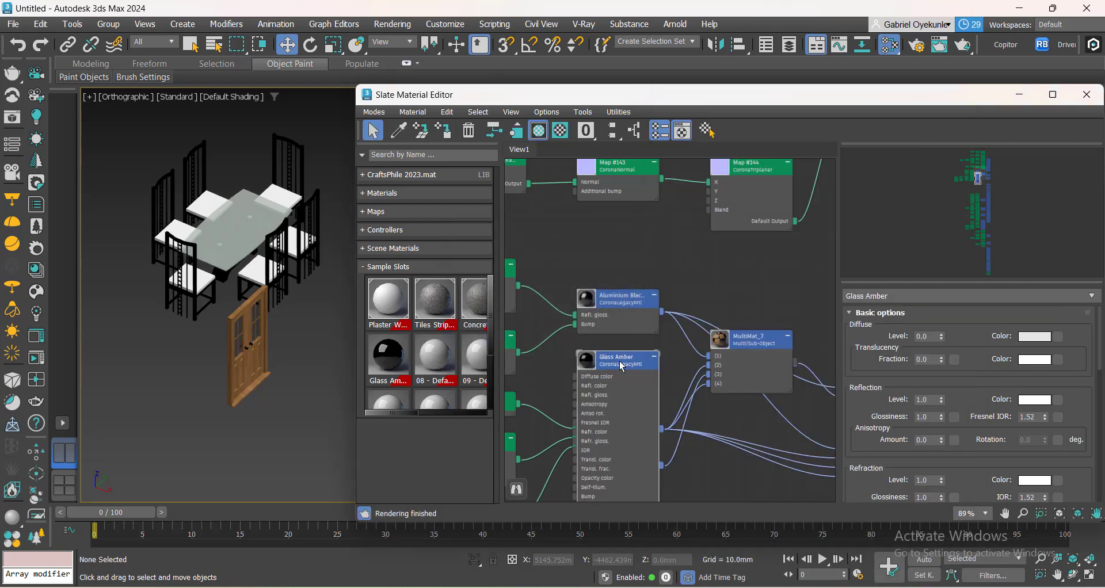
Hide the unused slots of the Glass Amber node and arrange its child nodes.
key("h")
scroll(594, 349, "down", 4)
middle_click_drag(684, 419, 623, 302)
left_click(636, 131)
scroll(674, 469, "up", 3)
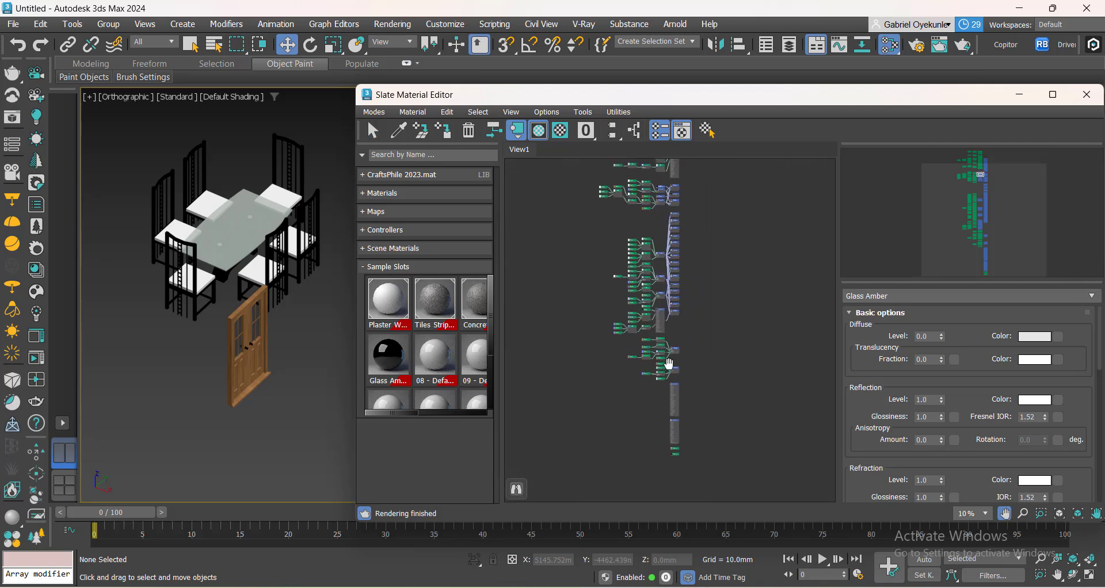
Delete the stray map nodes at the lower end of the node graph.
scroll(673, 469, "up", 1)
middle_click_drag(694, 455, 677, 363)
left_click_drag(729, 465, 621, 365)
key("Delete")
Hide the unused slots of the two long material nodes at the graph's lower end and lay out all nodes.
scroll(622, 368, "down", 10)
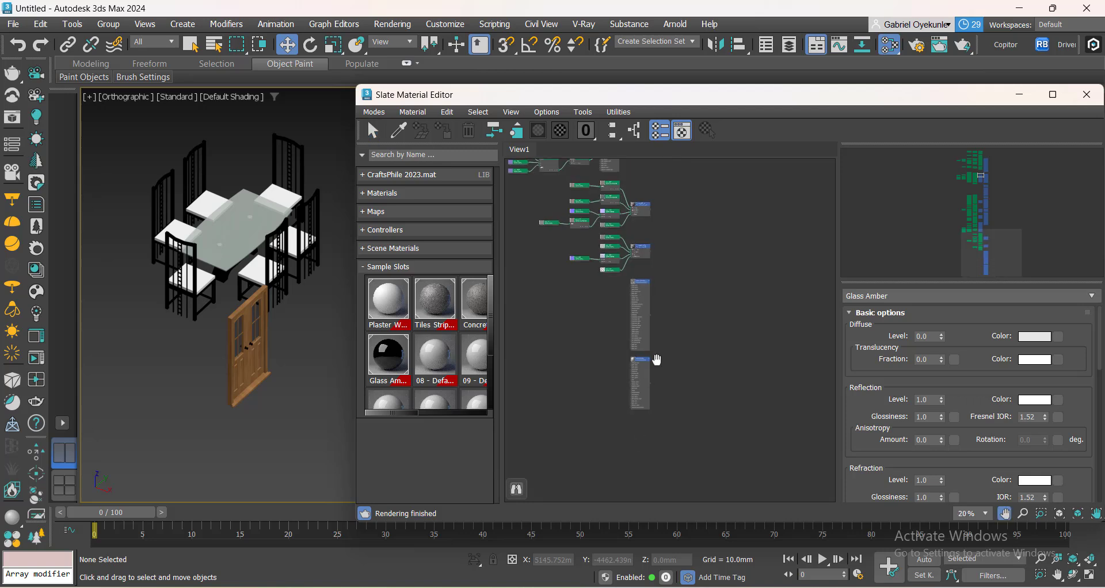
key("h")
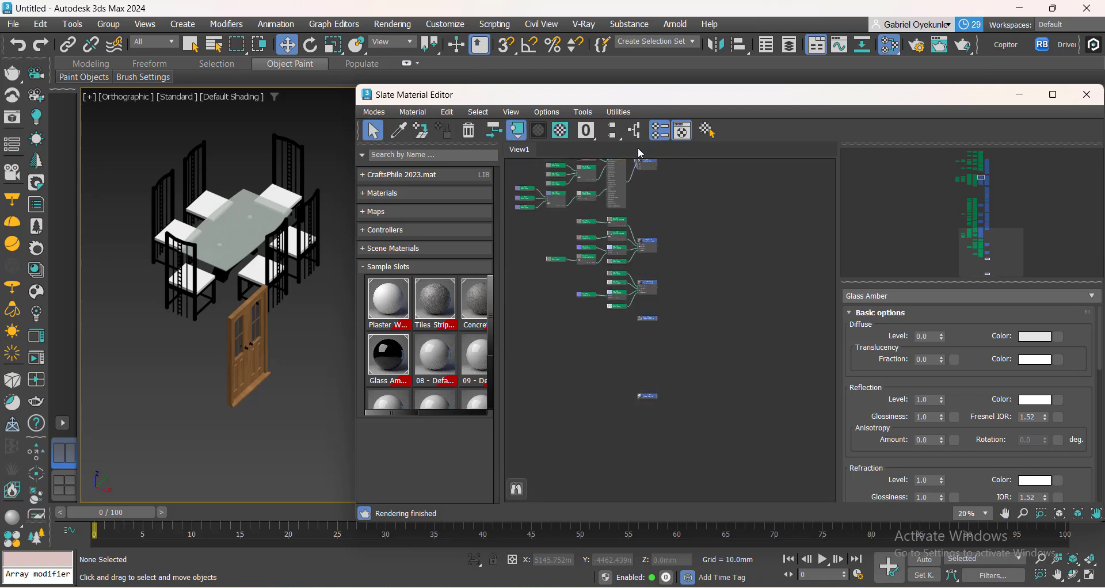
left_click_drag(755, 478, 601, 313)
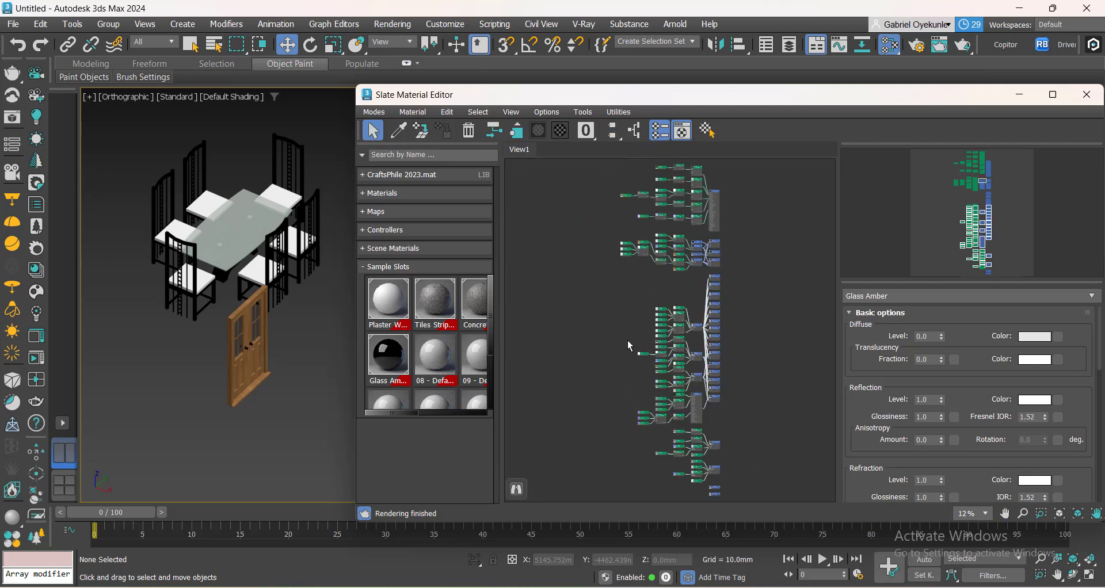
left_click(613, 131)
Hide the unused slots of the tall material node in the upper part of the graph and lay out all nodes again.
scroll(712, 157, "up", 3)
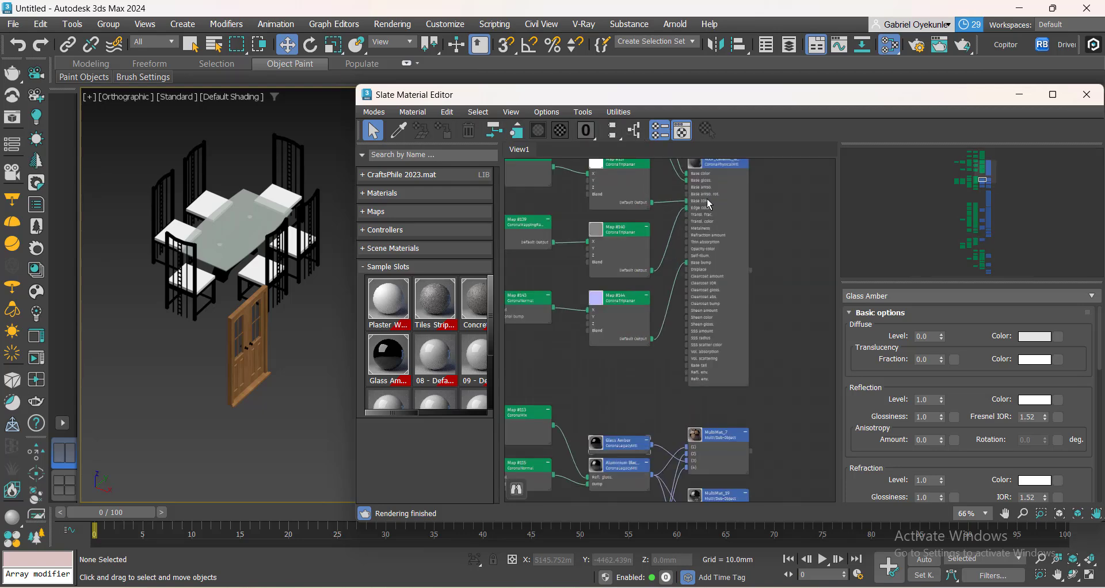
left_click_drag(725, 225, 577, 370)
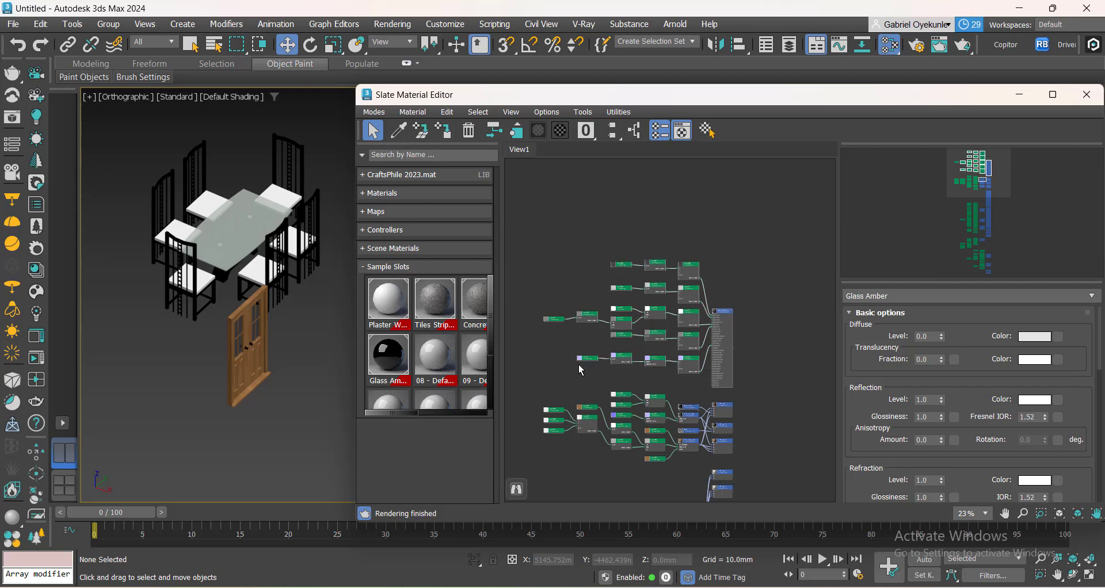
key("h")
left_click(614, 132)
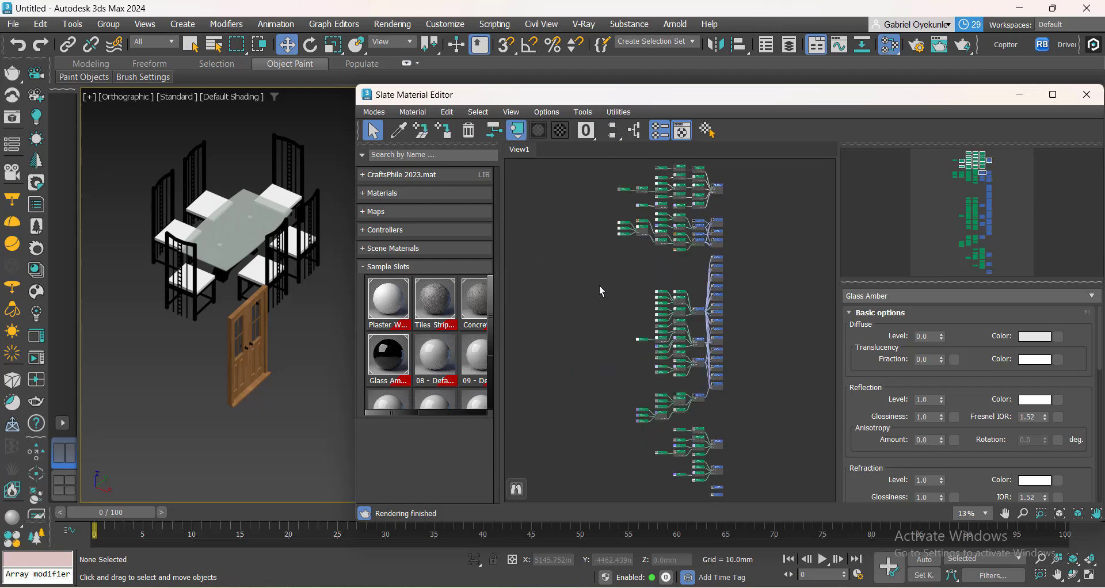
Select the wooden double door together with all similar doors and hide them.
left_click(254, 376)
right_click(248, 376)
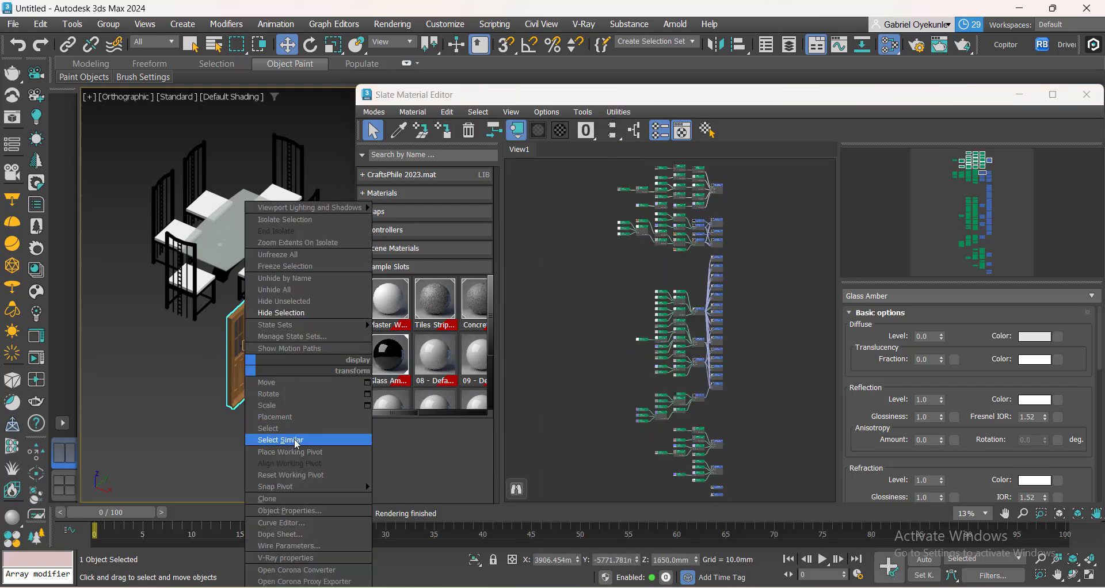
left_click(297, 442)
scroll(218, 353, "down", 6)
right_click(248, 375)
left_click(280, 314)
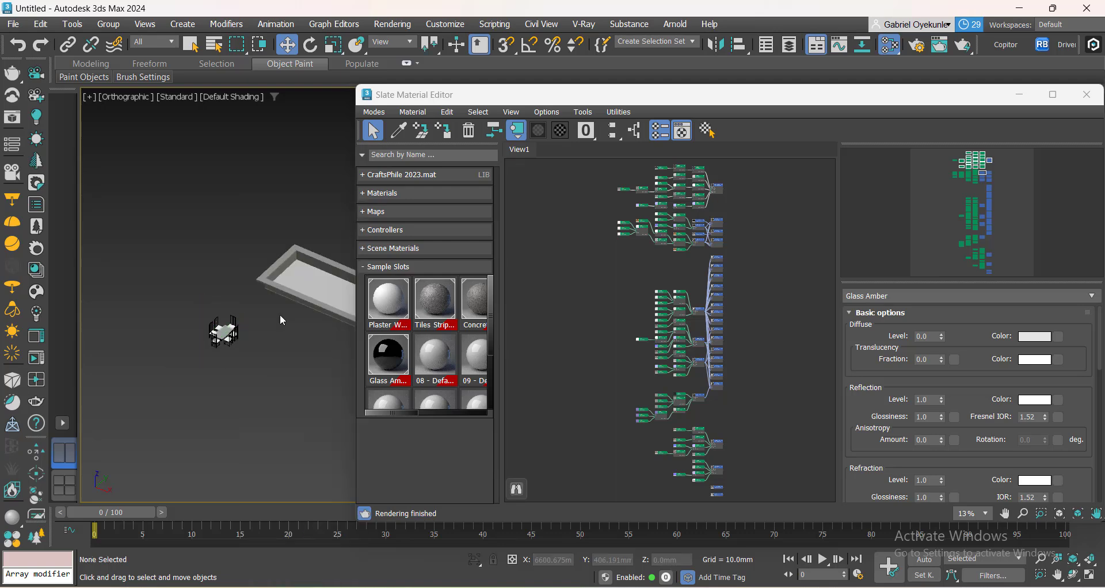
Select the dining table set to examine which parts belong to it, and clear the selection.
scroll(218, 341, "up", 5)
scroll(195, 331, "up", 4)
left_click(190, 316)
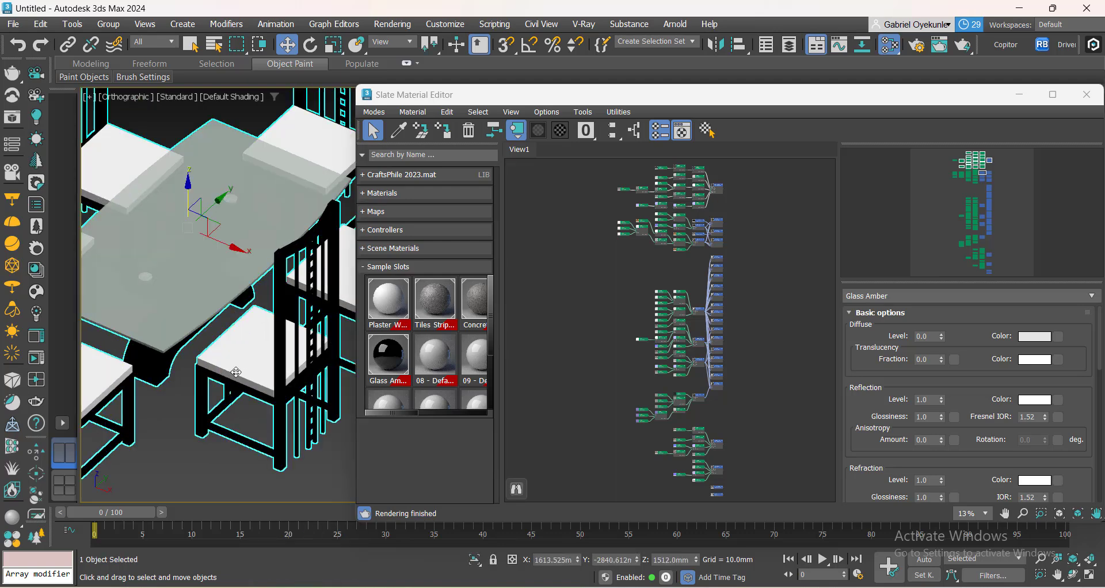
scroll(190, 314, "down", 3)
scroll(231, 333, "down", 4)
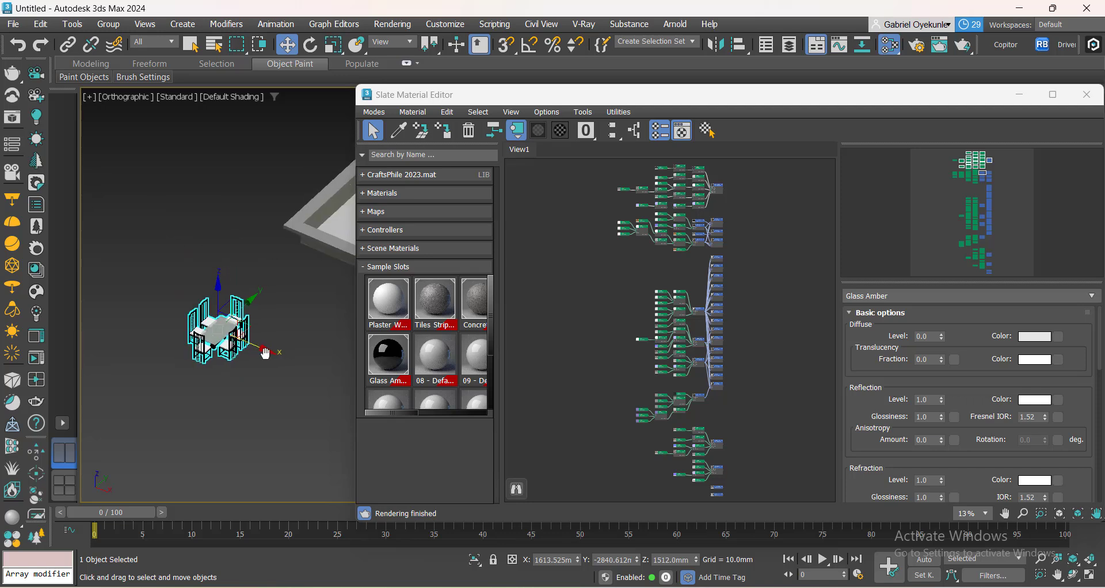
middle_click_drag(197, 341, 247, 366)
scroll(247, 366, "down", 2)
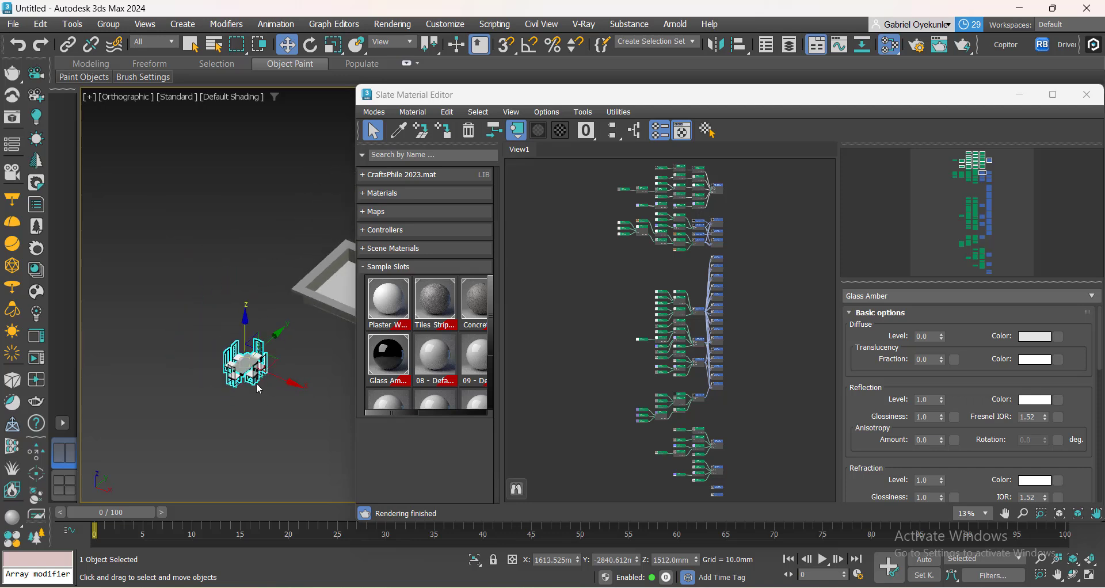
scroll(259, 390, "up", 6)
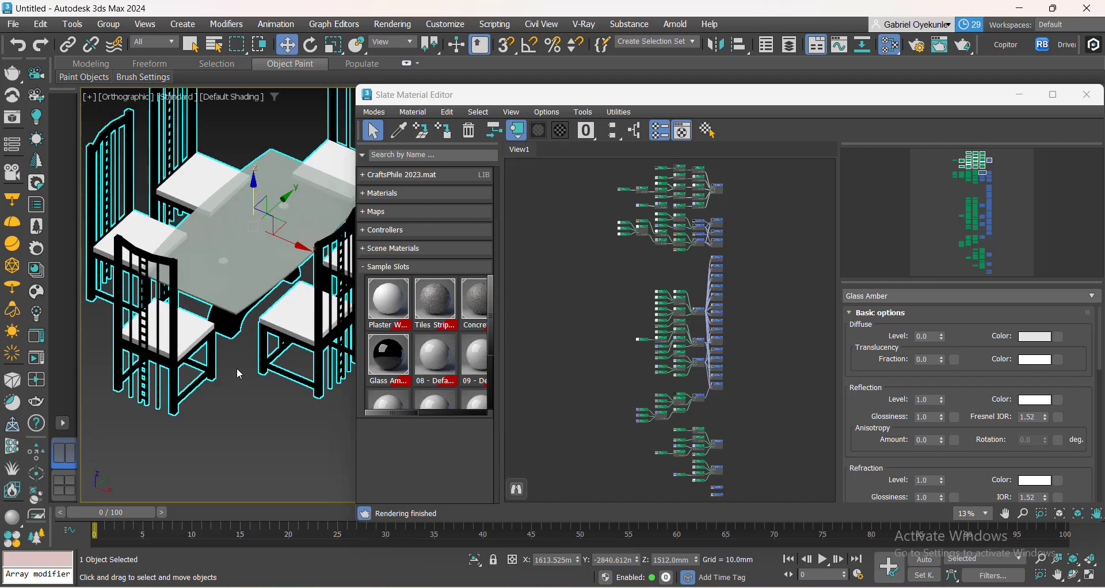
left_click(239, 364)
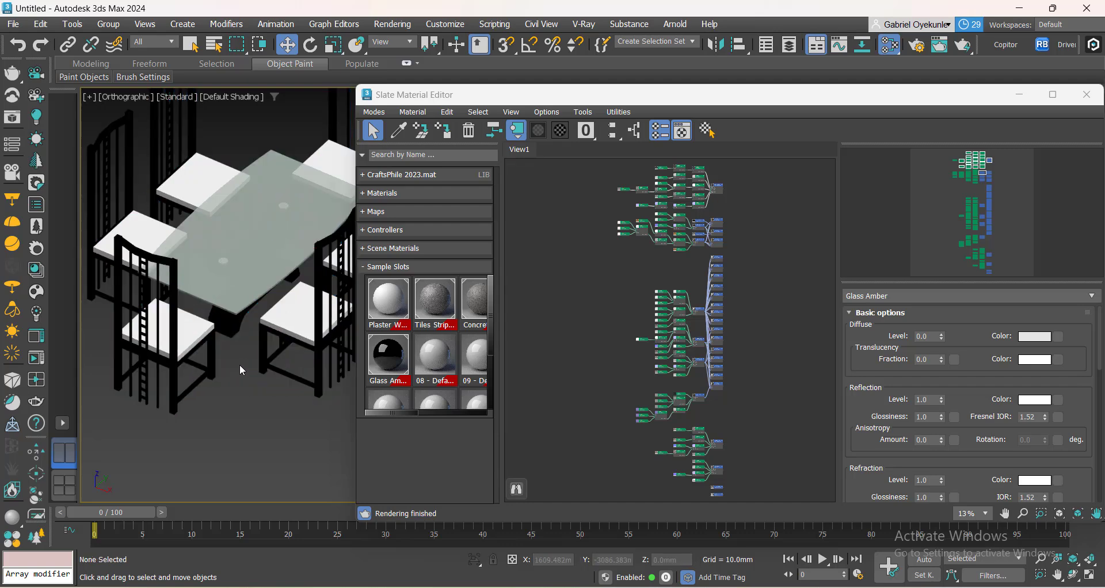
Switch to Revit, open the First Floor Plan and the Ground Floor Plan, and examine the furniture in the Dining room.
left_click(240, 297)
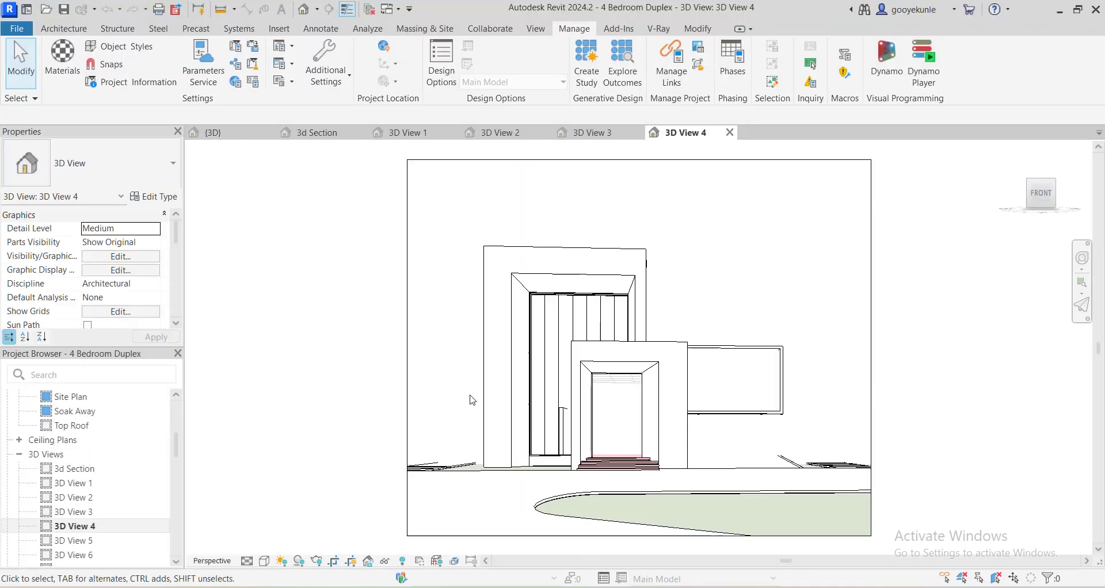
scroll(472, 398, "down", 2)
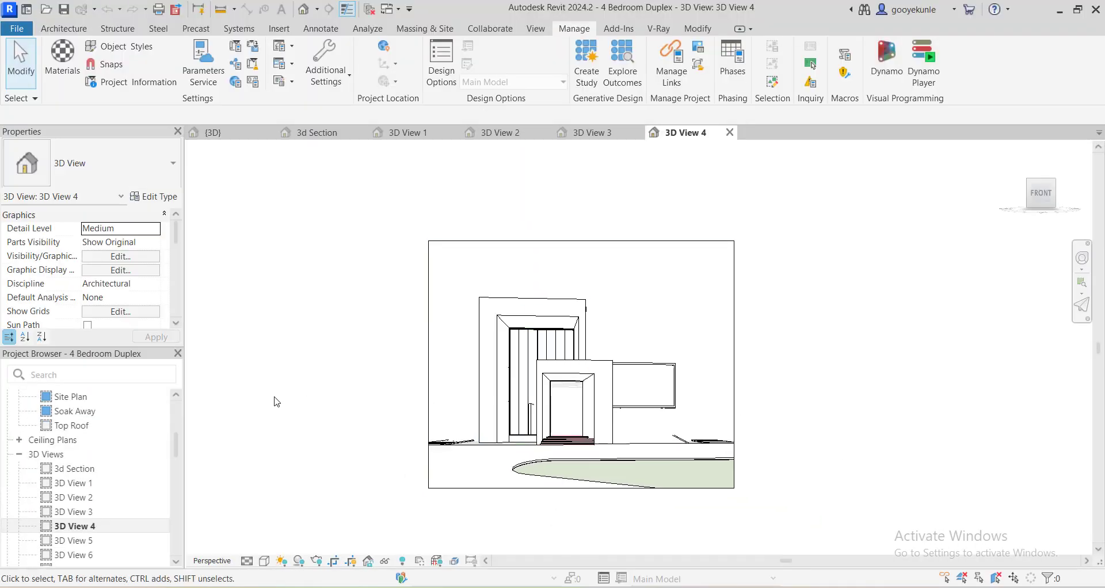
scroll(86, 467, "up", 3)
left_click(79, 455)
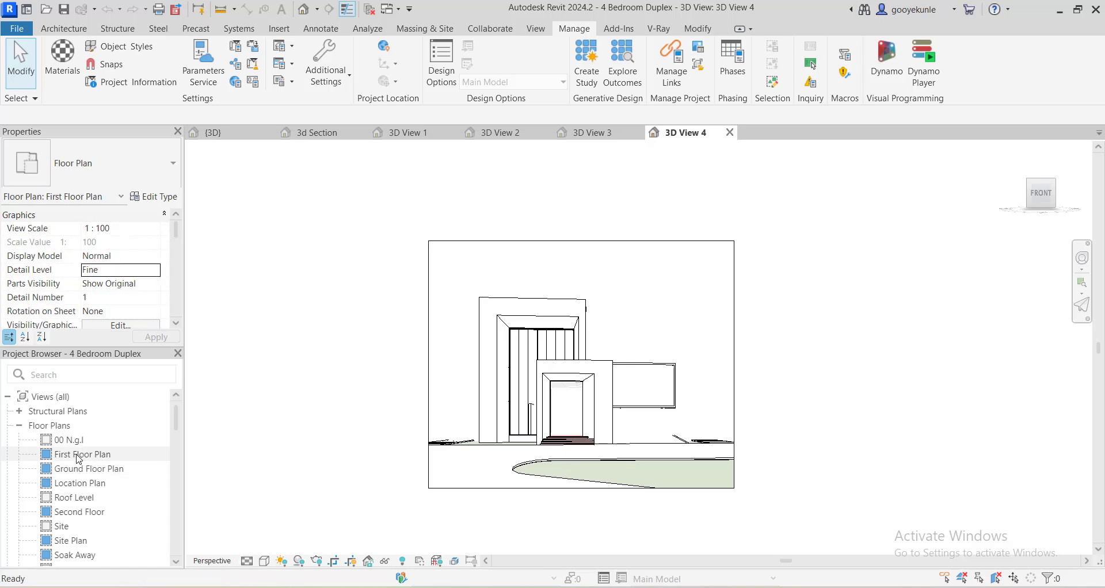
double_click(80, 455)
left_click(89, 470)
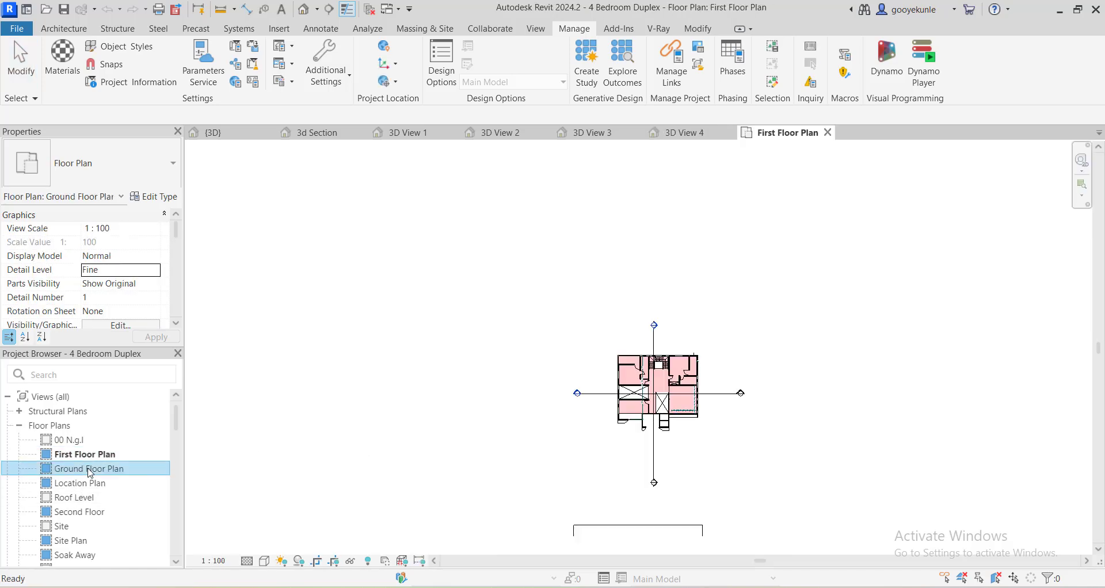
scroll(643, 396, "up", 6)
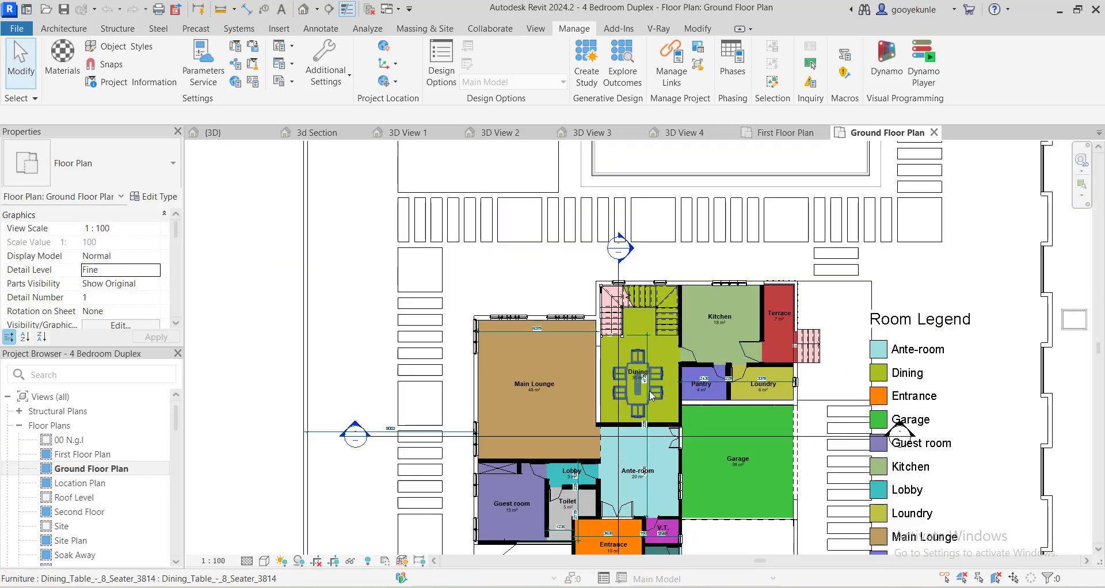
Delete the eight-seater dining table set from the Dining room in the Ground Floor Plan.
key("Delete")
scroll(619, 403, "down", 3)
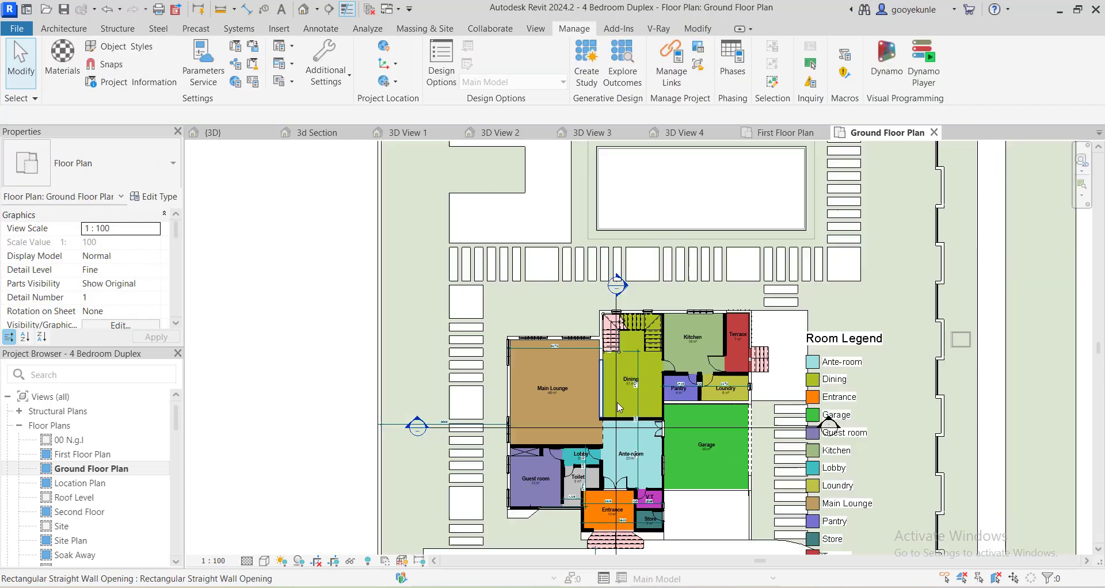
middle_click_drag(646, 419, 592, 415)
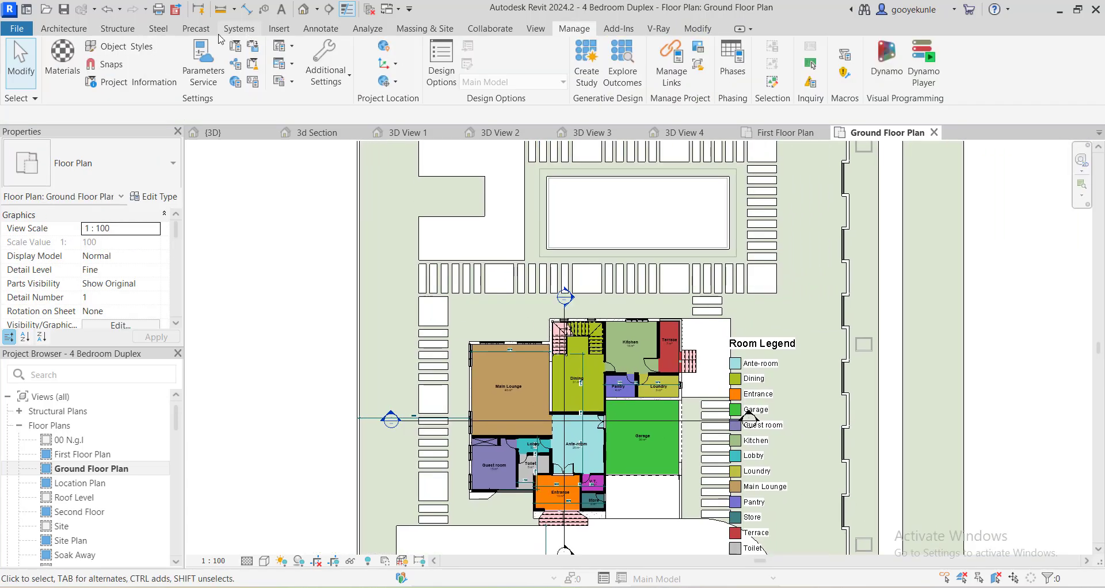
Purge the unused families, materials and material assets from the Revit project, repeating Purge Unused until leftover items are removed.
left_click(252, 64)
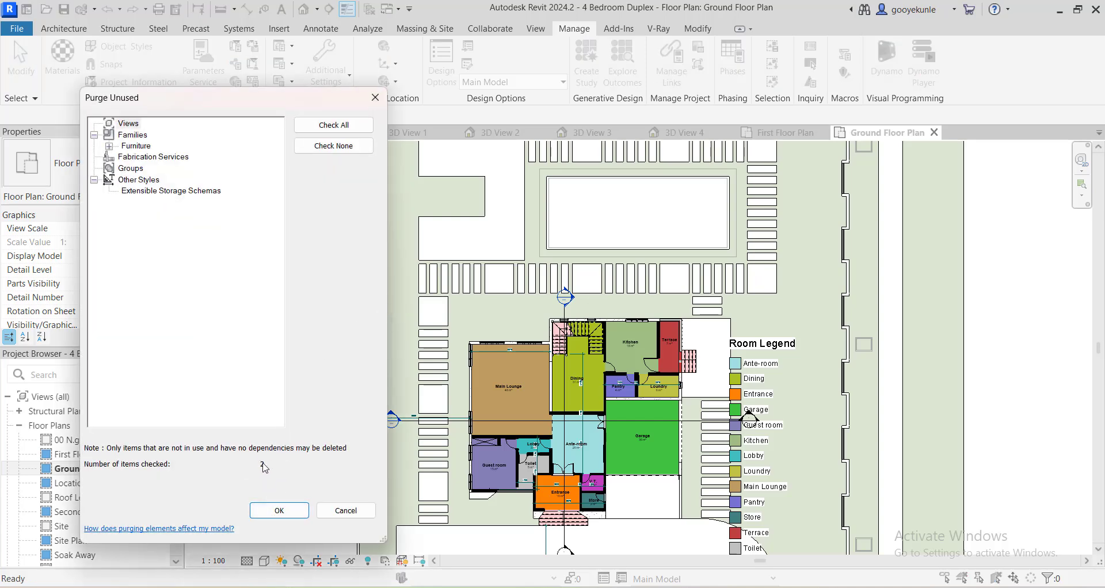
left_click(289, 505)
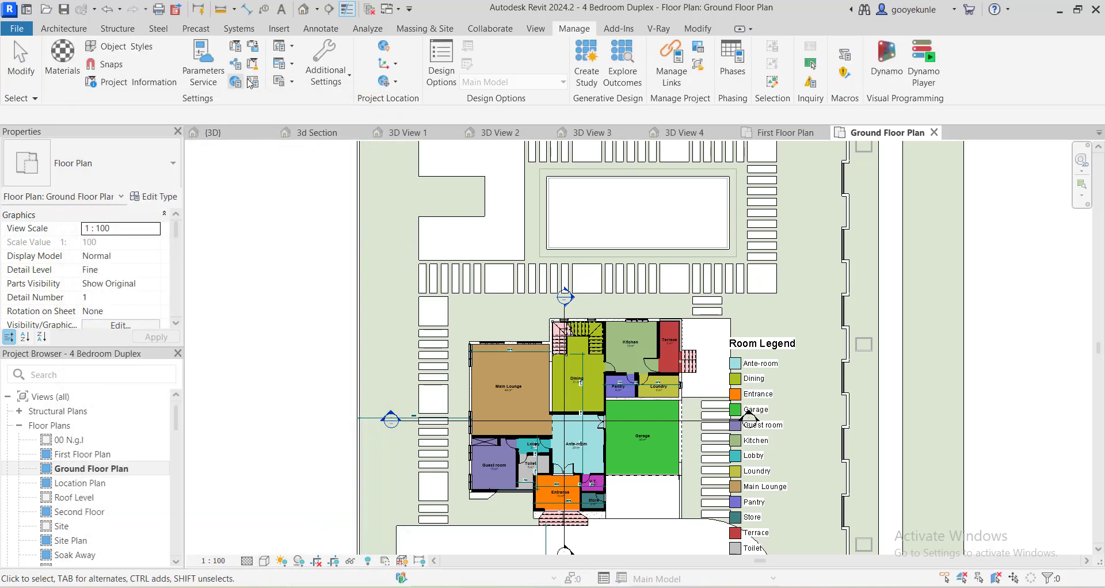
left_click(241, 66)
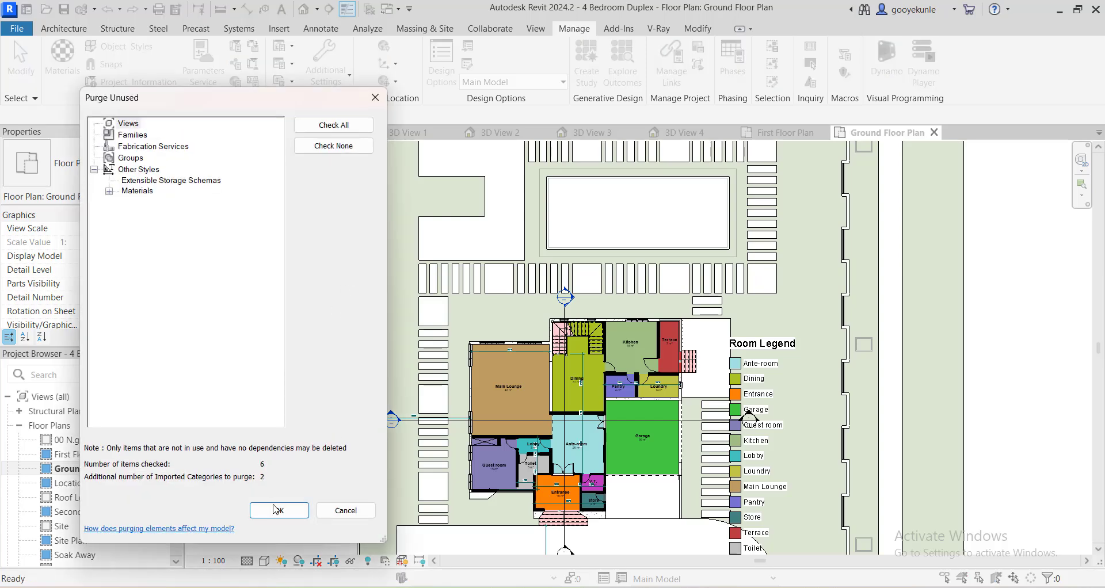
left_click(275, 510)
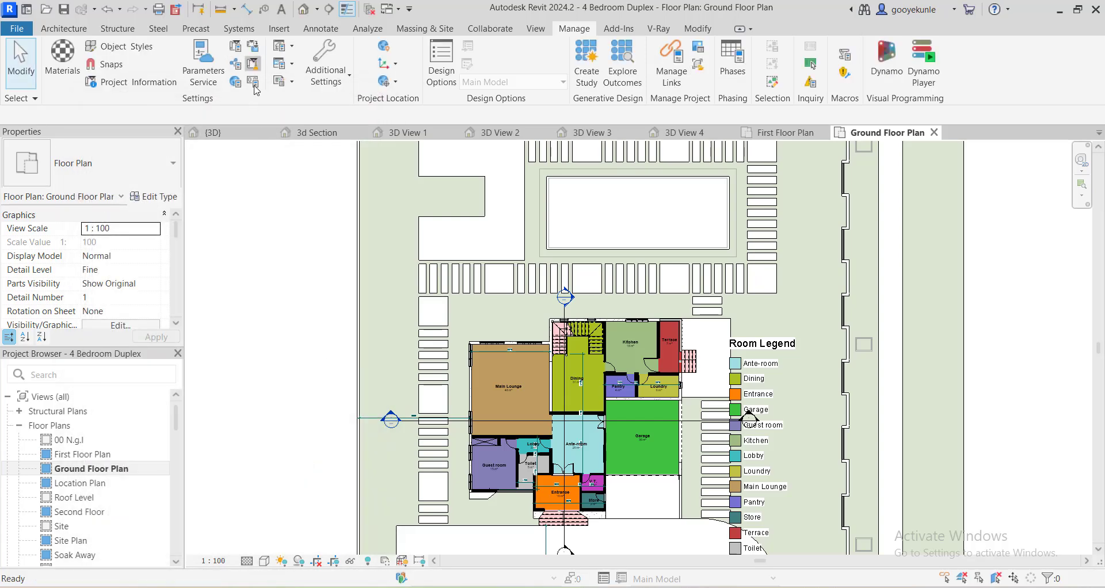
left_click(256, 86)
left_click(277, 510)
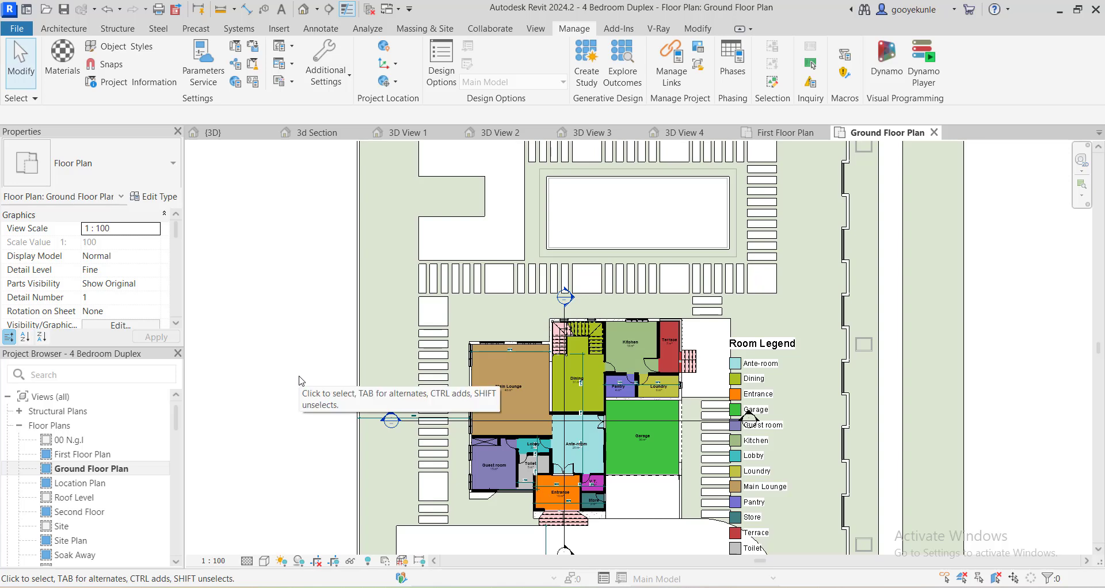
scroll(387, 351, "down", 1)
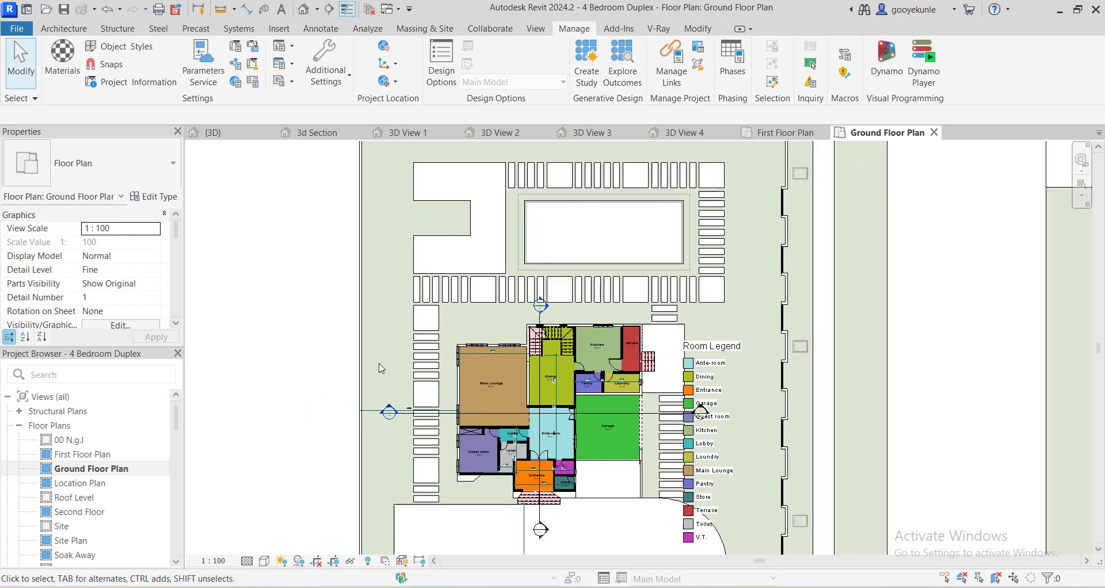
left_click(256, 68)
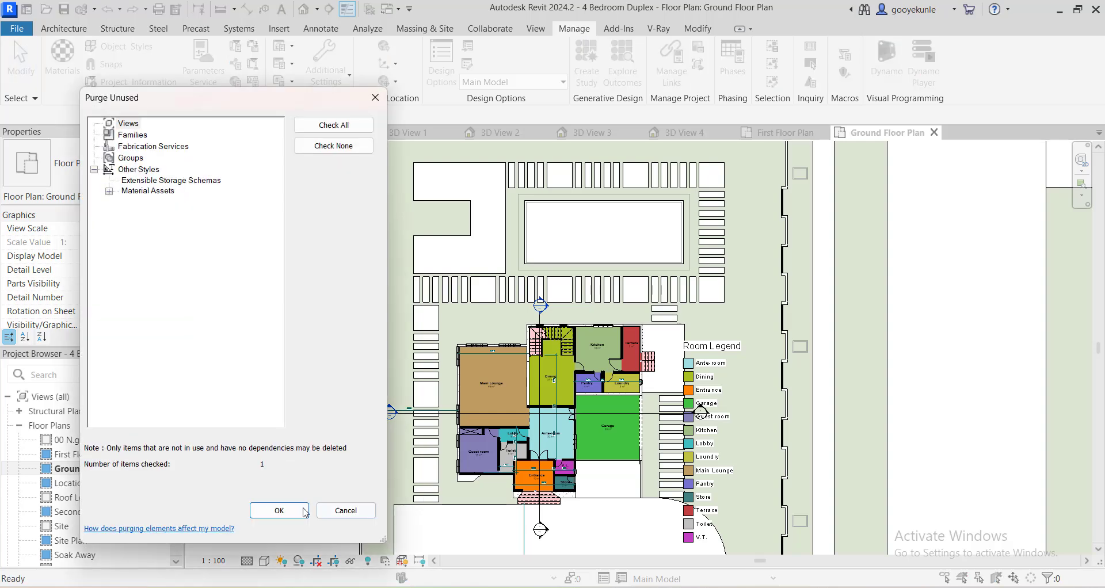
left_click(278, 510)
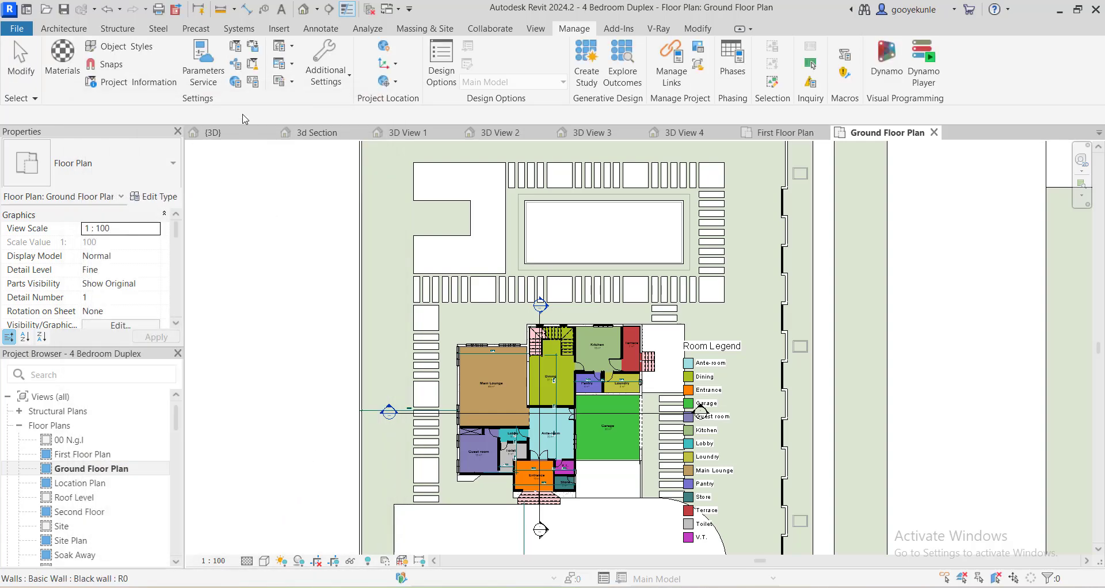
left_click(254, 68)
left_click(277, 507)
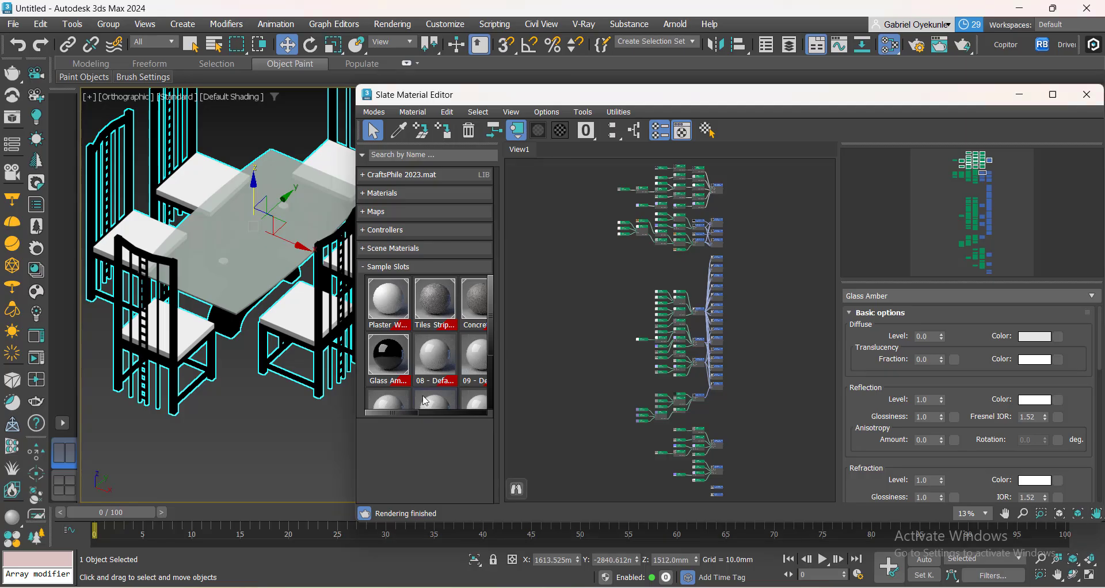
Switch to 3ds Max and open the reload settings of the linked Revit file 4 Bedroom Duplex.rvt.
scroll(258, 405, "down", 5)
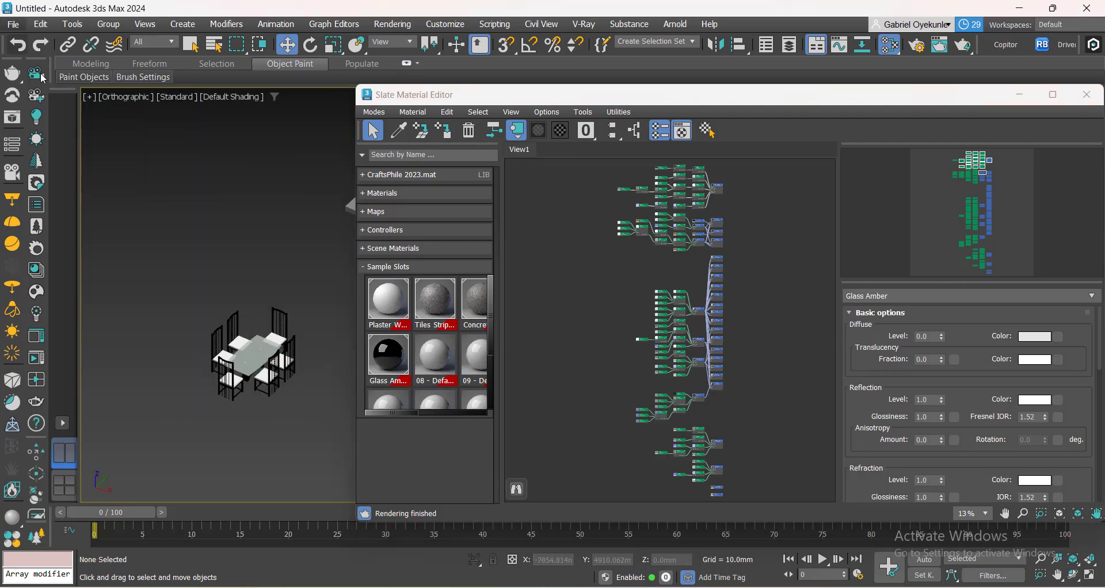
scroll(261, 371, "down", 4)
middle_click_drag(261, 371, 172, 349)
scroll(204, 344, "down", 4)
scroll(185, 340, "up", 4)
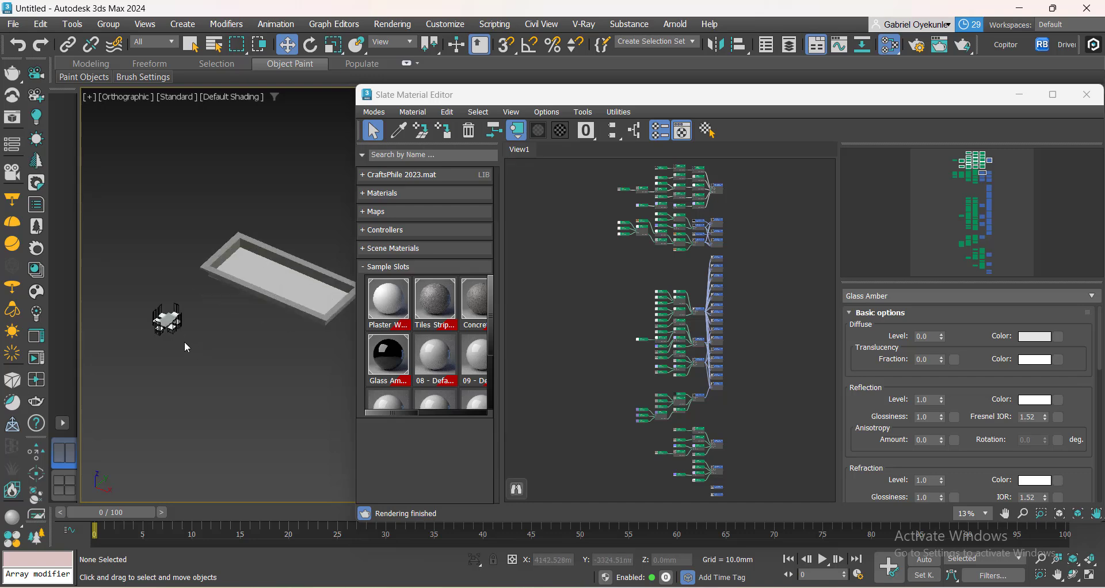
left_click(12, 26)
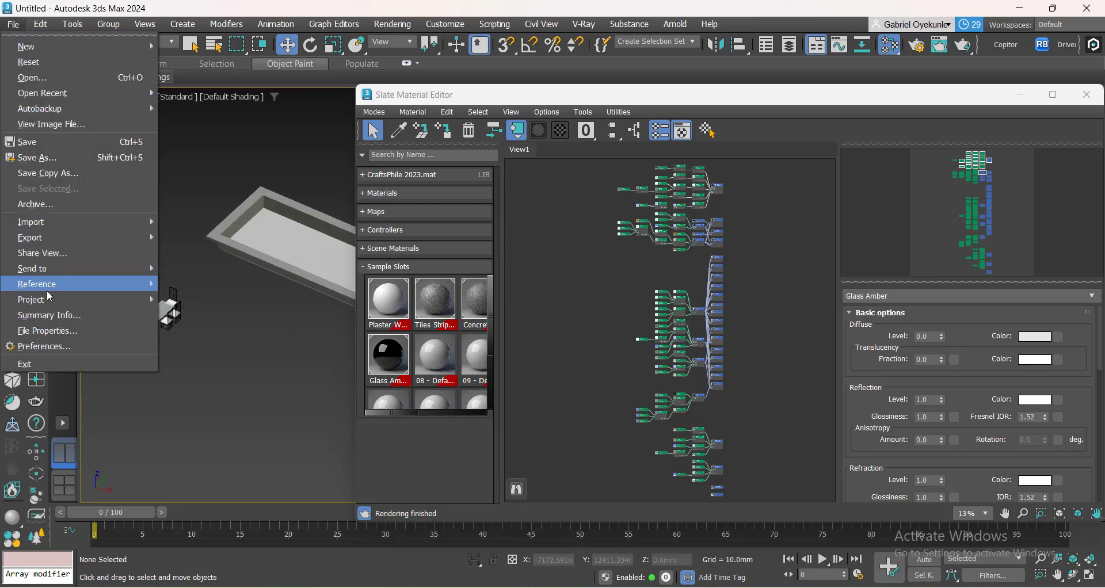
mouse_move(46, 286)
left_click(210, 332)
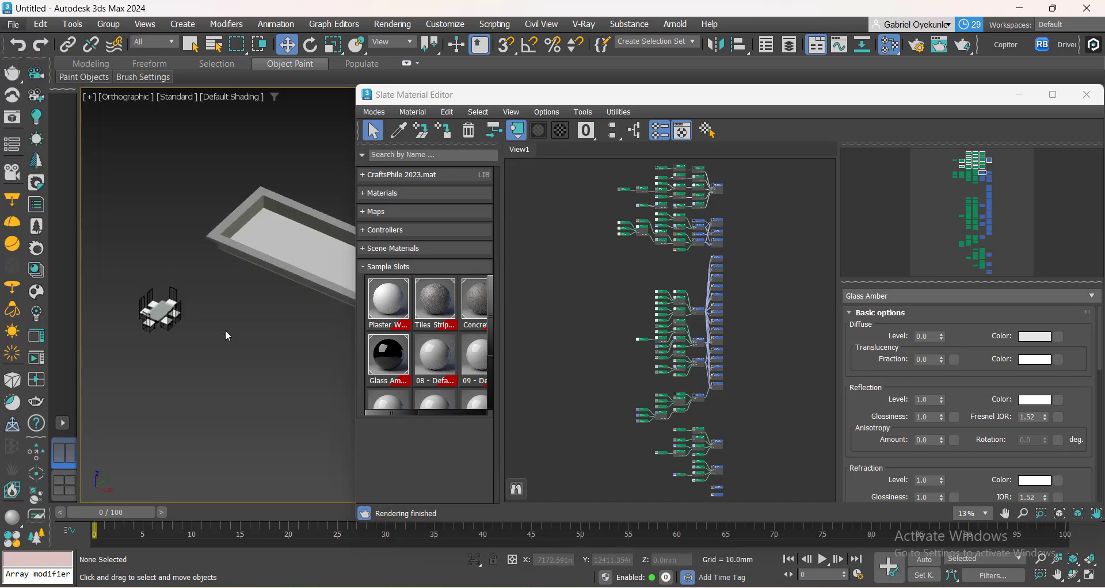
left_click(224, 158)
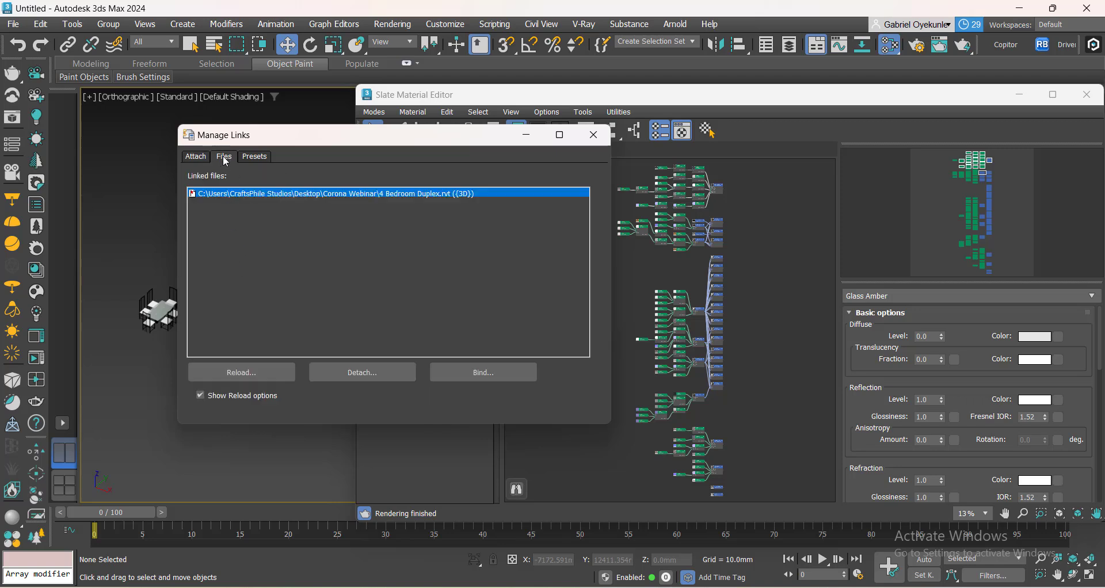
left_click(238, 374)
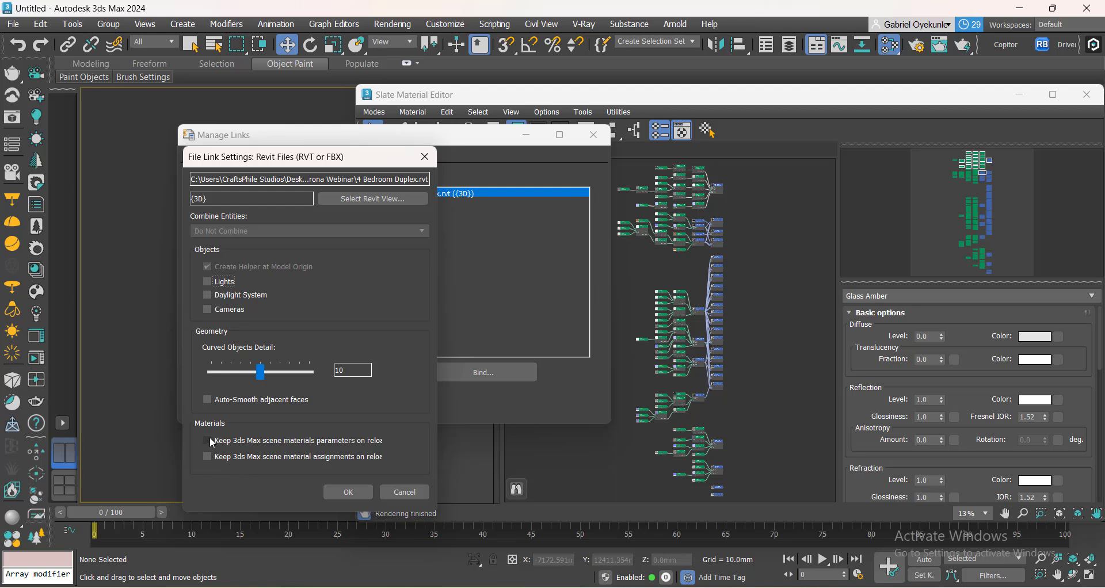
Reload the linked Revit file, keeping the 3ds Max scene material parameters and material assignments, and close the link manager.
left_click(207, 457)
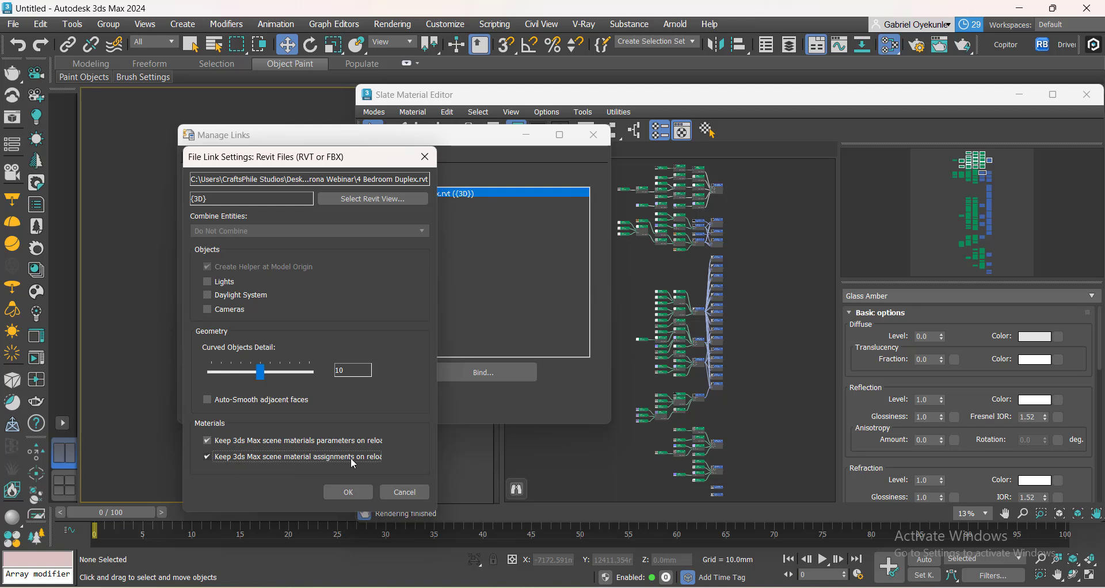
left_click(341, 491)
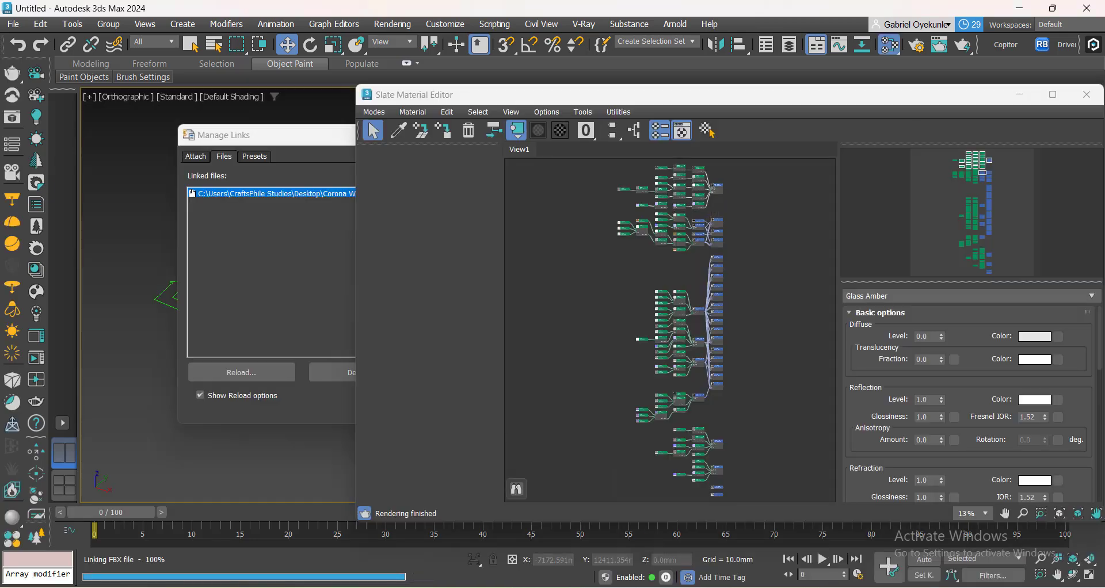
left_click(274, 323)
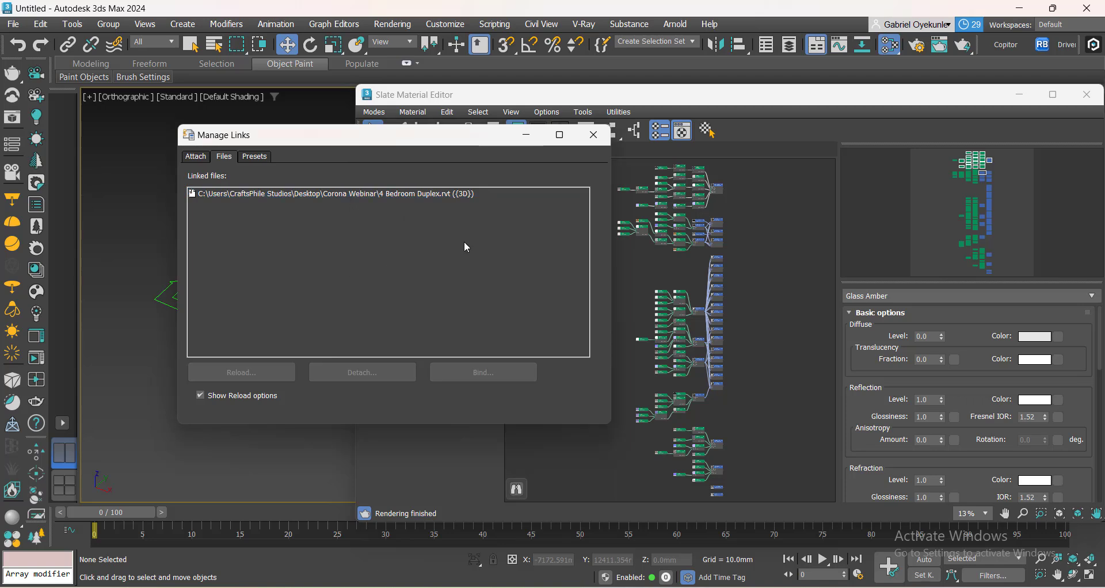
left_click(594, 137)
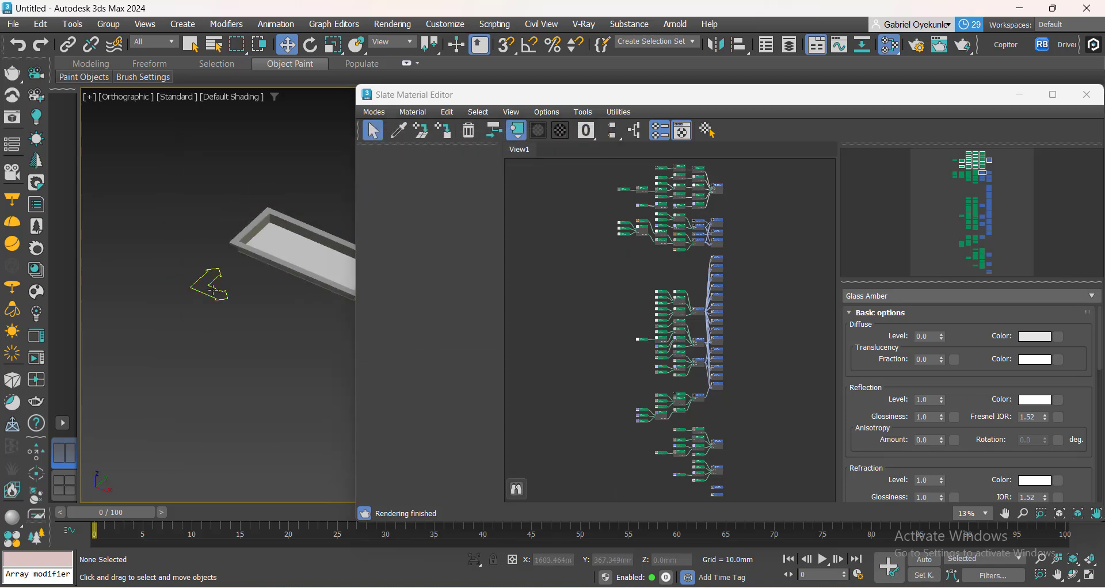
Delete the helper at the model origin beside the pool.
left_click(210, 298)
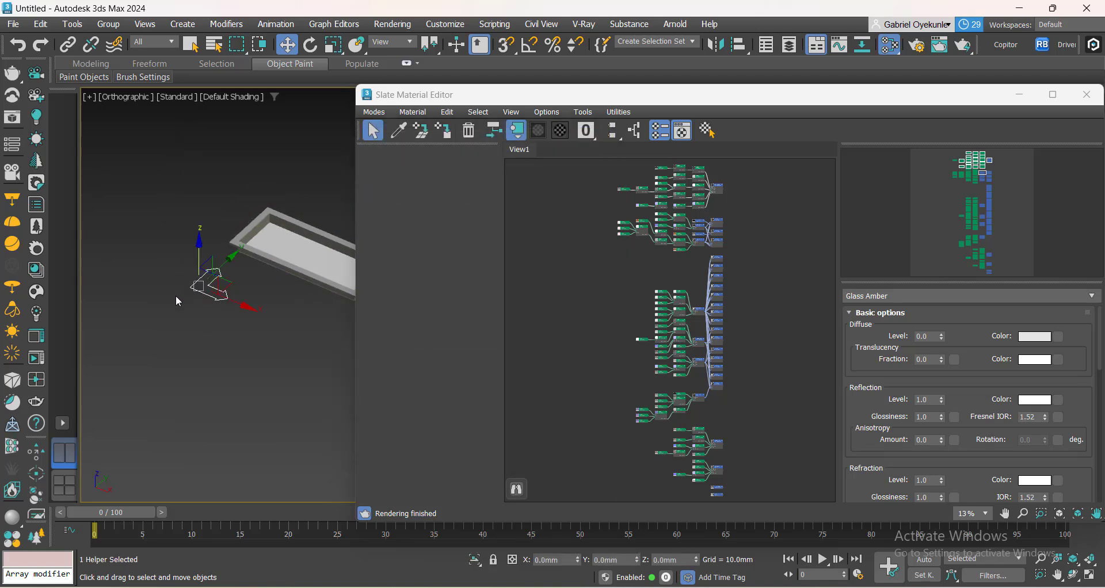
key("Delete")
scroll(184, 328, "down", 3)
scroll(319, 258, "up", 3)
scroll(242, 308, "down", 3)
scroll(234, 289, "up", 6)
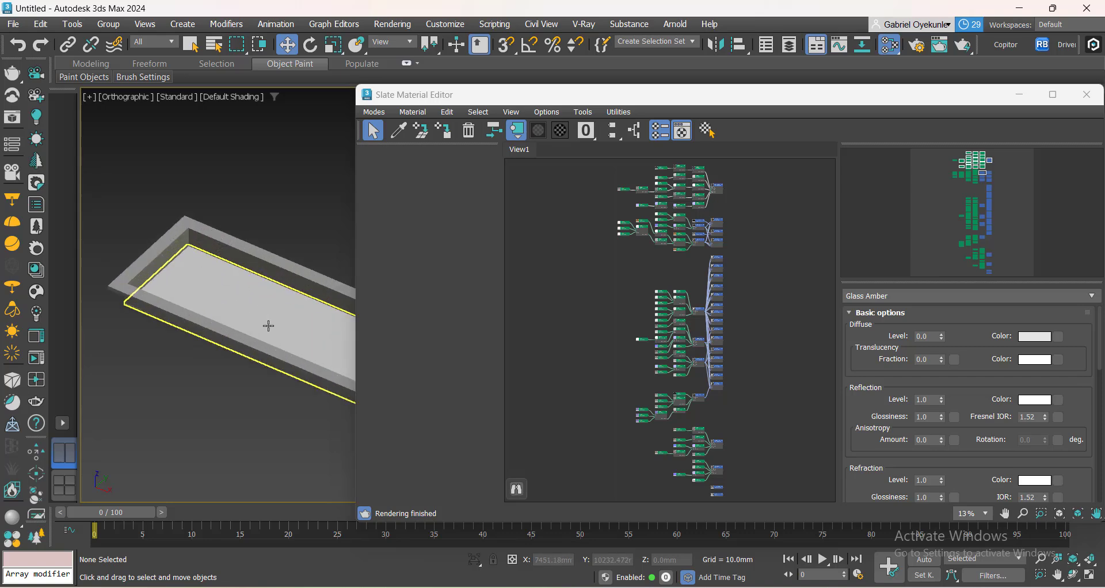
Move the Slate Material Editor aside to clear the orthographic viewport around the pool.
left_click_drag(569, 97, 726, 106)
scroll(289, 276, "down", 6)
middle_click_drag(341, 317, 321, 319)
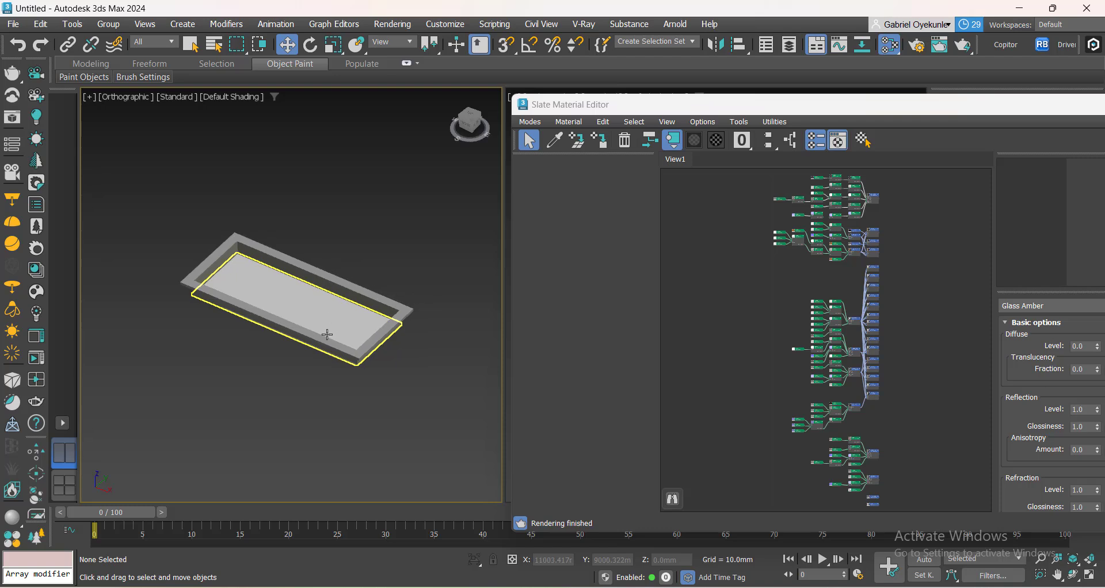
scroll(315, 376, "up", 5)
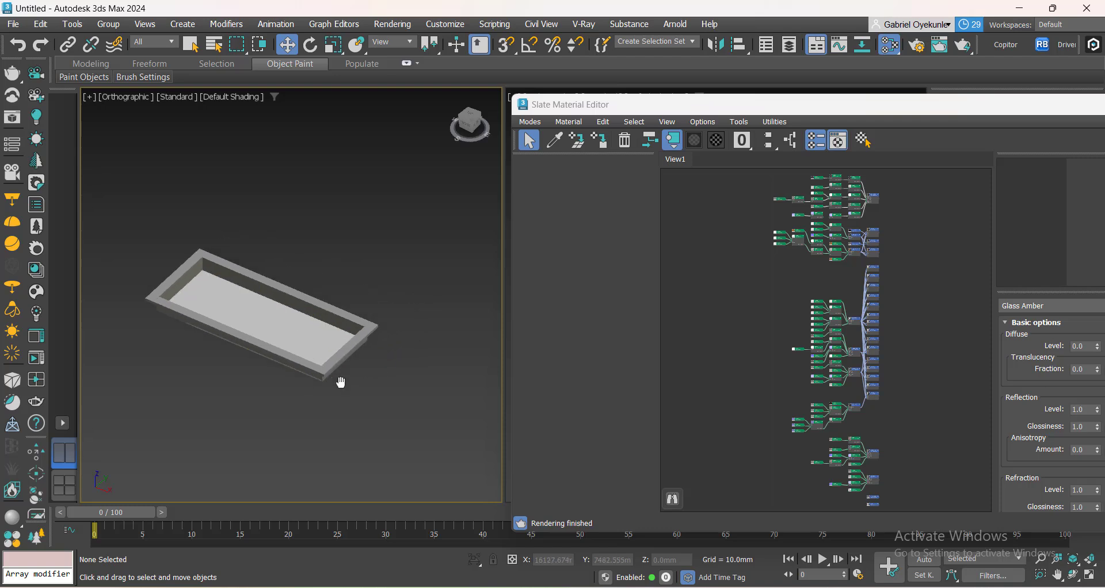
scroll(318, 357, "down", 4)
scroll(274, 306, "up", 2)
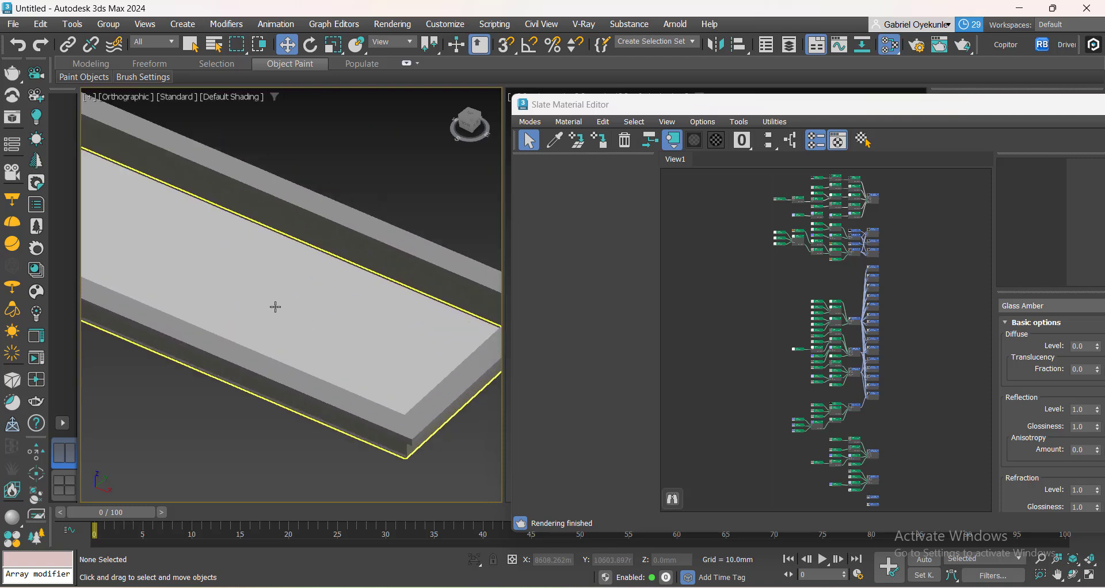
Select the pool floor together with the pool's wall object, and undo the trial vertical move of both.
left_click(274, 306)
scroll(288, 299, "down", 6)
scroll(251, 292, "up", 4)
scroll(300, 282, "up", 5)
left_click(279, 268, "ctrl")
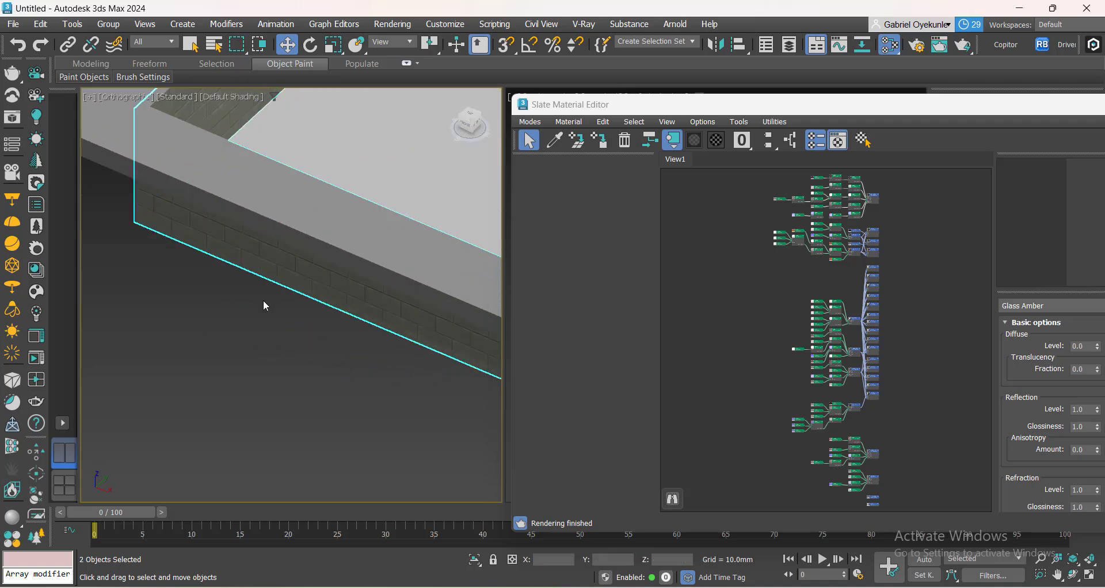
scroll(253, 311, "down", 5)
scroll(340, 247, "up", 3)
scroll(214, 264, "down", 5)
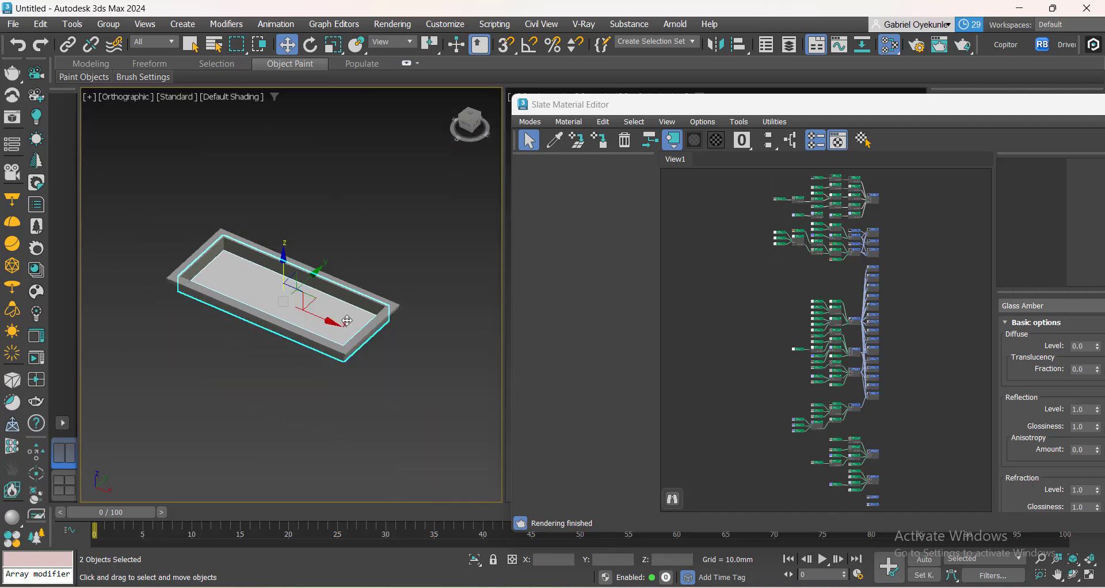
left_click_drag(285, 268, 294, 141)
key("ctrl+z")
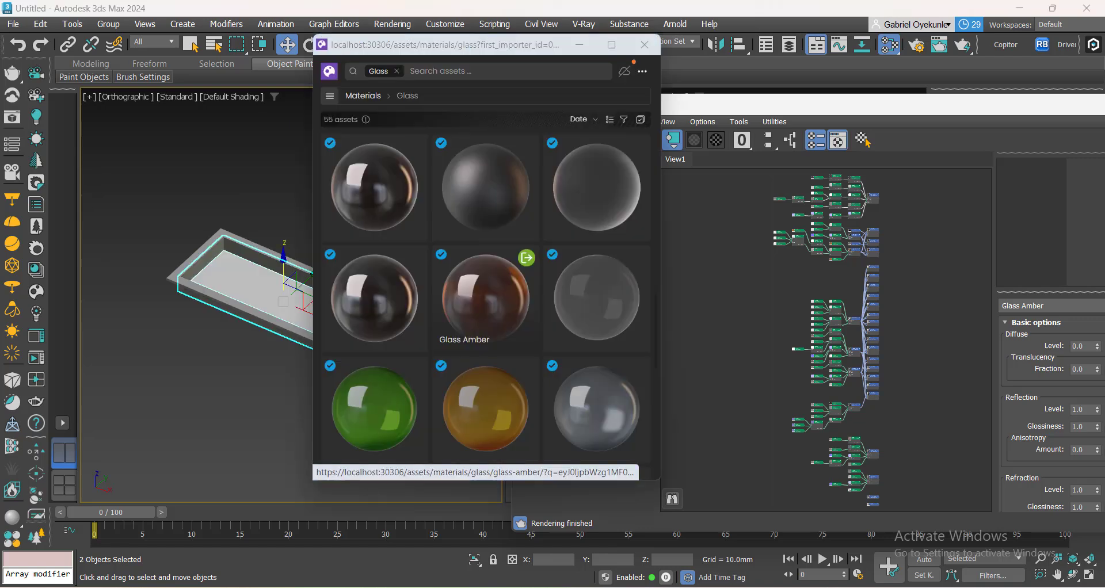
Find the blue Tiles Pool I01 material in the asset library's Tiles category and add it to the Slate Material Editor graph.
left_click(330, 97)
scroll(416, 340, "down", 4)
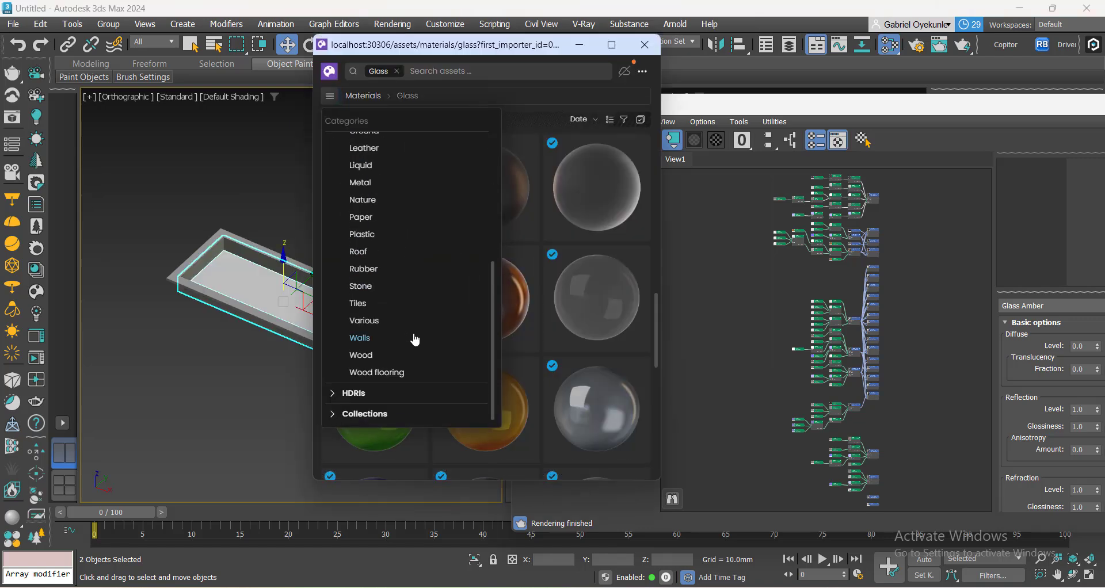
left_click(359, 304)
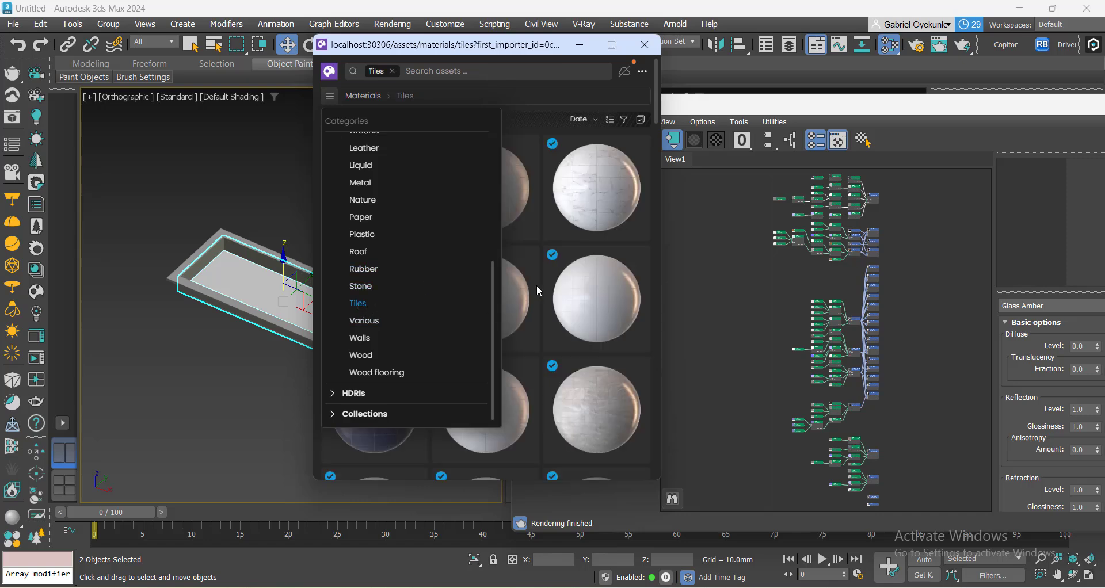
left_click(538, 286)
scroll(534, 344, "down", 3)
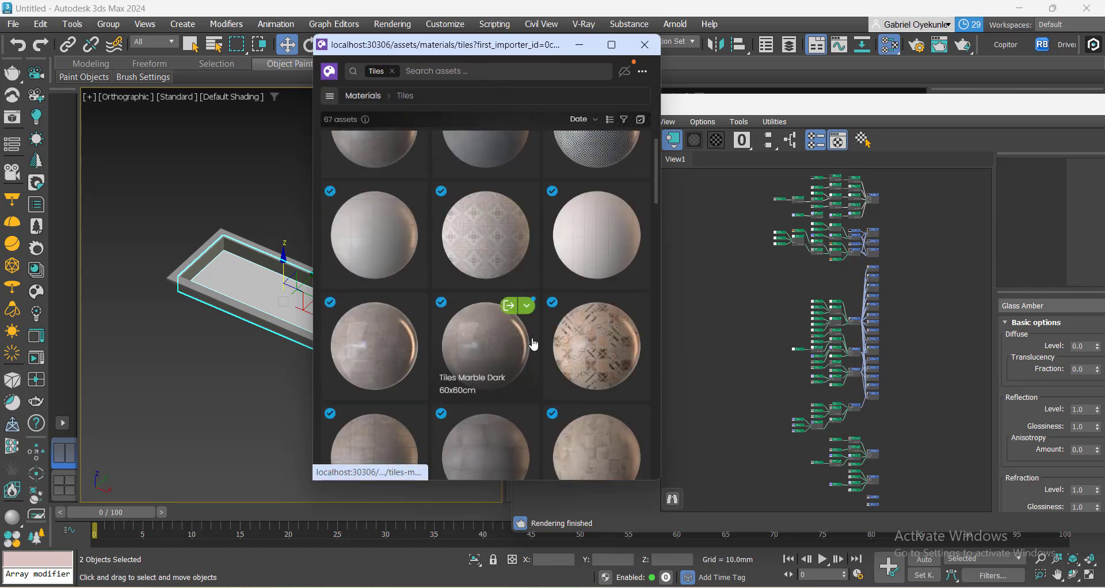
scroll(535, 344, "down", 5)
scroll(534, 345, "down", 5)
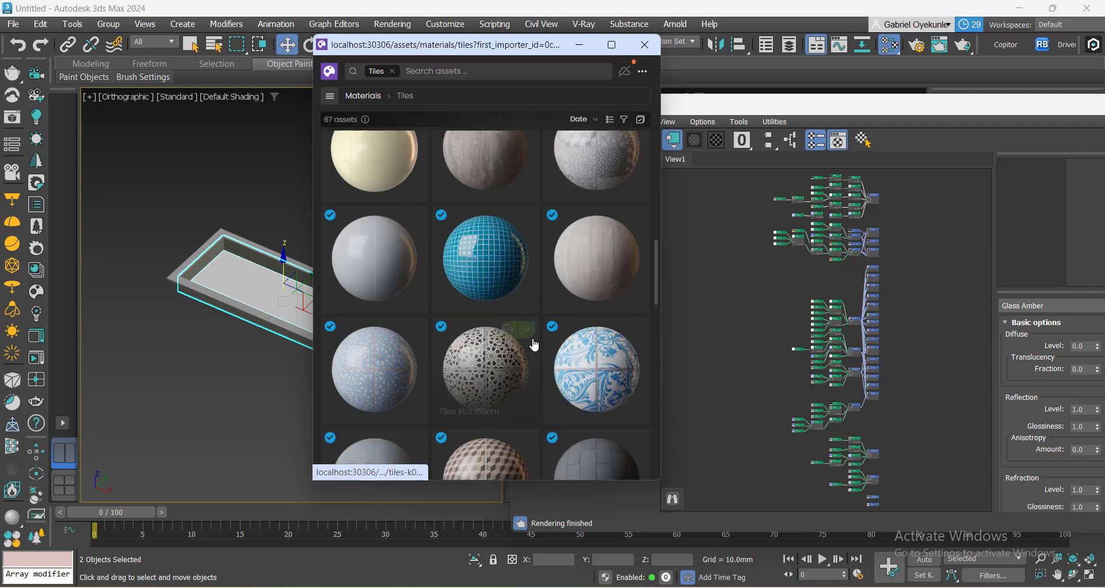
scroll(484, 193, "up", 3)
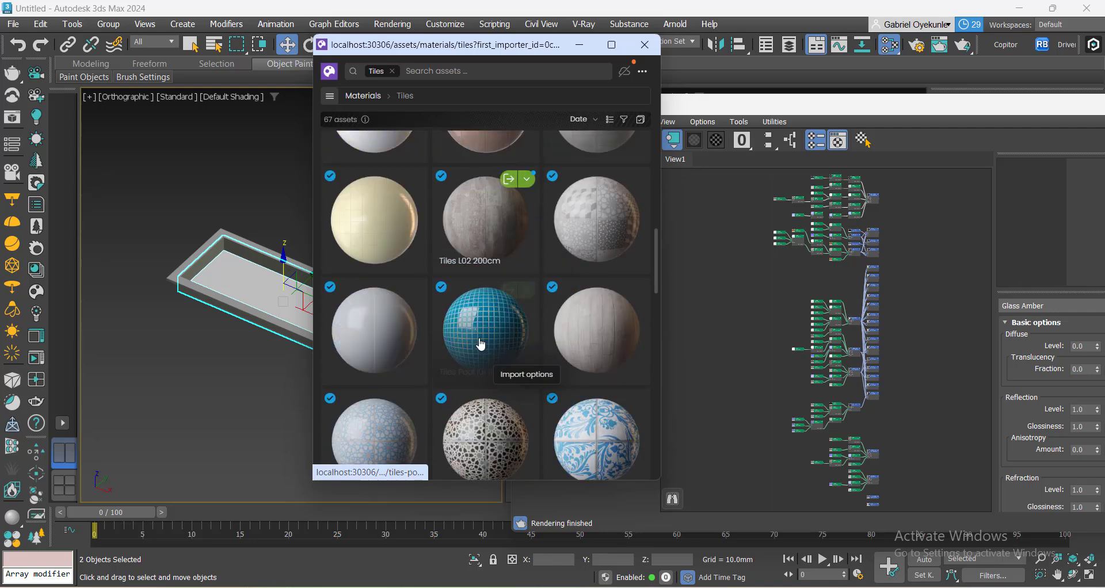
left_click_drag(481, 343, 736, 312)
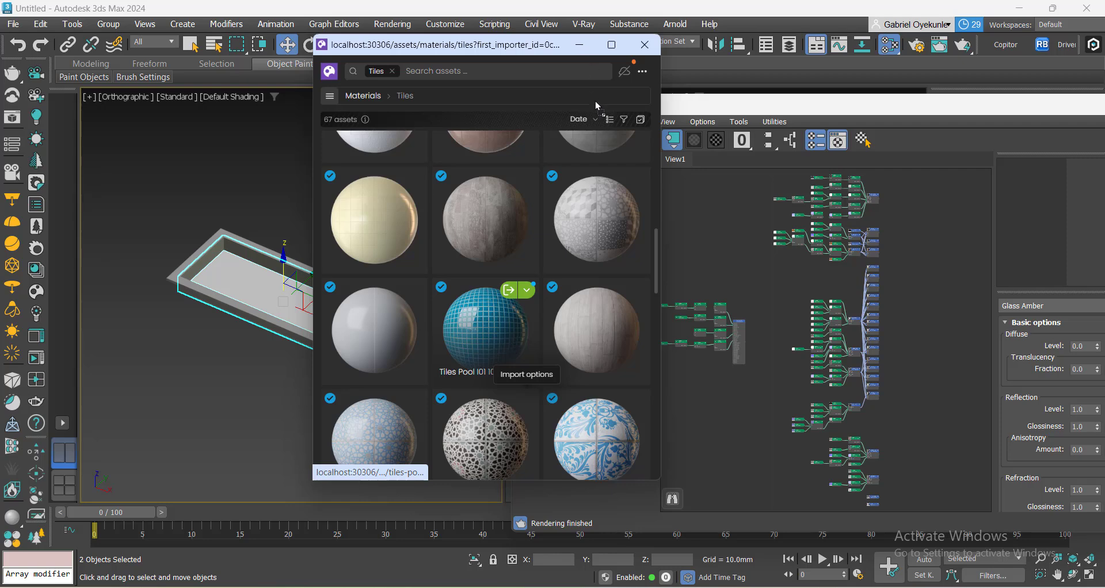
Assign the Tiles_Pool_I01_100cm material to the selected pool floor and wall, and check how the tiling looks on them.
double_click(734, 320)
scroll(734, 336, "up", 5)
scroll(761, 265, "up", 1)
scroll(772, 296, "down", 1)
middle_click_drag(772, 297, 850, 340)
left_click_drag(829, 309, 840, 292)
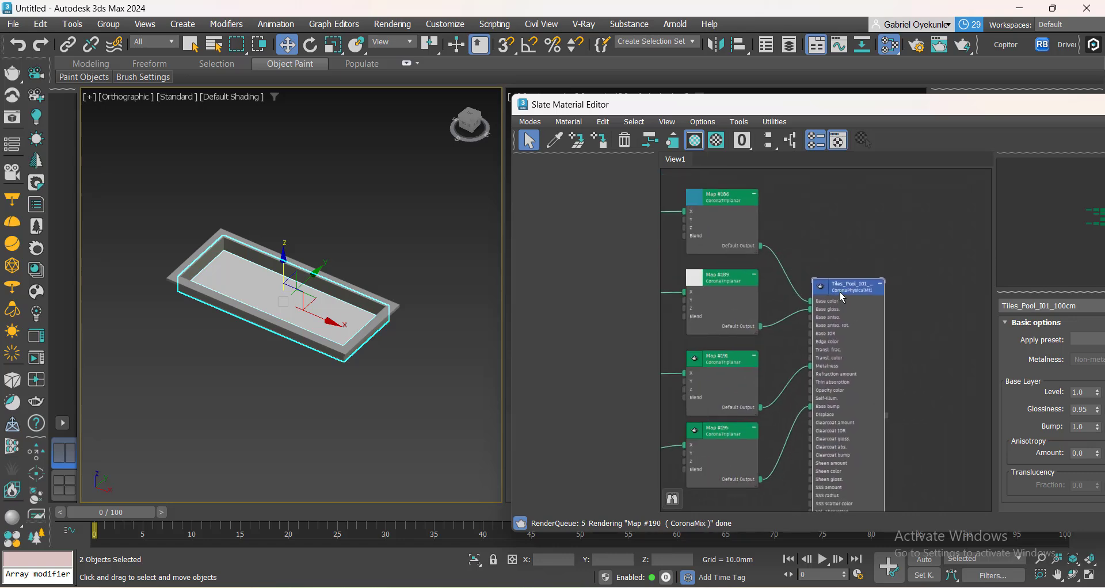
left_click(610, 146)
scroll(337, 274, "up", 10)
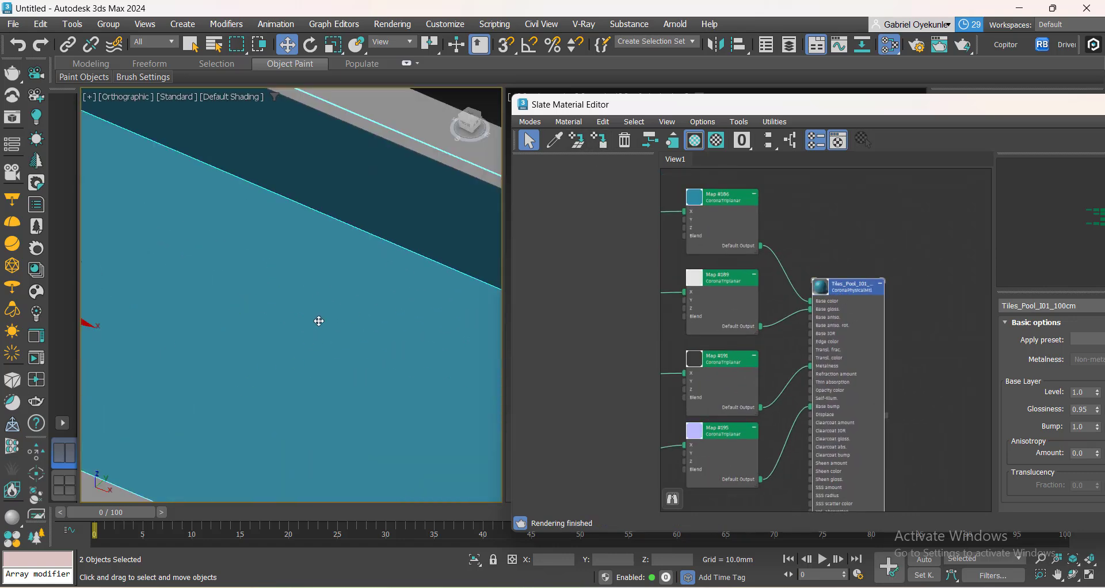
scroll(319, 321, "down", 10)
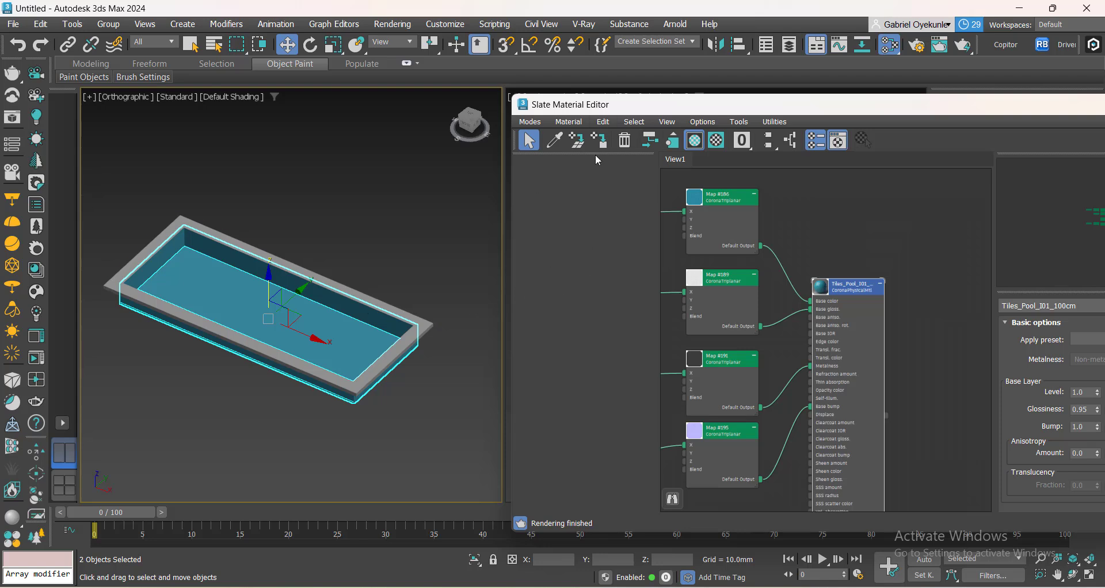
left_click_drag(599, 161, 359, 194)
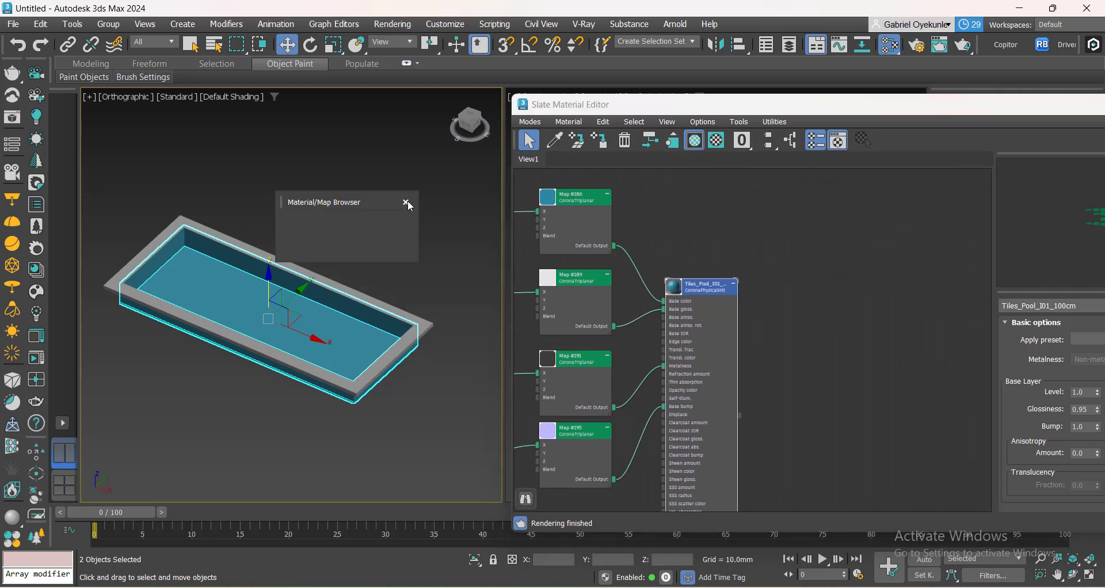
left_click(406, 202)
left_click(748, 122)
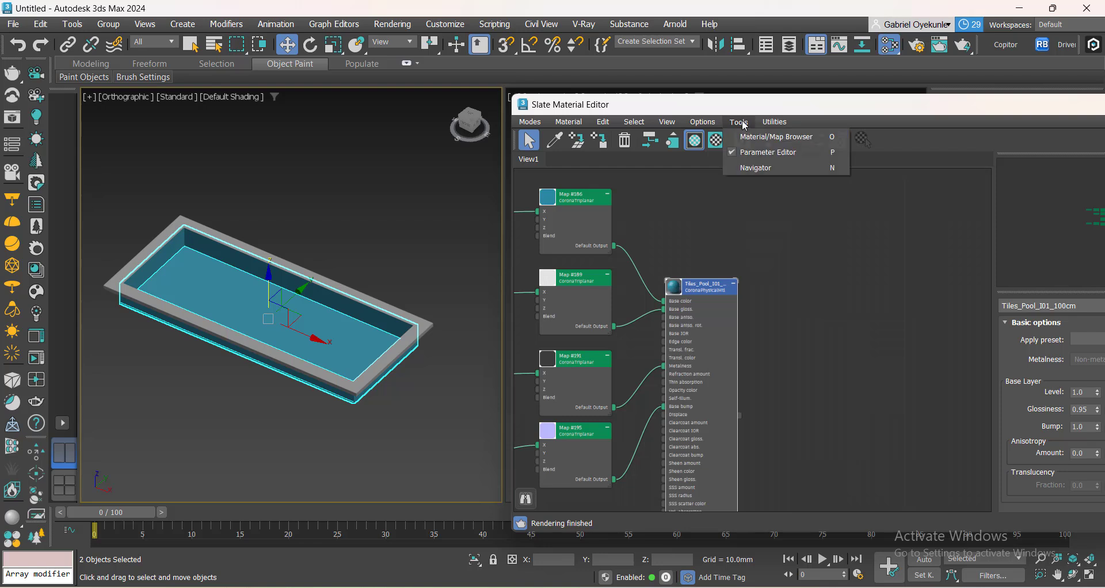
left_click(755, 144)
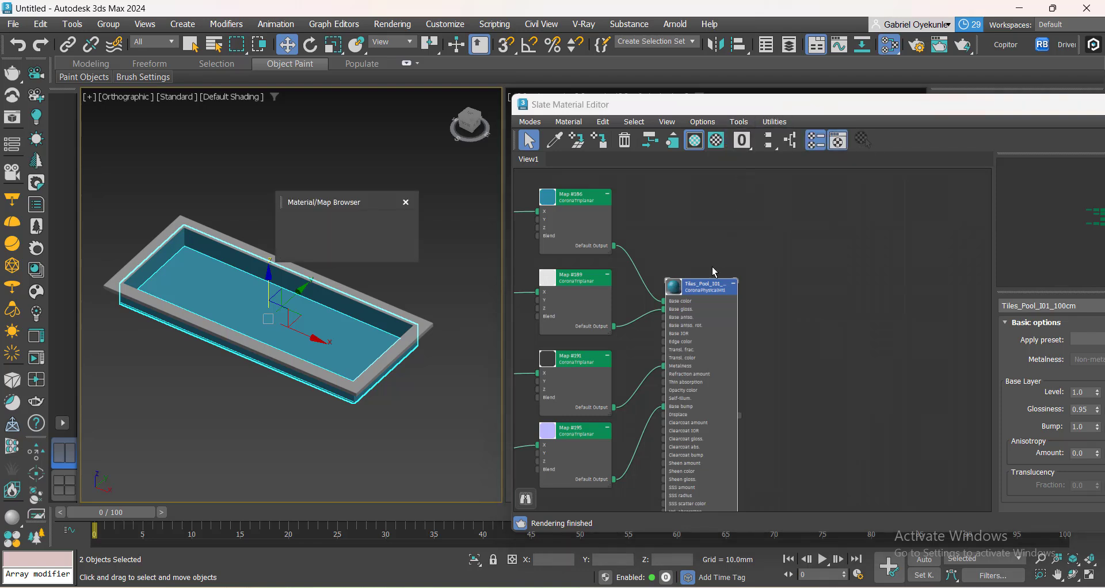
left_click_drag(277, 190, 547, 267)
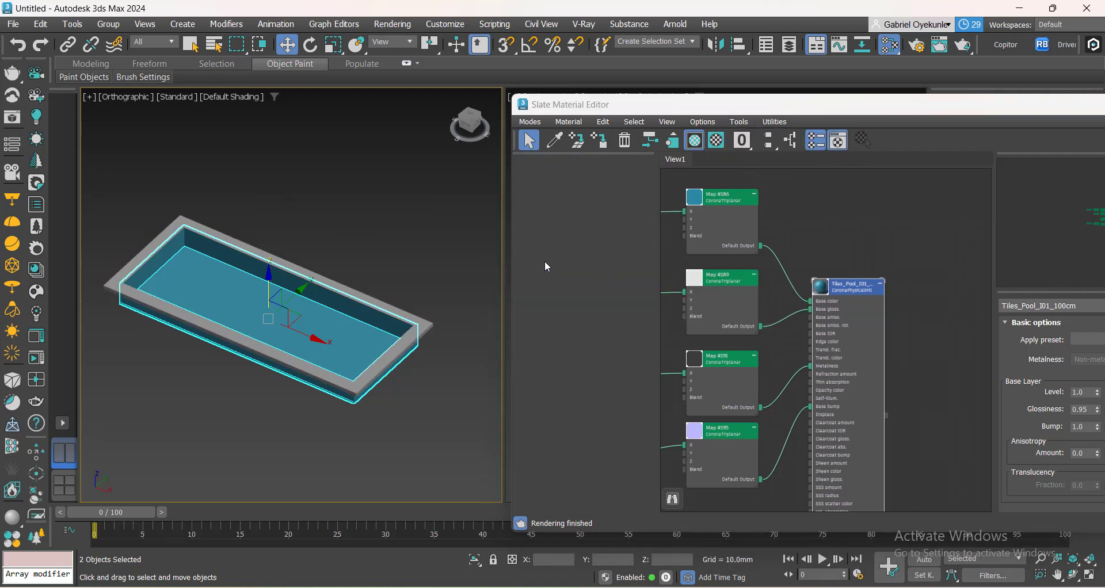
Select the pool's border slab, locate the Plaster White Smooth material in the node graph and assign it to the slab.
scroll(302, 336, "down", 7)
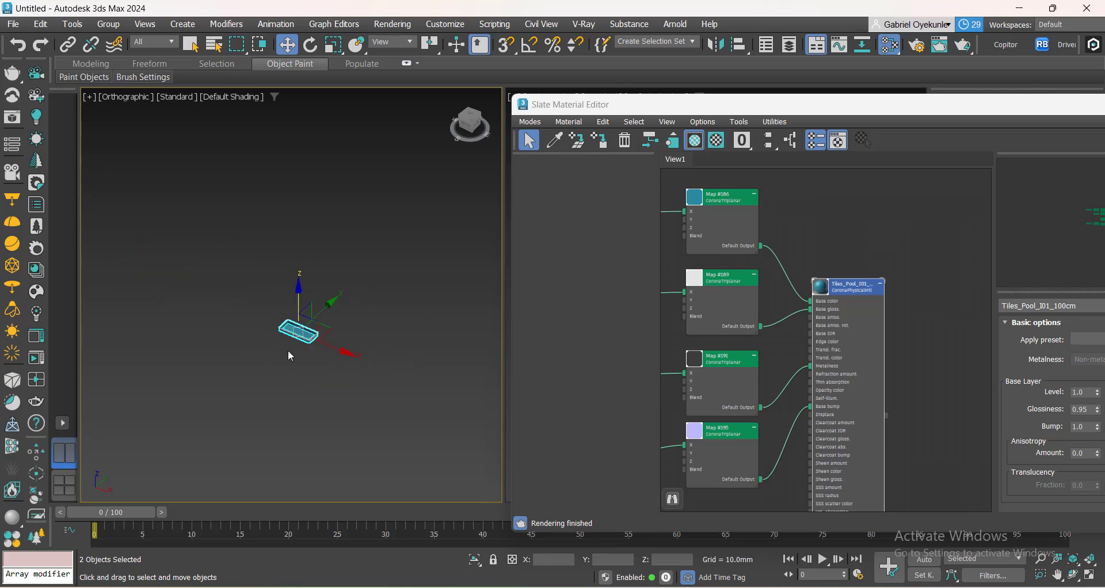
scroll(285, 343, "up", 8)
scroll(281, 321, "up", 5)
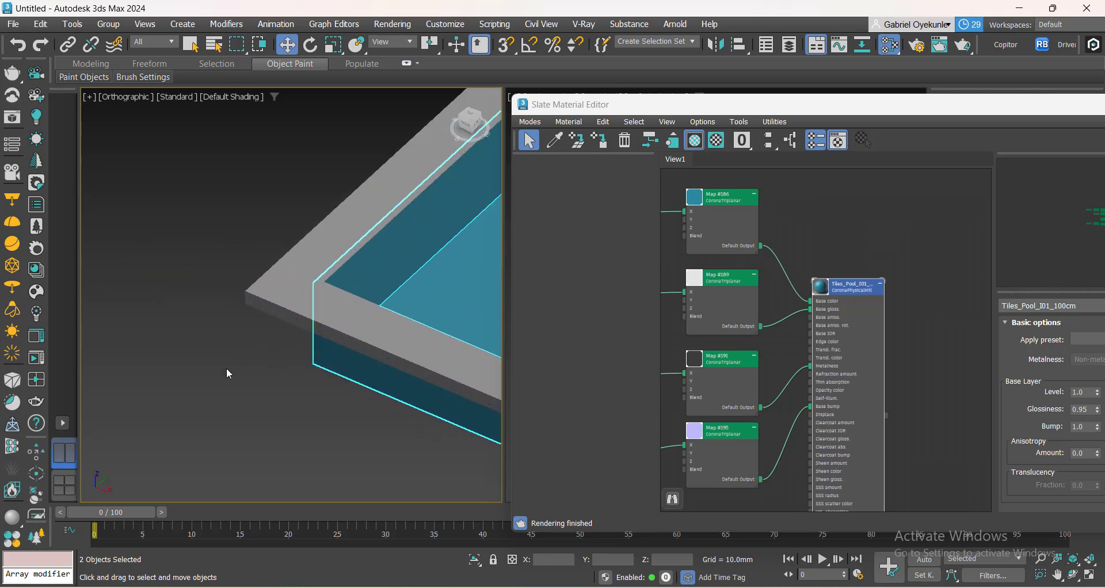
left_click(288, 296)
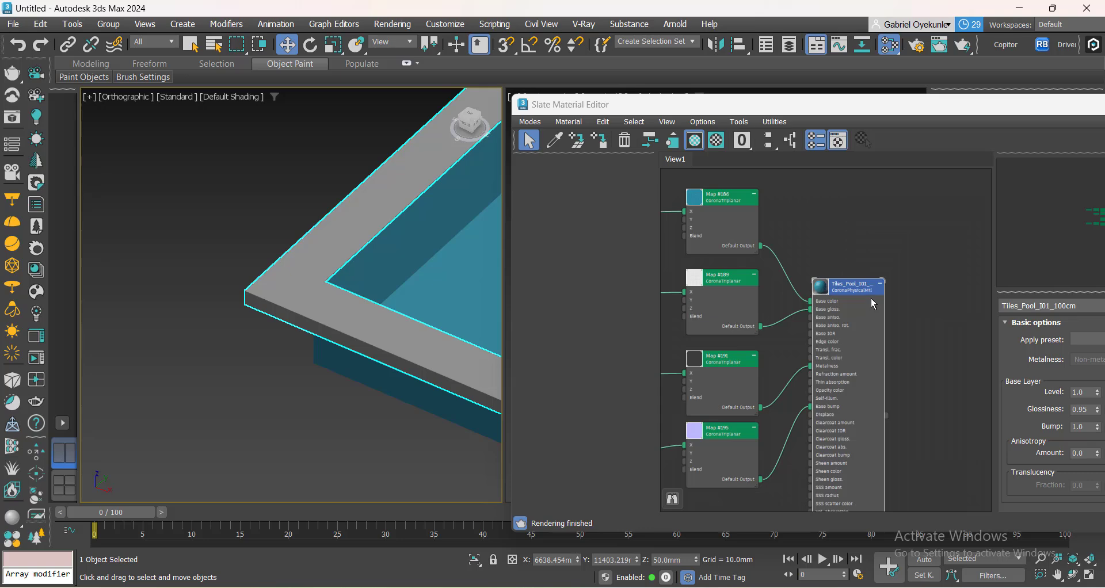
scroll(840, 338, "down", 3)
middle_click_drag(821, 325, 866, 412)
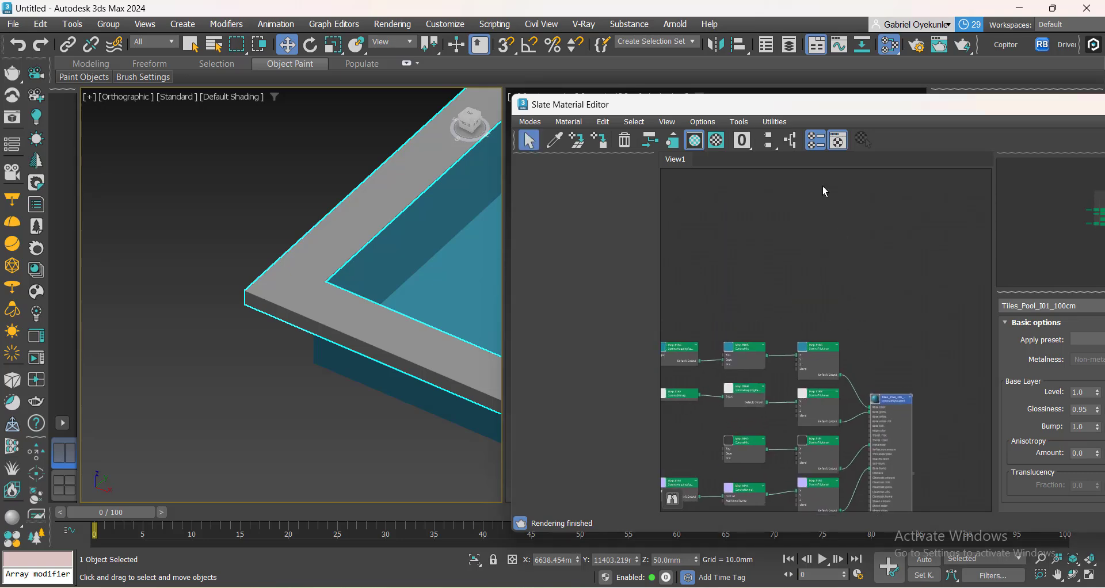
scroll(873, 375, "down", 3)
scroll(828, 395, "up", 4)
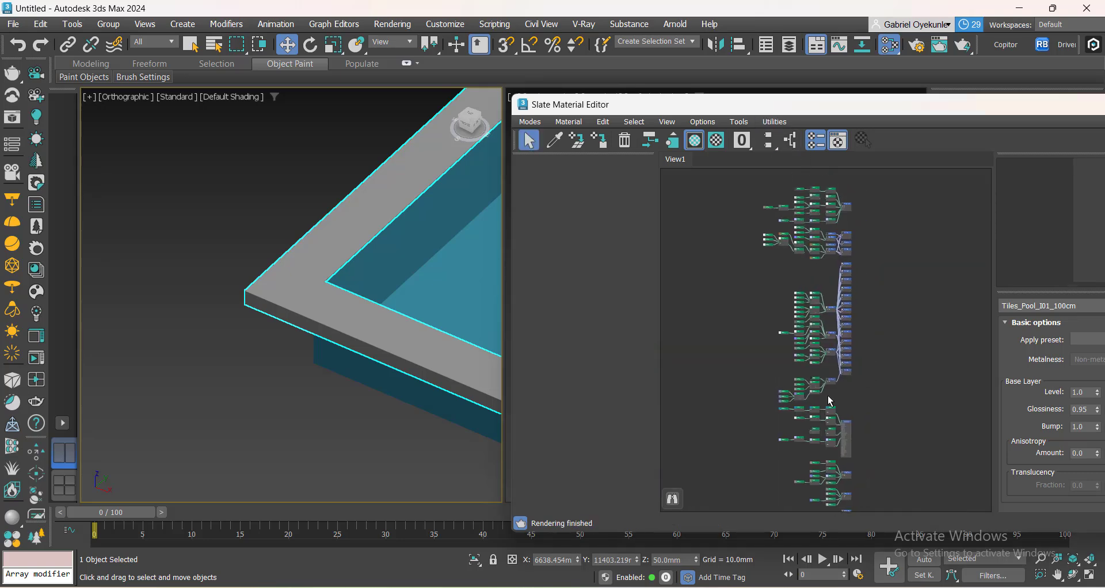
middle_click_drag(833, 429, 805, 407)
scroll(809, 402, "up", 2)
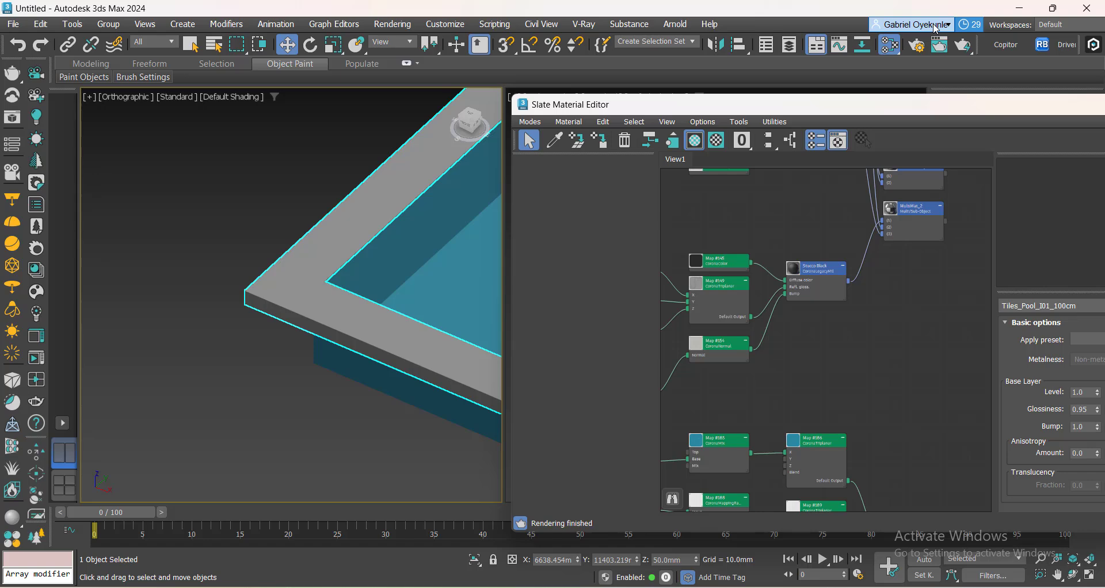
scroll(937, 345, "down", 4)
scroll(913, 309, "up", 5)
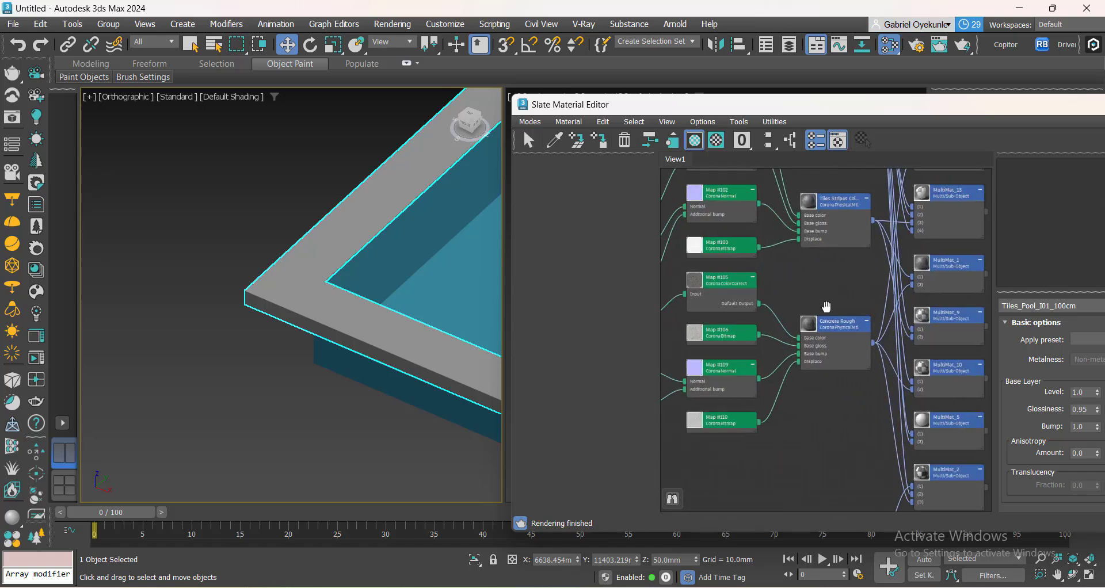
scroll(814, 339, "up", 4)
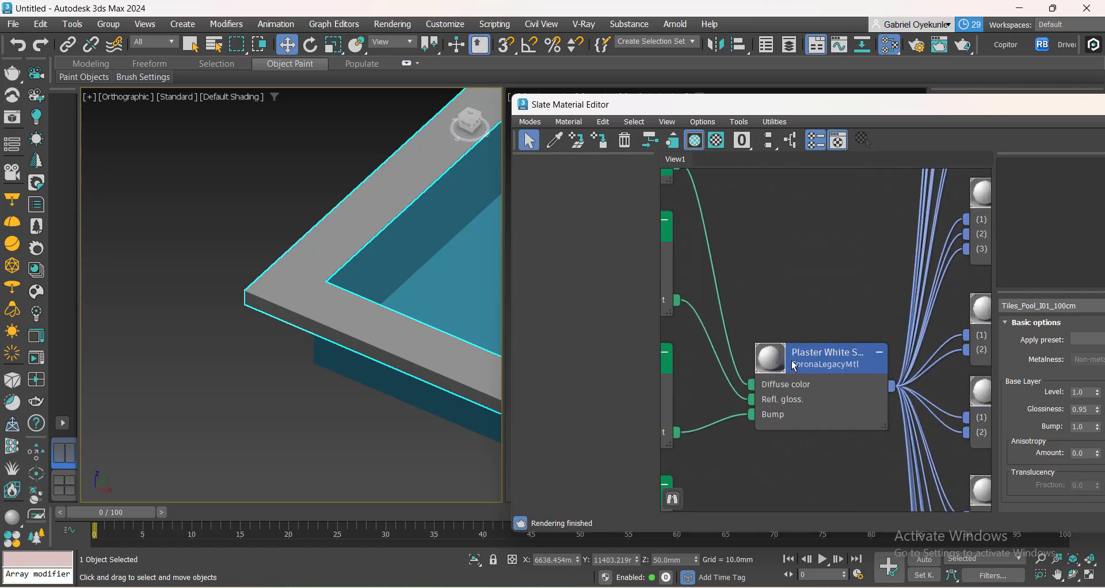
double_click(824, 353)
left_click(602, 144)
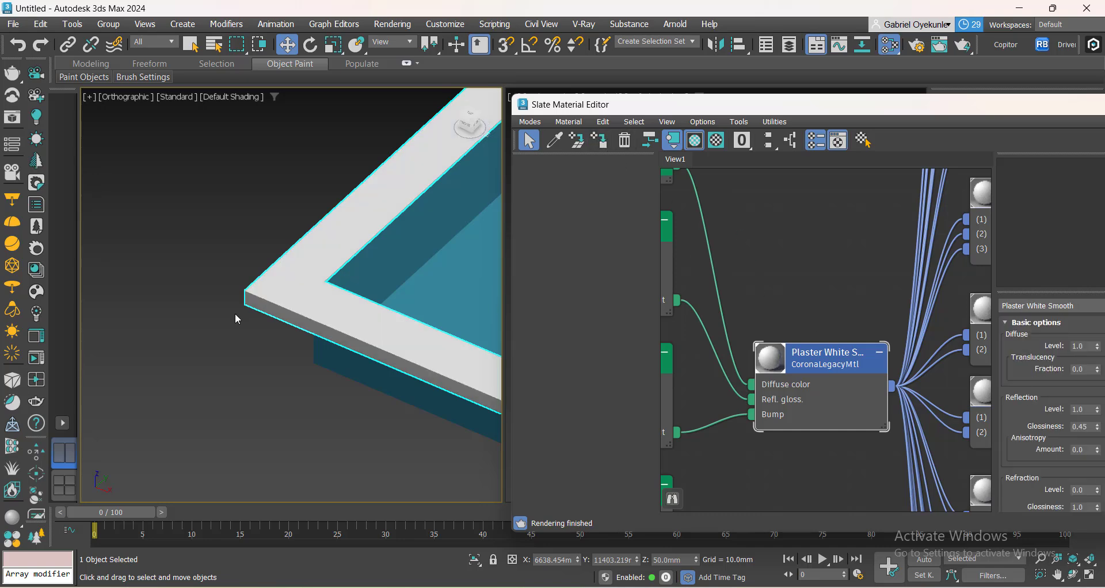
Inspect the border and basin materials on the pool, and select all of the isolated pool objects.
scroll(235, 314, "down", 5)
scroll(365, 385, "up", 5)
scroll(325, 425, "up", 2)
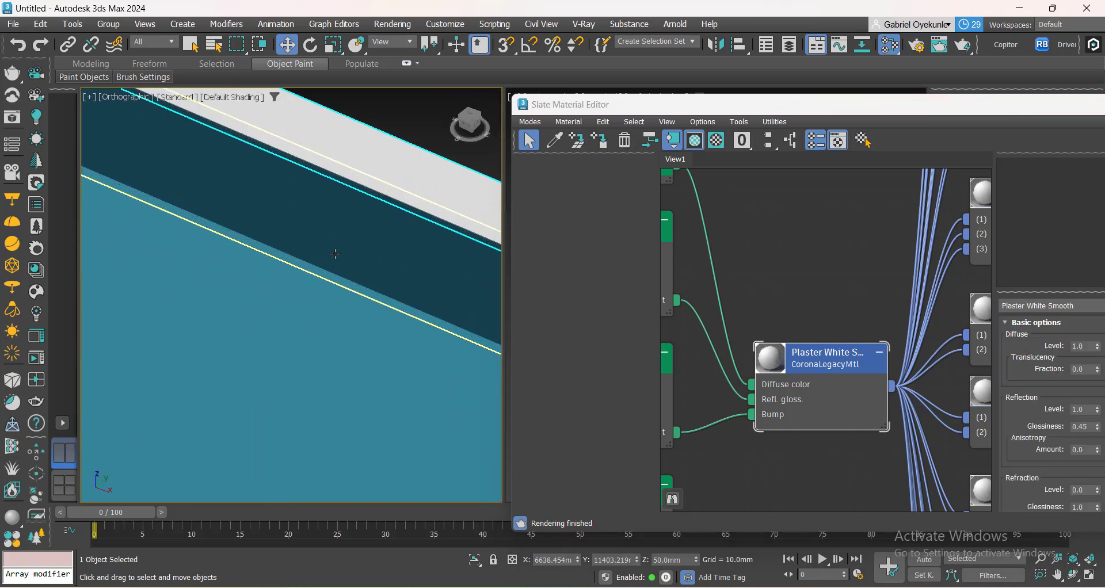
scroll(345, 397, "down", 6)
left_click(415, 347)
key("ctrl+a")
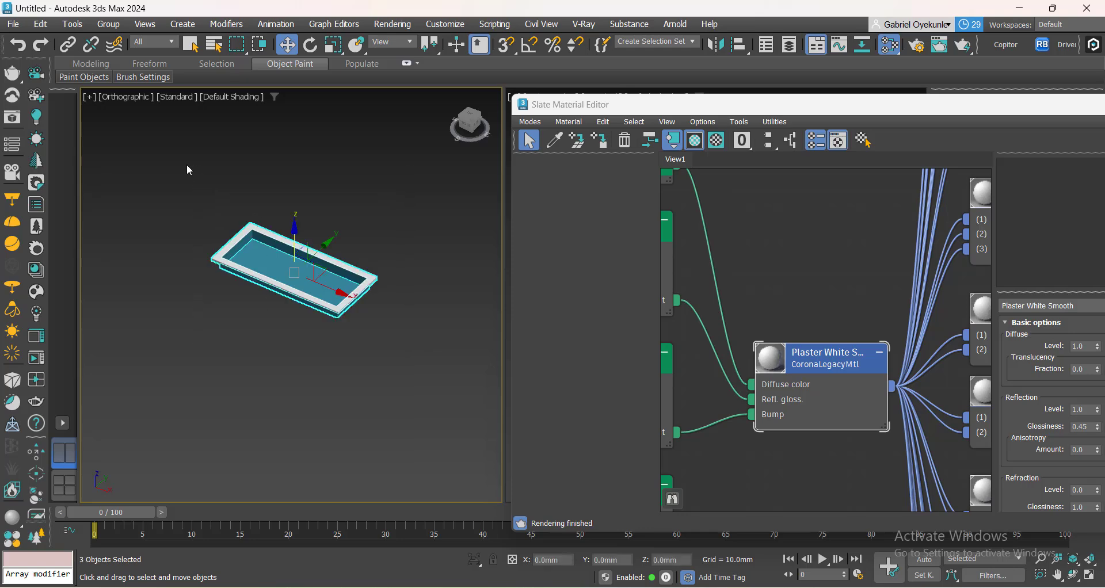
scroll(416, 417, "down", 4)
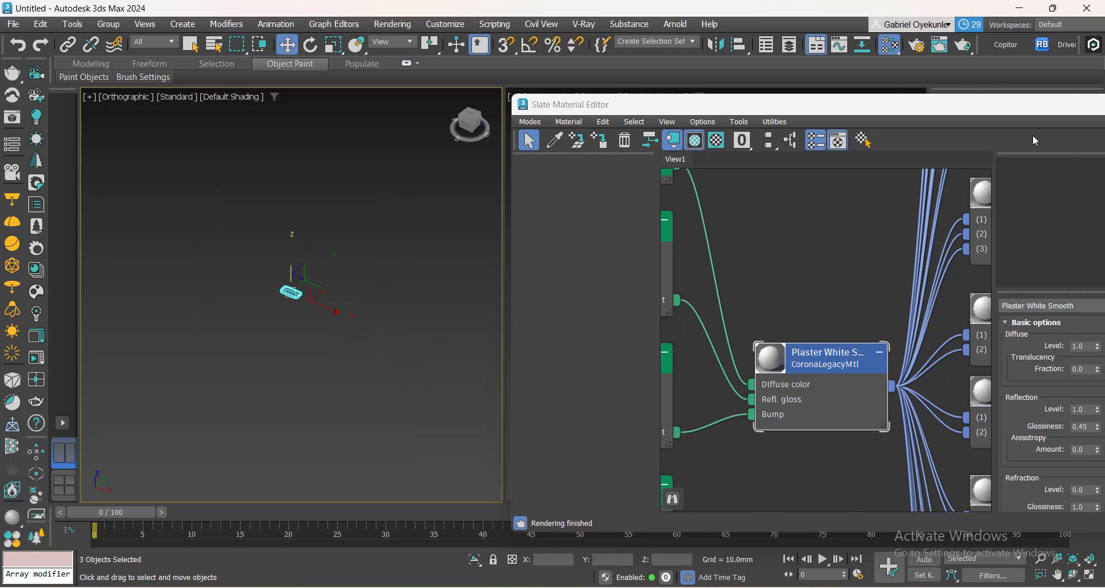
Minimize the Slate Material Editor, clear the selection and frame the whole pool in both viewports.
left_click_drag(1086, 103, 846, 193)
left_click(937, 194)
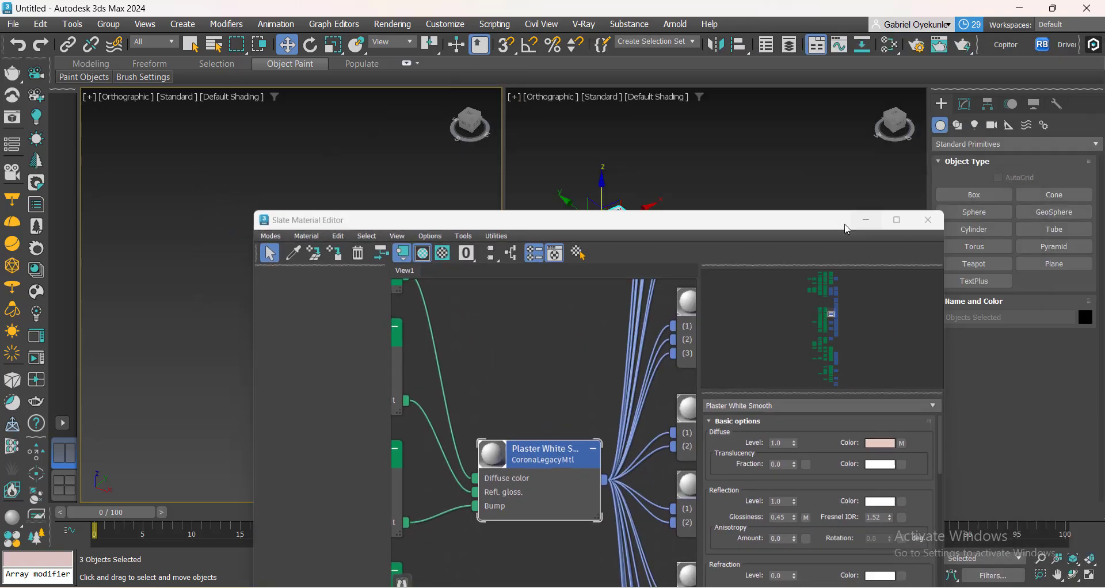
left_click(274, 388)
key("z")
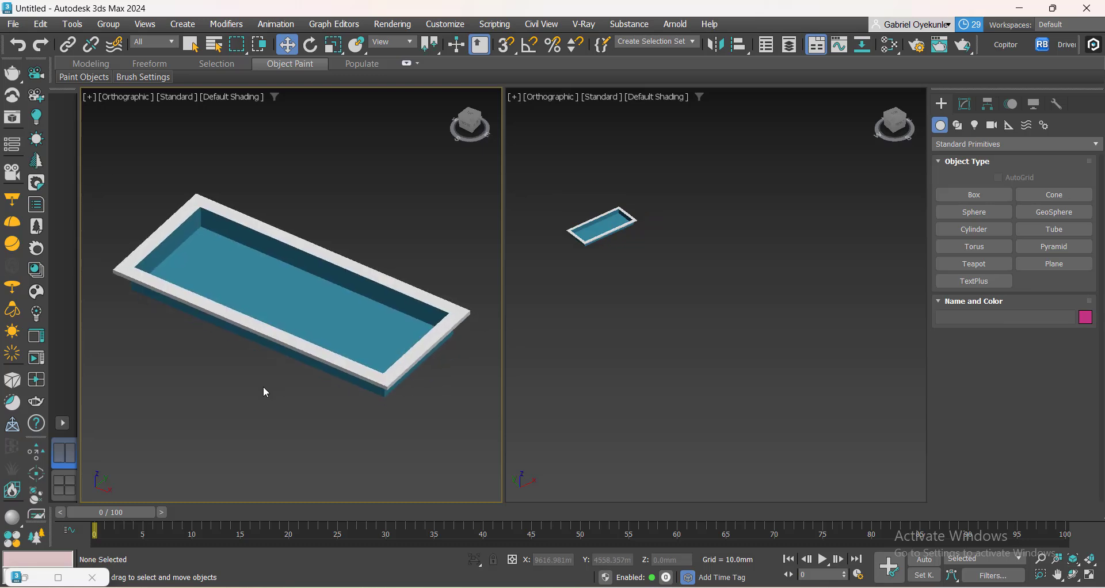
left_click(695, 348)
key("z")
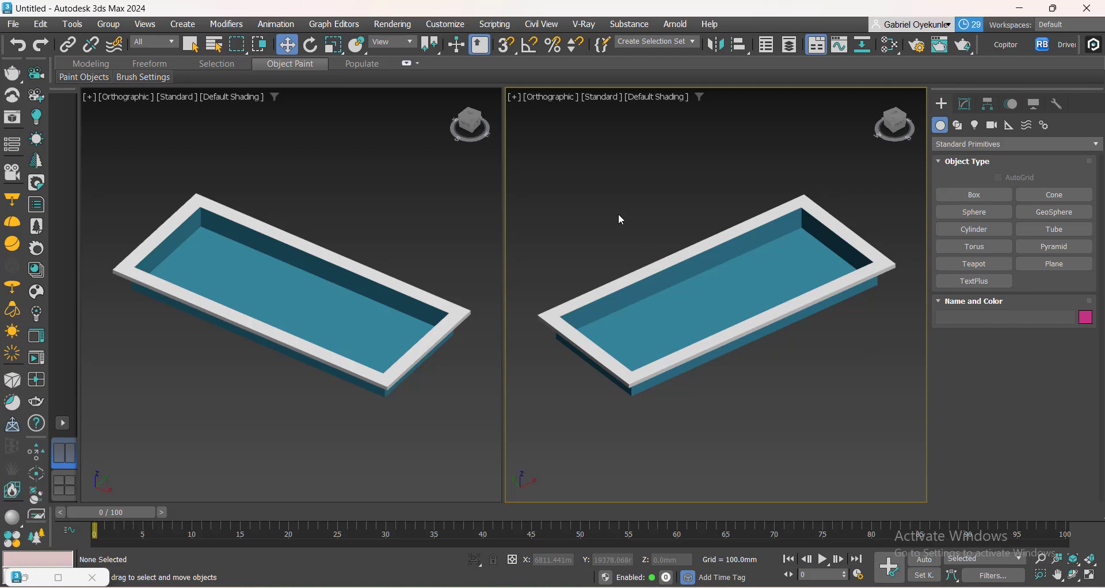
Unhide all objects in the scene to bring back the house and site around the pool.
scroll(622, 219, "up", 2)
right_click(615, 180)
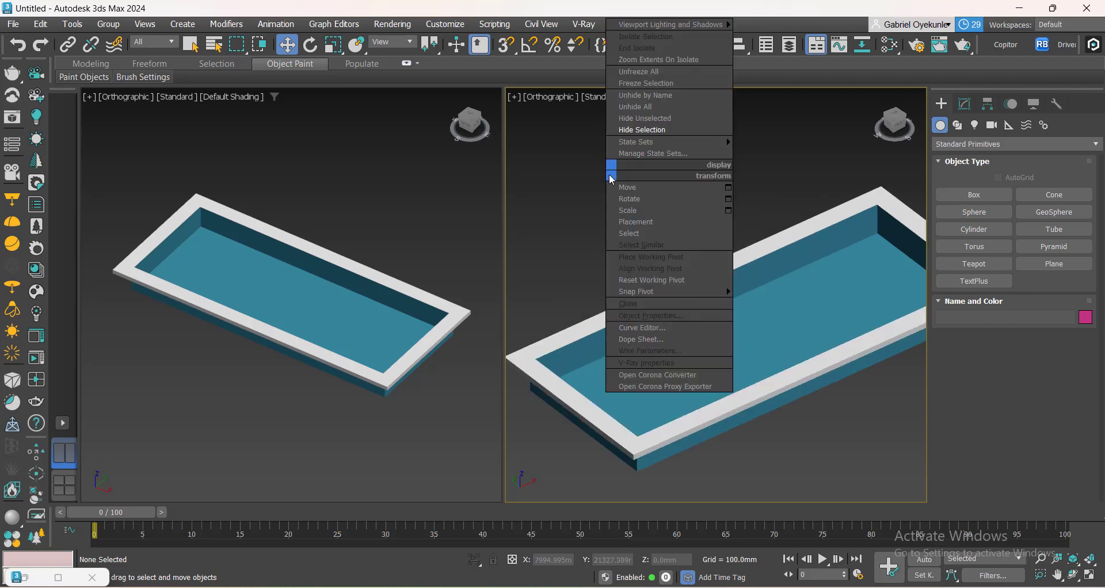
left_click(668, 107)
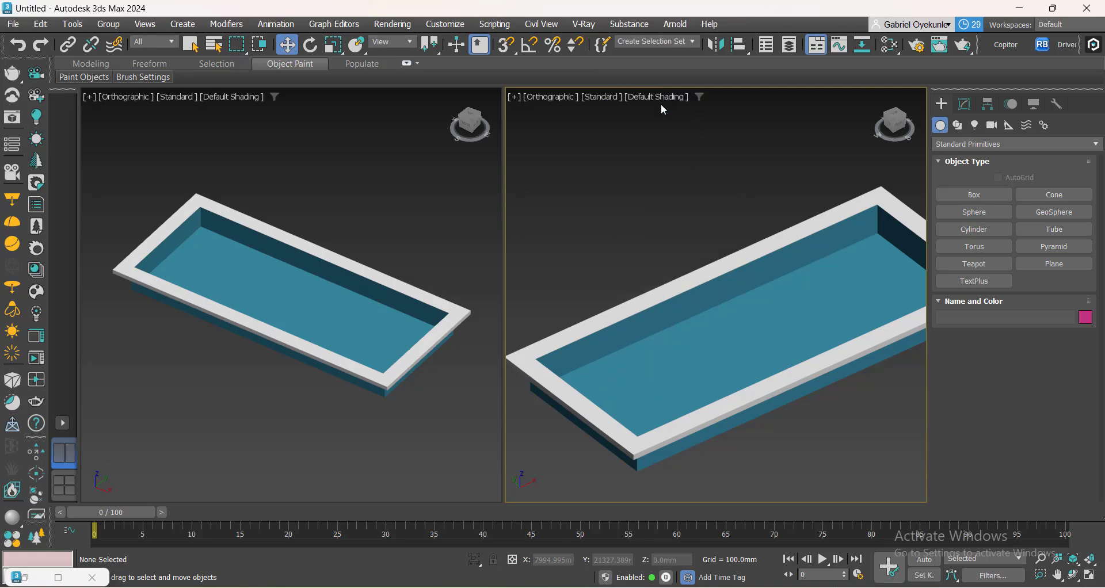
scroll(636, 311, "down", 5)
scroll(637, 311, "down", 6)
scroll(685, 392, "up", 6)
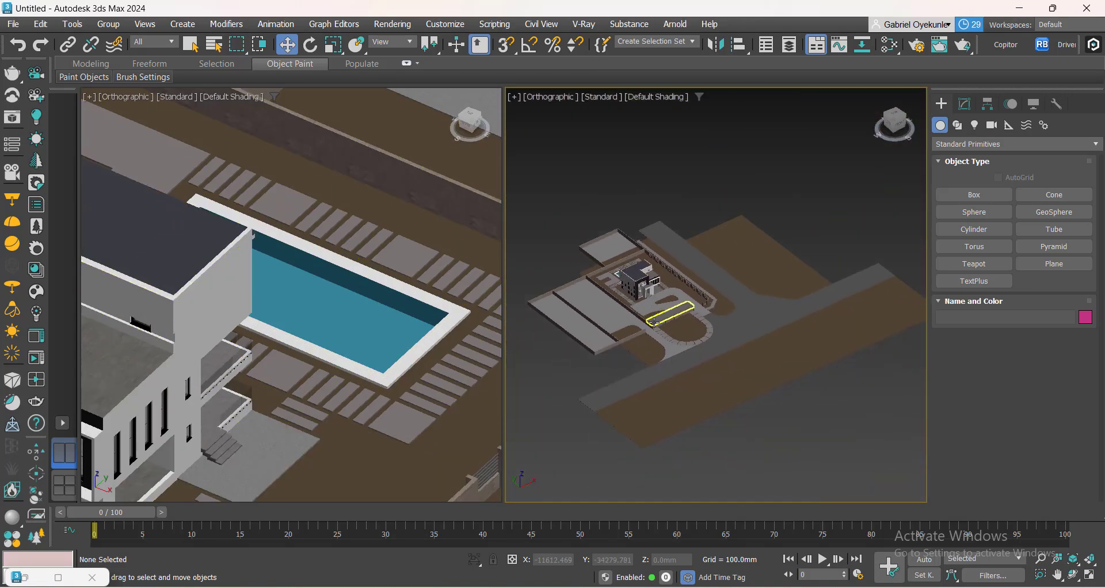
middle_click_drag(769, 340, 774, 375)
scroll(797, 345, "down", 2)
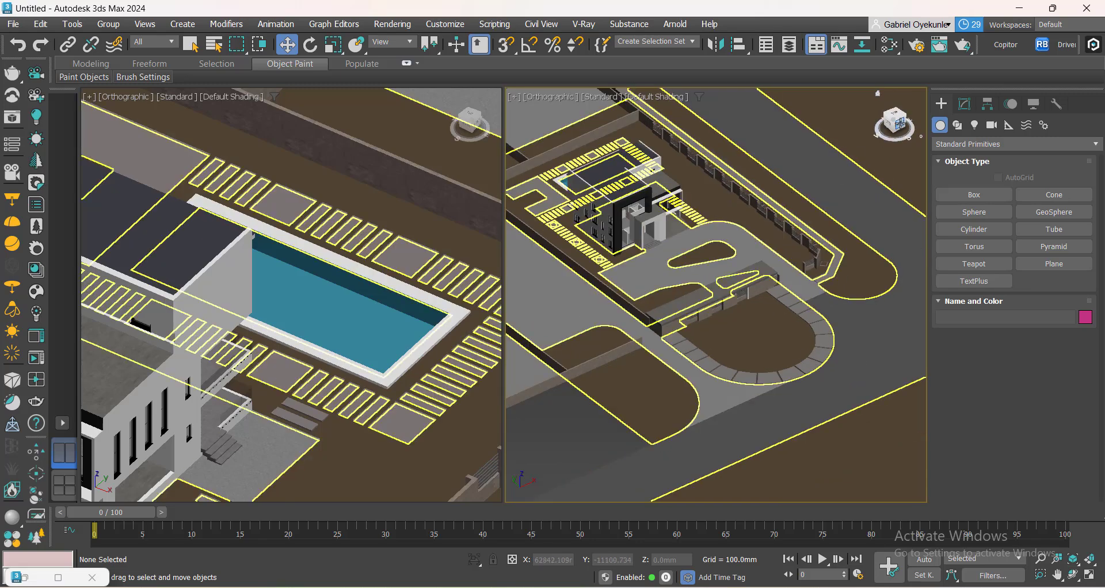
Examine the materials on the house's facades, windows, entrance and roof and on the surrounding driveway from the opposite side.
middle_click_drag(597, 176, 512, 156, "alt")
middle_click_drag(591, 324, 765, 429)
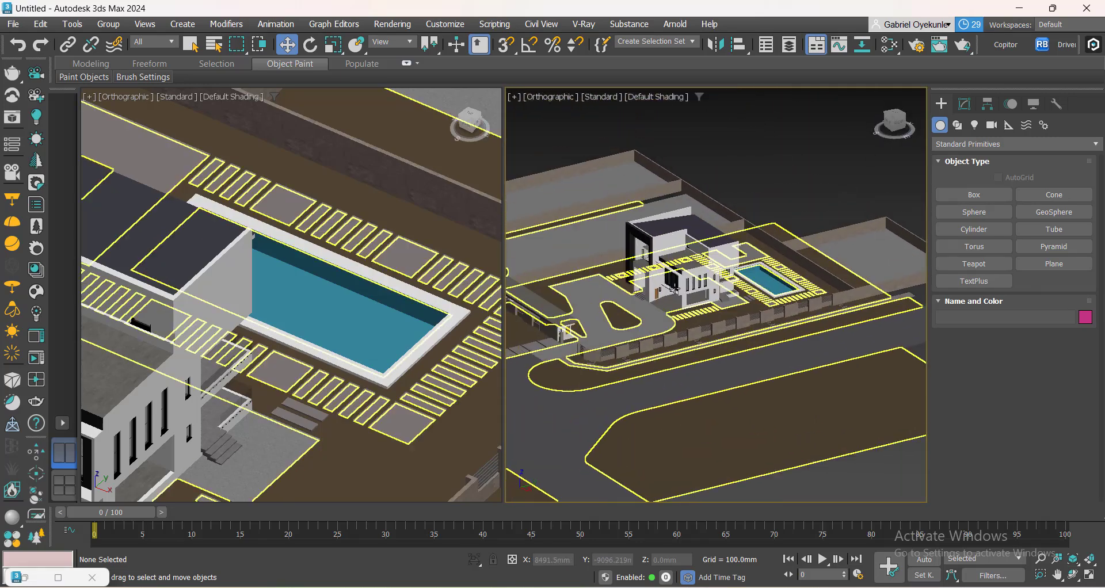
scroll(674, 289, "up", 8)
middle_click_drag(661, 419, 775, 323)
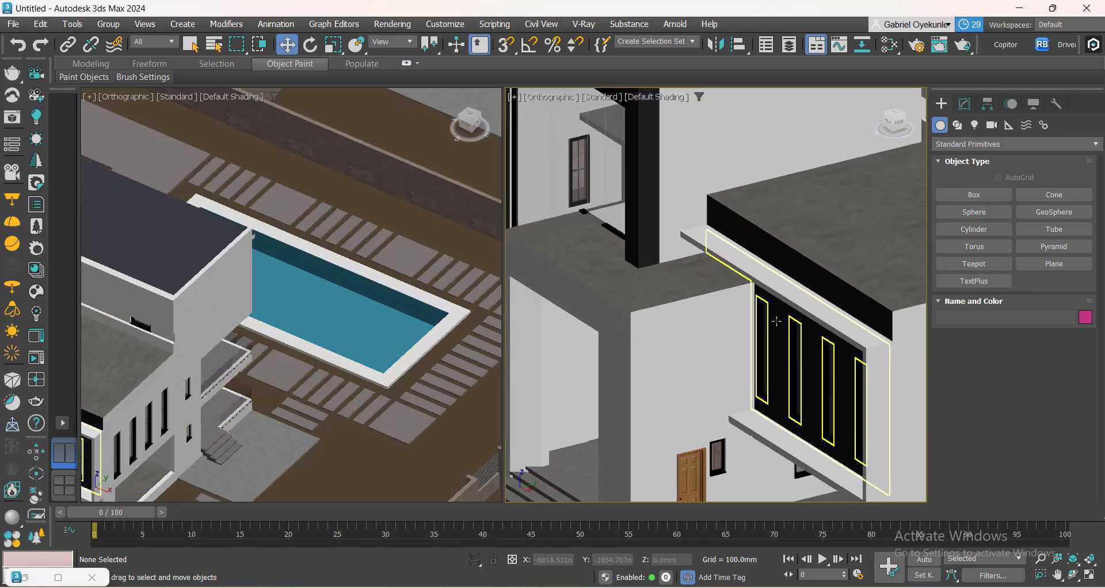
scroll(743, 334, "down", 5)
scroll(716, 370, "up", 5)
scroll(760, 379, "down", 4)
scroll(772, 321, "up", 8)
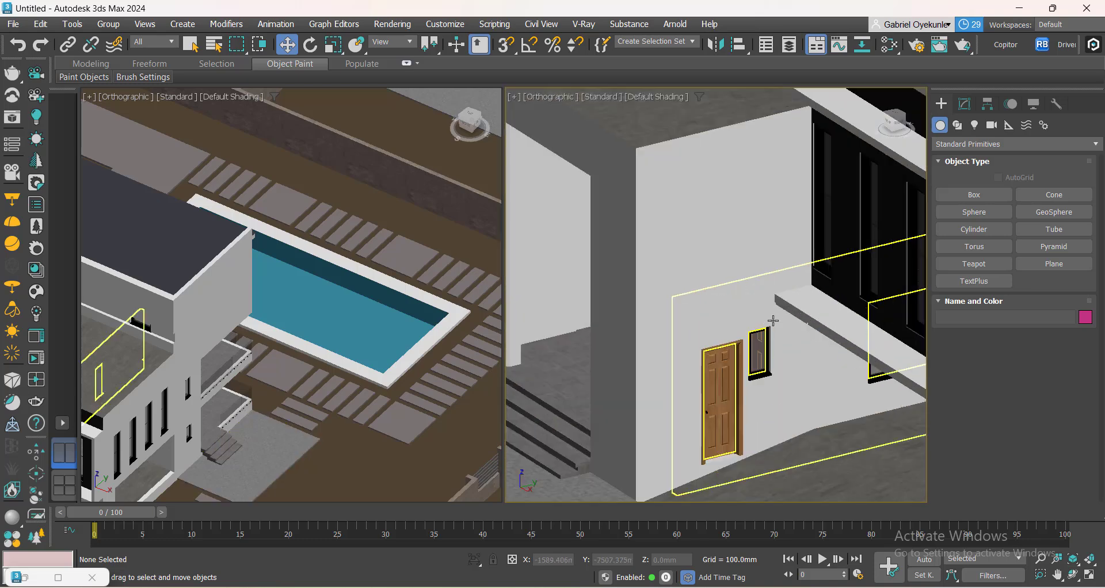
scroll(730, 385, "down", 6)
middle_click_drag(684, 392, 767, 369)
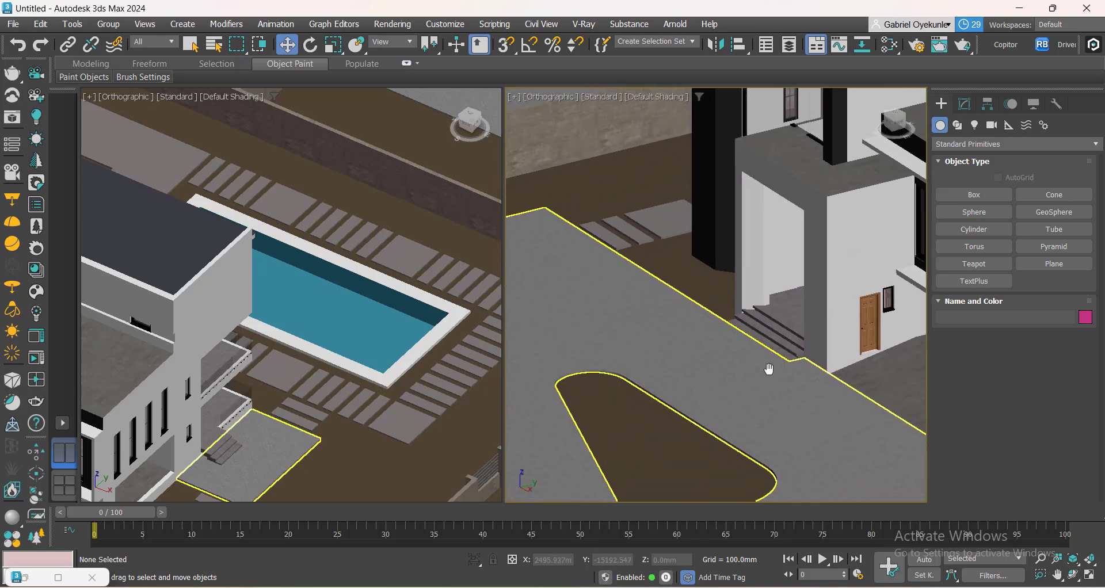
scroll(703, 363, "down", 4)
middle_click_drag(683, 410, 714, 382)
middle_click_drag(627, 434, 696, 331)
scroll(671, 377, "down", 4)
scroll(806, 311, "up", 8)
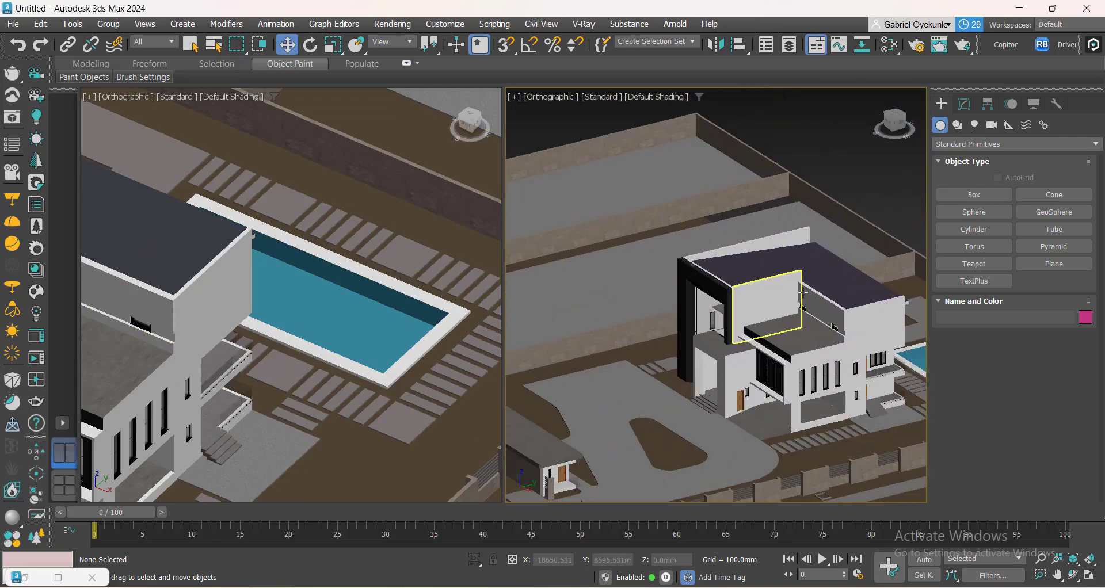
scroll(806, 378, "down", 10)
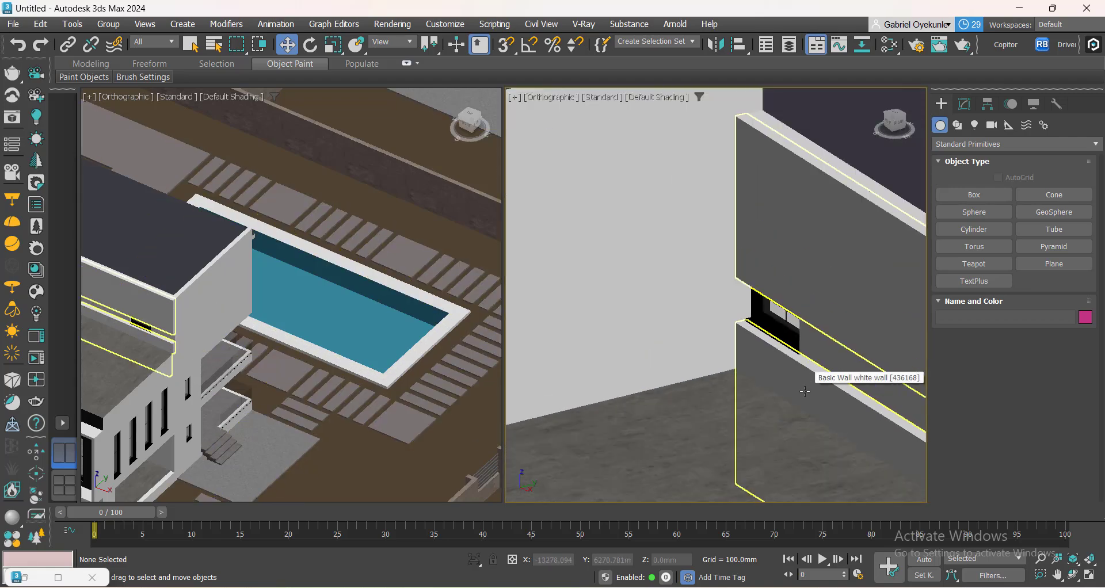
scroll(767, 364, "up", 3)
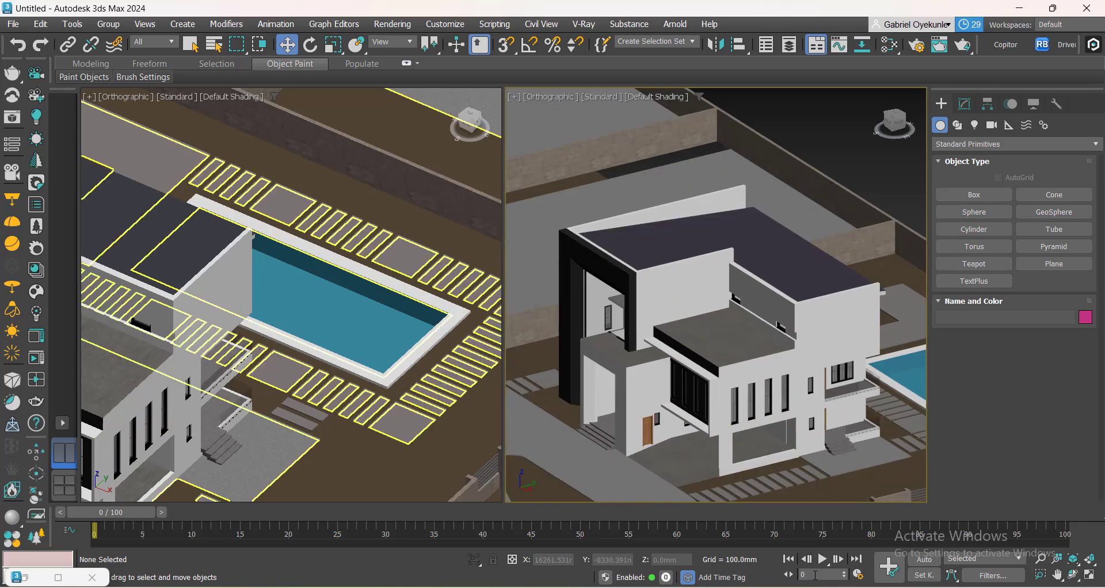